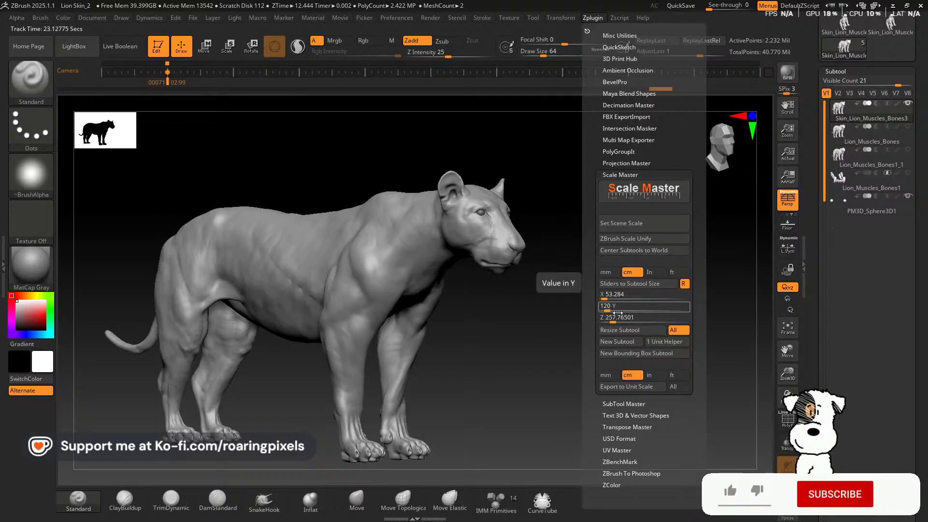
Set the Y size to 120 cm in Scale Master and raise the brush Draw Size to 1000
key("Return")
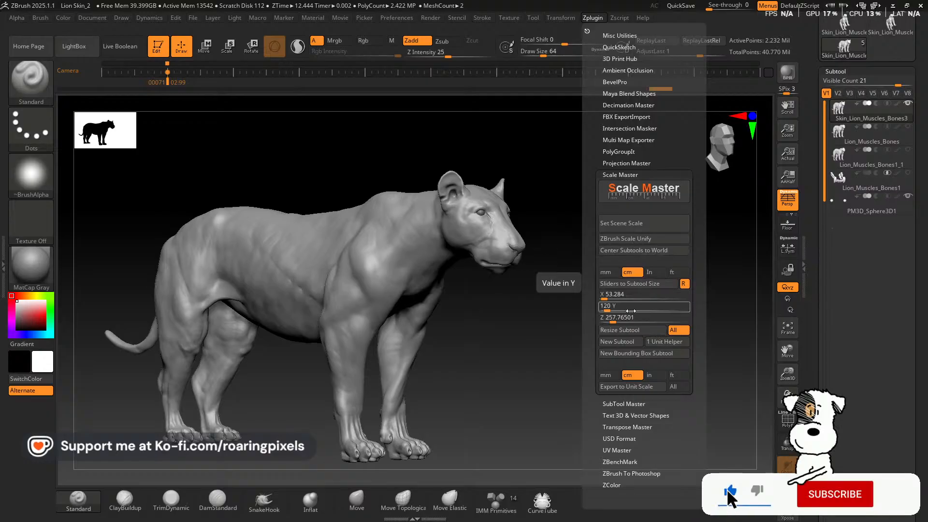
left_click_drag(794, 388, 794, 374)
mouse_move(604, 59)
left_mouse_down()
mouse_move(612, 62)
mouse_move(576, 55)
mouse_move(611, 59)
left_mouse_up()
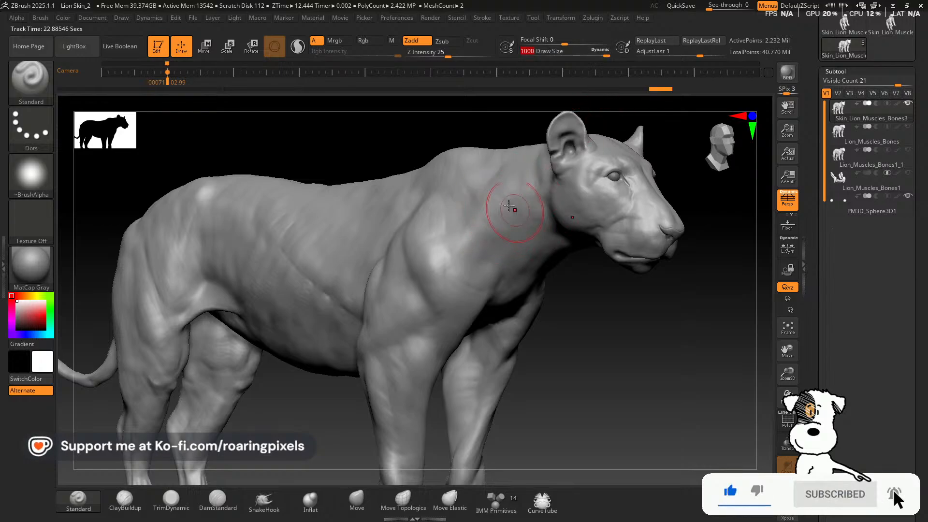
Duplicate the Skin_Lion_Muscles_Bones3 subtool
left_click_drag(646, 375, 637, 385)
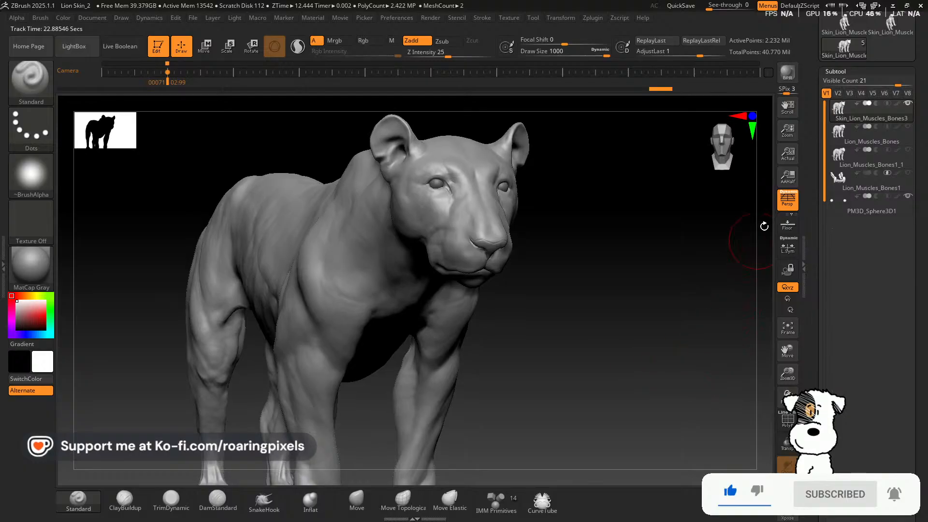
scroll(915, 211, "down", 5)
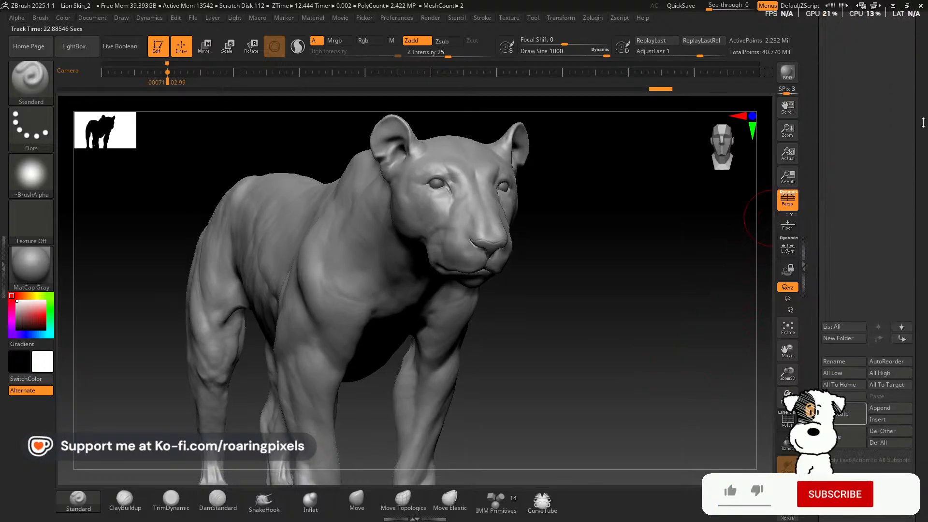
left_click(788, 422)
left_click(787, 421)
scroll(892, 489, "up", 2)
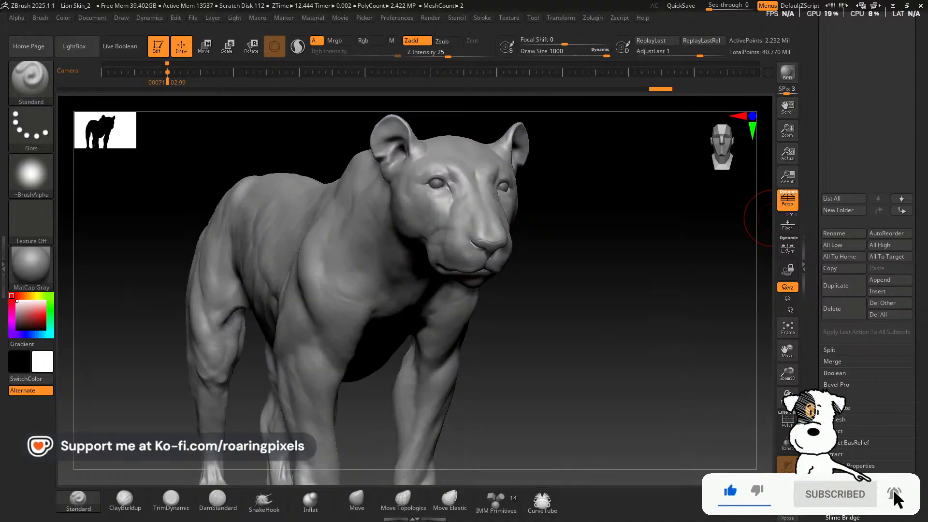
left_click(911, 312)
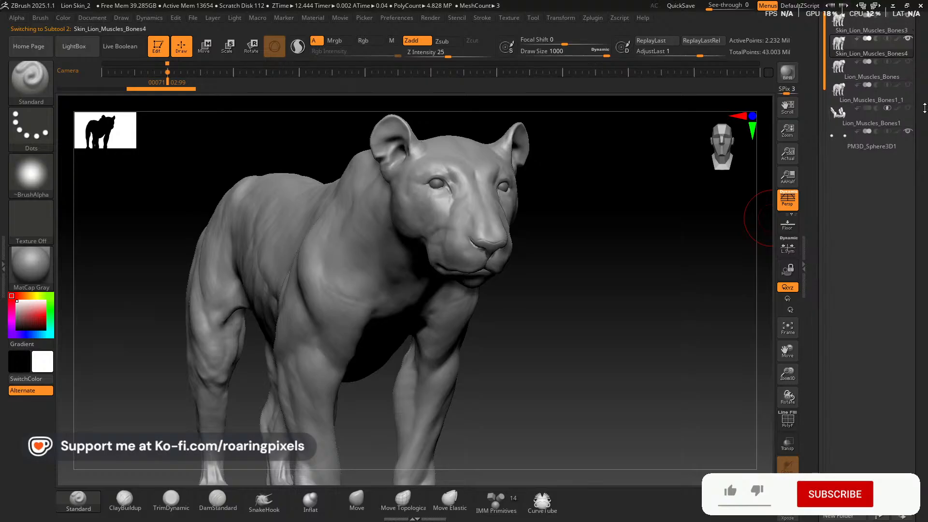
Rename the duplicated lion skin subtool as Lion_Decimated
scroll(917, 147, "up", 3)
scroll(918, 147, "down", 7)
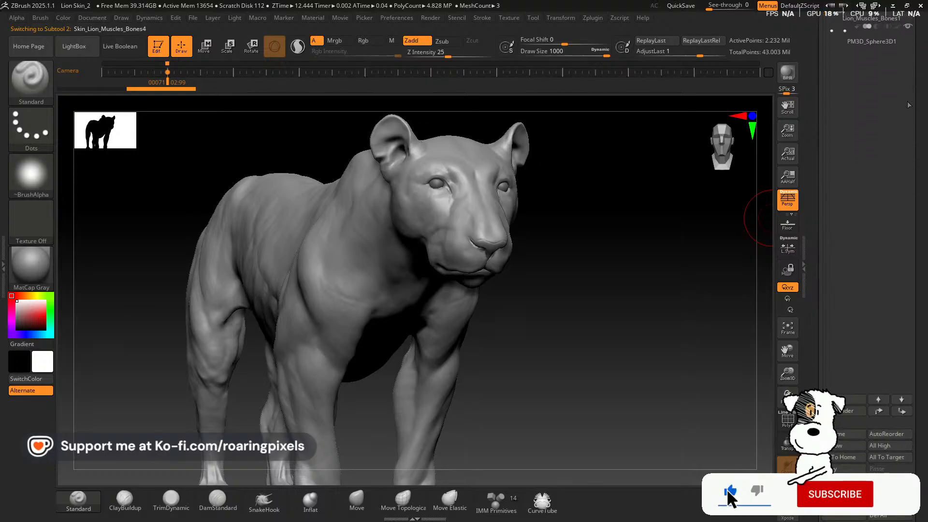
left_click(845, 446)
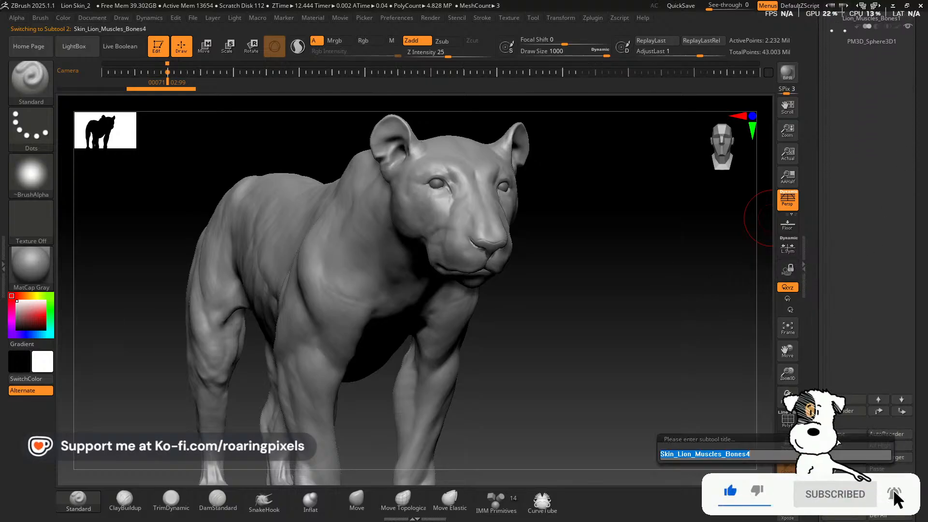
type("Lion")
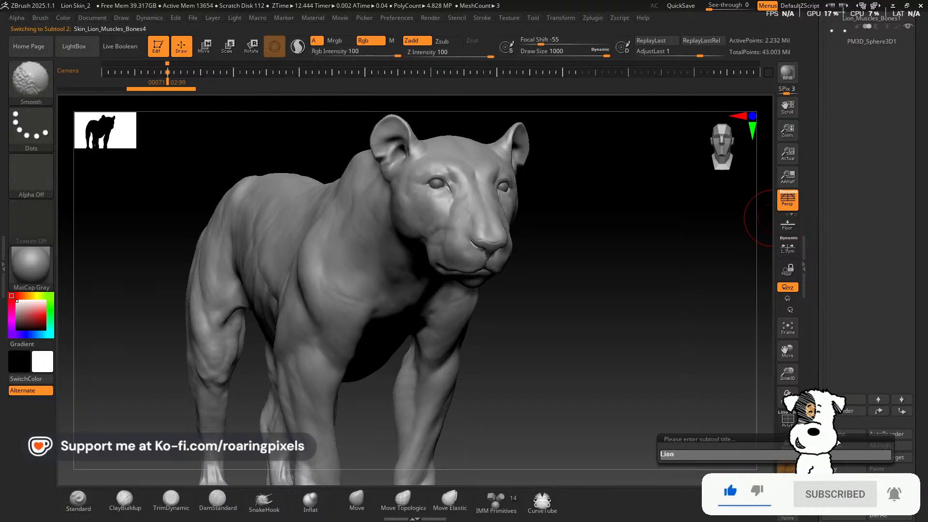
type("_Decimated")
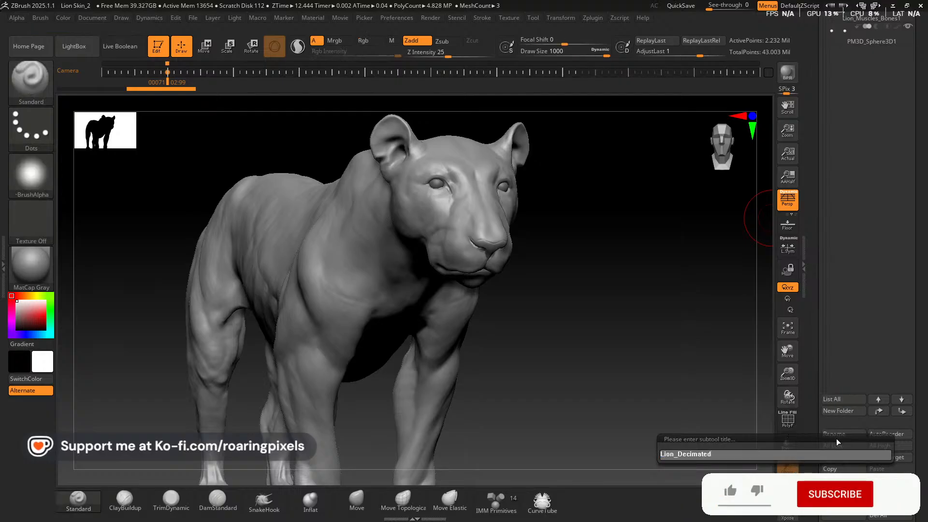
key("Return")
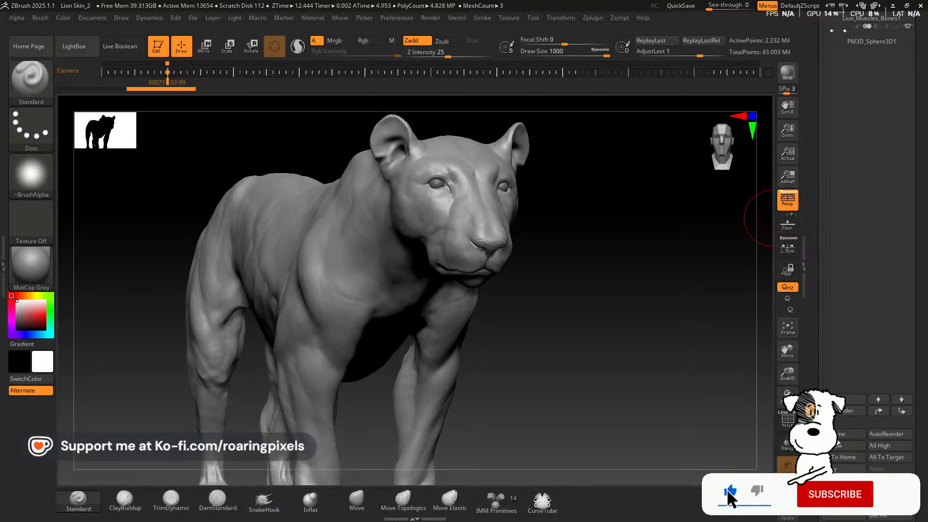
Pre-process the Lion_Decimated subtool in Decimation Master and decimate it at 20%
left_click(593, 18)
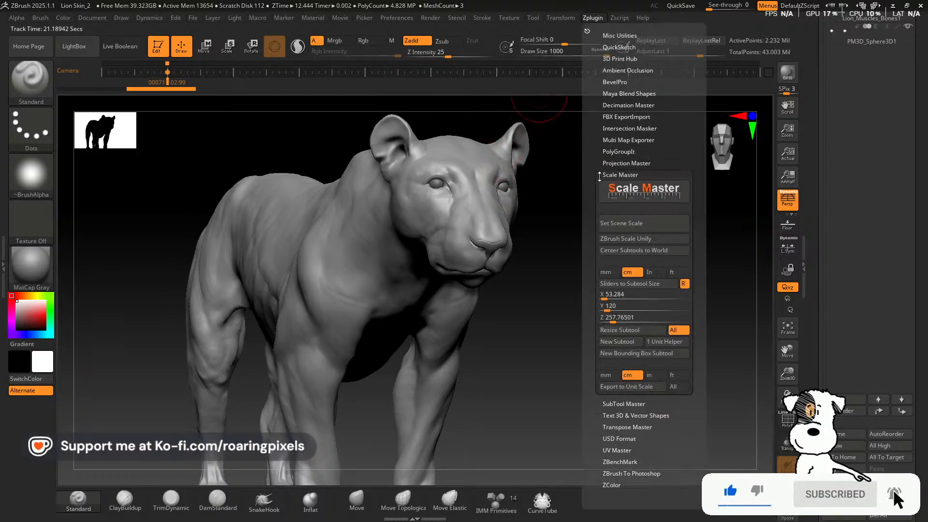
left_click(633, 174)
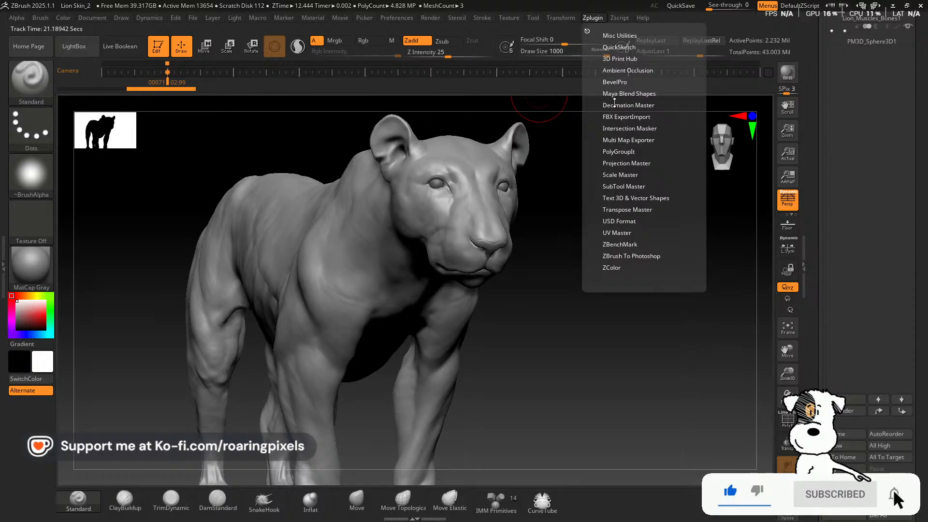
left_click(621, 105)
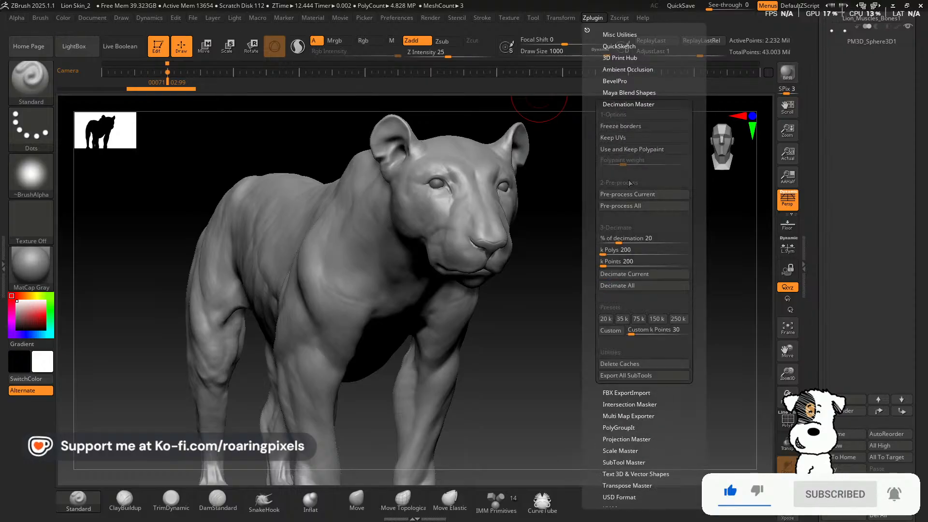
left_click(652, 197)
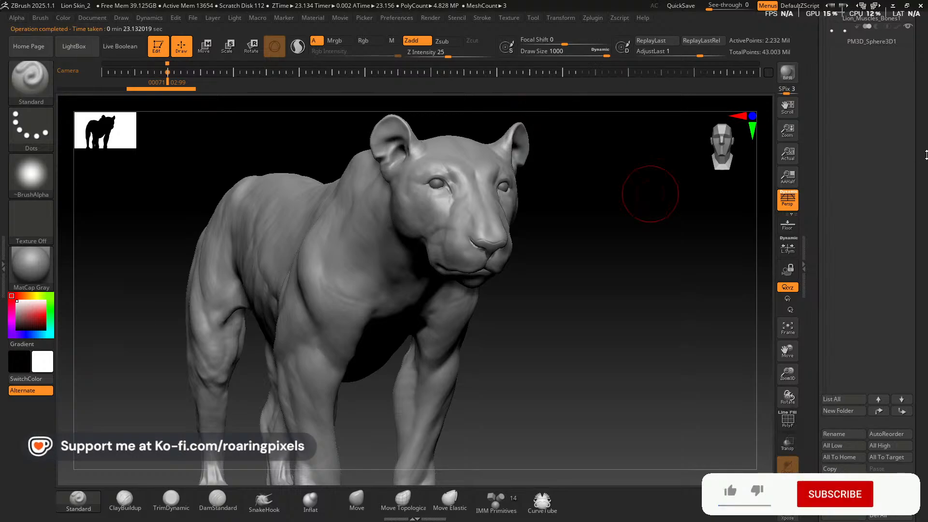
left_click(592, 18)
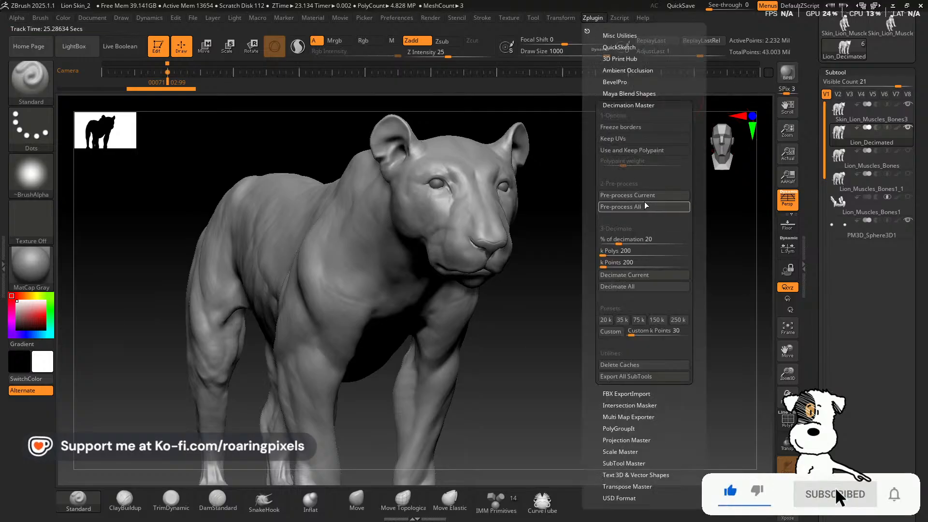
left_click(642, 277)
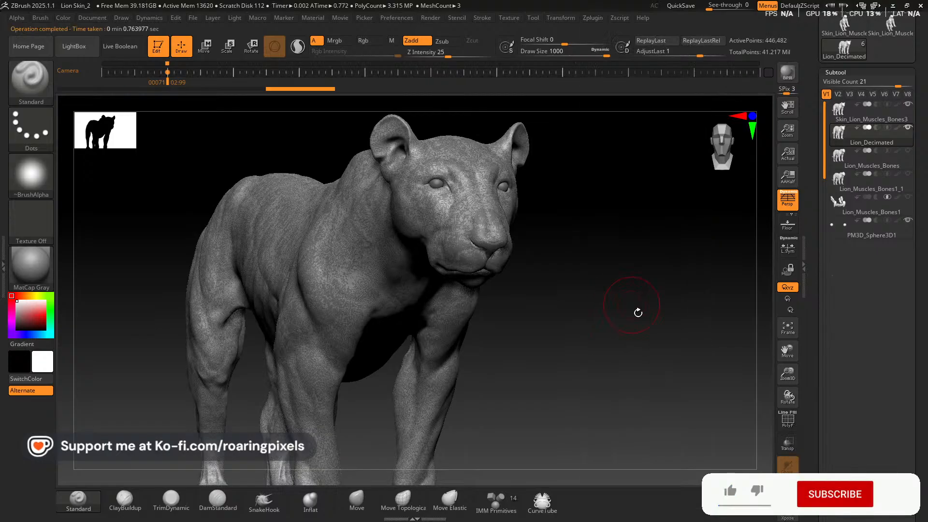
Isolate the decimated lion with Solo and turn on its PolyFrame wireframe to inspect the reduced mesh
left_click(788, 489)
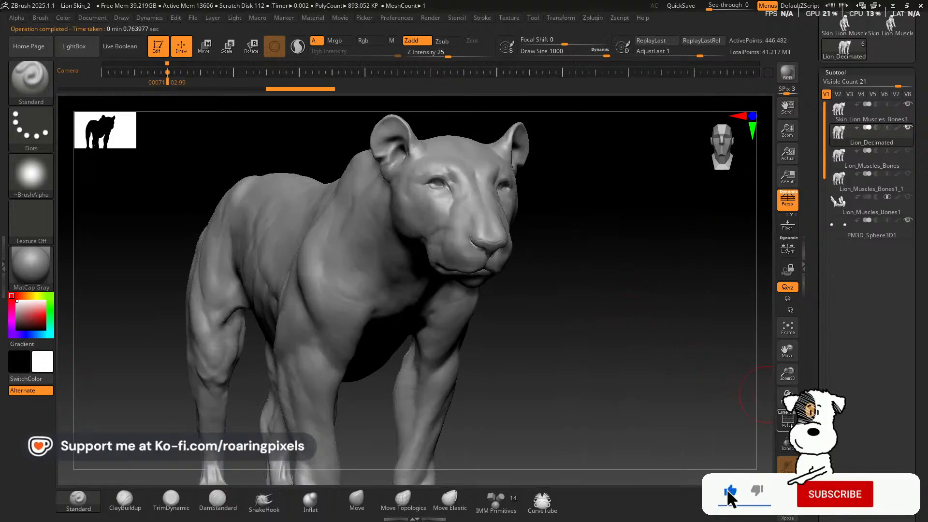
left_click(788, 420)
left_click_drag(656, 361, 687, 369)
left_click_drag(792, 375, 633, 361)
left_click_drag(789, 377, 762, 341)
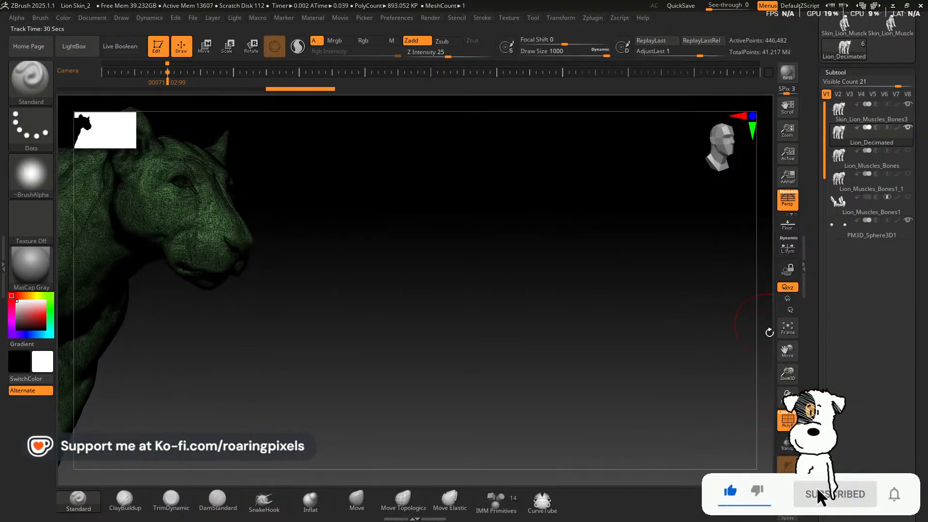
left_click(788, 327)
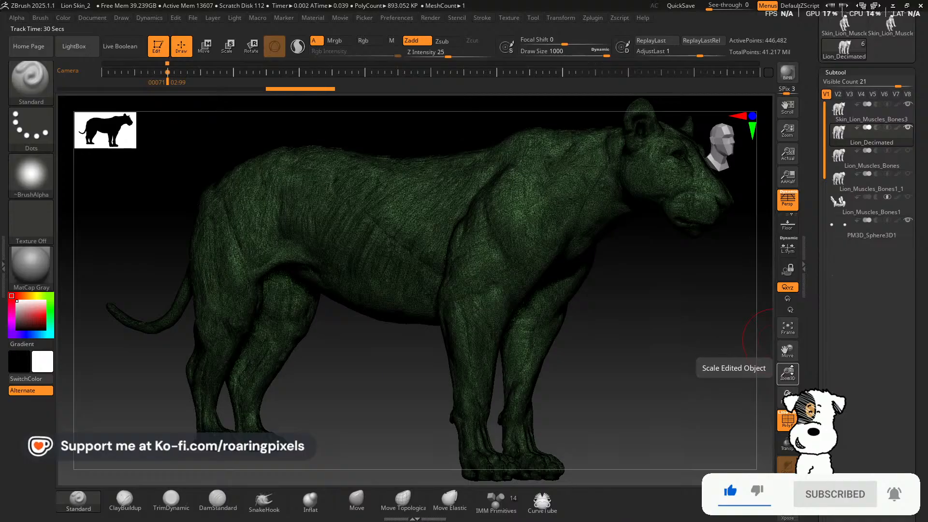
left_click_drag(681, 336, 657, 210)
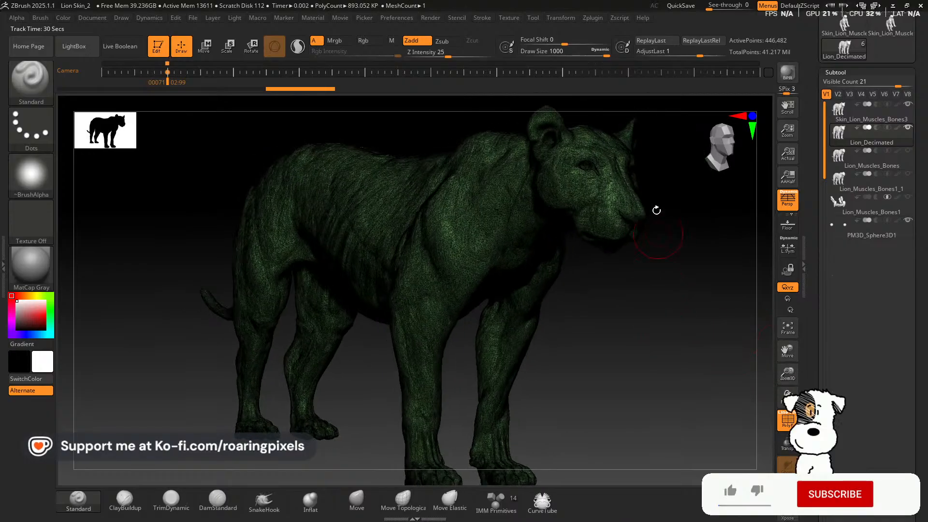
Start a Scale Master unit-scale export of Lion_Decimated in cm and browse to Roaring Pixels > Lion Project
left_click(591, 20)
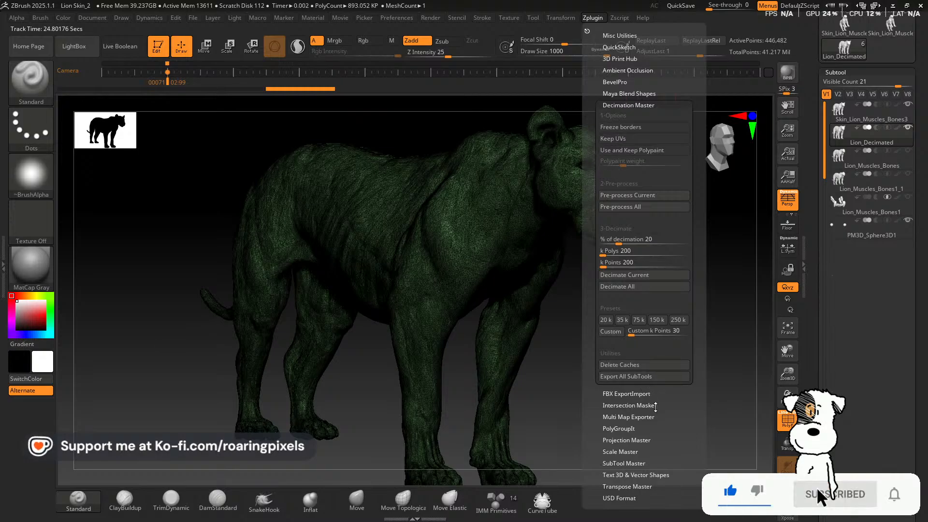
left_click_drag(675, 409, 679, 361)
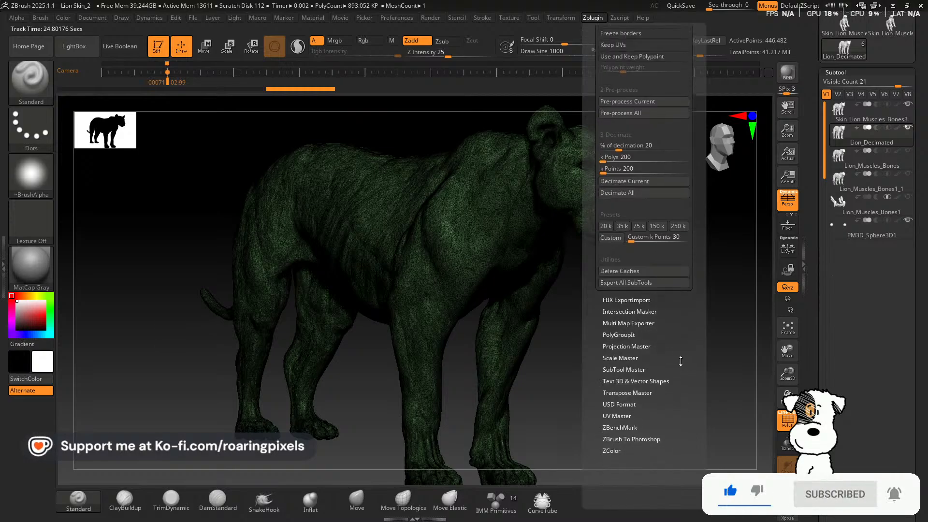
left_click(632, 356)
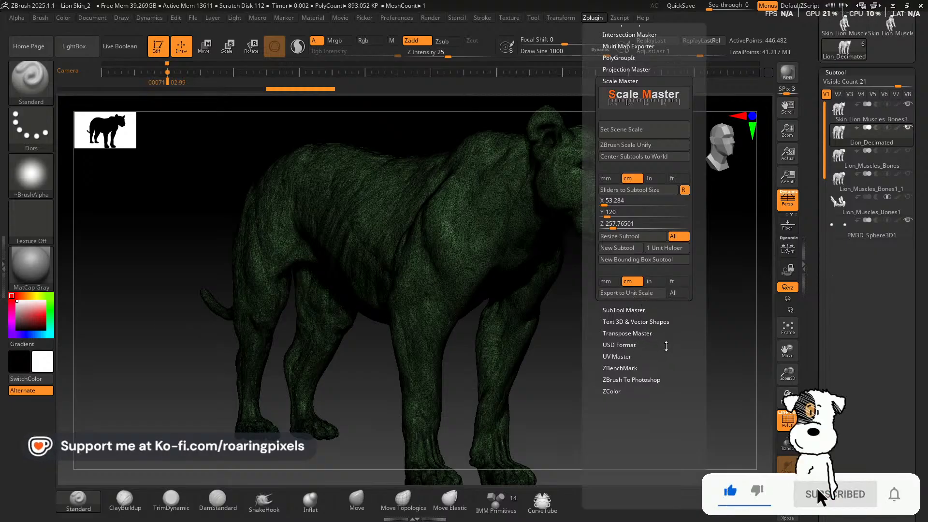
left_click(631, 292)
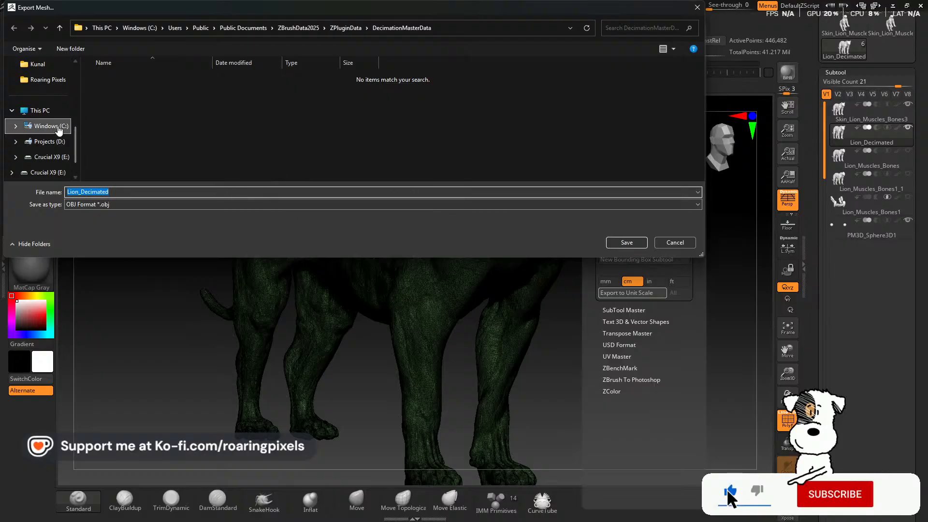
left_click(49, 80)
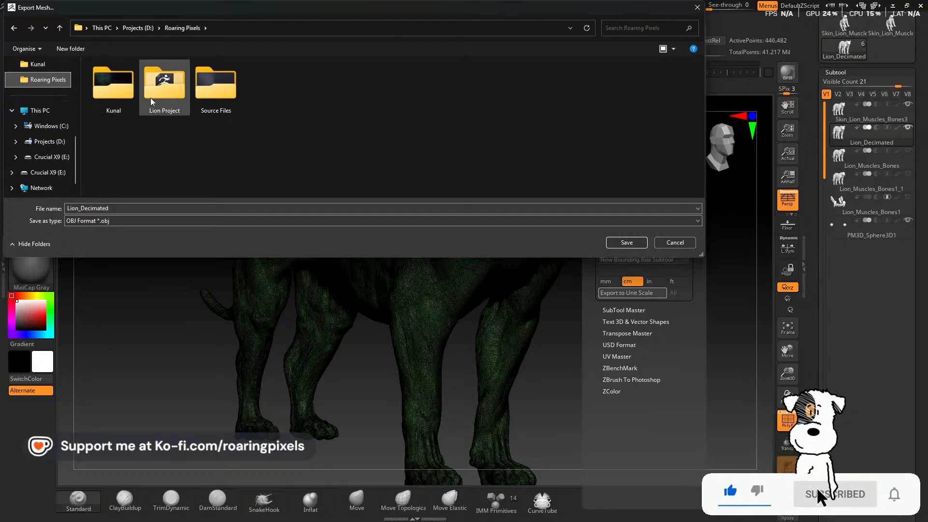
double_click(163, 95)
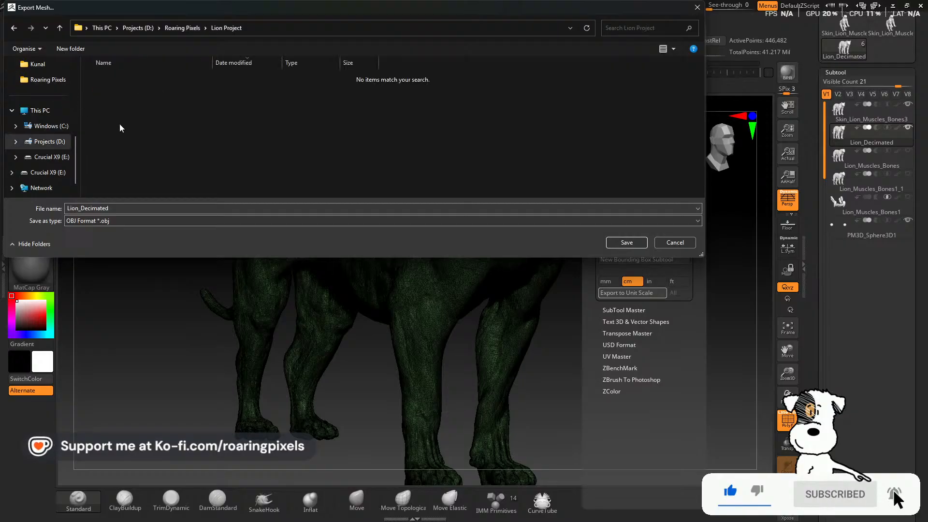
Create a folder named Blender Stuff inside the Lion Project folder
right_click(314, 143)
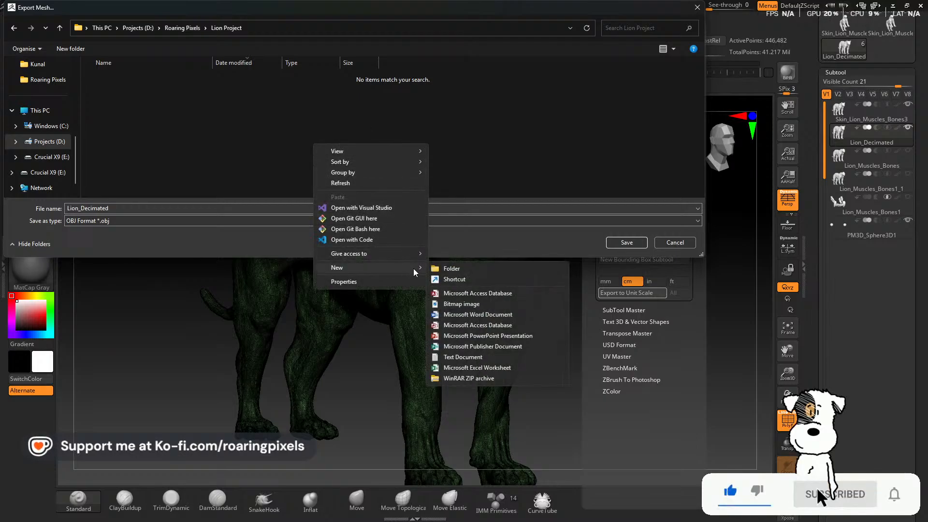
left_click(434, 262)
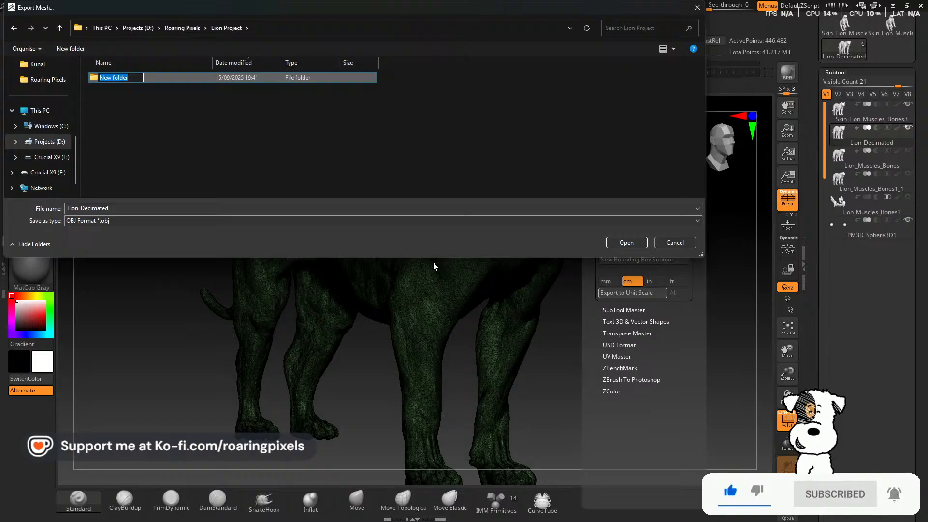
type("Bk")
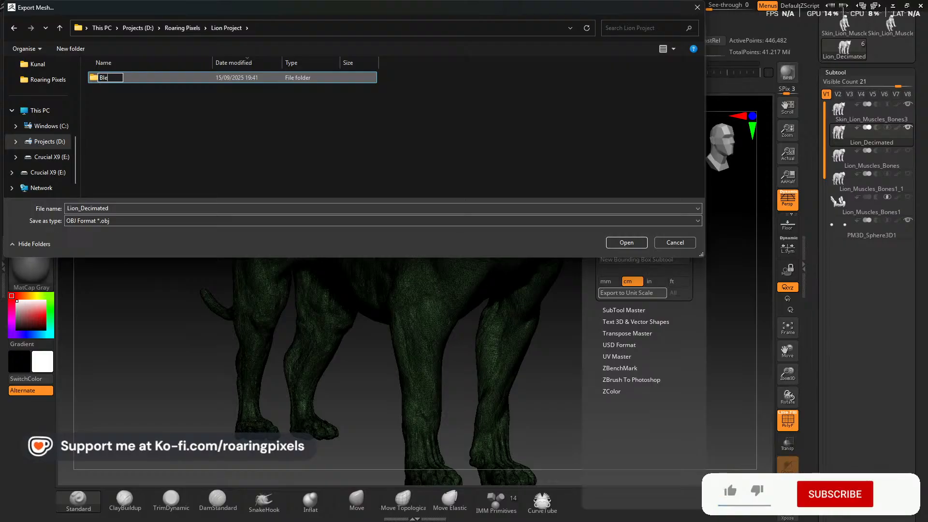
type("lender Stuff")
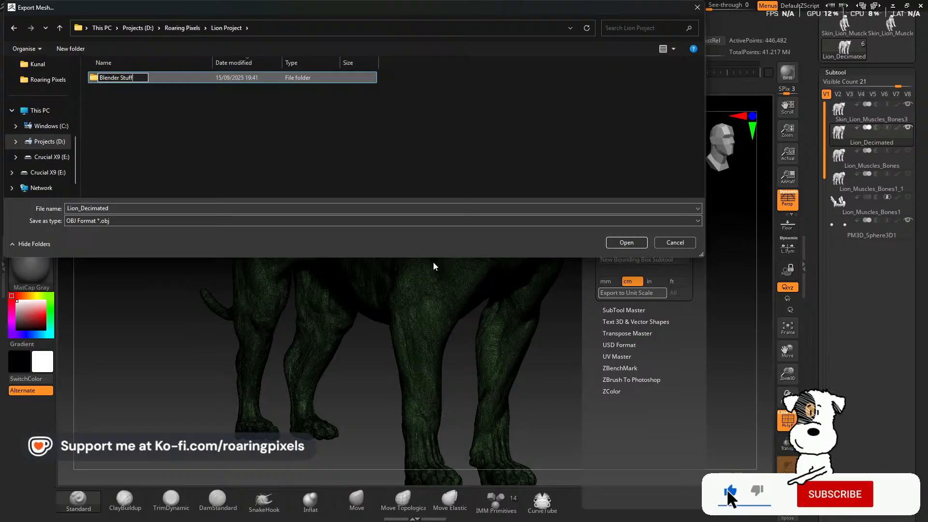
key("Return")
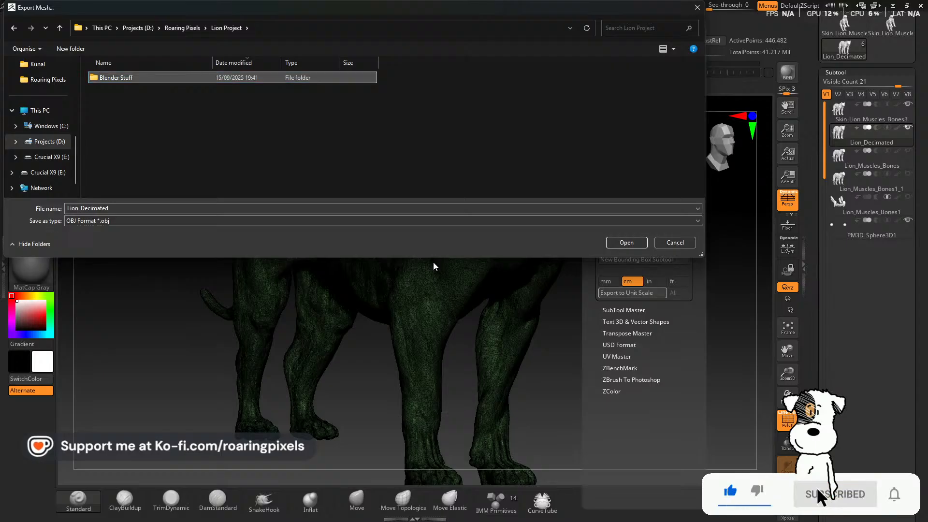
Save the exported mesh as Lion_Decimated in OBJ format in the Blender Stuff folder
double_click(137, 78)
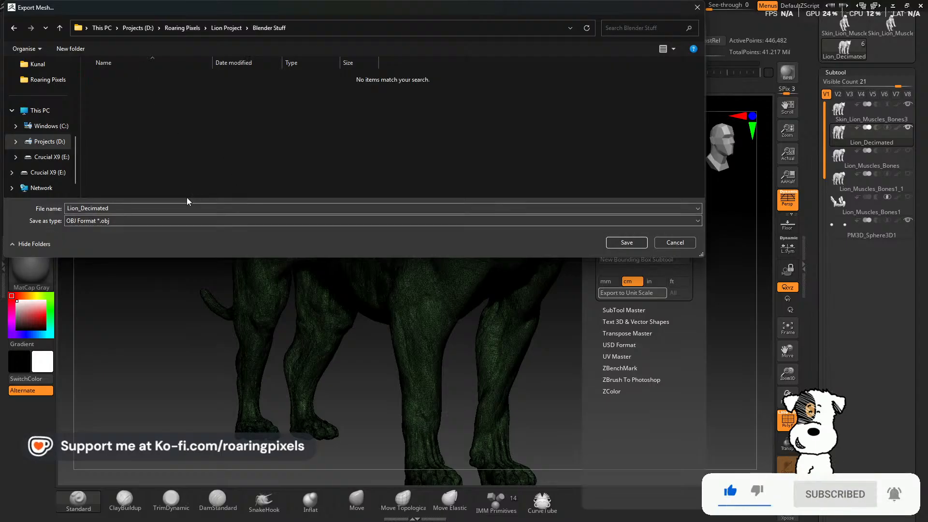
left_click(120, 209)
left_click(133, 207)
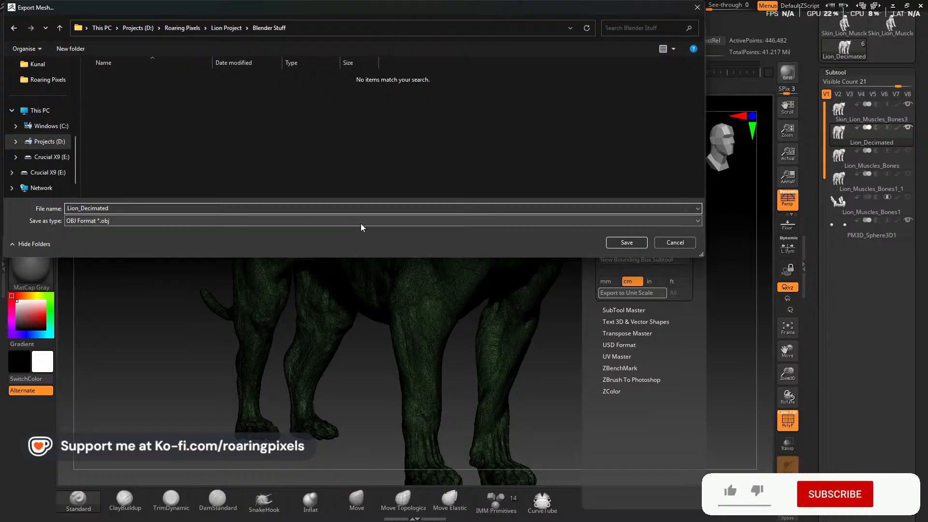
left_click(633, 244)
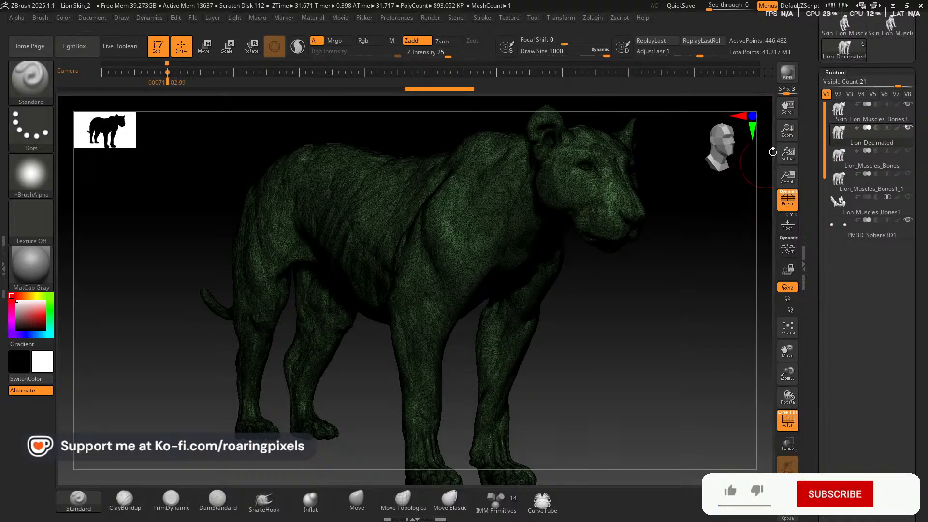
Close ZBrush, saving the project changes over the existing Lion Skin_2 file in the Lion Project folder
left_click(921, 6)
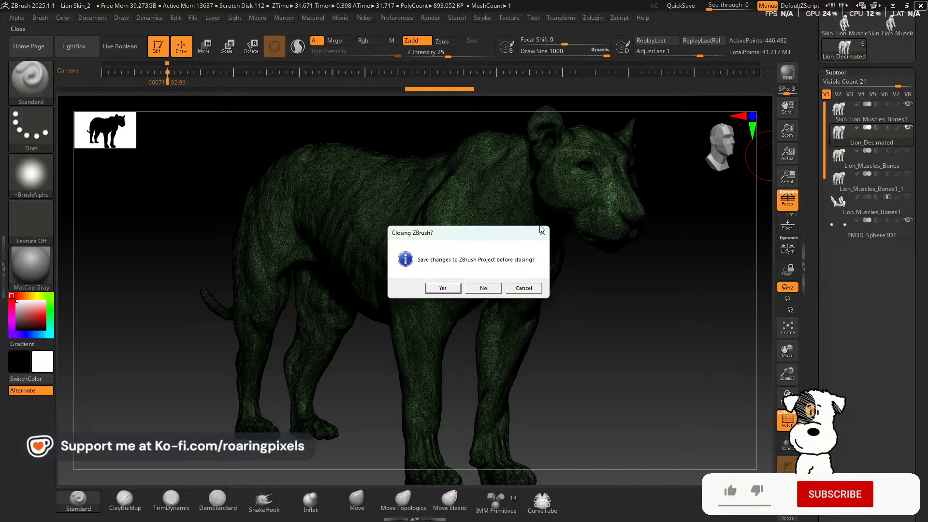
left_click(442, 288)
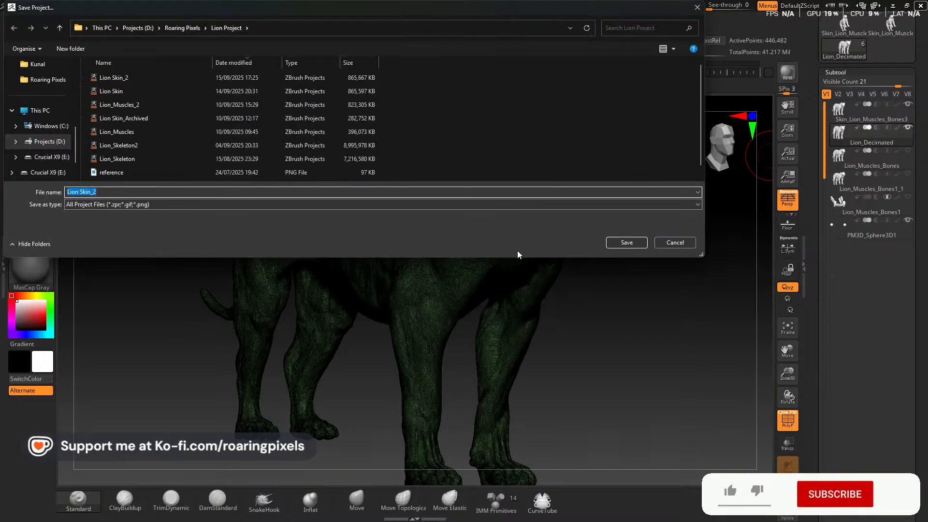
left_click(614, 243)
left_click(484, 255)
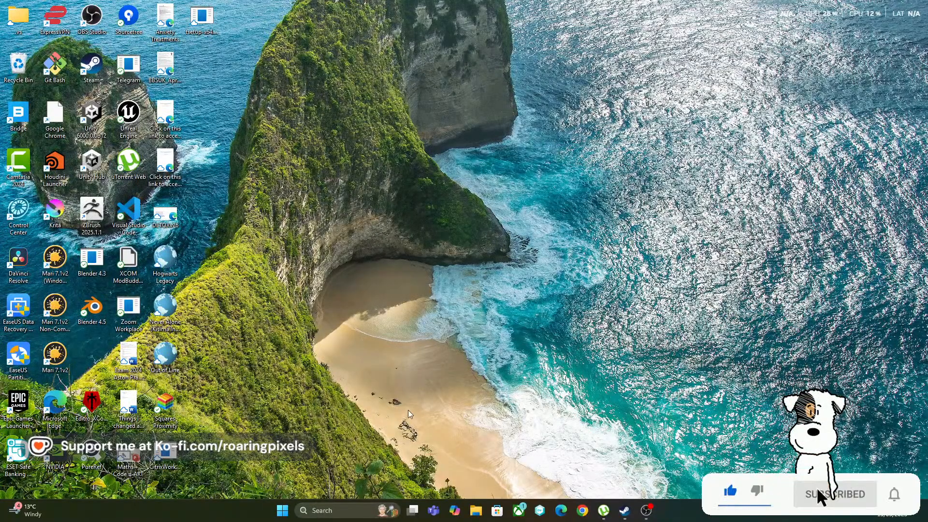
Open Blender 4.5 and delete the default cube, camera and light from the new scene
double_click(107, 317)
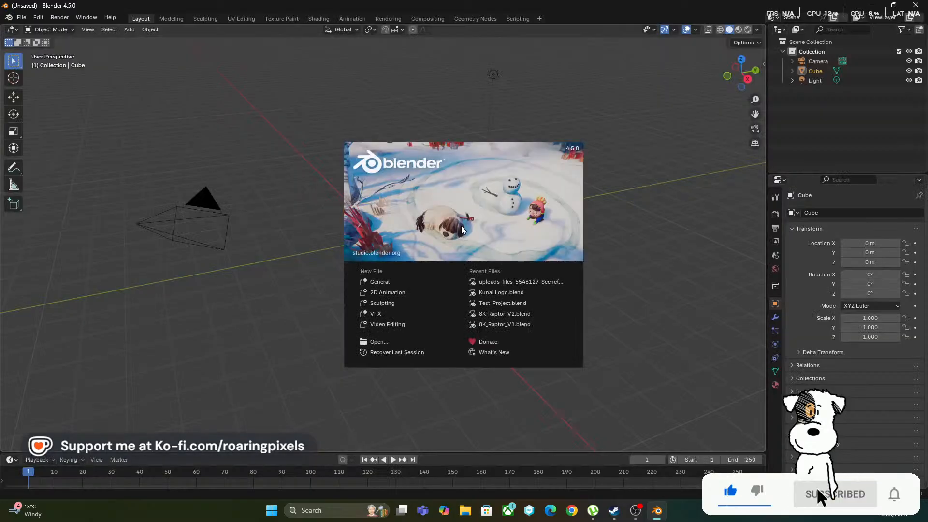
left_click(664, 361)
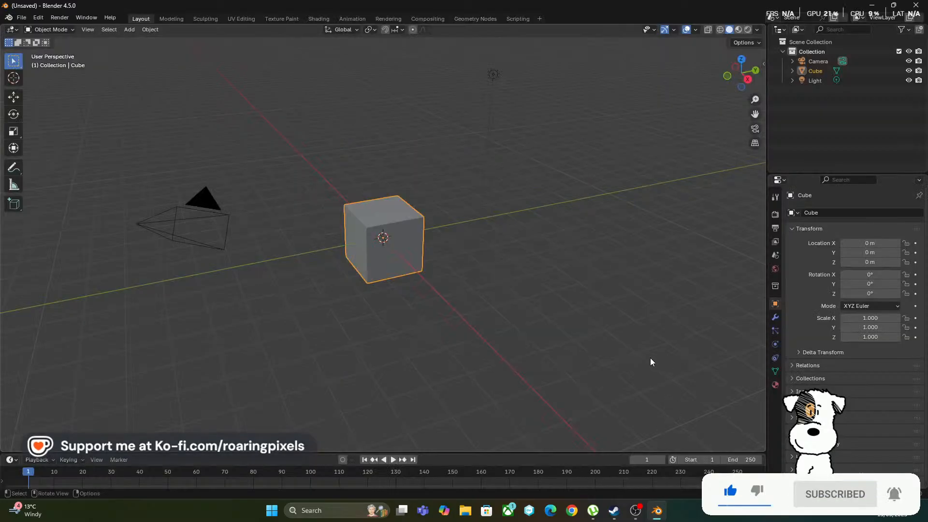
key("a")
key("Delete")
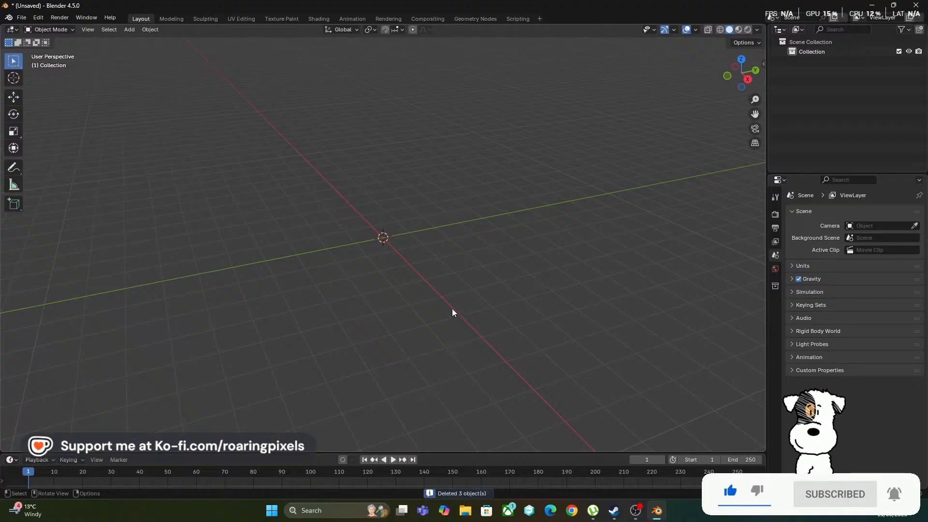
left_click_drag(450, 309, 448, 284)
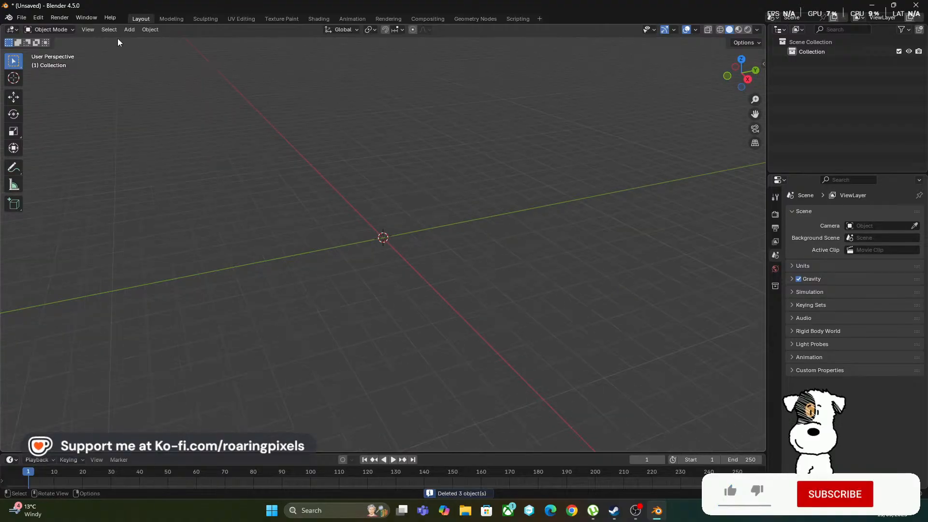
Set the scene's length unit to Centimeters
left_click(21, 17)
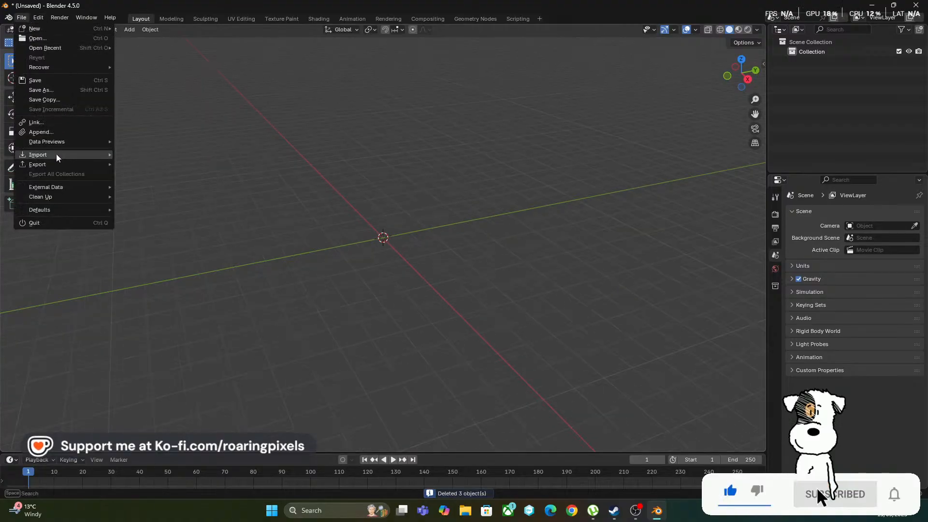
mouse_move(56, 156)
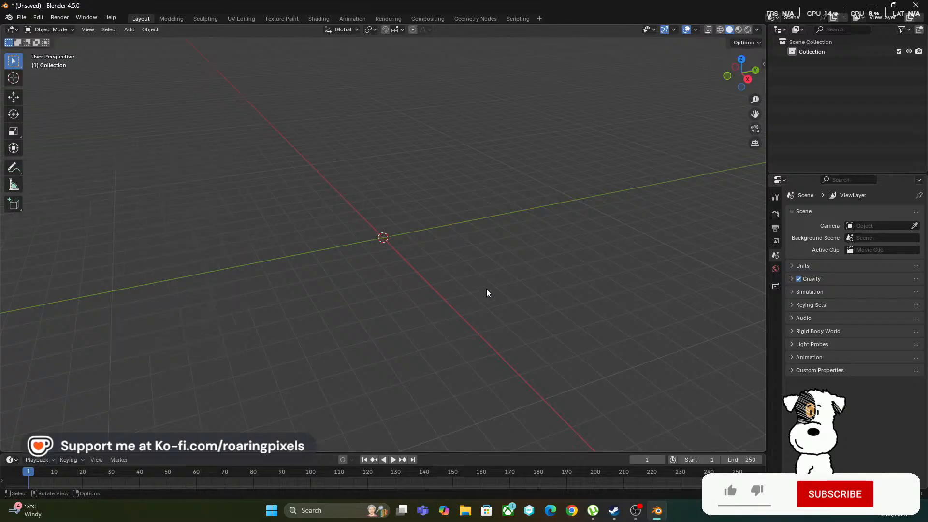
left_click(803, 266)
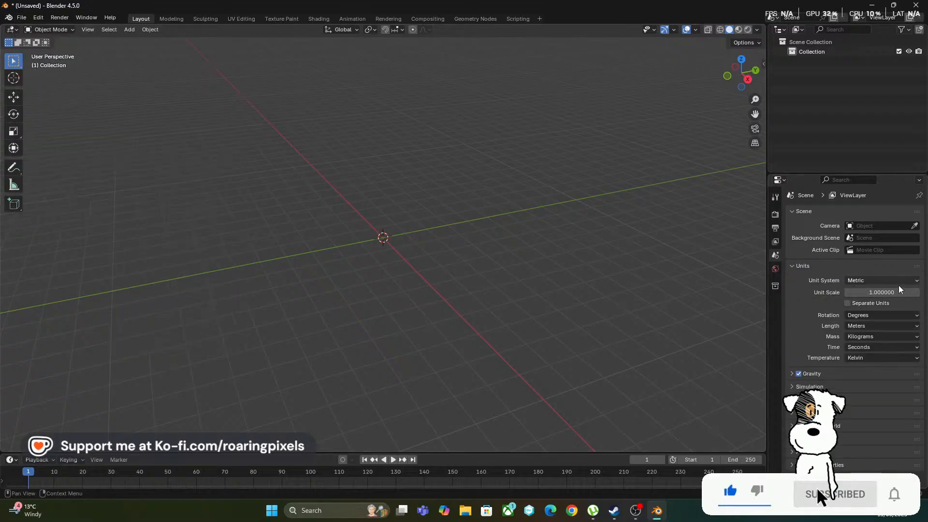
left_click(867, 327)
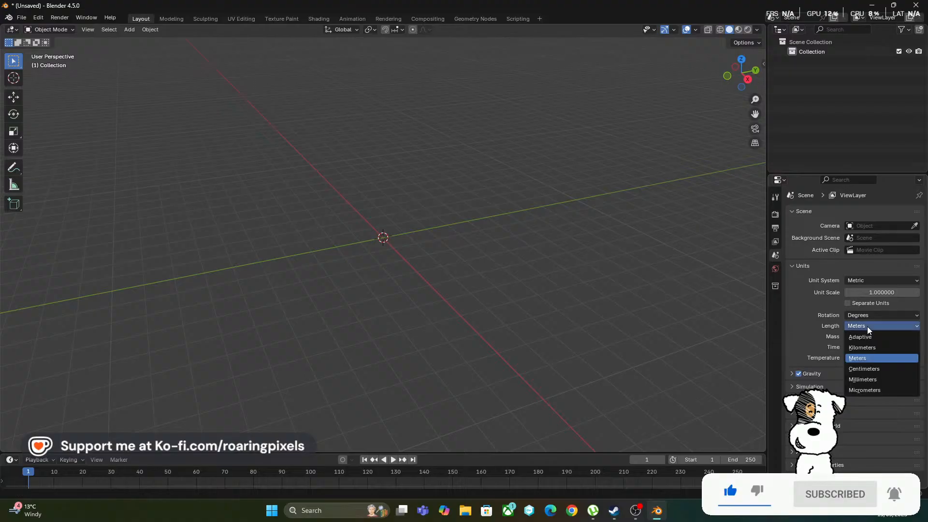
left_click(881, 371)
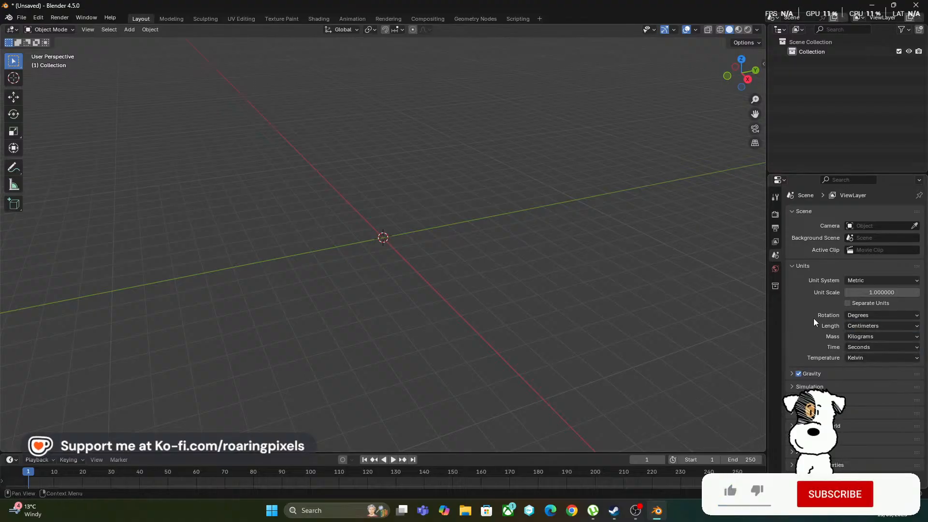
Import Lion_Decimated.obj from Lion Project > Blender Stuff as a Wavefront OBJ at the default scale of 1.000
left_click(21, 18)
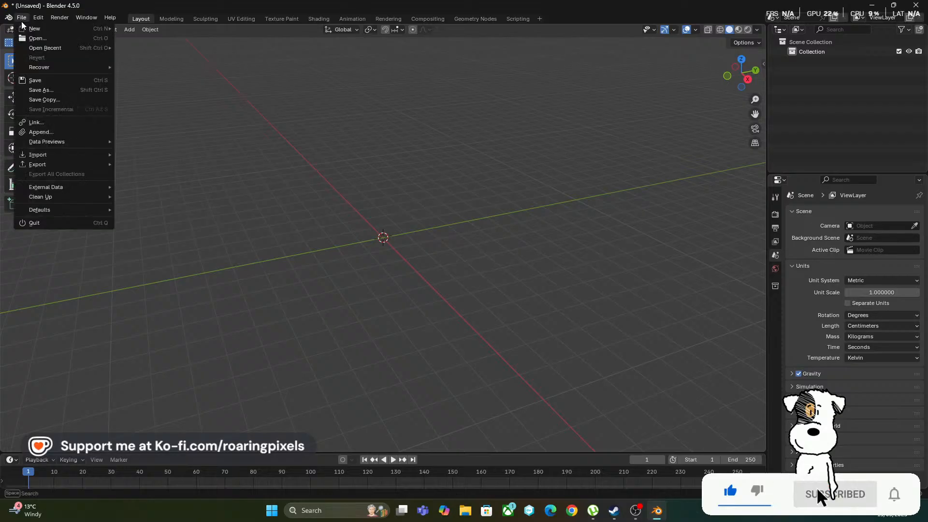
mouse_move(55, 161)
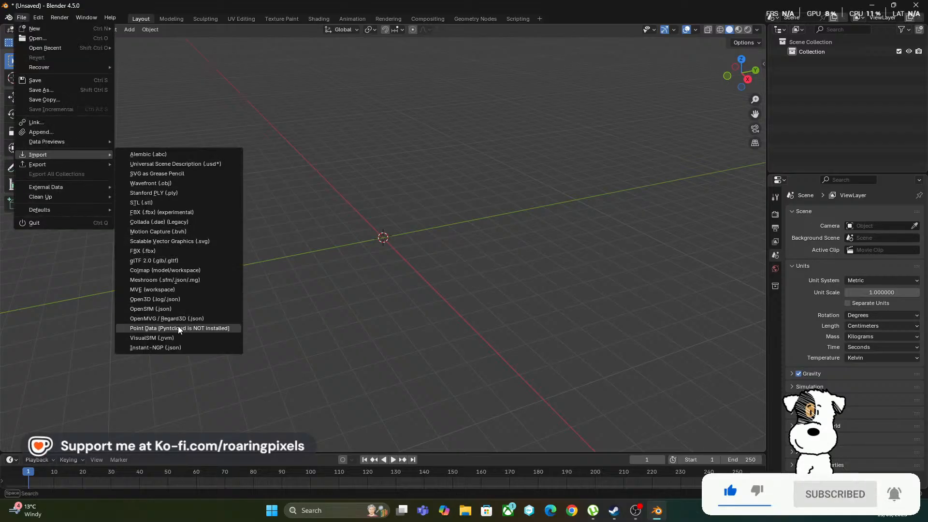
left_click(138, 183)
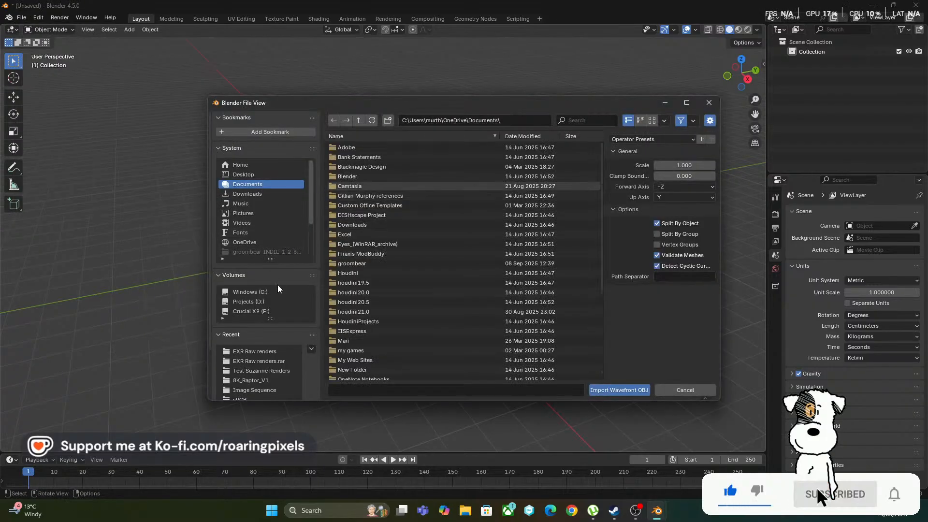
scroll(253, 237, "down", 2)
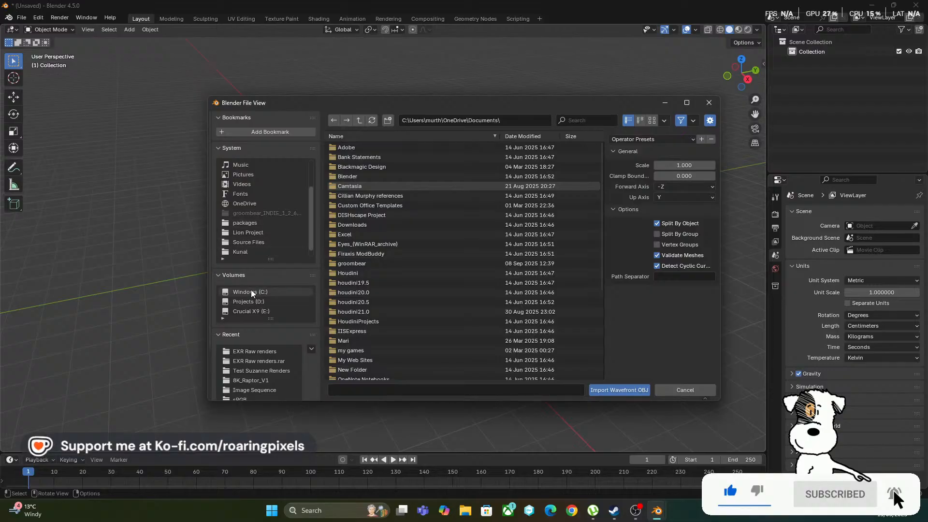
left_click(248, 233)
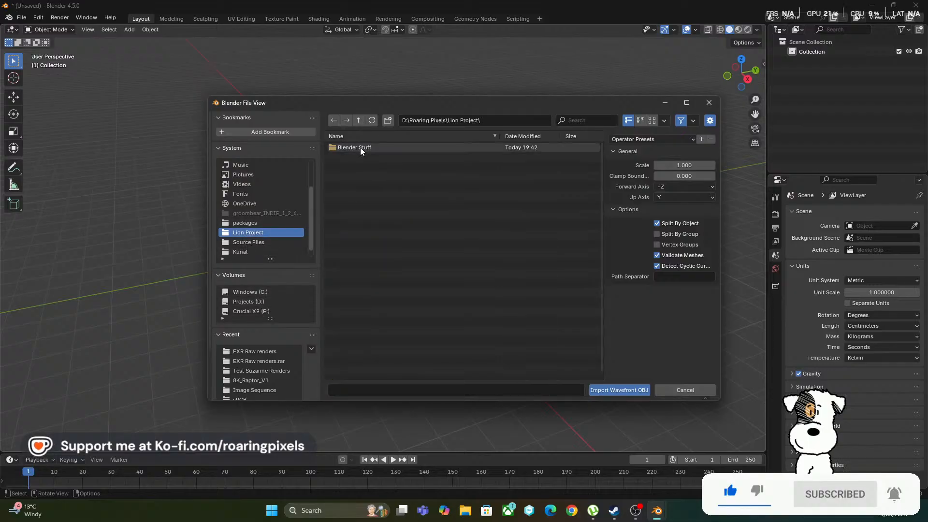
left_click(361, 147)
left_click(368, 149)
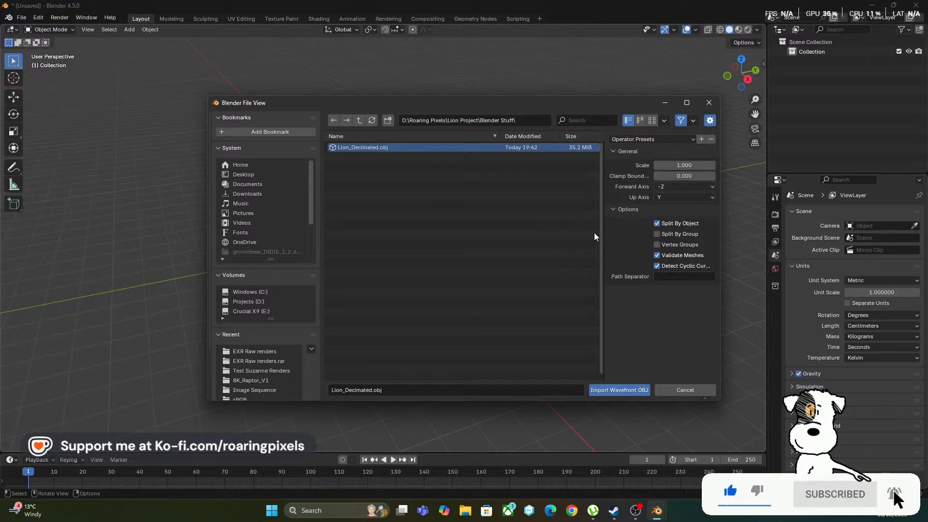
left_click(608, 392)
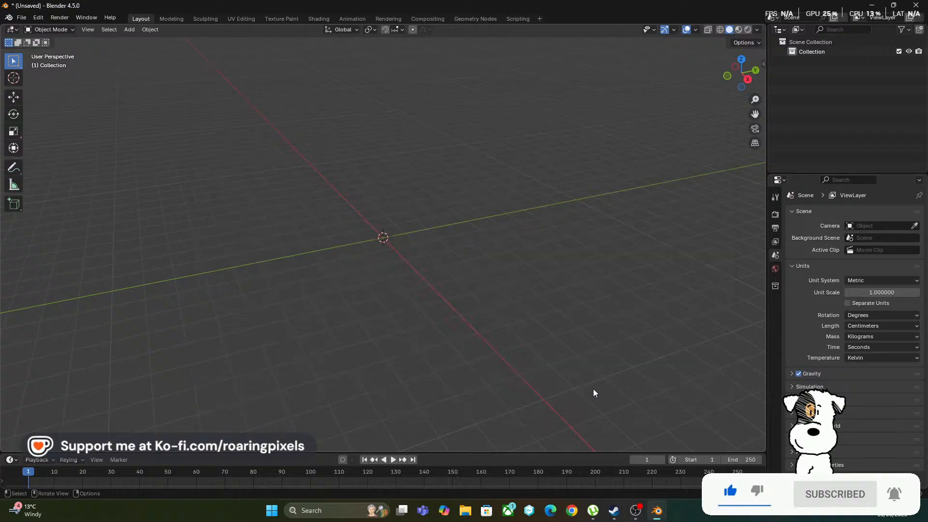
Bring the whole imported lion into view and check its dimensions in the object's transform properties
scroll(521, 352, "down", 10)
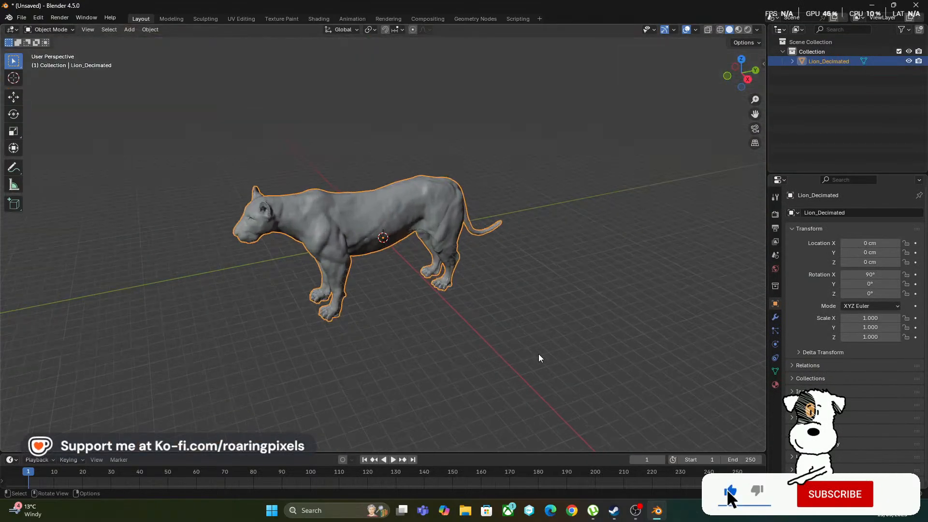
scroll(538, 353, "up", 3)
middle_click_drag(538, 354, 526, 329)
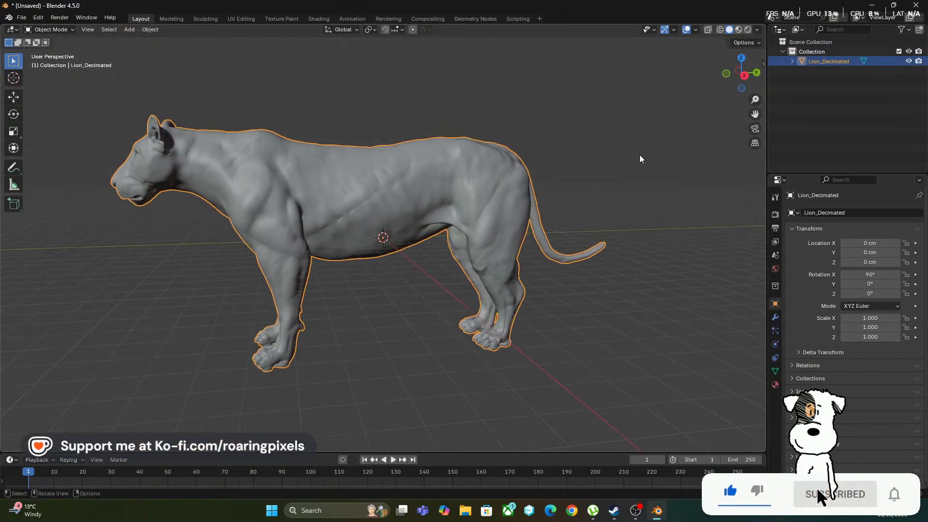
left_click(763, 60)
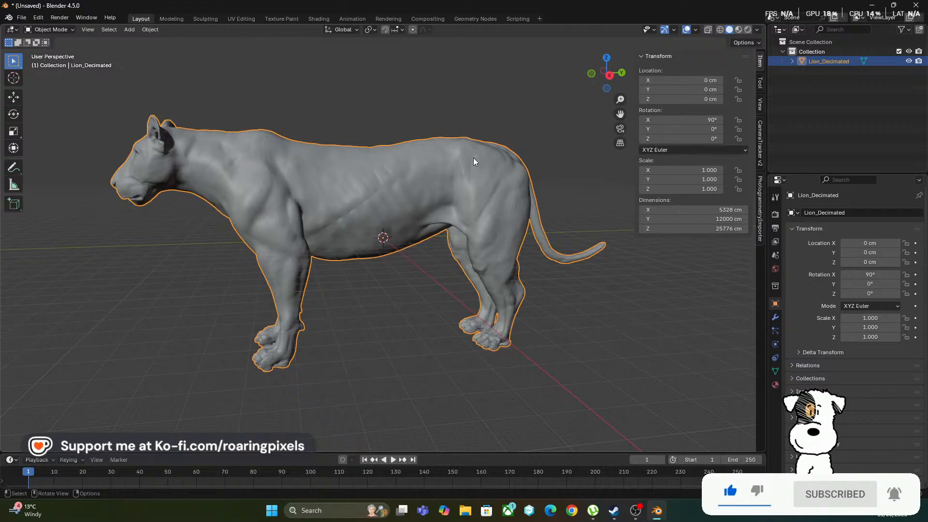
Delete the imported lion and set the scene's length unit to Meters
key("Delete")
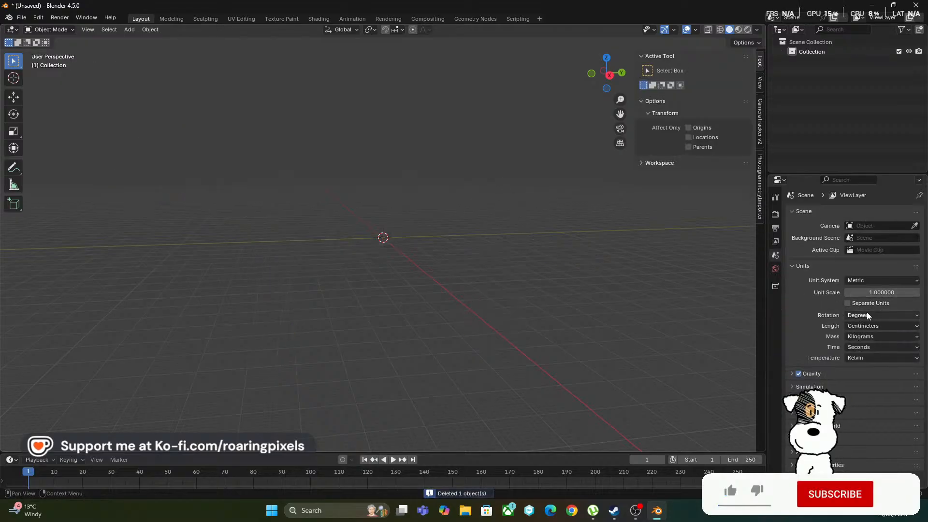
left_click(866, 326)
left_click(864, 361)
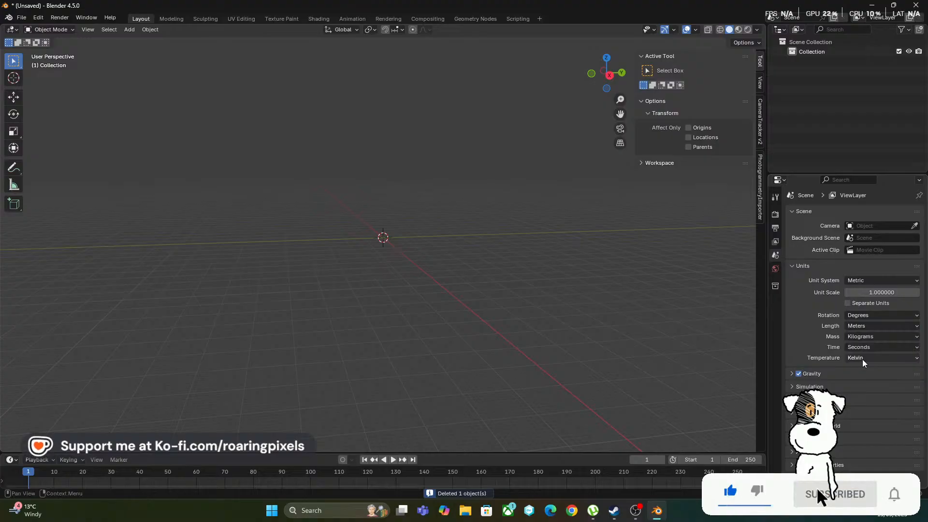
Reimport Lion_Decimated.obj at scale 1.000 with the scene in meters to compare its dimensions
left_click(22, 17)
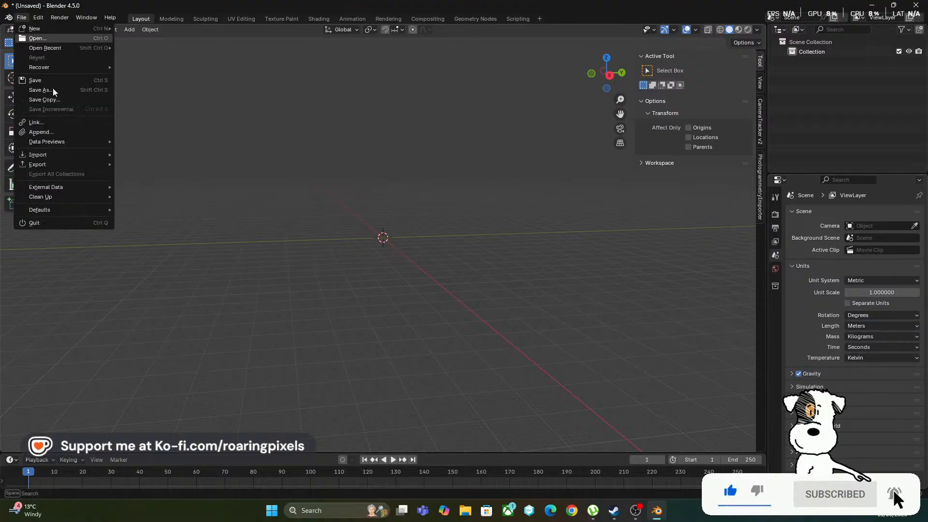
mouse_move(77, 155)
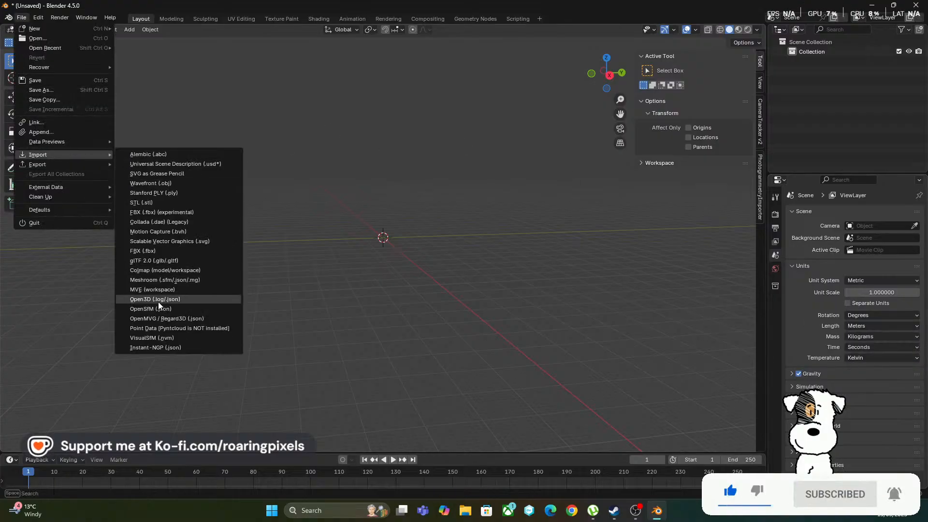
left_click(141, 184)
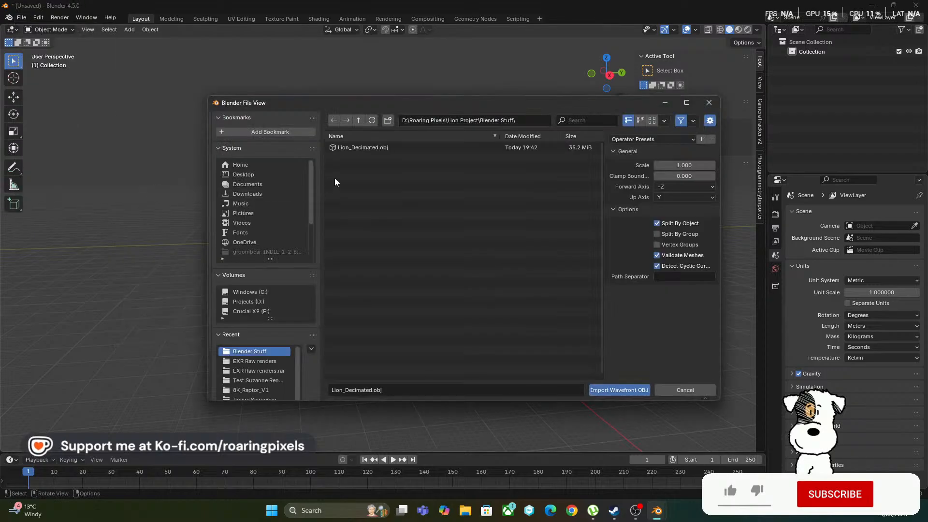
left_click(621, 390)
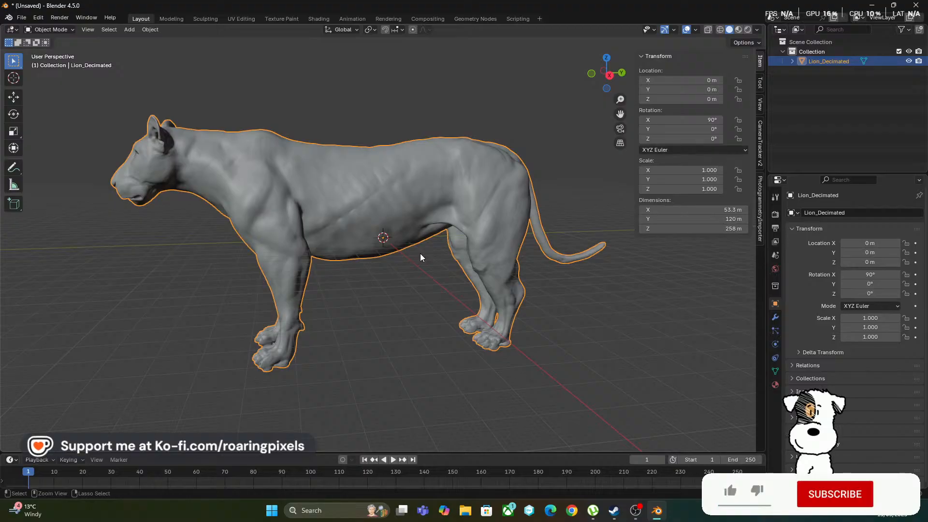
Delete the reimported lion and set the scene's length unit back to Centimeters
key("Delete")
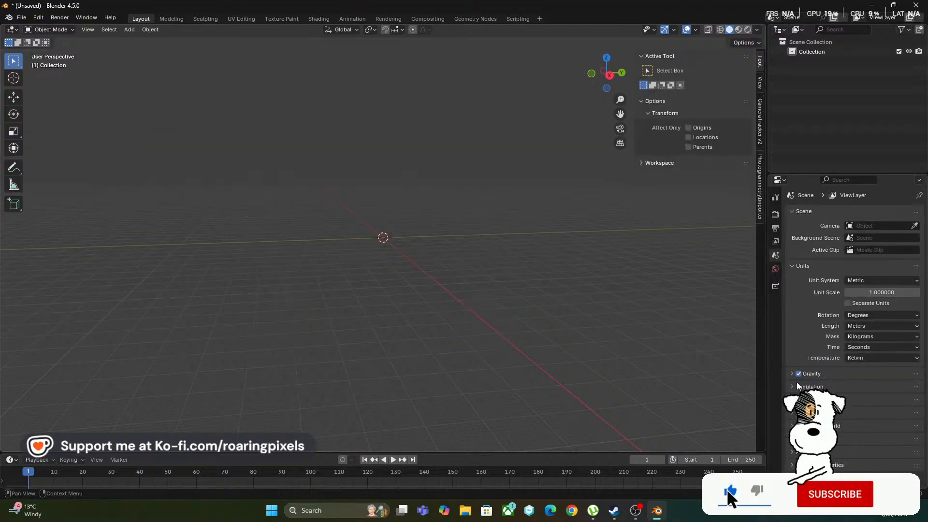
left_click(861, 327)
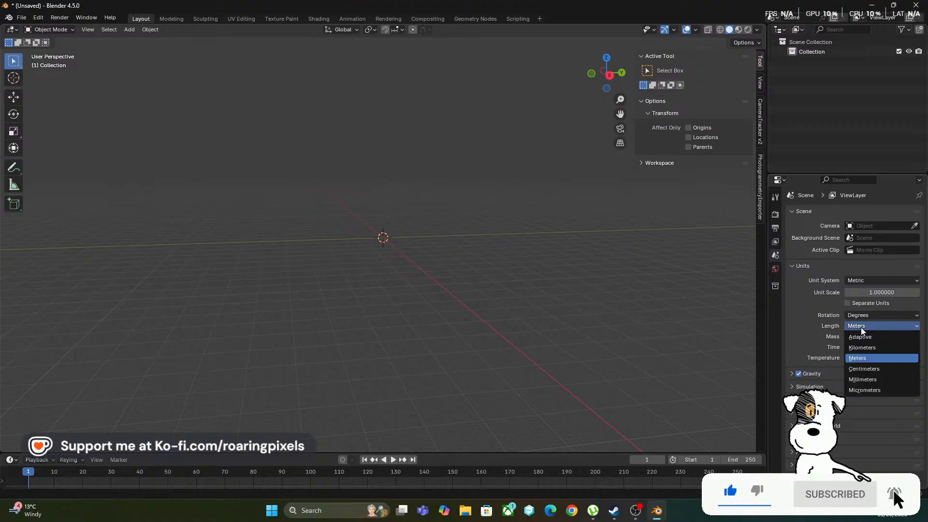
left_click(864, 369)
Import Lion_Decimated.obj as a Wavefront OBJ with the import scale set to 0.01
left_click(21, 18)
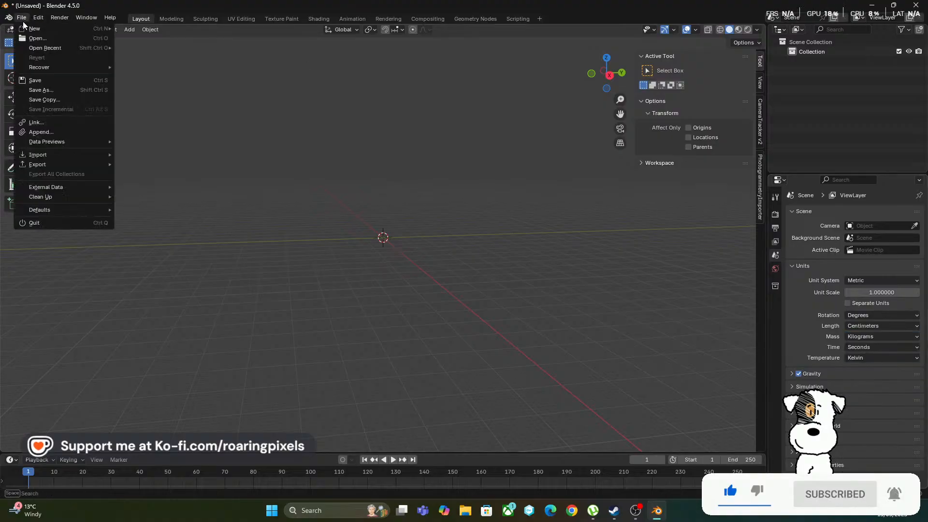
mouse_move(99, 155)
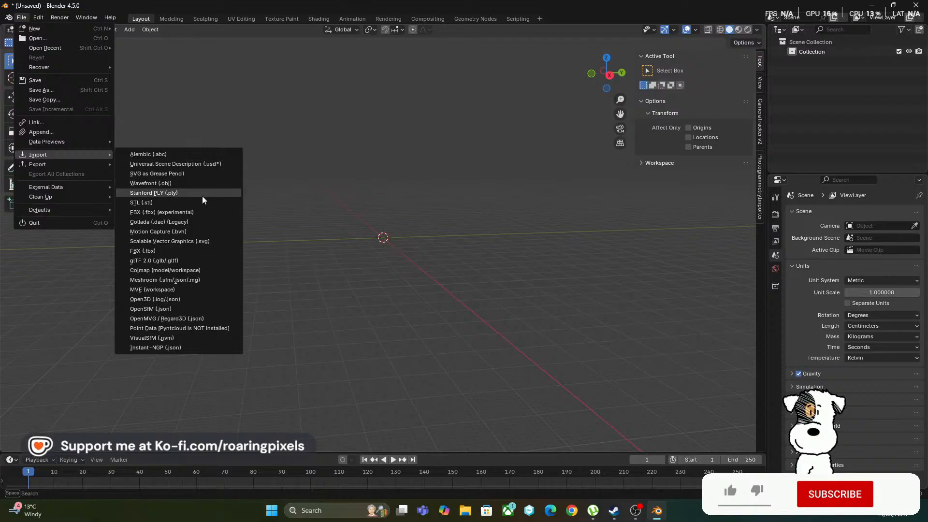
left_click(150, 183)
left_click(347, 150)
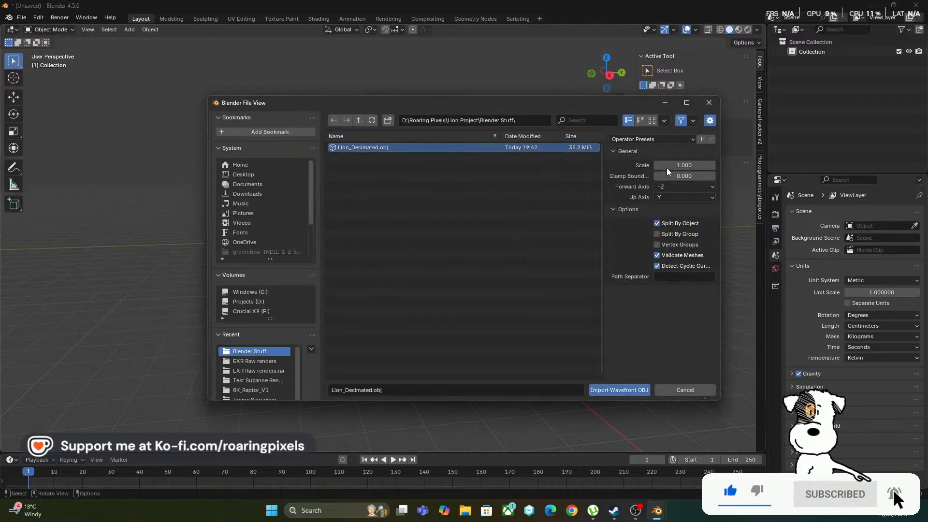
left_click(690, 164)
type("0.01")
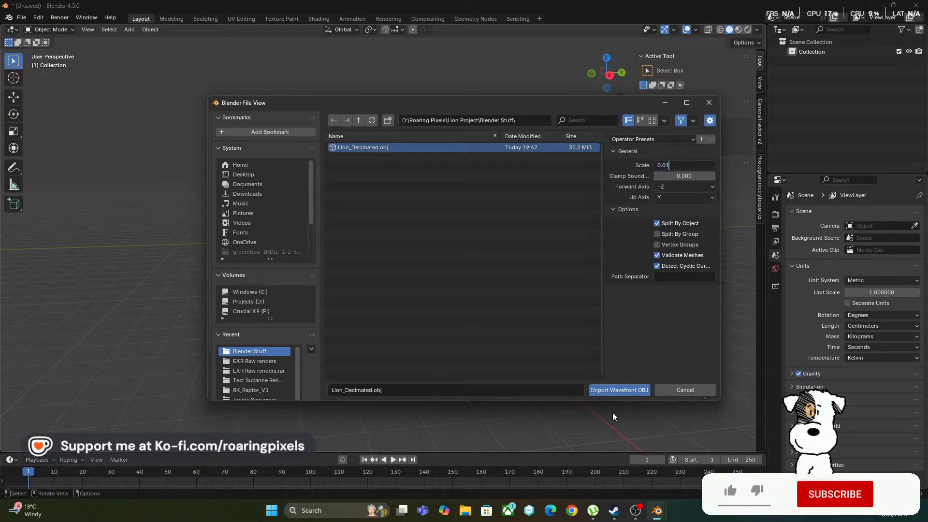
left_click(612, 391)
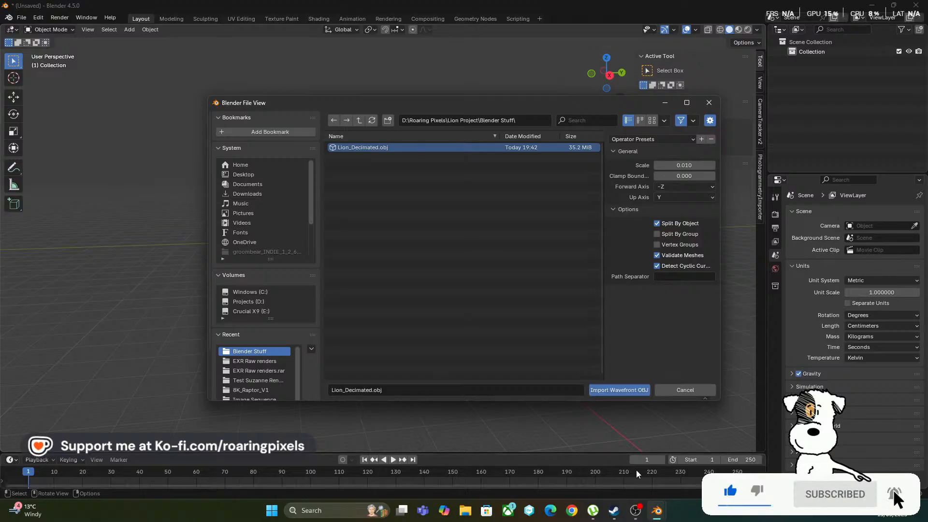
left_click(597, 391)
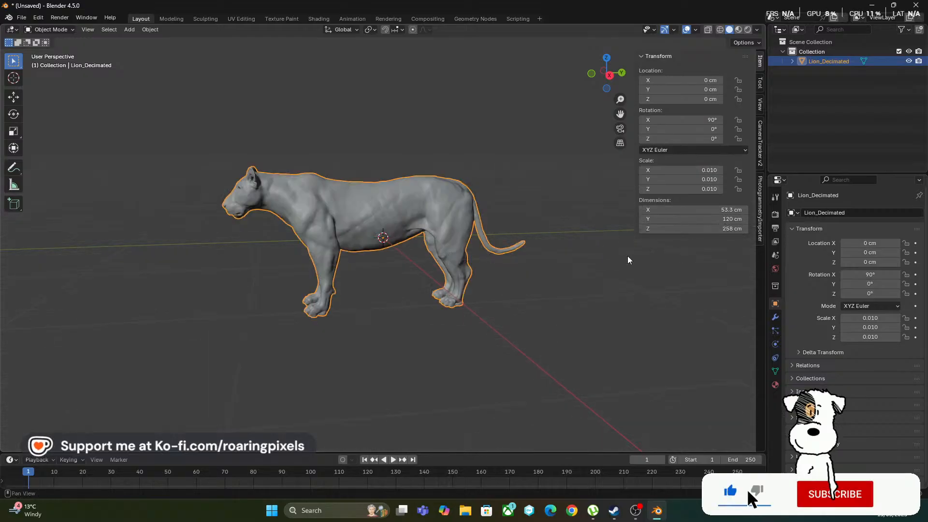
Add a default mesh cube to compare its size with the lion from several sides, and delete it again
middle_click_drag(554, 298, 509, 279)
key("shift+a")
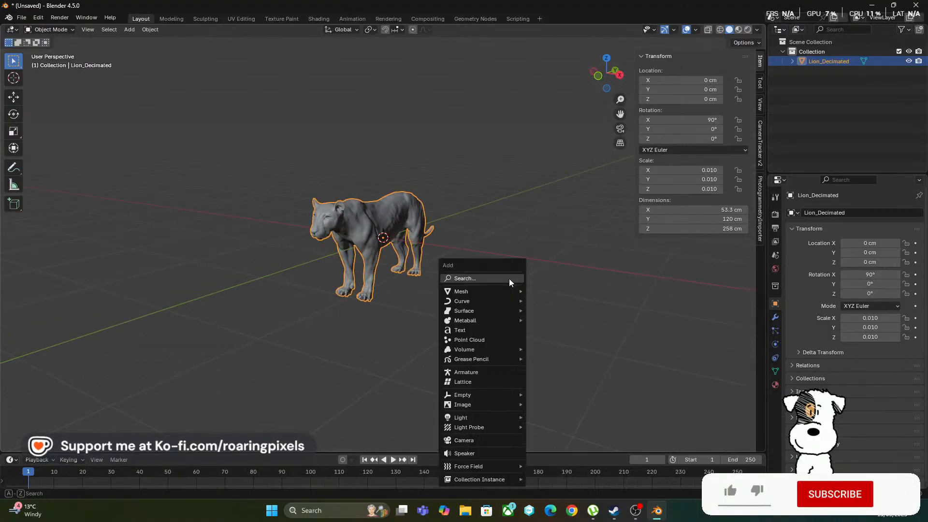
mouse_move(500, 291)
left_click(549, 302)
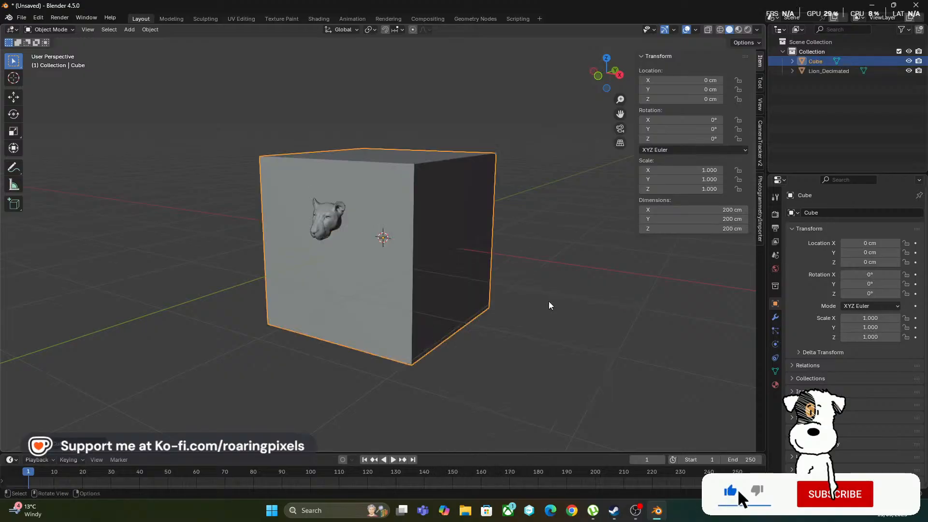
middle_click_drag(514, 292, 462, 134)
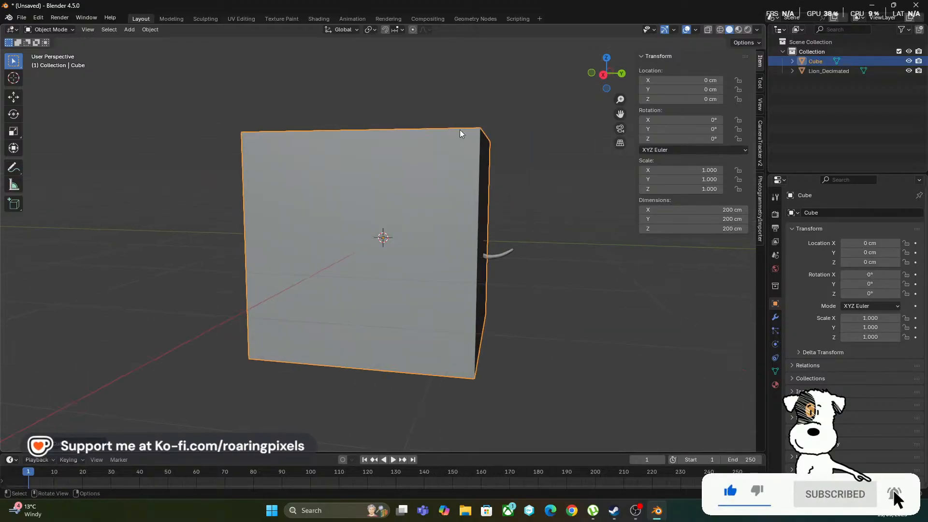
middle_click_drag(480, 195, 701, 253)
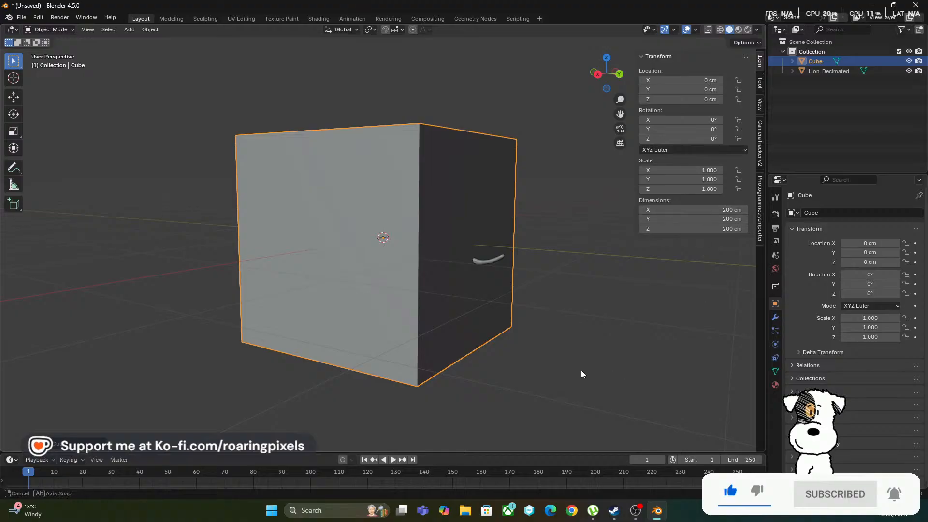
middle_click_drag(582, 373, 379, 360)
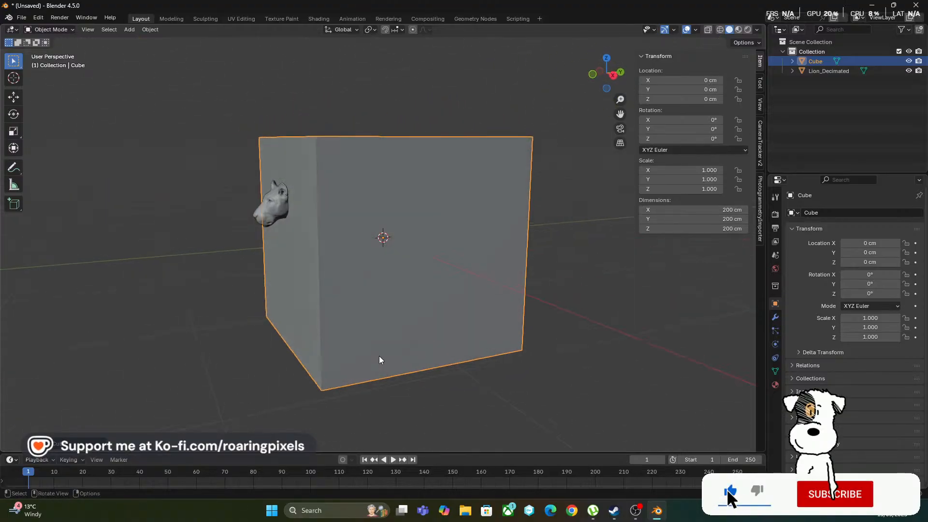
key("Delete")
Select the lion and examine its shape and dimensions from the side and front
scroll(418, 294, "up", 4)
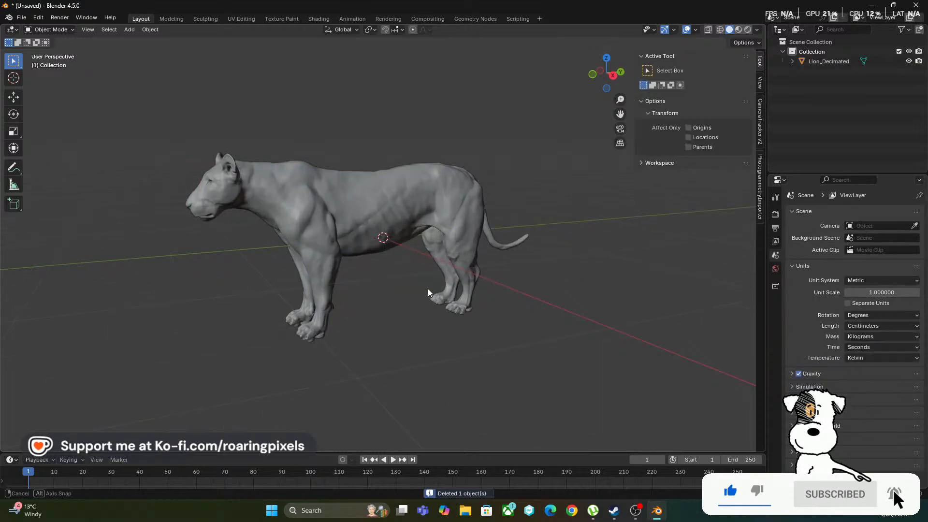
left_click(432, 221)
scroll(478, 366, "down", 4)
middle_click_drag(479, 366, 451, 330)
scroll(453, 364, "up", 3)
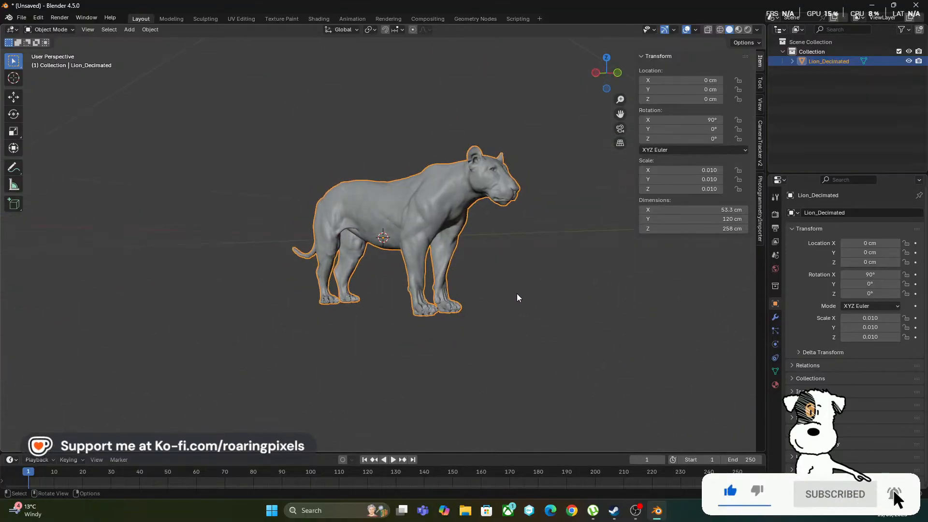
middle_click_drag(517, 297, 465, 300)
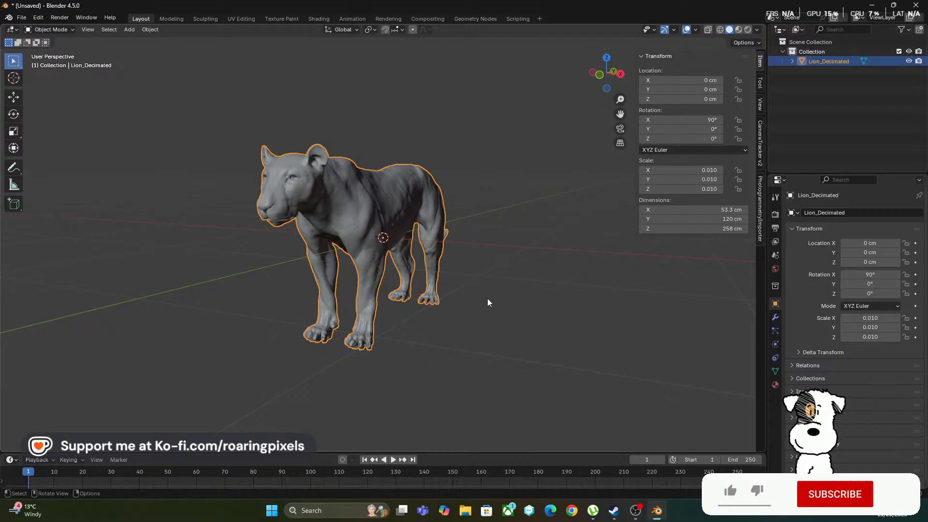
middle_click_drag(516, 315, 541, 311)
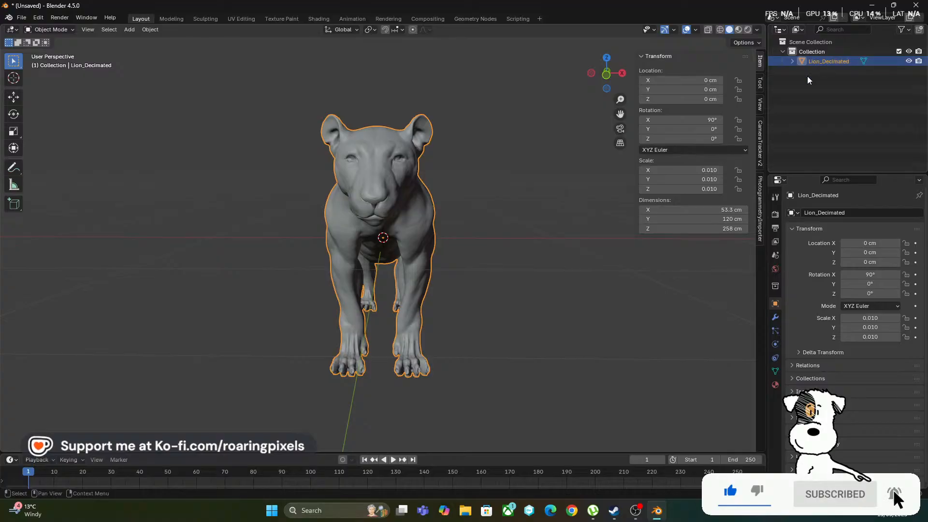
Rename the collection that contains the lion as Hi Res
double_click(814, 51)
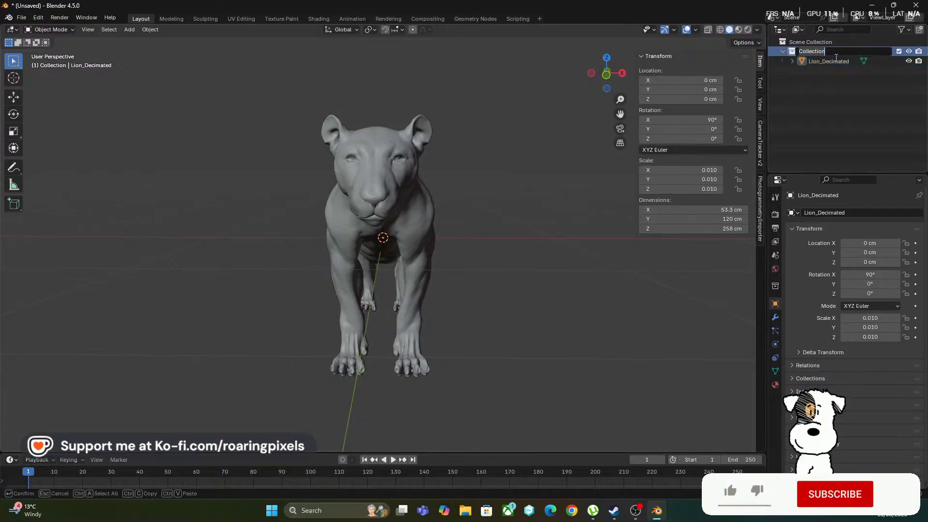
type("Hi Res")
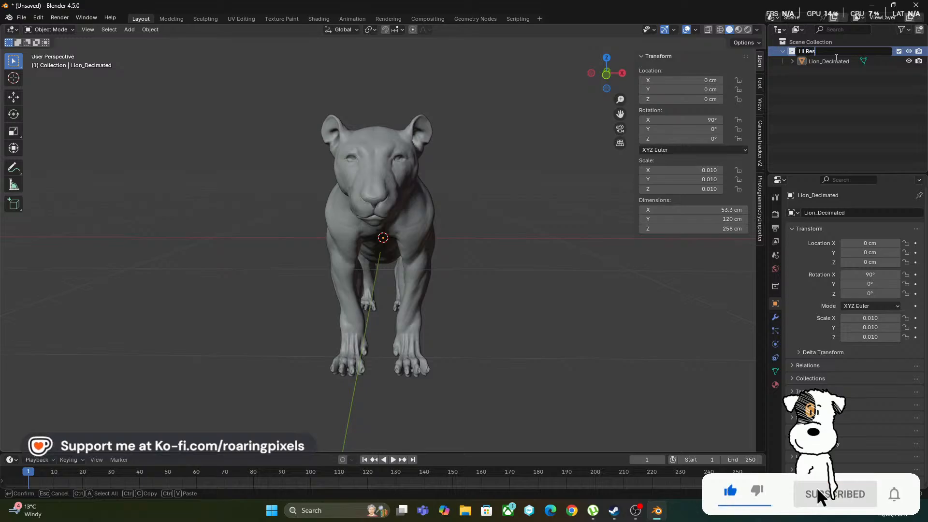
key("Return")
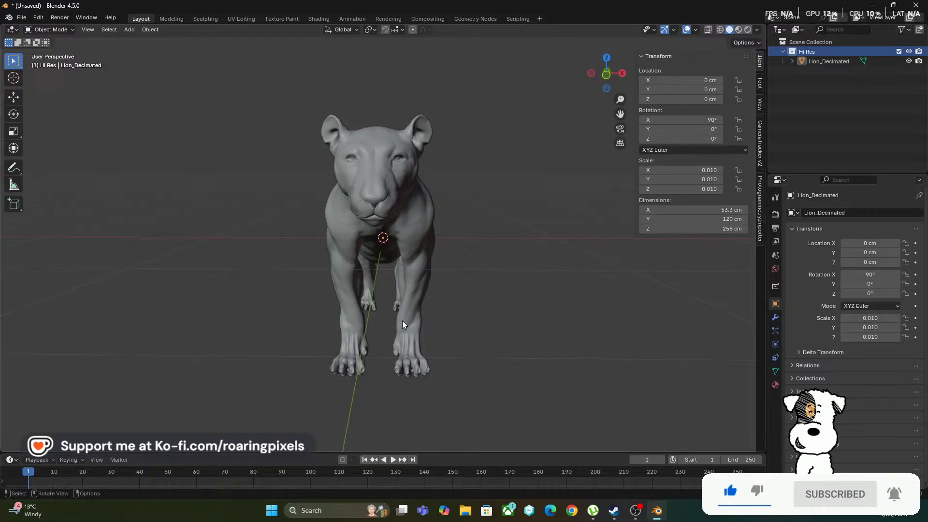
key("shift+a")
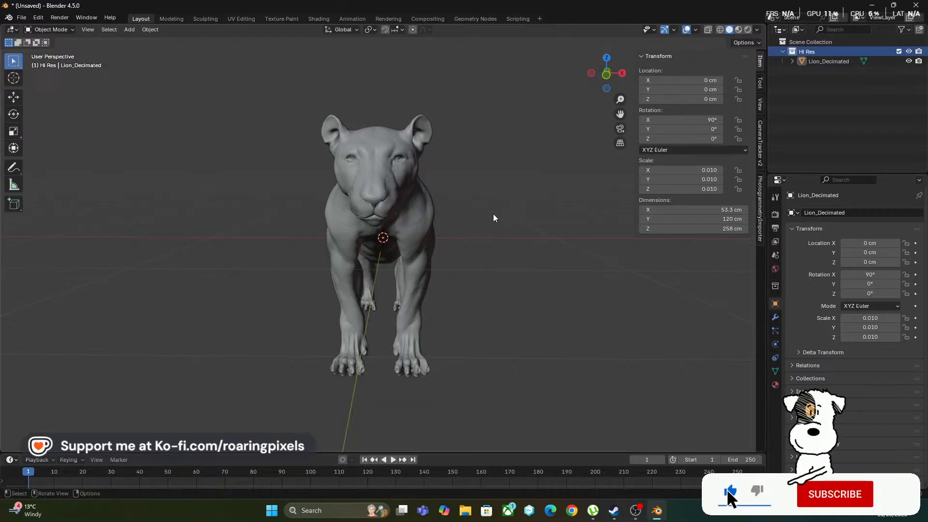
key("m")
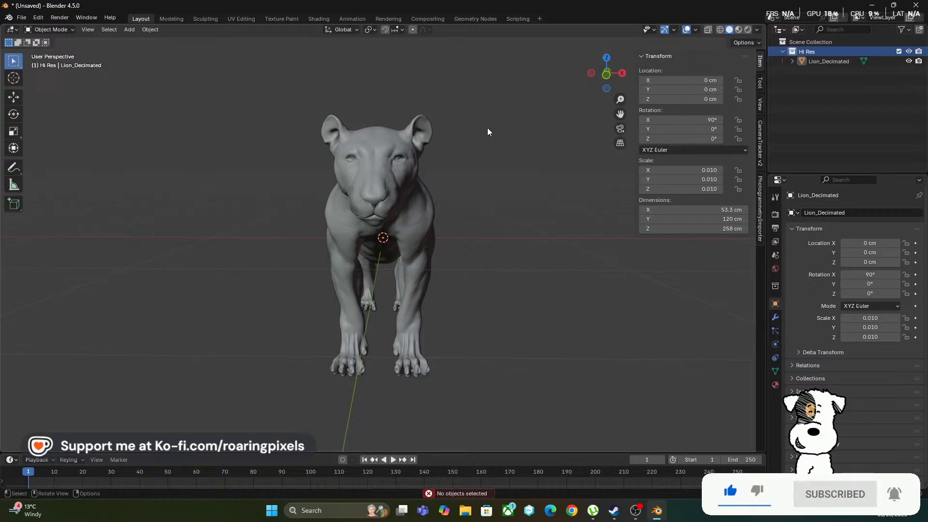
key("c")
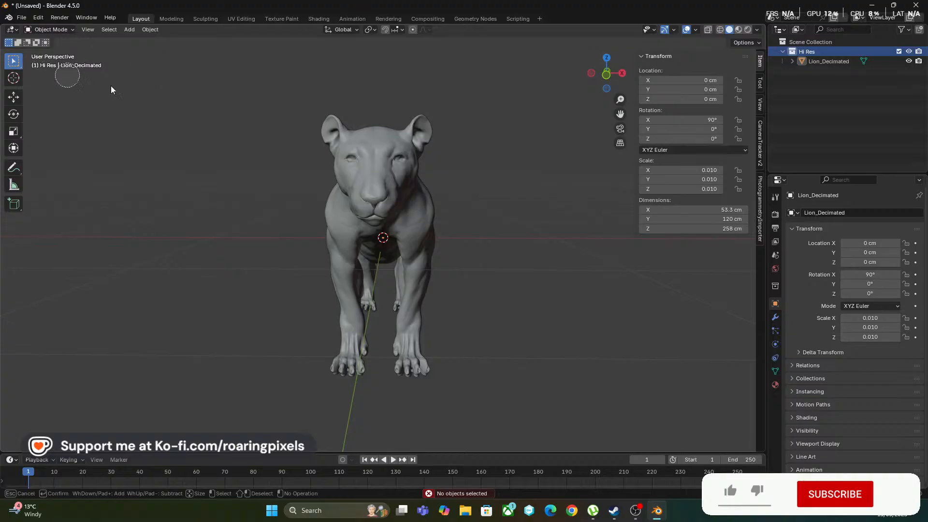
key("Escape")
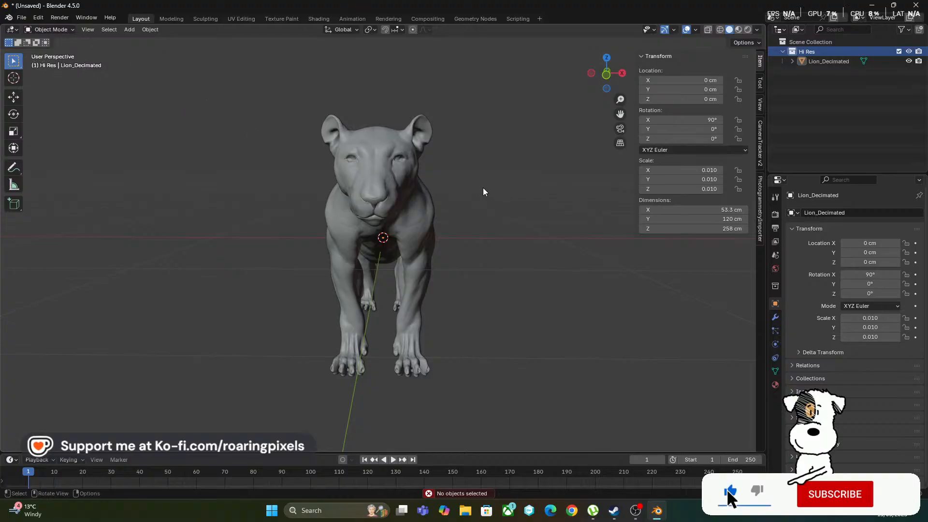
key("m")
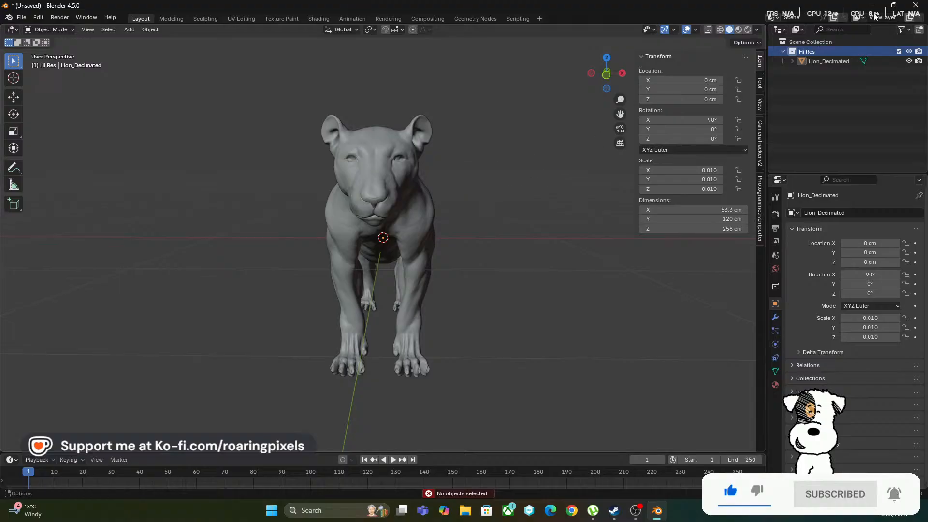
Create a second collection beside Hi Res, directly under the Scene Collection, and name it Low Res
right_click(810, 49)
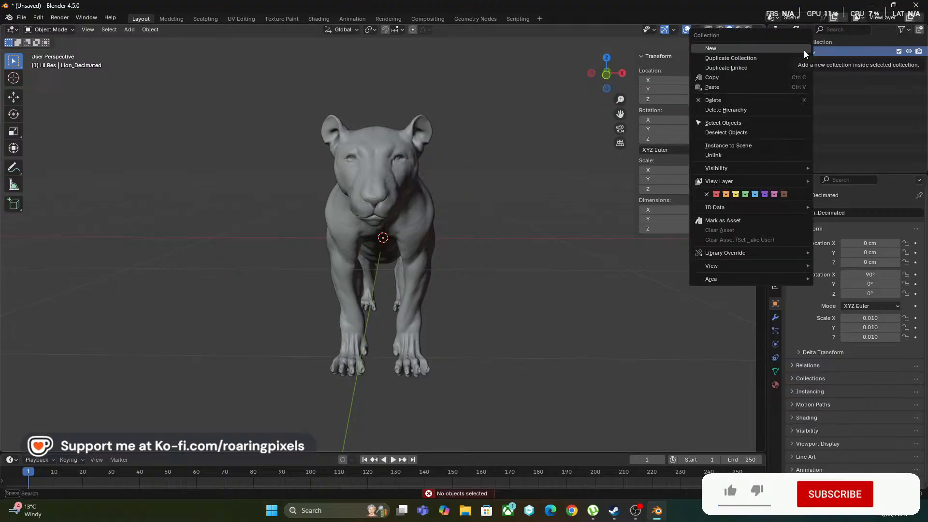
left_click(747, 49)
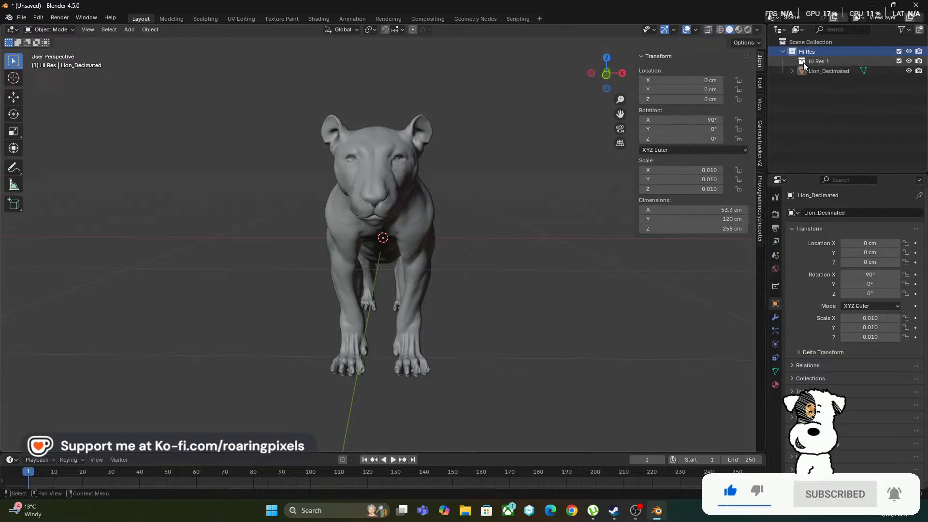
left_click_drag(803, 62, 807, 41)
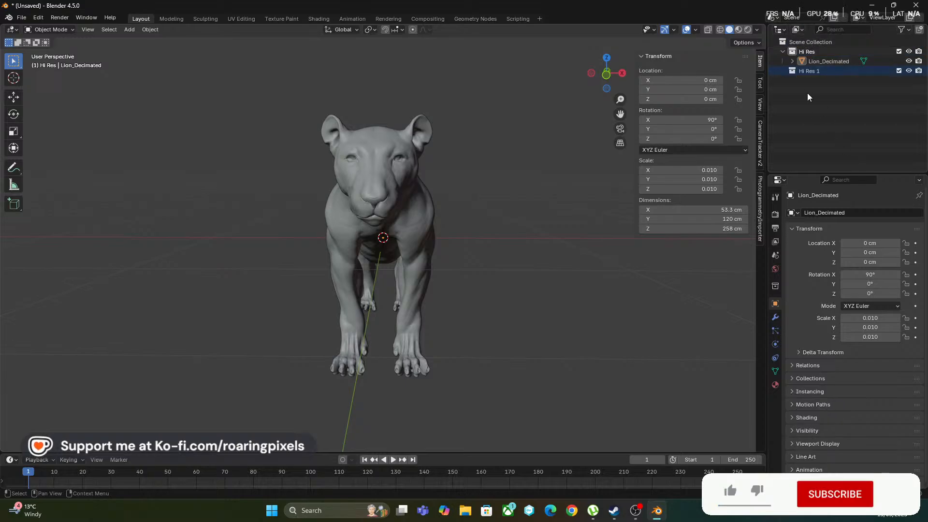
double_click(812, 72)
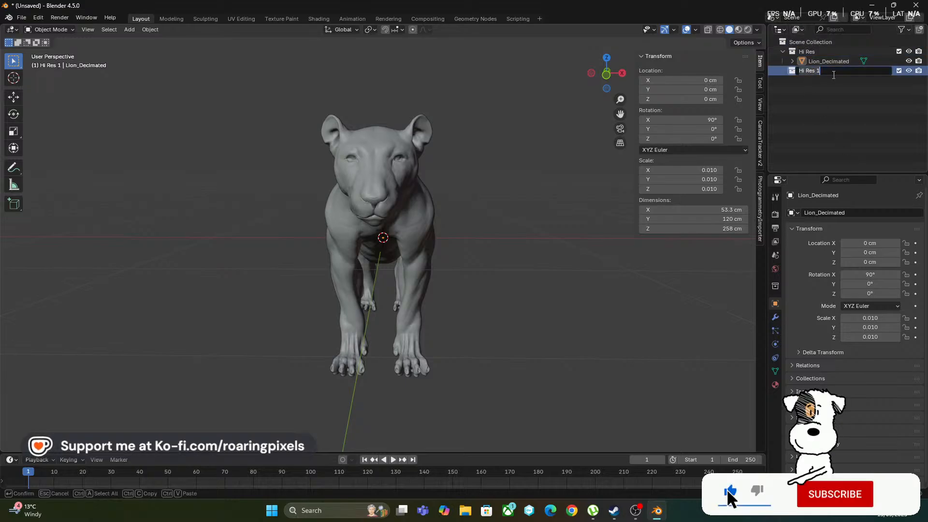
type("Low Res")
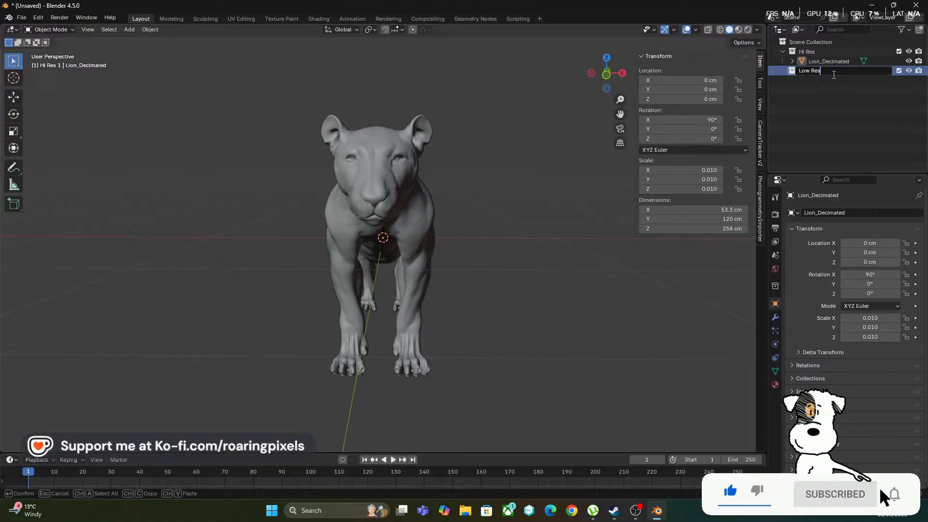
key("Return")
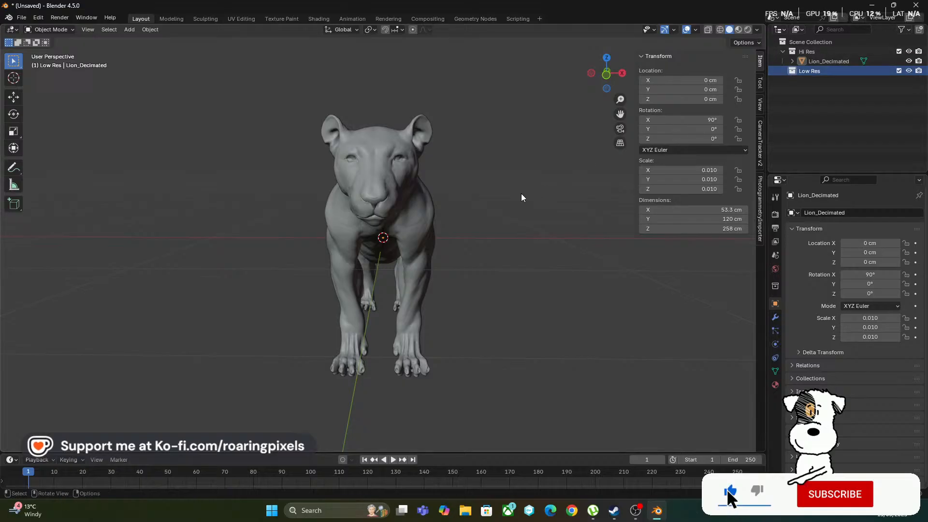
View the installed extensions in the preferences, including the PolyQuilt Retopology Tool, and close the preferences
middle_click_drag(521, 197, 453, 197)
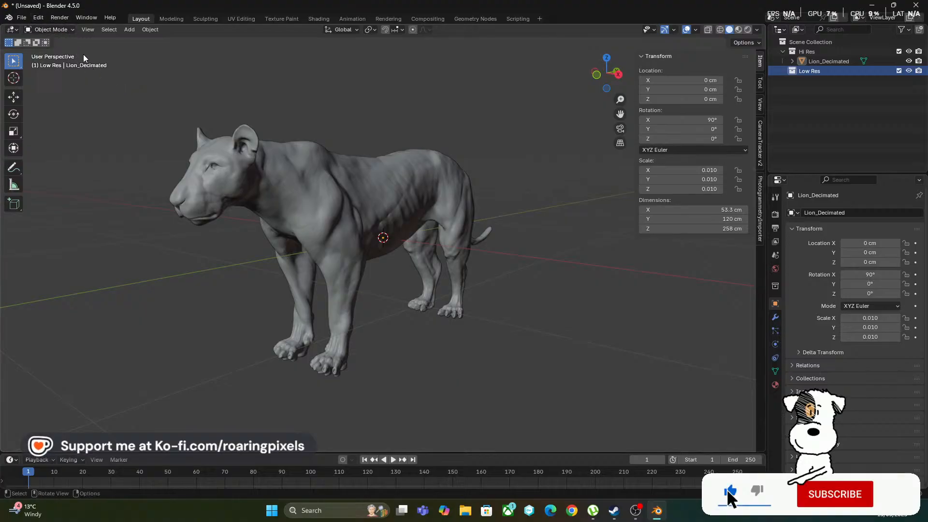
left_click(39, 19)
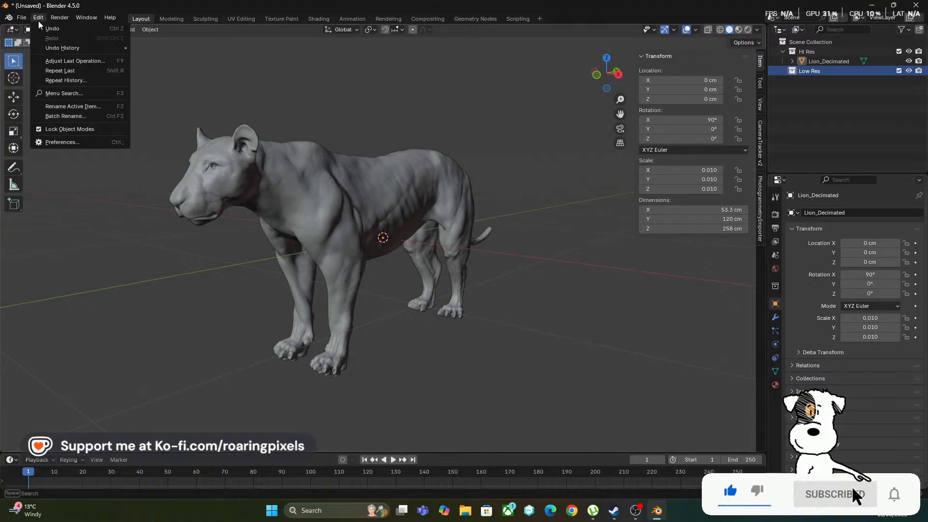
left_click(68, 142)
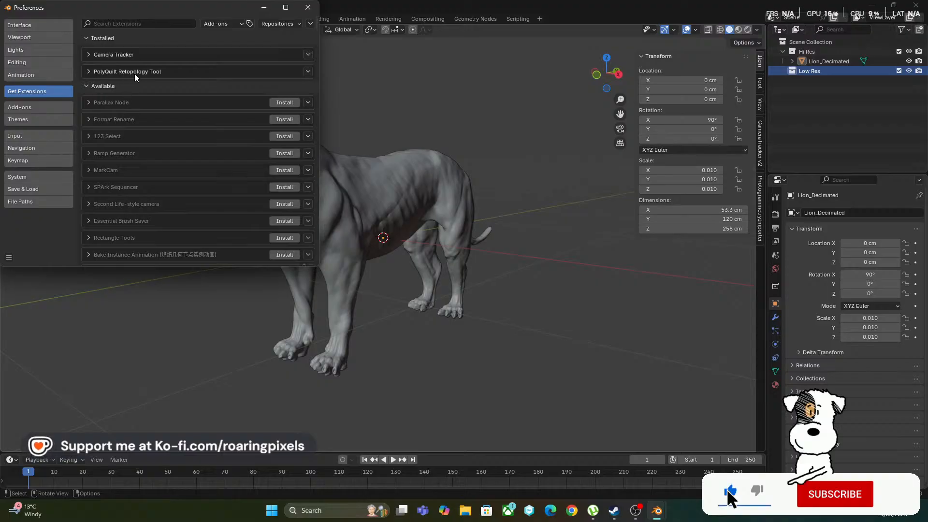
left_click(311, 13)
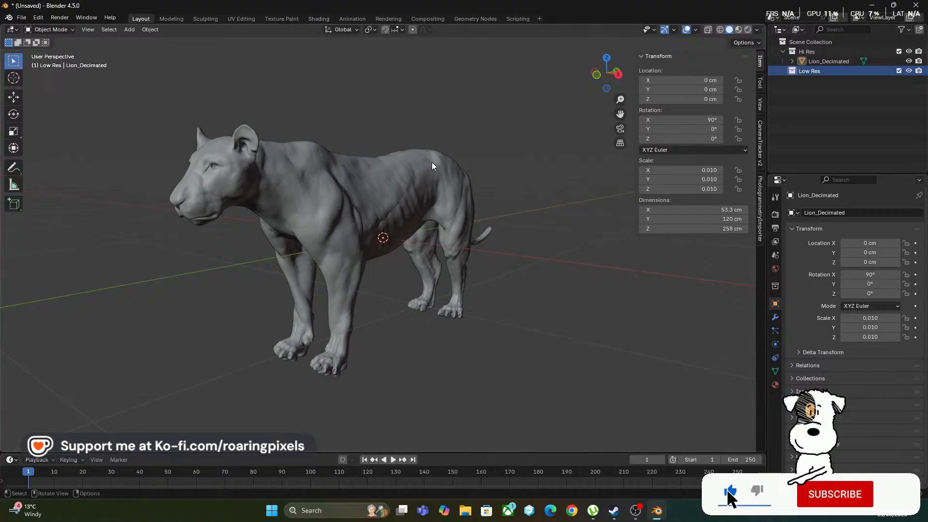
Examine the lion's head up close and look through the viewport overlay and gizmo options
middle_click_drag(433, 167, 416, 182)
scroll(305, 193, "up", 2)
scroll(429, 184, "down", 3)
scroll(415, 183, "up", 5)
scroll(424, 173, "down", 3)
scroll(401, 196, "up", 5)
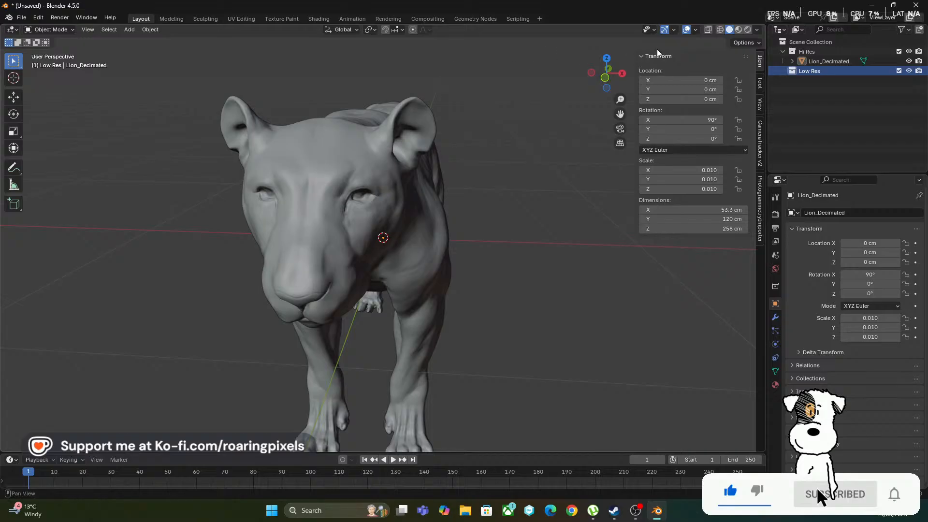
left_click(693, 30)
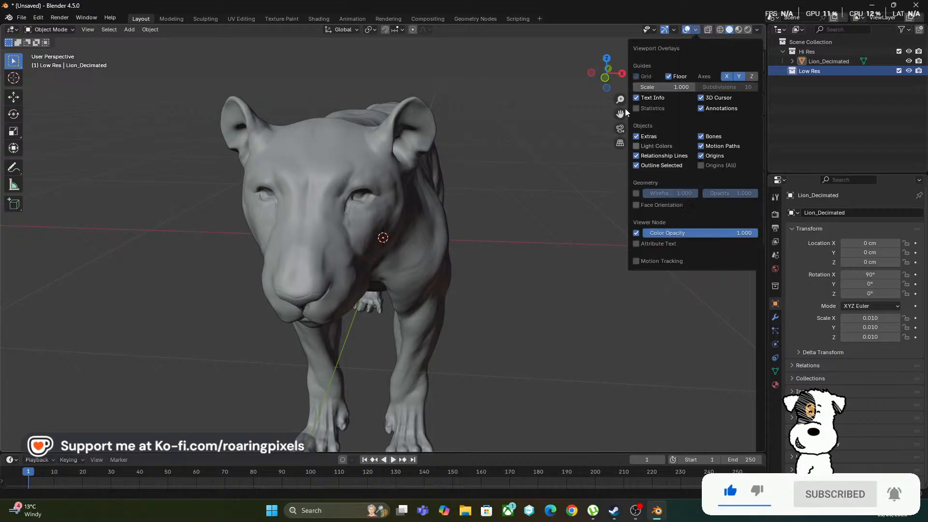
left_click(674, 32)
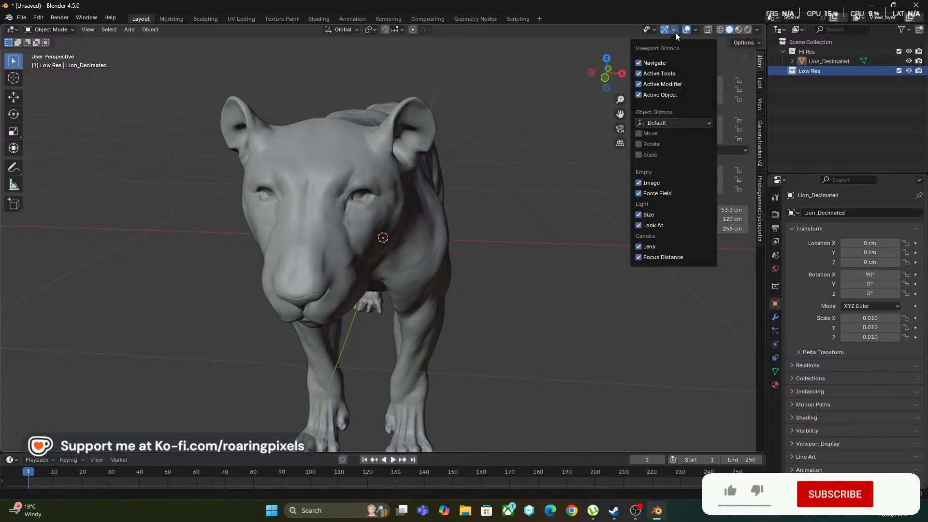
left_click(693, 32)
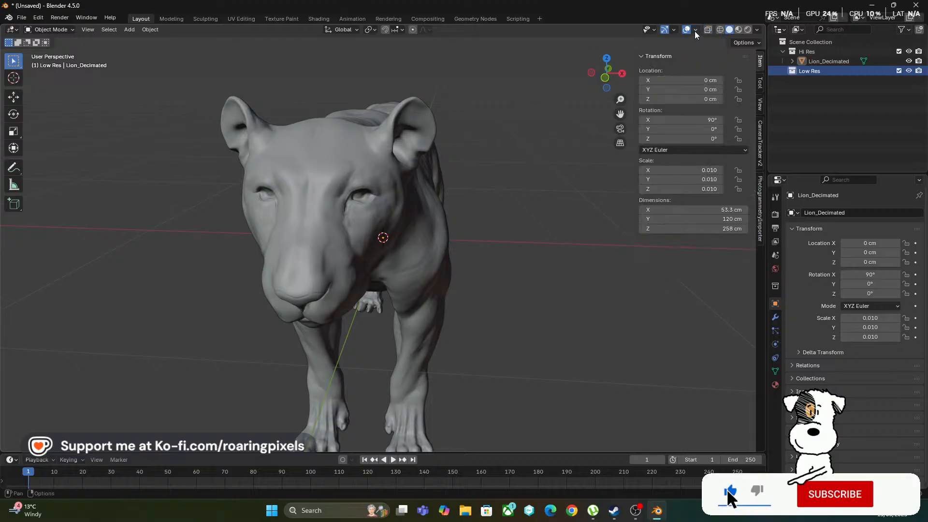
left_click(694, 31)
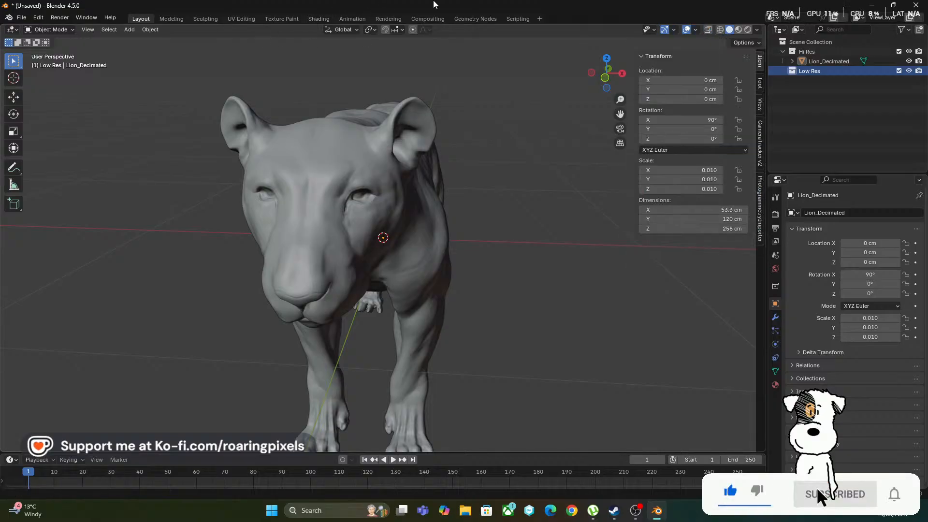
Add a plane mesh to the Low Res collection
scroll(152, 244, "down", 5)
middle_click_drag(143, 232, 126, 232)
key("shift+a")
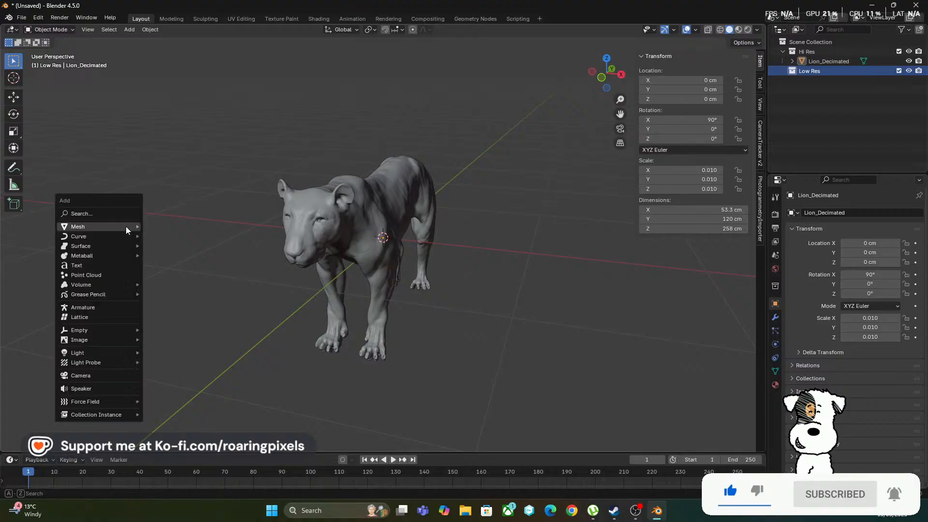
mouse_move(126, 226)
left_click(164, 227)
scroll(348, 270, "up", 2)
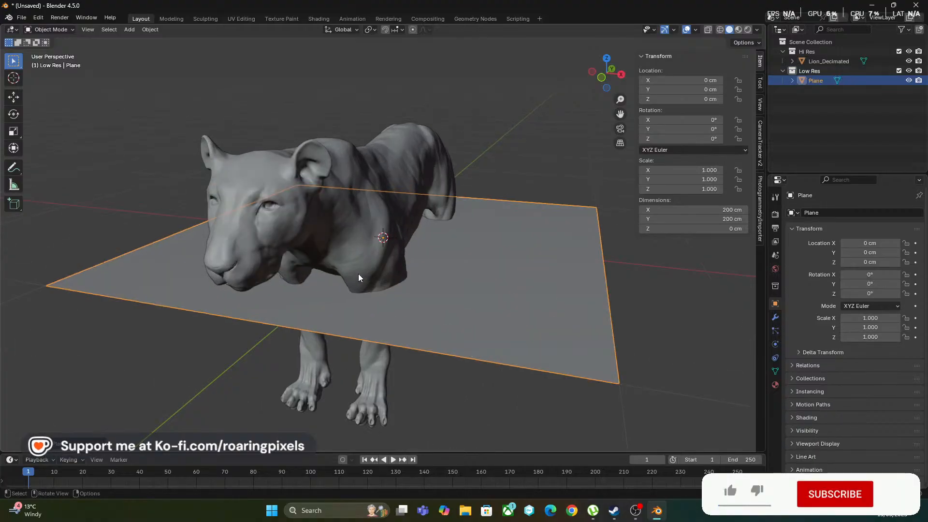
Enter Edit Mode on the plane and delete all of its geometry, keeping the empty object for retopology
scroll(358, 276, "down", 2)
key("Tab")
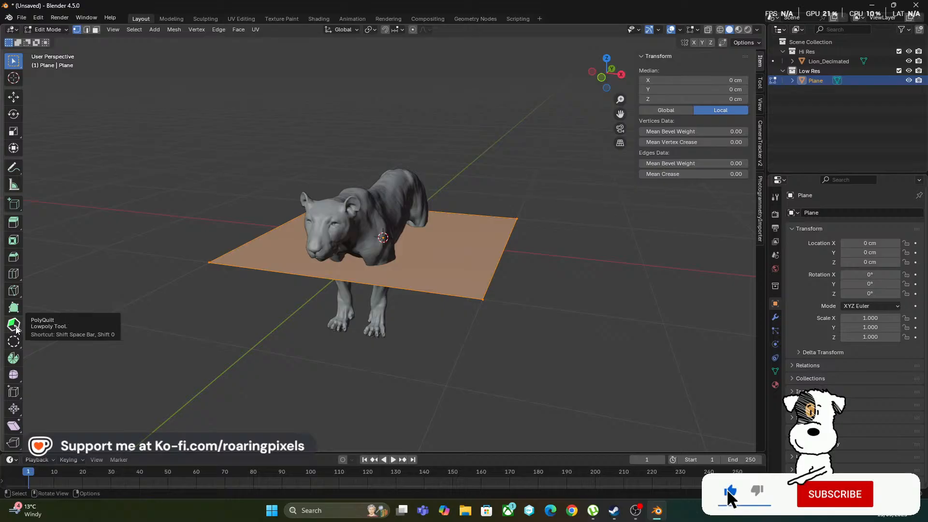
middle_click_drag(416, 232, 475, 232)
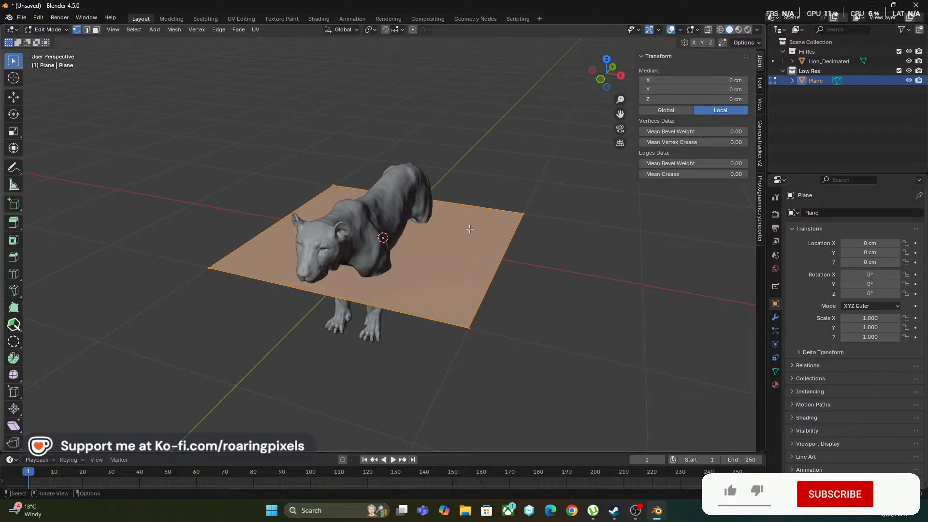
key("x")
left_click(469, 228)
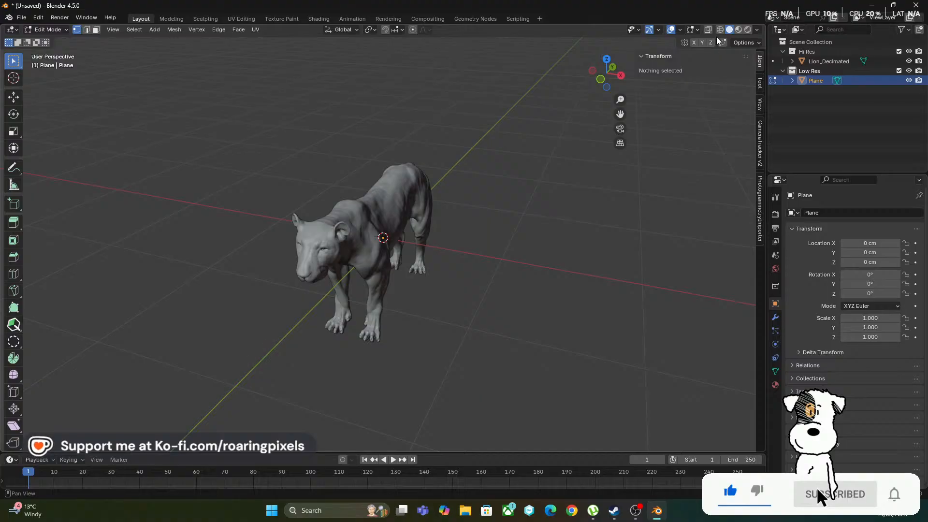
Enable the Retopology shading in the mesh Edit Mode overlays
left_click(698, 30)
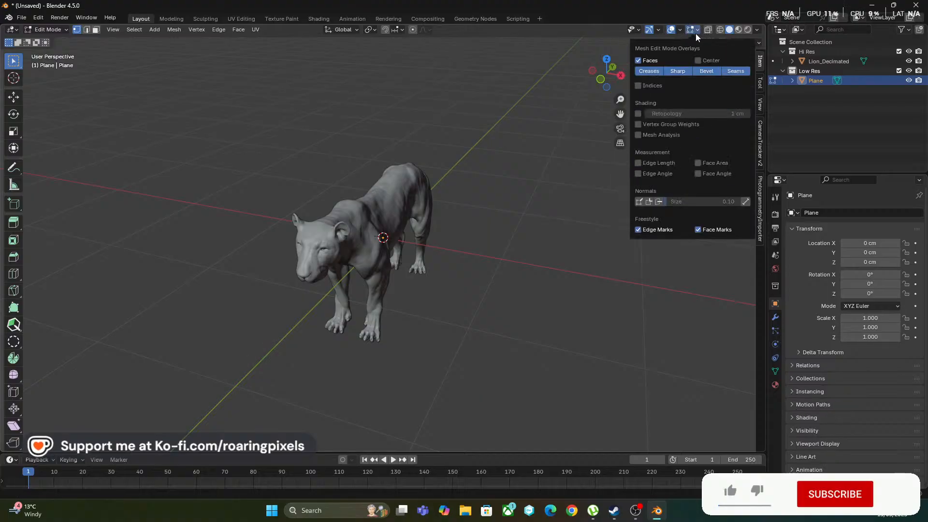
left_click(638, 113)
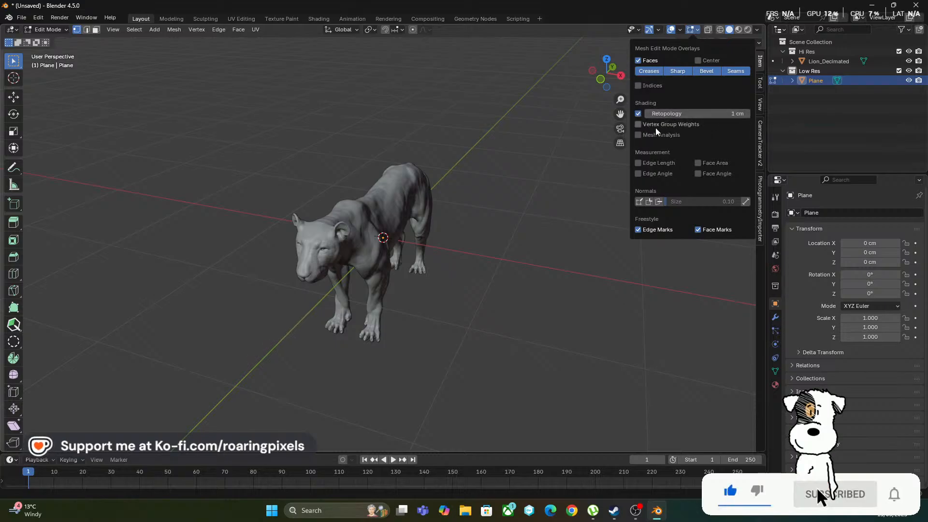
scroll(338, 258, "up", 4)
middle_click_drag(344, 252, 365, 241)
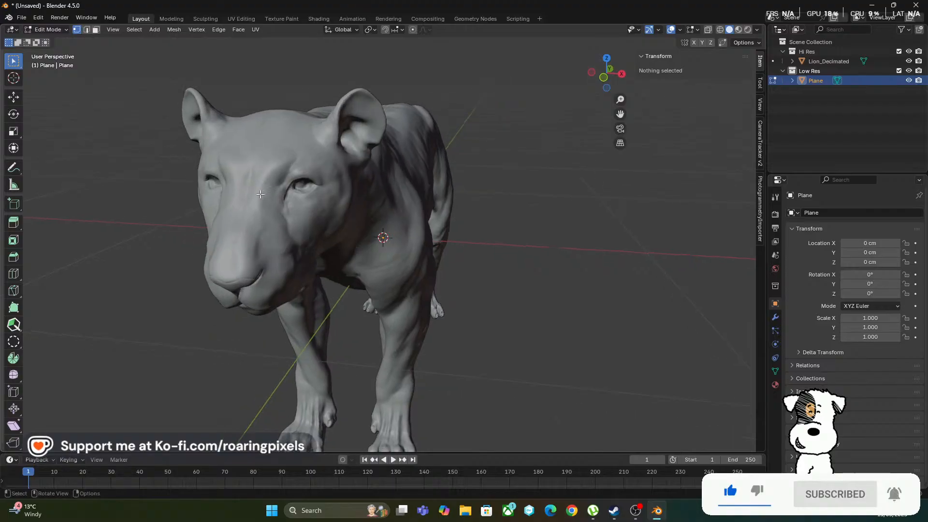
Examine the lion's head from several angles and distances, and show the viewport's View settings and mesh overlay options
middle_click_drag(291, 181, 374, 193)
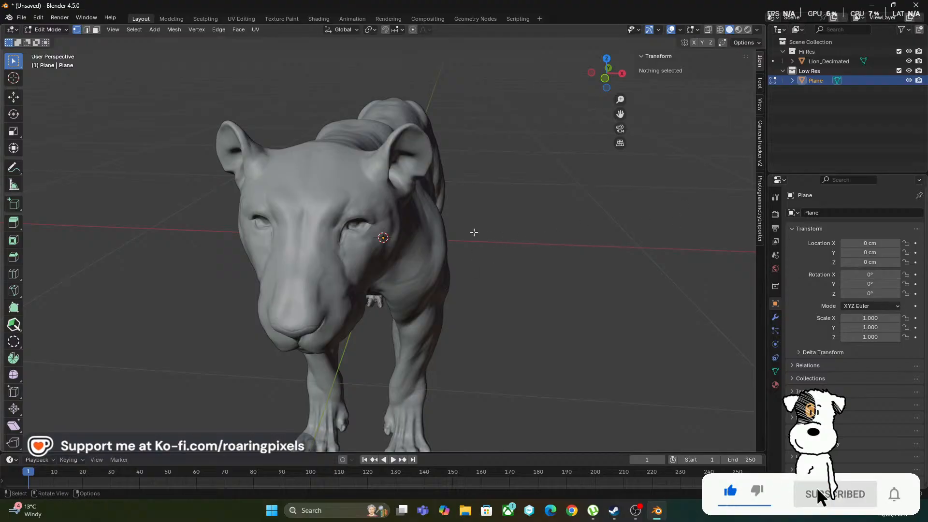
middle_click_drag(472, 231, 607, 166)
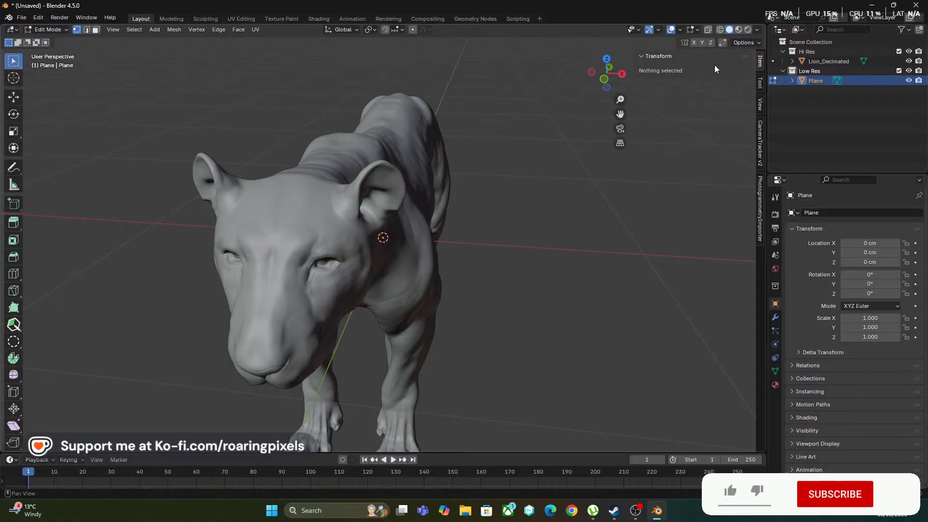
middle_click_drag(526, 149, 358, 209)
scroll(283, 202, "down", 2)
scroll(278, 214, "up", 2)
scroll(302, 191, "up", 3)
scroll(300, 187, "up", 2)
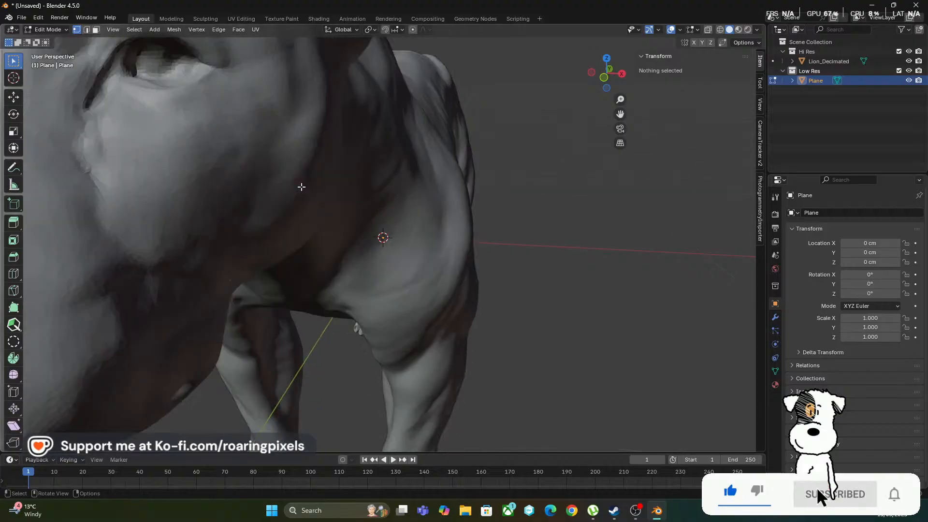
scroll(304, 190, "down", 6)
middle_click_drag(319, 193, 438, 189)
scroll(375, 203, "up", 3)
scroll(379, 205, "down", 3)
scroll(438, 189, "up", 1)
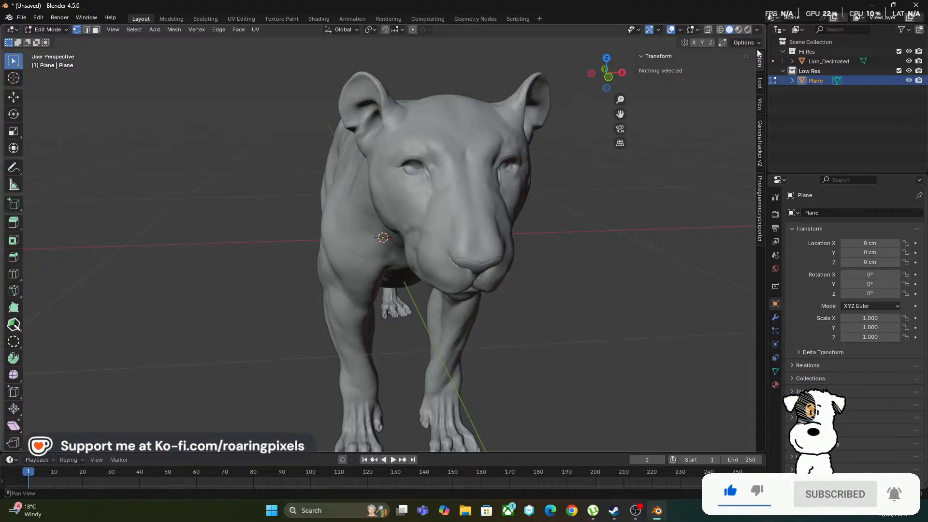
left_click(760, 85)
left_click(761, 110)
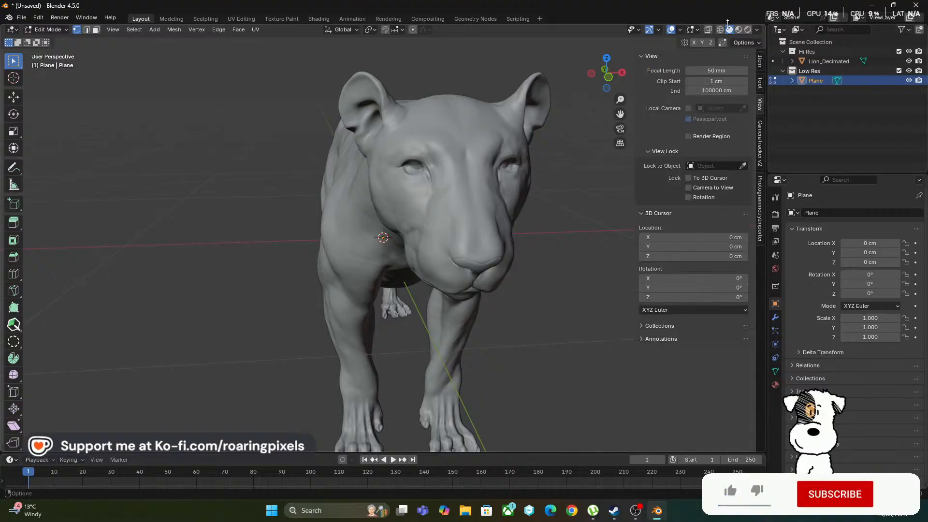
left_click(699, 30)
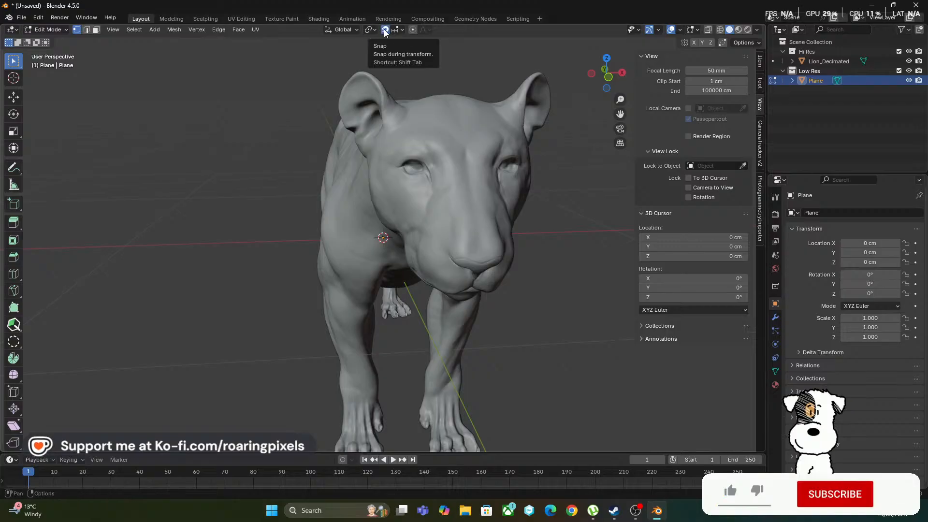
Turn on snapping during transforms and set the snap target to Face
left_click(403, 30)
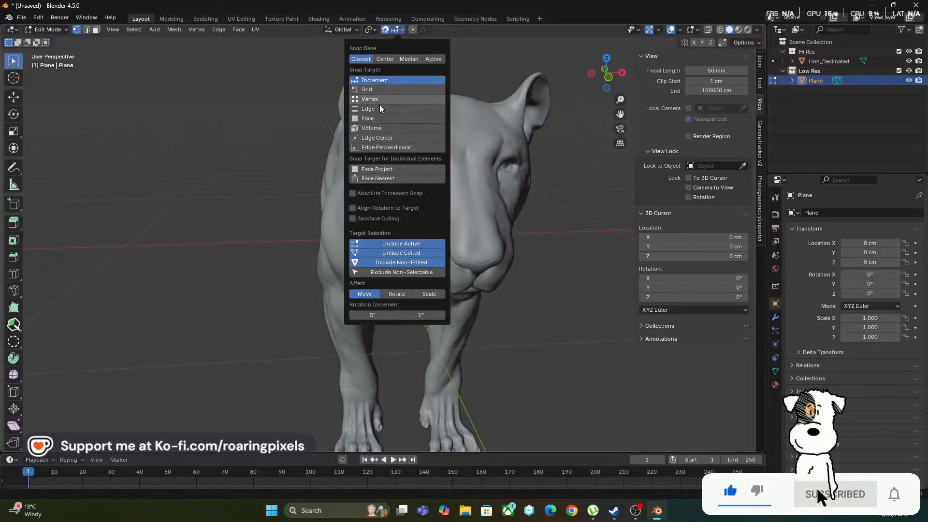
left_click(368, 119)
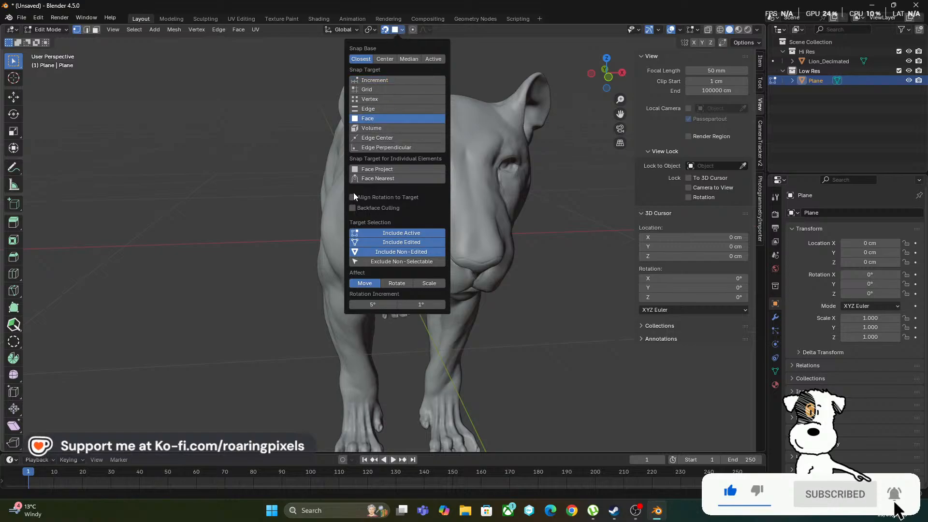
left_click(380, 169)
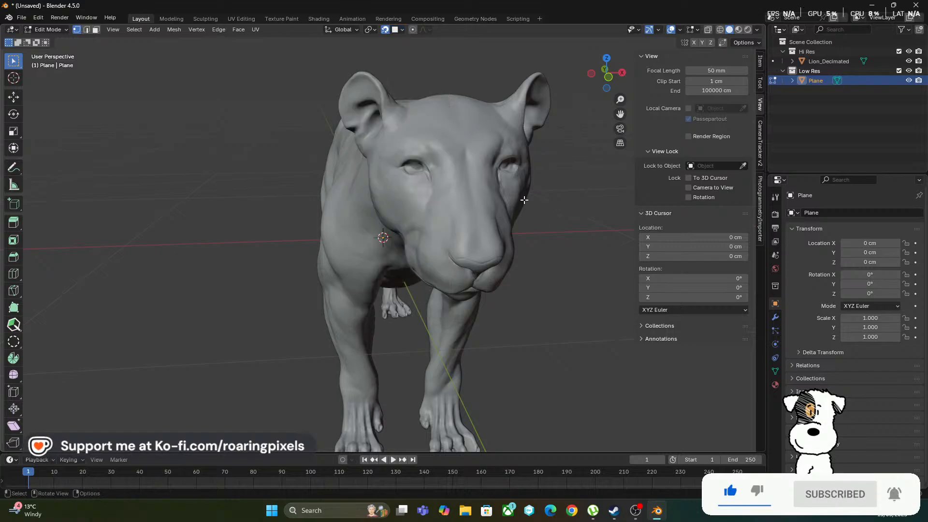
With the PolyQuilt tool, draw a four-sided face on the brow above the lion's left eye
middle_click_drag(525, 201, 289, 256)
scroll(280, 253, "up", 4)
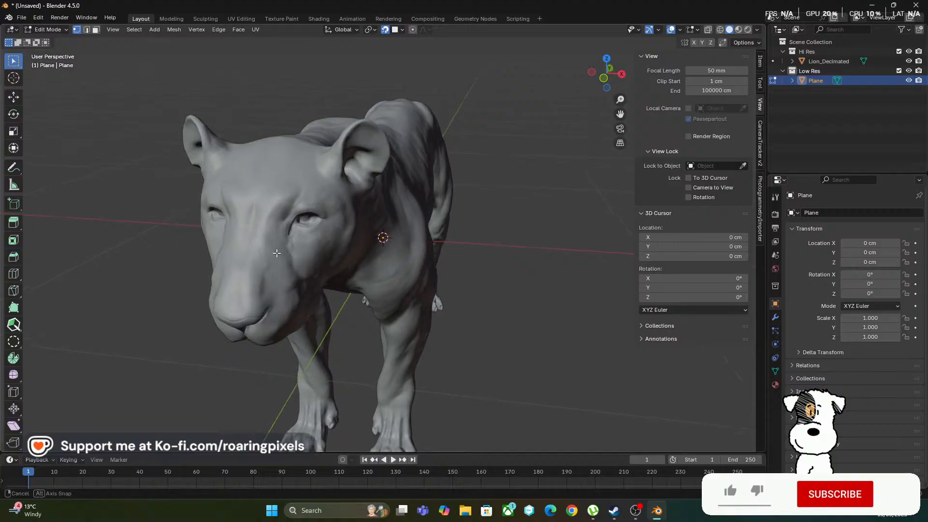
left_click(16, 324)
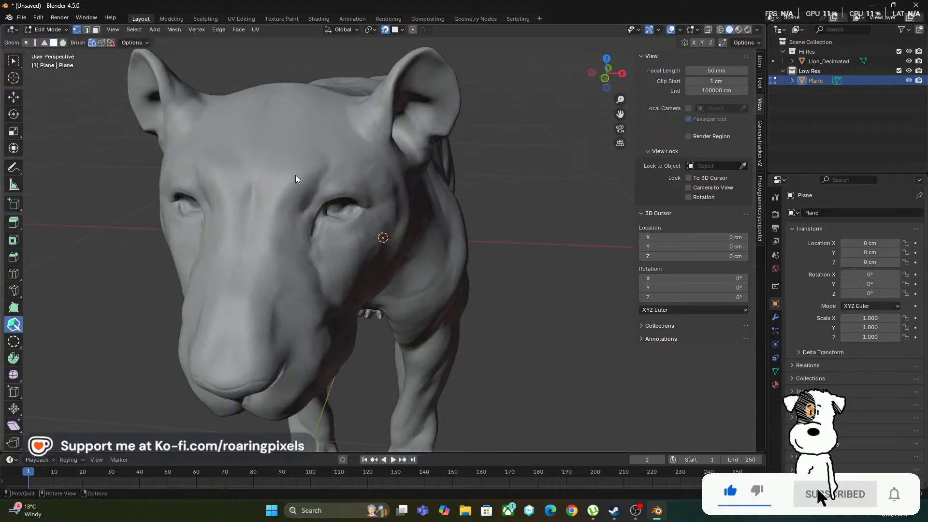
scroll(295, 175, "up", 5)
scroll(294, 175, "down", 4)
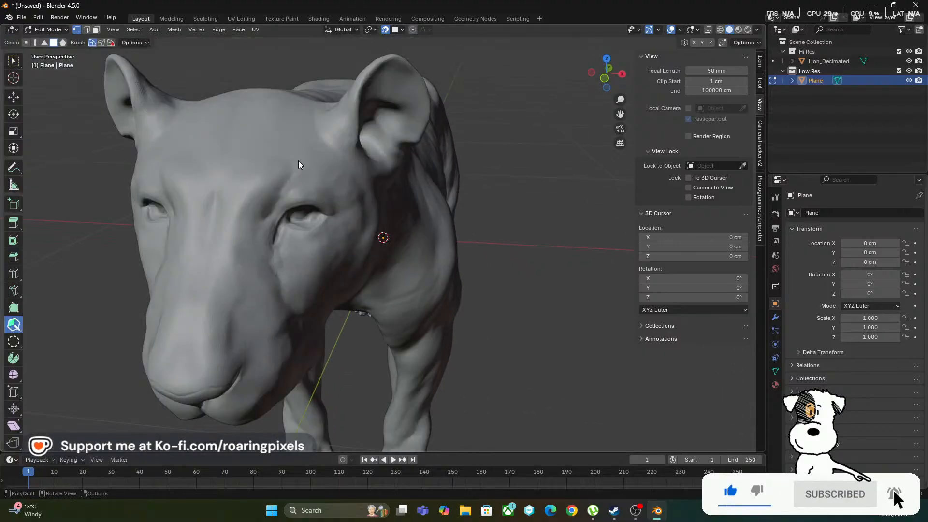
scroll(270, 192, "up", 3)
middle_click_drag(269, 192, 285, 192)
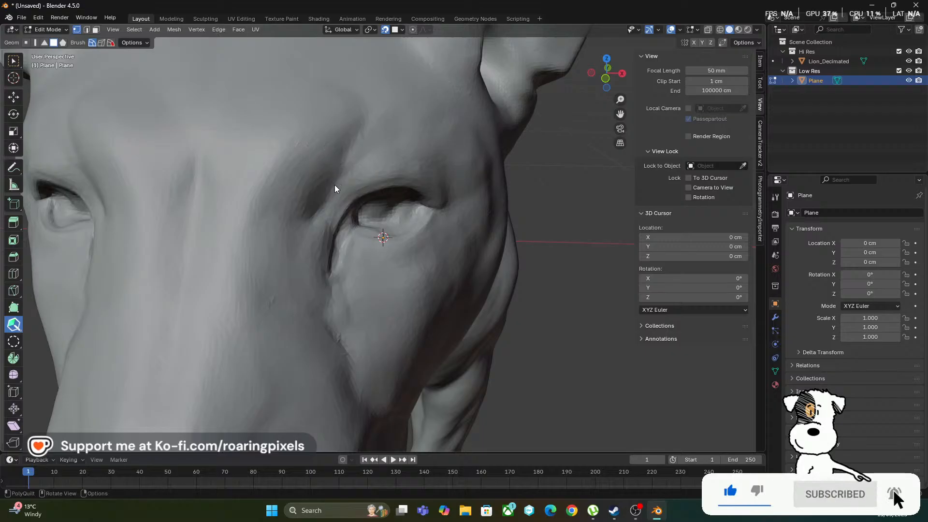
left_click(317, 211, "ctrl")
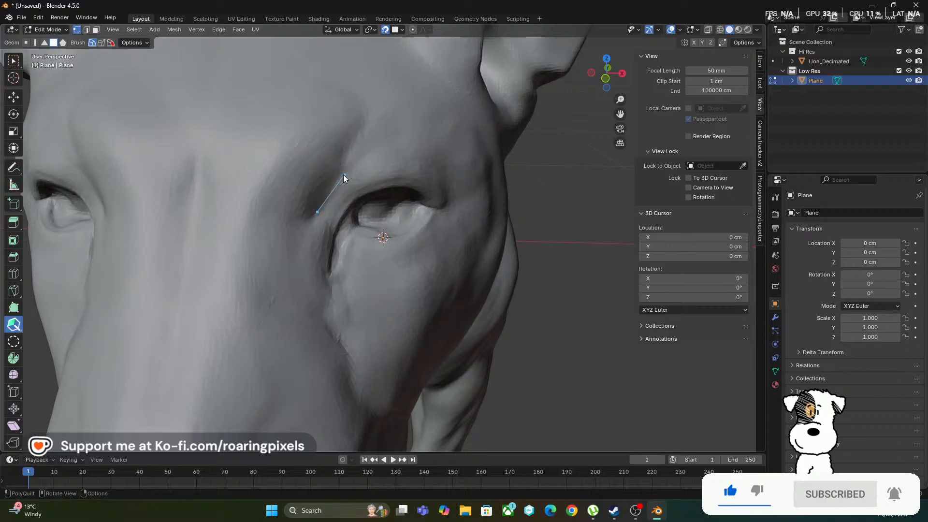
left_click(385, 157, "ctrl")
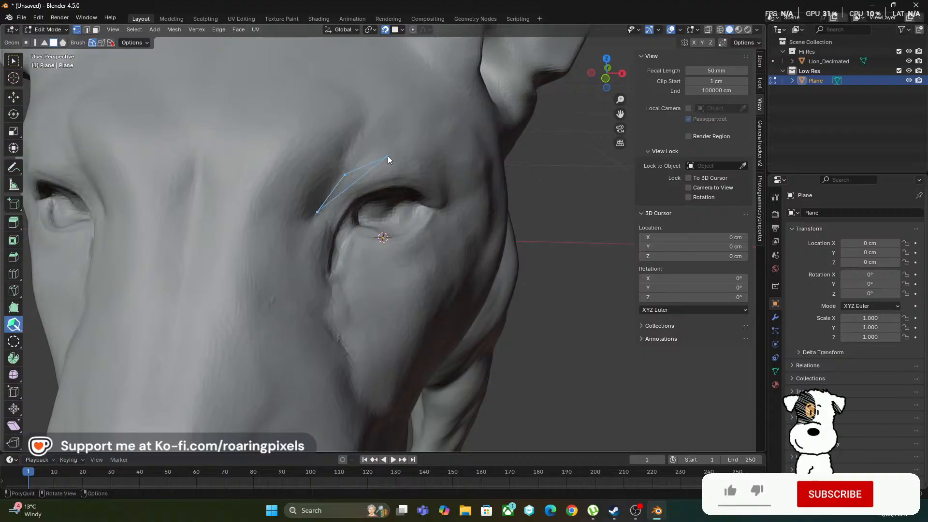
left_click(388, 156, "ctrl")
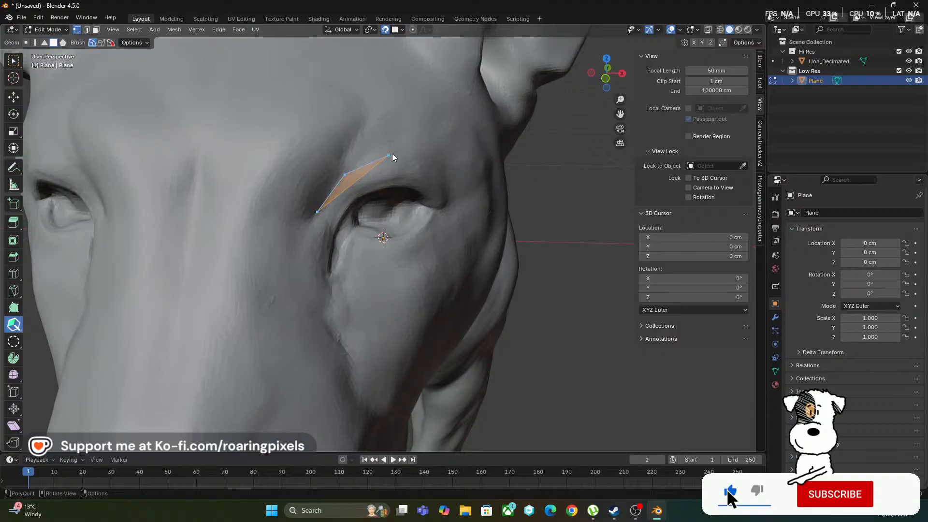
left_click(437, 163, "ctrl")
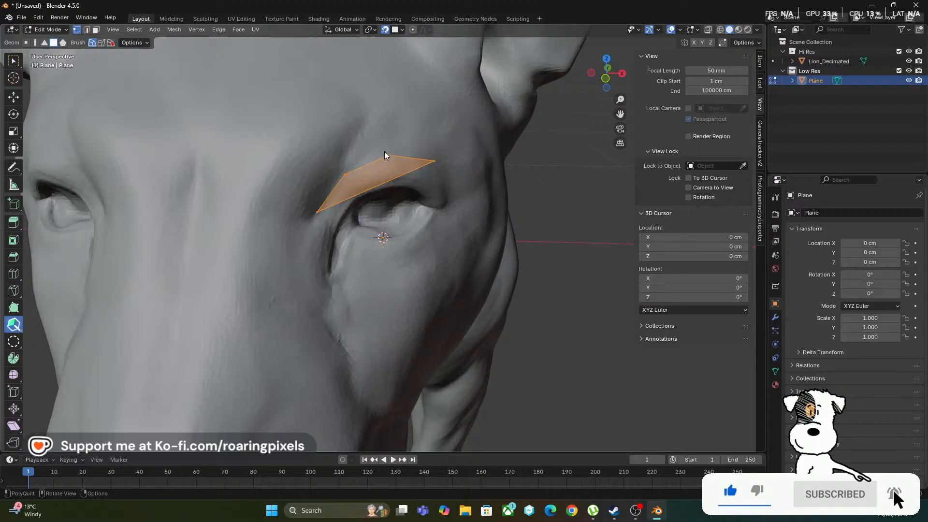
Reposition the face's two lower corners to form a compact quad along the upper edge of the eye
left_click_drag(317, 212, 341, 196)
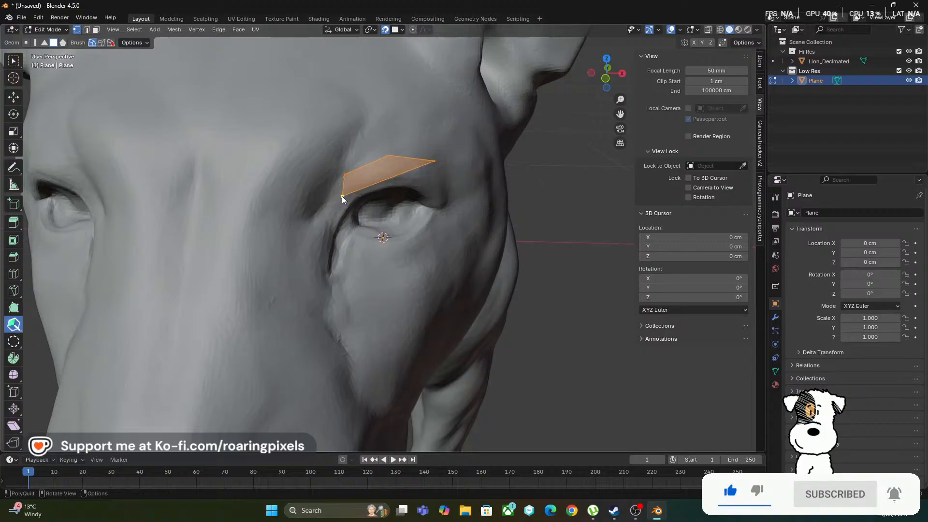
left_click_drag(435, 161, 396, 177)
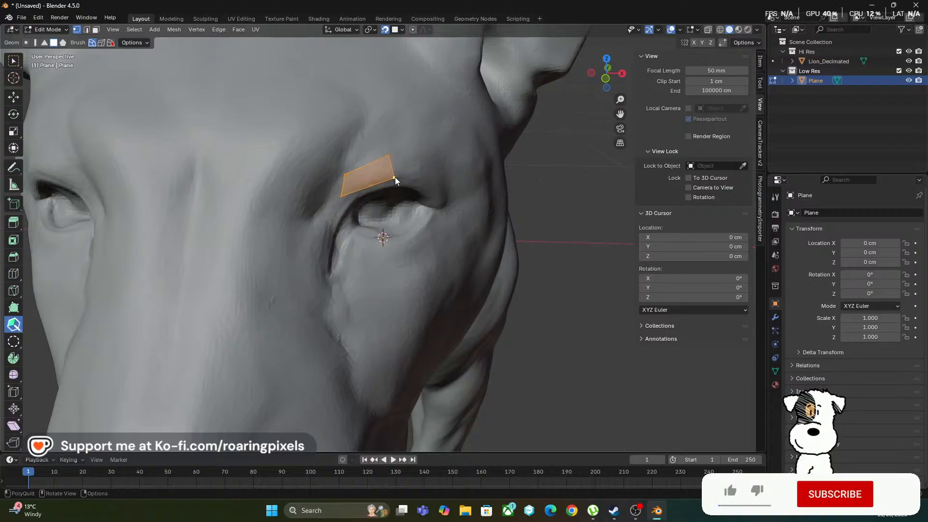
left_click_drag(344, 195, 356, 189)
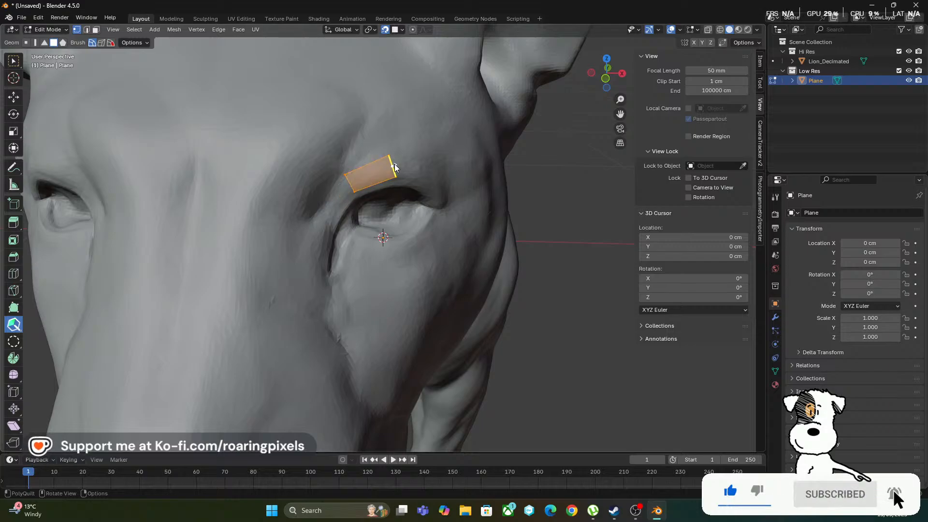
Extend the quad's outer edge into a second face along the brow and shift the shared lower vertex slightly inward
left_click_drag(393, 166, 418, 182)
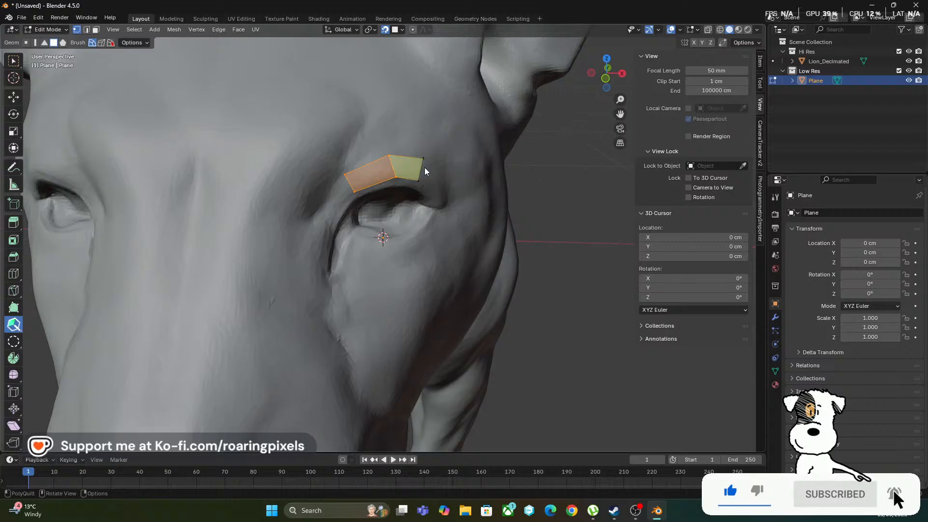
left_click_drag(394, 178, 385, 184)
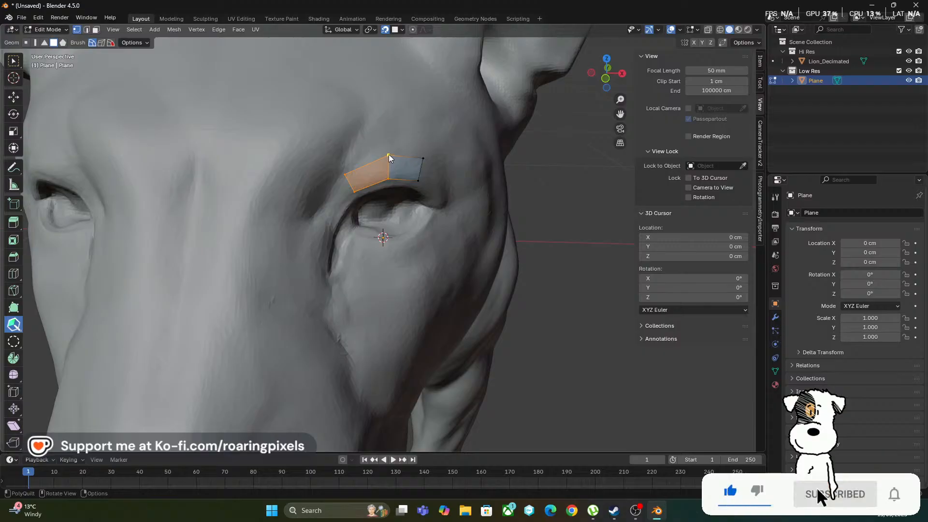
Shift the shared brow vertex inward, extend the strip with quads down the inner side of the eye, and lower its outer bottom corner
left_click_drag(385, 159, 380, 159)
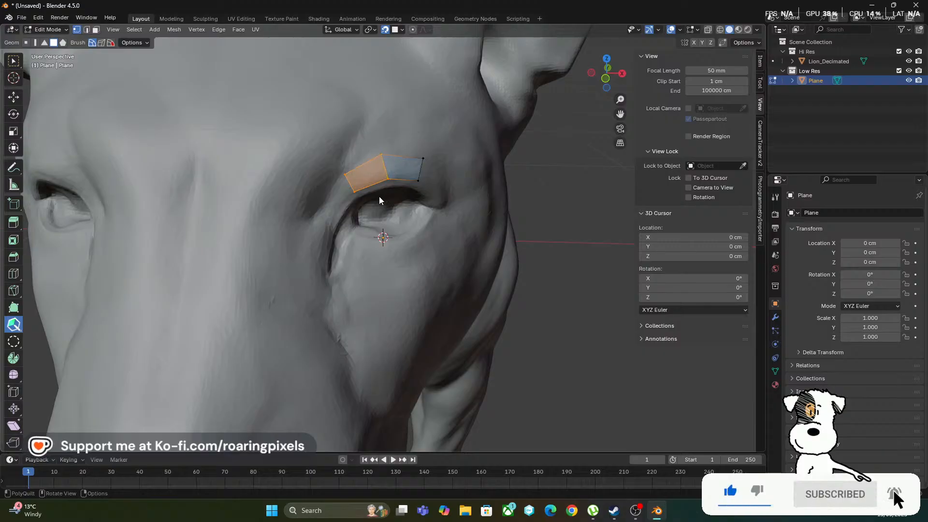
left_click_drag(353, 192, 327, 242)
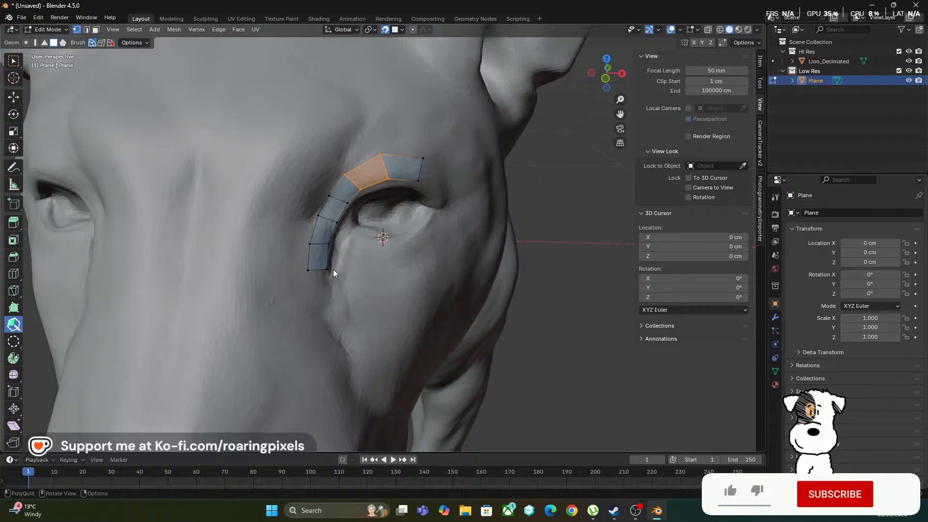
left_click_drag(307, 271, 310, 288)
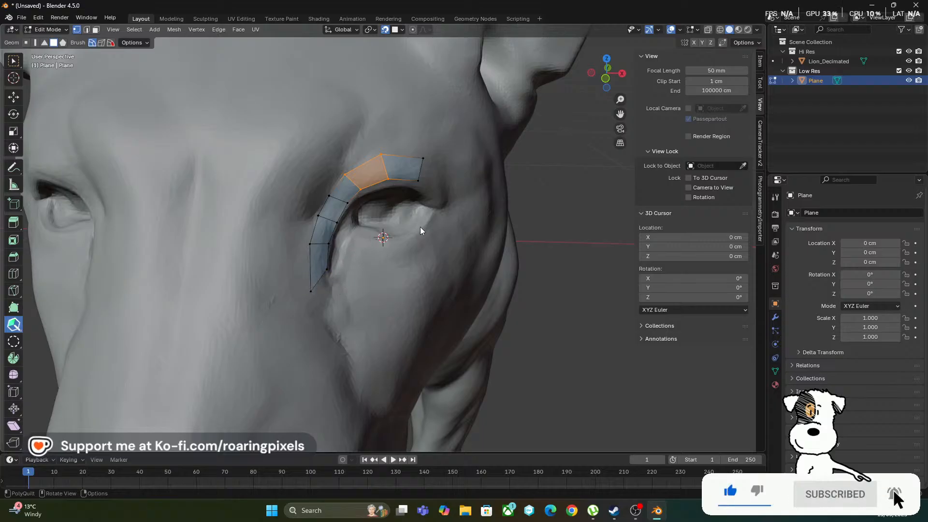
Continue the quad strip around the inner eye corner and outward along the lower eyelid
mouse_move(321, 282)
left_mouse_down()
mouse_move(334, 279)
mouse_move(341, 295)
mouse_move(333, 295)
left_mouse_up()
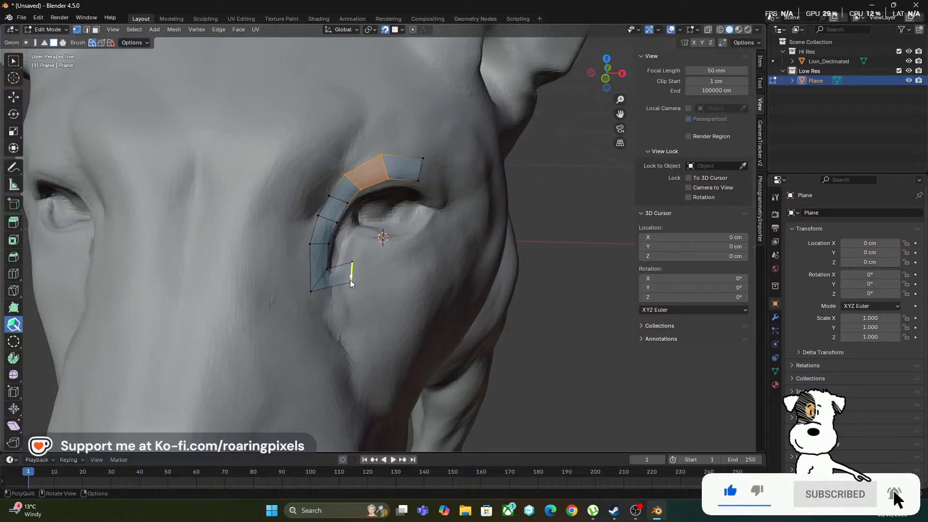
left_click_drag(335, 285, 357, 274)
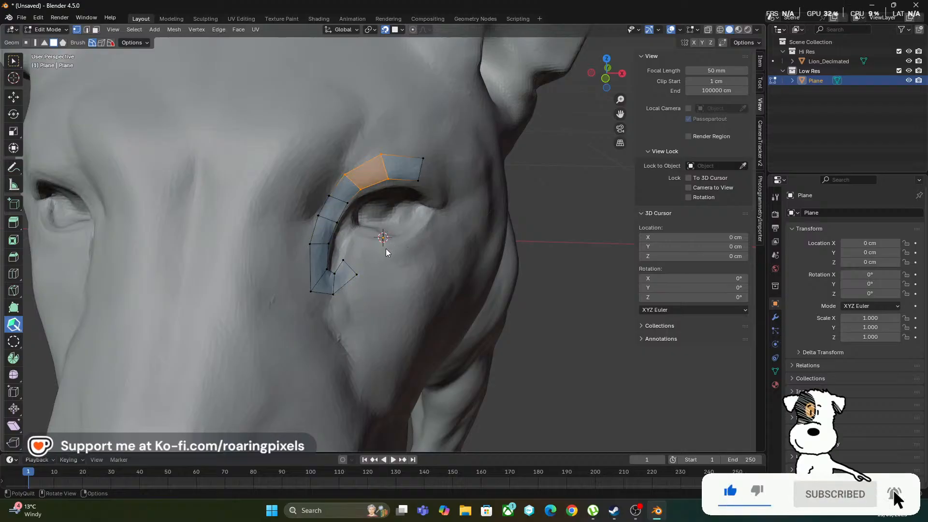
left_click_drag(350, 267, 384, 257)
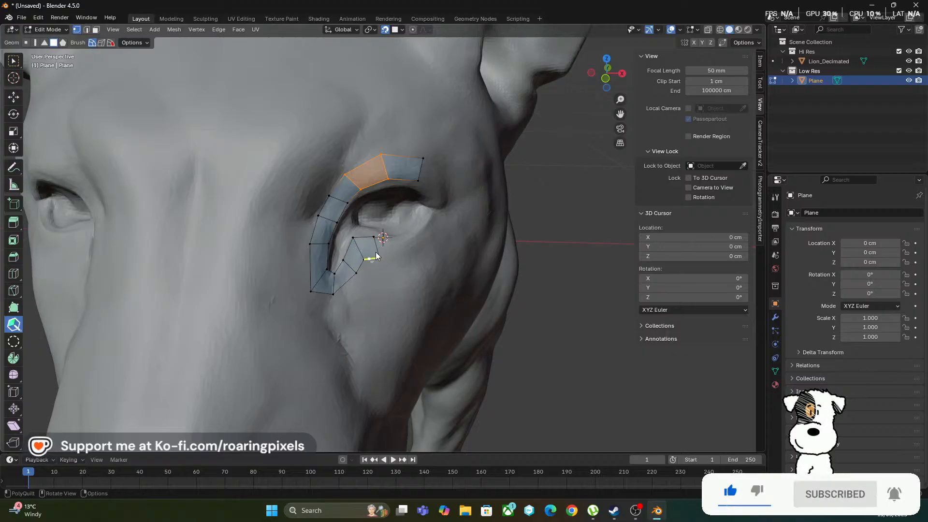
left_click_drag(379, 248, 401, 249)
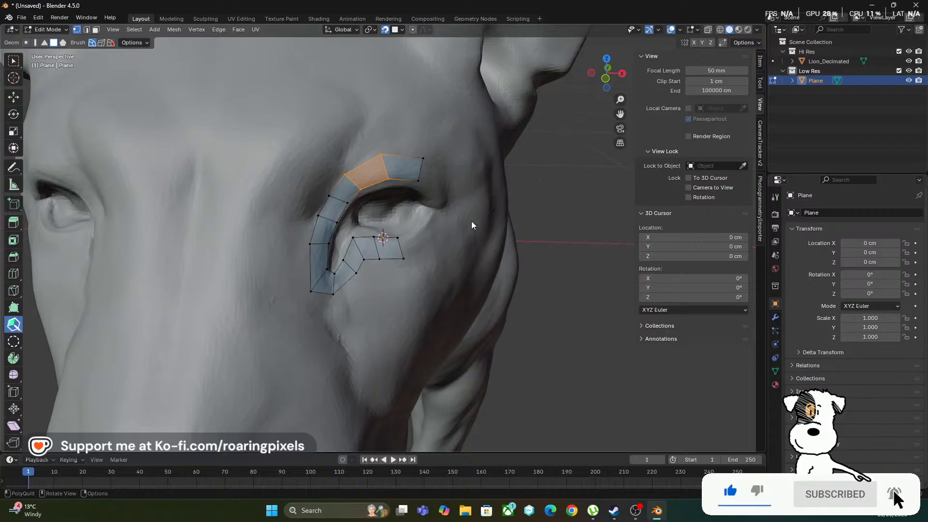
Close the quad loop around the outer eye corner up to the brow and even out its upper outer vertex
mouse_move(506, 198)
middle_mouse_down()
mouse_move(489, 188)
mouse_move(505, 198)
mouse_move(502, 208)
middle_mouse_up()
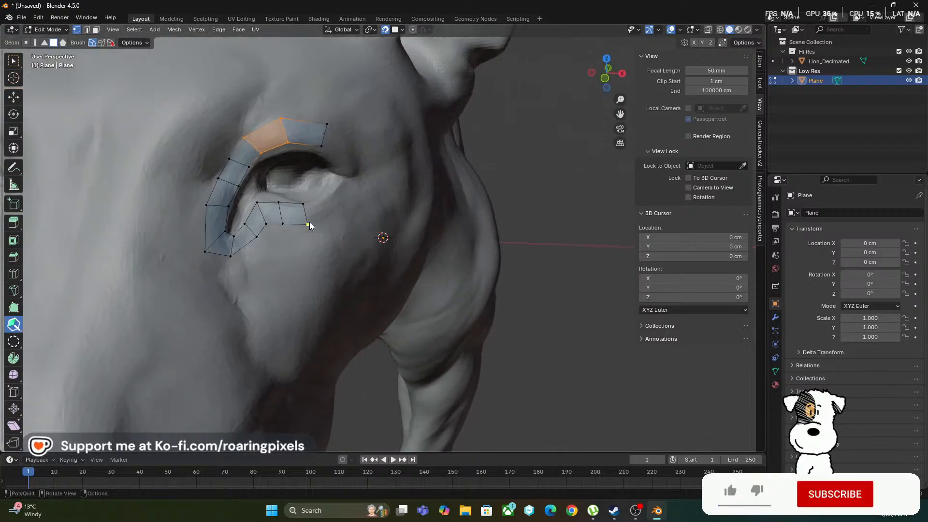
left_click_drag(303, 204, 344, 148)
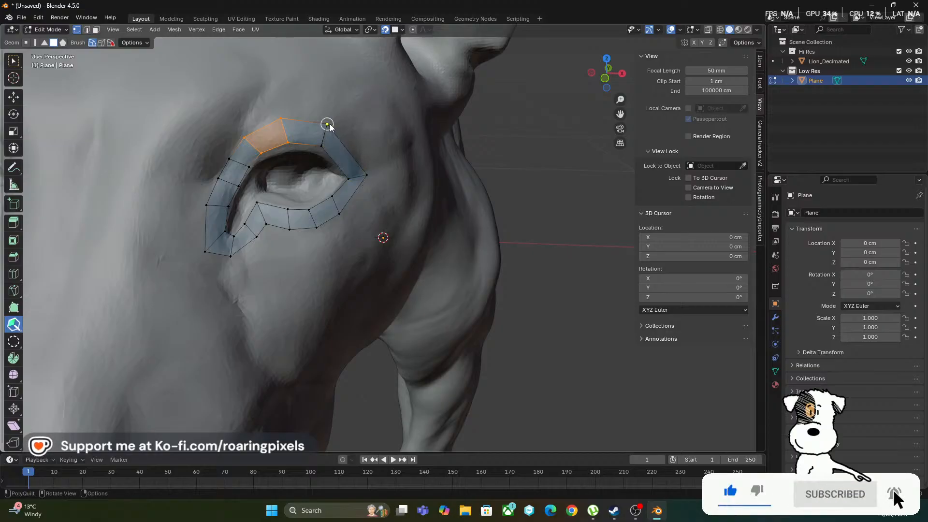
left_click_drag(329, 124, 339, 129)
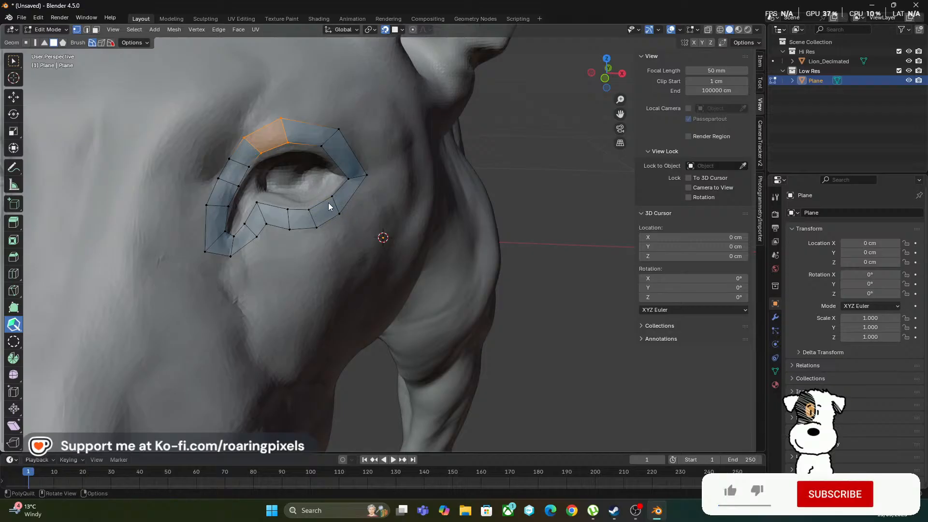
middle_click_drag(308, 207, 326, 199)
Add a Mirror modifier on the X axis with clipping to the low-poly eye mesh
scroll(326, 173, "down", 7)
middle_click_drag(356, 168, 317, 187)
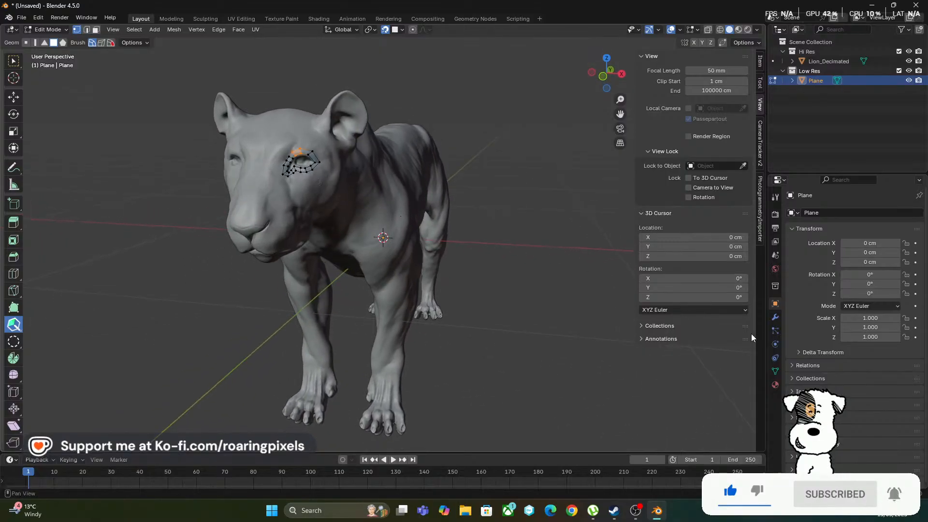
left_click(775, 317)
left_click(831, 215)
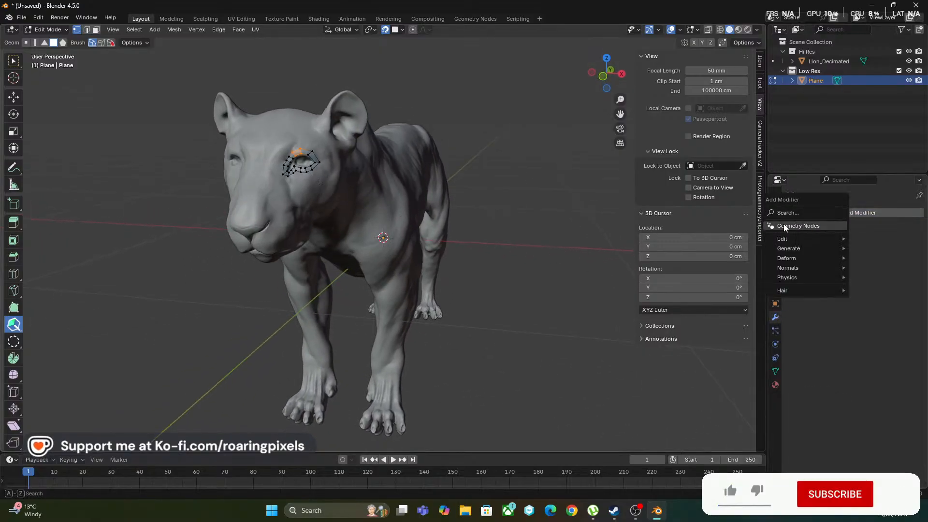
mouse_move(803, 248)
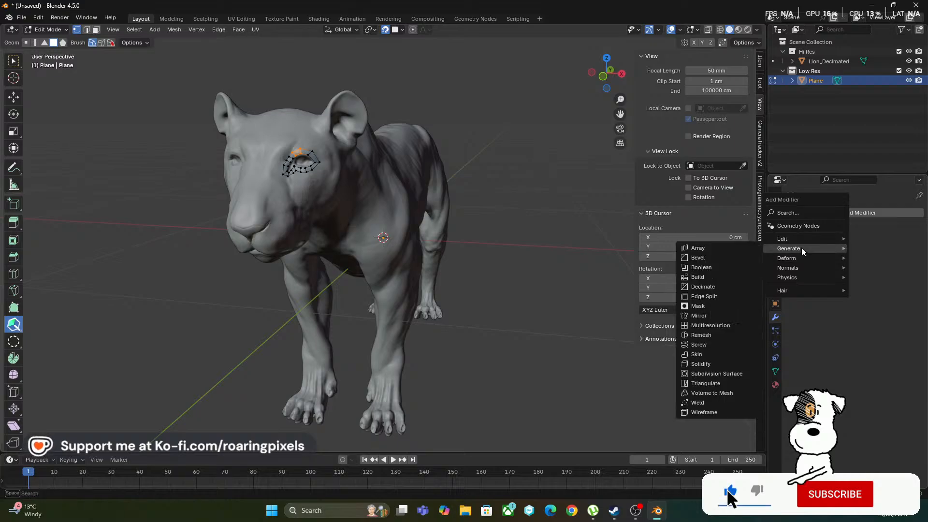
left_click(706, 316)
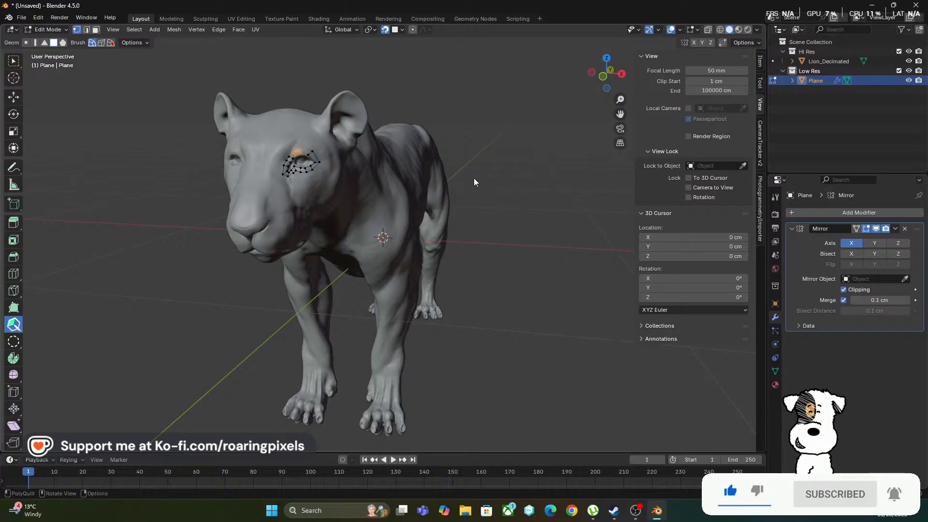
Inspect the mirrored eye loops on the lion's face in Object Mode and return to Edit Mode
middle_click_drag(474, 183, 454, 201)
scroll(445, 189, "up", 4)
left_click(60, 31)
left_click(54, 41)
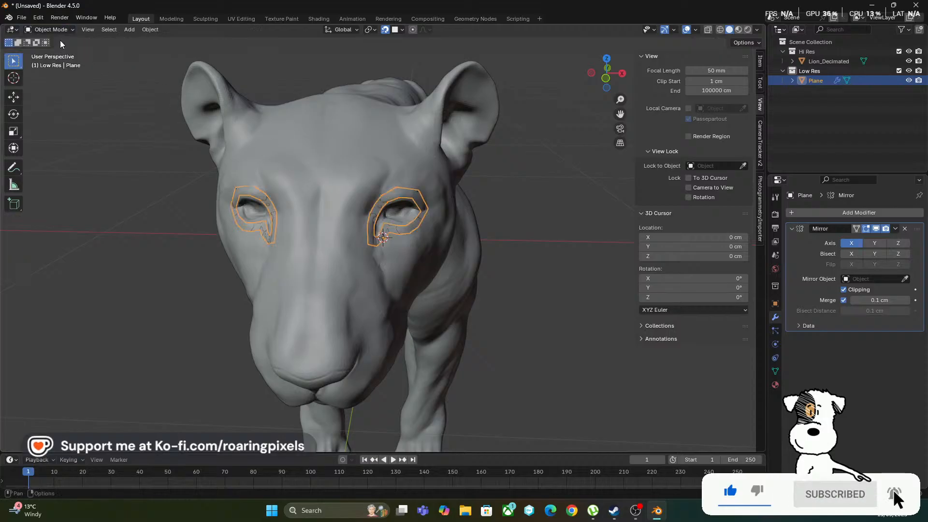
middle_click_drag(332, 178, 356, 228)
left_click(40, 31)
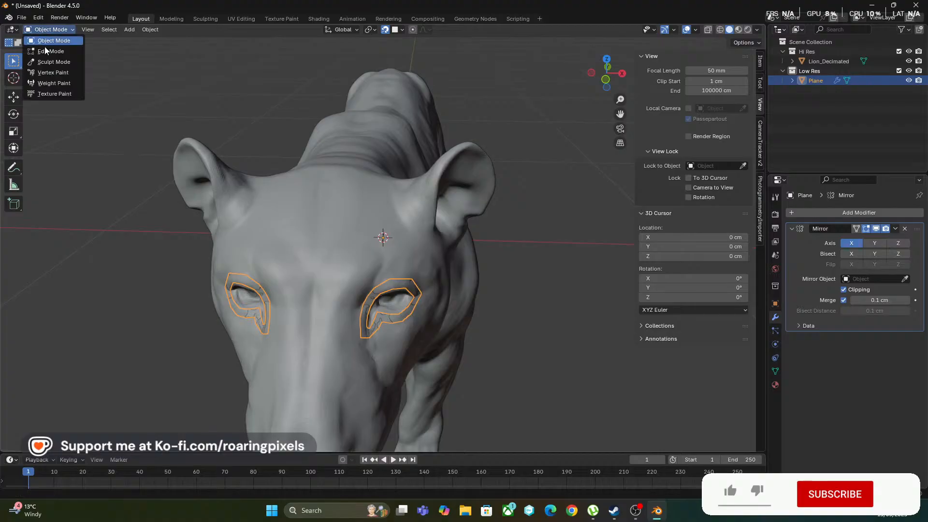
left_click(50, 51)
middle_click_drag(295, 203, 355, 227)
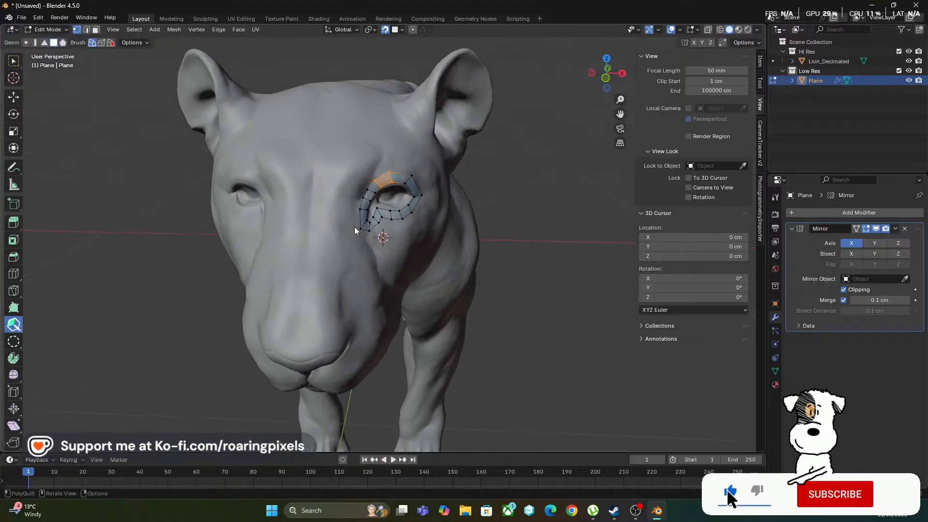
Move the two vertices of the edge shared by the upper brow quads slightly toward the outer side of the eye
scroll(375, 187, "up", 4)
mouse_move(392, 188)
middle_mouse_down()
mouse_move(371, 198)
mouse_move(379, 188)
middle_mouse_up()
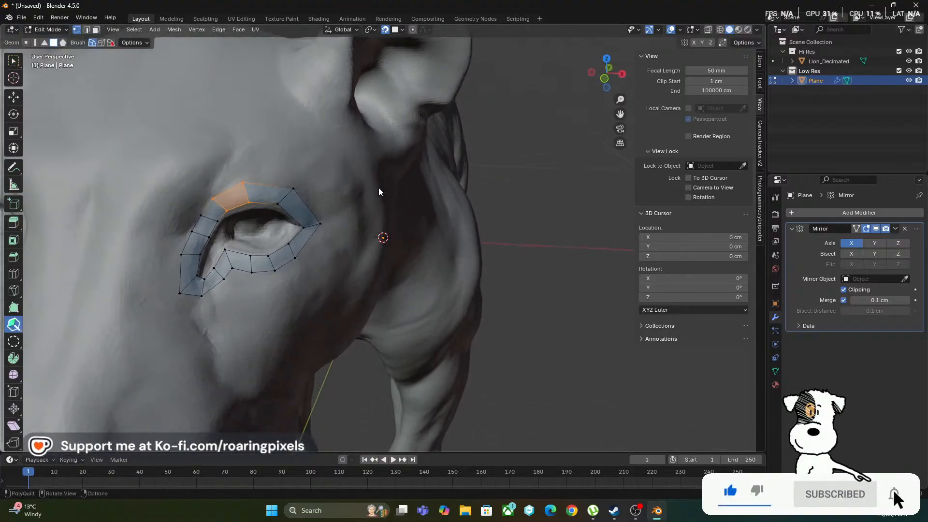
scroll(364, 197, "down", 3)
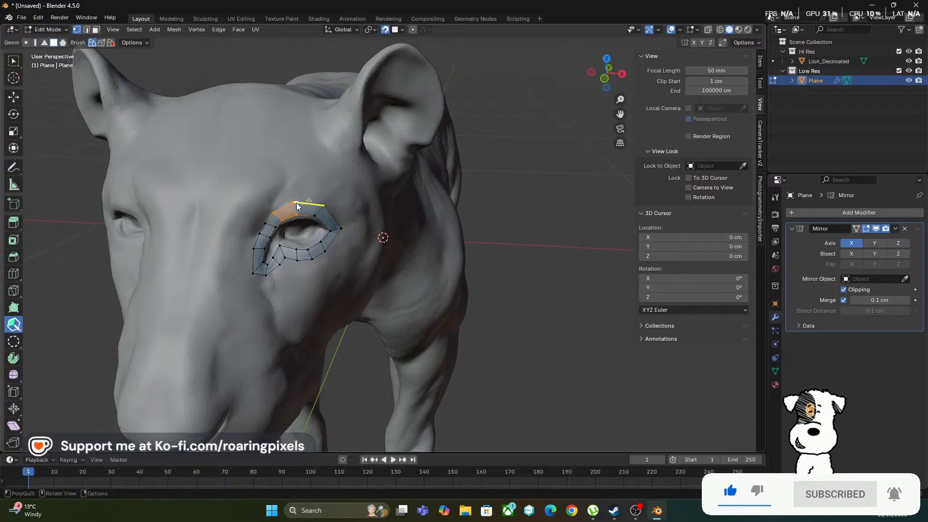
left_click_drag(294, 203, 303, 214)
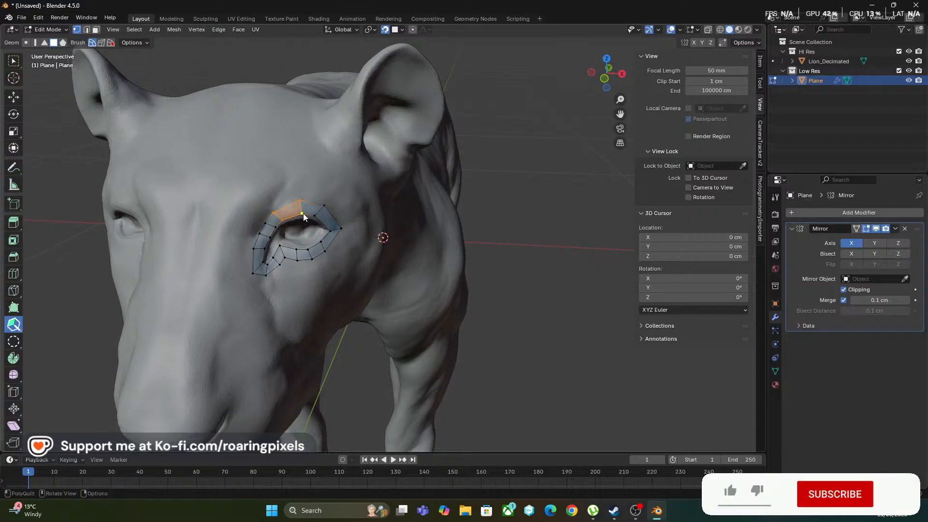
middle_click_drag(300, 212, 280, 242)
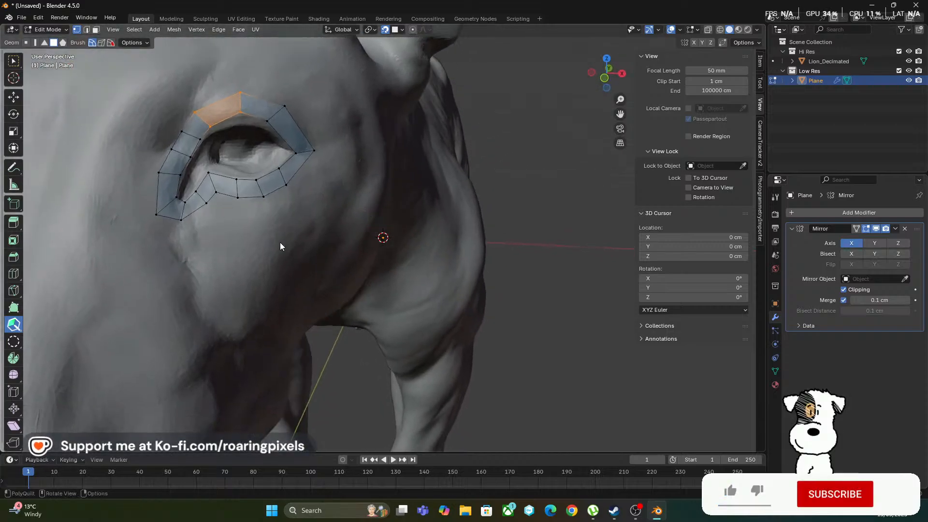
Build an inner row of faces along the upper eyelid, from near the inner corner to the outer eye corner
left_click(195, 212)
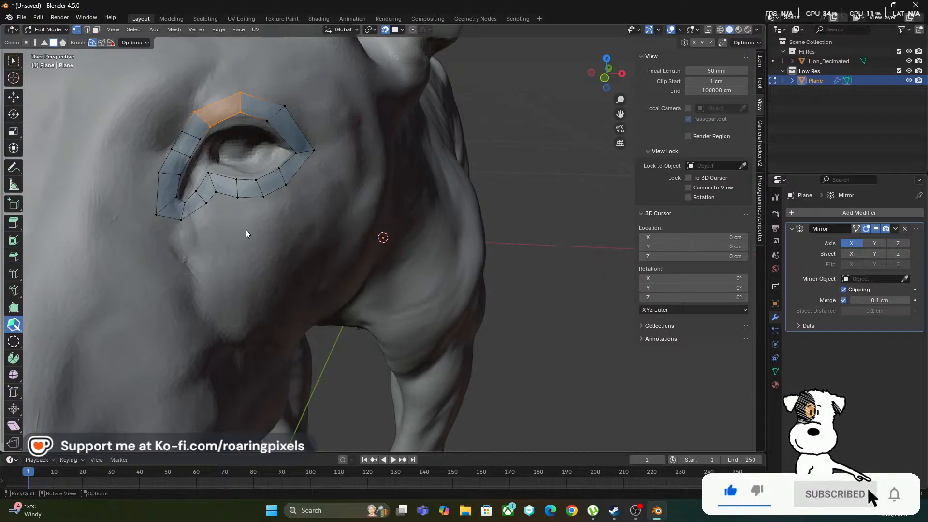
middle_click_drag(246, 234, 246, 199)
middle_click_drag(253, 146, 254, 152)
middle_click_drag(275, 207, 240, 172, "ctrl")
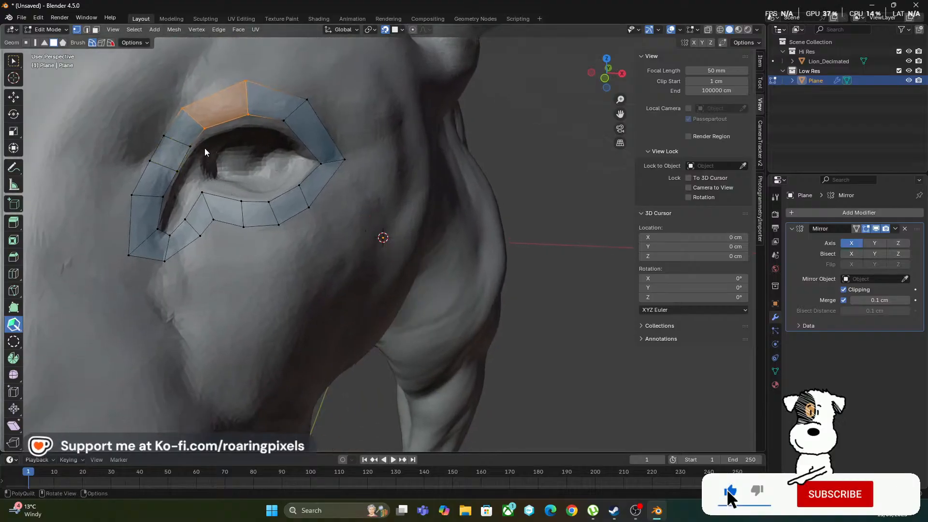
middle_click_drag(204, 146, 207, 149)
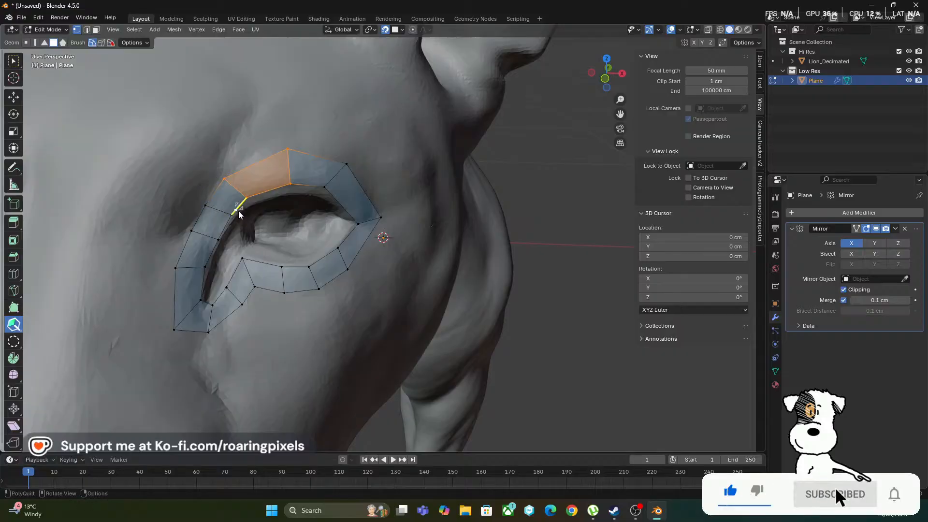
middle_click_drag(244, 209, 242, 220)
middle_click_drag(312, 167, 292, 141)
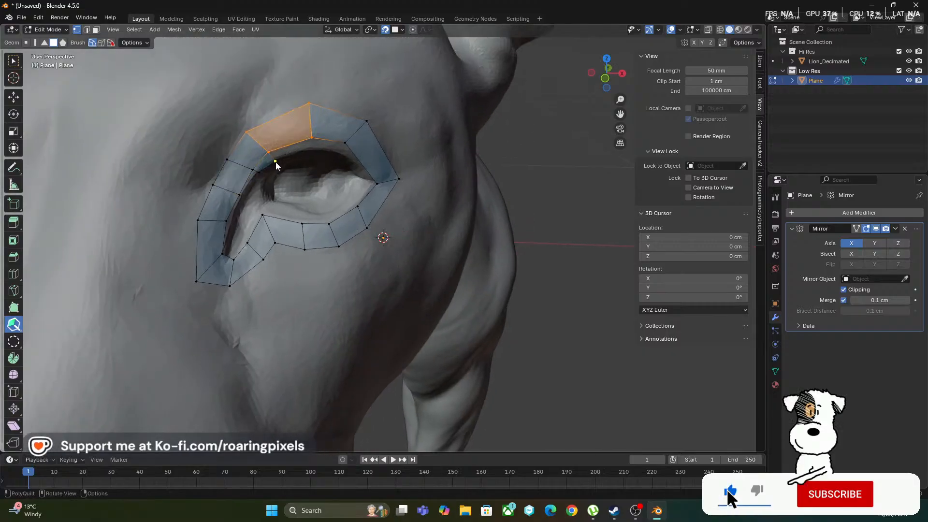
left_click_drag(274, 161, 342, 153)
left_click(292, 151)
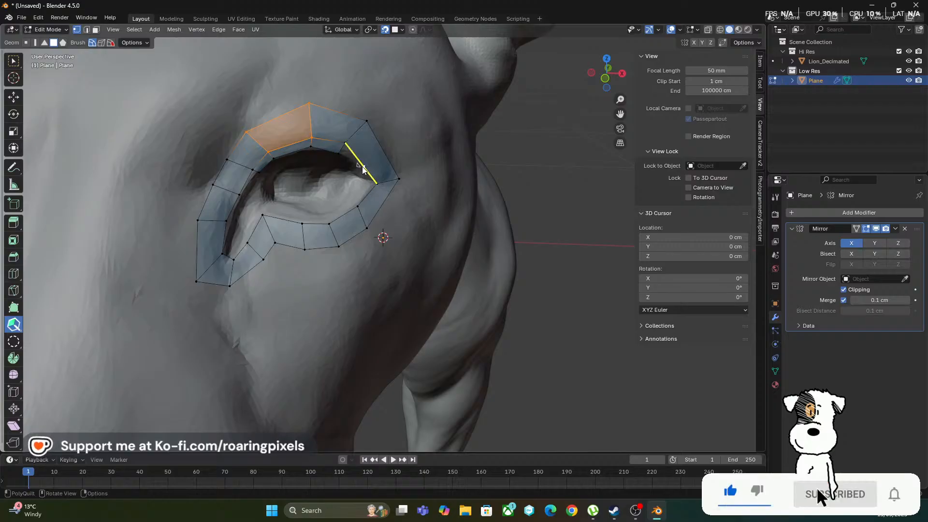
left_click_drag(370, 181, 363, 181)
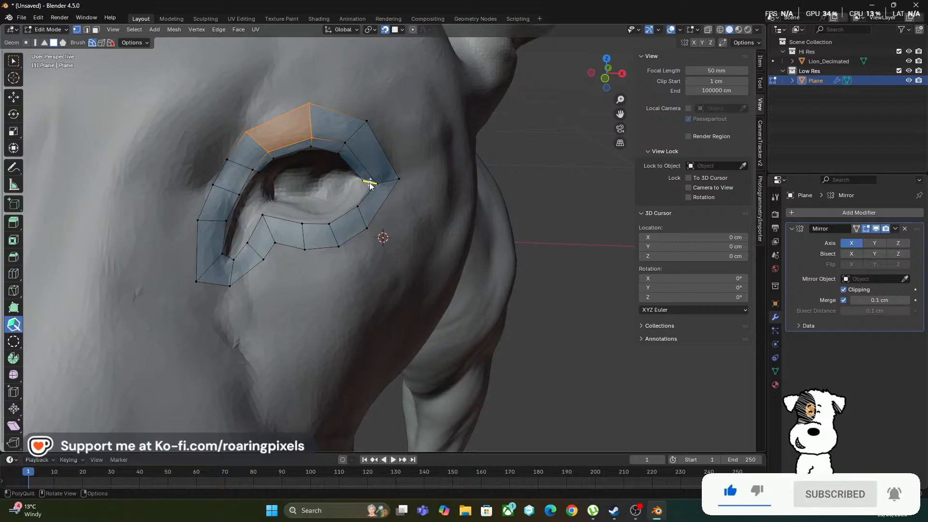
Continue the inner row of faces along the lower eyelid back to the inner corner, adjusting the neighbouring lower-lid vertices for even spacing
left_click_drag(368, 182, 348, 207)
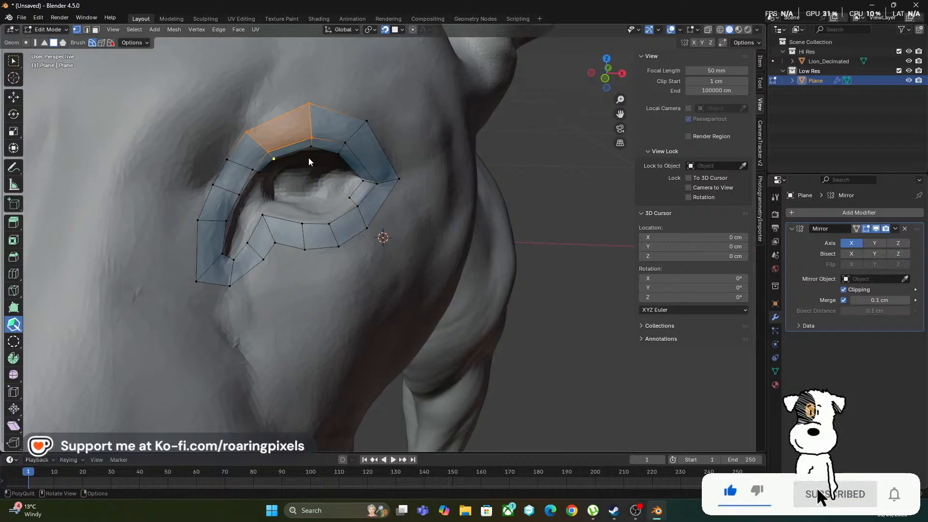
left_click_drag(351, 199, 325, 216)
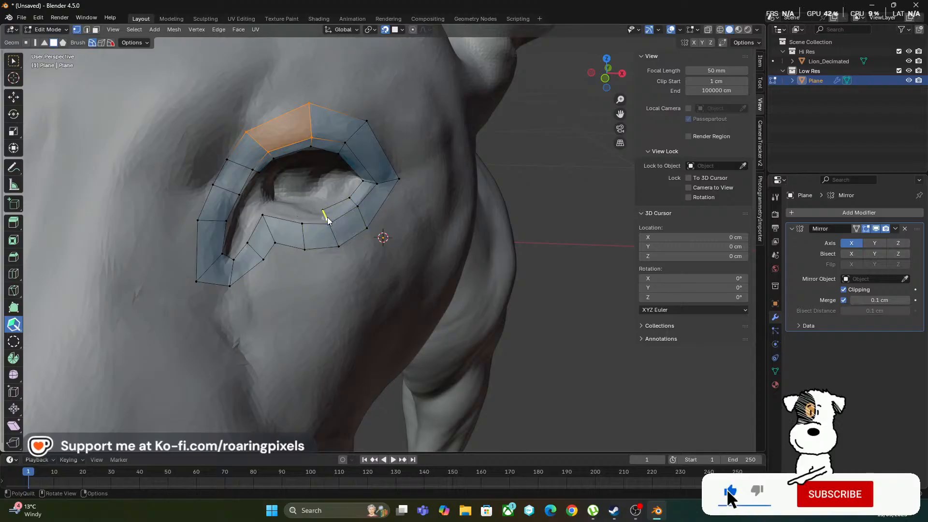
left_click_drag(301, 225, 305, 249)
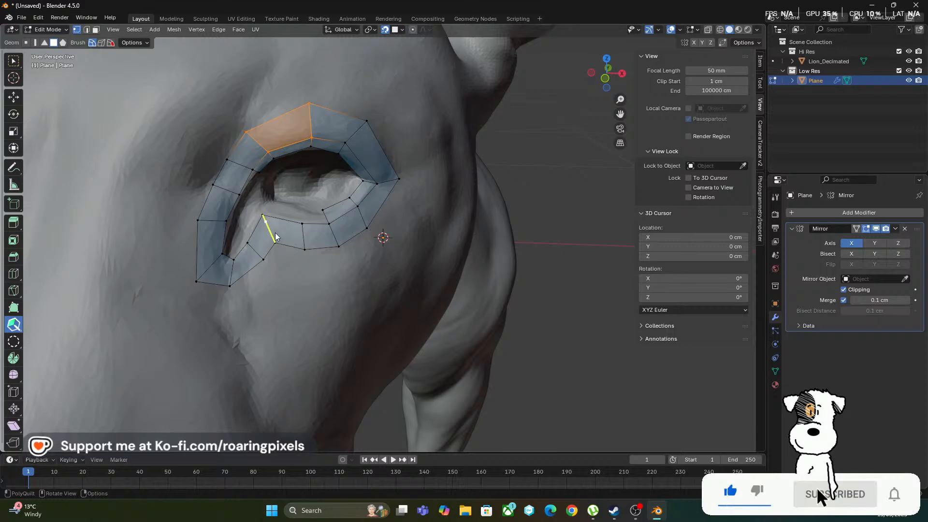
left_click_drag(256, 263, 274, 246)
left_click_drag(263, 215, 267, 219)
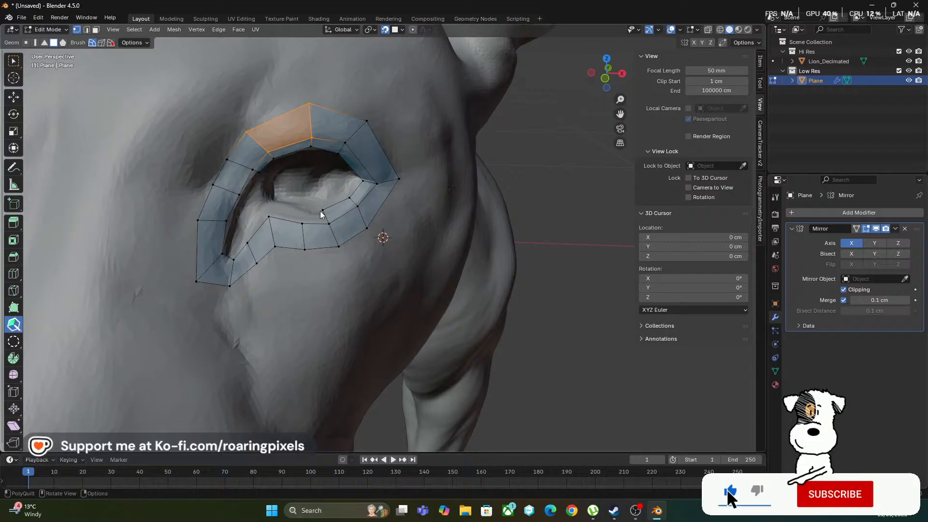
left_click_drag(322, 210, 331, 208)
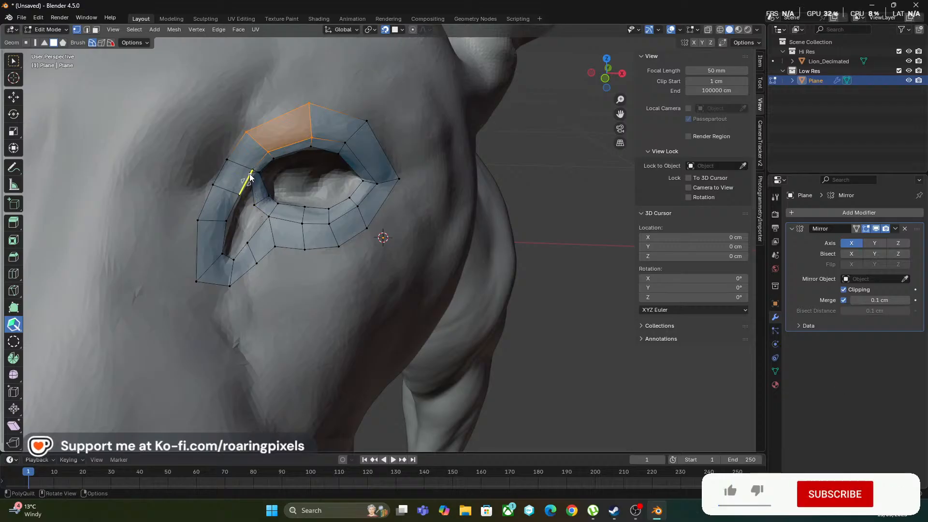
Reposition the vertex on the strip's inner edge beside the tear duct slightly upward along the eye opening
scroll(251, 182, "up", 5)
mouse_move(241, 191)
left_mouse_down()
mouse_move(261, 172)
mouse_move(240, 193)
mouse_move(242, 183)
mouse_move(245, 192)
left_mouse_up()
scroll(260, 173, "down", 6)
scroll(242, 188, "up", 4)
scroll(245, 191, "down", 2)
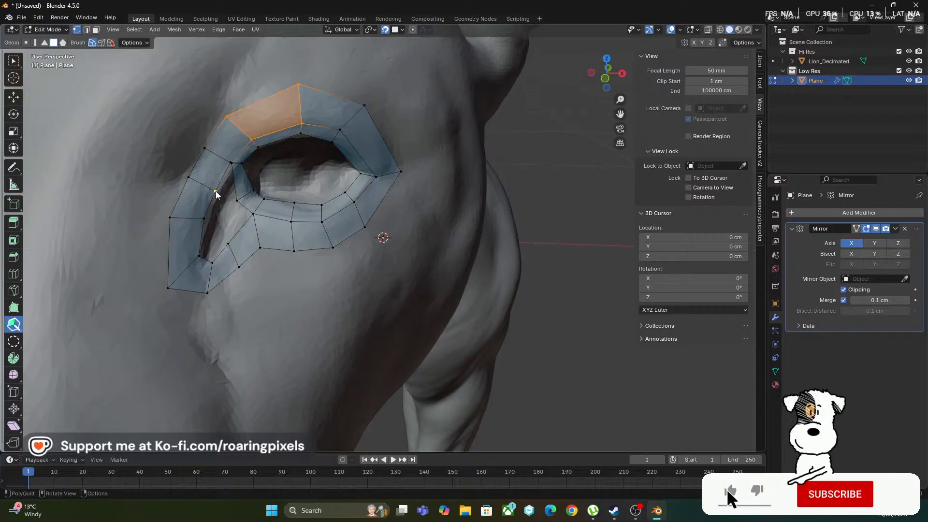
left_click_drag(216, 191, 220, 182)
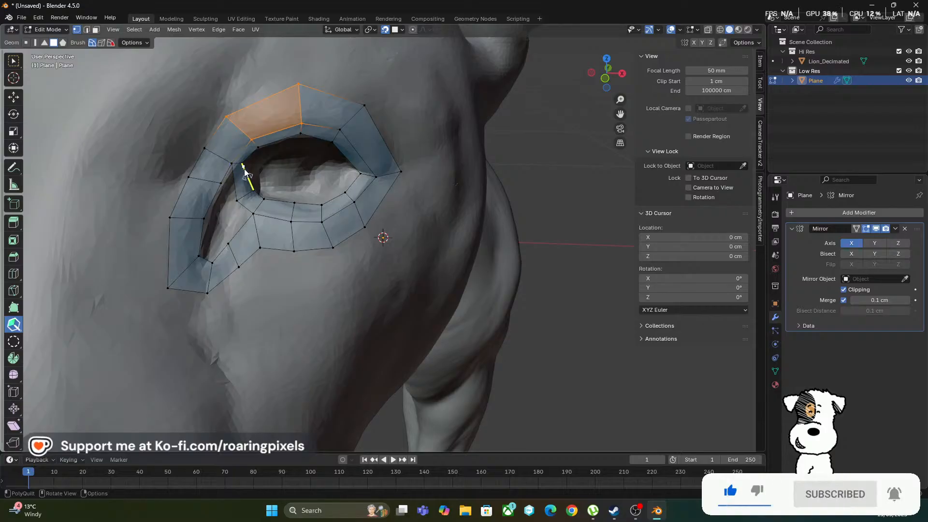
Try to insert an edge loop through the inner ring of faces around the eye
left_click(251, 182)
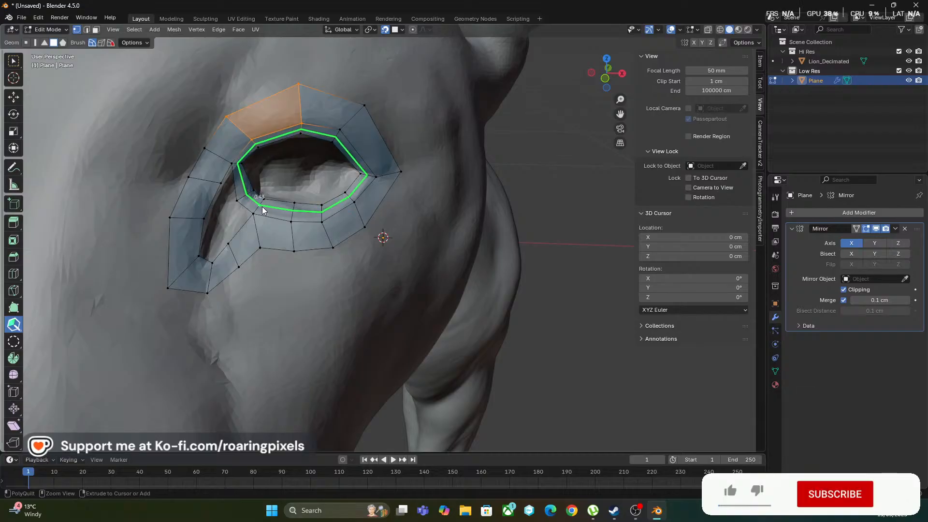
left_click(262, 210)
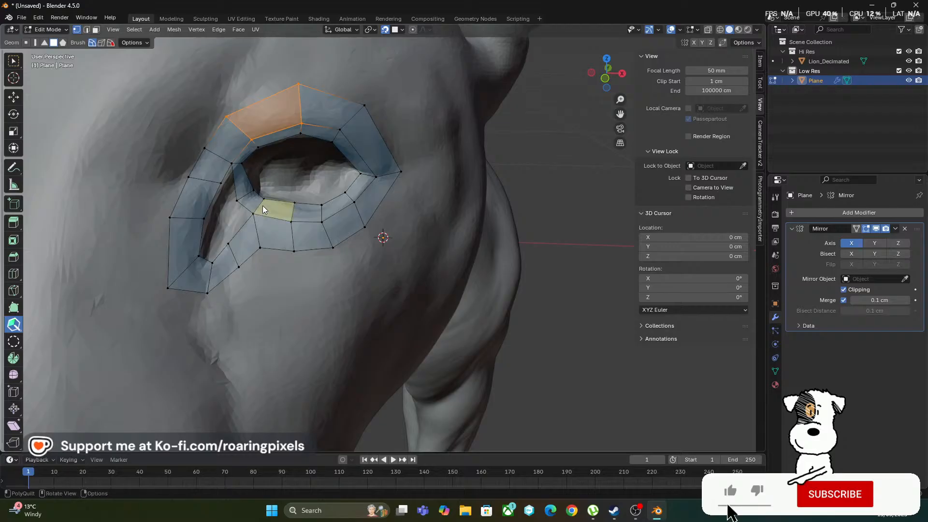
left_click(259, 207, "ctrl")
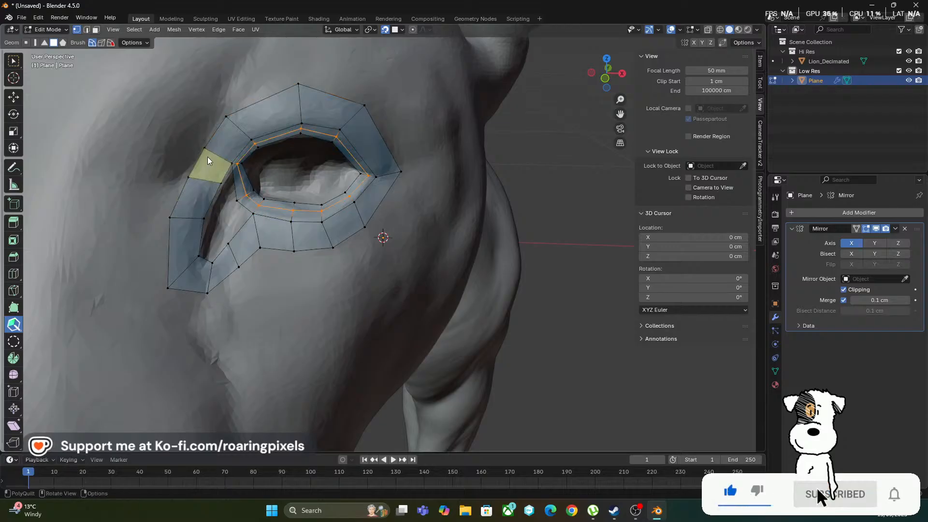
middle_click_drag(187, 157, 200, 173)
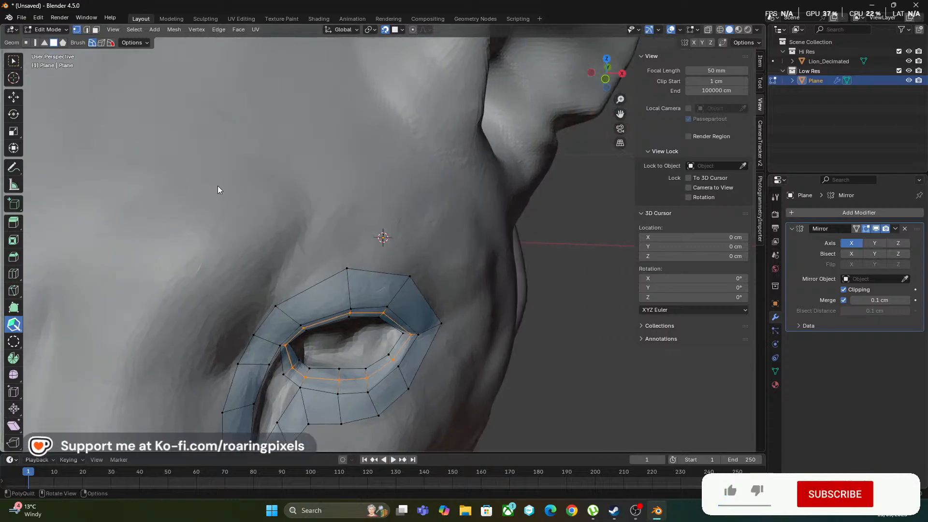
key("ctrl+z")
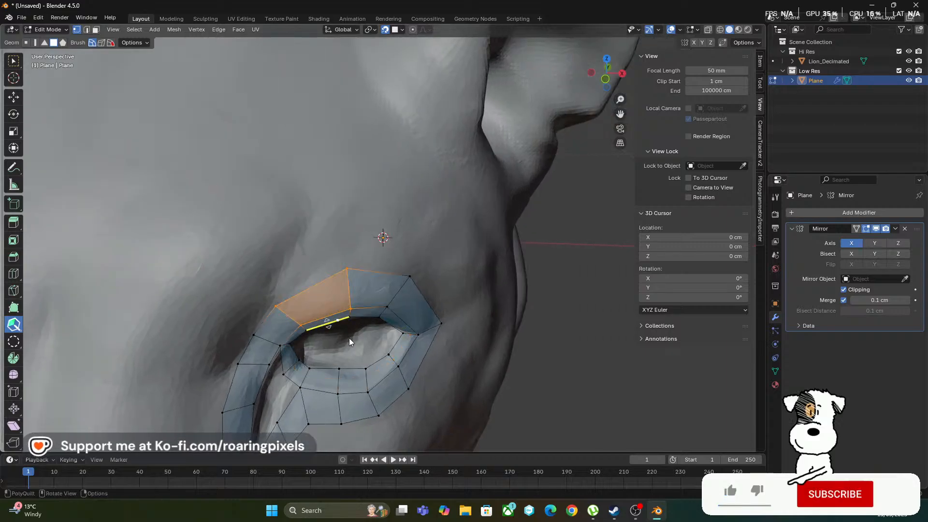
Insert one edge loop through the inner ring of eyelid faces and another through the outer strip surrounding the eye
left_click_drag(339, 383, 340, 386)
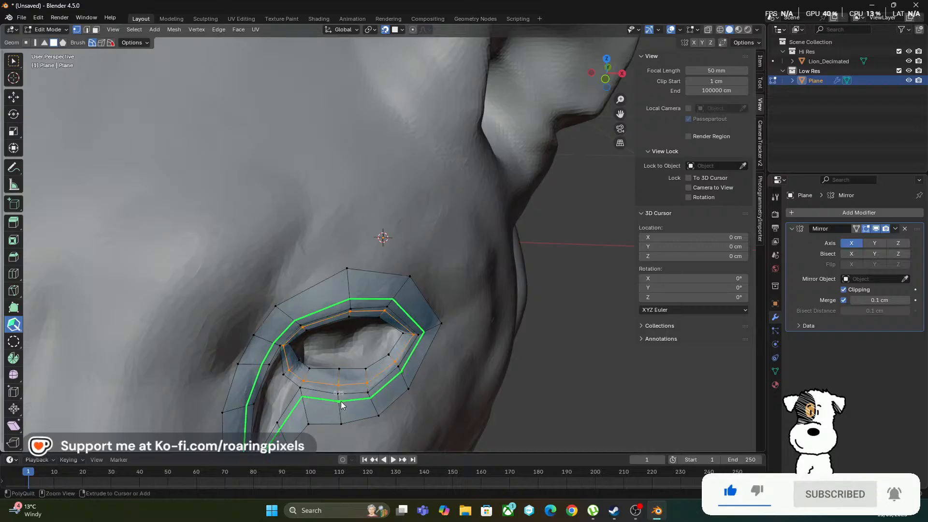
left_click_drag(342, 402, 338, 402)
middle_click_drag(338, 402, 234, 196)
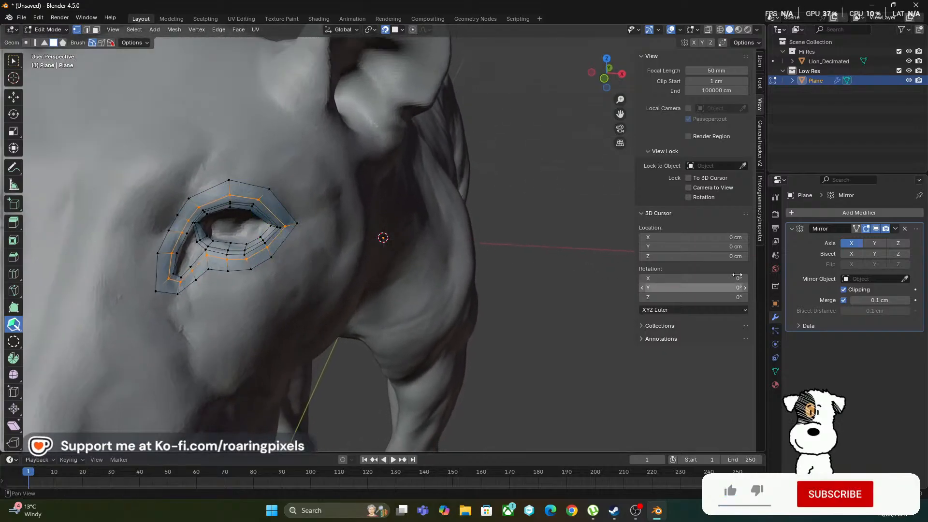
Add a Subdivision Surface modifier to the eye mesh and set its viewport levels to 2
left_click(814, 213)
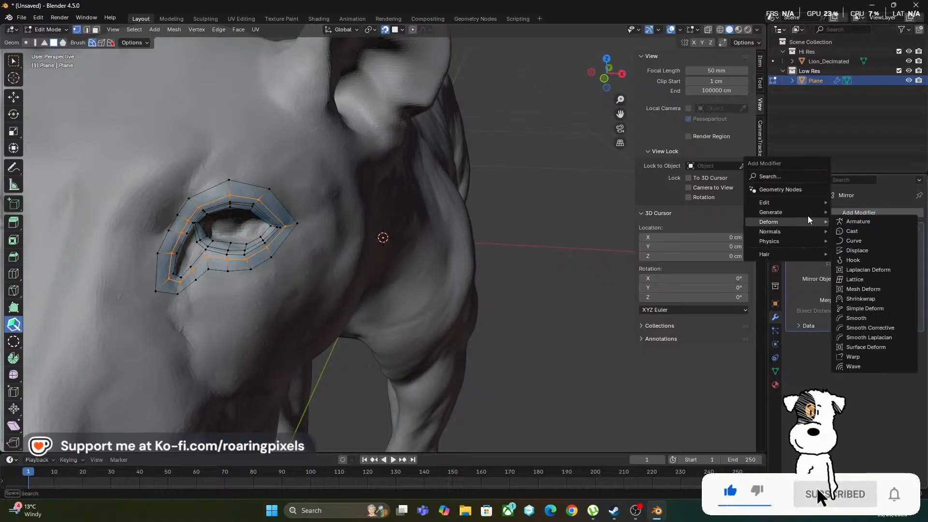
mouse_move(796, 213)
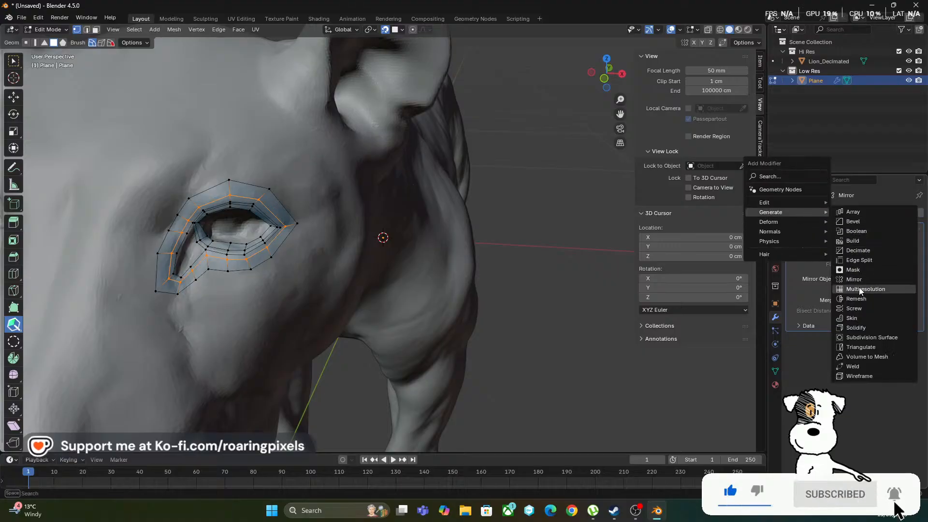
left_click(860, 338)
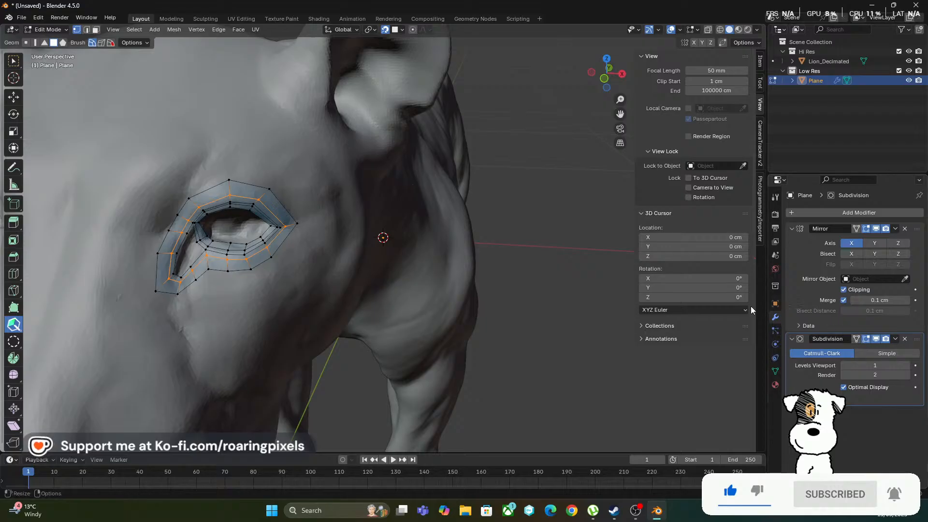
mouse_move(492, 251)
middle_mouse_down()
mouse_move(503, 231)
mouse_move(492, 232)
middle_mouse_up()
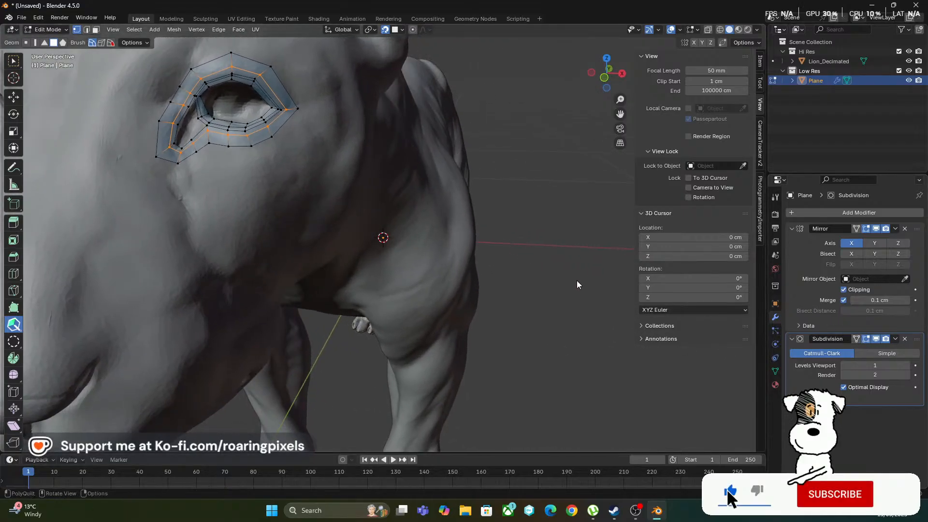
left_click(907, 366)
Switch to Object Mode and examine the smoothed, mirrored eye mesh against the lion's head
middle_click_drag(571, 202, 492, 219)
left_click(51, 30)
left_click(51, 40)
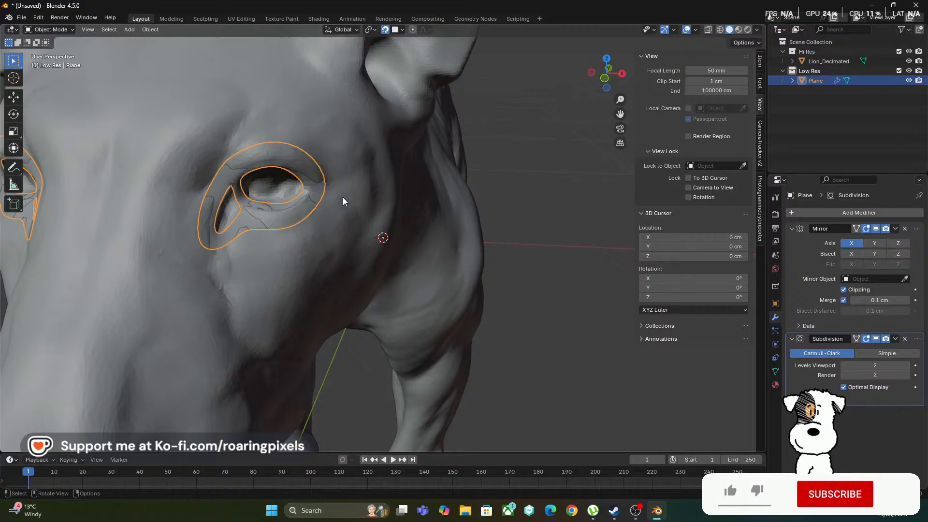
mouse_move(344, 201)
middle_mouse_down()
mouse_move(358, 207)
mouse_move(332, 219)
mouse_move(352, 201)
middle_mouse_up()
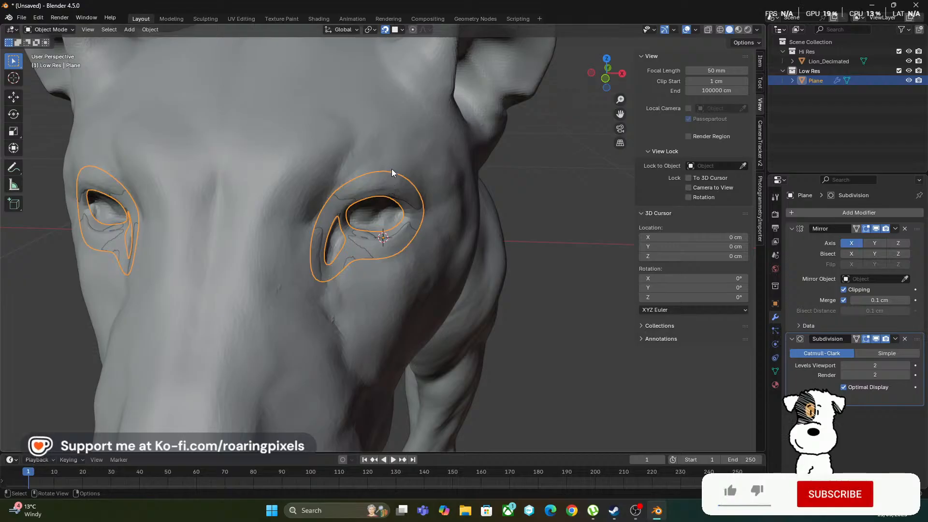
scroll(388, 160, "down", 3)
middle_click_drag(383, 166, 503, 205)
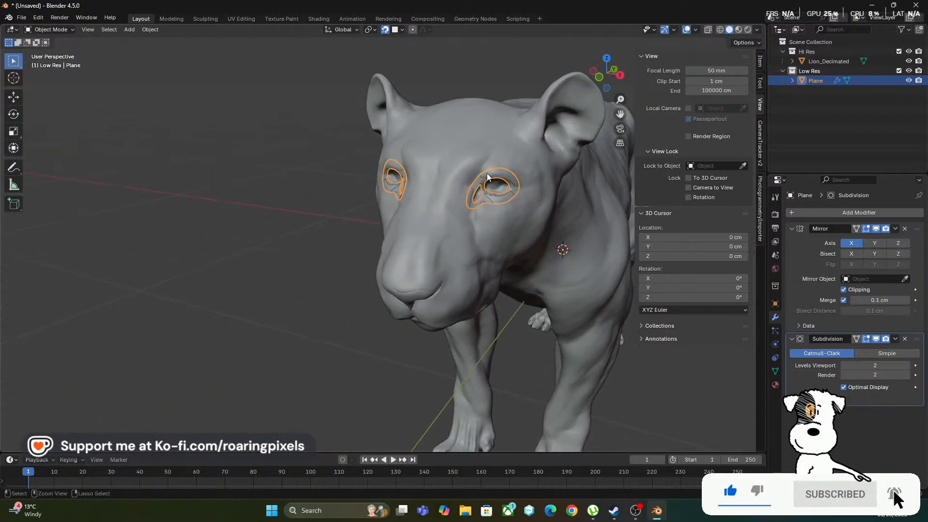
middle_click_drag(486, 173, 379, 222, "ctrl")
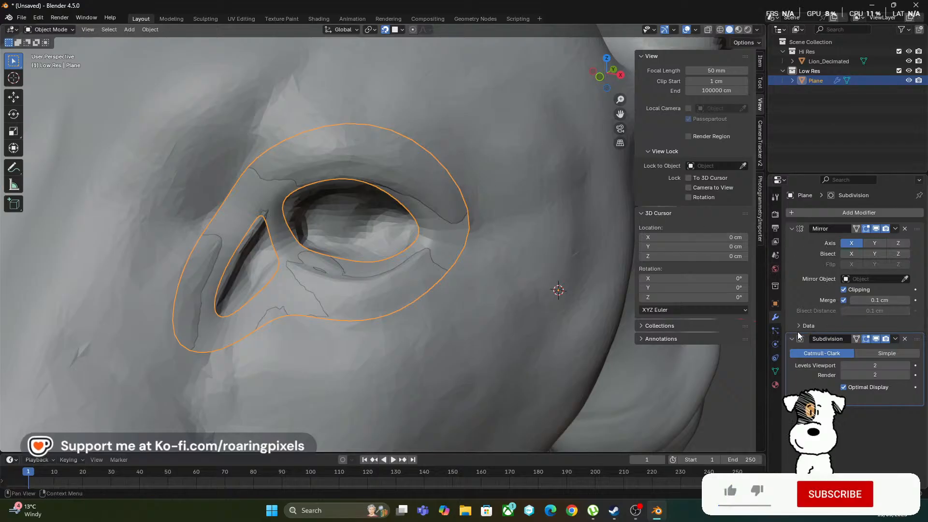
left_click(402, 30)
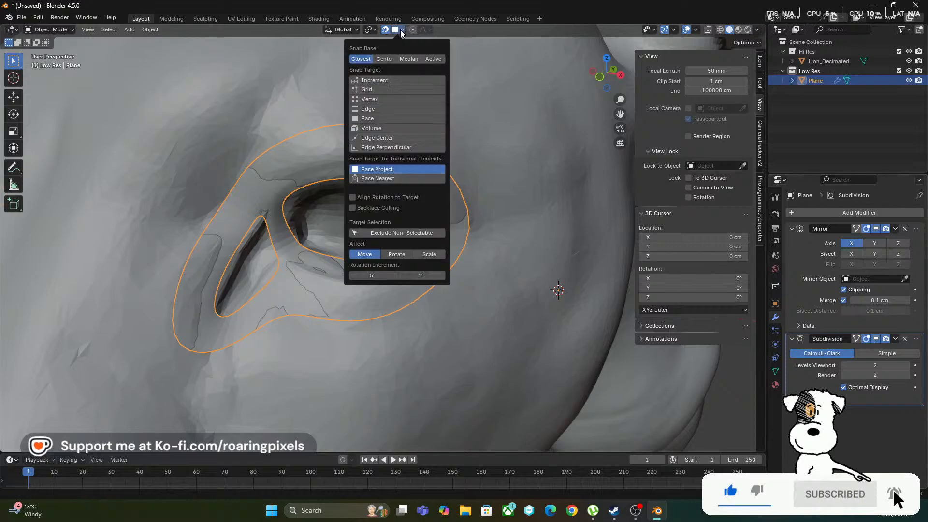
left_click(402, 30)
scroll(462, 172, "down", 8)
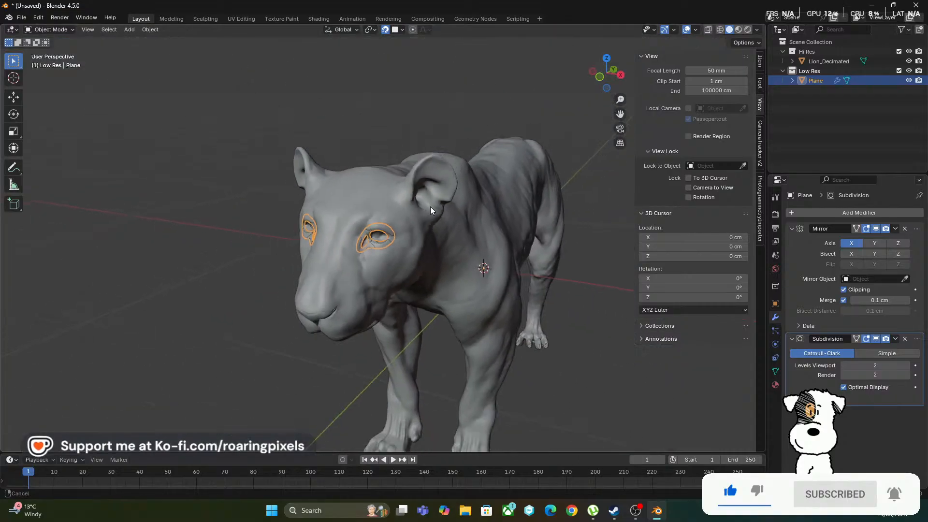
scroll(446, 188, "up", 3)
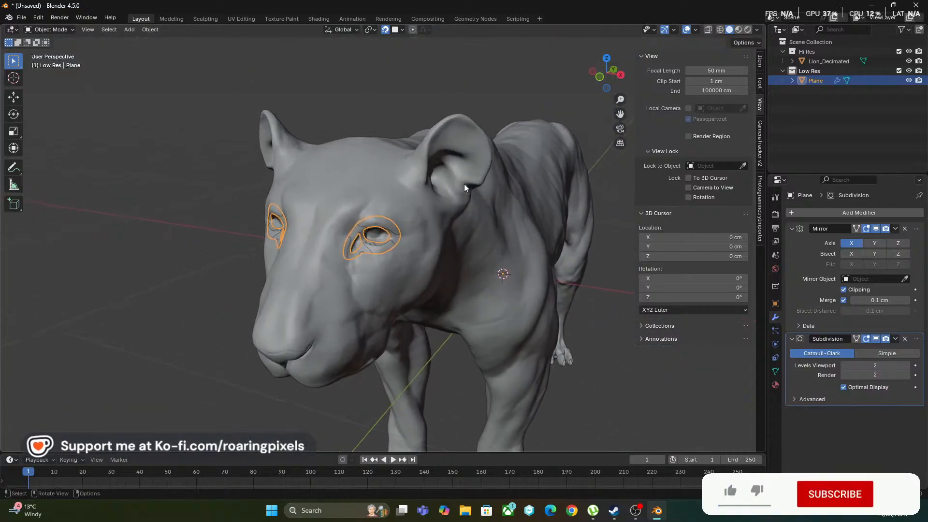
Set the solid viewport shading's lighting to MatCap and inspect the eye mesh on the head
left_click(738, 29)
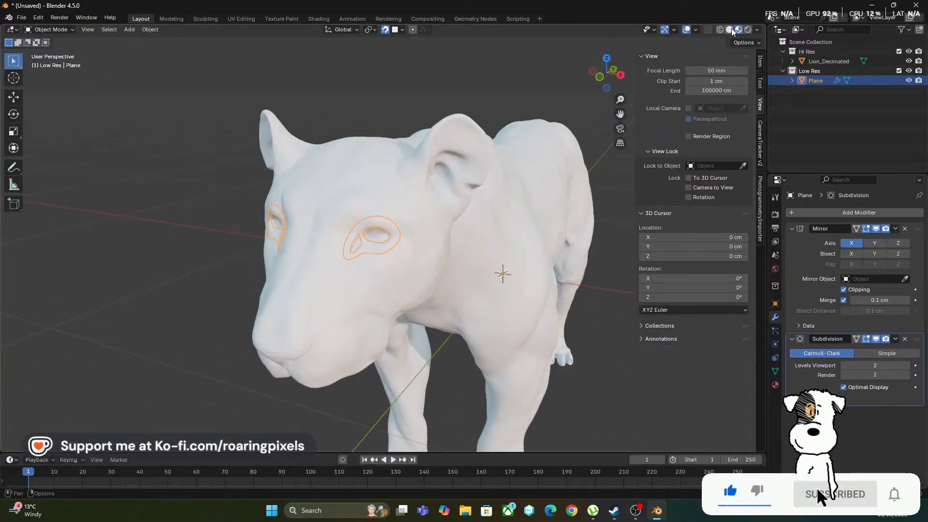
left_click(729, 30)
left_click(745, 42)
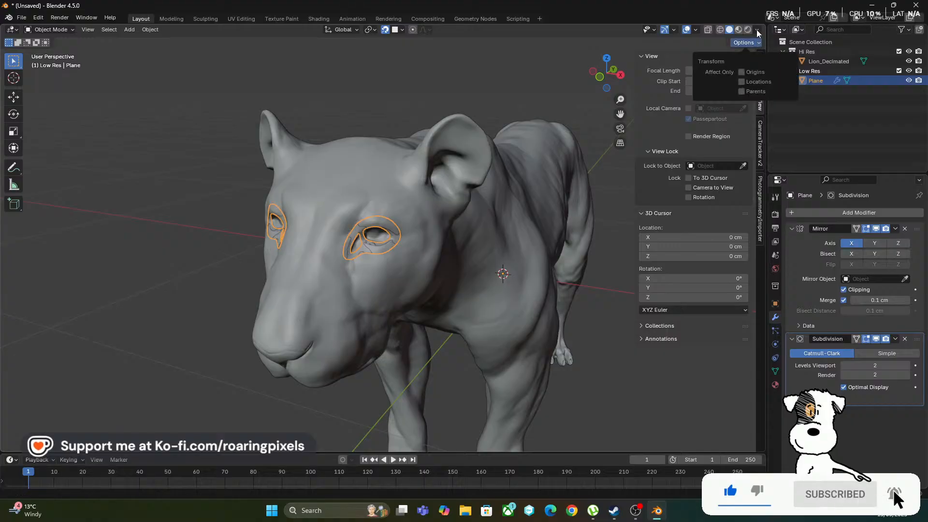
left_click(758, 30)
left_click(753, 77)
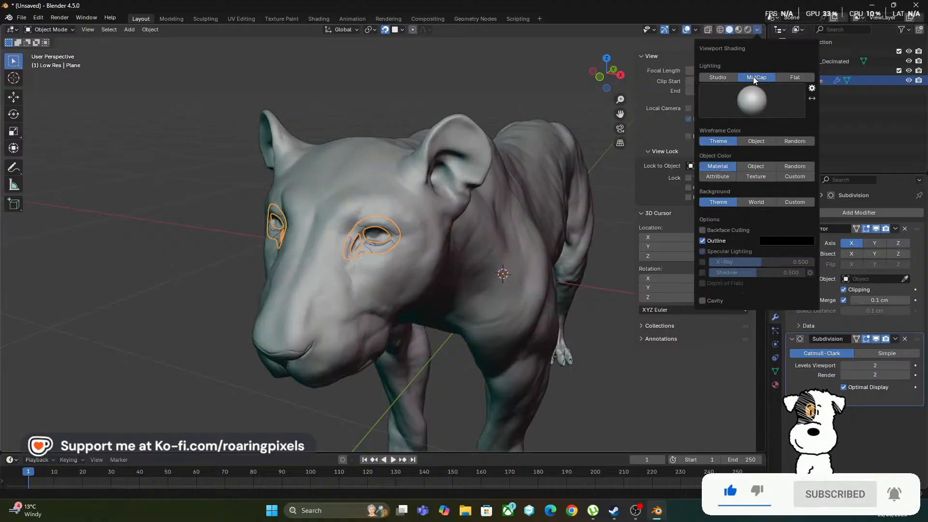
middle_click_drag(440, 92, 436, 111)
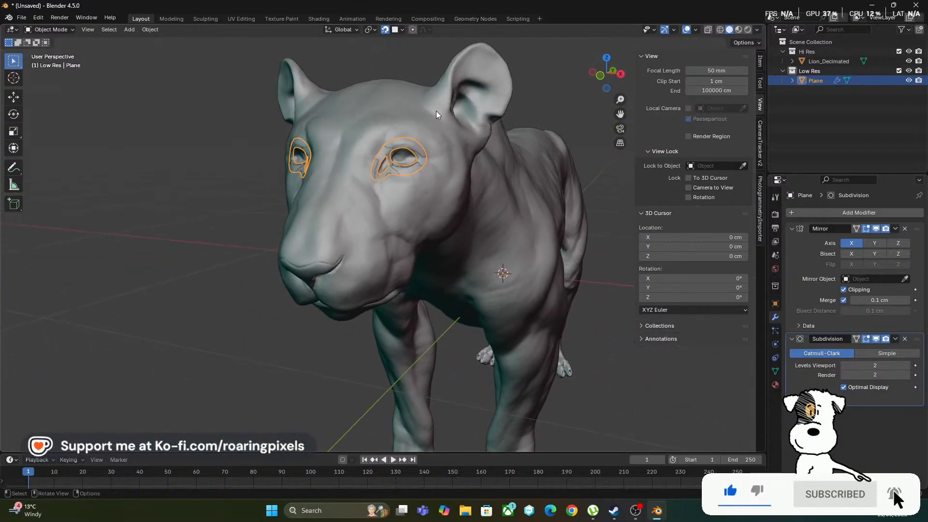
mouse_move(419, 143)
middle_mouse_down("ctrl")
mouse_move(428, 133)
mouse_move(422, 154)
middle_mouse_up("ctrl")
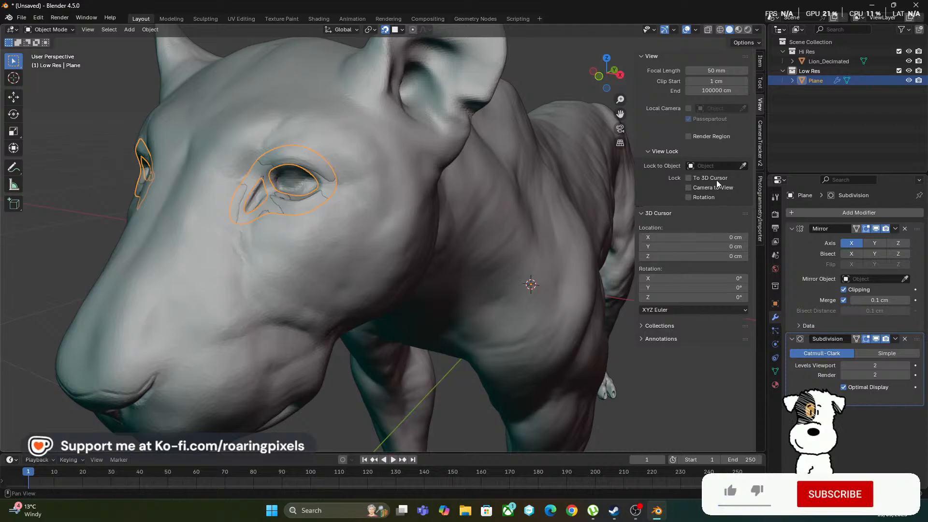
Set the Plane object's viewport display colour to green
left_click(775, 304)
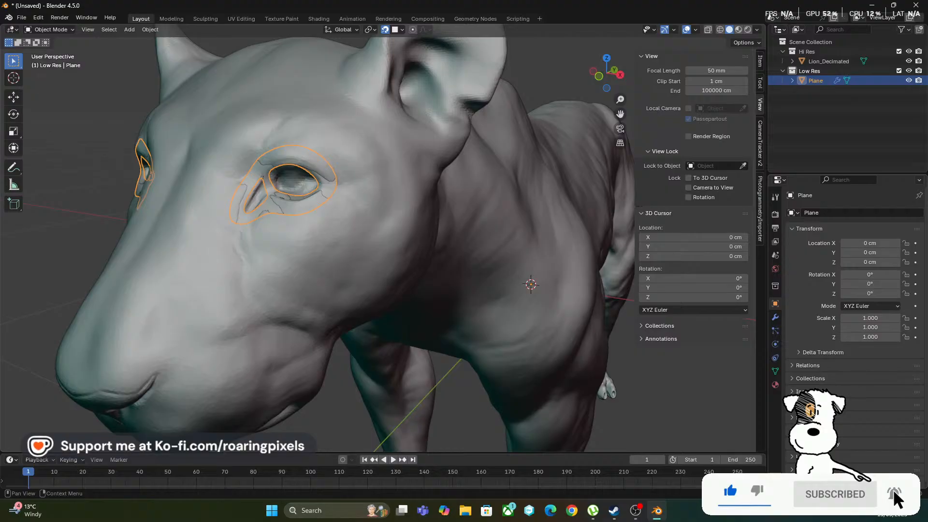
left_click(793, 448)
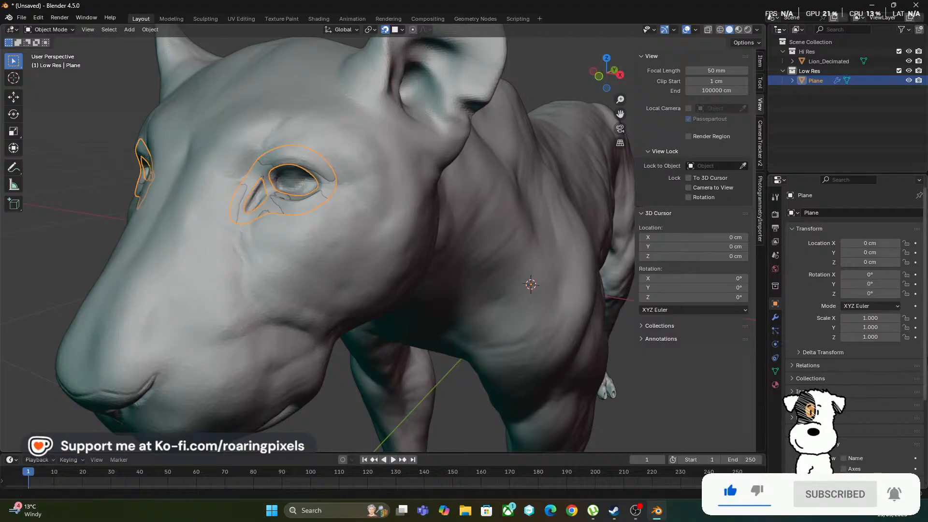
left_click_drag(926, 364, 927, 397)
scroll(926, 397, "down", 4)
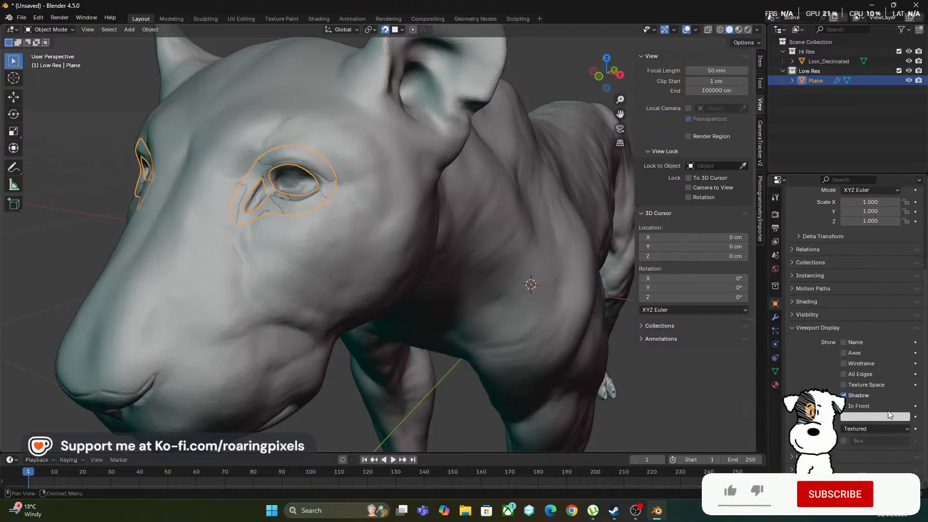
left_click(879, 416)
left_click_drag(859, 290, 829, 306)
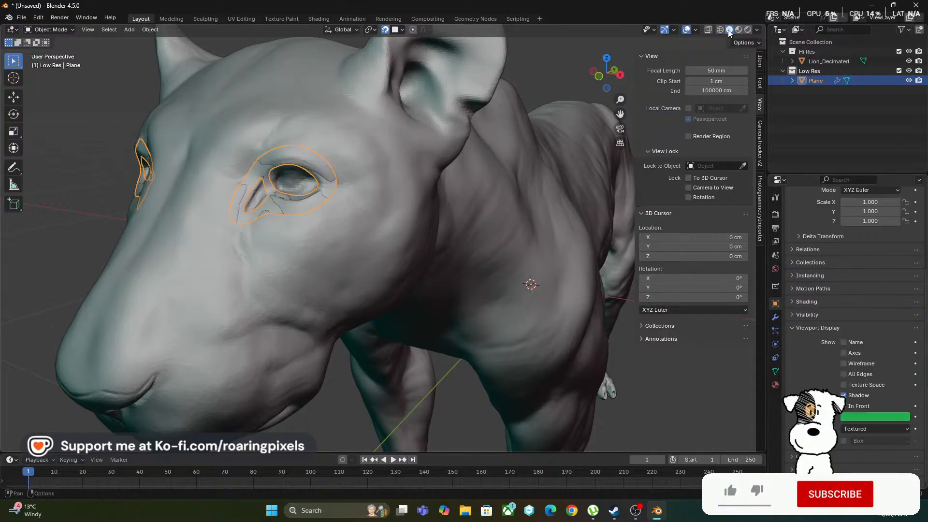
middle_click_drag(501, 189, 517, 318)
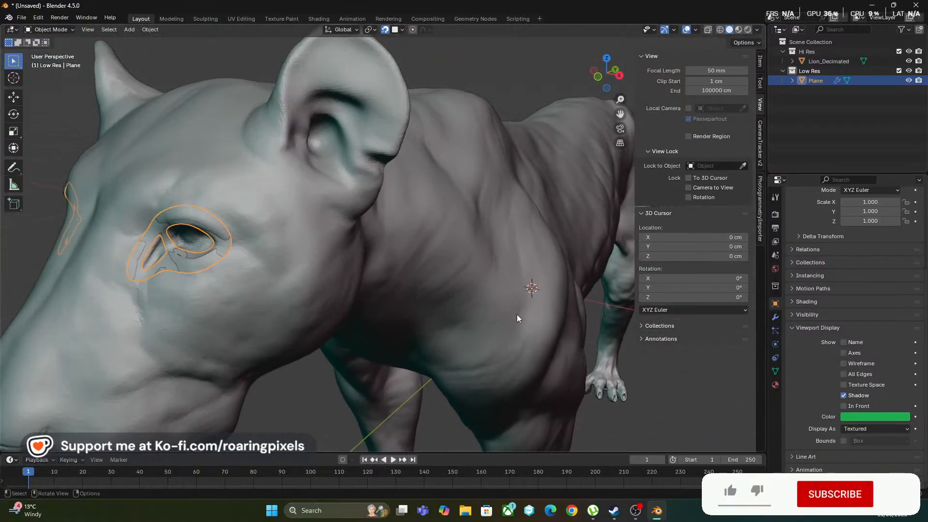
Brighten the Plane object's viewport display colour to a fully saturated green with hue 0.324, saturation 1.000 and value 1.000
left_click(848, 417)
mouse_move(865, 304)
left_mouse_down()
mouse_move(856, 296)
mouse_move(903, 253)
left_mouse_up()
left_click(823, 276)
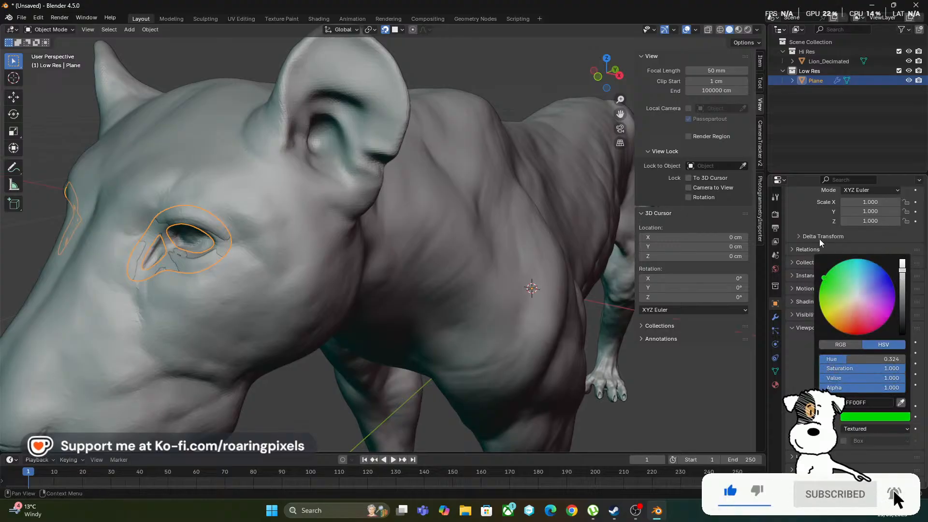
Change the Plane object's viewport display colour to a pale, nearly white grey-green
left_click(865, 416)
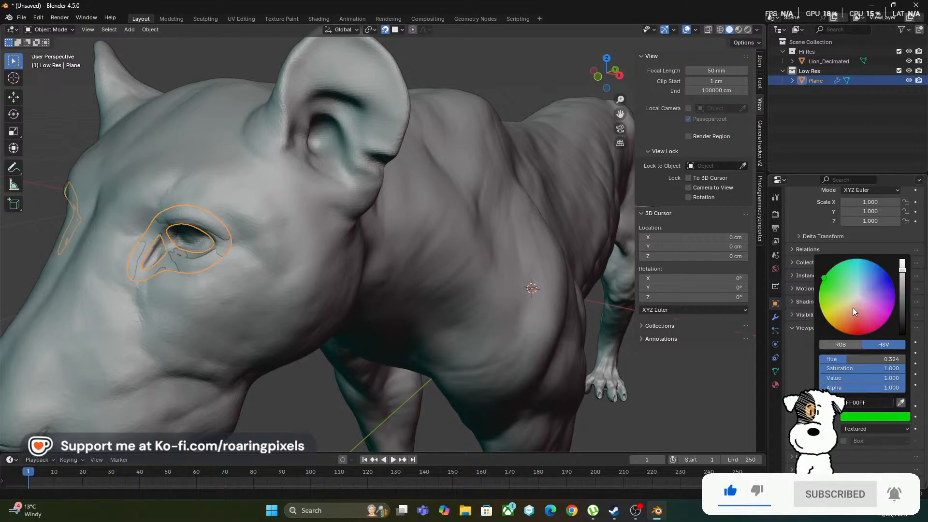
left_click_drag(859, 294, 855, 296)
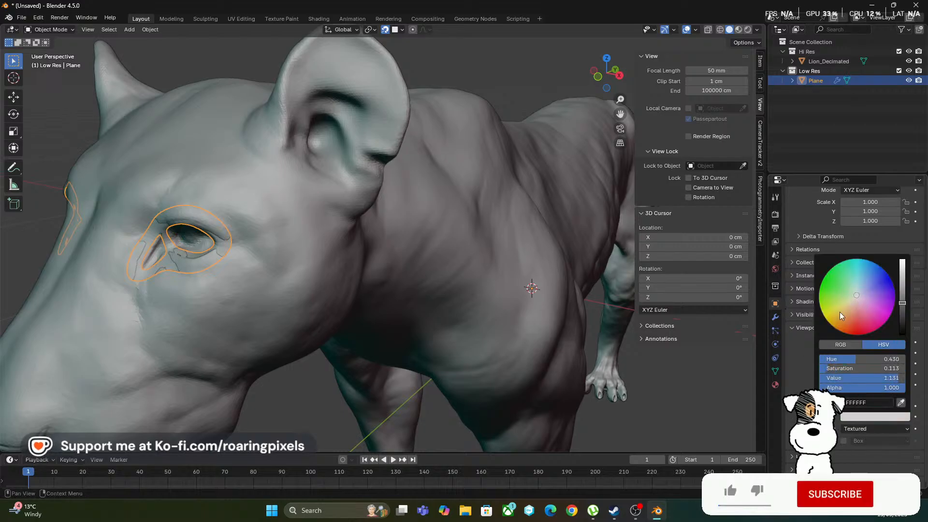
mouse_move(558, 332)
middle_mouse_down()
mouse_move(553, 290)
mouse_move(598, 263)
mouse_move(597, 297)
mouse_move(577, 293)
mouse_move(521, 344)
mouse_move(391, 313)
mouse_move(423, 214)
mouse_move(494, 326)
mouse_move(524, 333)
mouse_move(555, 322)
middle_mouse_up()
Keep solid shading and change the viewport MatCap to the dark grey sphere, checking it on the lion's eye area
left_click(738, 30)
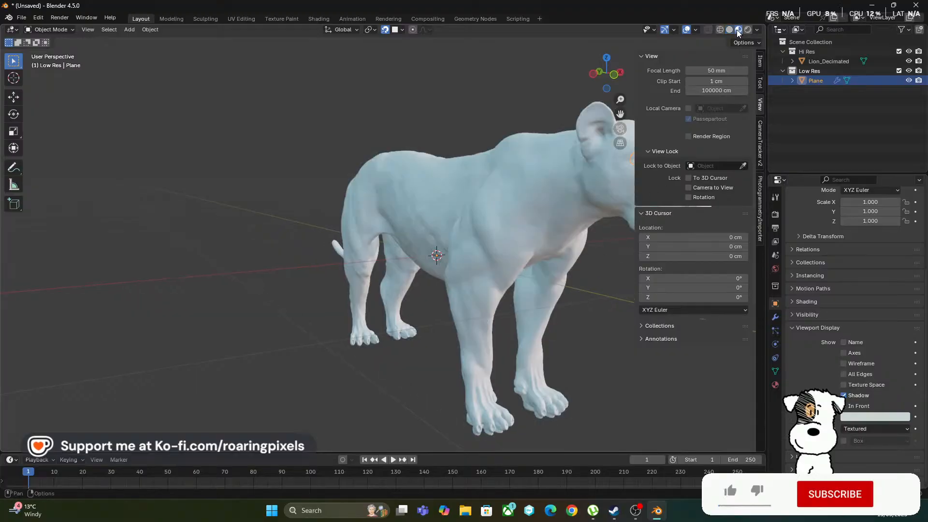
left_click(729, 30)
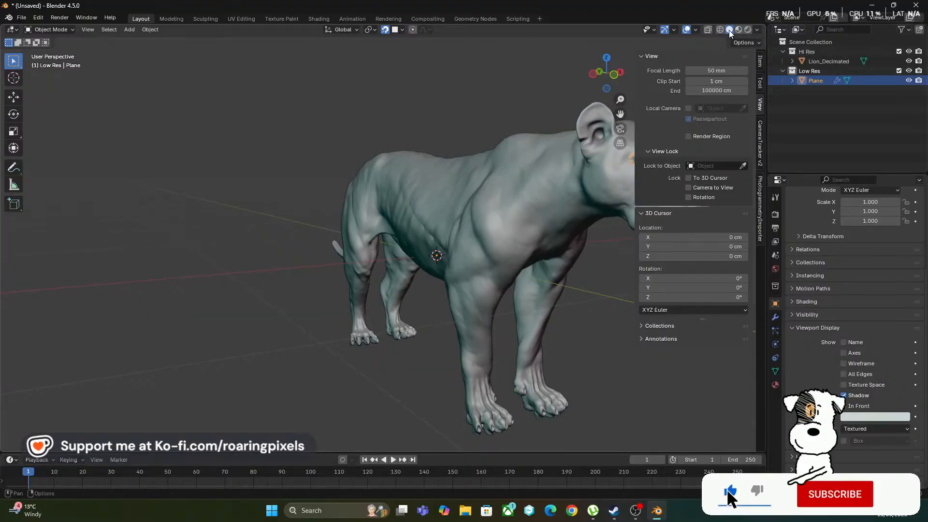
left_click(757, 30)
left_click(752, 101)
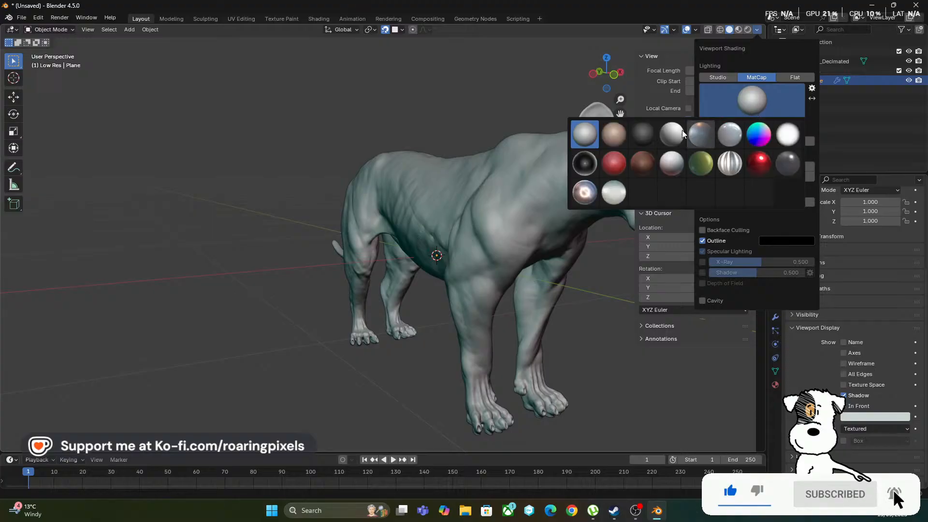
left_click(646, 135)
mouse_move(602, 157)
middle_mouse_down()
mouse_move(429, 254)
mouse_move(373, 262)
middle_mouse_up()
scroll(387, 241, "up", 5)
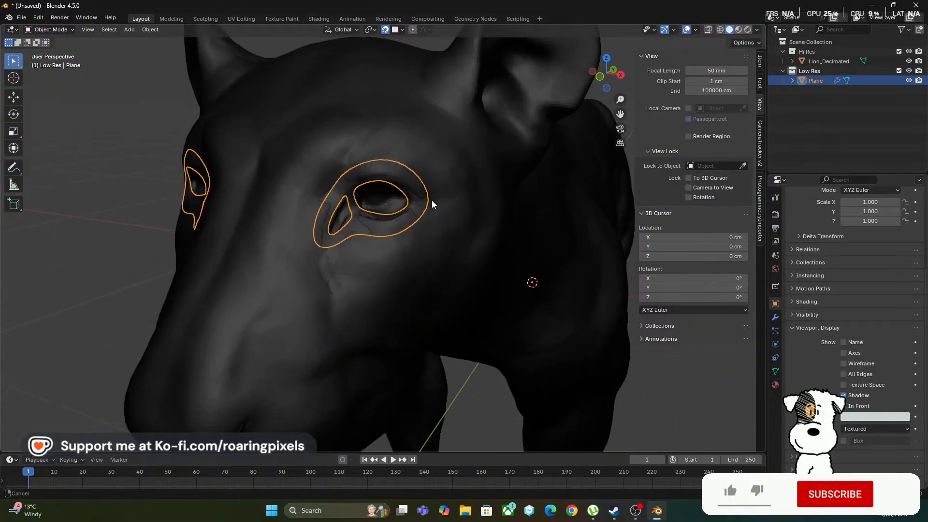
Reselect the low-poly eye mesh and change the viewport MatCap to the brown clay sphere
left_click(111, 265)
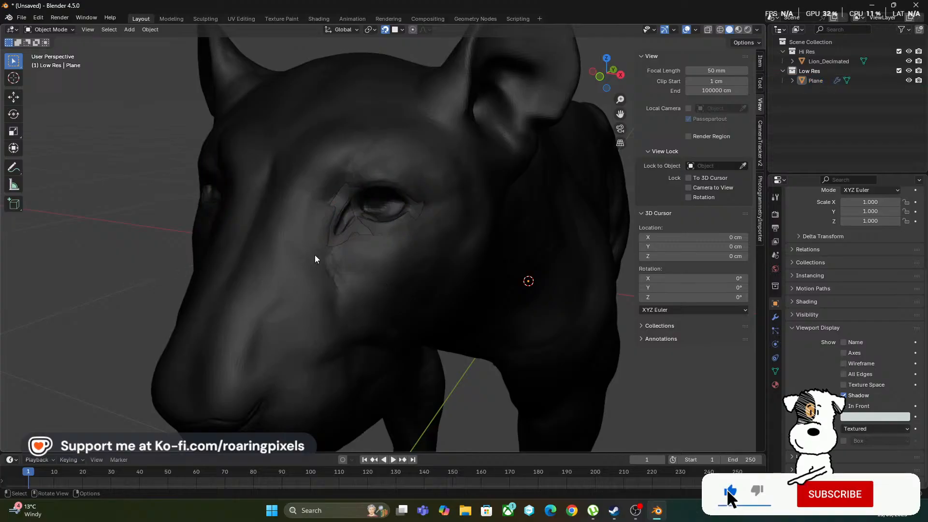
left_click(359, 232)
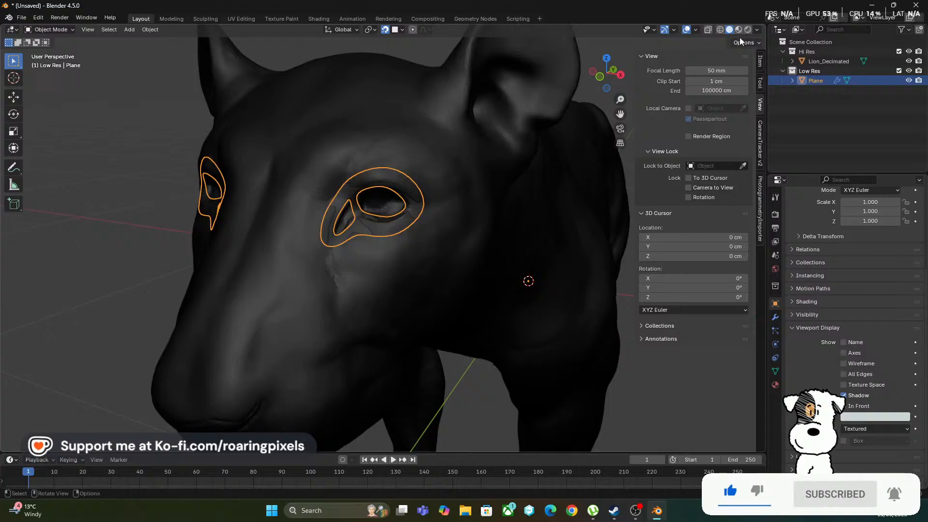
left_click(757, 31)
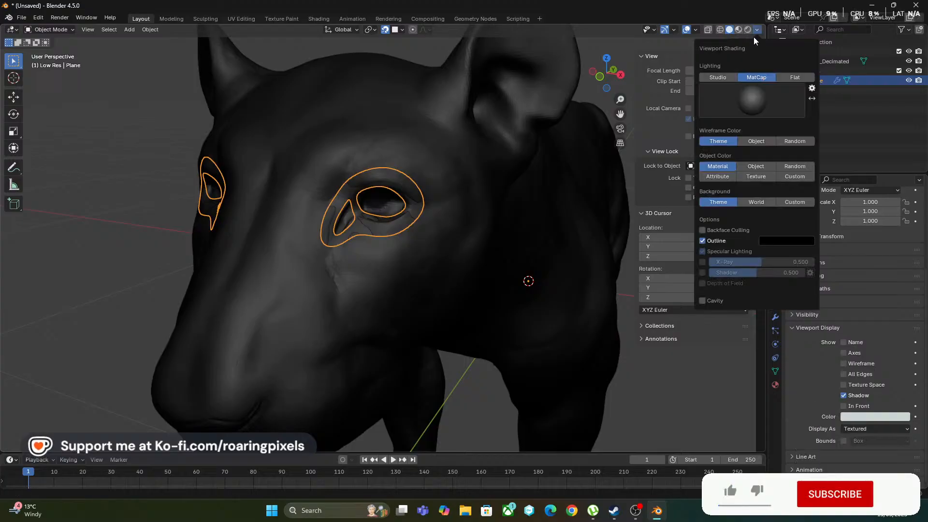
left_click(752, 104)
left_click(619, 131)
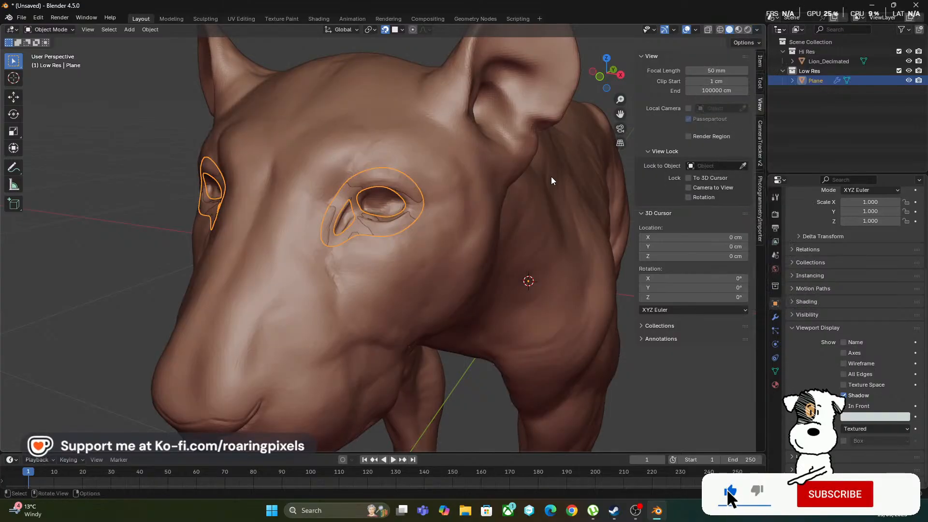
mouse_move(551, 176)
middle_mouse_down()
mouse_move(463, 227)
mouse_move(447, 225)
mouse_move(475, 242)
middle_mouse_up()
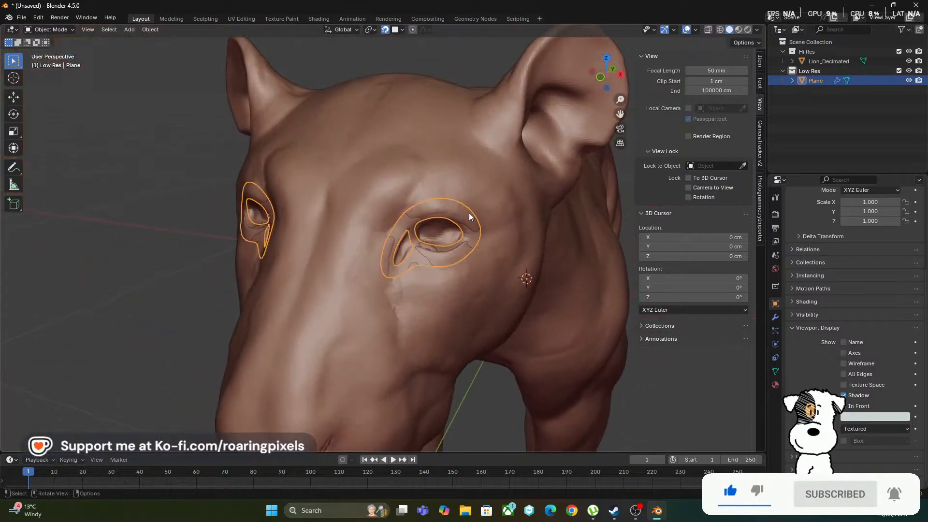
Enter Edit Mode on the Plane mesh and examine the topology around the eye against the clay-shaded sculpt
key("Tab")
middle_click_drag(513, 267, 511, 266)
scroll(418, 198, "up", 7)
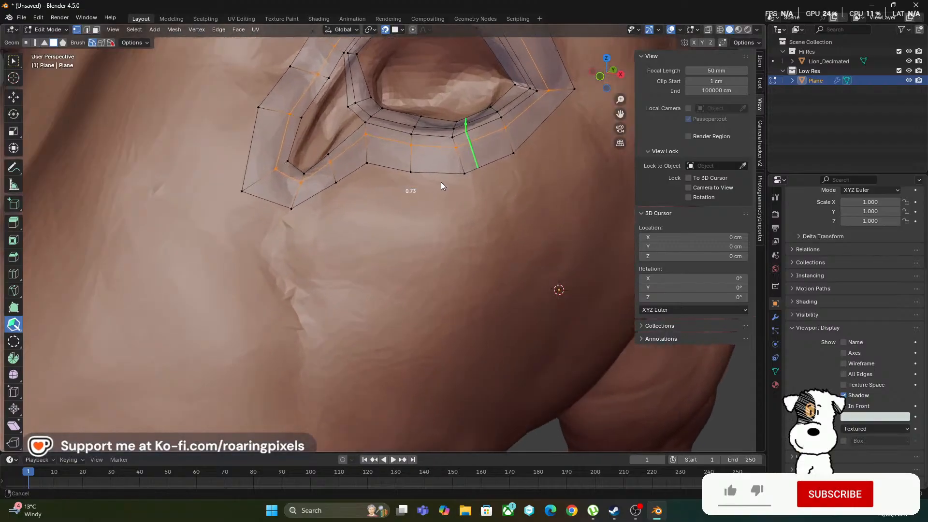
scroll(437, 186, "down", 5)
scroll(440, 195, "up", 1)
middle_click_drag(433, 238, 459, 241)
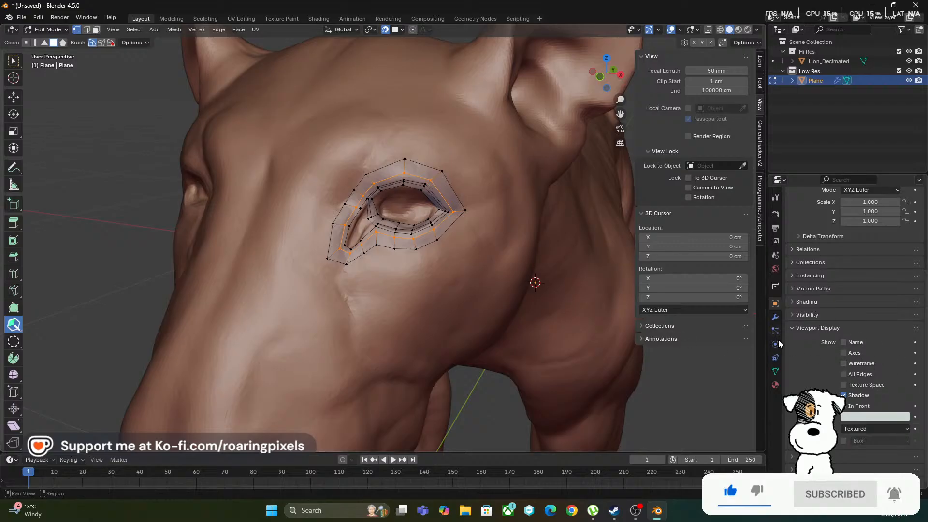
Raise the Retopology overlay offset to 25 cm and check the eye mesh in Object Mode
left_click(775, 382)
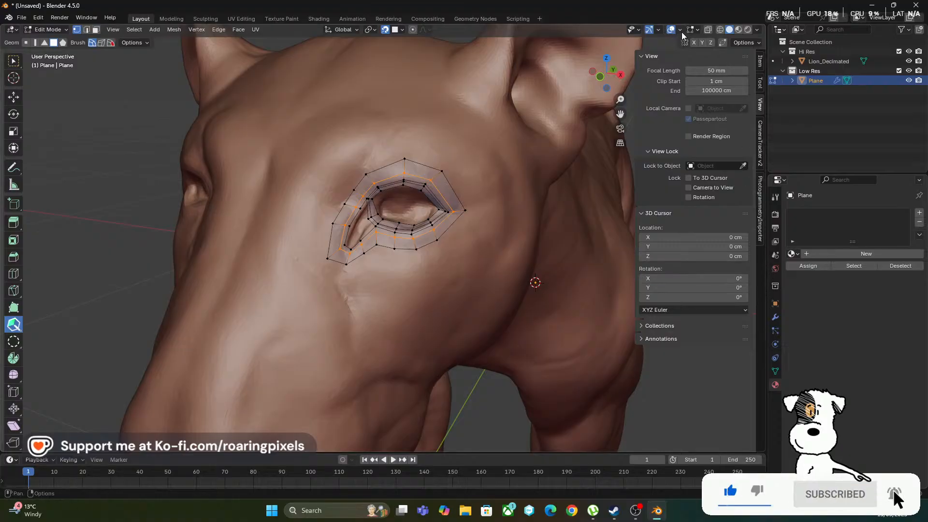
left_click(697, 30)
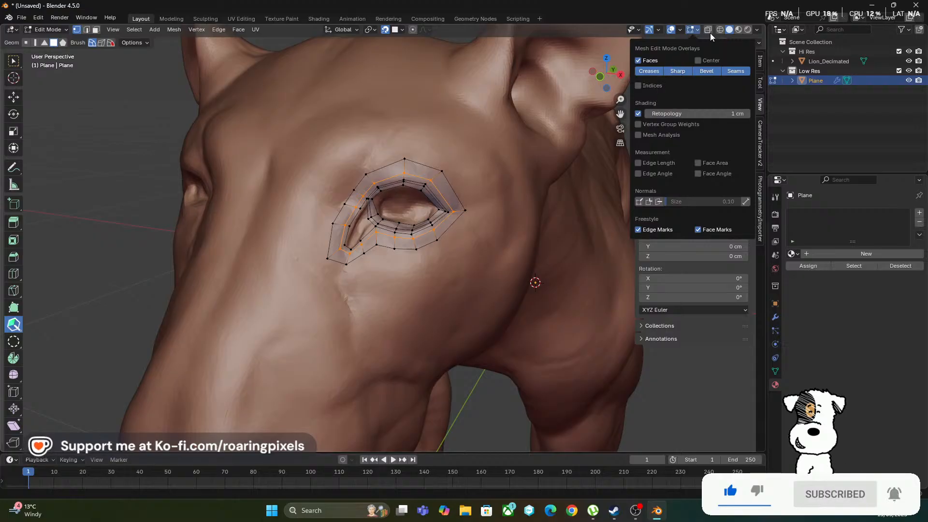
left_click(679, 31)
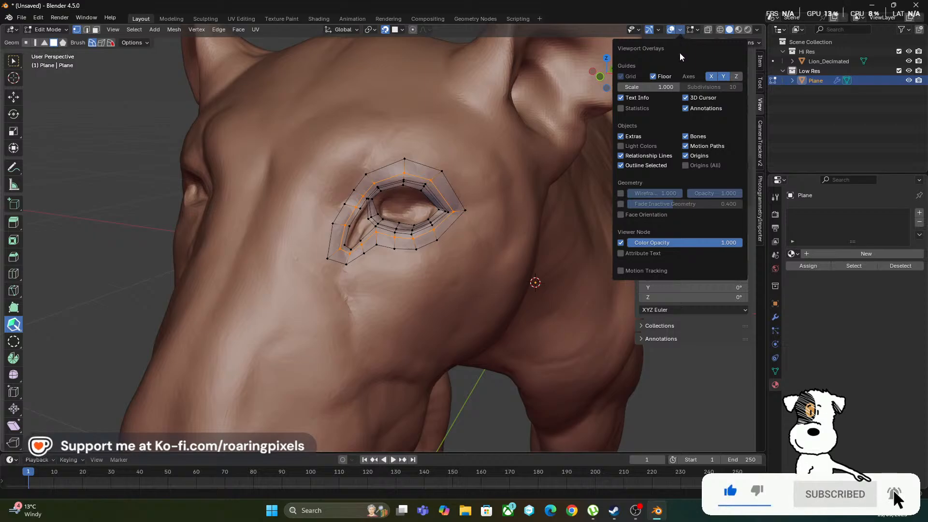
left_click(698, 30)
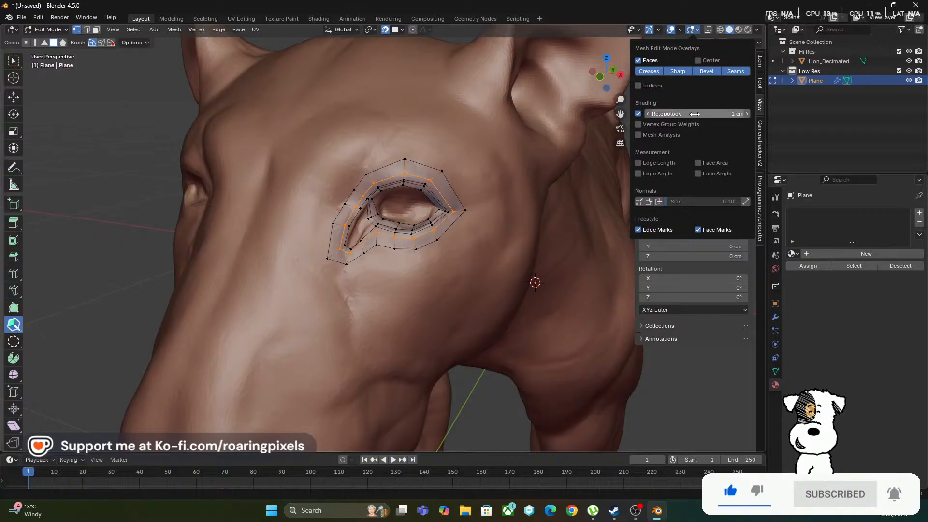
left_click_drag(694, 114, 657, 108)
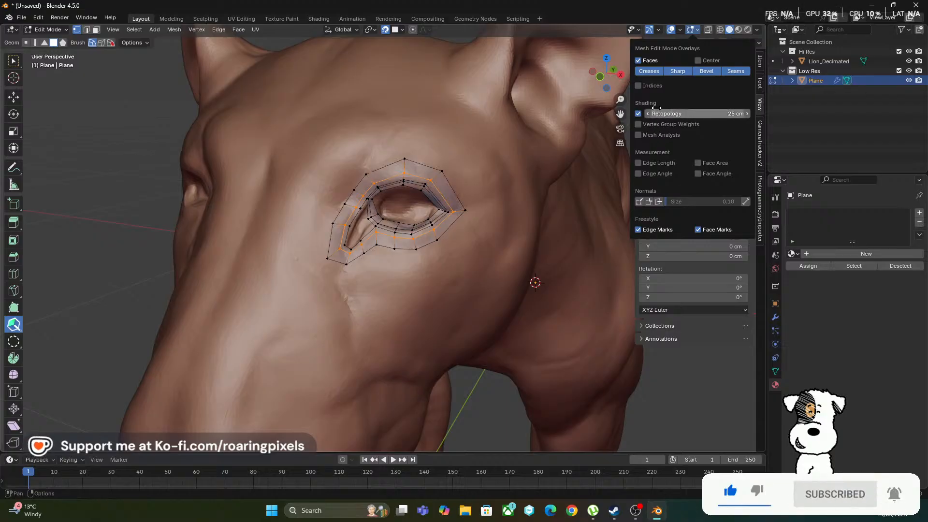
left_click(62, 32)
left_click(60, 42)
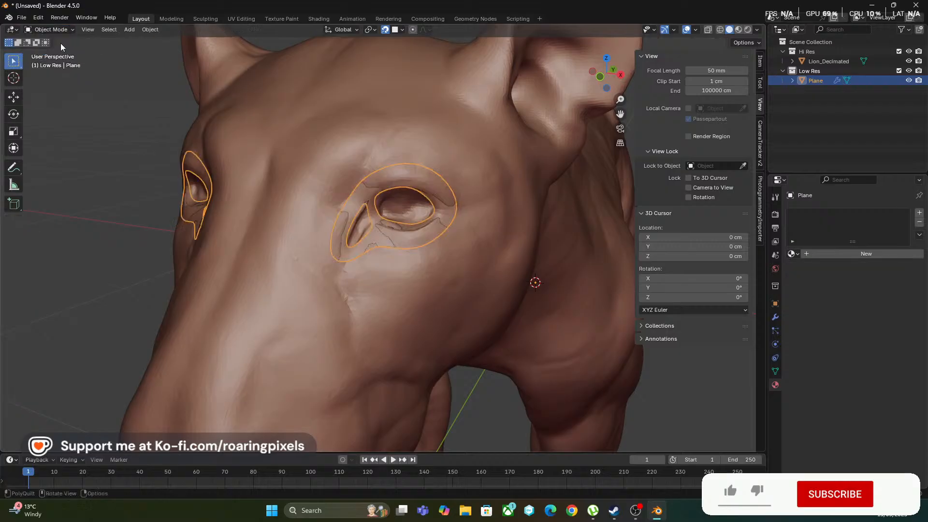
middle_click_drag(59, 42, 578, 33)
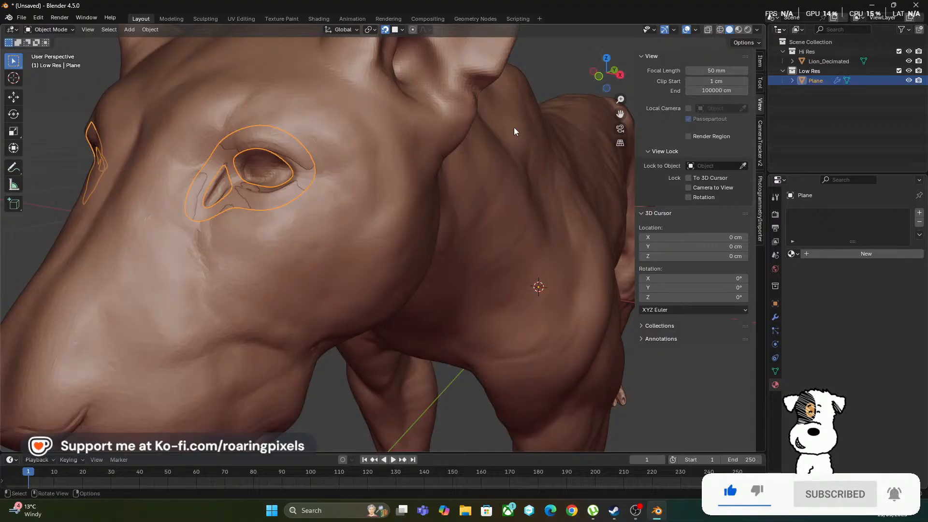
Return to Edit Mode and set the Retopology overlay offset to 1 cm
key("Tab")
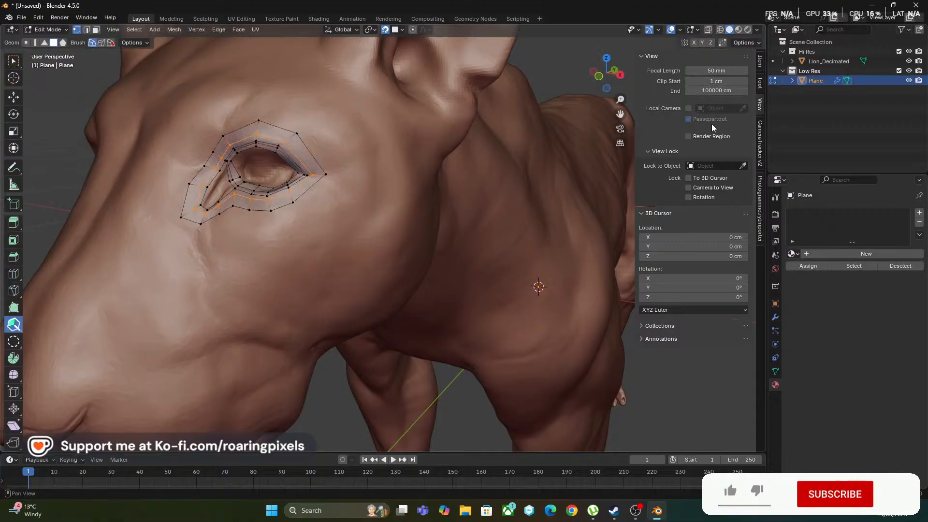
left_click(757, 31)
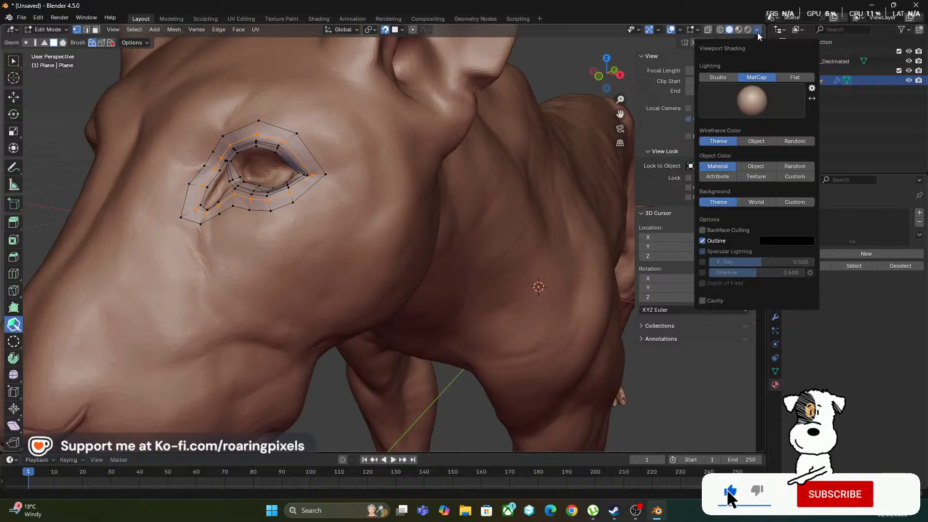
left_click(696, 31)
left_click(709, 112)
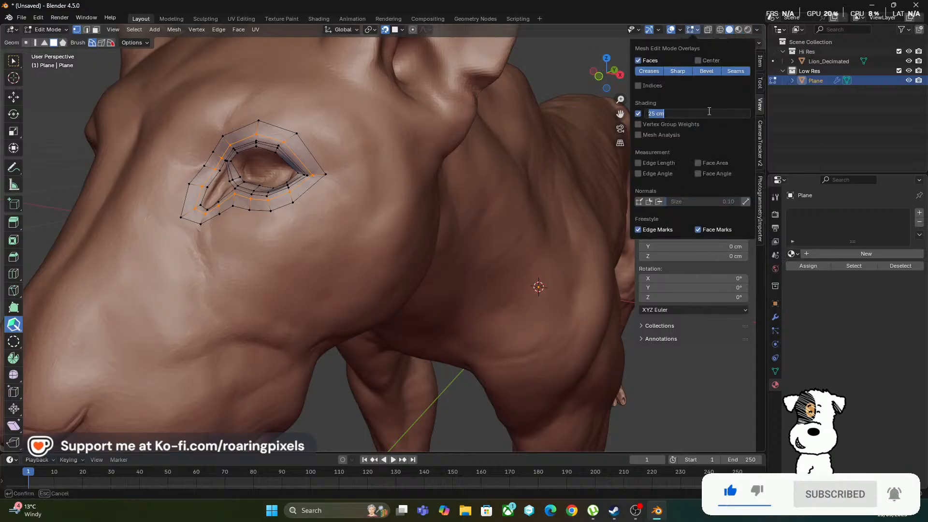
type("1")
key("Return")
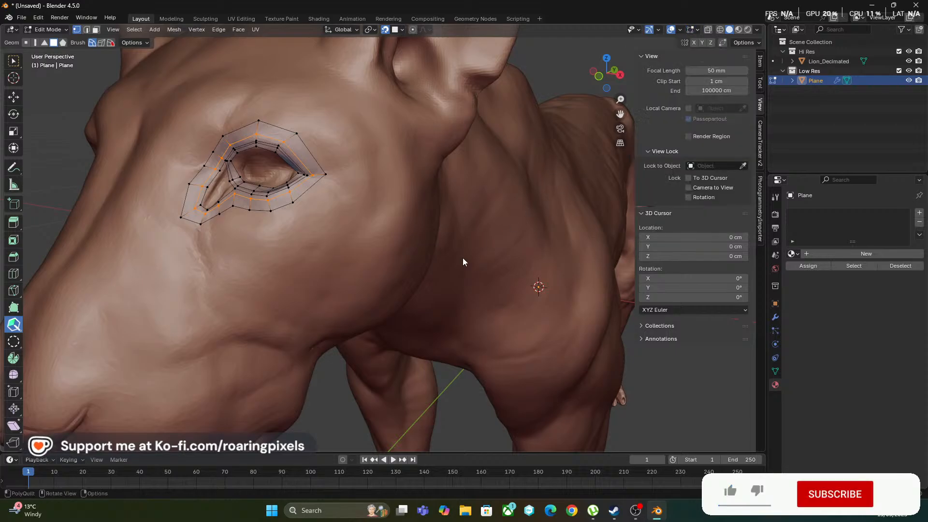
Adjust the middle edge loop's vertices beside the tear duct to even out the spacing down to its lower corner
middle_click_drag(296, 222, 414, 282)
middle_click_drag(304, 269, 246, 302, "ctrl")
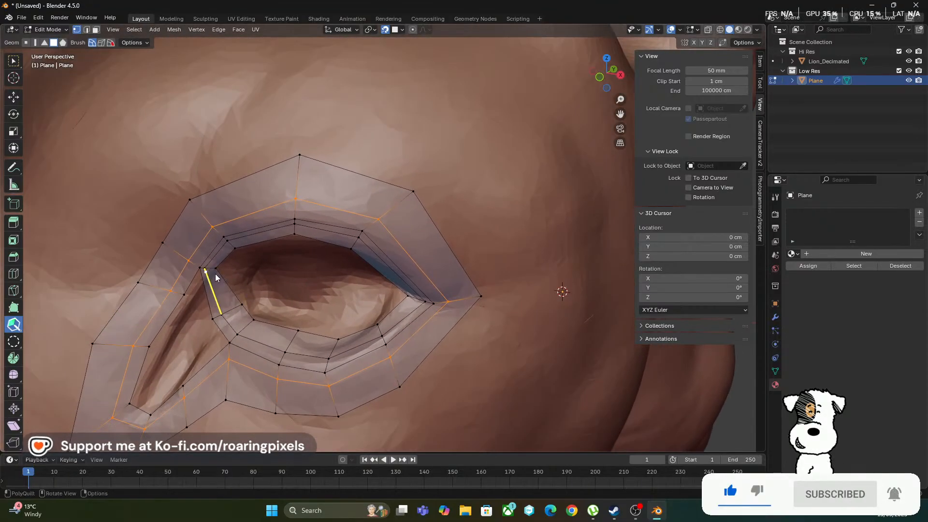
left_click_drag(215, 274, 214, 279)
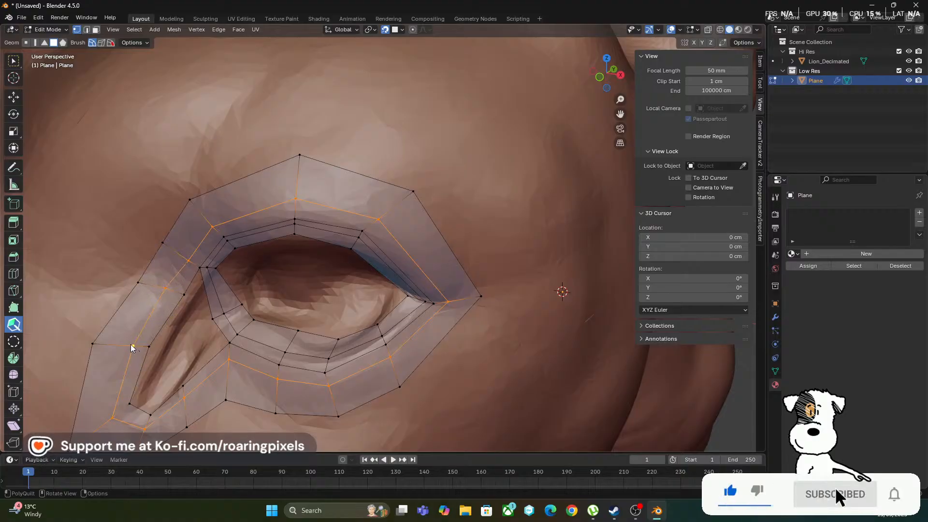
left_click_drag(129, 348, 121, 346)
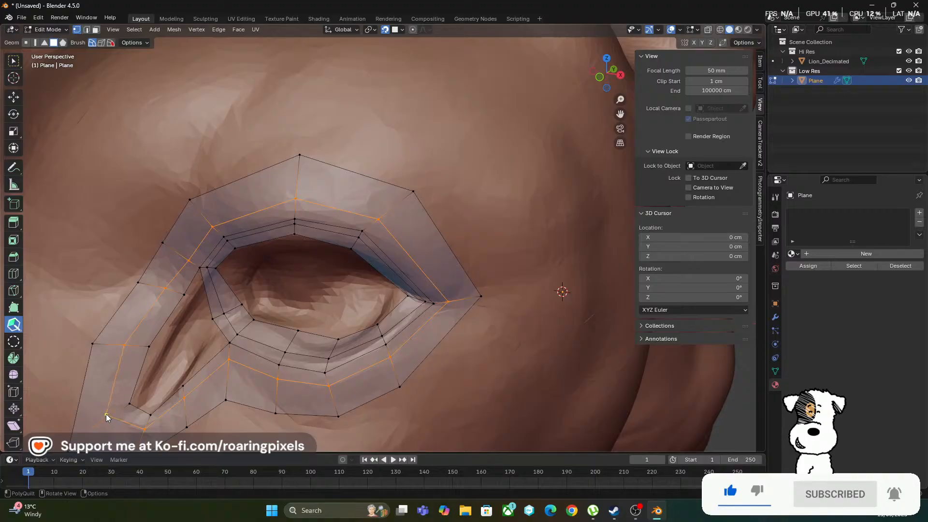
left_click_drag(106, 414, 103, 416)
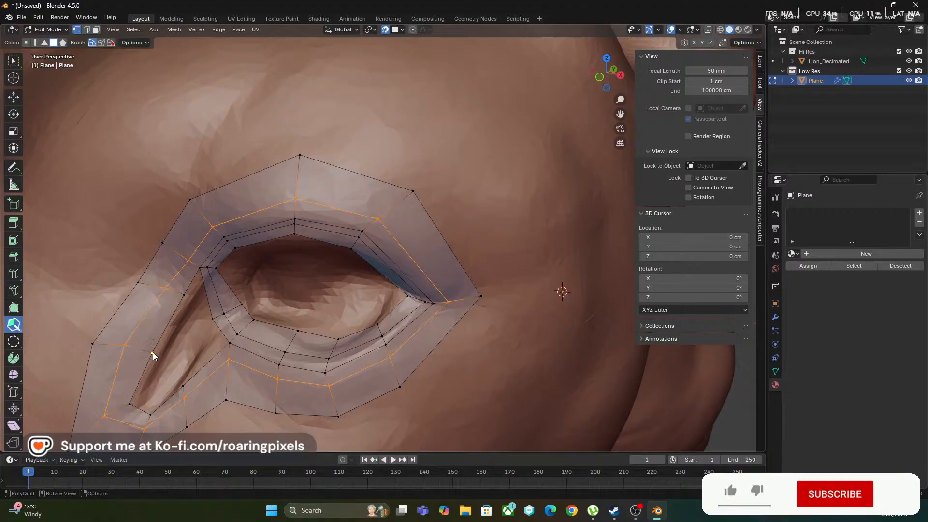
left_click_drag(125, 346, 133, 346)
Add an edge cut at the tear duct's lower corner and extend an inner strip of faces along its upper side with PolyQuilt
left_click_drag(208, 307, 196, 331)
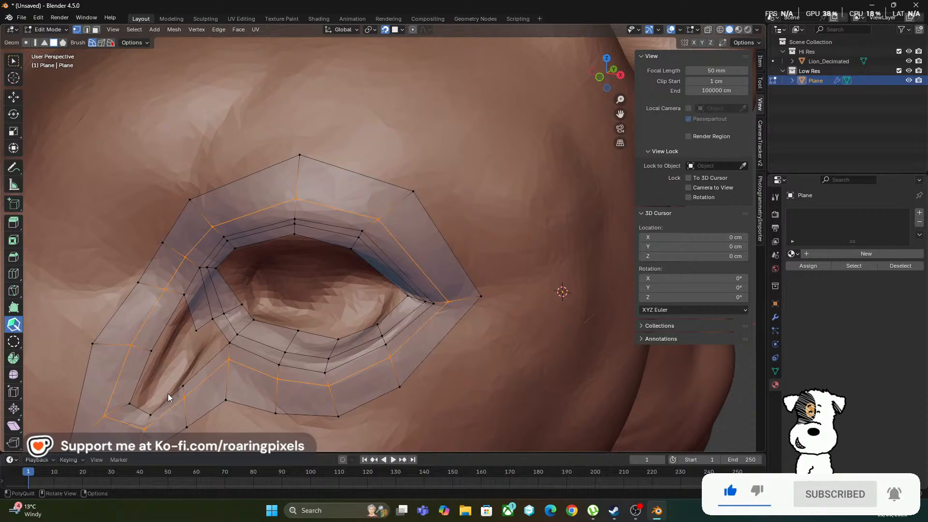
left_click(127, 428)
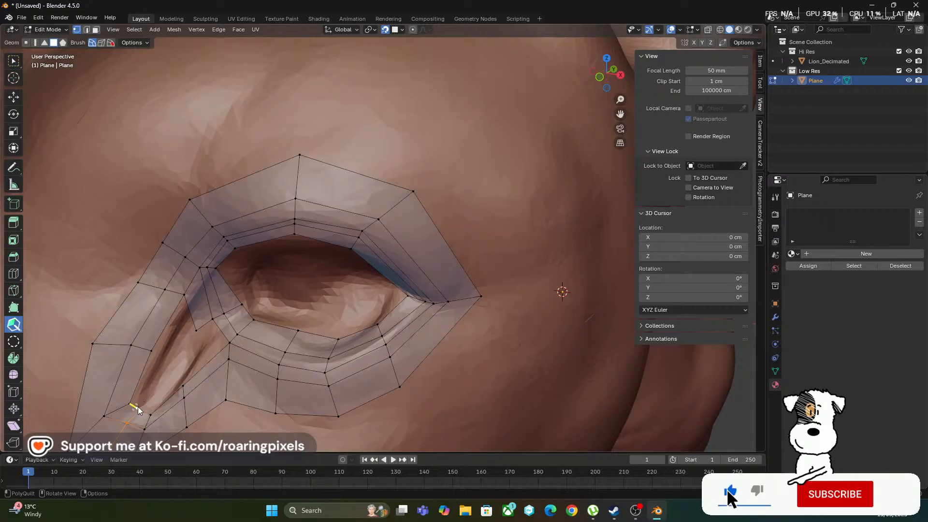
left_click_drag(138, 407, 159, 352)
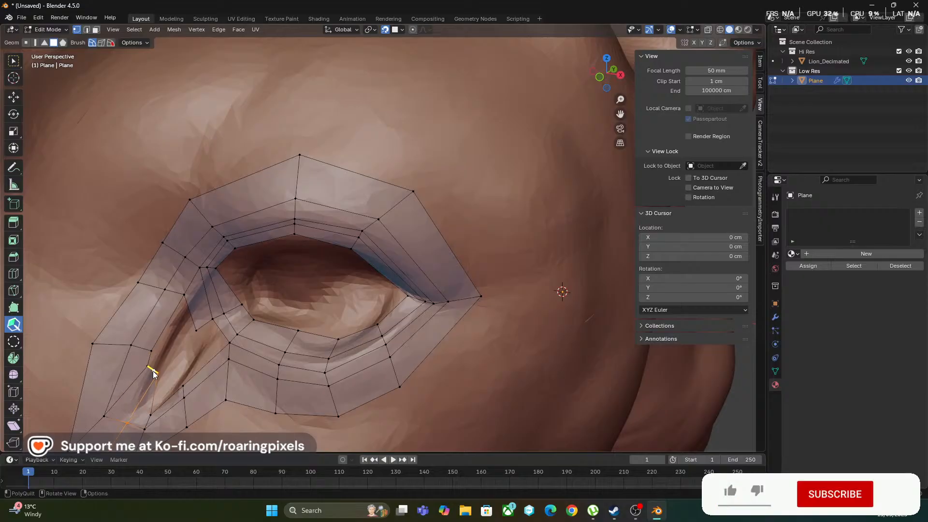
left_click_drag(135, 407, 189, 315)
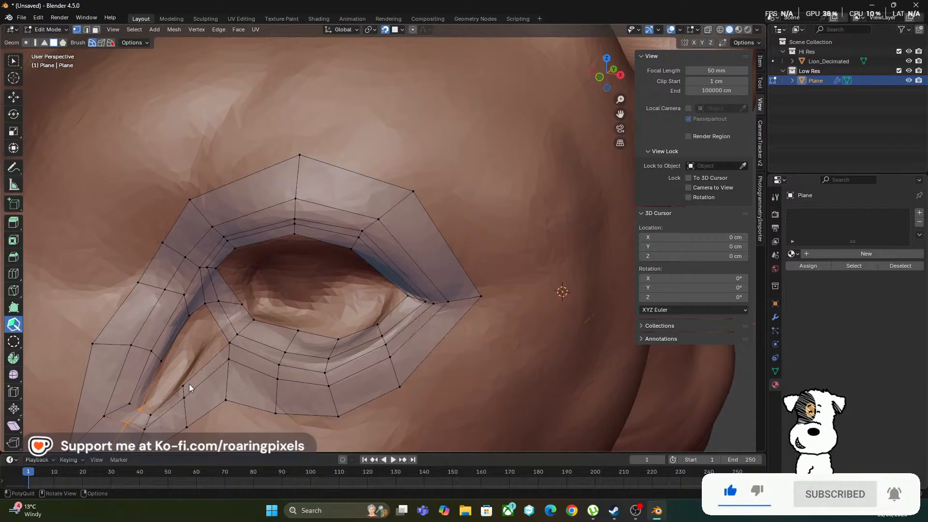
Extend an inner strip of quads along the tear duct's lower side toward the eye, adding an edge cut through the surrounding rows
left_click_drag(167, 383, 181, 383)
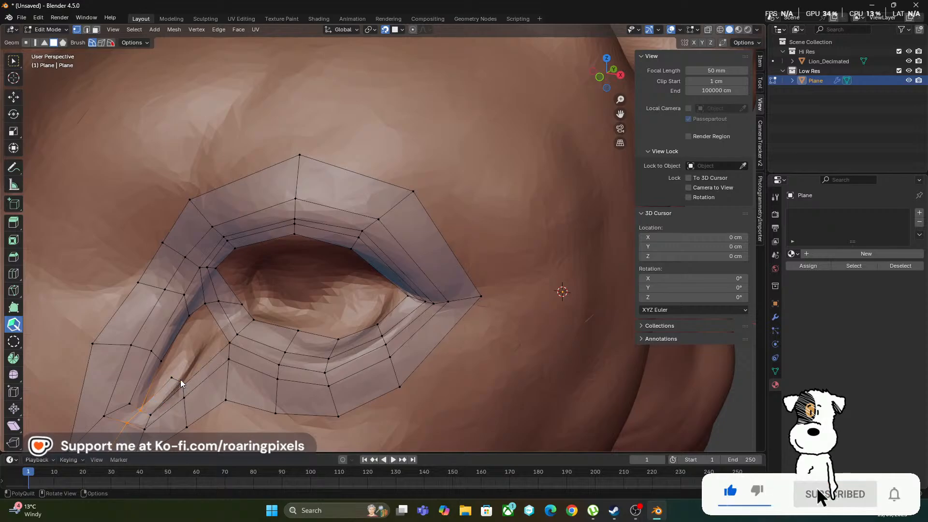
left_click_drag(178, 380, 202, 349)
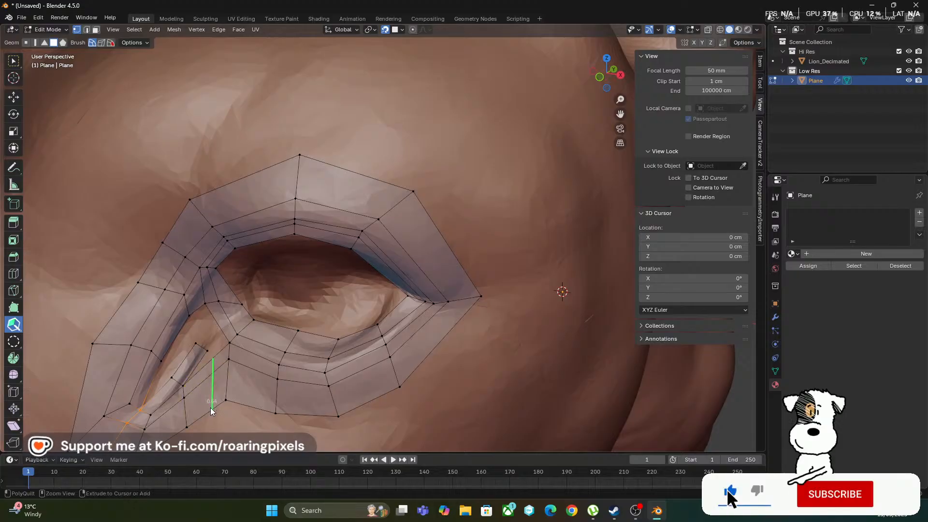
left_click_drag(211, 411, 212, 360)
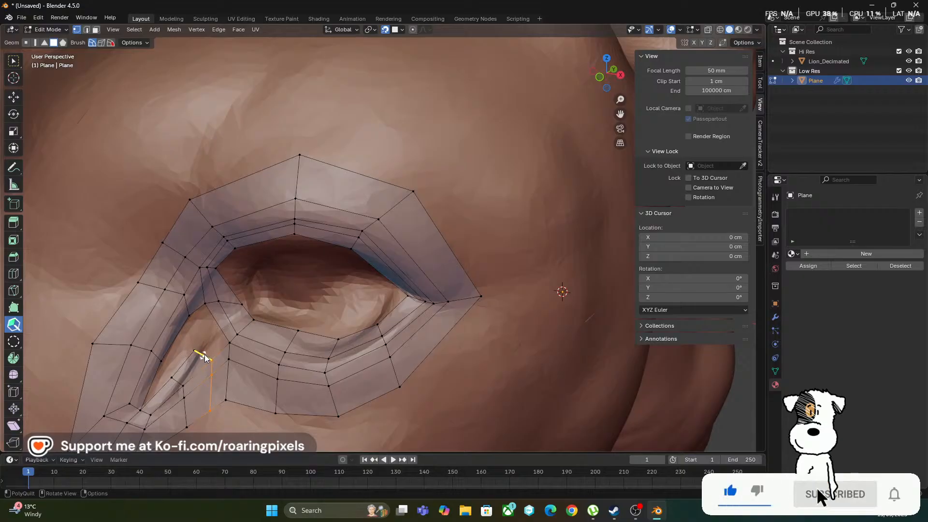
left_click_drag(201, 355, 205, 337)
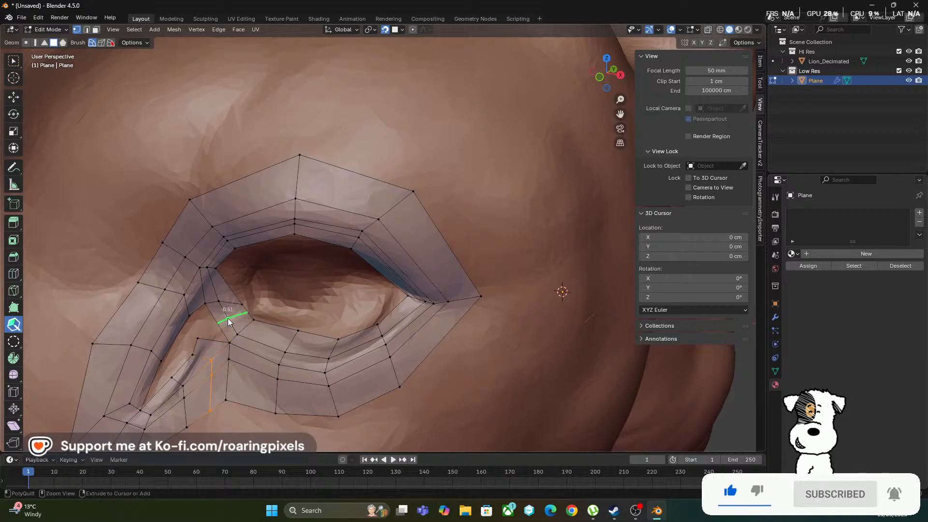
Insert an edge cut at the eye's inner corner and reposition the nearby vertices to follow the tear duct and eyelid rim
left_click(228, 321)
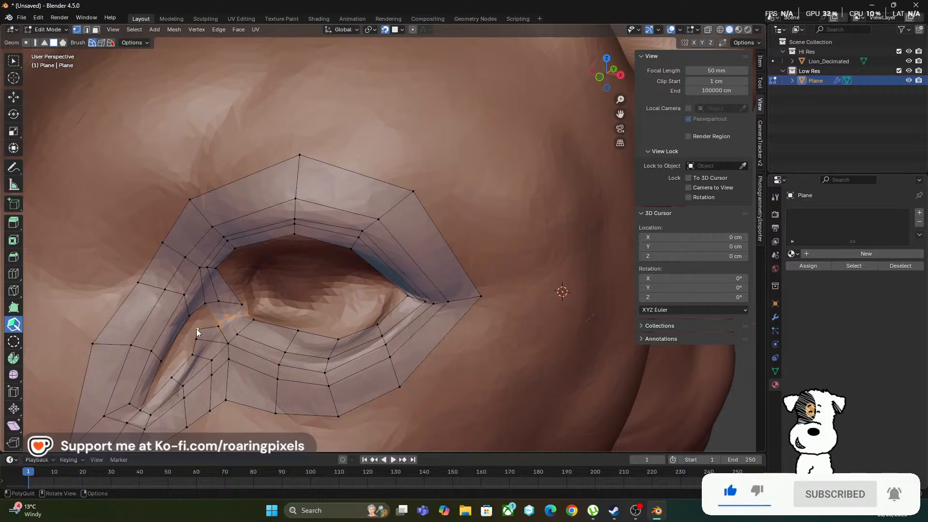
left_click_drag(206, 326, 200, 315)
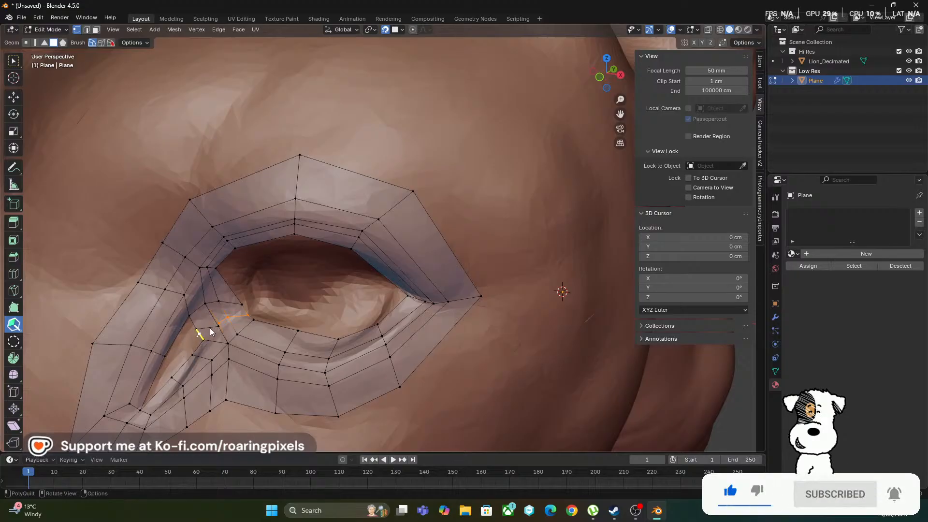
left_click_drag(219, 325, 213, 319)
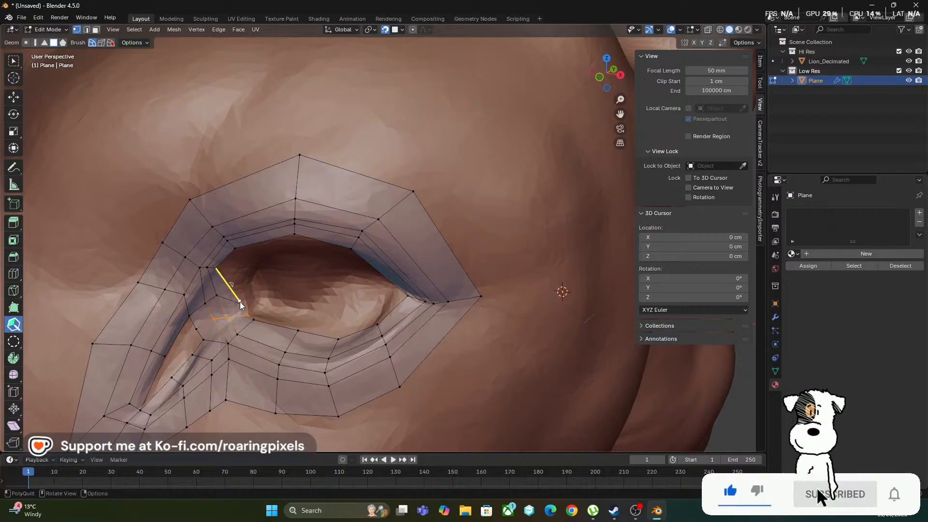
left_click_drag(241, 304, 234, 297)
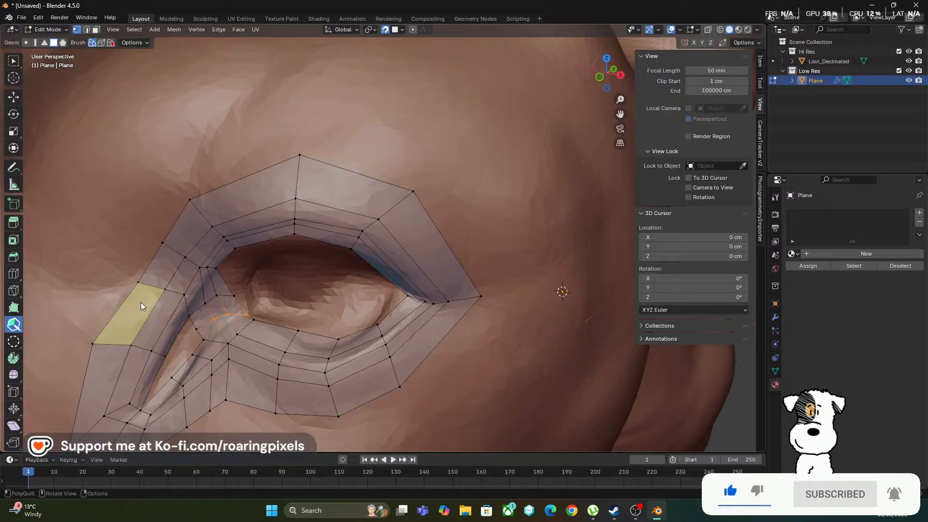
scroll(164, 274, "down", 10)
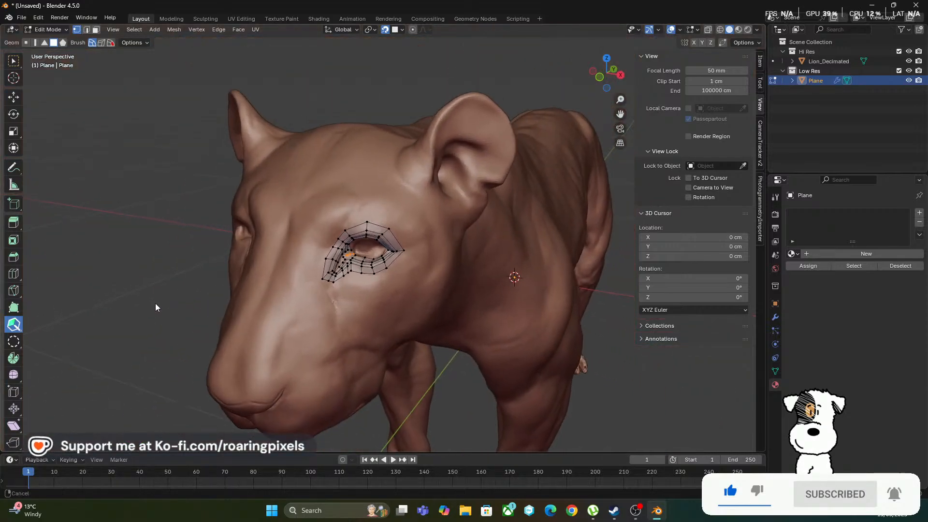
Examine the eye and tear duct mesh from a wider view of the head and up close
mouse_move(254, 254)
middle_mouse_down("ctrl")
mouse_move(285, 206)
mouse_move(248, 242)
middle_mouse_up("ctrl")
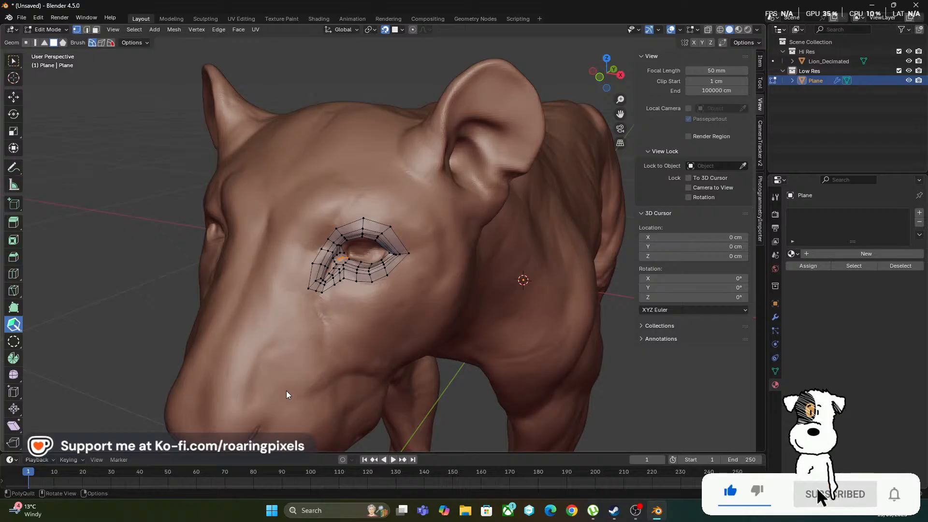
scroll(297, 340, "down", 1)
middle_click_drag(297, 344, 284, 409)
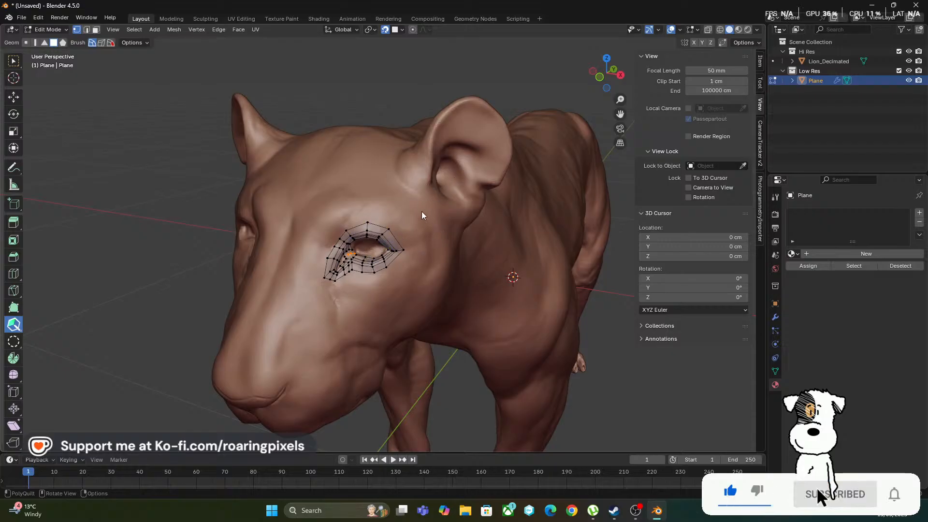
scroll(391, 257, "up", 3)
scroll(390, 257, "up", 4)
scroll(400, 241, "down", 2)
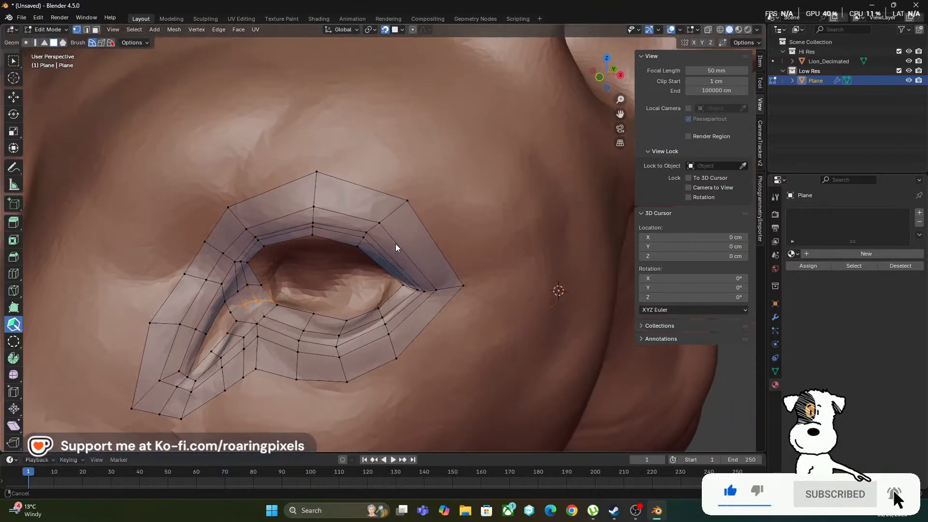
scroll(244, 307, "up", 2)
scroll(240, 319, "down", 1)
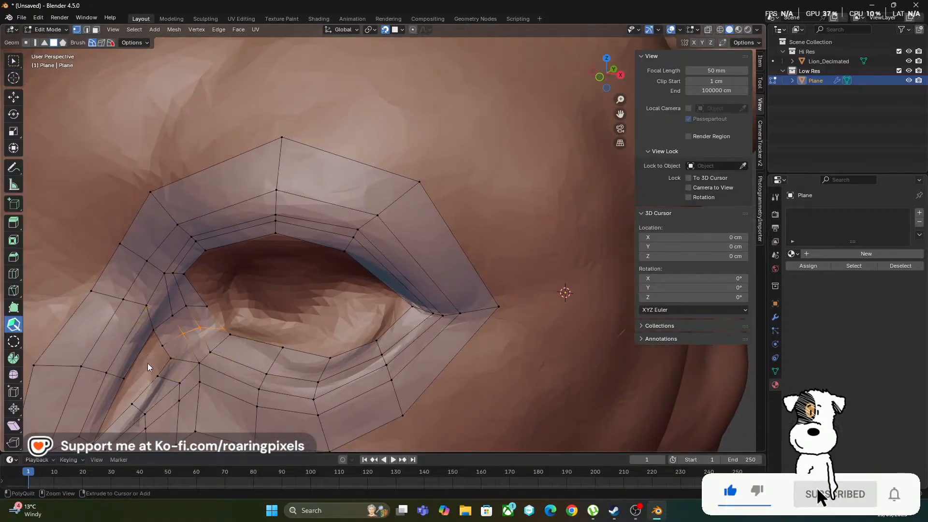
Insert an edge cut across the rows of faces along the tear duct's upper side
scroll(147, 363, "down", 2)
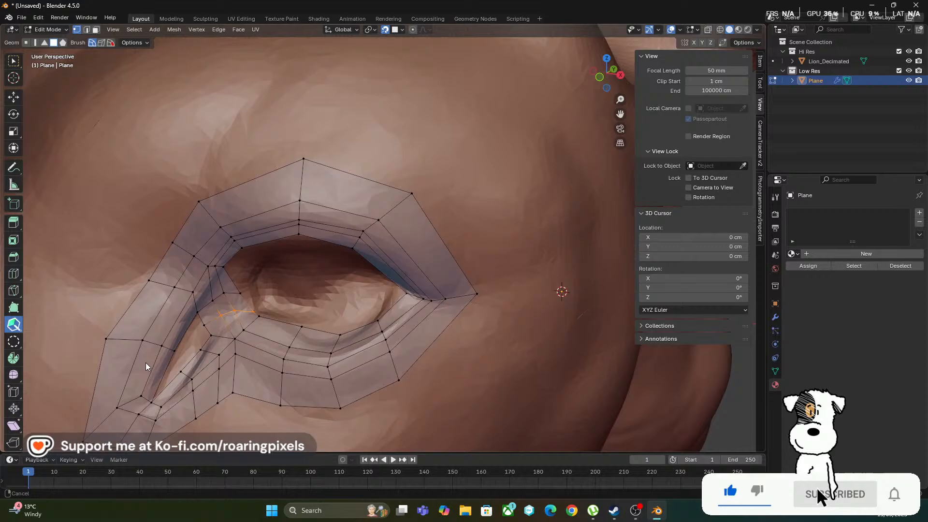
left_click(157, 309)
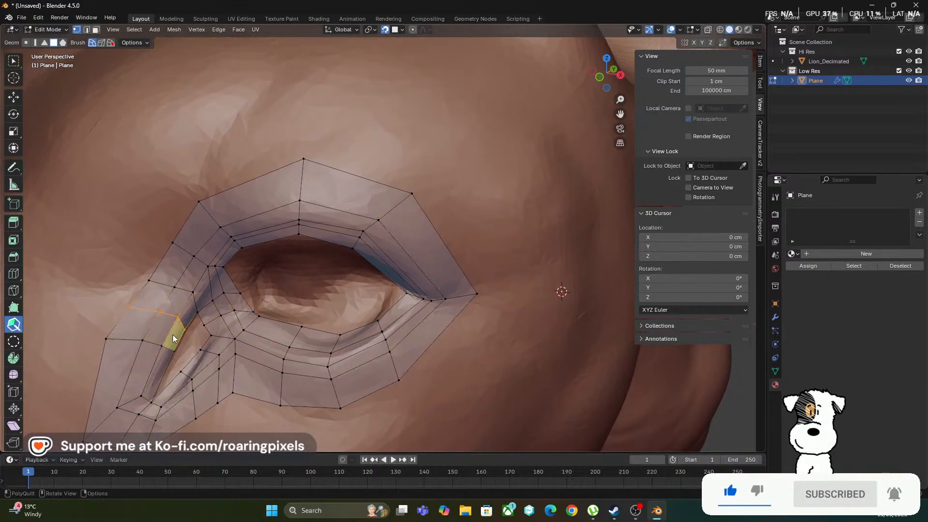
scroll(175, 329, "up", 3)
scroll(161, 333, "down", 3)
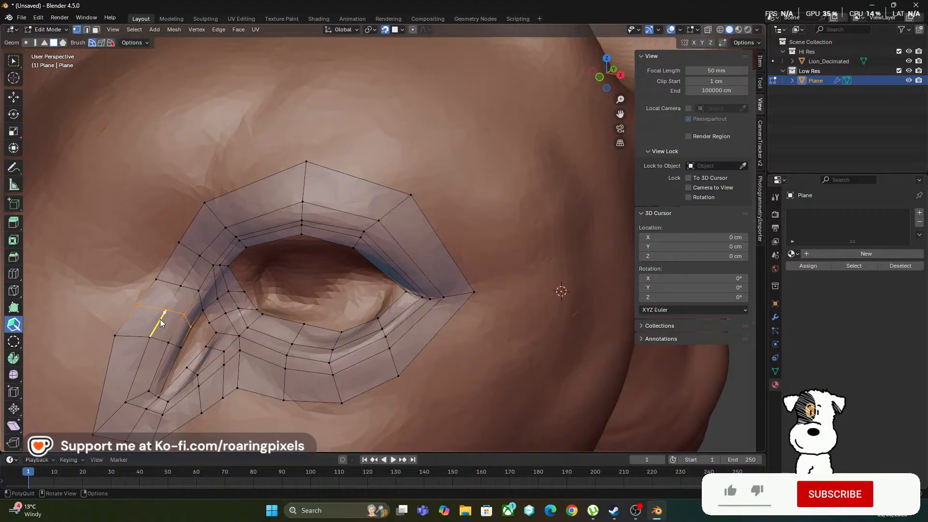
scroll(152, 339, "up", 3)
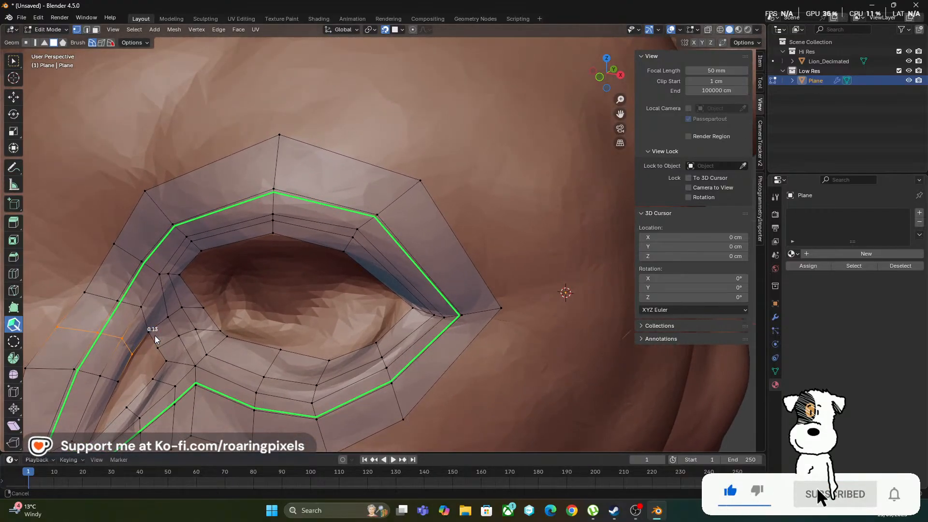
right_click(156, 336)
scroll(158, 339, "down", 1)
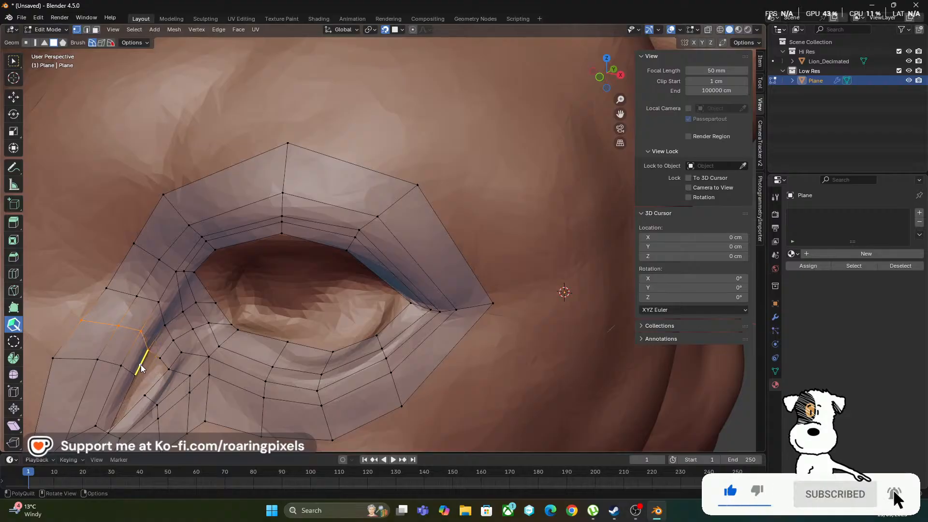
Extend the tear duct's upper inner edge into its opening and fill the gap to the lower side with faces down to the corner
left_click_drag(142, 366, 153, 371)
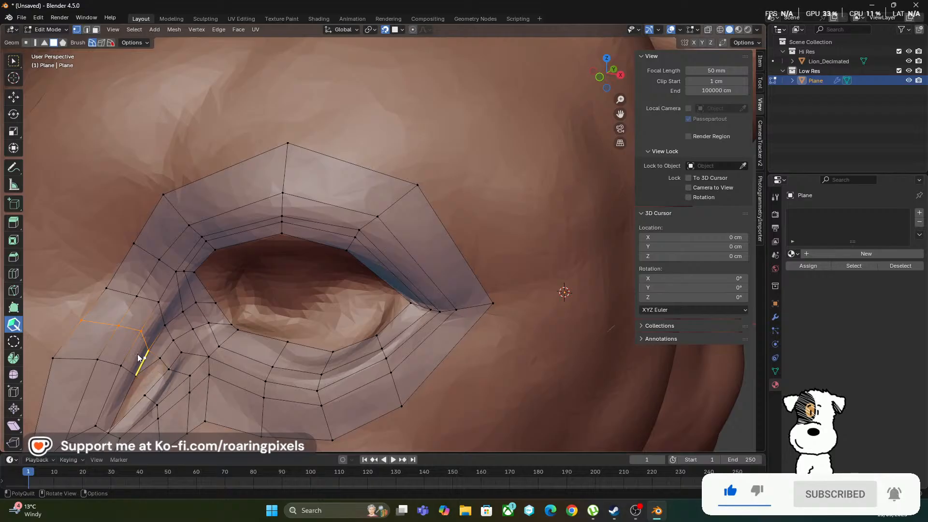
scroll(144, 367, "up", 4)
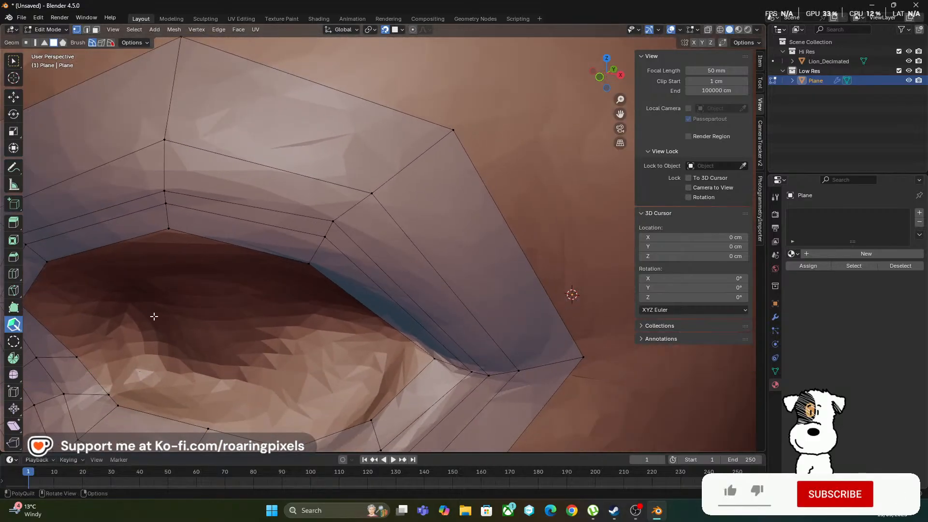
mouse_move(152, 305)
middle_mouse_down("shift")
mouse_move(192, 239)
mouse_move(175, 270)
middle_mouse_up("shift")
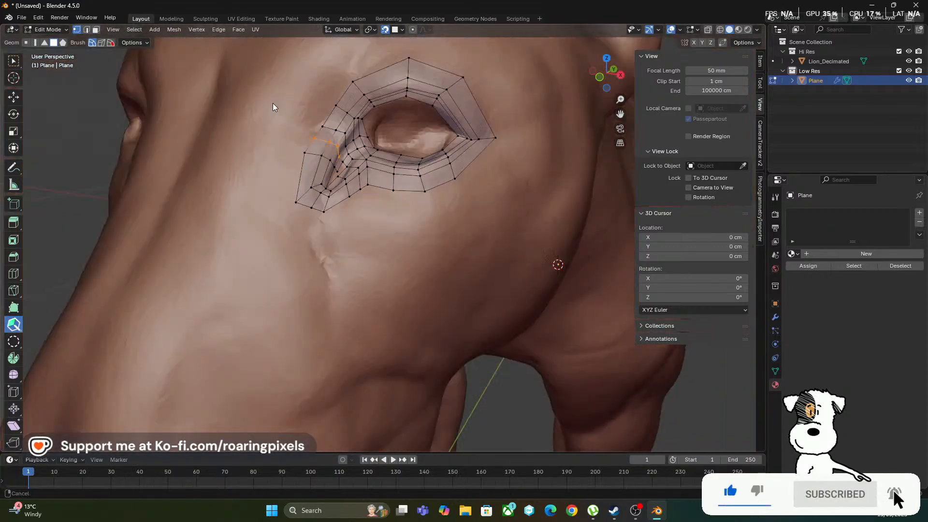
scroll(274, 103, "down", 1)
scroll(279, 100, "up", 8)
scroll(278, 99, "down", 2)
middle_click_drag(273, 107, 260, 133, "shift")
scroll(285, 251, "down", 1)
scroll(285, 249, "up", 8)
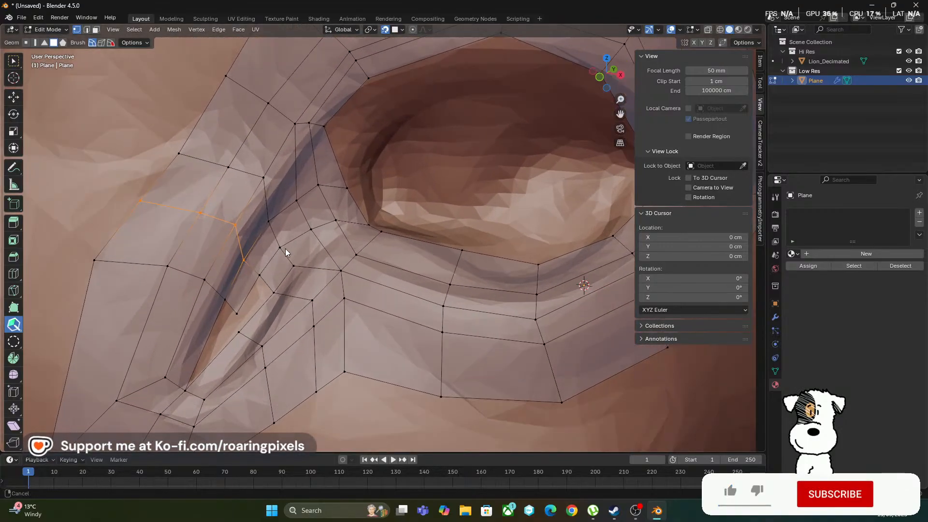
scroll(285, 252, "down", 1)
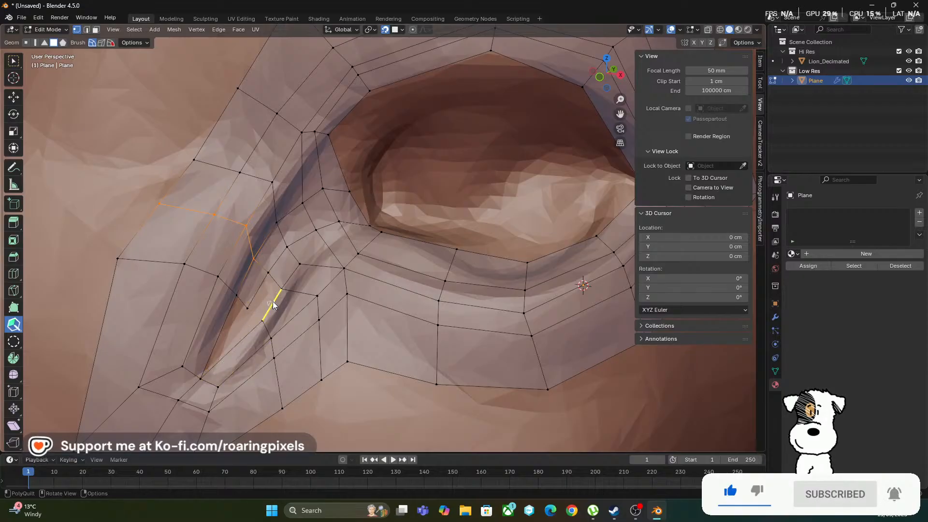
left_click(259, 290)
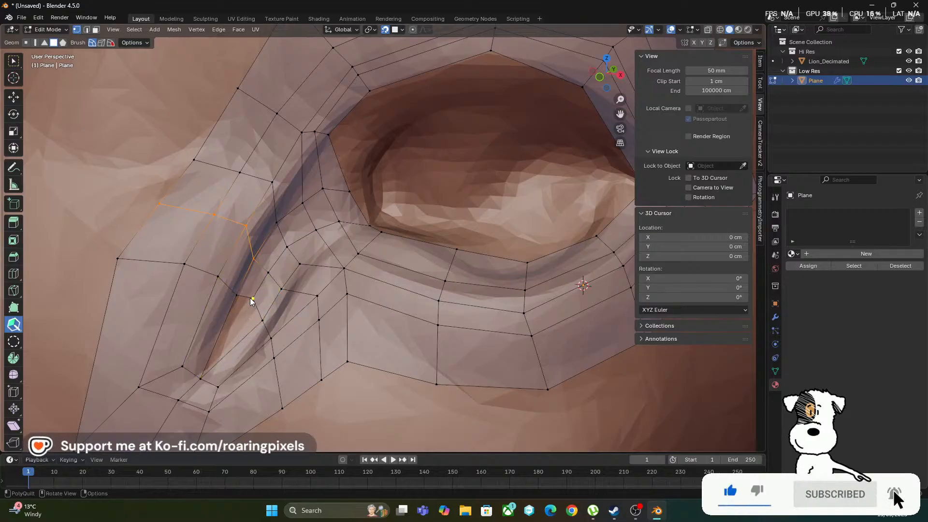
left_click_drag(242, 297, 237, 346)
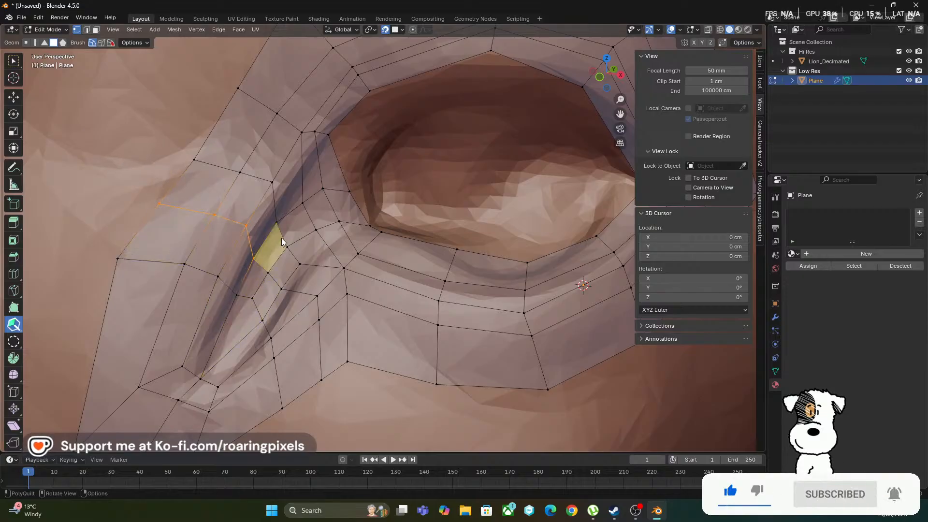
Smooth the vertices along the tear duct with the PolyQuilt brush to even out their spacing down to the lower corner
scroll(310, 182, "down", 6)
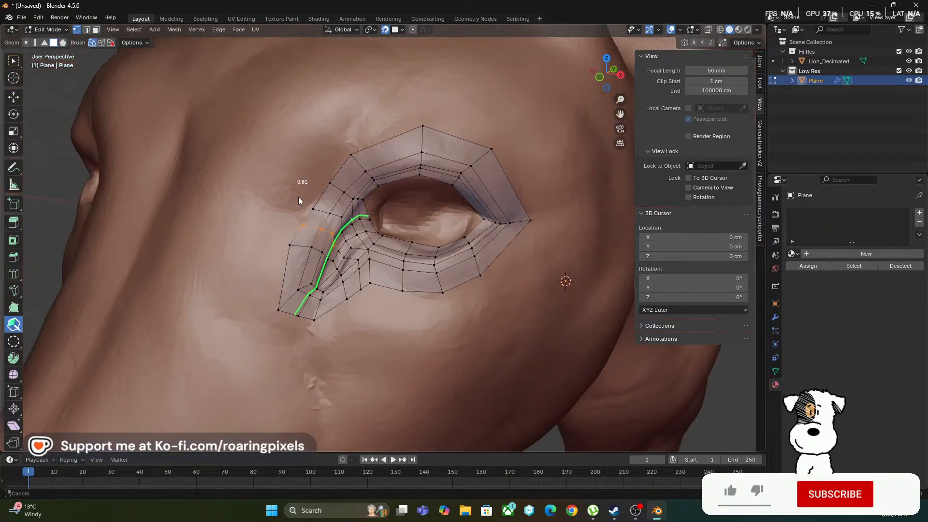
scroll(299, 196, "up", 3)
scroll(307, 193, "up", 3)
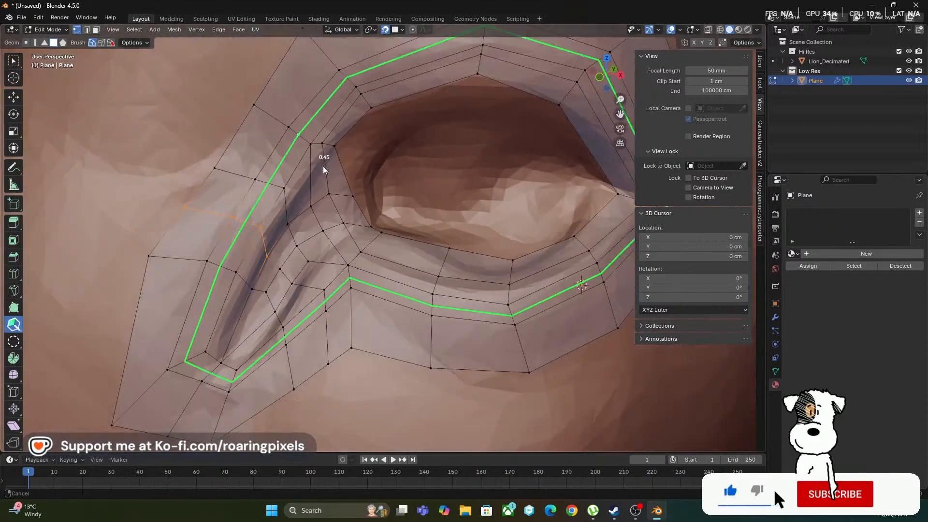
scroll(304, 174, "down", 4)
scroll(303, 167, "up", 5)
scroll(302, 162, "down", 2)
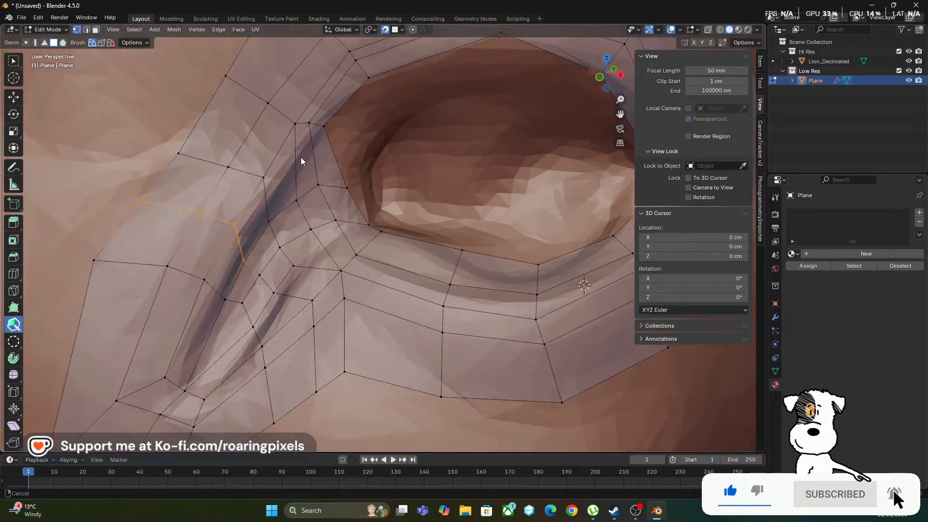
left_click_drag(298, 139, 232, 281, "shift")
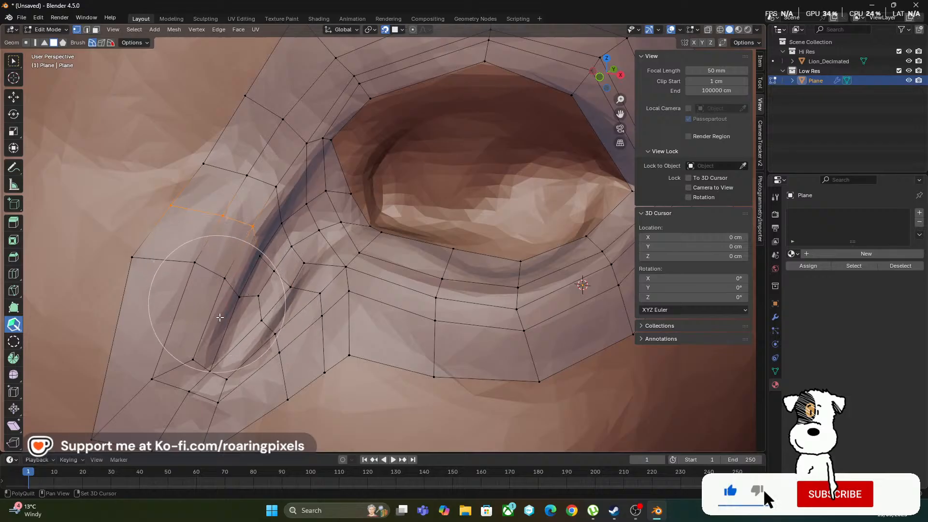
mouse_move(187, 380)
left_mouse_down("shift")
mouse_move(176, 383)
mouse_move(213, 383)
mouse_move(286, 328)
mouse_move(306, 273)
mouse_move(257, 294)
left_mouse_up("shift")
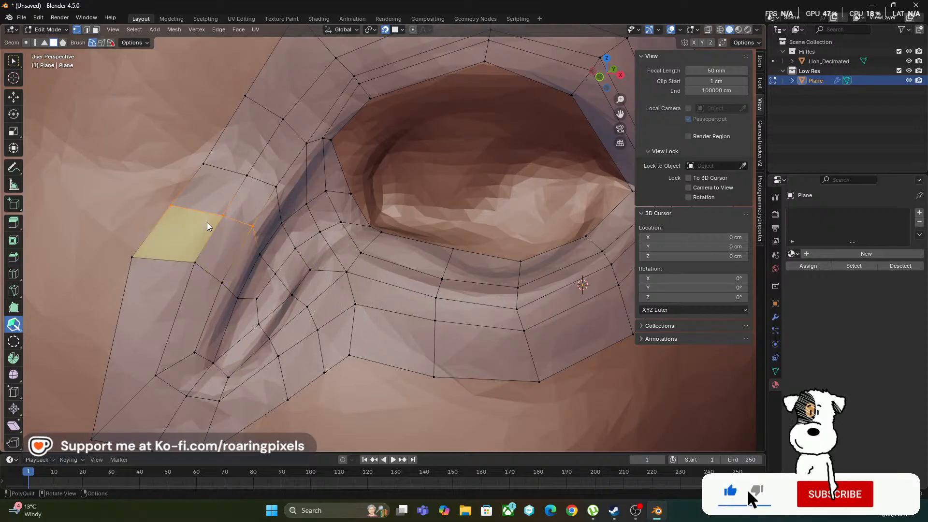
Smooth the edge loops along the upper eyelid with the PolyQuilt brush to even out their spacing
scroll(255, 264, "down", 4)
scroll(255, 265, "up", 2)
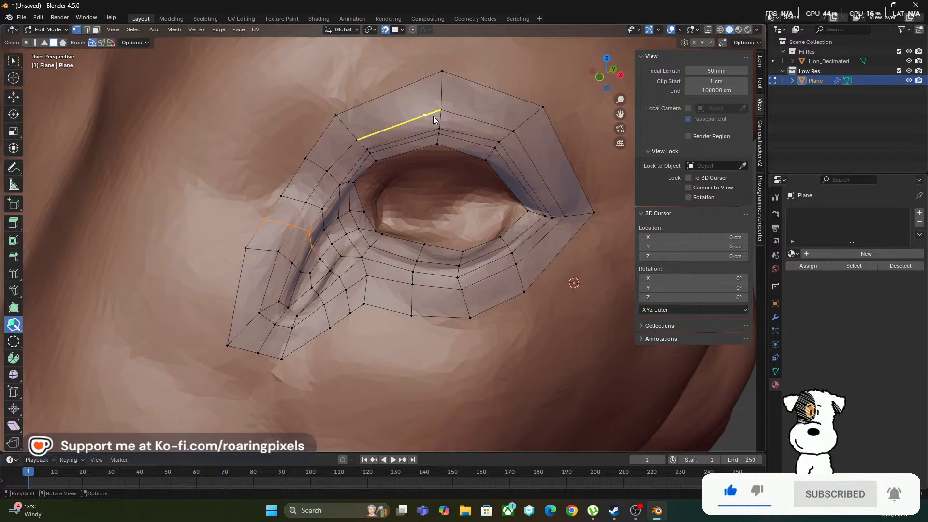
key("shift")
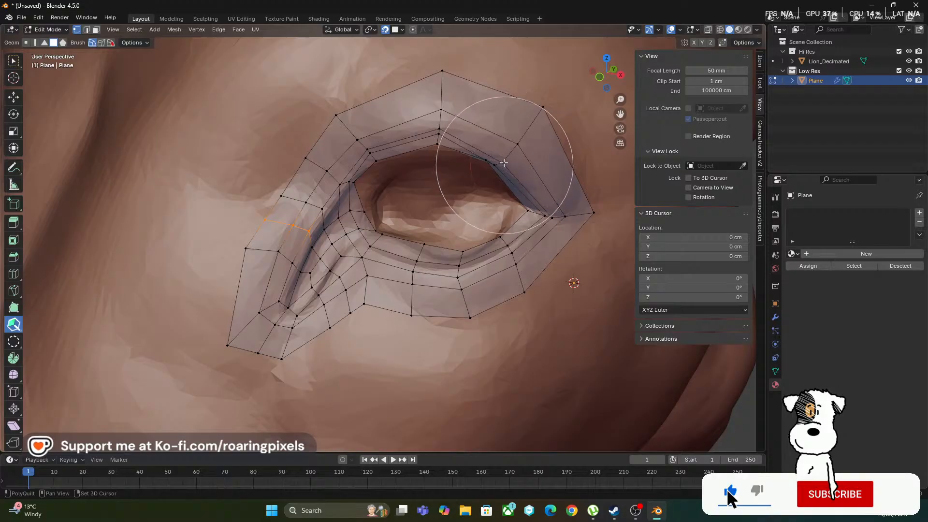
middle_click_drag(401, 175, 405, 195)
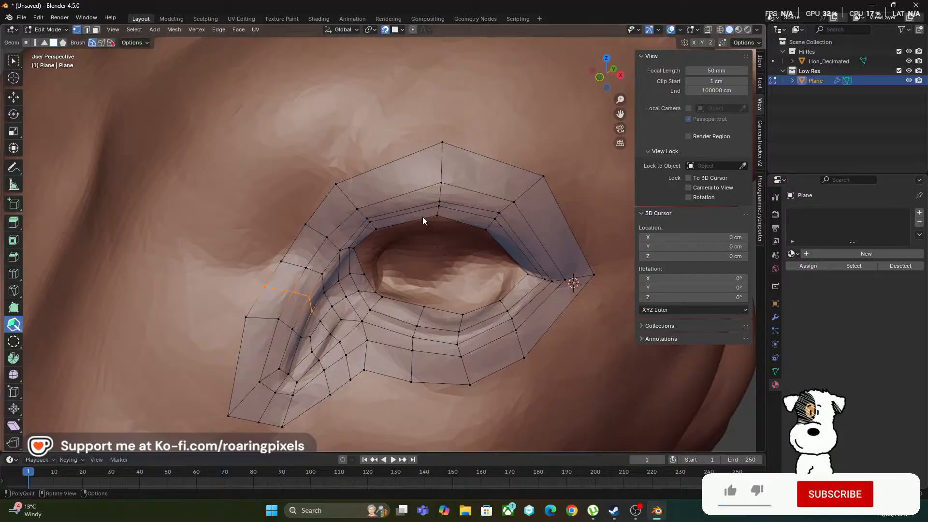
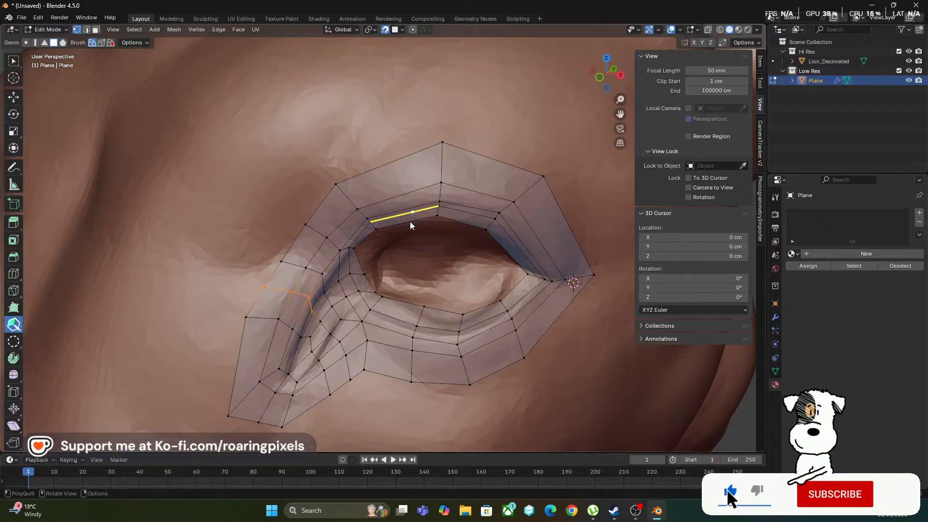
Move the vertices at the eye opening's inner corner and along the upper eyelid rim further into the opening
key("shift")
middle_click_drag(396, 217, 401, 221)
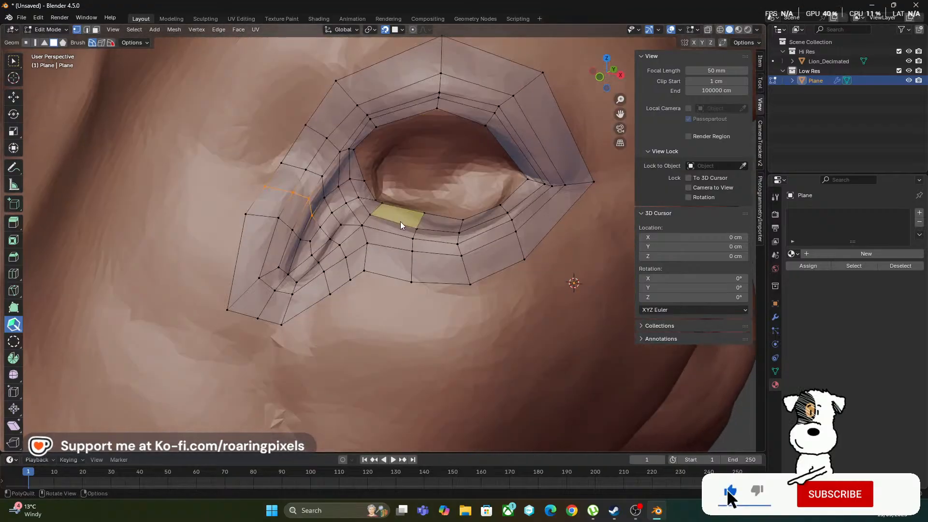
middle_click_drag(333, 128, 349, 124, "ctrl")
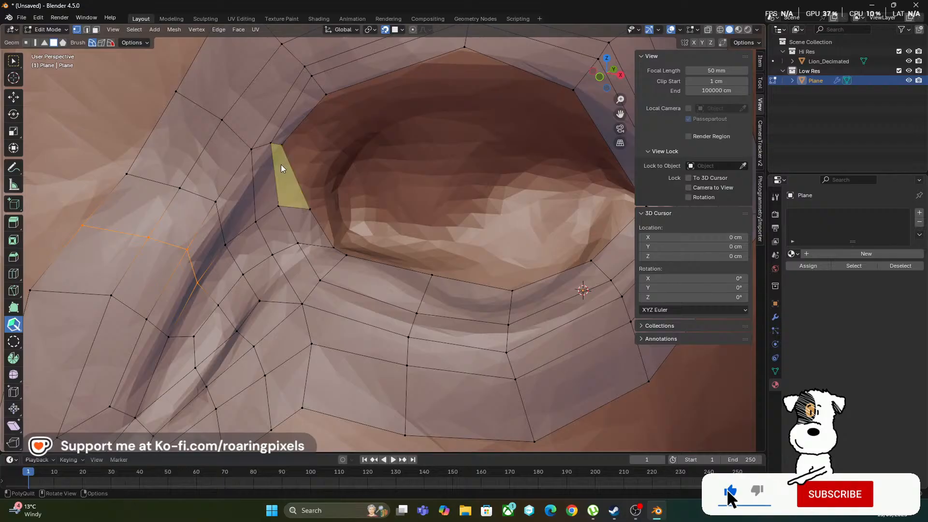
left_click_drag(284, 146, 298, 150)
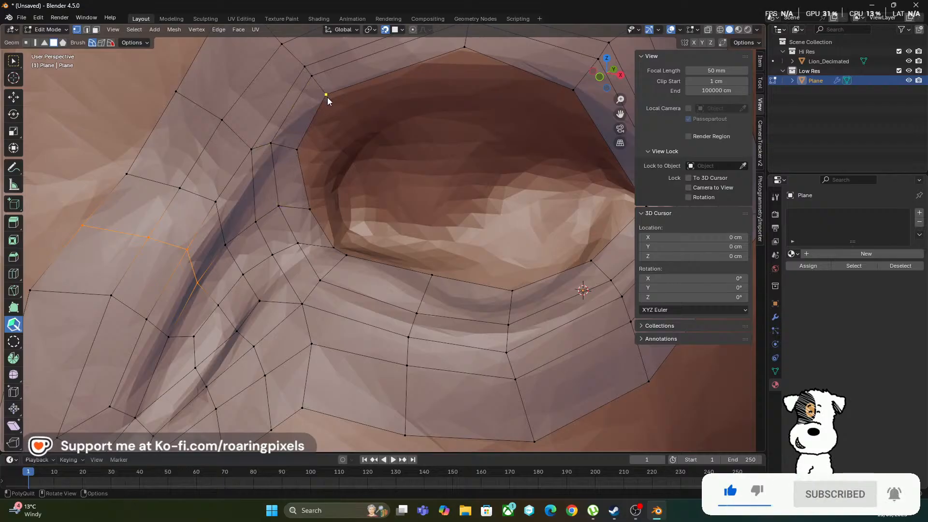
left_click_drag(327, 97, 326, 103)
left_click_drag(463, 49, 468, 60)
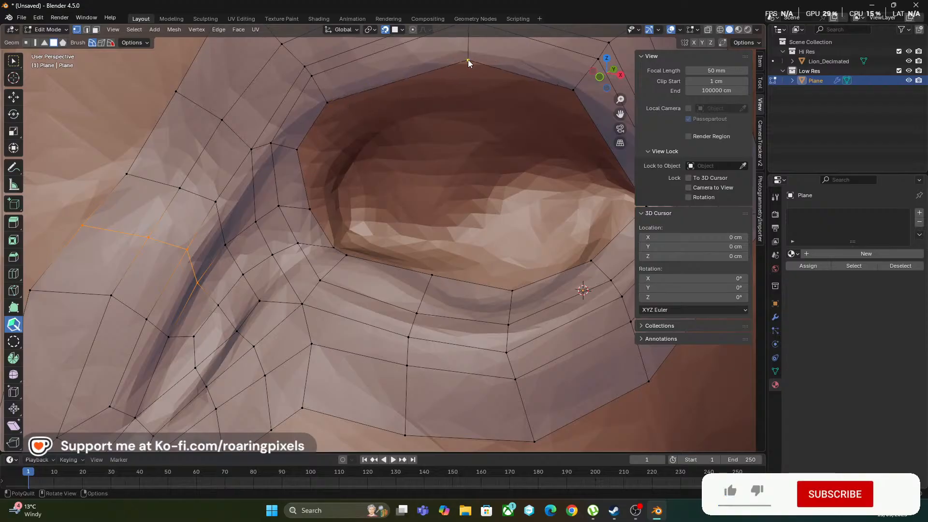
scroll(433, 129, "down", 5)
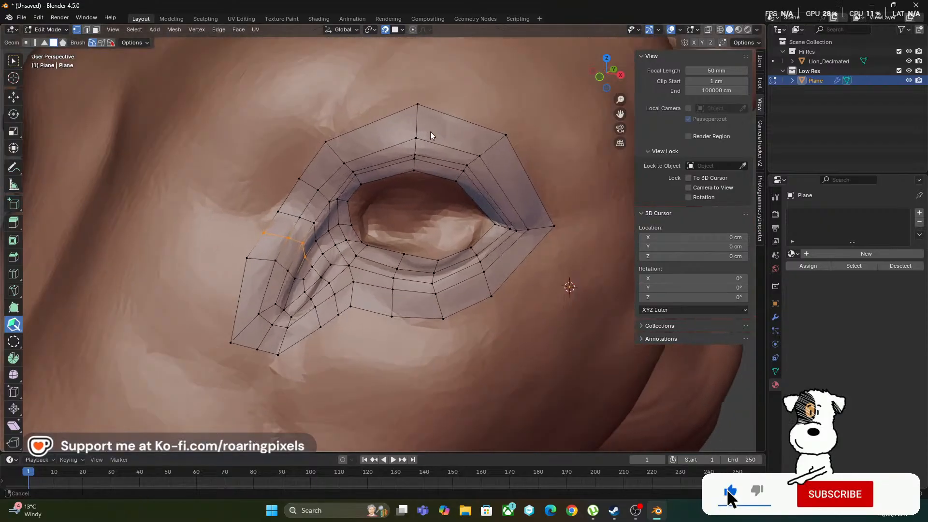
Reposition the outer vertices below the eye outward to even out the face sizes toward the outer corner
middle_click_drag(429, 179, 437, 179)
mouse_move(471, 129)
middle_mouse_down("shift")
mouse_move(440, 135)
mouse_move(435, 147)
middle_mouse_up("shift")
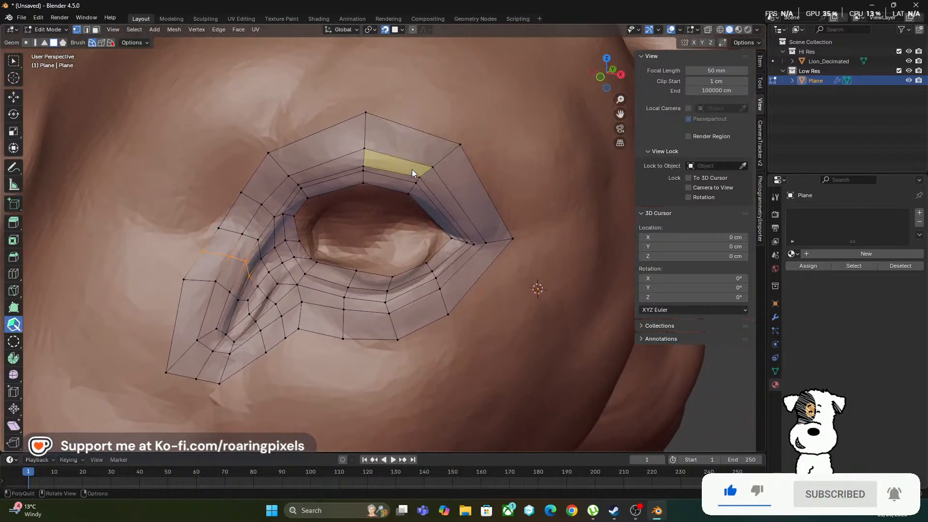
scroll(408, 152, "up", 2)
scroll(414, 161, "down", 1)
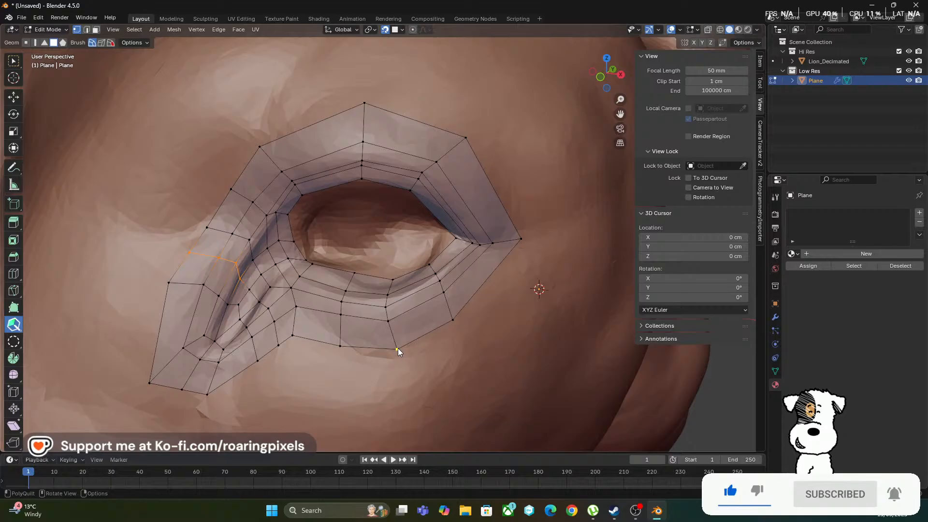
left_click_drag(398, 348, 391, 356)
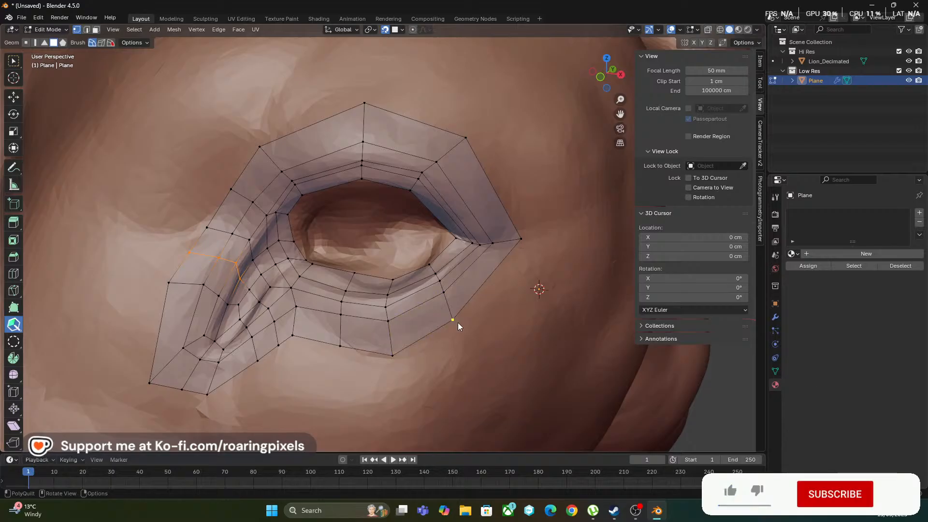
left_click_drag(453, 318, 462, 318)
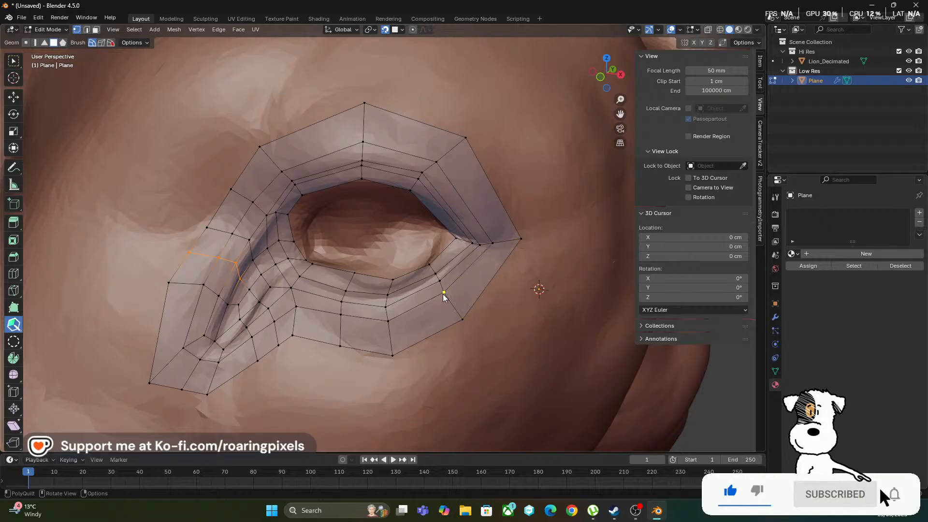
left_click_drag(443, 292, 450, 294)
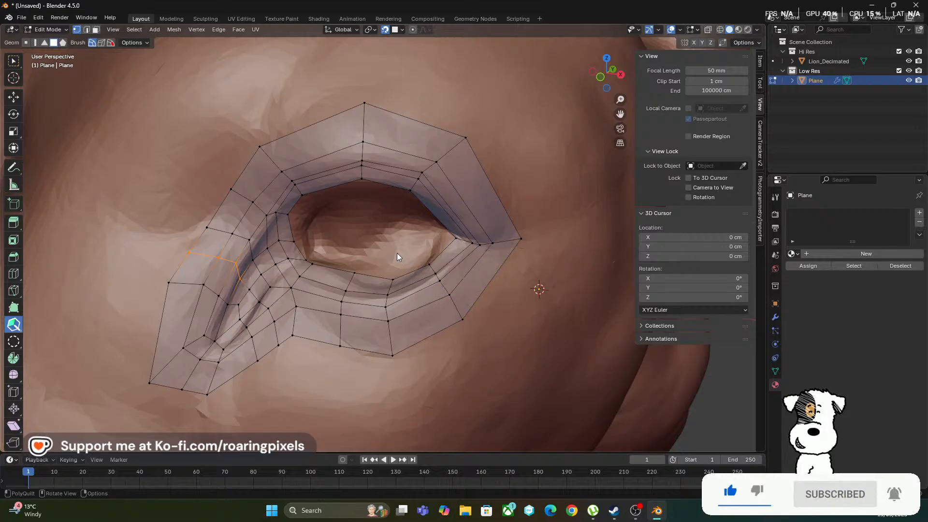
Hide the Lion_Decimated sculpt in Object Mode and apply Shade Auto Smooth to the low-poly eye mesh
middle_click_drag(378, 239, 367, 240, "shift")
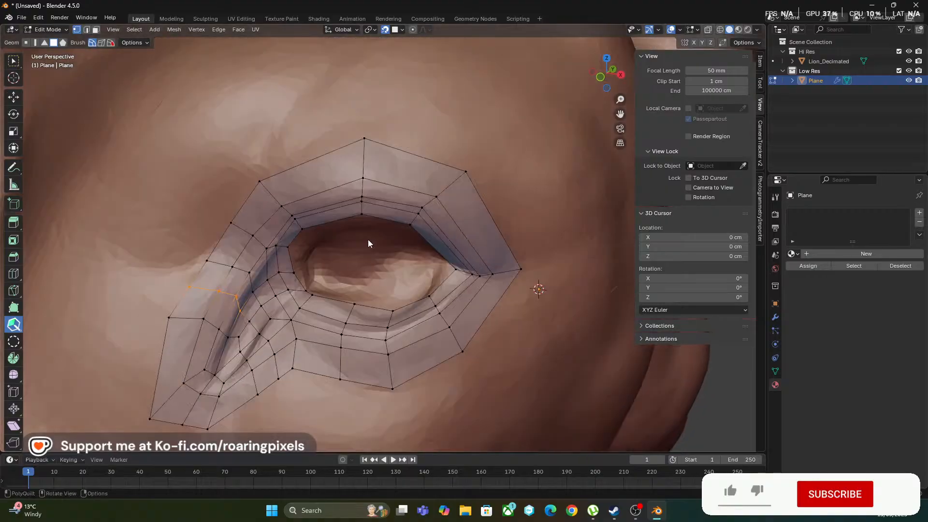
key("Tab")
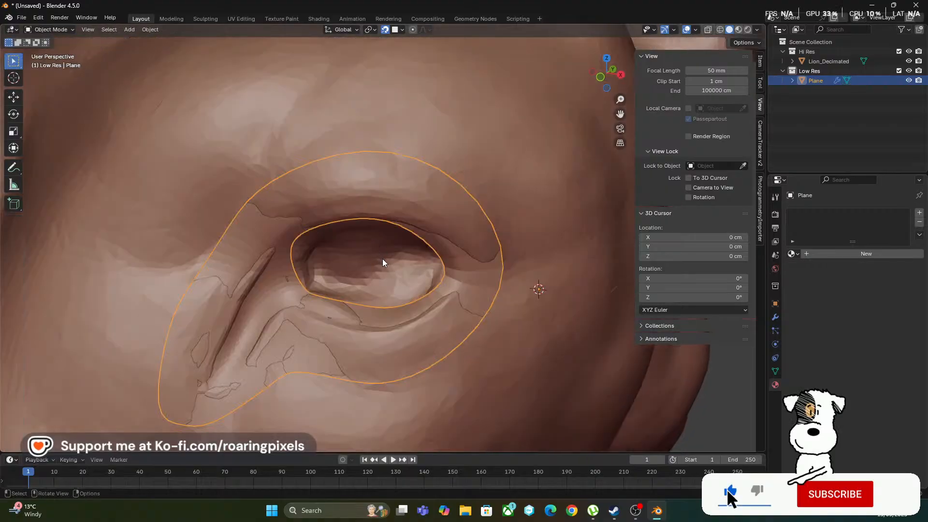
left_click(908, 61)
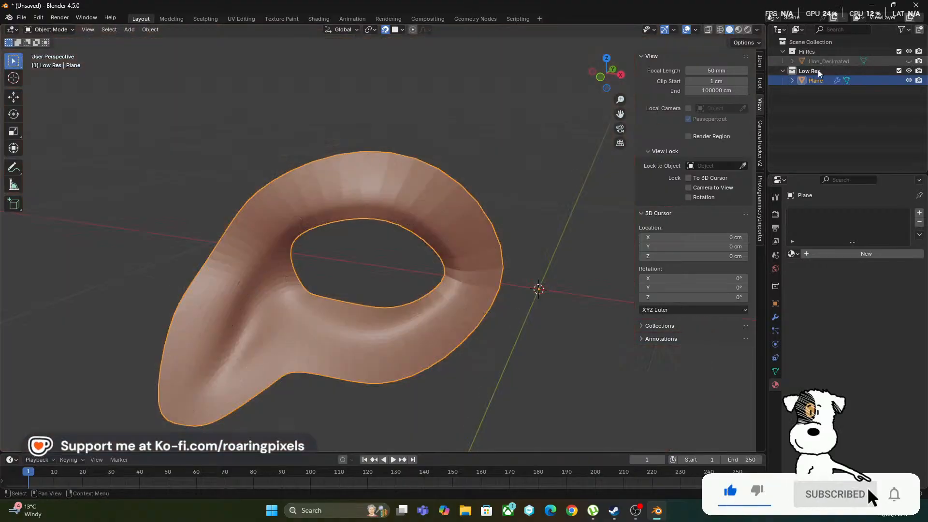
middle_click_drag(375, 237, 375, 238)
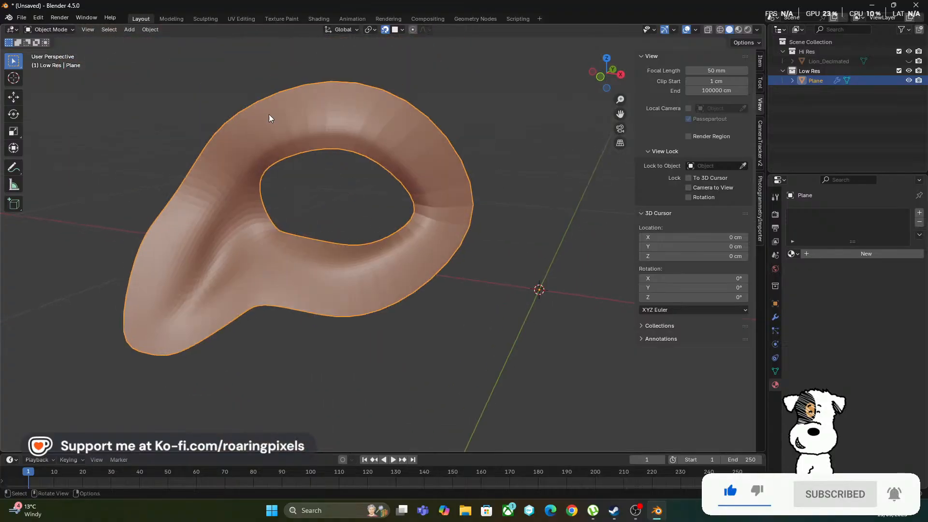
left_click(150, 29)
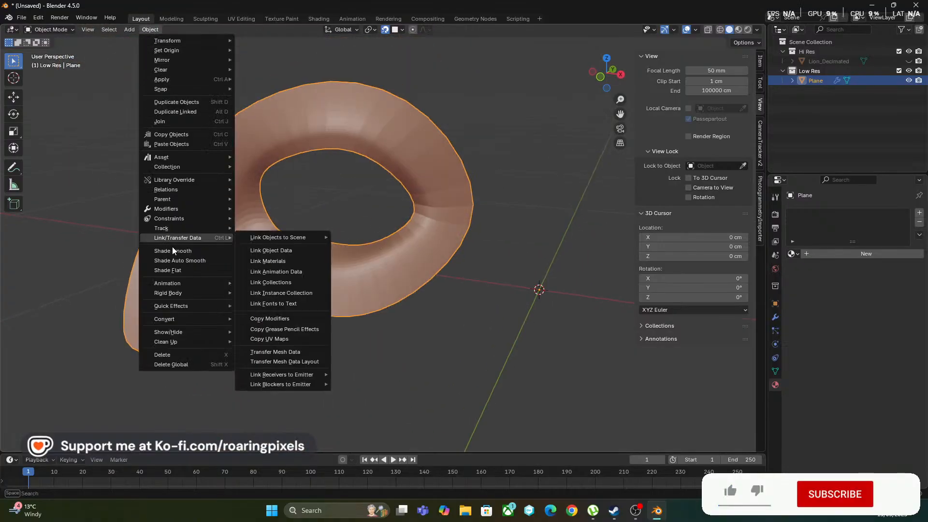
left_click(171, 261)
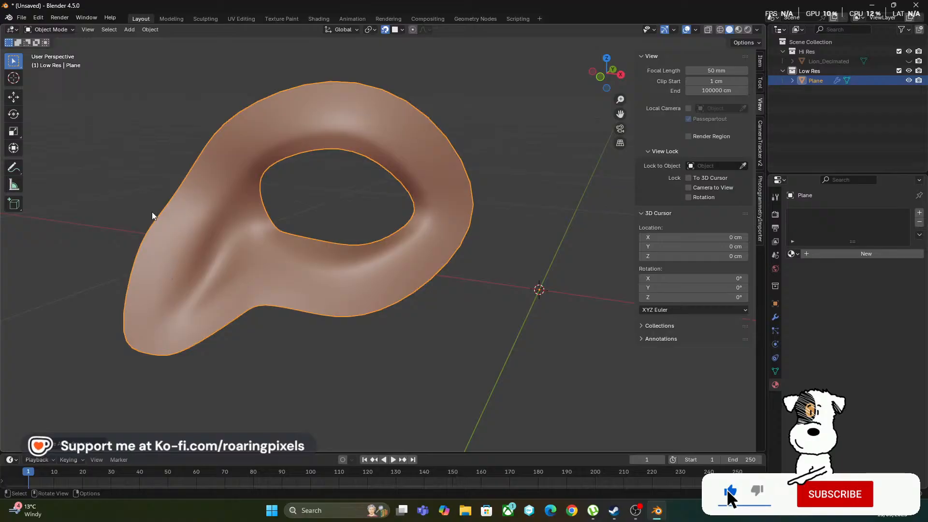
Examine the smooth-shaded eye mesh and its mirrored copy for the surface flow around the eyelids and tear duct
key("alt+g")
scroll(374, 237, "down", 6)
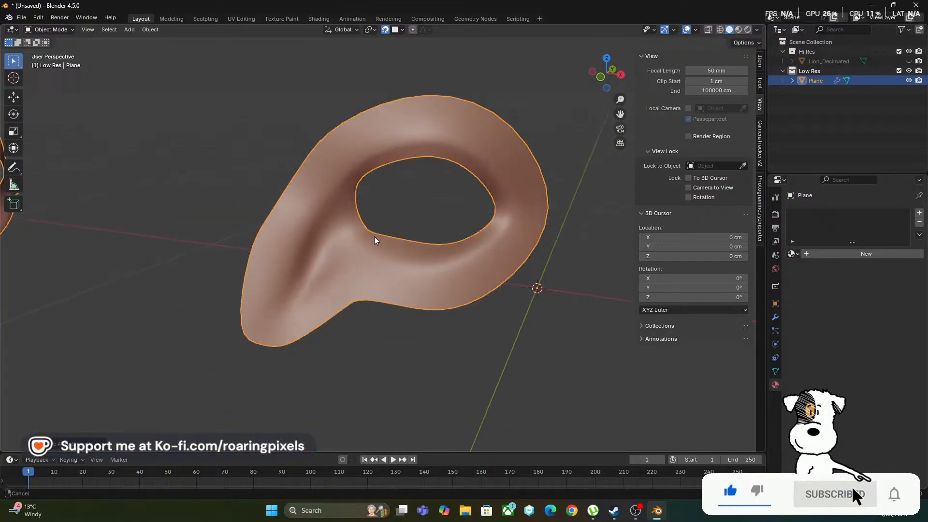
middle_click_drag(378, 252, 359, 240)
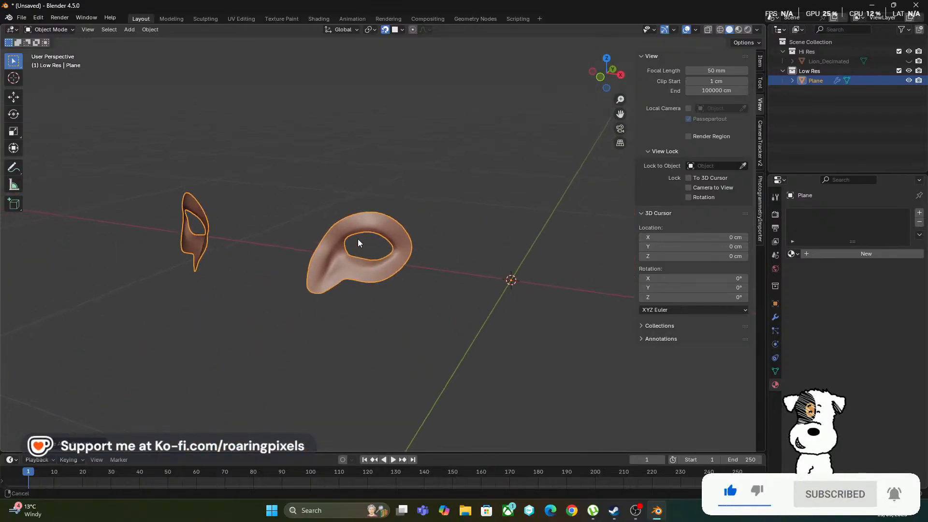
scroll(378, 218, "up", 11)
scroll(377, 222, "down", 4)
scroll(382, 226, "up", 2)
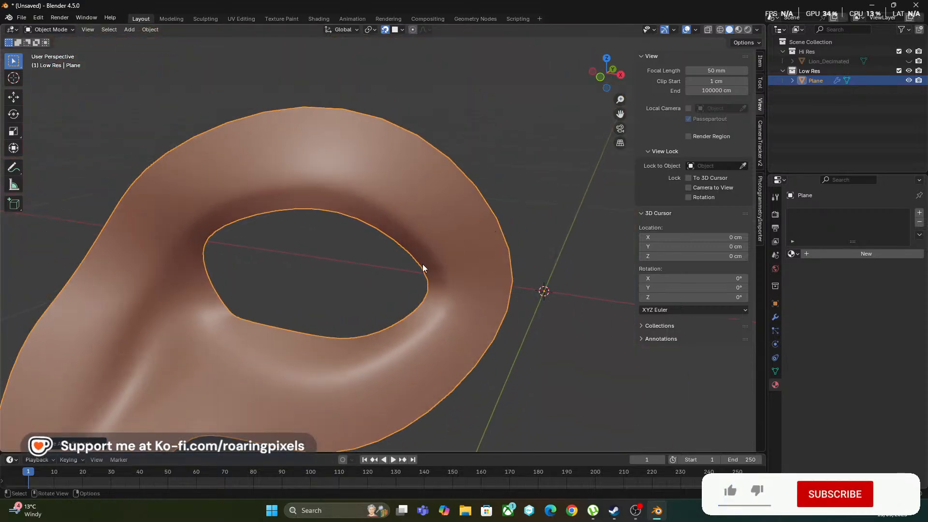
middle_click_drag(407, 287, 408, 282)
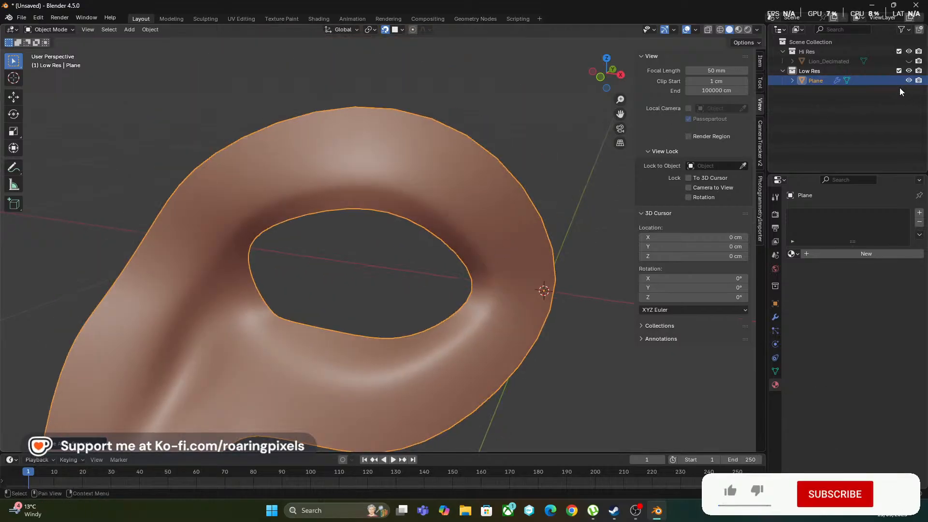
Show the Lion_Decimated sculpt again and return the low-poly eye mesh to Edit Mode
left_click(908, 71, "ctrl")
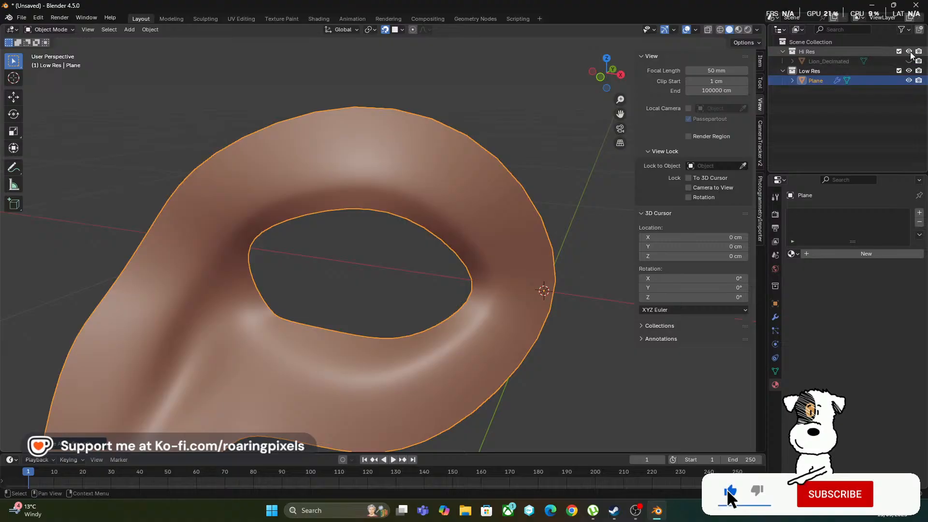
left_click(909, 51)
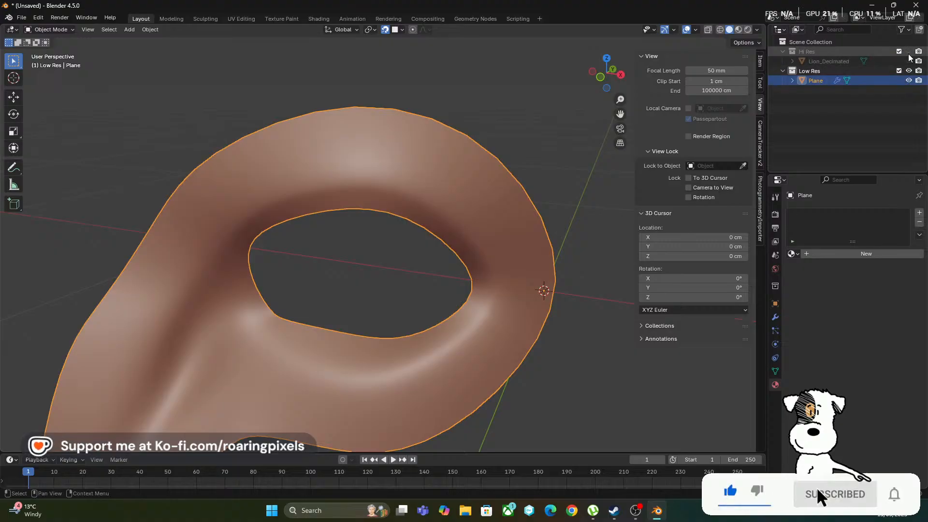
left_click(908, 62)
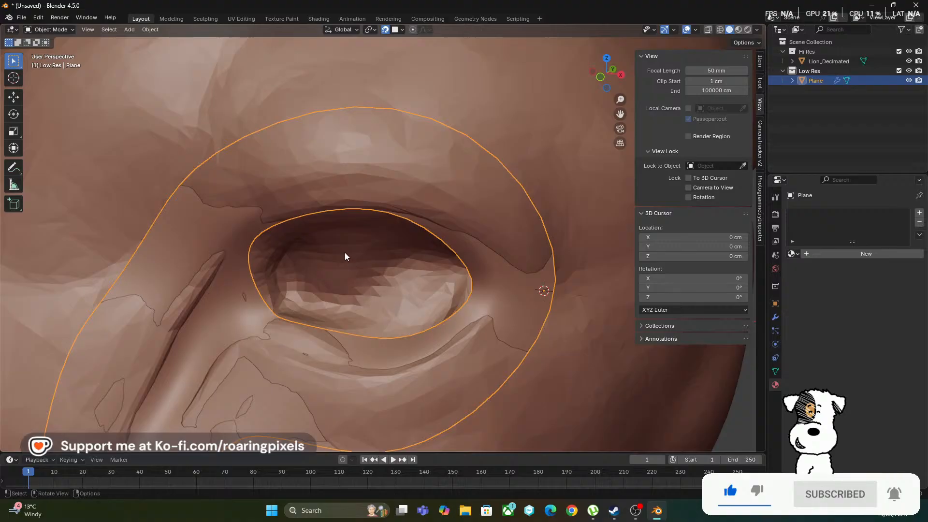
key("Tab")
middle_click_drag(326, 261, 326, 263)
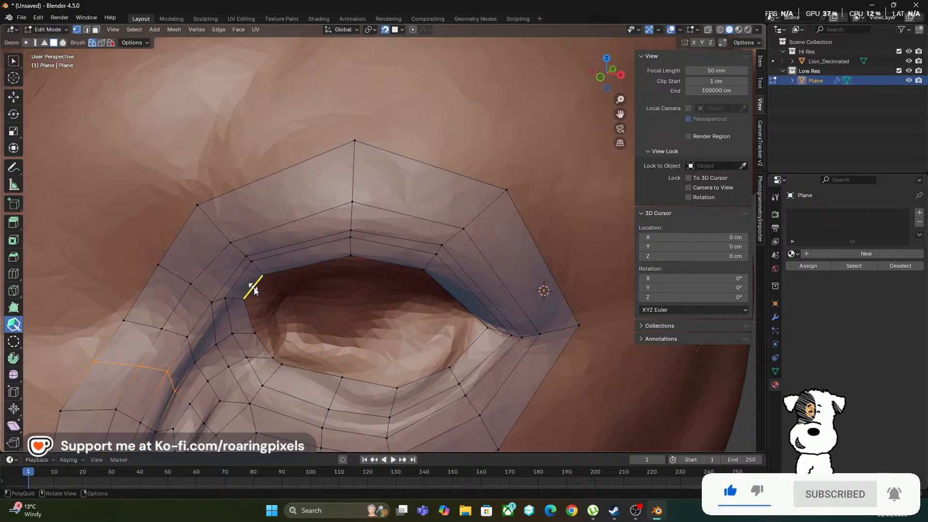
Insert three edge cuts across the upper eyelid's face rows, one near the outer corner and one on each side of the lid's peak
key("shift")
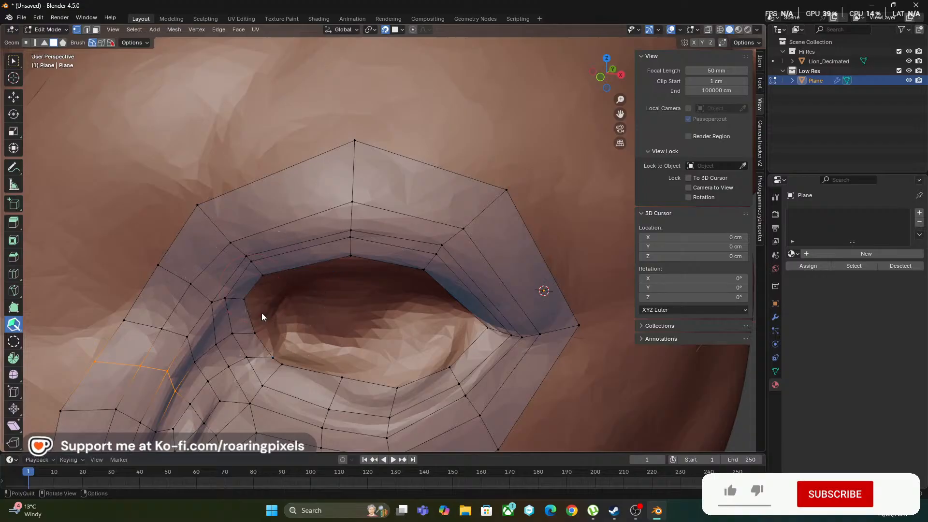
key("shift")
key("ctrl")
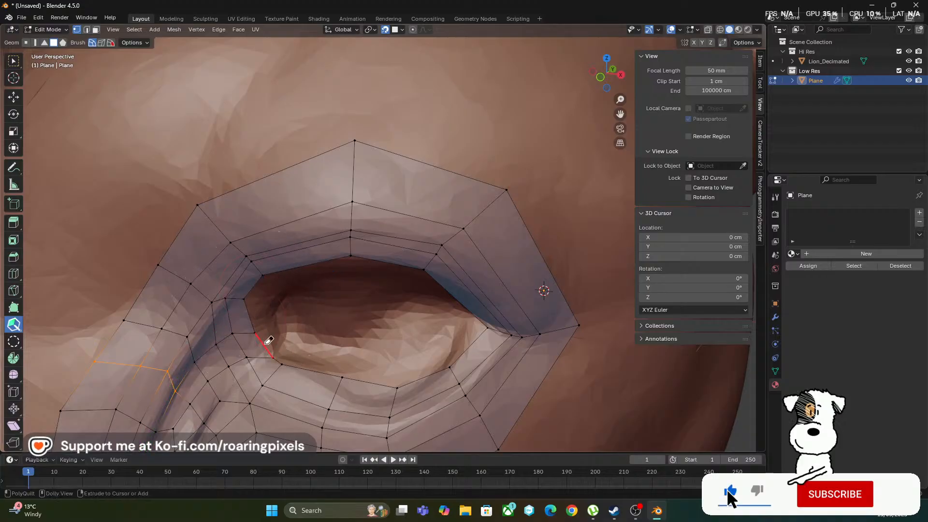
key("shift")
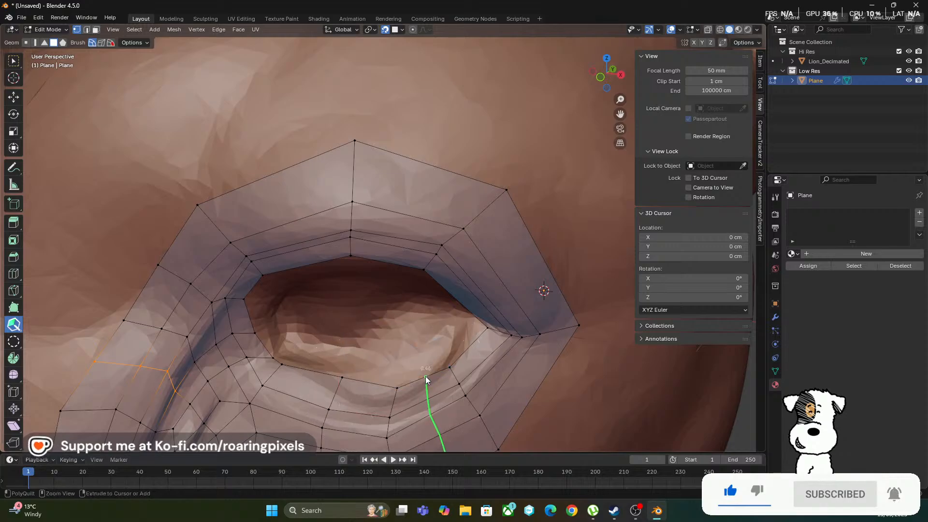
key("ctrl")
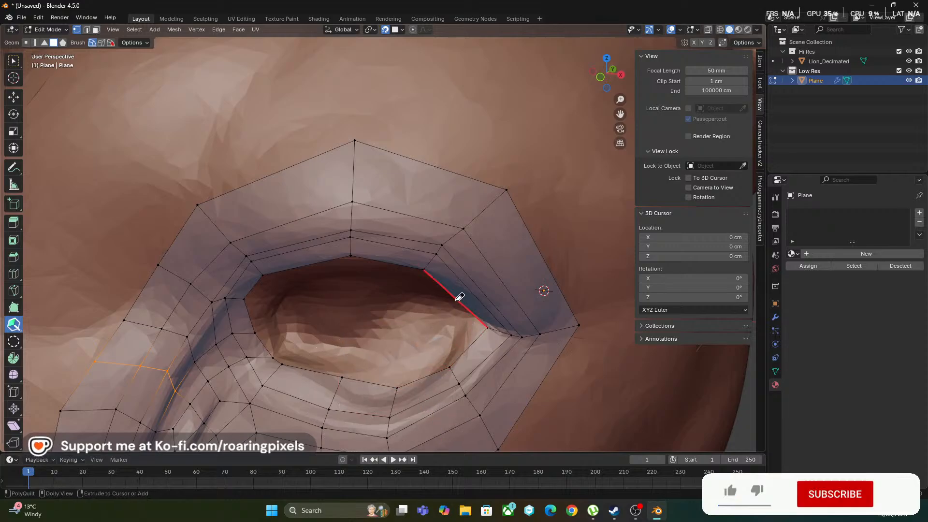
left_click(497, 276)
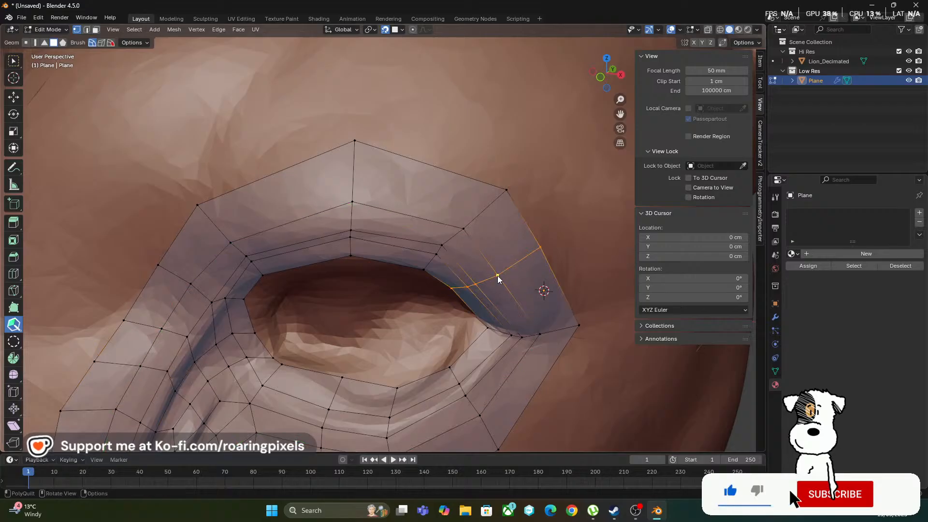
left_click(399, 212)
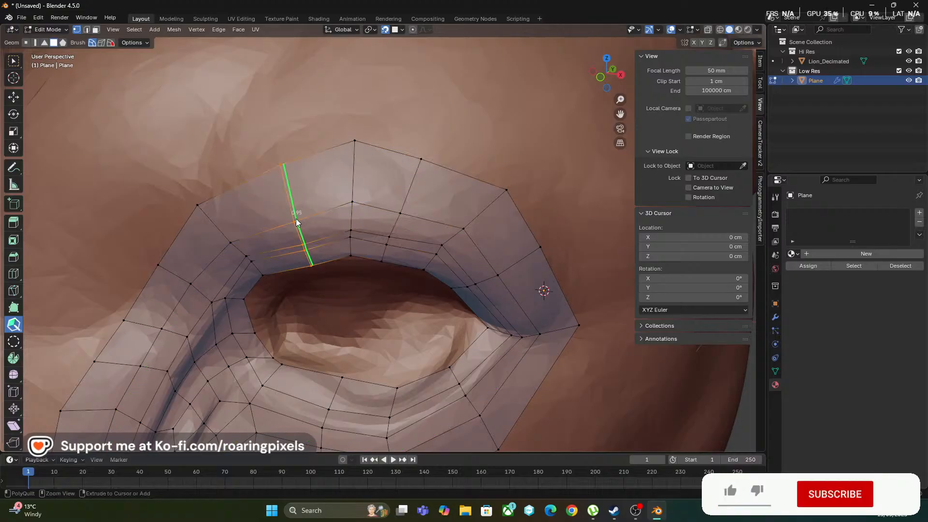
scroll(345, 218, "down", 10)
scroll(345, 222, "up", 10)
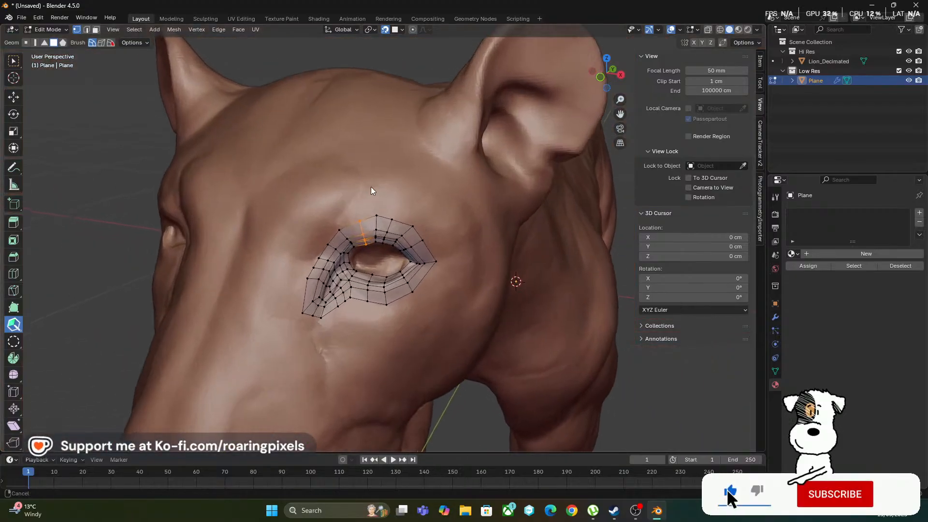
scroll(380, 179, "up", 8)
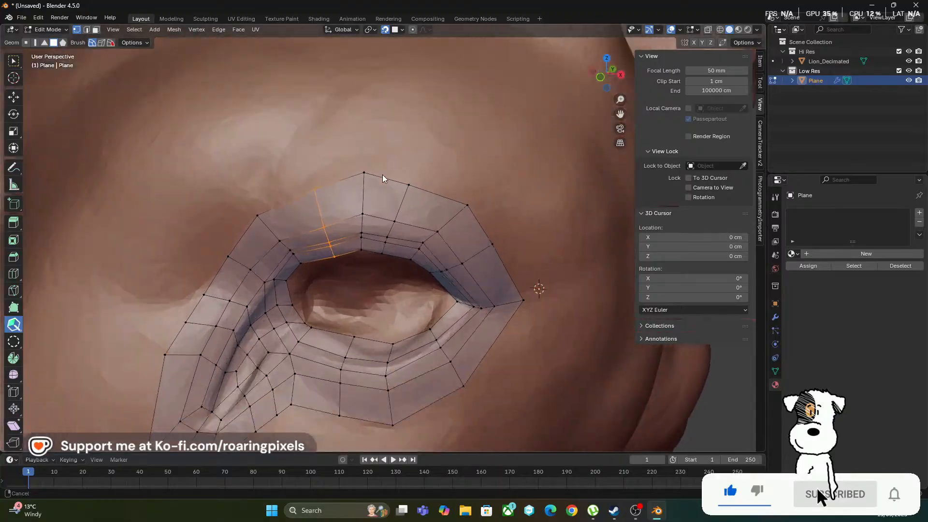
scroll(357, 252, "down", 6)
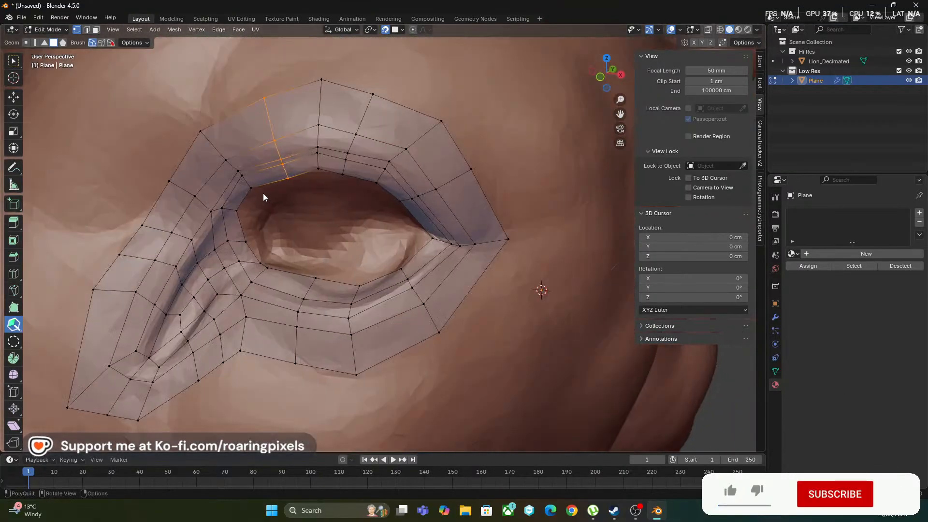
scroll(269, 195, "up", 3)
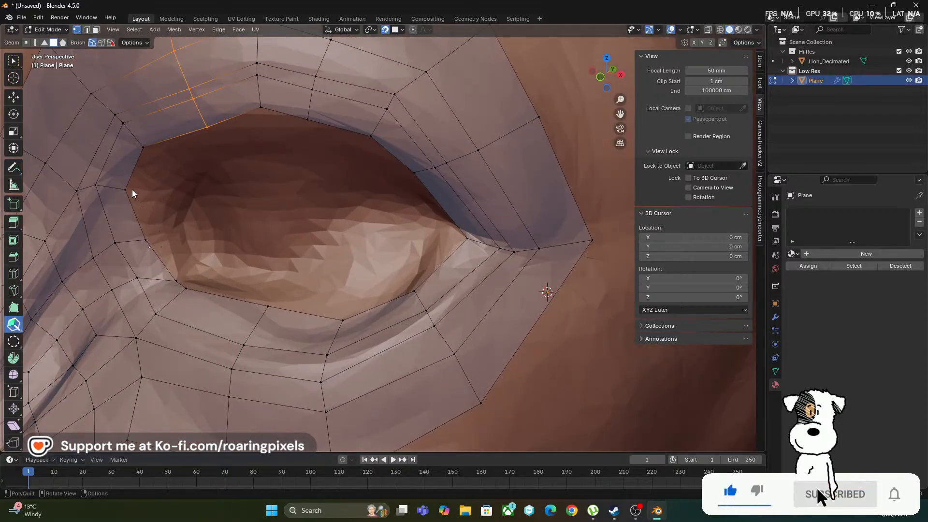
middle_click_drag(199, 201, 250, 235)
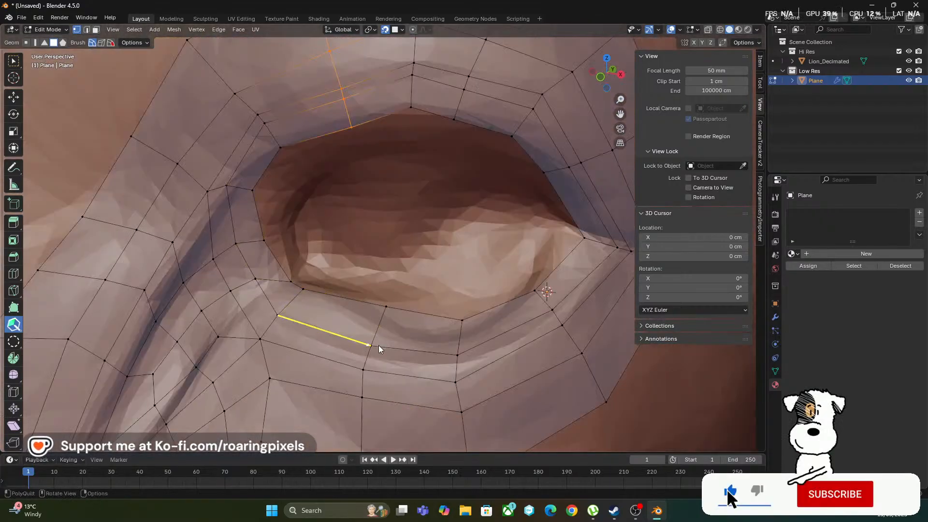
Even out the vertices along the upper lid's rim and extend a row of quads inward from the rounded corner to the pointed corner
left_click_drag(351, 129, 338, 79)
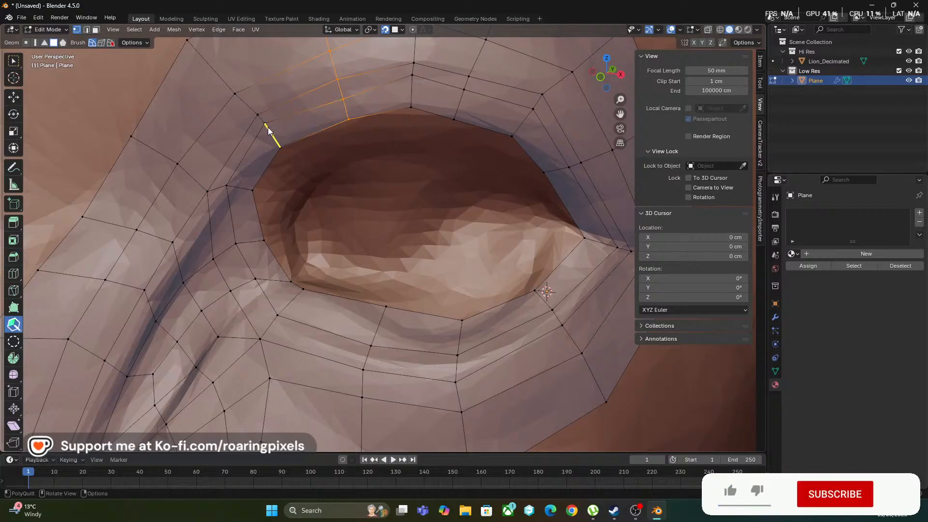
left_click_drag(265, 123, 269, 129)
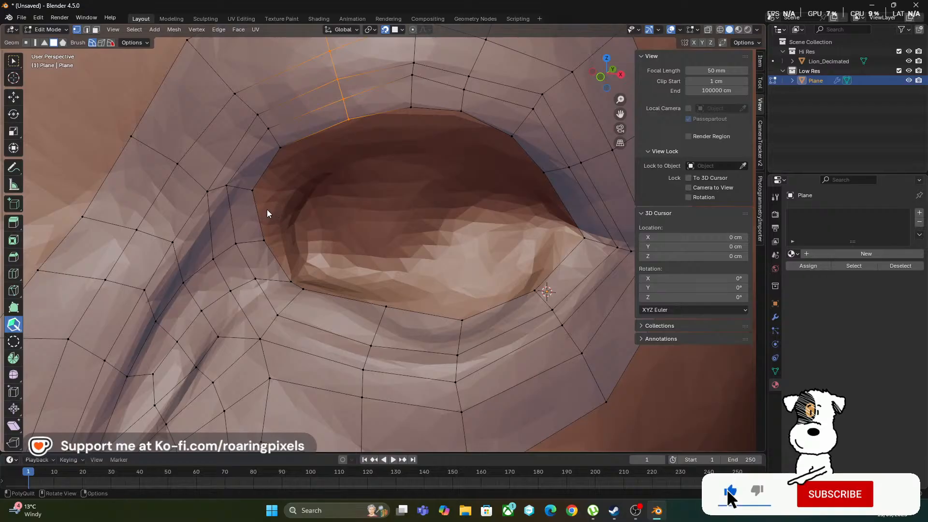
left_click_drag(257, 207, 288, 203)
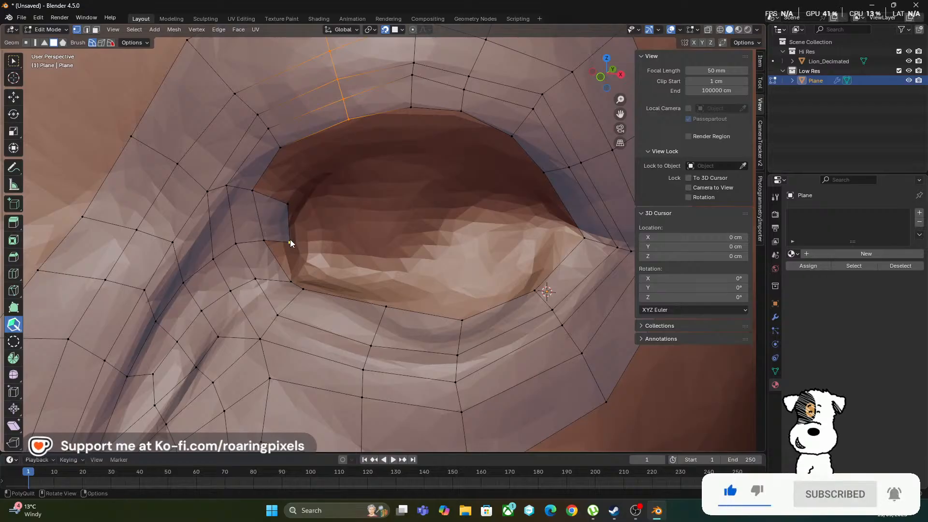
left_click_drag(290, 240, 288, 234)
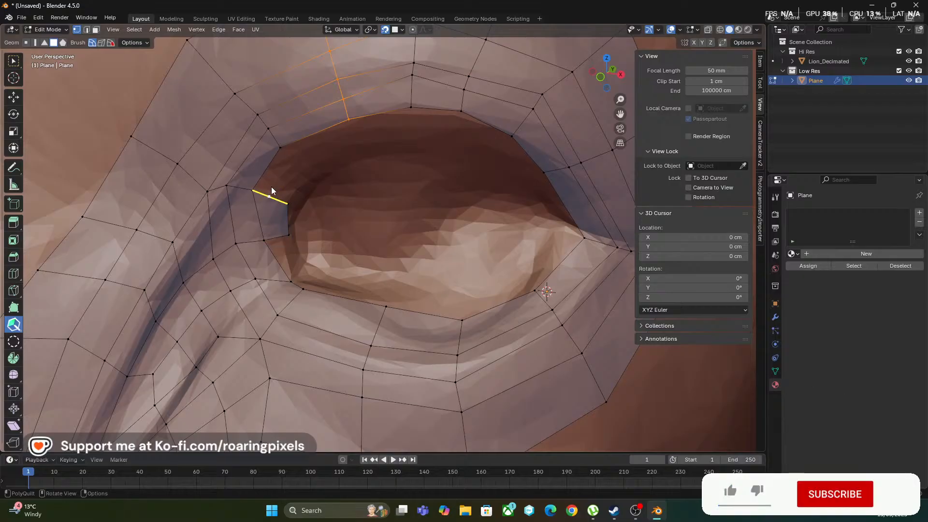
left_click_drag(271, 190, 411, 146)
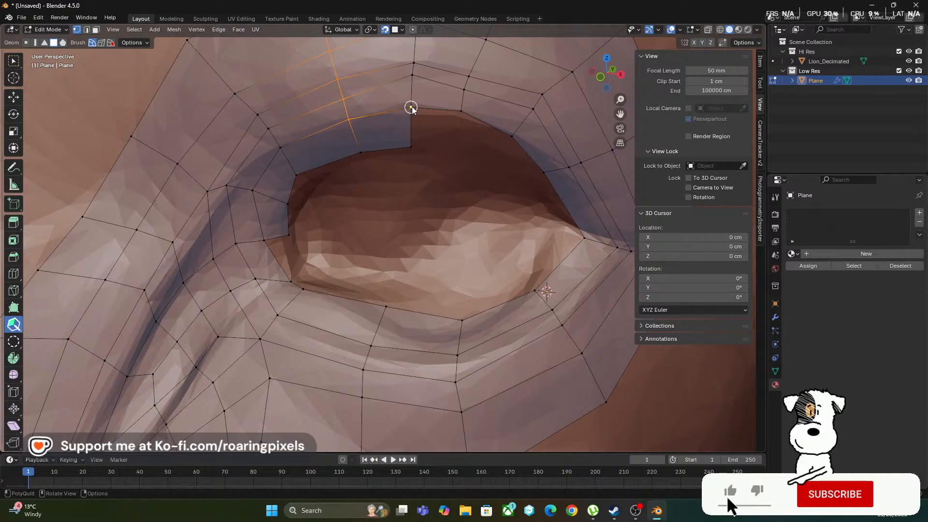
left_click_drag(411, 128, 514, 279)
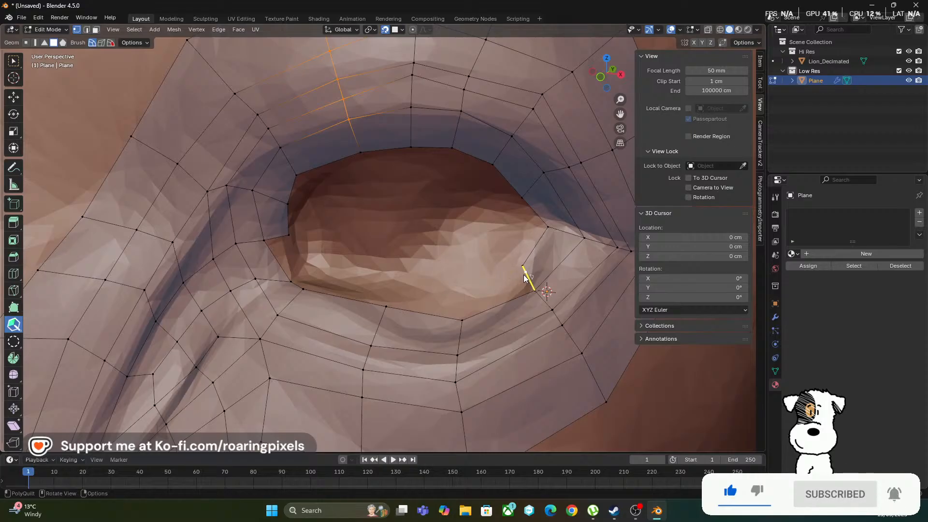
Continue the inner row of quads along the lower lid and join it at the rounded corner to close the ring
left_click_drag(524, 273, 457, 302)
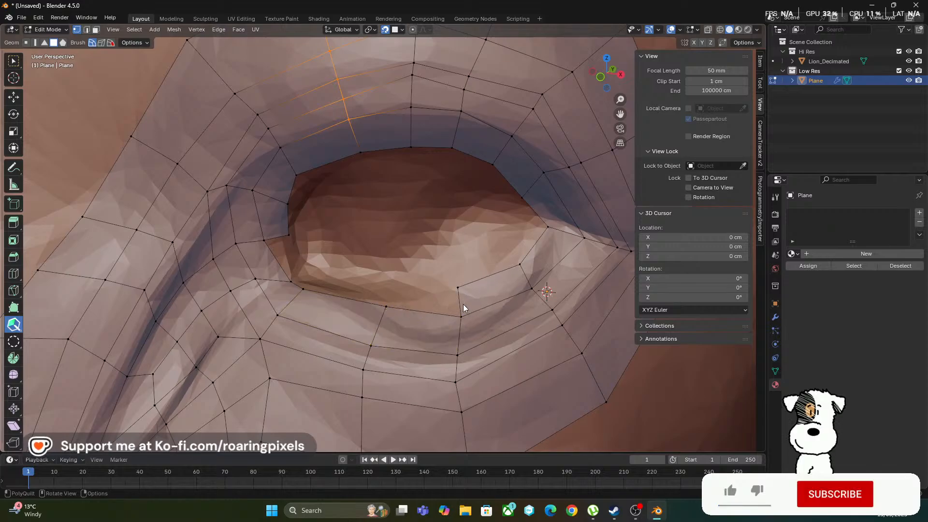
left_click_drag(460, 300, 381, 313)
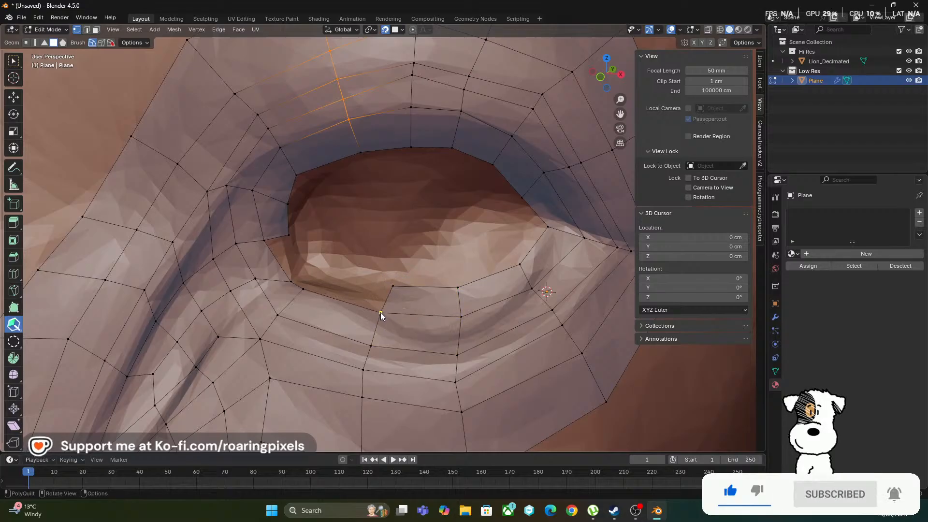
left_click_drag(462, 316, 457, 327)
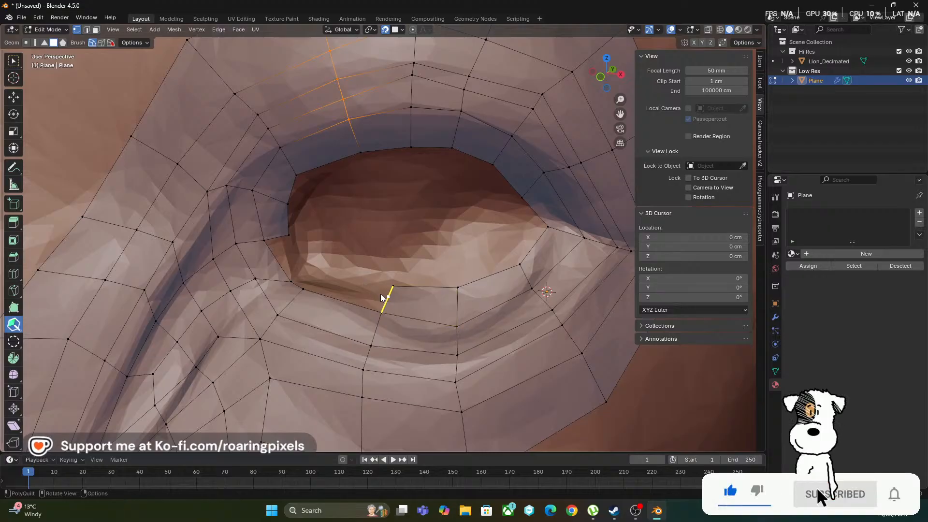
mouse_move(388, 297)
left_mouse_down()
mouse_move(331, 286)
mouse_move(384, 297)
left_mouse_up()
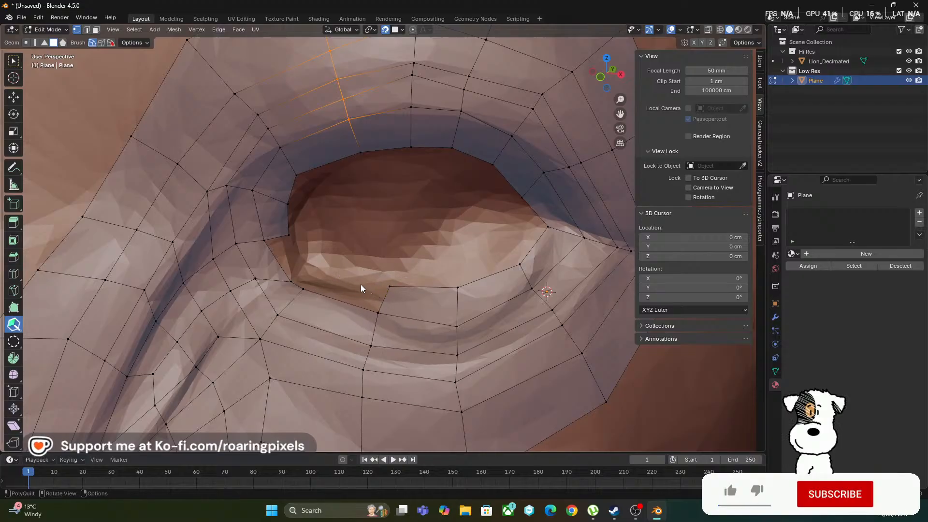
left_click_drag(383, 297, 297, 250)
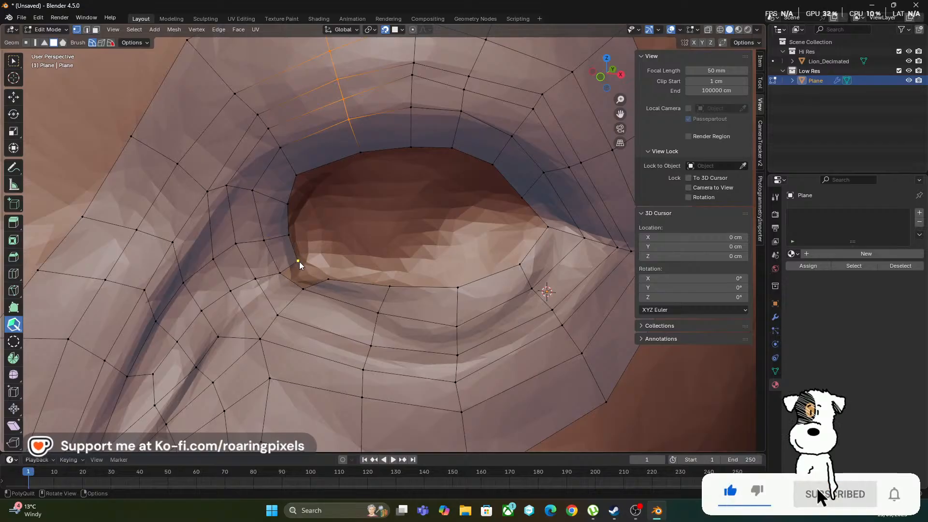
left_click_drag(295, 280, 321, 278)
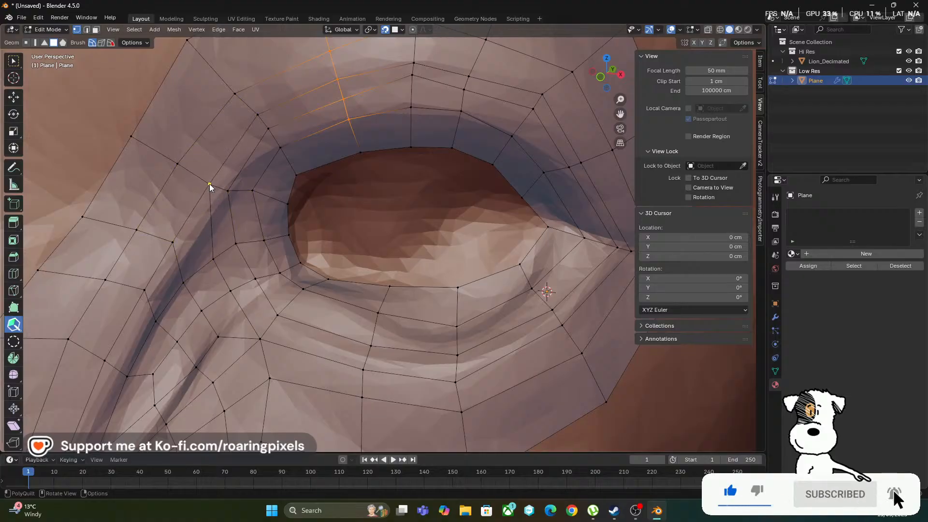
Insert an edge loop around the new inner ring of eyelid faces, slightly past the middle of the row
scroll(245, 196, "down", 10)
scroll(268, 193, "up", 10)
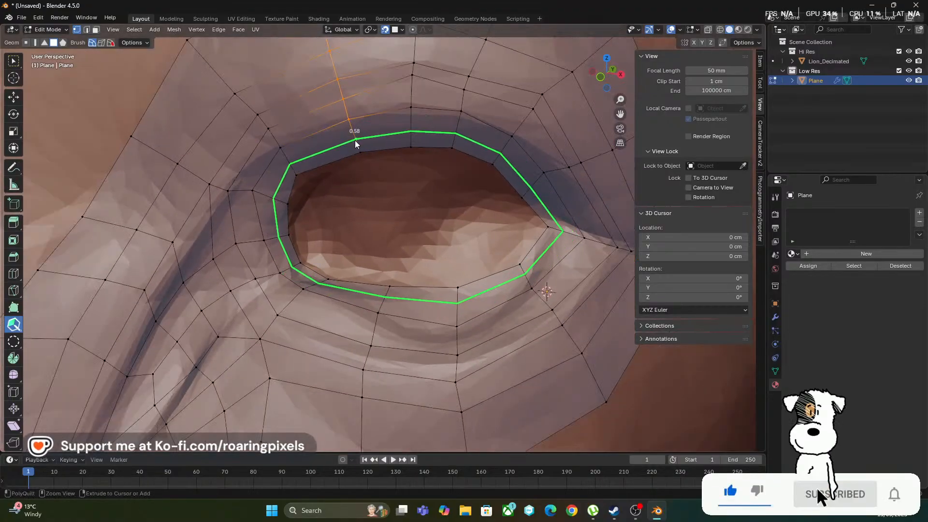
left_click(357, 144)
scroll(334, 195, "up", 4)
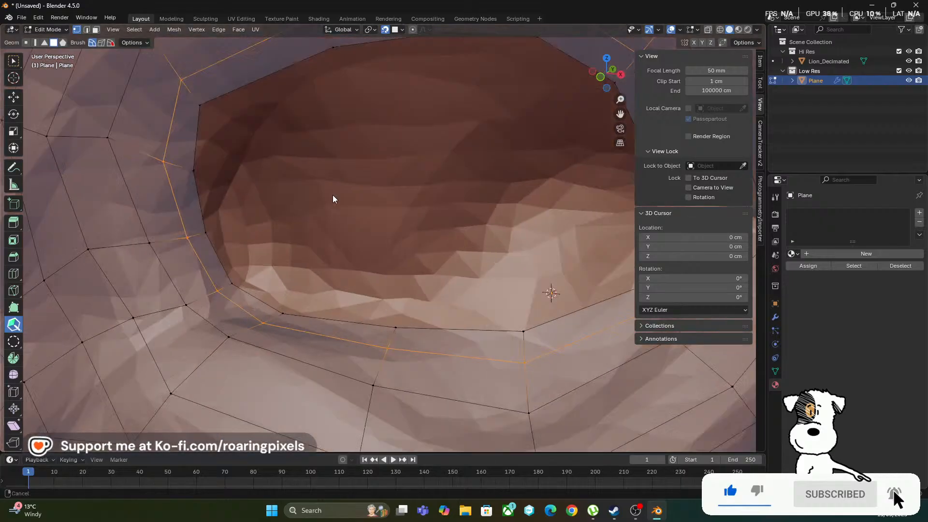
scroll(332, 195, "down", 4)
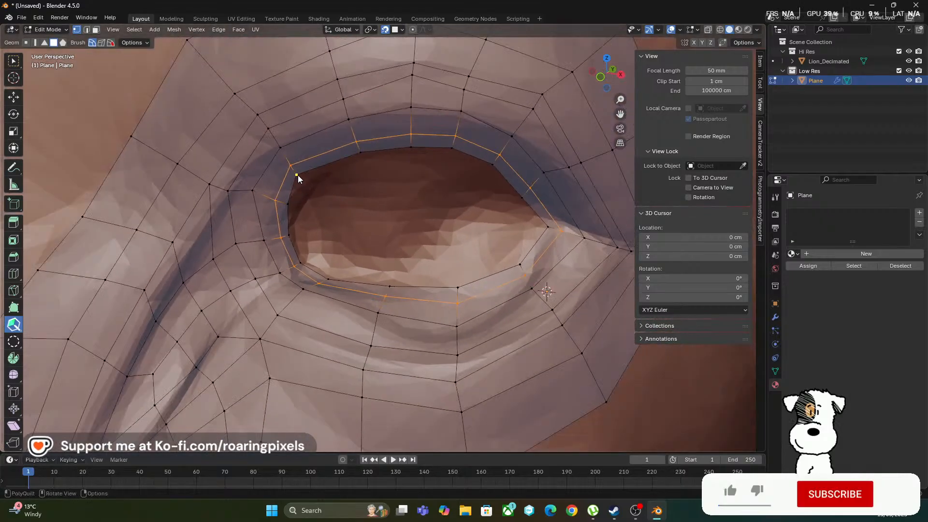
Shift the rim vertex at the upper lid's rounded end slightly inward to smooth the opening's outline
scroll(301, 188, "up", 2)
scroll(300, 188, "up", 2)
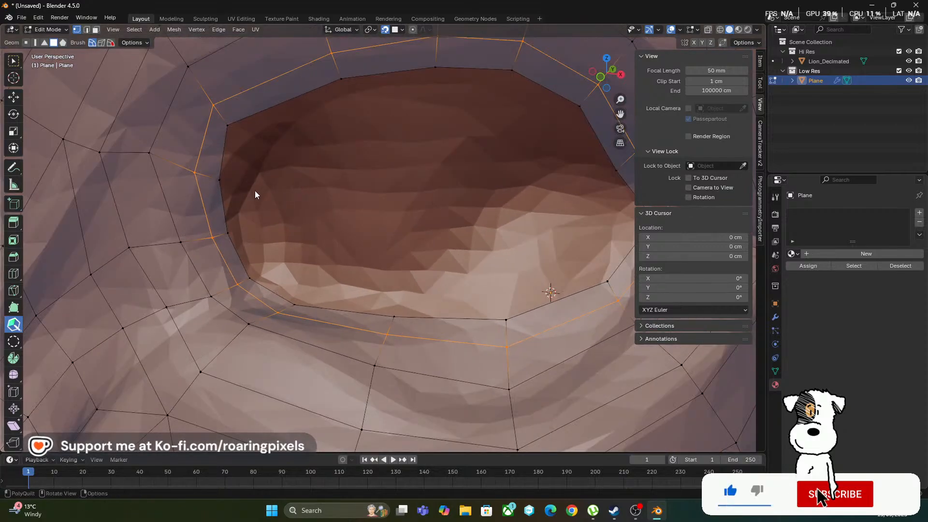
left_click_drag(227, 126, 243, 122)
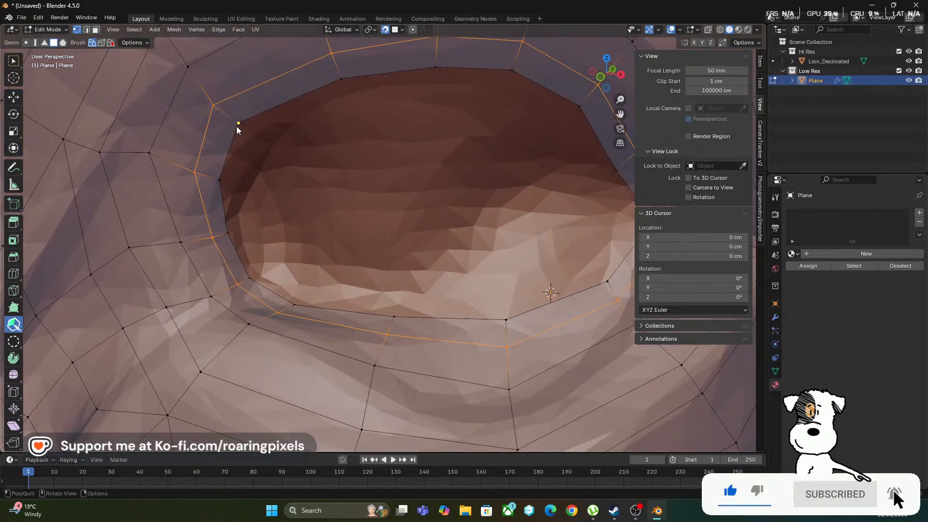
mouse_move(325, 183)
middle_mouse_down()
mouse_move(336, 224)
mouse_move(368, 192)
mouse_move(332, 173)
mouse_move(307, 191)
mouse_move(323, 179)
middle_mouse_up()
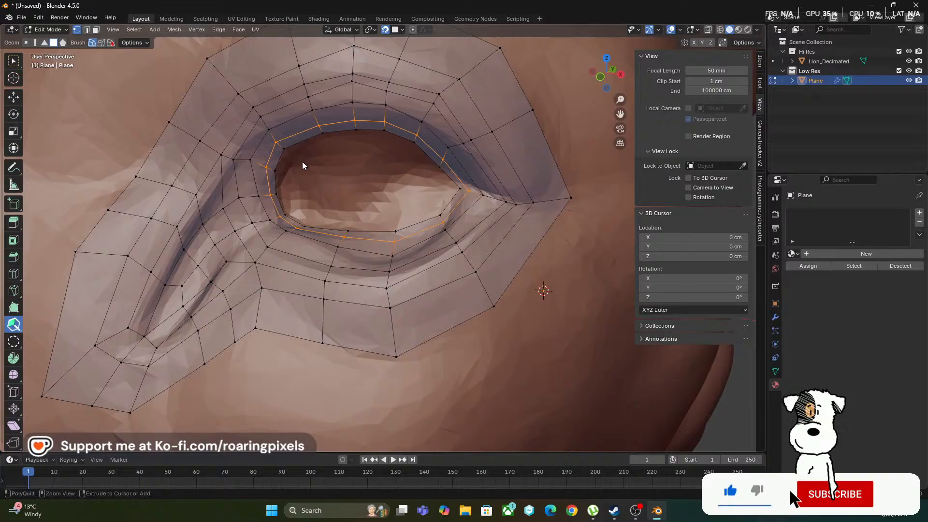
scroll(303, 162, "up", 2)
scroll(303, 161, "down", 1)
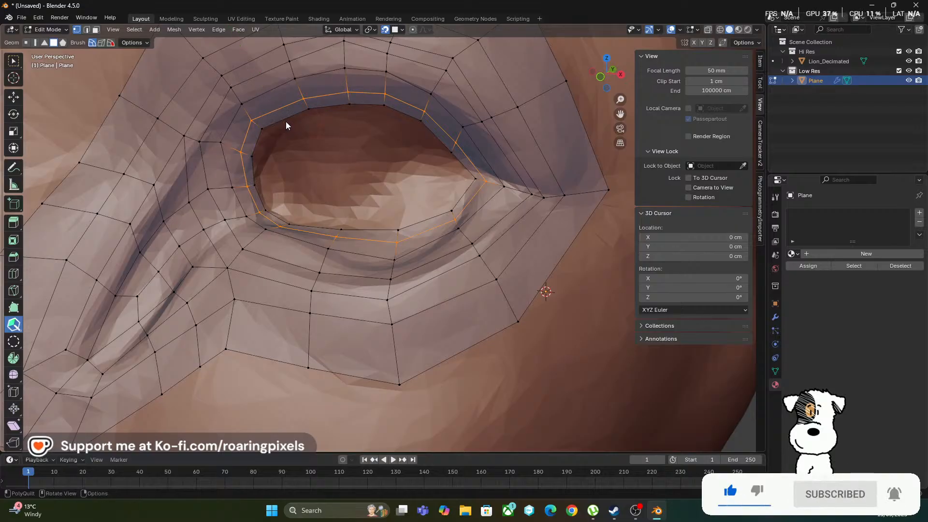
Extend a second row of quads into the eye socket around the rounded corner and along the lower lid to the pointed corner
left_click_drag(291, 129, 301, 143)
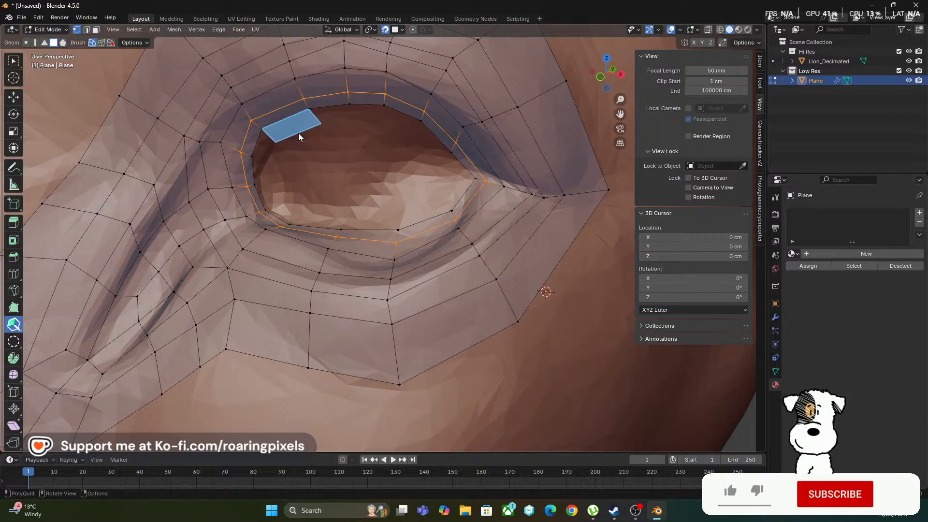
left_click_drag(257, 146, 291, 197)
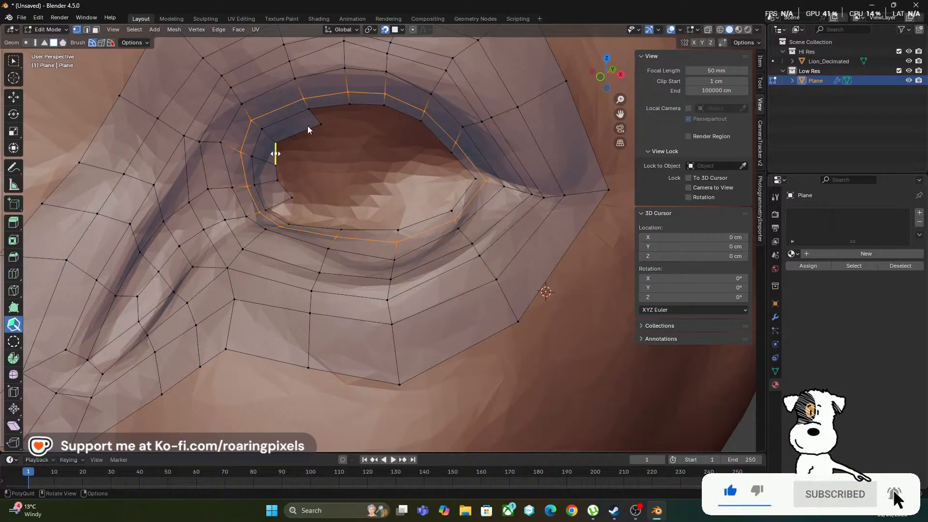
left_click_drag(279, 216, 333, 209)
left_click_drag(368, 227, 389, 208)
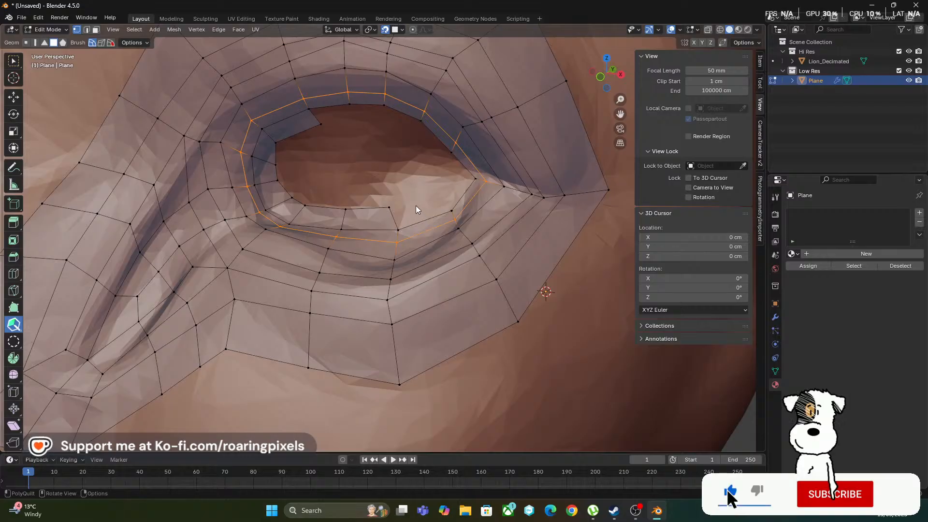
left_click_drag(421, 219, 420, 155)
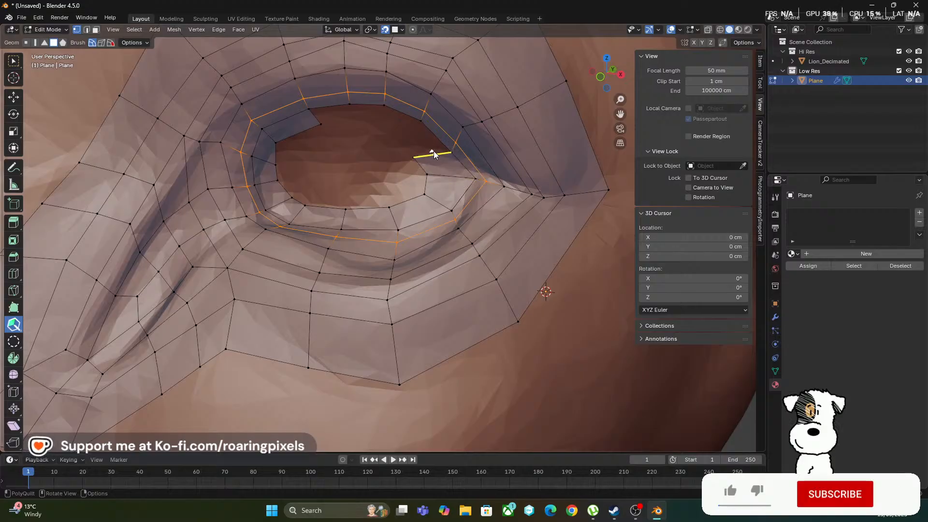
Complete the second row of quads along the upper lid, closing its gap, and adjust the rim vertex at the pointed corner
left_click(401, 128)
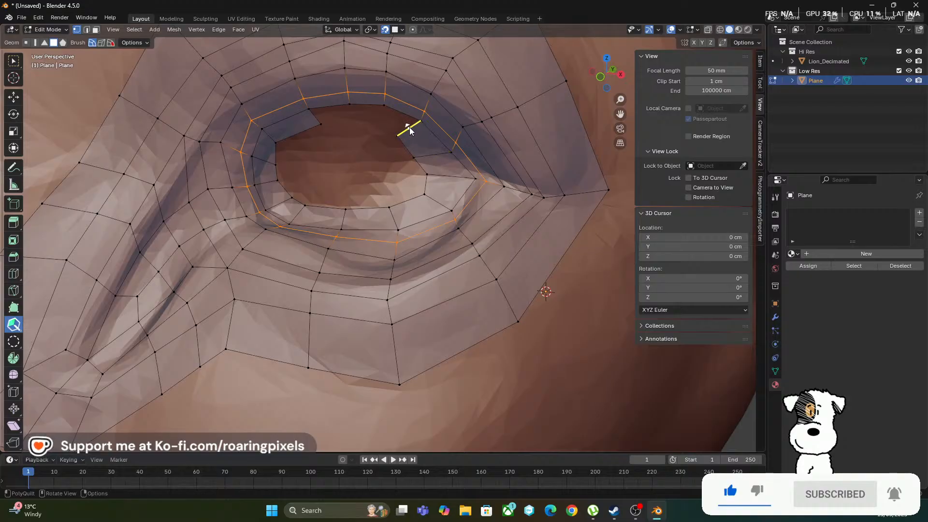
left_click_drag(377, 124, 344, 126)
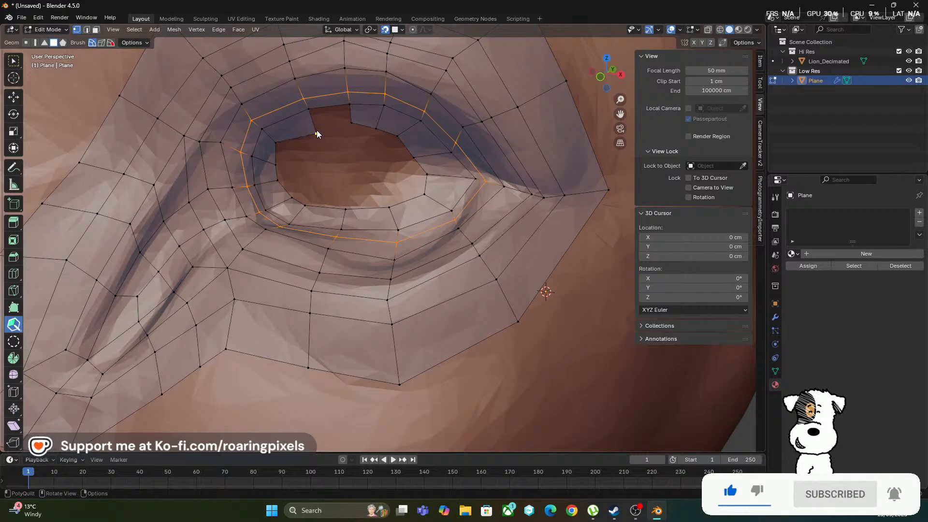
left_click_drag(317, 127, 348, 105)
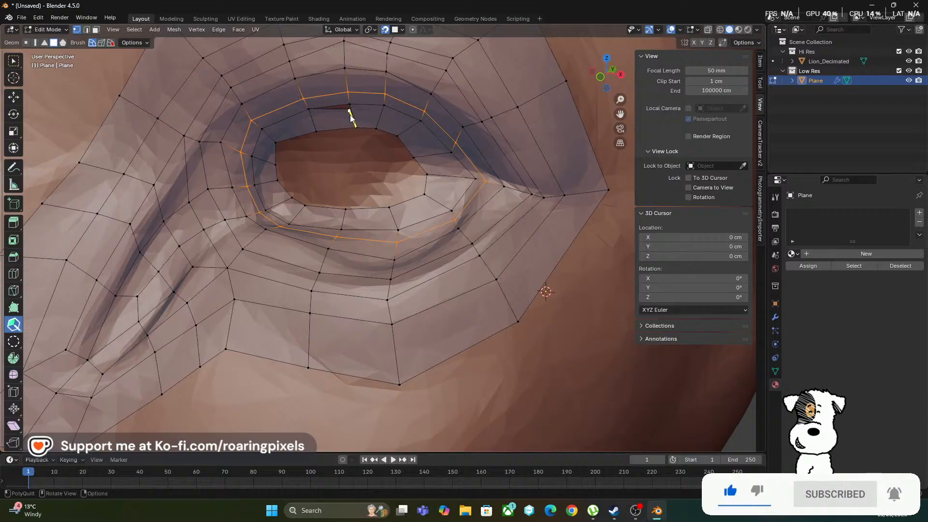
left_click_drag(350, 115, 352, 124)
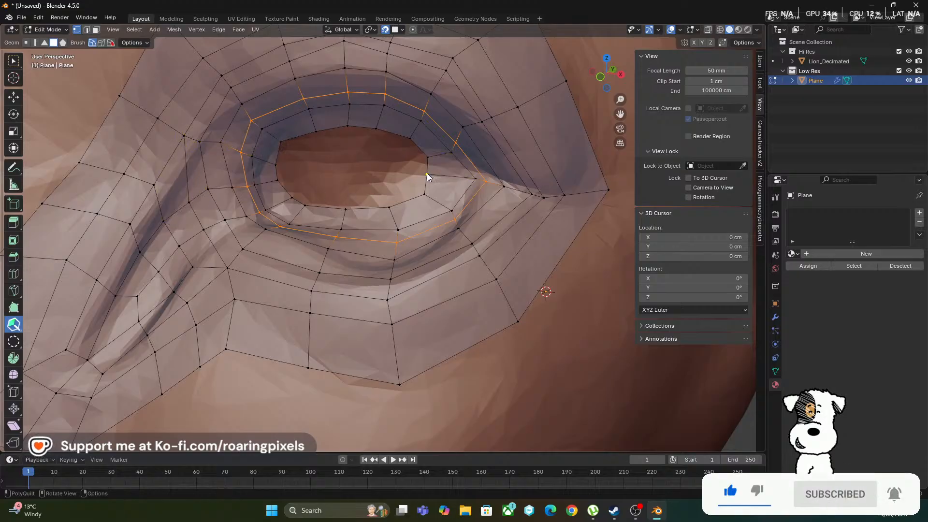
left_click_drag(427, 175, 449, 180)
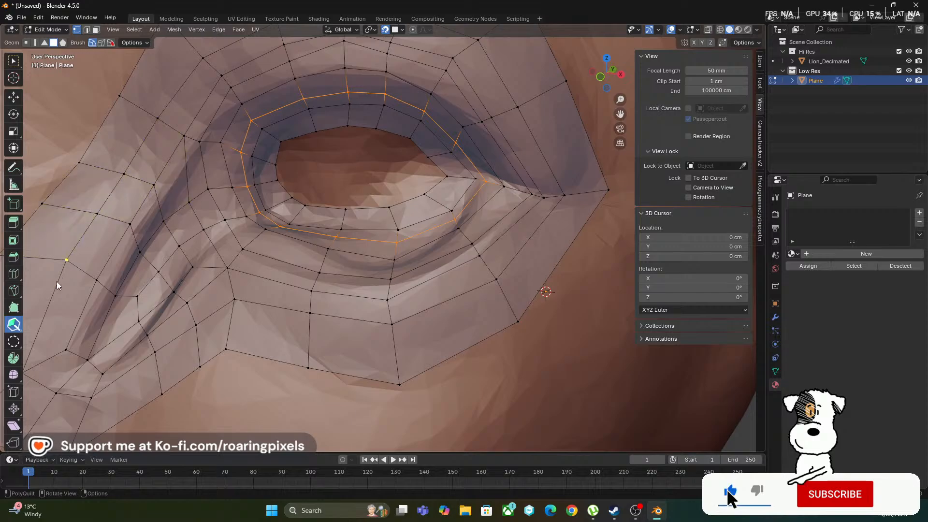
Select the edge loop around the eye opening's rim with the PolyQuilt QuadPatch tool
left_click(14, 342)
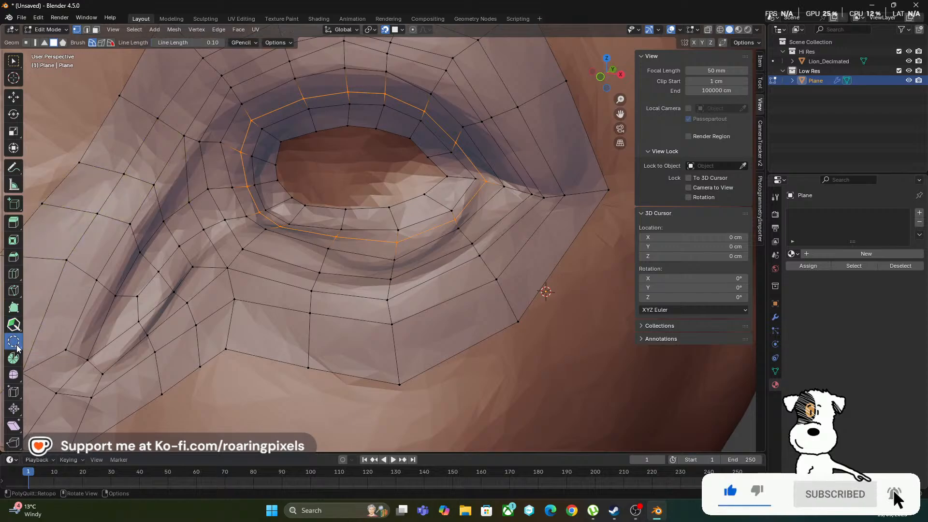
left_click(322, 129)
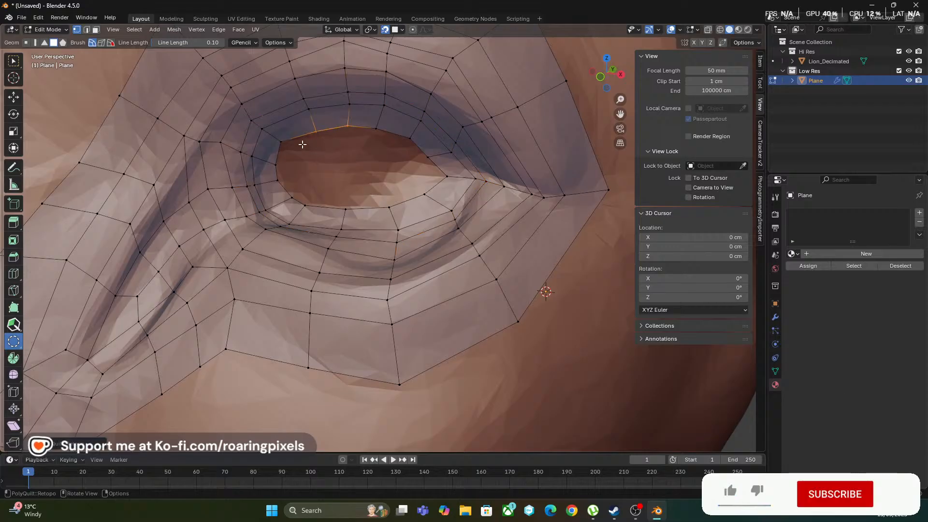
left_click(324, 135, "alt")
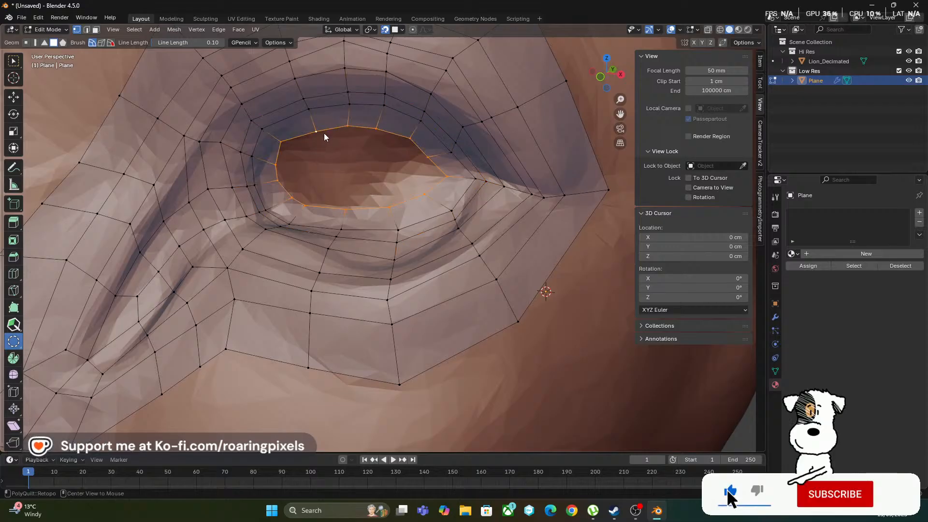
left_click(21, 345)
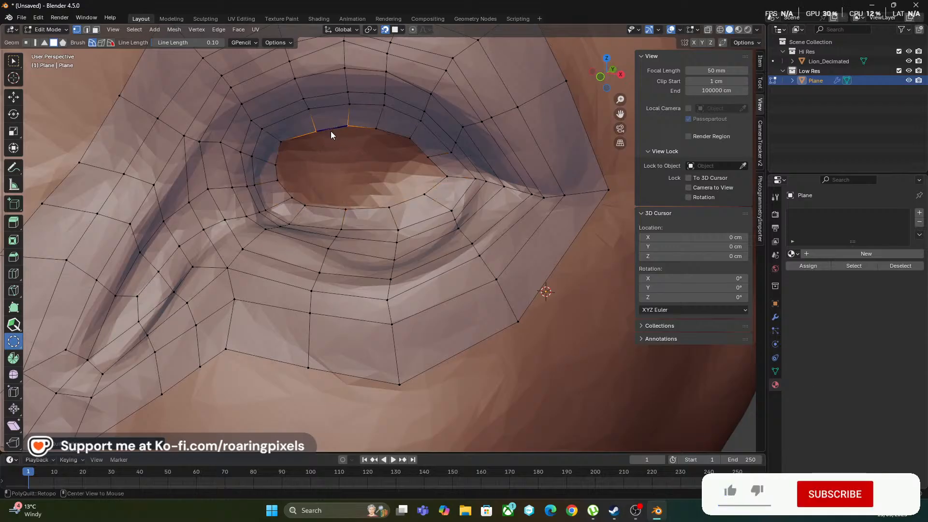
key("shift")
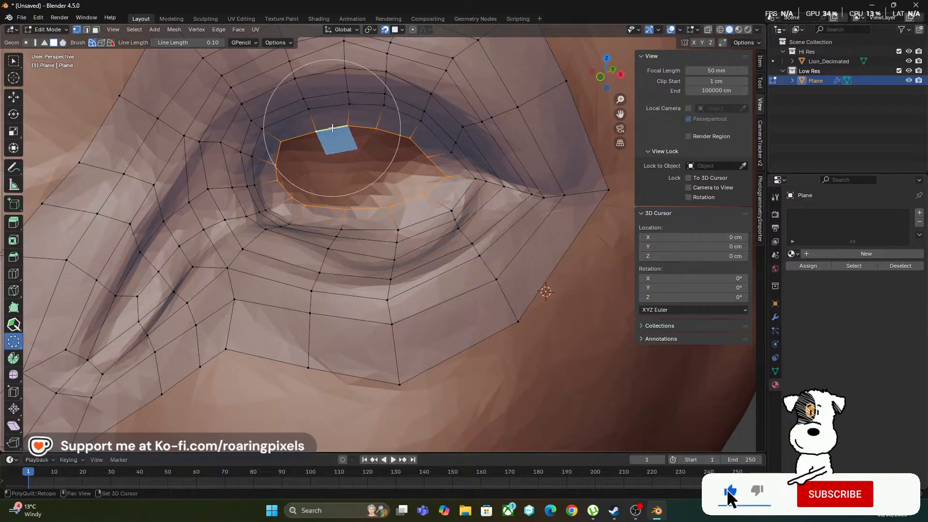
Try to start filling the eye opening with a quad built off the upper rim edge, and undo it
mouse_move(316, 183)
left_mouse_down("shift")
mouse_move(425, 141)
mouse_move(384, 164)
mouse_move(323, 169)
mouse_move(342, 169)
left_mouse_up("shift")
key("ctrl+z")
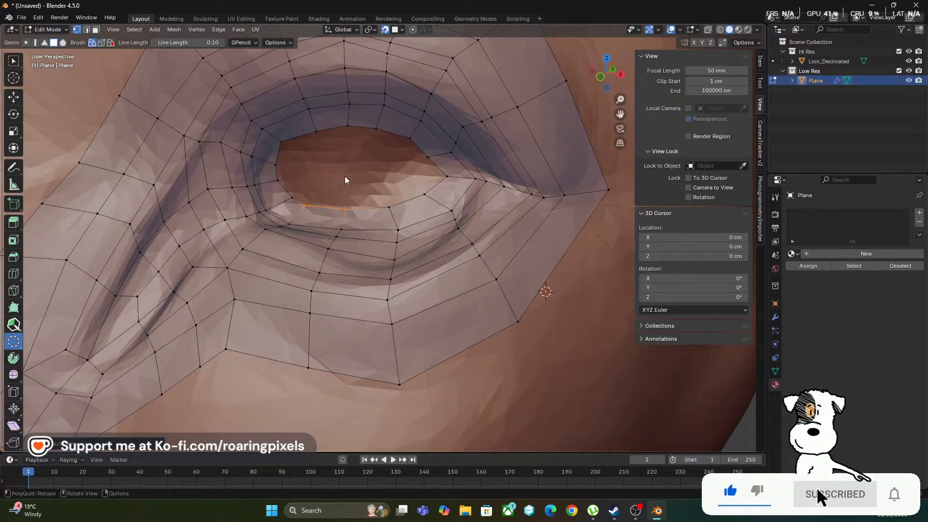
left_click(358, 164, "alt")
left_click(356, 163, "alt")
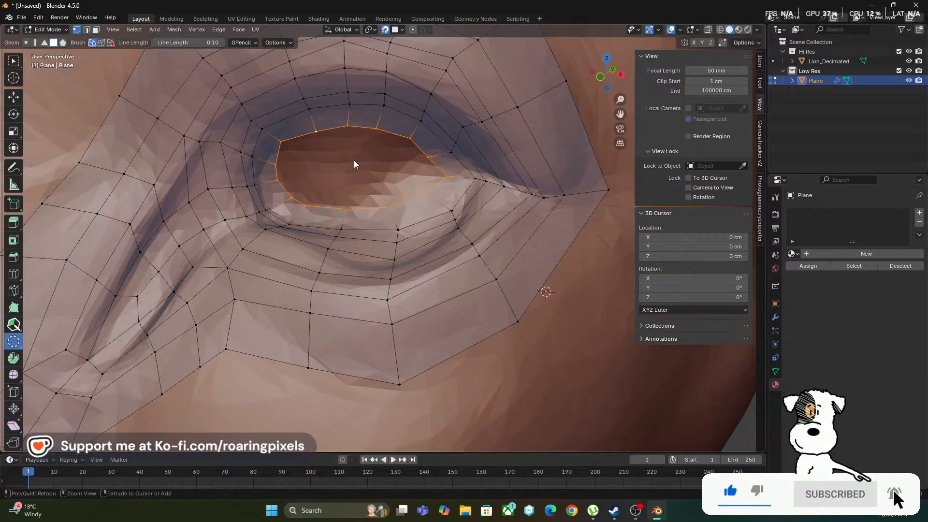
left_click(336, 131)
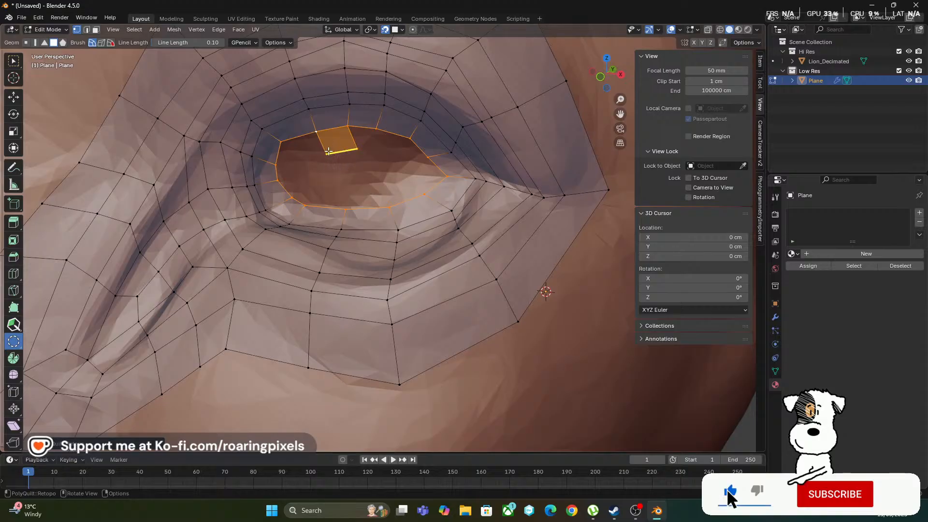
left_click(13, 325)
left_click_drag(326, 154, 348, 154)
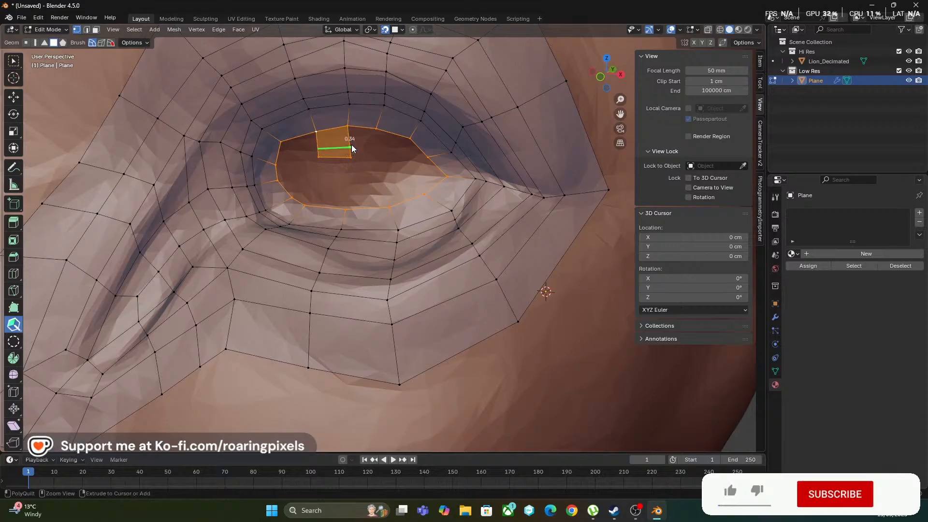
key("ctrl+z")
key("ctrl+z")
key("ctrl+z")
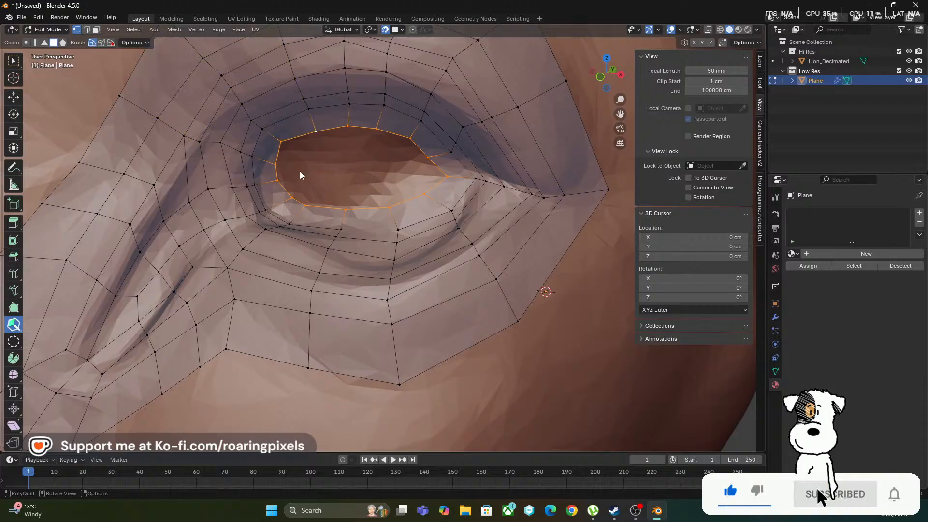
Close the eye opening with Grid Fill from the selected rim loop, using a span of 3
left_click(219, 31)
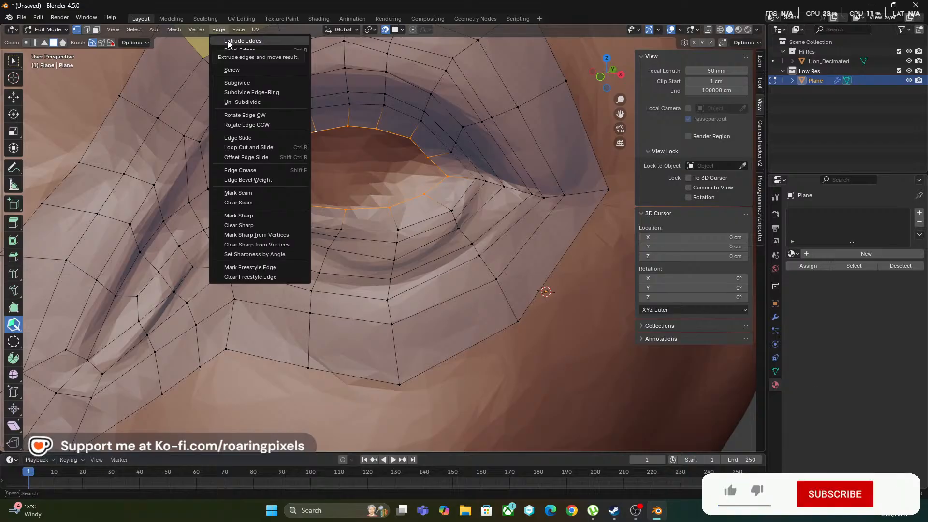
mouse_move(239, 30)
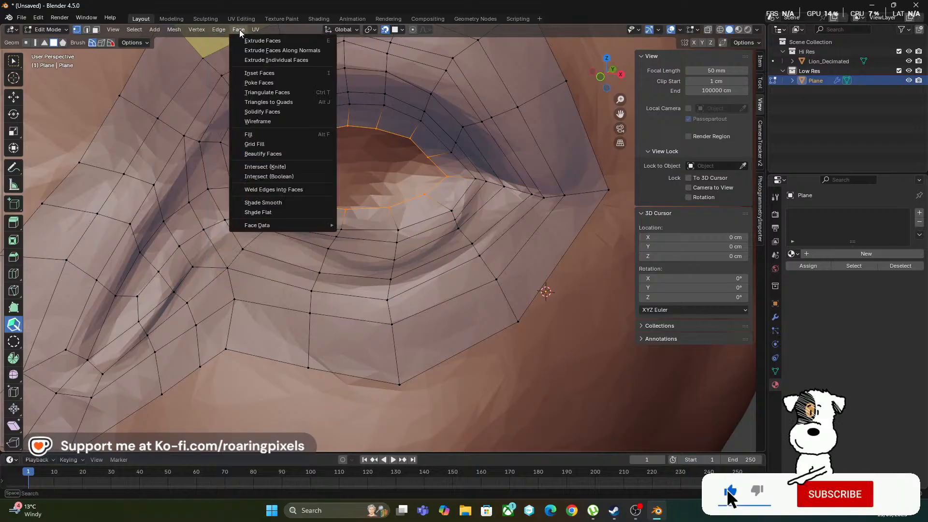
left_click(271, 144)
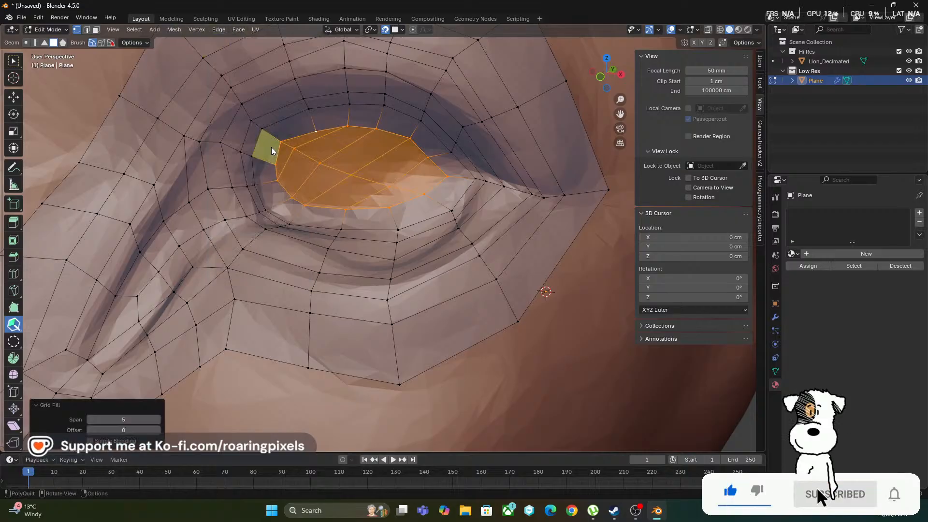
left_click(158, 419)
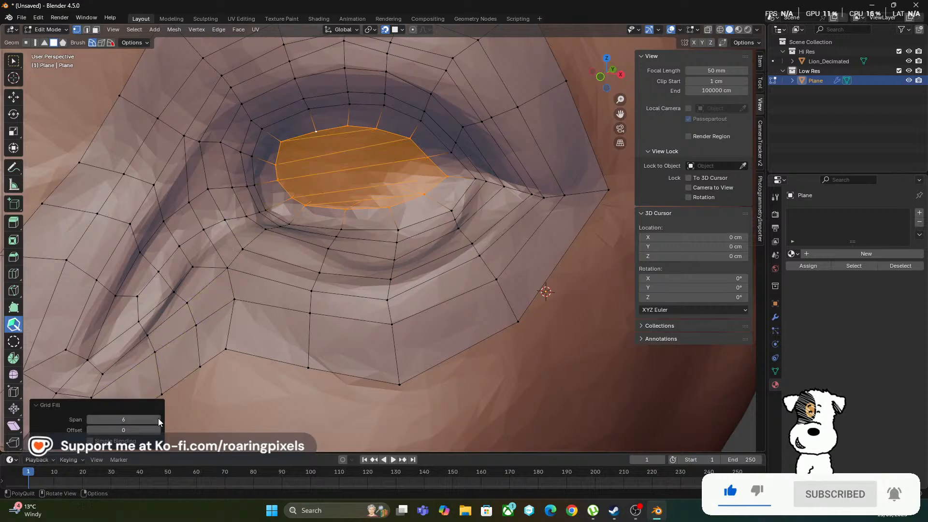
left_click(91, 419)
left_click(90, 420)
left_click(90, 419)
left_click(90, 419)
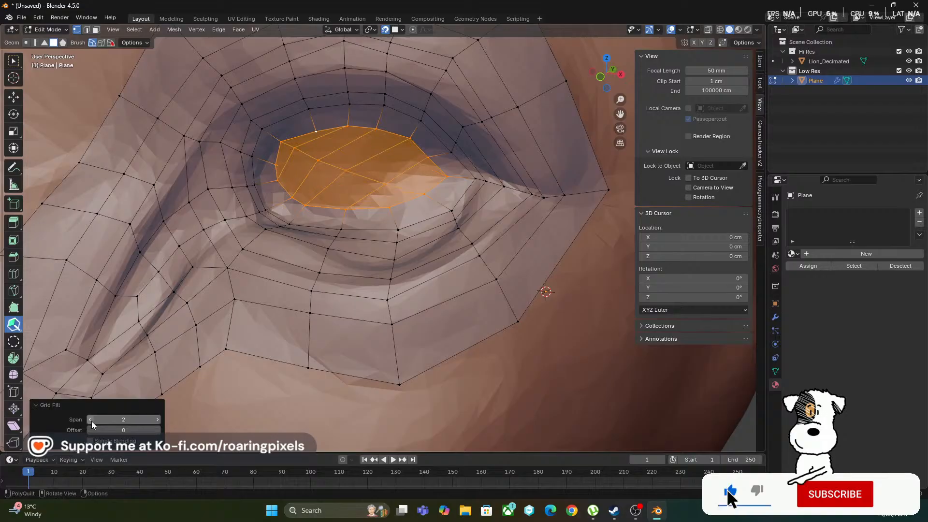
left_click(158, 419)
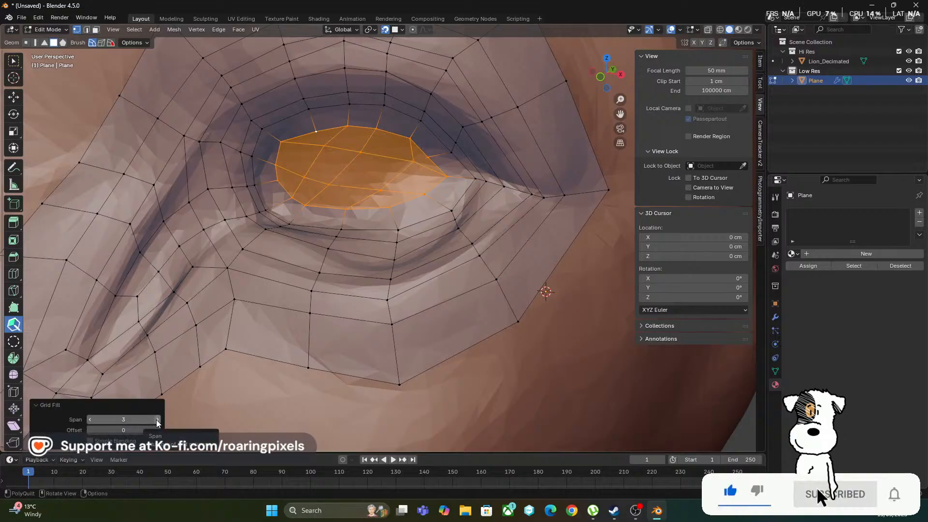
left_click(158, 419)
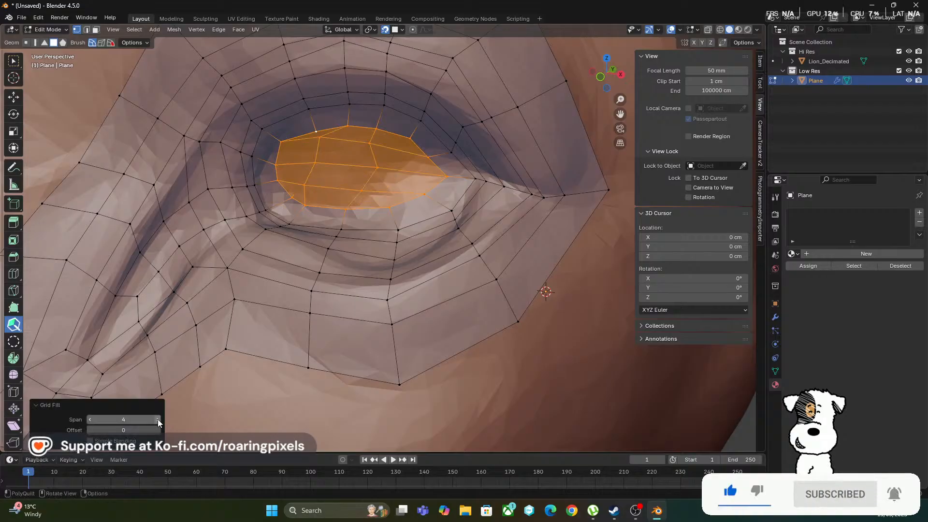
left_click(159, 419)
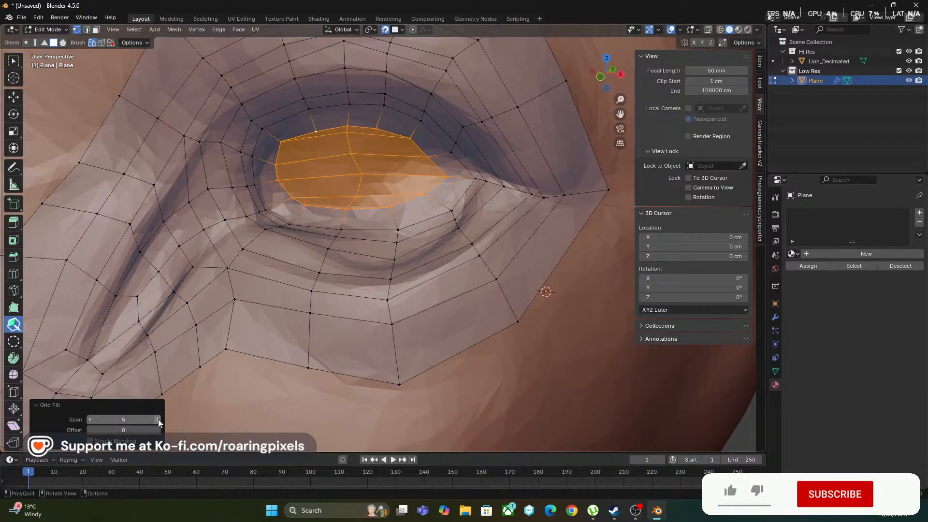
left_click(159, 419)
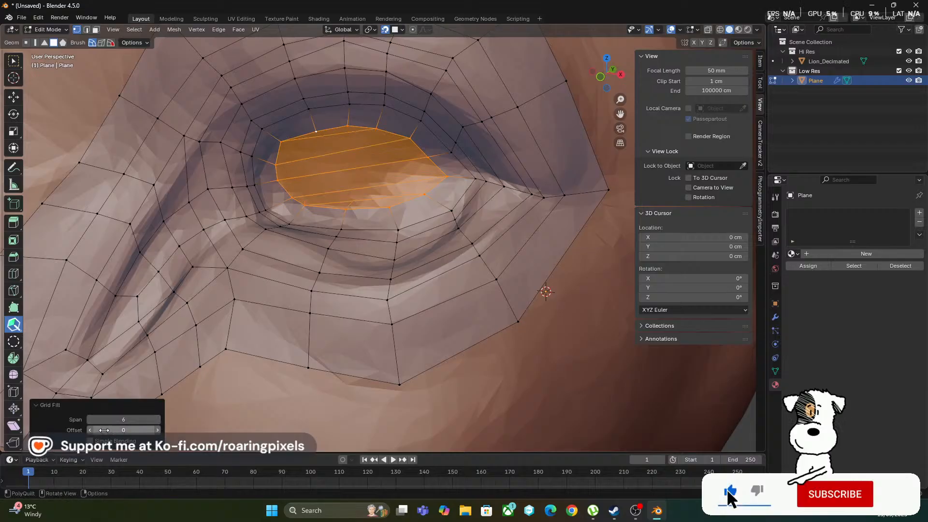
left_click(92, 420)
left_click(92, 419)
left_click(91, 420)
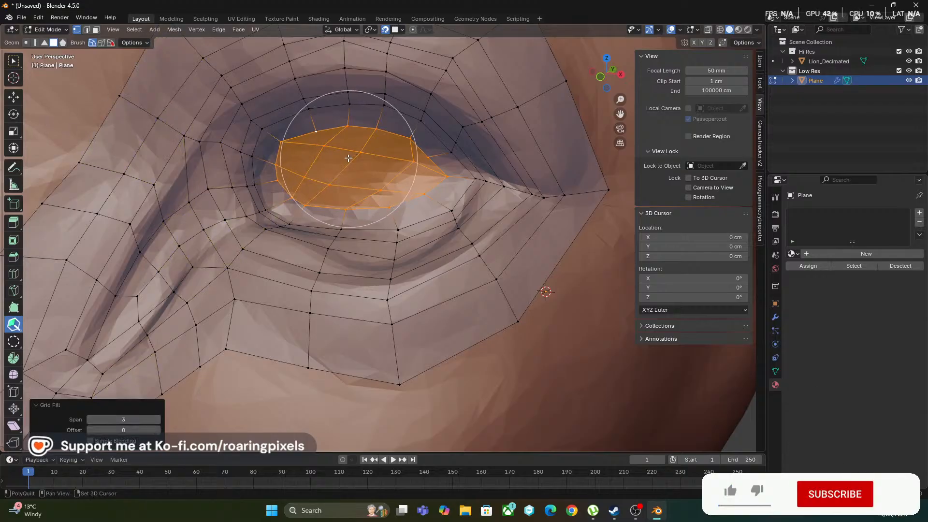
Relax the vertices of the new grid fill and its rim with the PolyQuilt brush to even out the quads
mouse_move(348, 160)
left_mouse_down("shift")
mouse_move(389, 166)
mouse_move(387, 187)
mouse_move(373, 166)
mouse_move(333, 150)
mouse_move(406, 162)
left_mouse_up("shift")
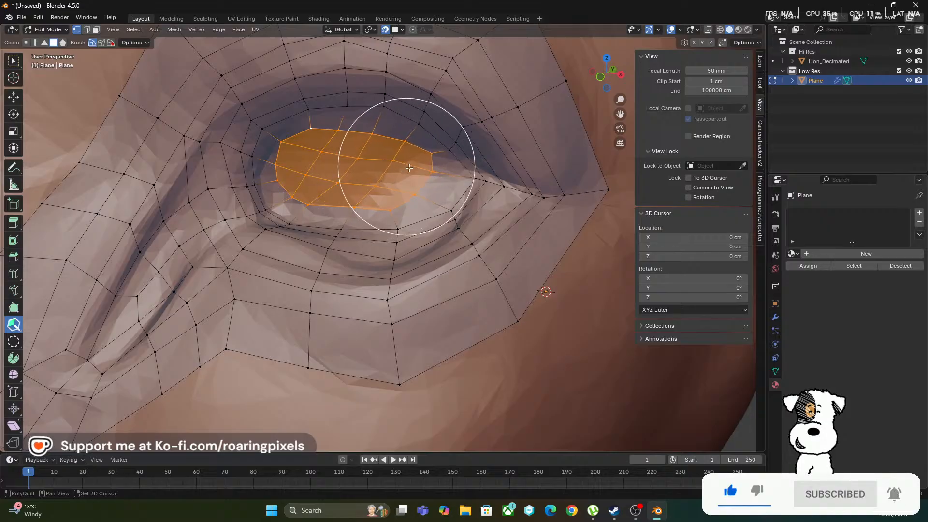
mouse_move(315, 135)
middle_mouse_down()
mouse_move(315, 176)
mouse_move(318, 166)
mouse_move(328, 194)
middle_mouse_up()
middle_click_drag(387, 260, 403, 236, "ctrl")
middle_click_drag(403, 286, 400, 290)
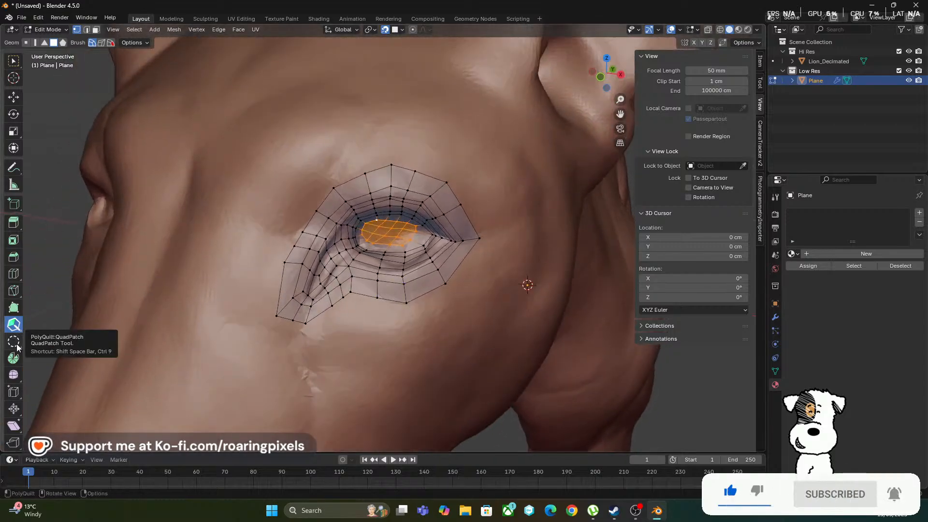
Examine the filled eye mesh in Object Mode with the Hi Res collection hidden, and restore the collection and Edit Mode
left_click(56, 28)
left_click(54, 40)
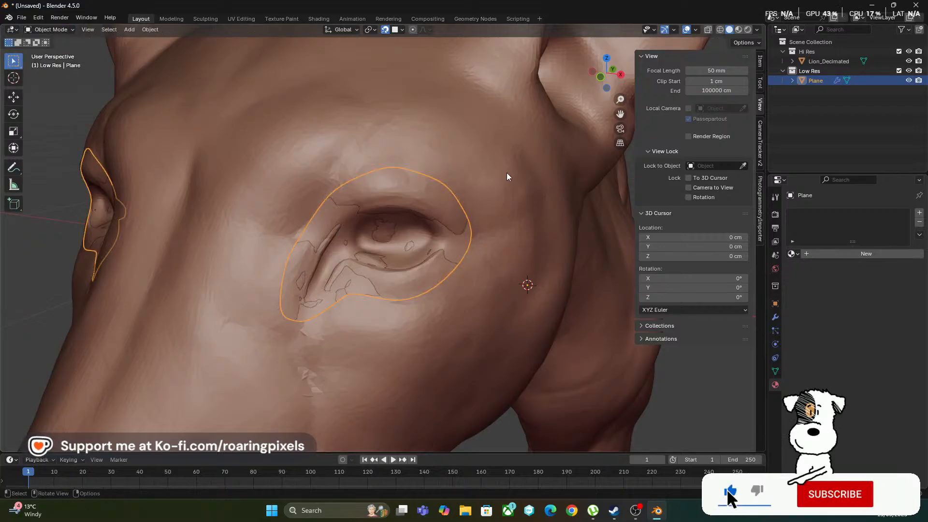
left_click(908, 51)
mouse_move(403, 223)
middle_mouse_down()
mouse_move(423, 239)
mouse_move(425, 225)
mouse_move(422, 270)
mouse_move(390, 288)
mouse_move(441, 292)
mouse_move(412, 284)
mouse_move(400, 220)
mouse_move(415, 145)
mouse_move(417, 208)
mouse_move(426, 154)
mouse_move(418, 210)
mouse_move(392, 216)
middle_mouse_up()
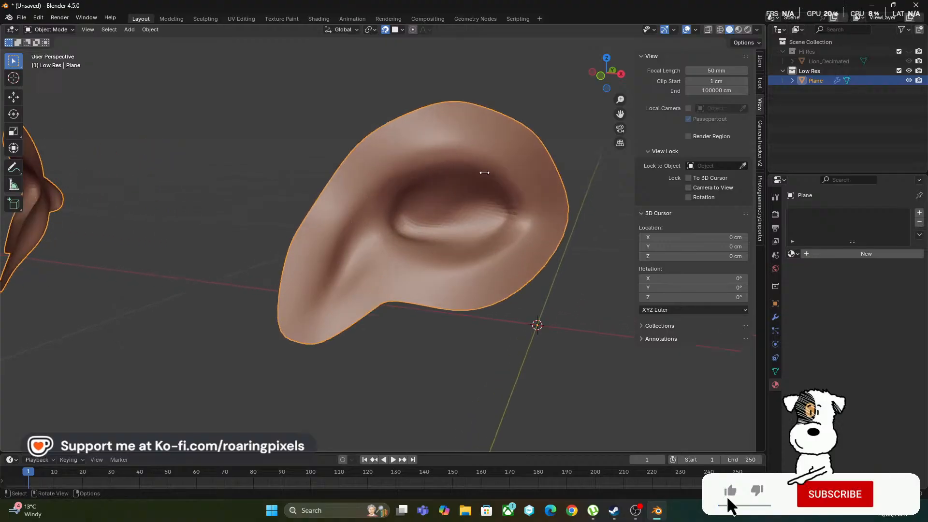
middle_click_drag(464, 255, 477, 261)
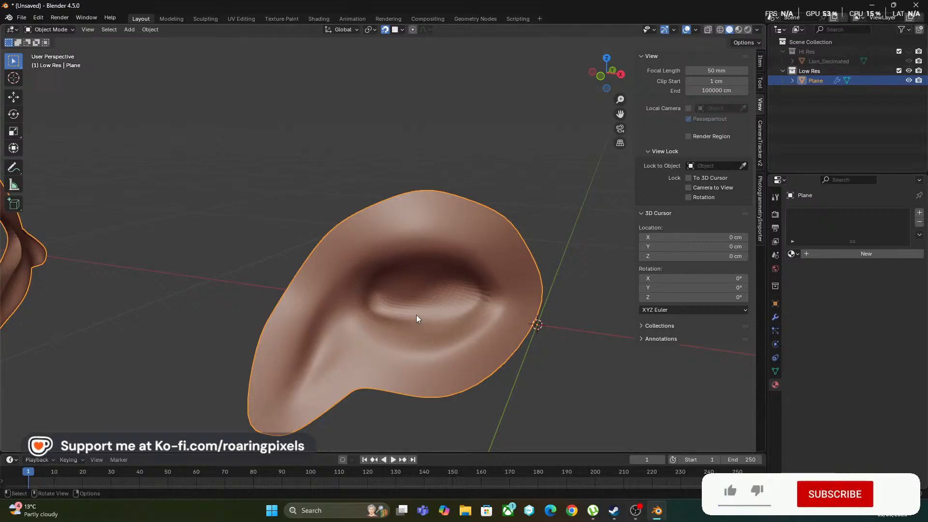
left_click(909, 62)
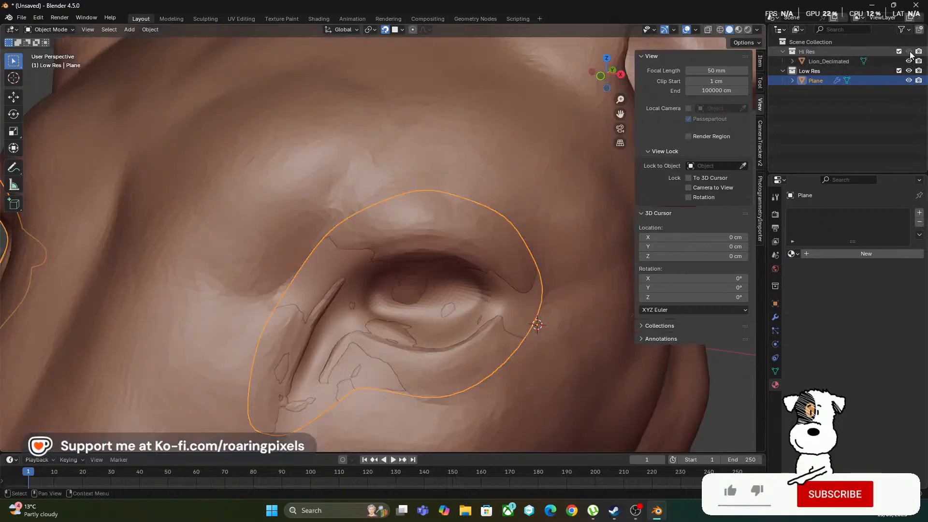
key("Tab")
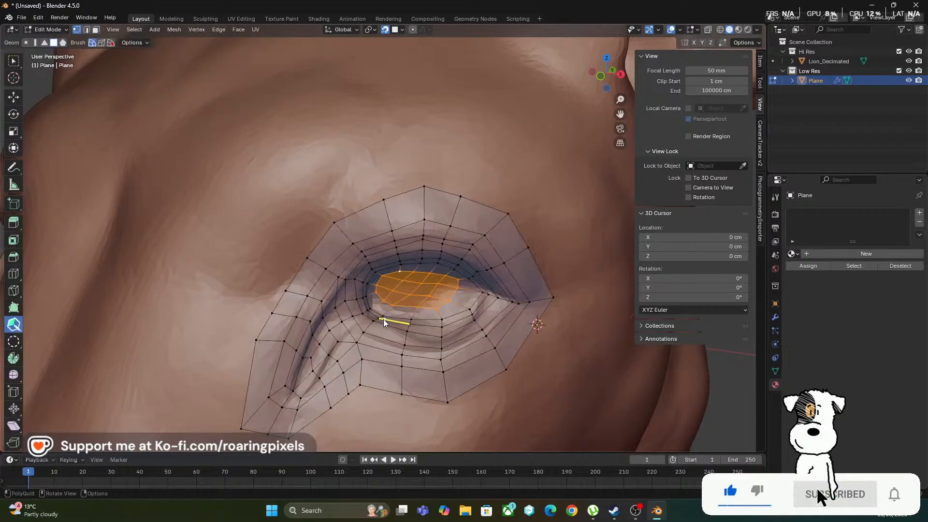
Insert an edge loop around the outer eyelid and move its upper-lid vertices down toward the lid's crease
scroll(388, 347, "up", 5)
left_click_drag(387, 343, 387, 348)
scroll(387, 348, "down", 3)
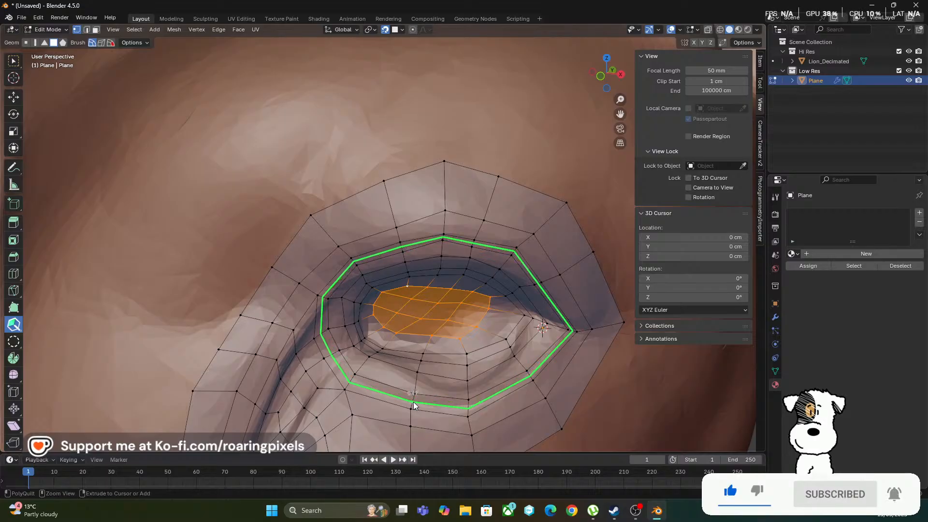
left_click(414, 401)
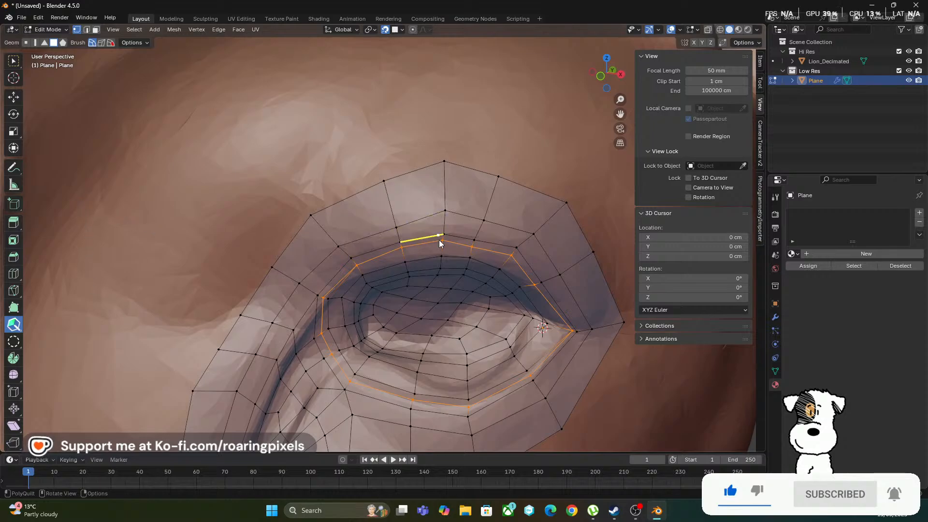
mouse_move(441, 244)
left_mouse_down("shift")
mouse_move(373, 256)
mouse_move(339, 279)
mouse_move(466, 242)
mouse_move(496, 242)
mouse_move(503, 266)
mouse_move(411, 258)
left_mouse_up("shift")
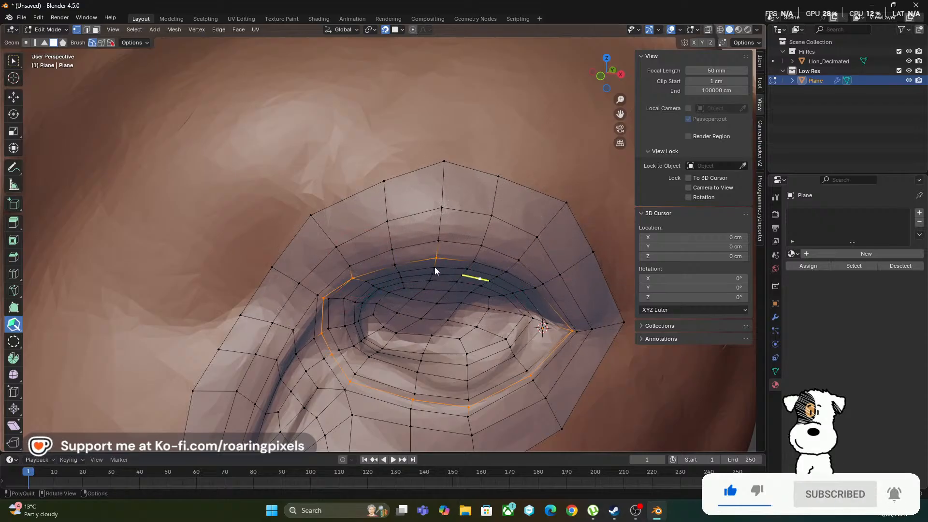
key("KP_Decimal")
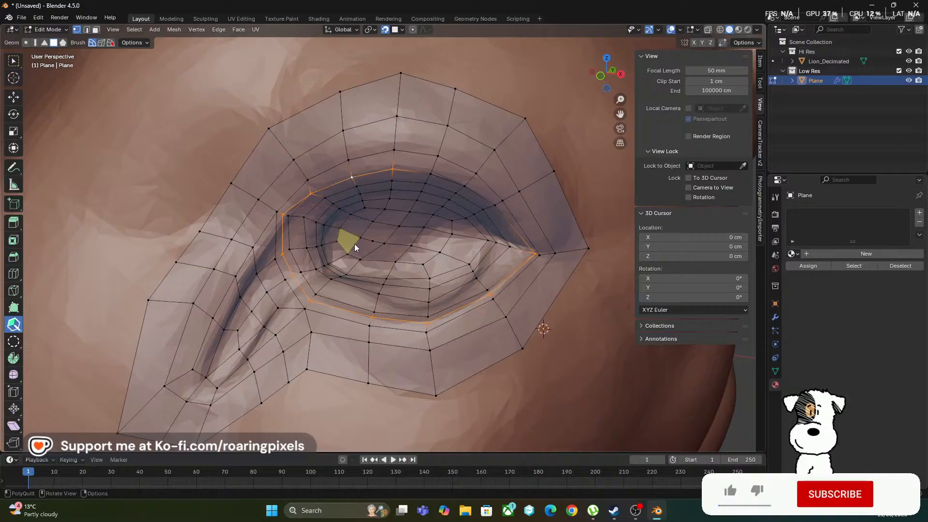
Select the whole eye mesh and relax the quads across the eyelids and socket with the PolyQuilt brush
key("a")
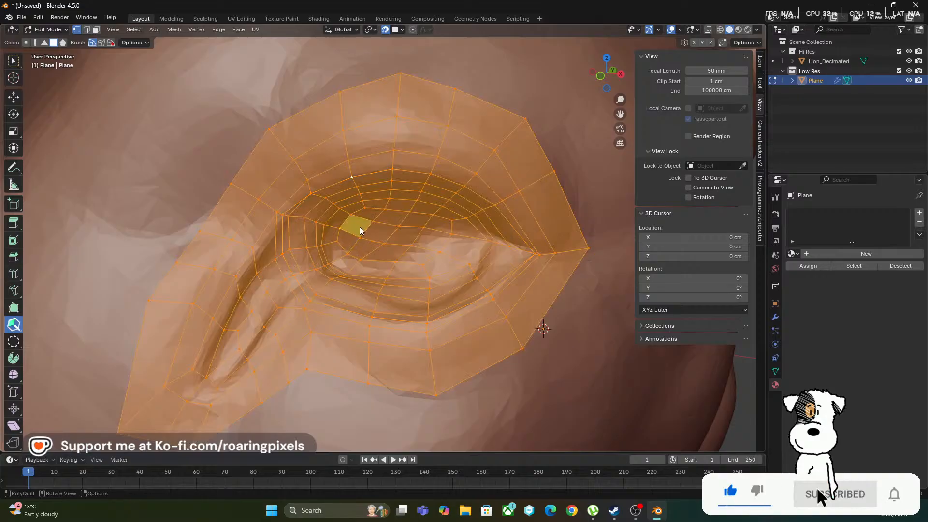
mouse_move(372, 236)
left_mouse_down("shift")
mouse_move(535, 254)
mouse_move(528, 245)
mouse_move(486, 261)
mouse_move(539, 260)
mouse_move(511, 264)
left_mouse_up("shift")
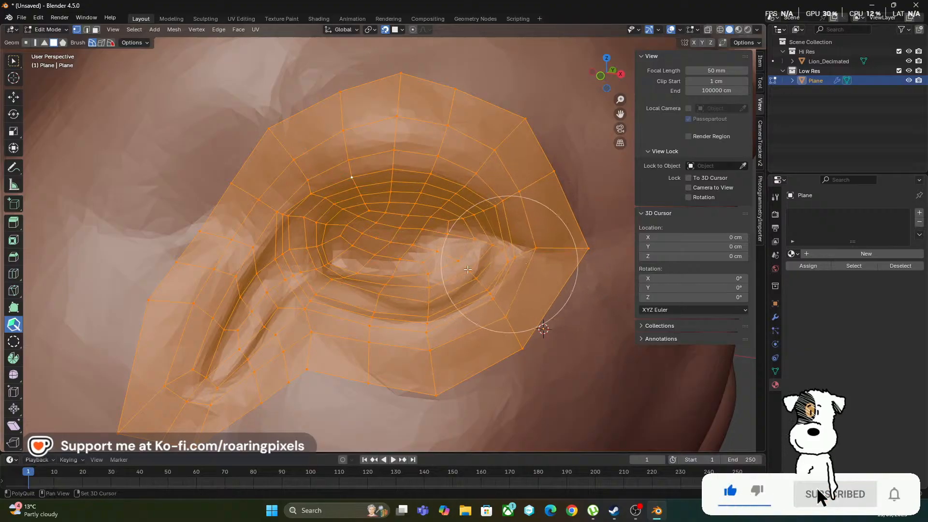
mouse_move(382, 251)
left_mouse_down("shift")
mouse_move(364, 255)
mouse_move(307, 216)
left_mouse_up("shift")
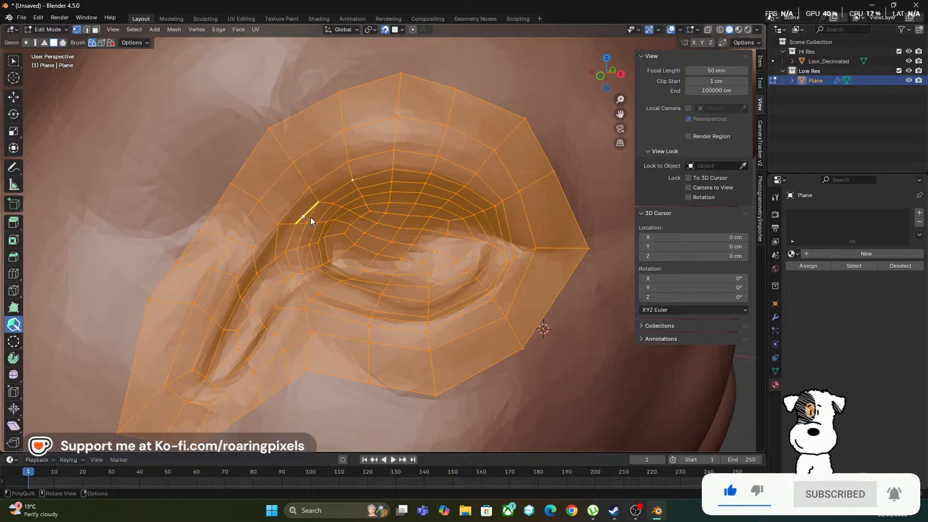
mouse_move(310, 217)
middle_mouse_down()
mouse_move(301, 219)
mouse_move(307, 227)
mouse_move(302, 220)
middle_mouse_up()
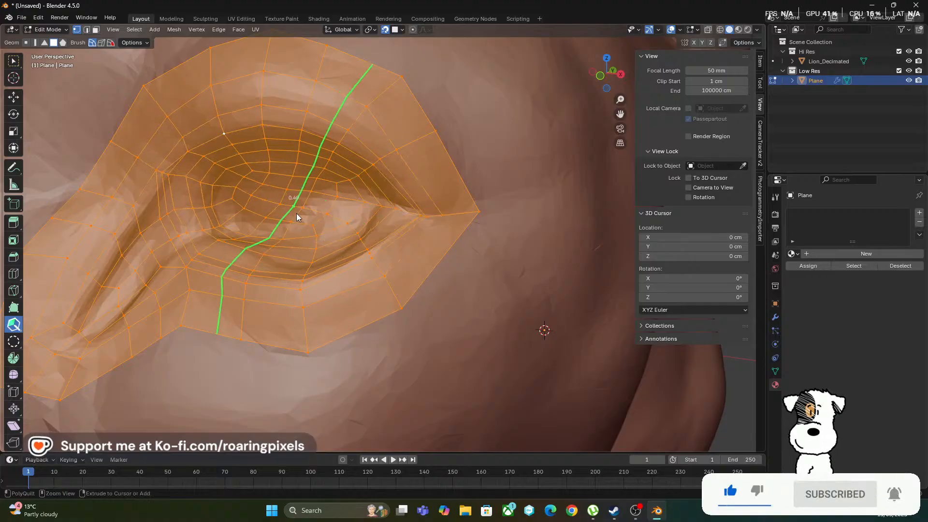
Compare the relaxed eye mesh in Object Mode and Edit Mode to examine its smoothed shape against the sculpt
left_click(54, 29)
left_click(55, 40)
left_click(59, 29)
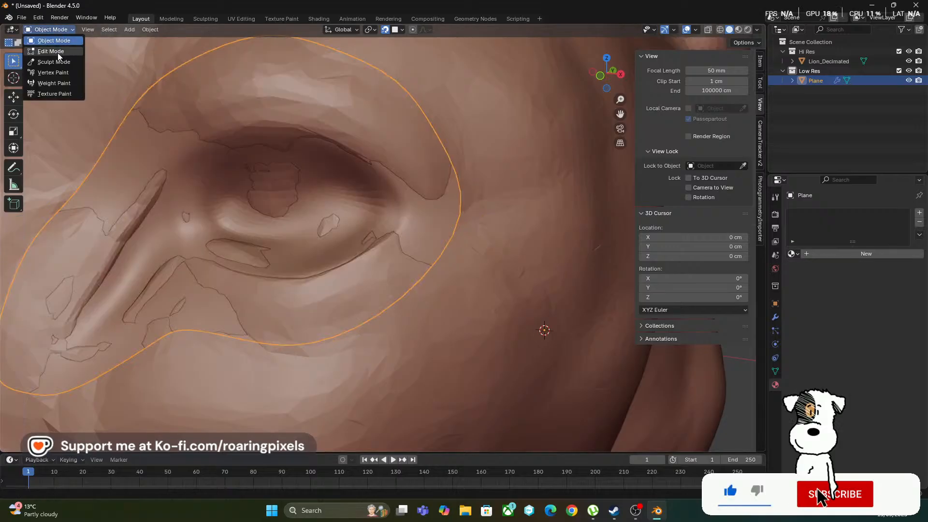
left_click(57, 51)
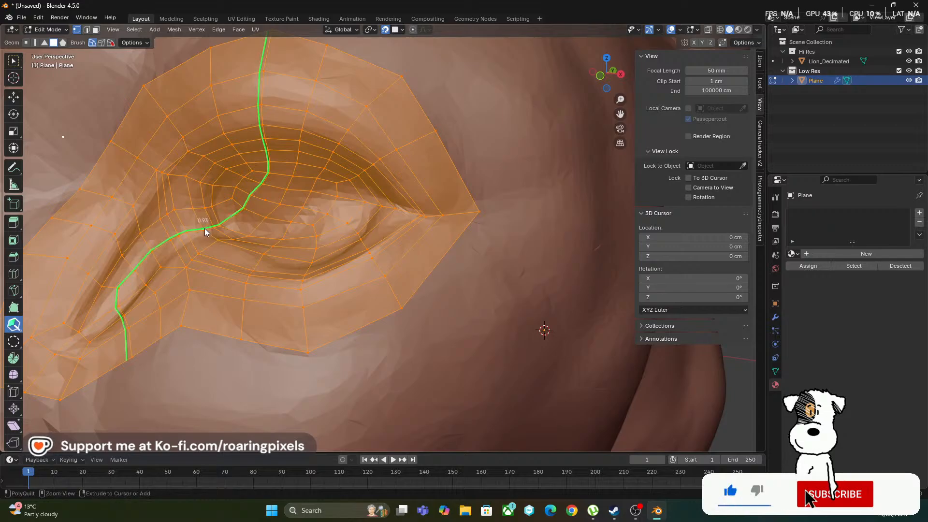
key("Tab")
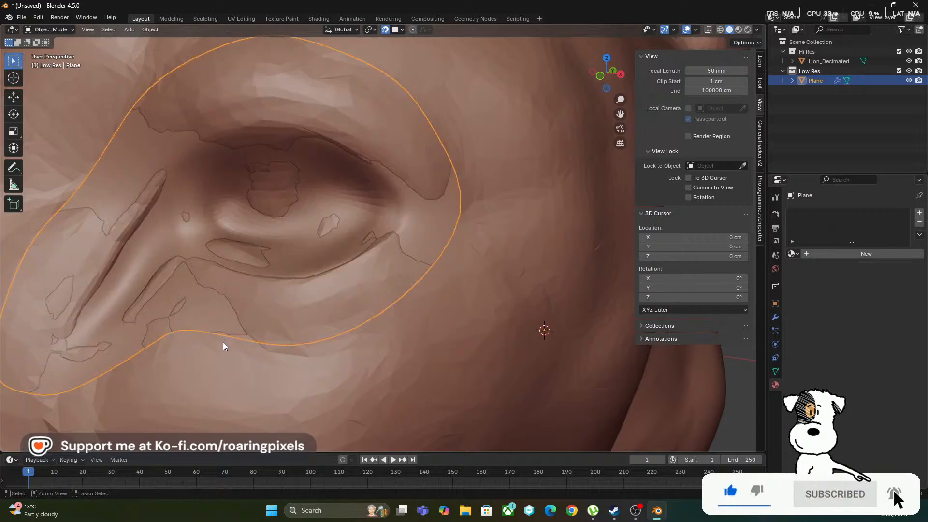
key("Tab")
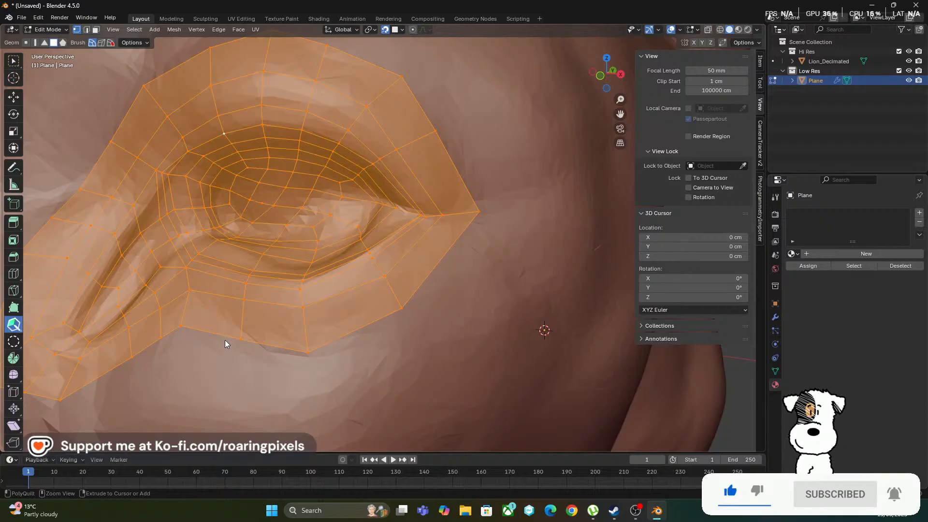
Undo the whole-mesh relaxing, the upper-lid vertex moves and the inserted outer eyelid loop
key("alt+a")
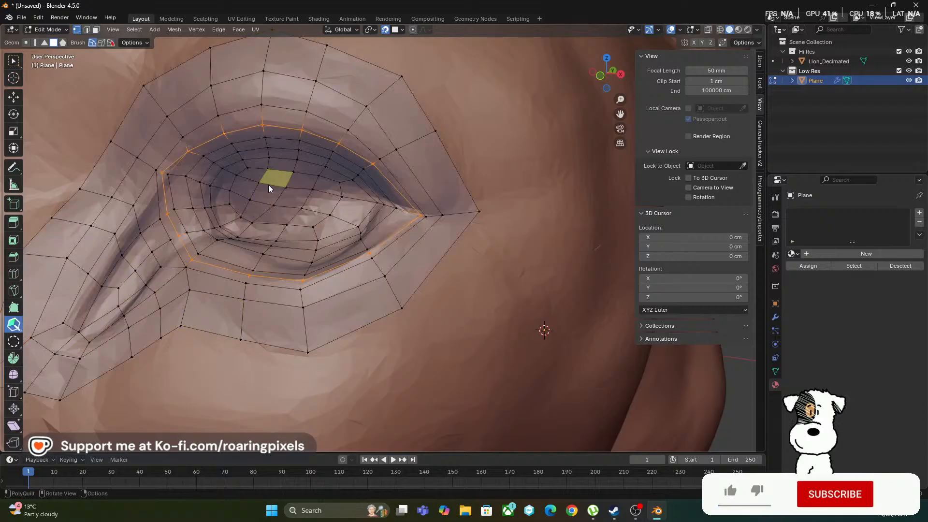
key("ctrl+z")
key("ctrl+z")
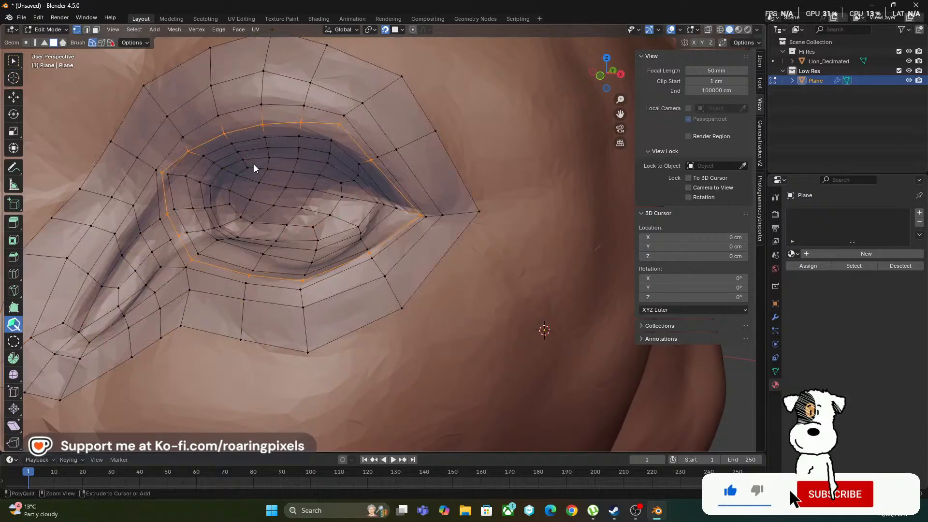
key("ctrl+z")
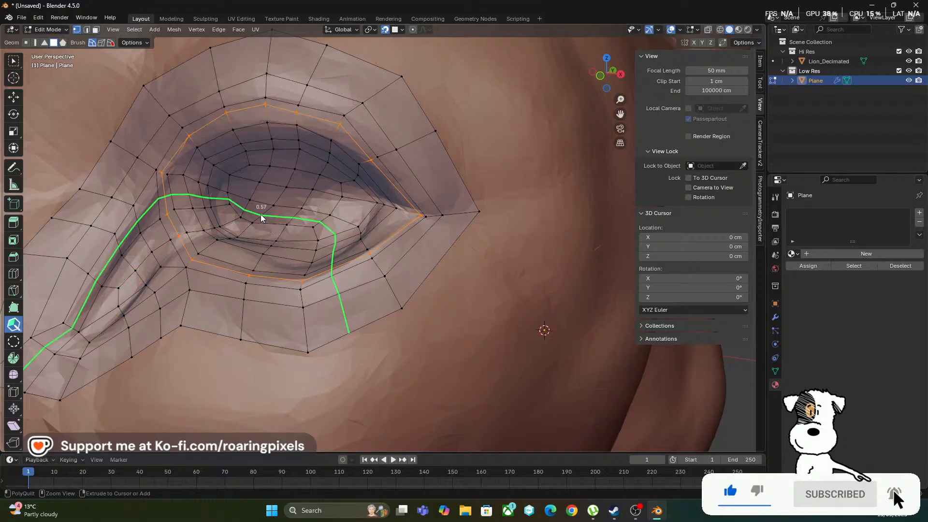
key("ctrl+z")
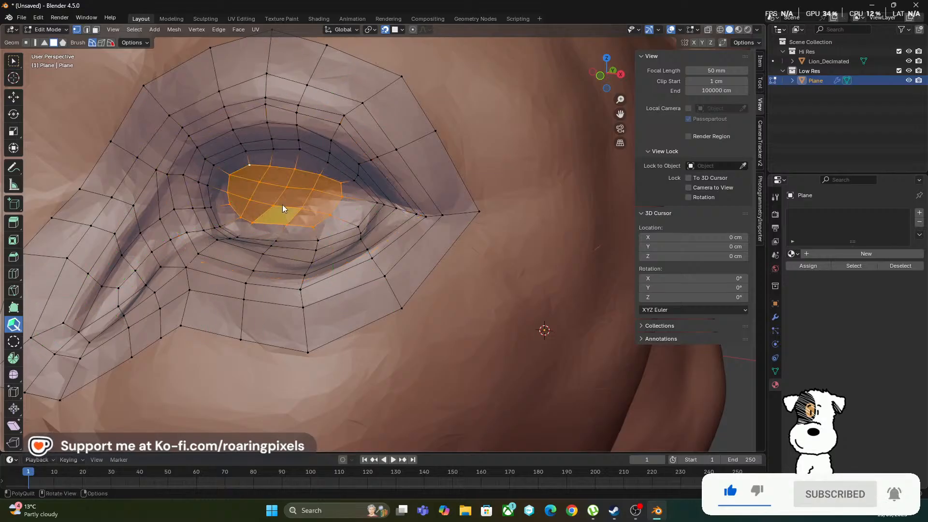
Relax the quads across the upper eyelid and the outer half of the eye opening with the PolyQuilt brush
key("shift")
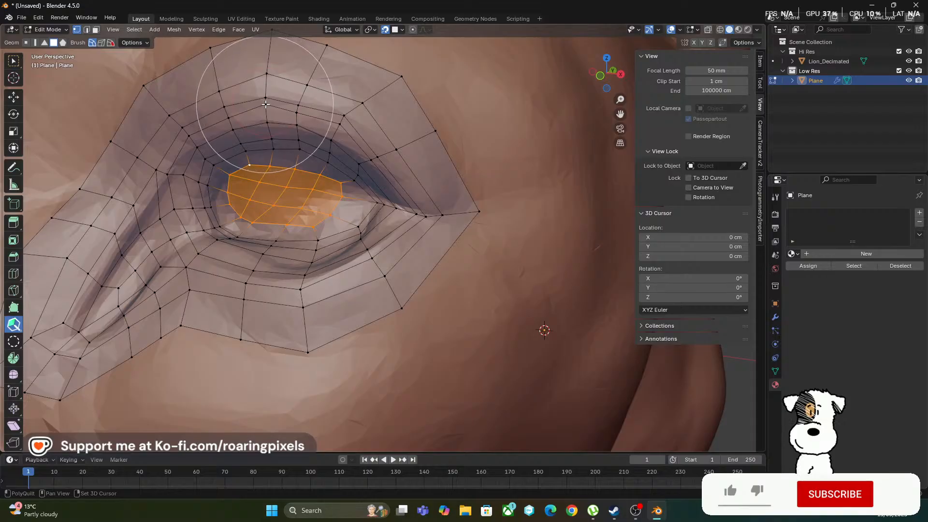
mouse_move(271, 107)
left_mouse_down("shift")
mouse_move(280, 133)
mouse_move(338, 152)
mouse_move(345, 127)
mouse_move(333, 135)
left_mouse_up("shift")
left_click(15, 344)
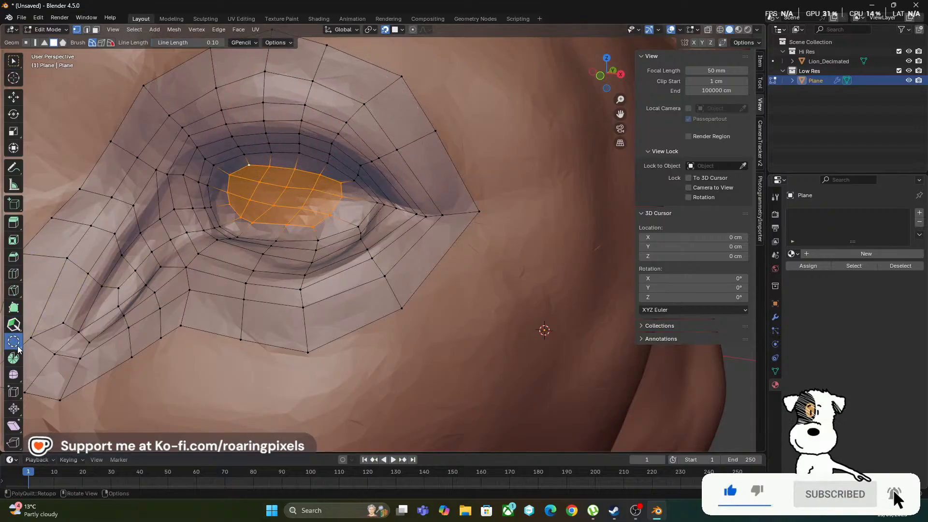
left_click(265, 129)
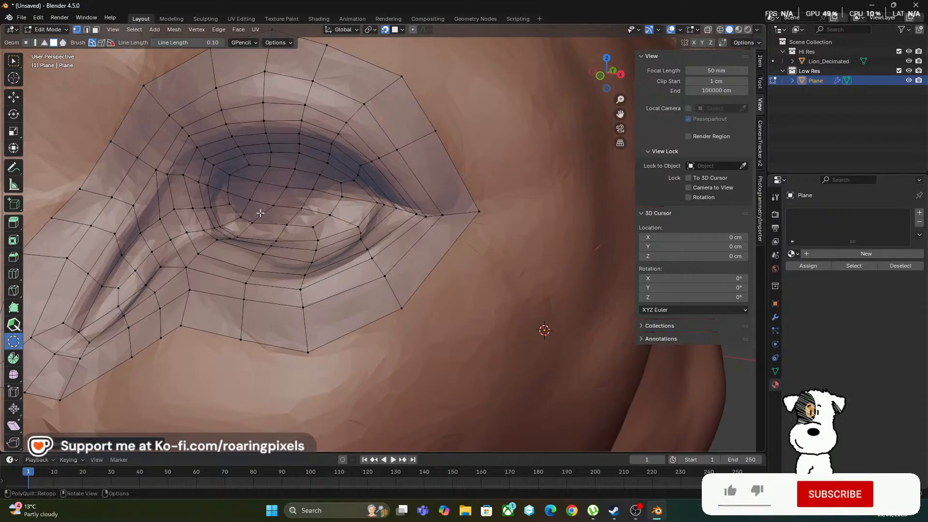
left_click(13, 325)
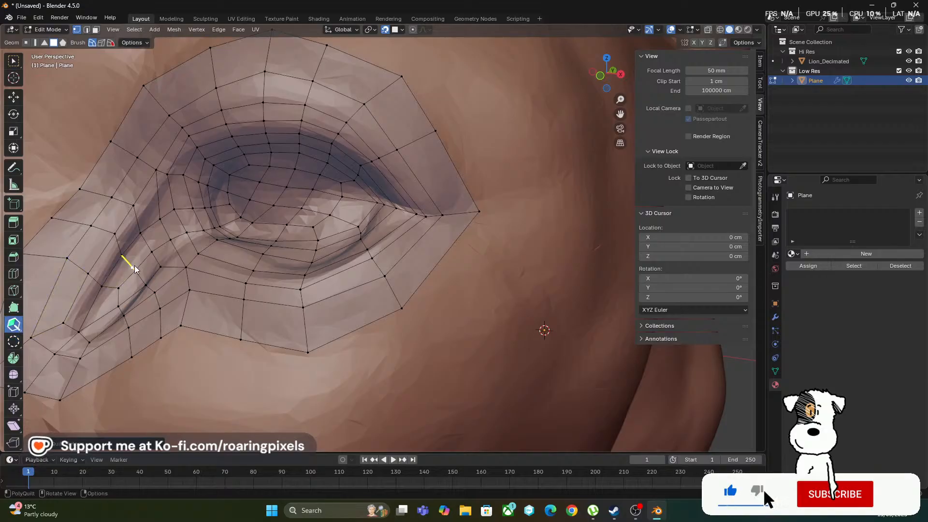
key("shift")
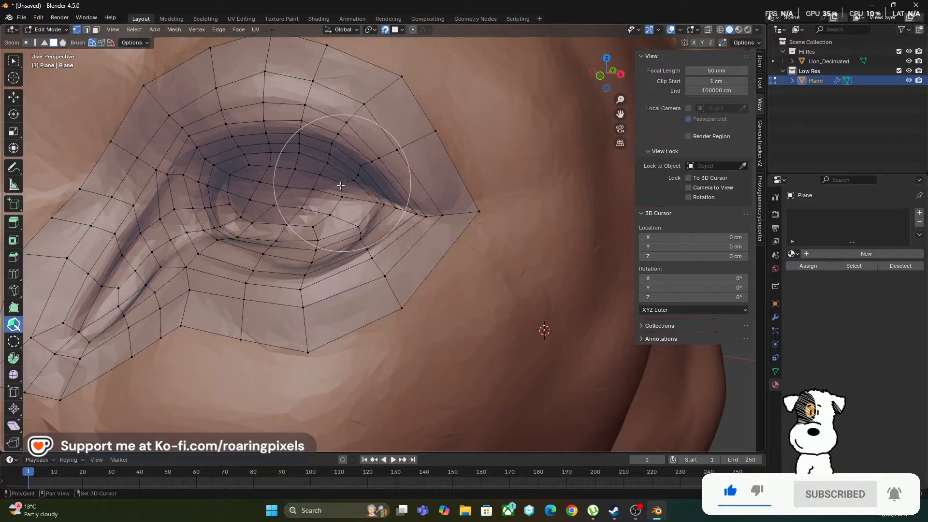
left_click_drag(343, 183, 341, 190, "shift")
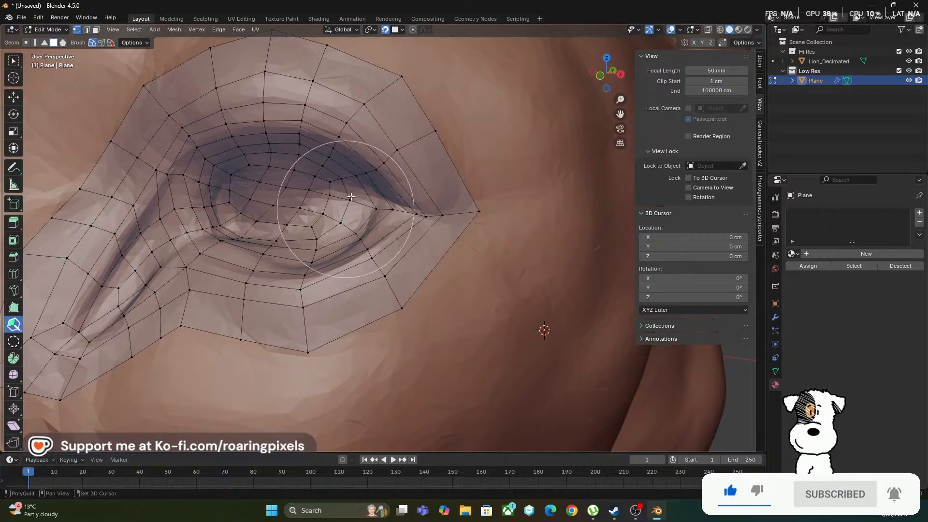
middle_click_drag(296, 187, 297, 189)
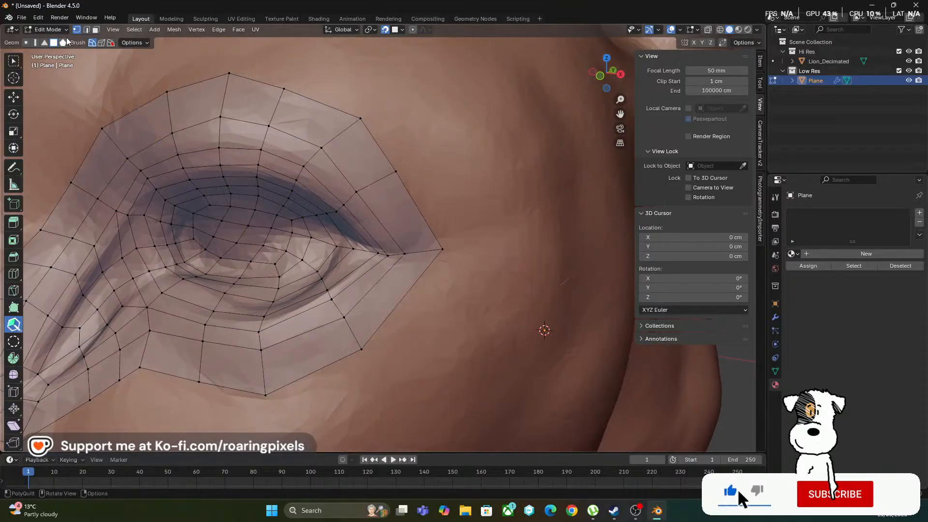
Hide the Hi Res collection in Object Mode and set the viewport clip start to 0.01 cm
left_click(53, 30)
left_click(53, 41)
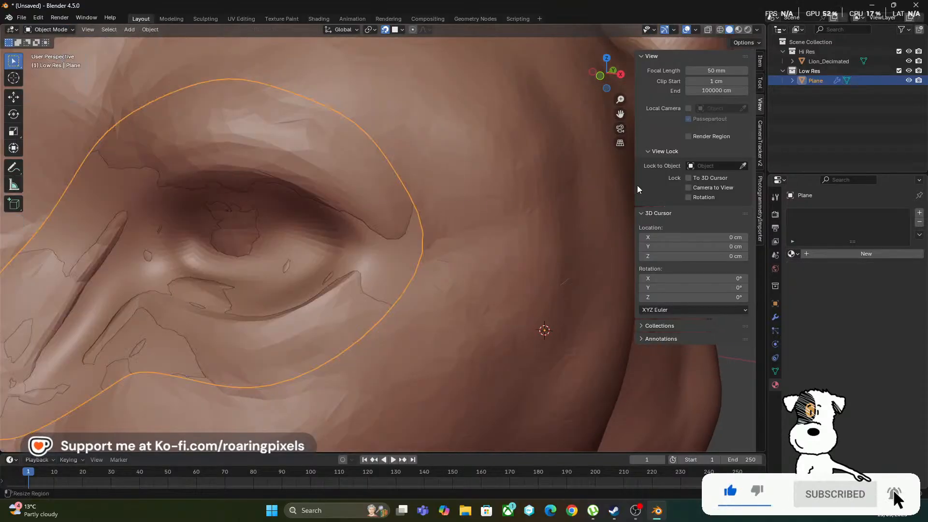
left_click(909, 52)
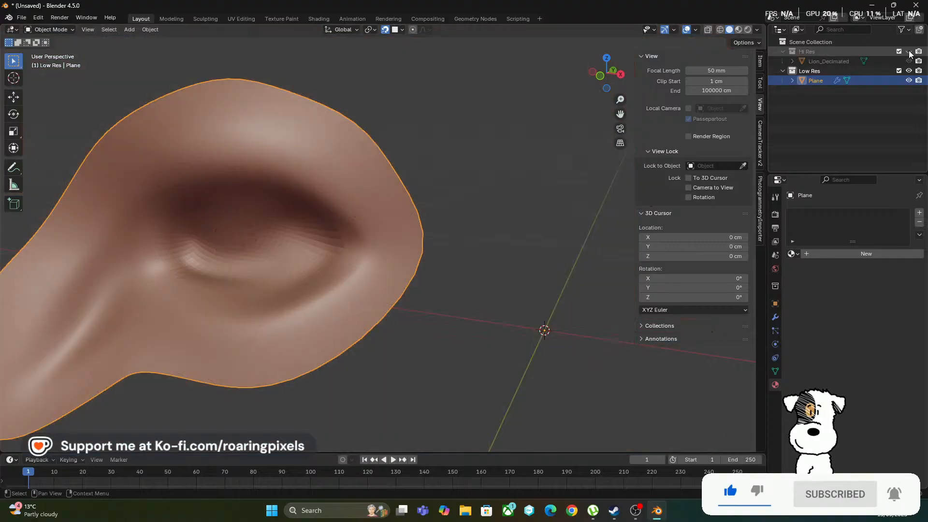
middle_click_drag(504, 214, 506, 233)
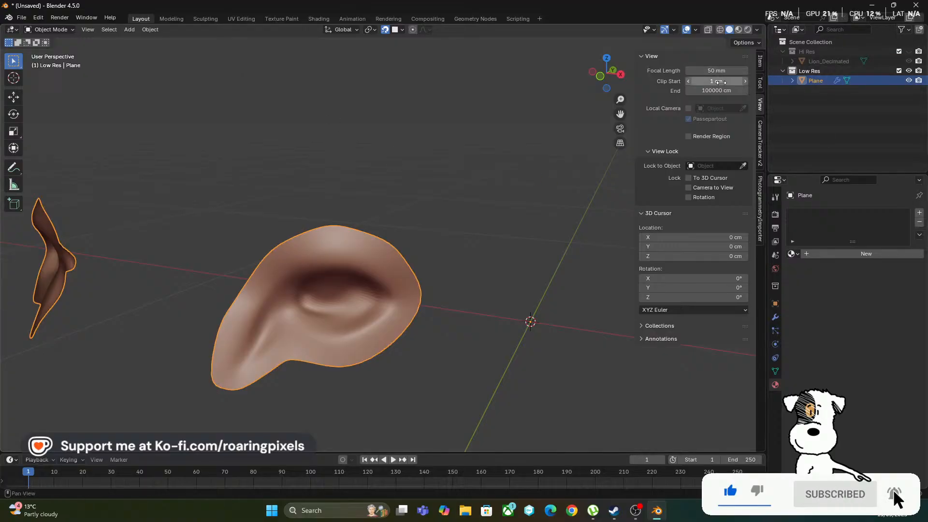
left_click(724, 82)
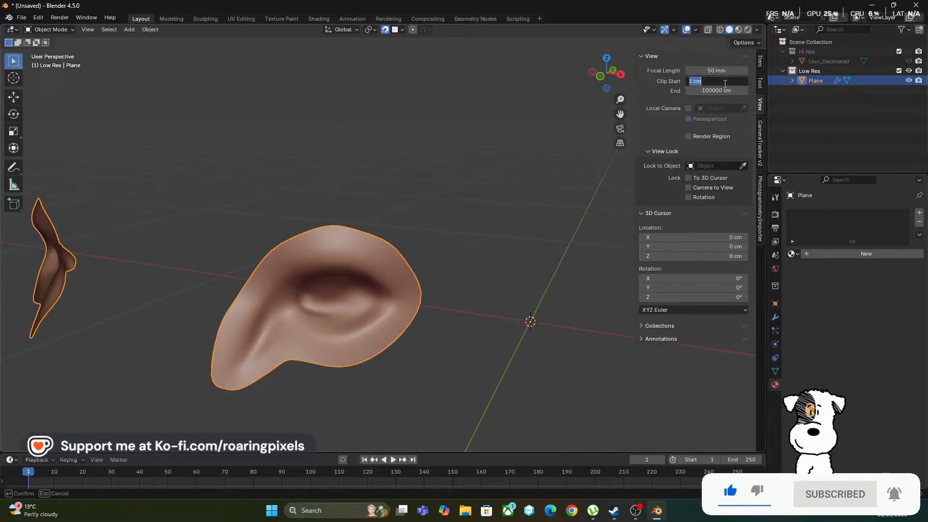
type("0.01")
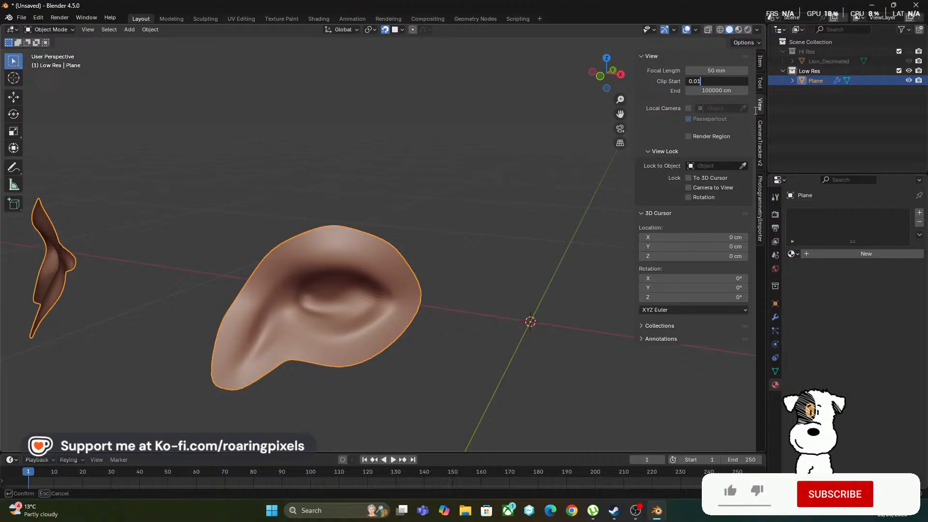
Try a viewport focal length of 120 mm and inspect both mirrored eye meshes with it
left_click(722, 71)
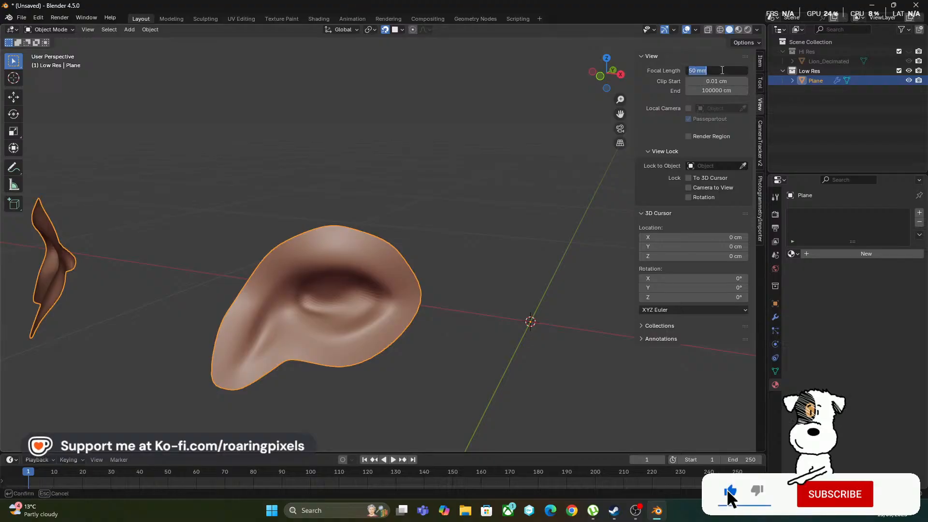
type("120")
key("Return")
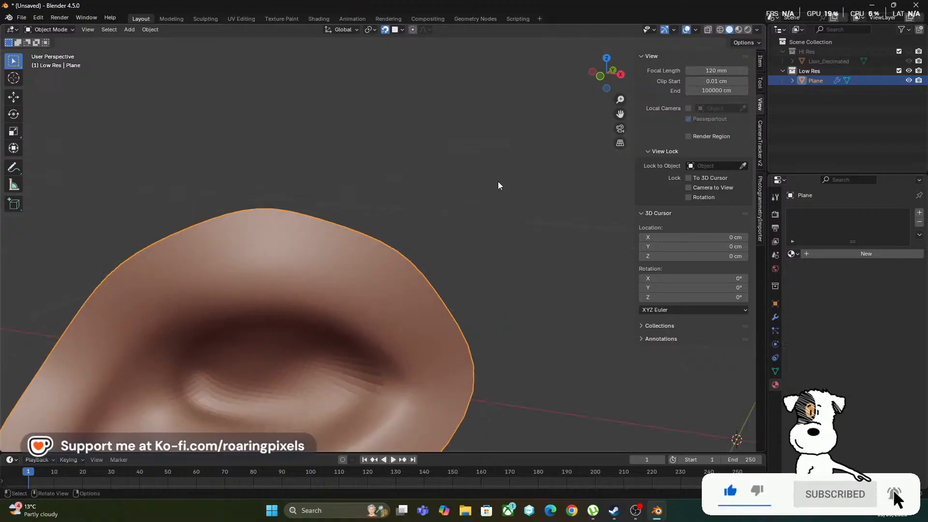
scroll(489, 222, "down", 8)
scroll(487, 229, "up", 4)
scroll(487, 226, "up", 4)
mouse_move(487, 226)
middle_mouse_down()
mouse_move(483, 234)
mouse_move(495, 236)
middle_mouse_up()
scroll(483, 236, "down", 8)
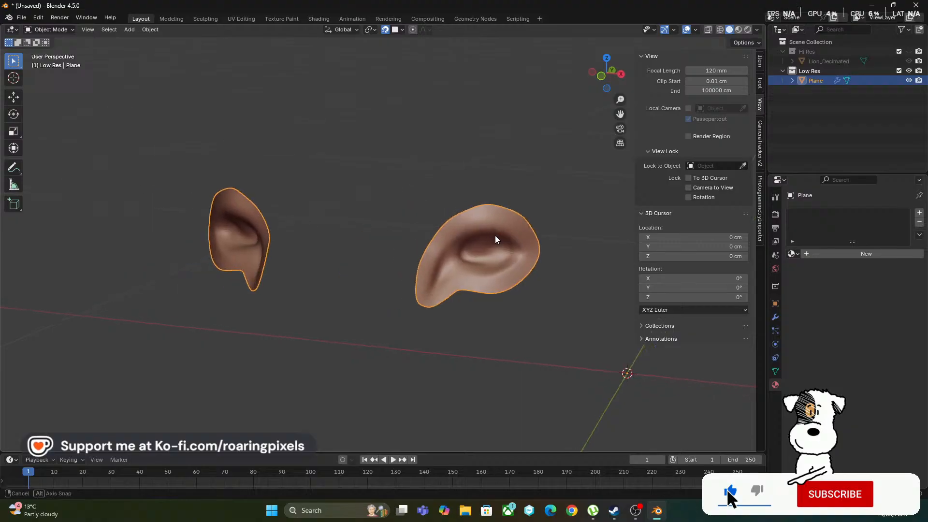
Try a viewport focal length of 20 mm and view the eye meshes with it
left_click(734, 71)
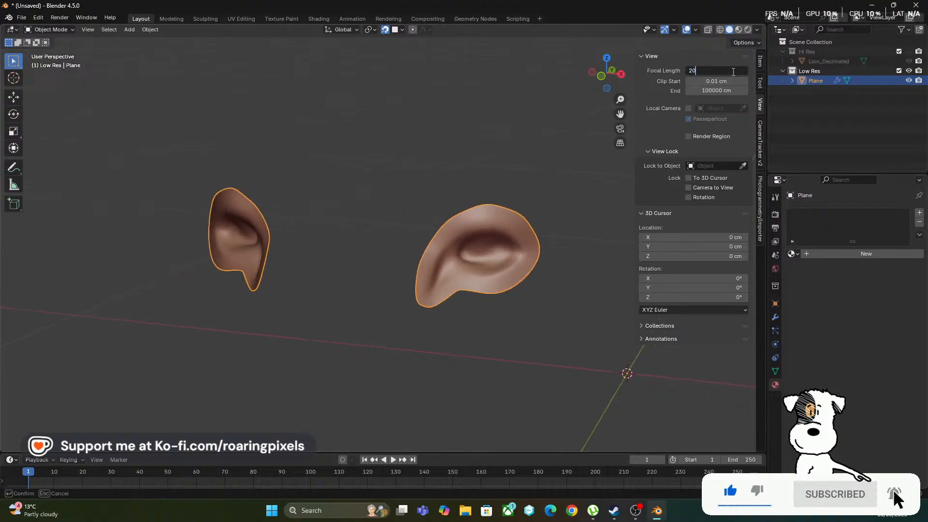
type("20")
key("Return")
scroll(410, 241, "up", 4)
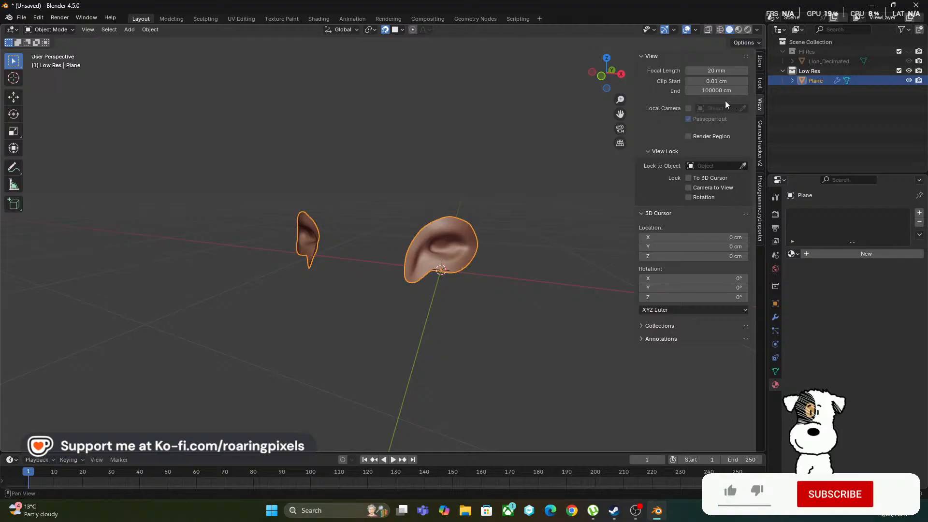
Set the viewport focal length to 200 mm and frame the eye mesh closely
left_click(720, 76)
type("200")
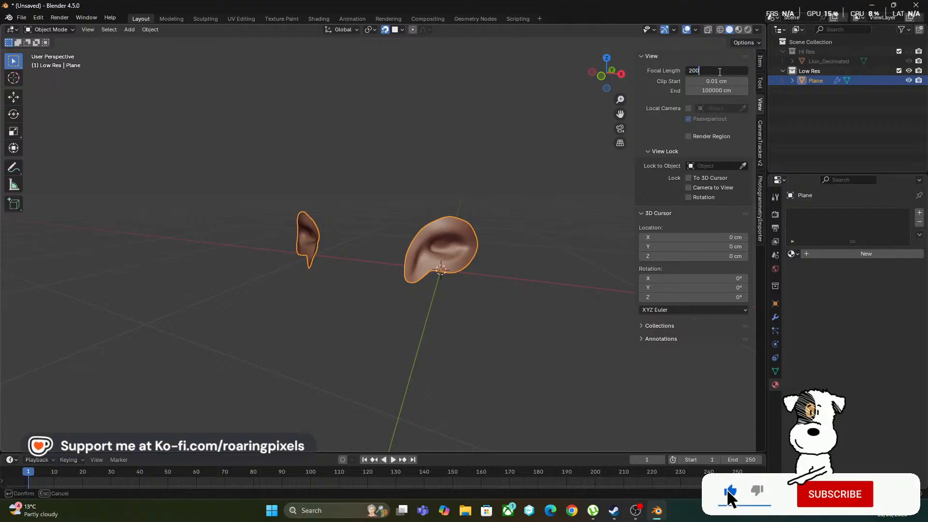
key("Return")
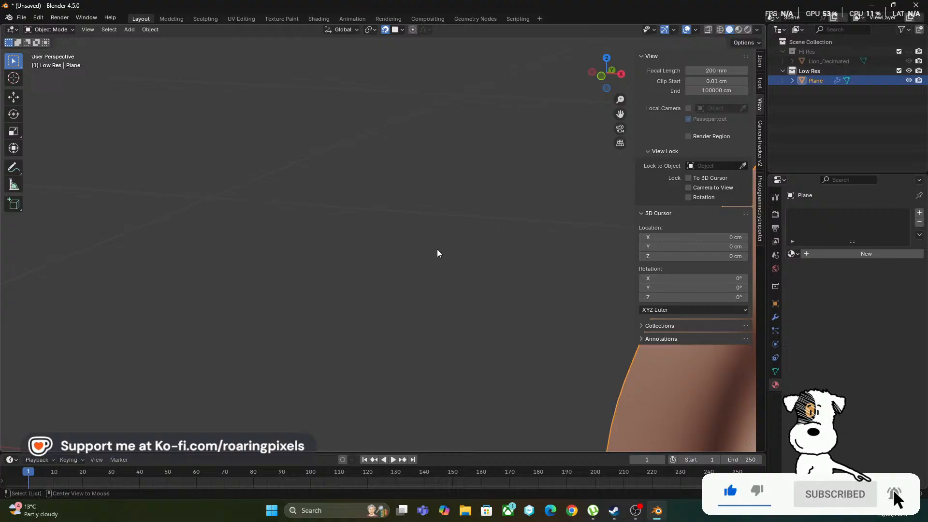
scroll(450, 268, "down", 6)
scroll(451, 267, "up", 3)
middle_click_drag(451, 268, 448, 262)
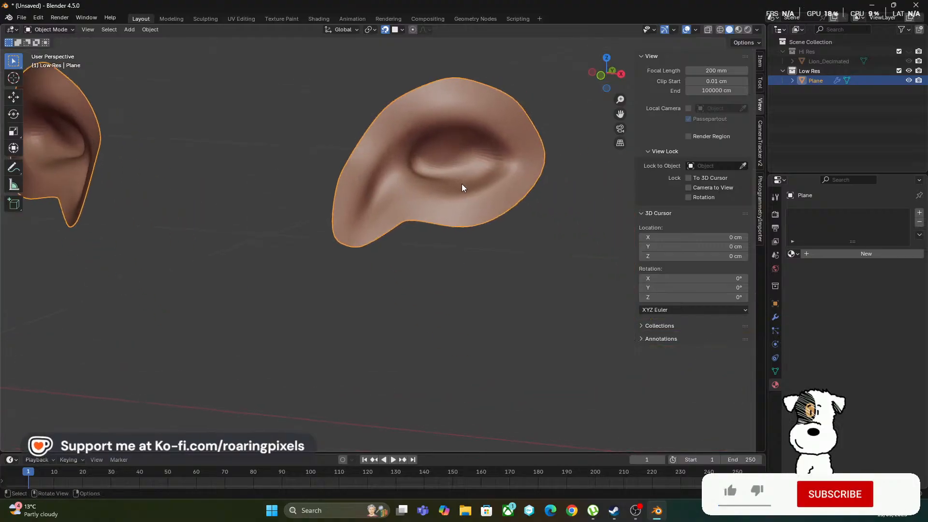
middle_click_drag(432, 207, 406, 258, "ctrl")
Return to Edit Mode with the Hi Res collection shown, and reposition the eyelid vertices around the eye's outer corner
key("Tab")
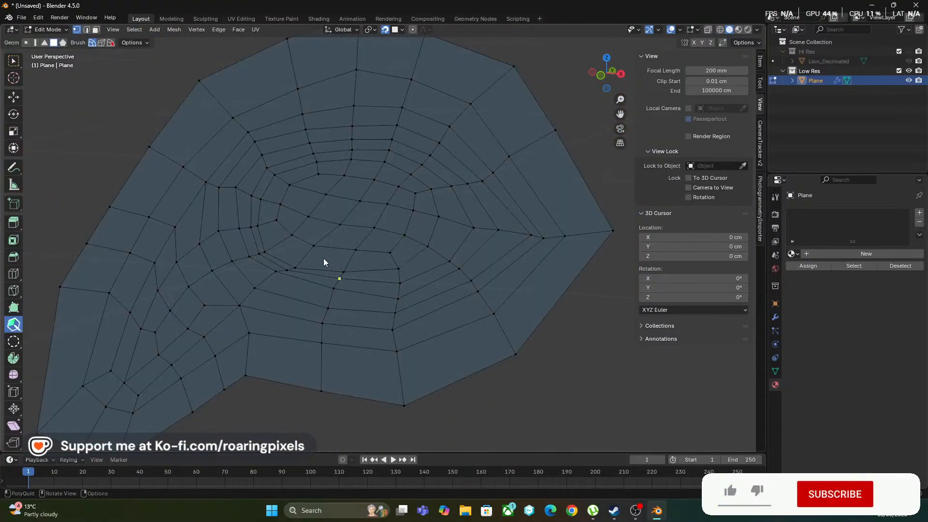
left_click(909, 52)
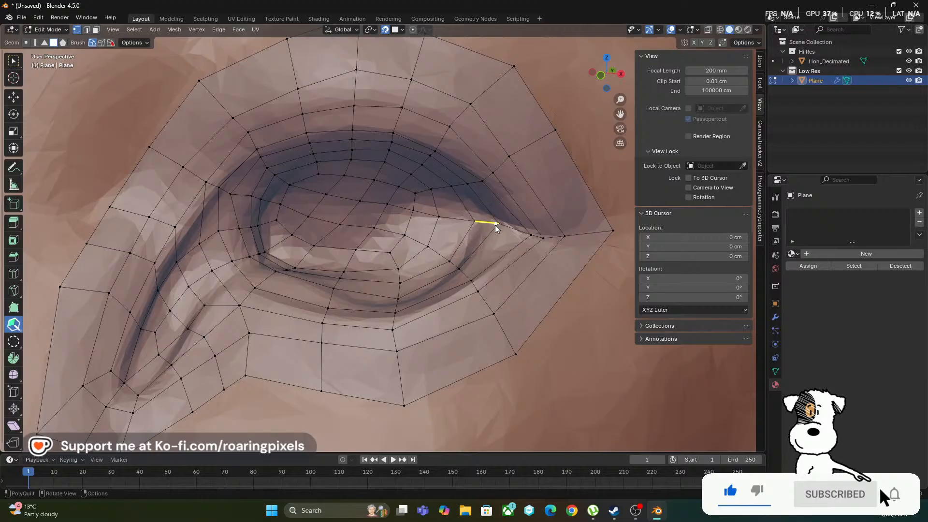
left_click_drag(496, 225, 514, 228)
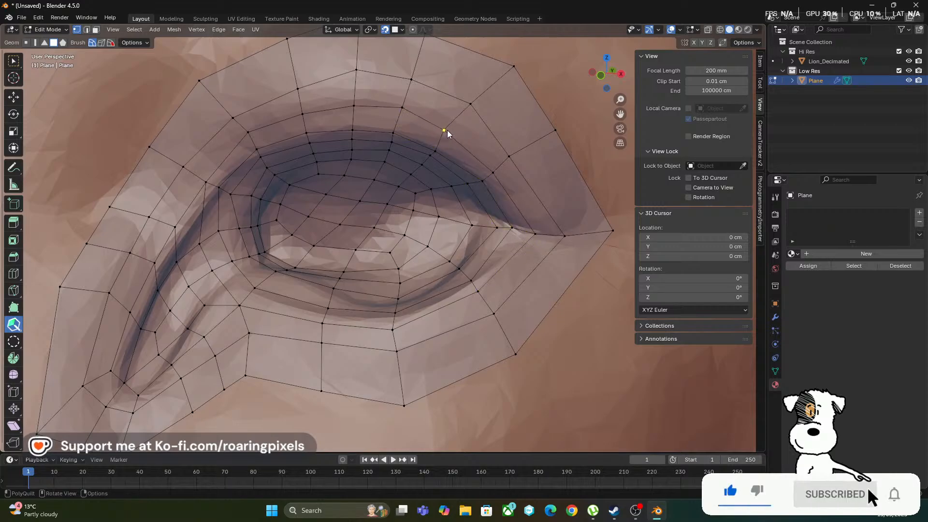
left_click_drag(509, 156, 518, 163)
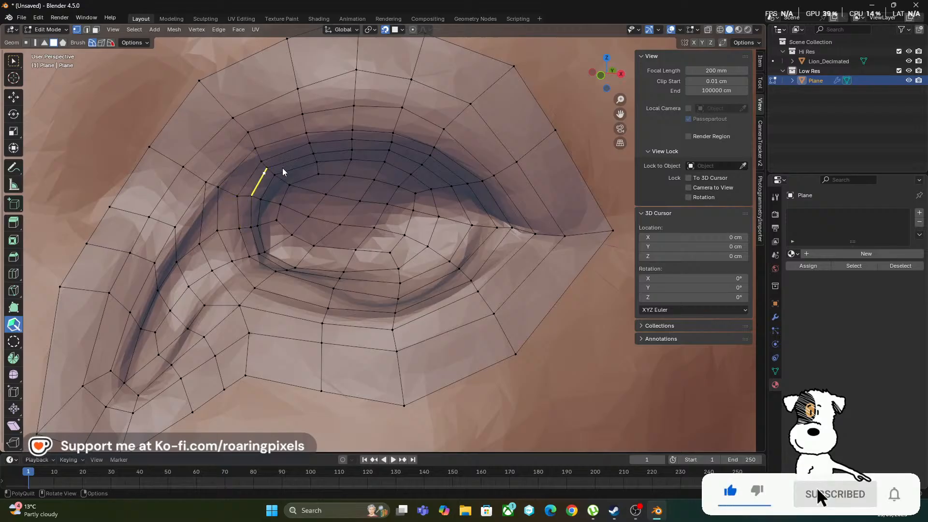
Move the crease vertices above the upper eyelid outward and insert an edge loop around the eye just inside them
left_click(309, 138)
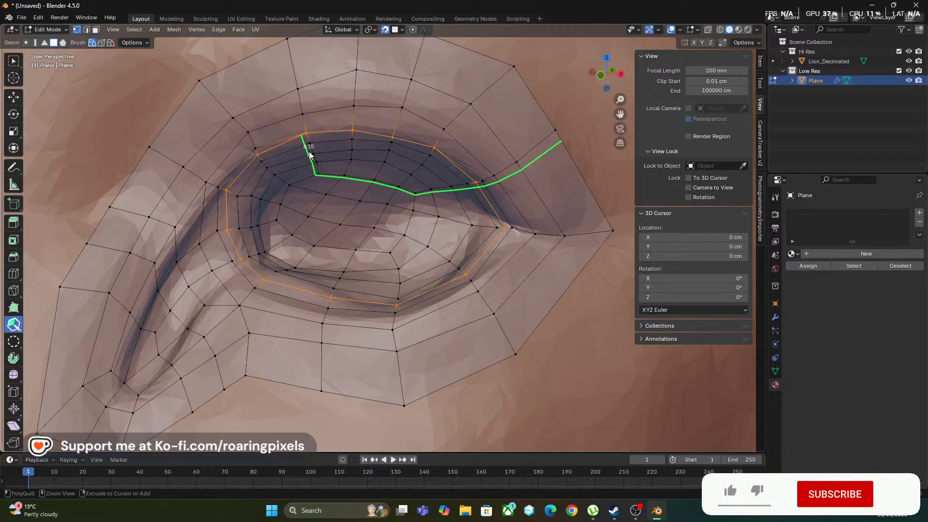
scroll(296, 135, "up", 5)
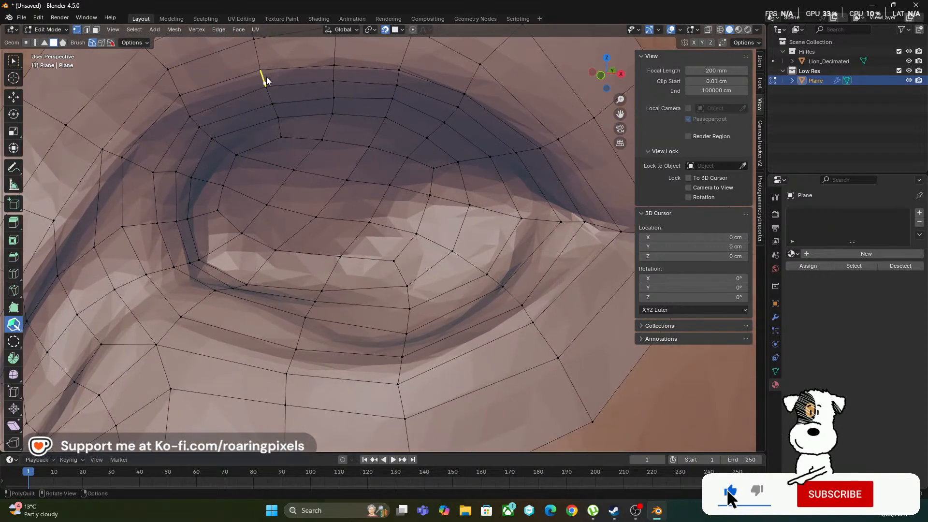
left_click_drag(262, 70, 262, 63)
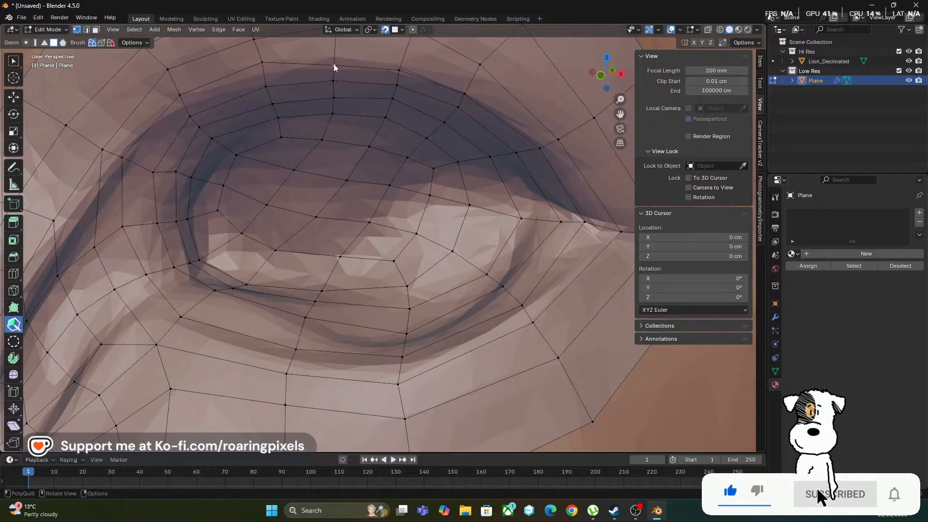
left_click_drag(336, 52, 335, 51)
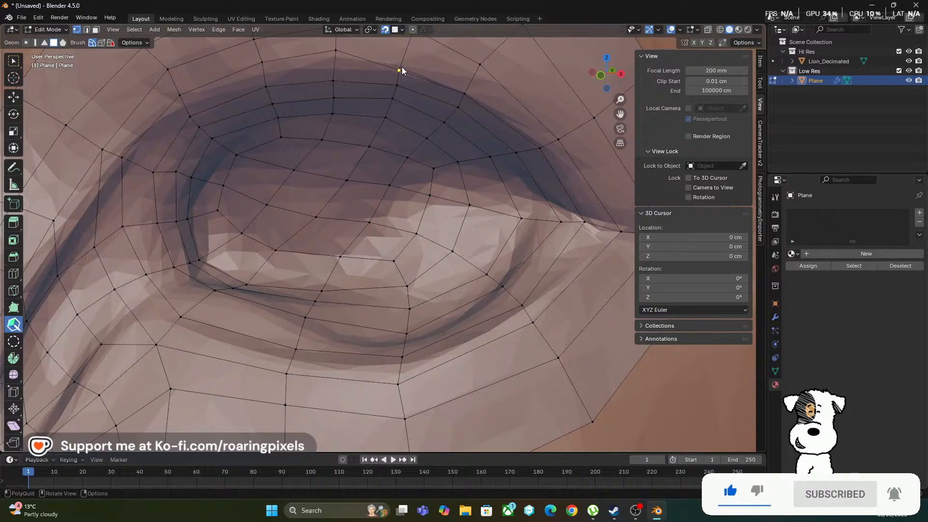
left_click_drag(465, 93, 474, 83)
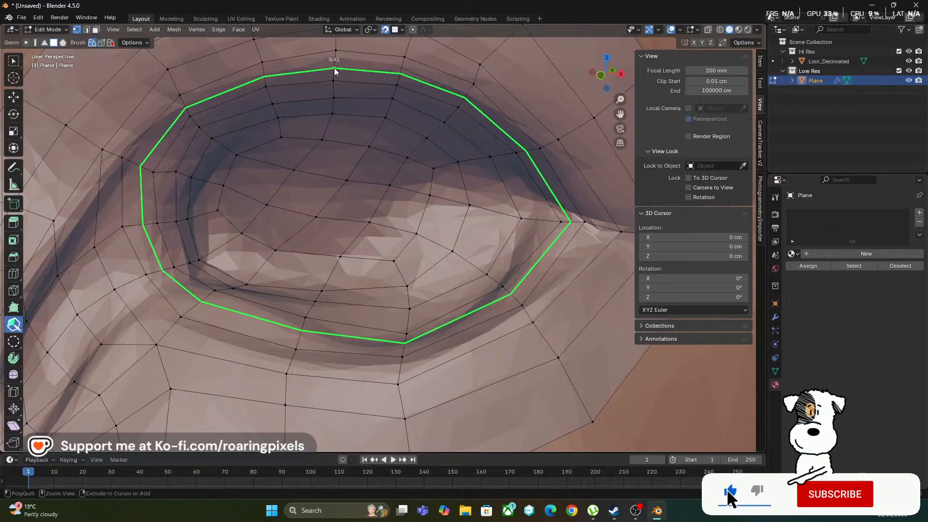
left_click(336, 71)
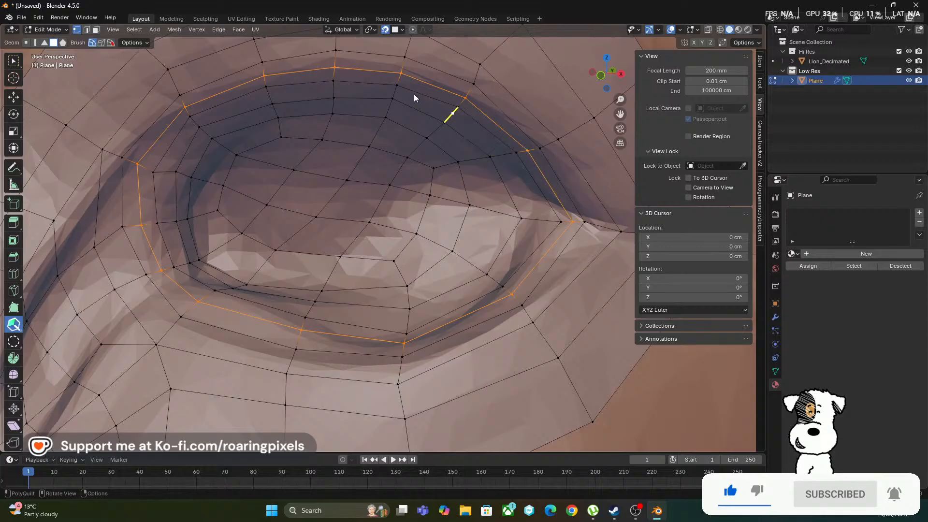
Inspect the mirrored eye meshes in Object Mode with the Hi Res collection hidden, and return to Edit Mode with the collection shown
scroll(339, 180, "down", 6)
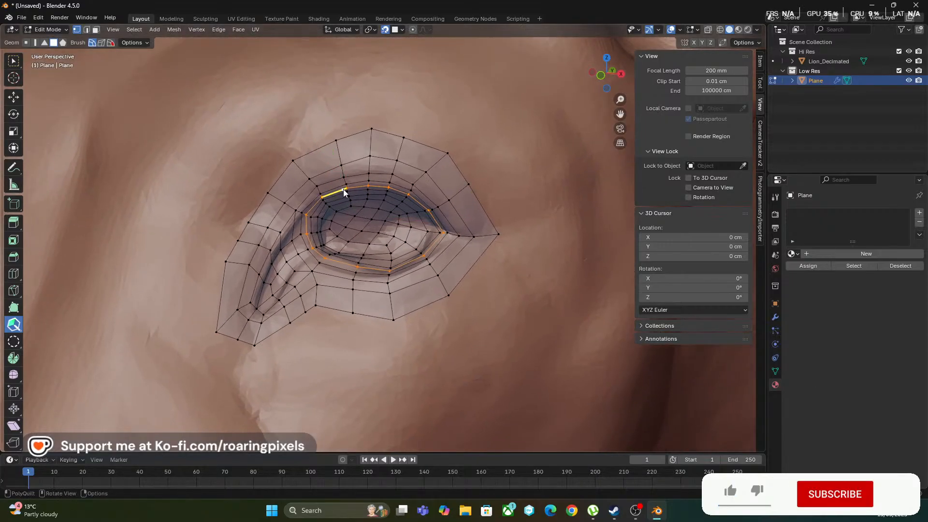
key("Tab")
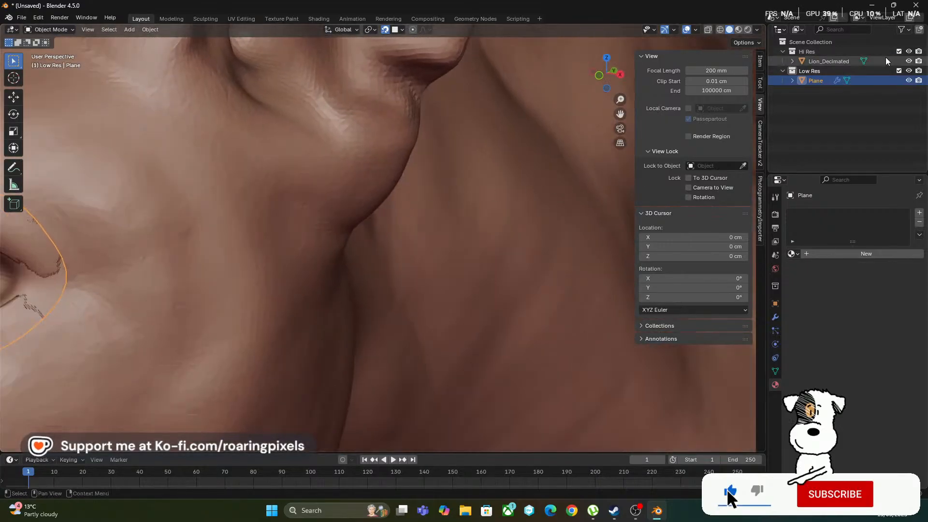
left_click(909, 51)
mouse_move(321, 212)
middle_mouse_down()
mouse_move(306, 249)
mouse_move(317, 246)
middle_mouse_up()
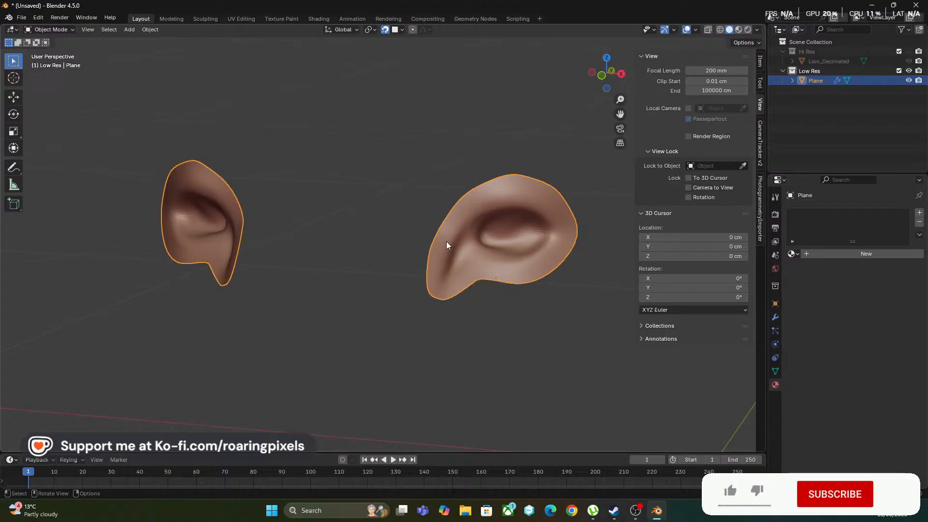
middle_click_drag(446, 241, 367, 205)
key("Tab")
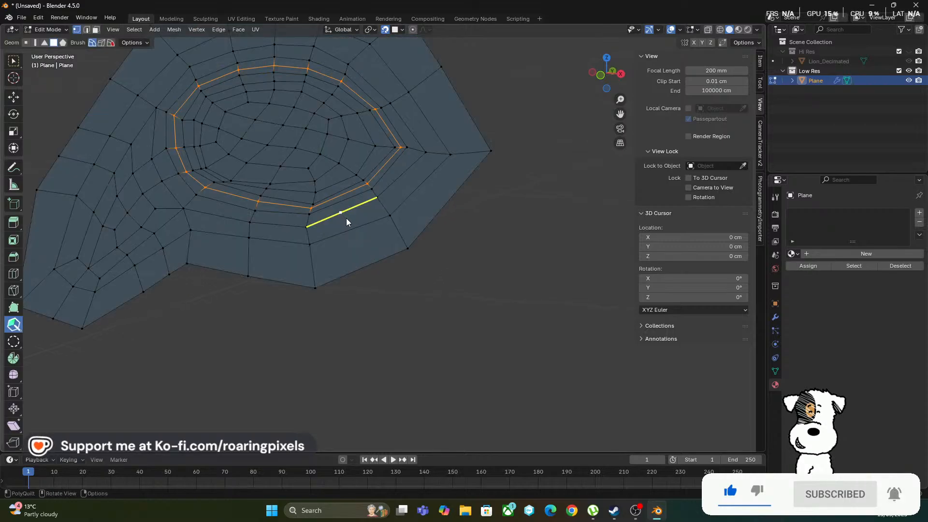
middle_click_drag(386, 170, 407, 267, "ctrl")
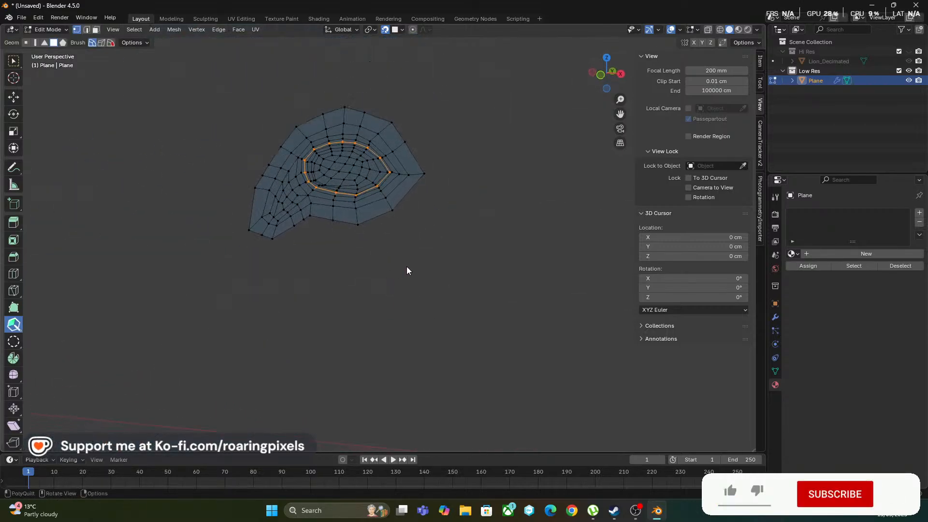
left_click(909, 52)
Draw a new separate quad on the muzzle at the outer end of the nostril crease
middle_click_drag(376, 192, 422, 202, "ctrl")
middle_click_drag(420, 239, 412, 248)
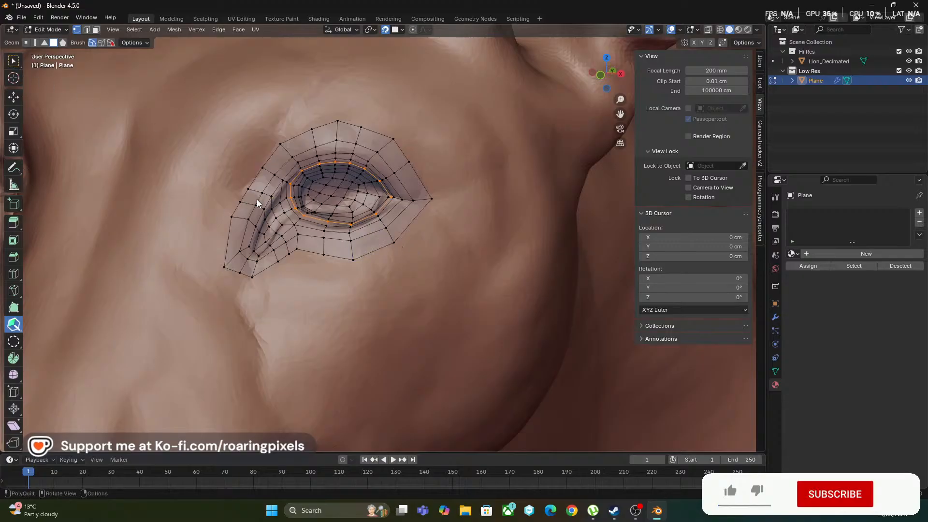
mouse_move(412, 261)
middle_mouse_down("ctrl")
mouse_move(401, 290)
mouse_move(421, 231)
middle_mouse_up("ctrl")
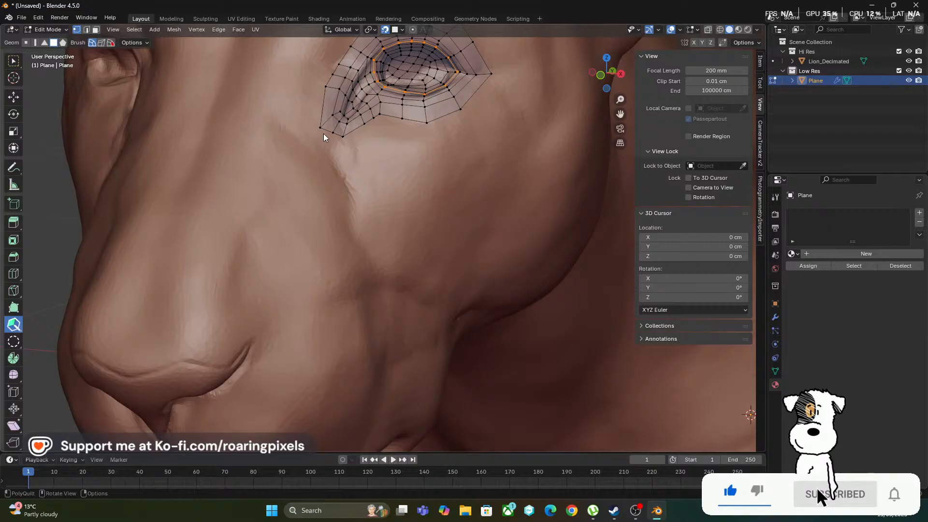
key("shift")
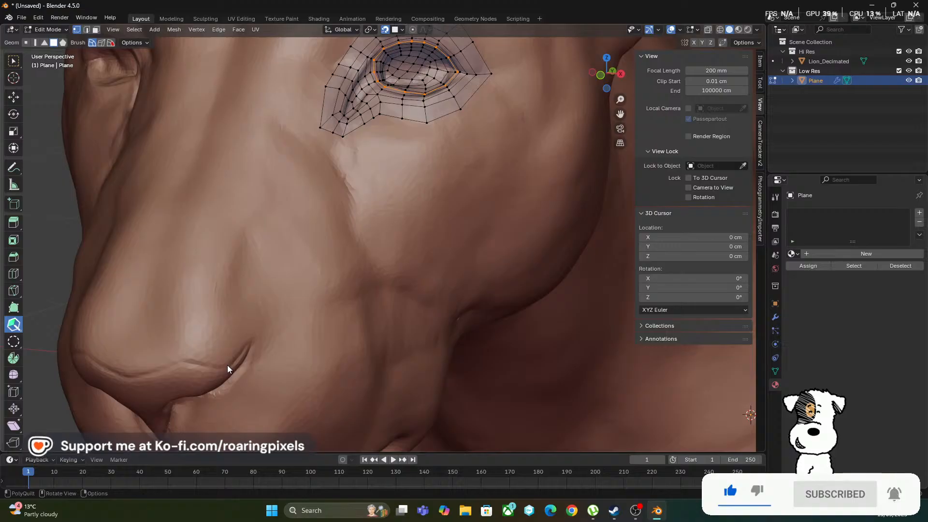
mouse_move(228, 363)
left_mouse_down()
mouse_move(248, 346)
mouse_move(263, 347)
left_mouse_up()
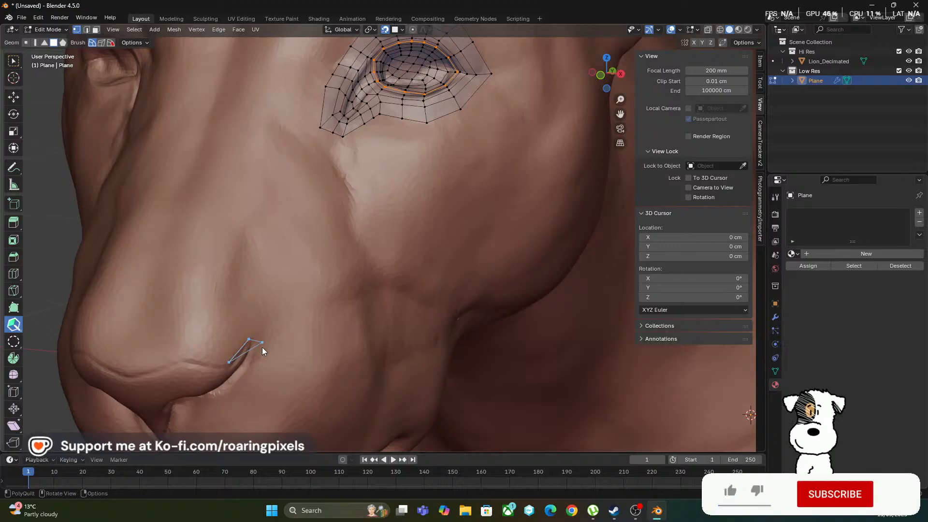
left_click(239, 330)
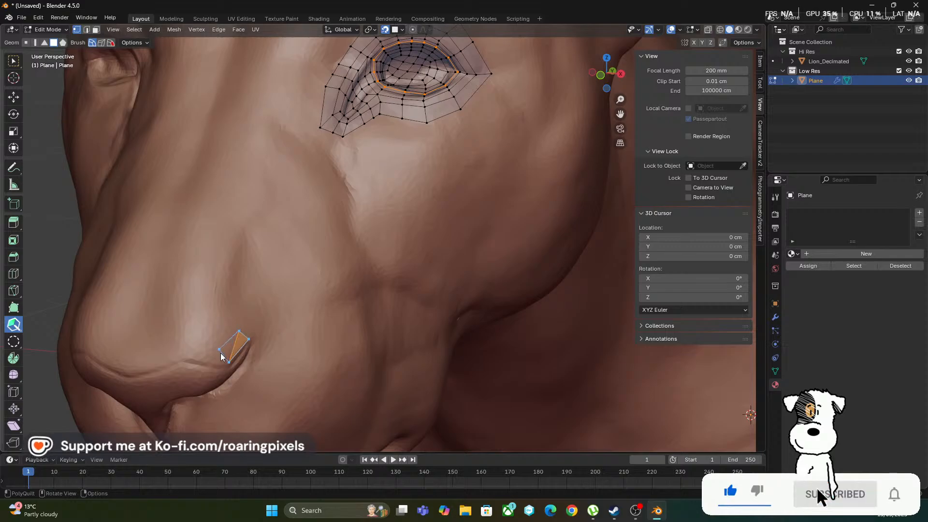
left_click(219, 354)
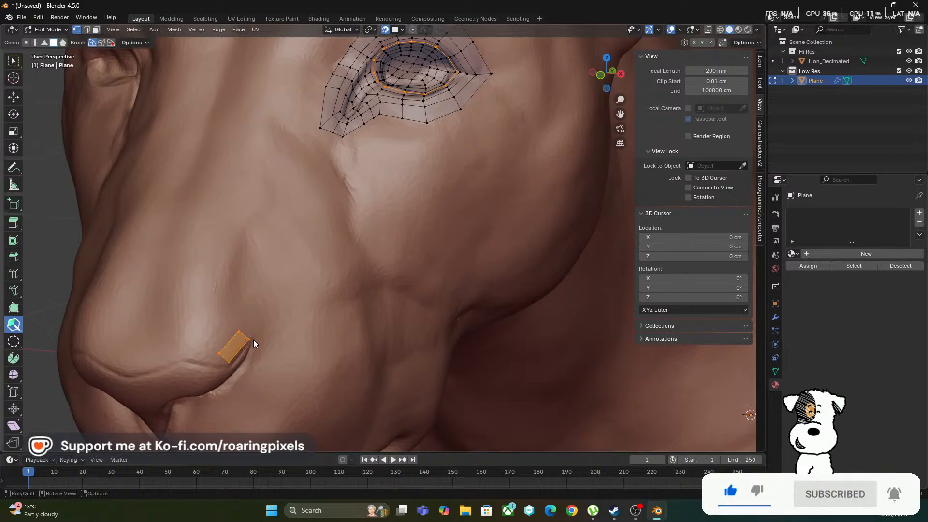
Extend the nostril quad with two more quads that wrap around the outer tip of the crease
left_click_drag(229, 363, 257, 322)
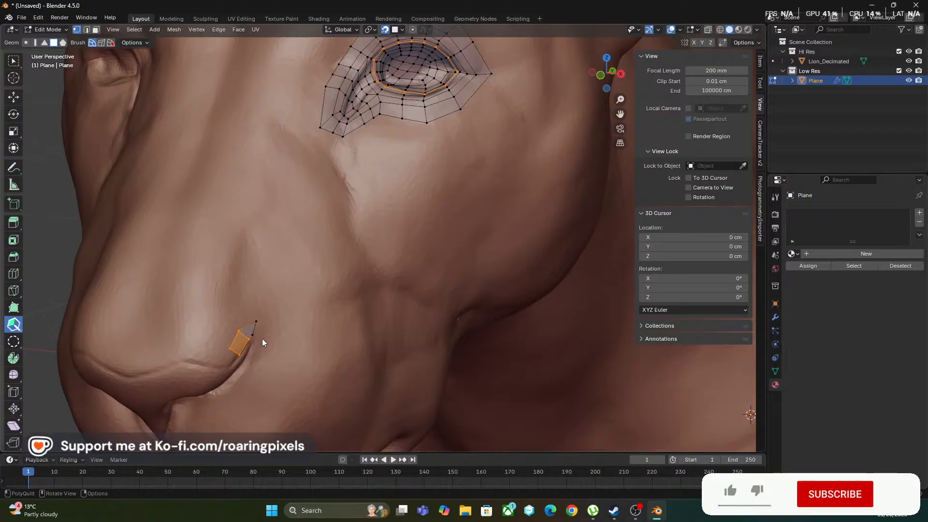
middle_click_drag(245, 341, 262, 318, "ctrl")
scroll(222, 261, "up", 2)
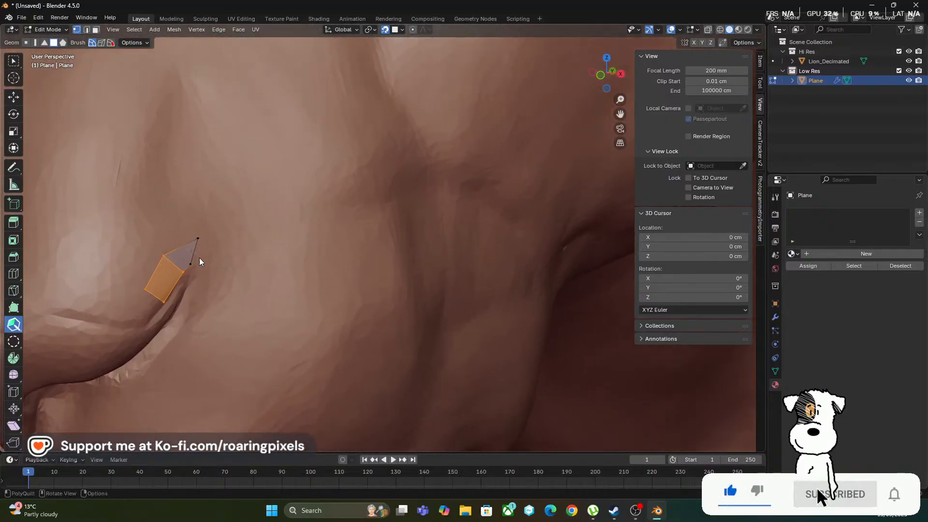
left_click_drag(191, 264, 194, 270)
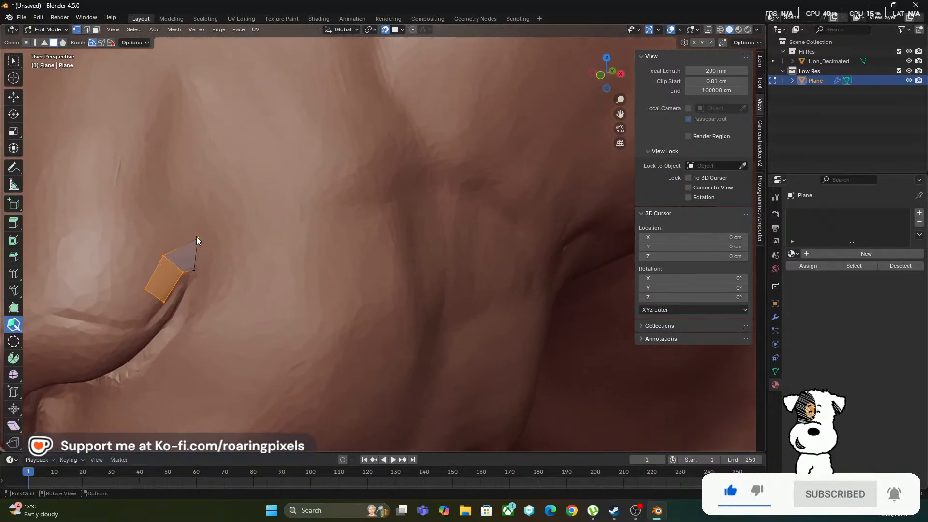
left_click_drag(197, 238, 210, 280)
Reposition the vertices of the three nostril quads so they curve evenly around the crease's outer tip
left_click_drag(164, 256, 175, 253)
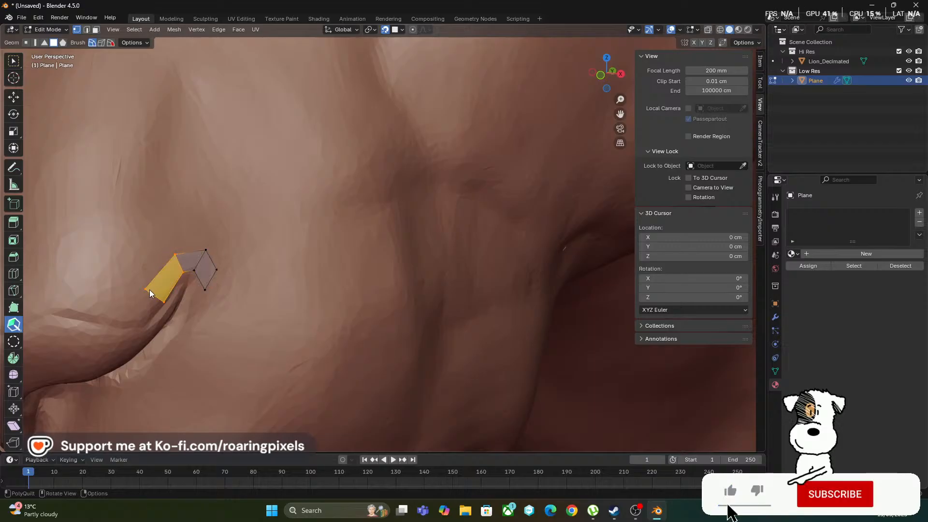
left_click_drag(151, 285, 211, 288)
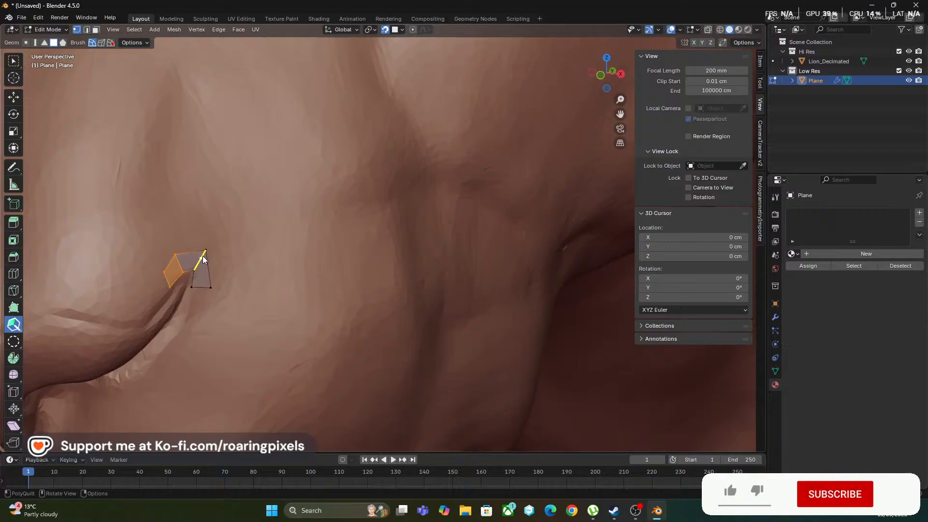
left_click_drag(207, 251, 208, 260)
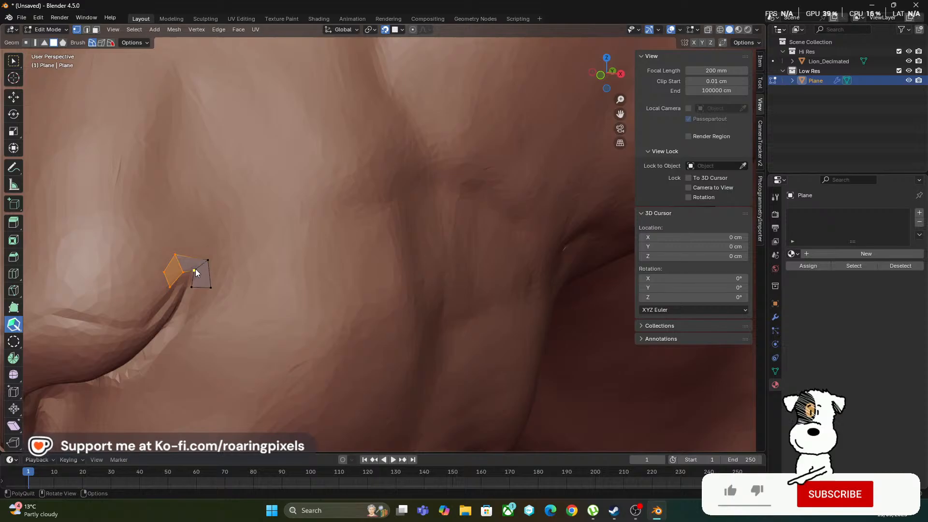
key("ctrl+z")
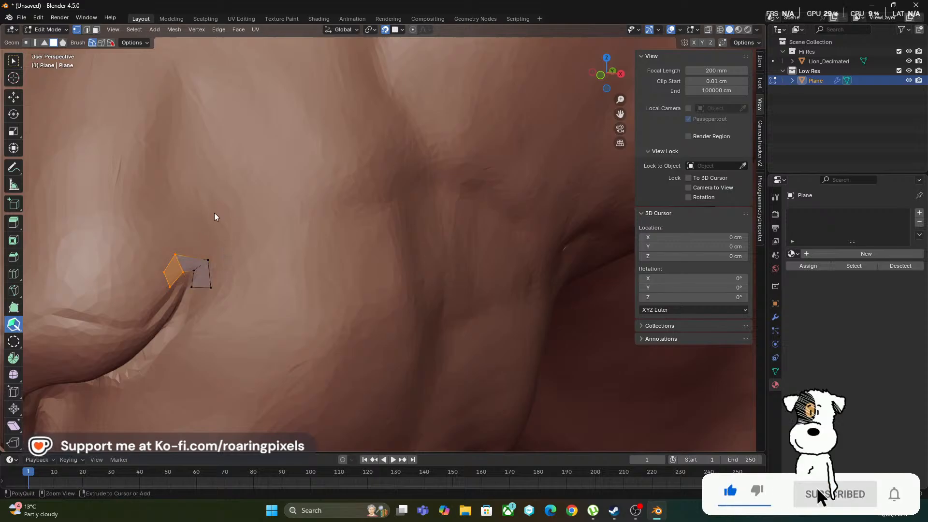
left_click_drag(187, 248, 187, 268)
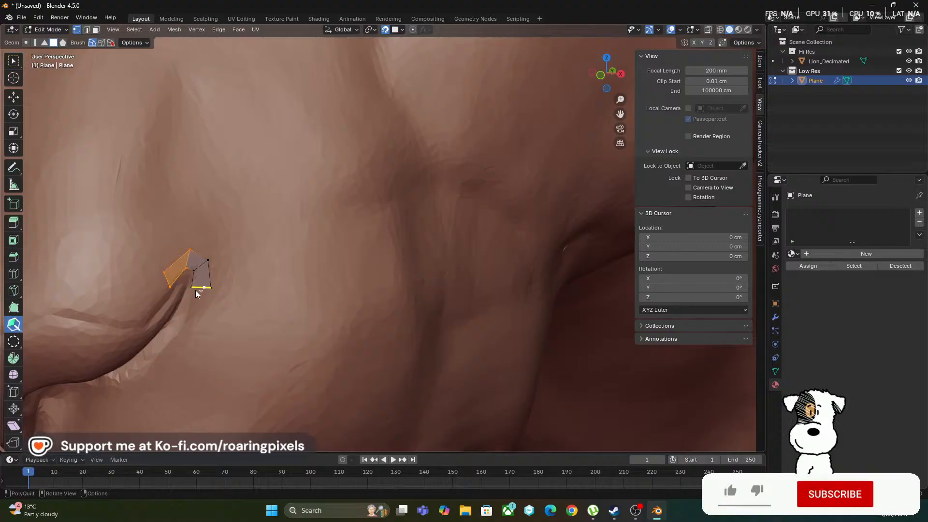
Extrude three more quads from the strip's lower end, following the underside of the nostril crease inward
left_click_drag(201, 288, 192, 309)
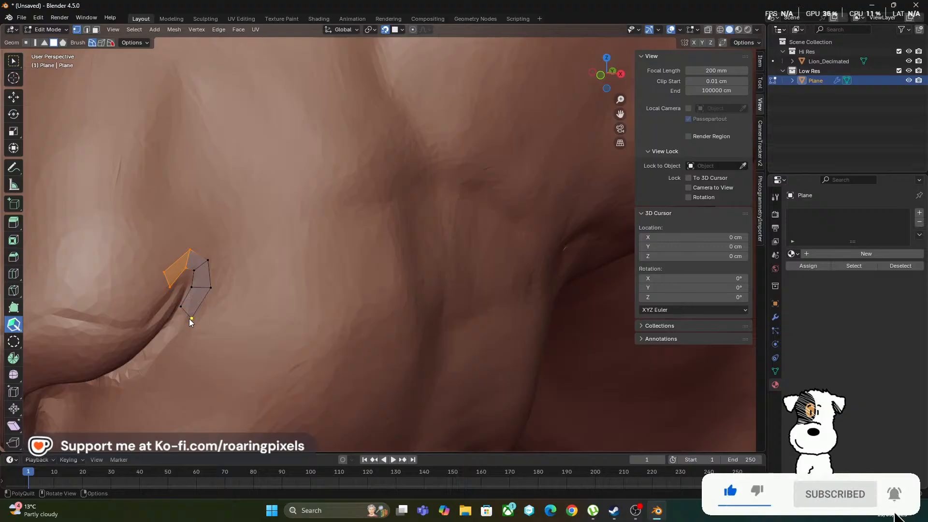
scroll(230, 260, "down", 3)
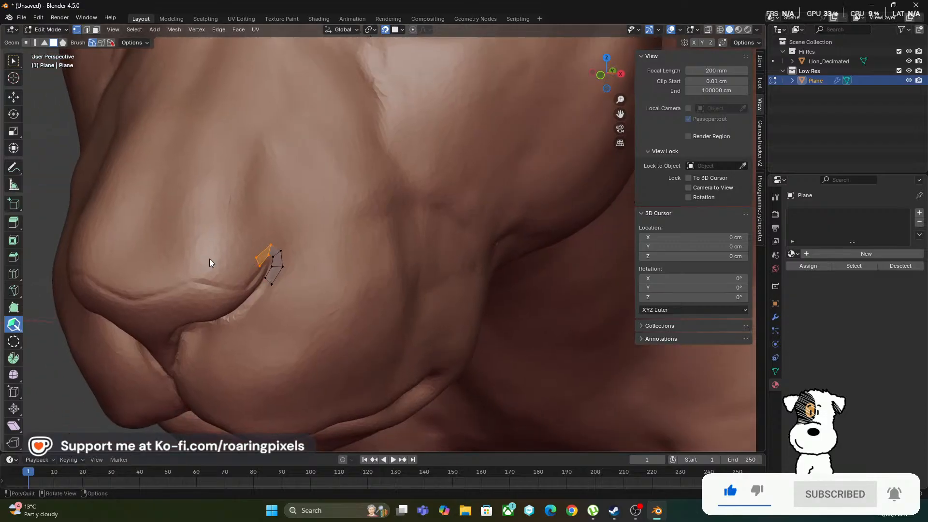
middle_click_drag(210, 259, 568, 263)
scroll(270, 233, "down", 3)
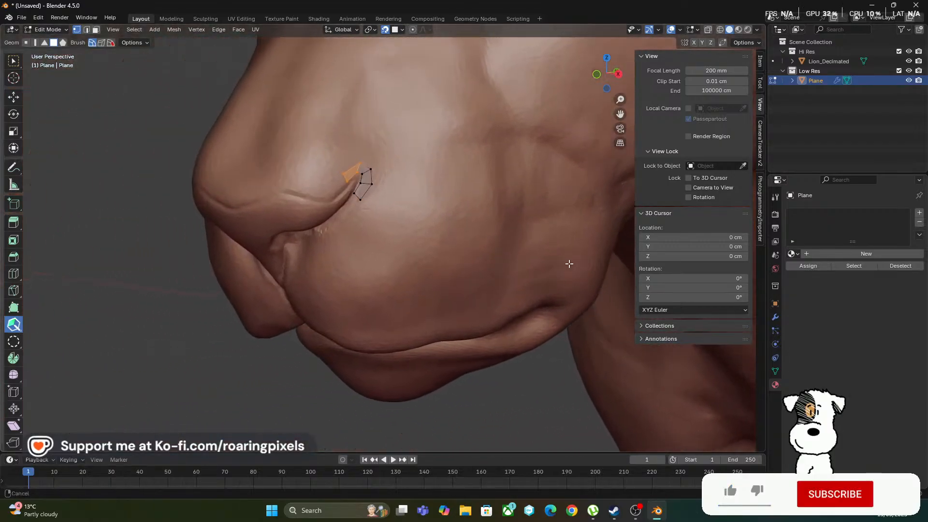
scroll(277, 176, "up", 1)
scroll(276, 176, "up", 2)
middle_click_drag(290, 177, 302, 201)
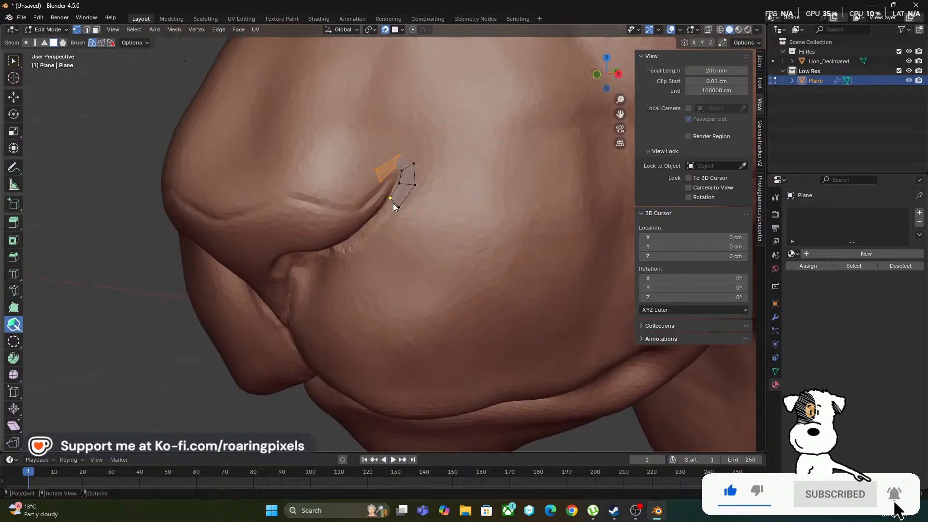
left_click_drag(372, 227, 352, 239)
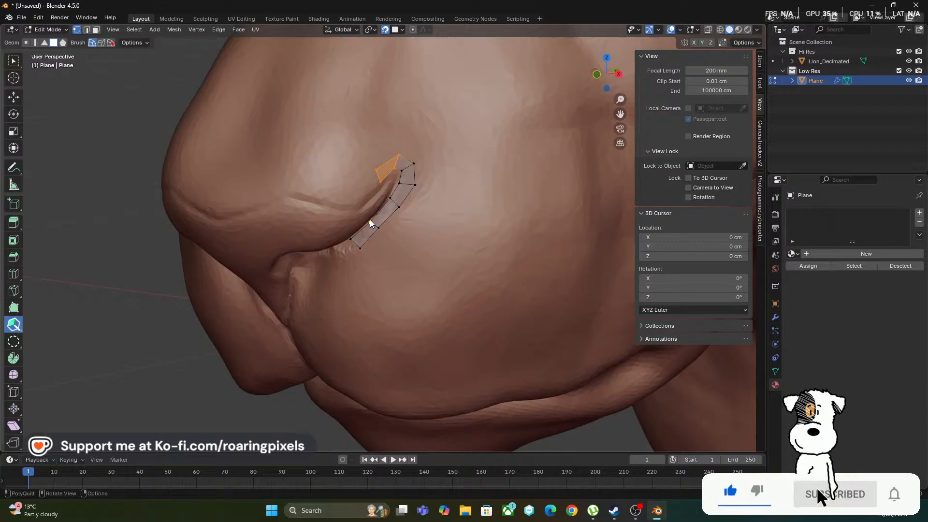
Add another quad to the strip beside the nostril opening and adjust its end vertices to the muzzle surface
middle_click_drag(309, 230, 314, 230)
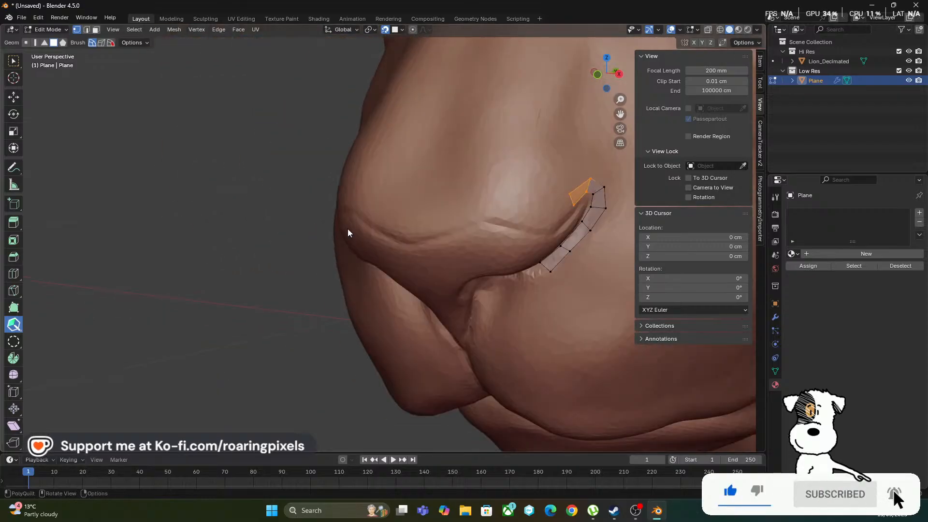
left_click_drag(545, 272, 517, 281)
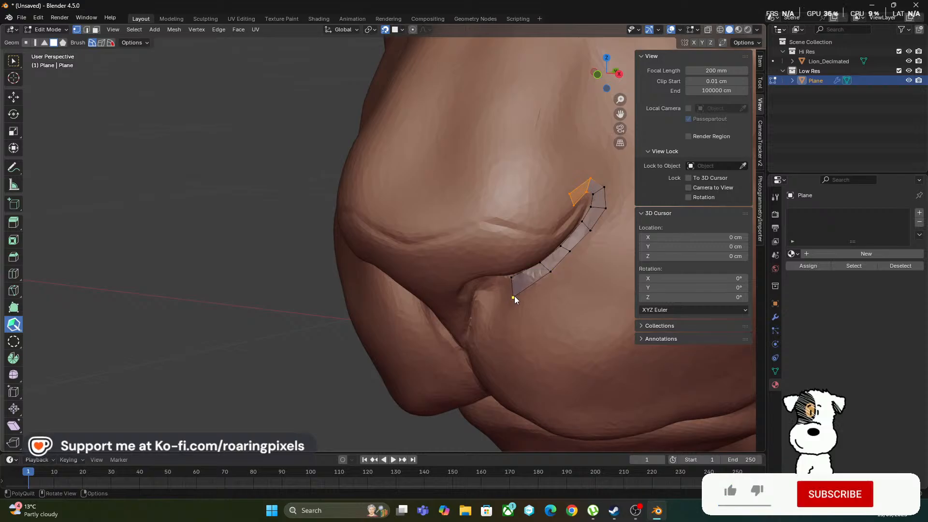
left_click_drag(517, 277, 520, 293)
middle_click_drag(363, 317, 184, 297, "shift")
middle_click_drag(275, 271, 363, 404, "shift")
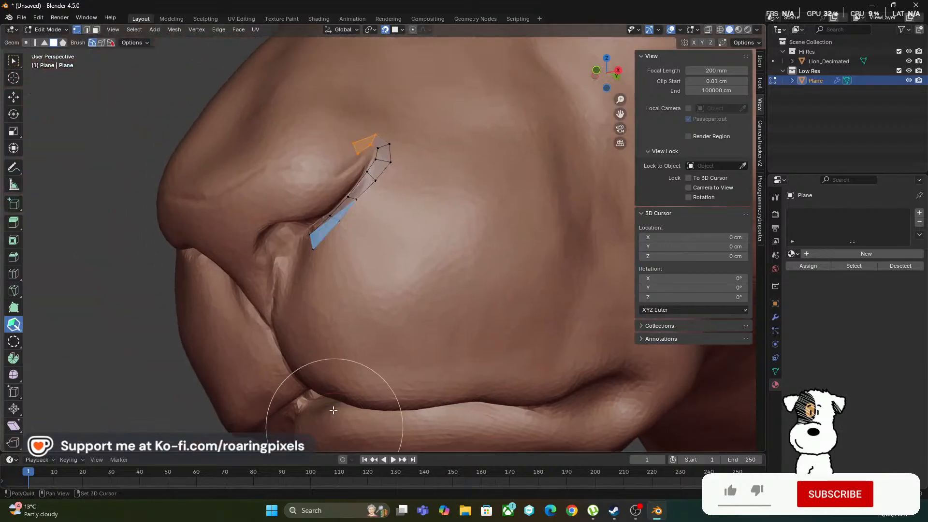
mouse_move(241, 268)
middle_mouse_down("shift")
mouse_move(227, 277)
mouse_move(243, 276)
middle_mouse_up("shift")
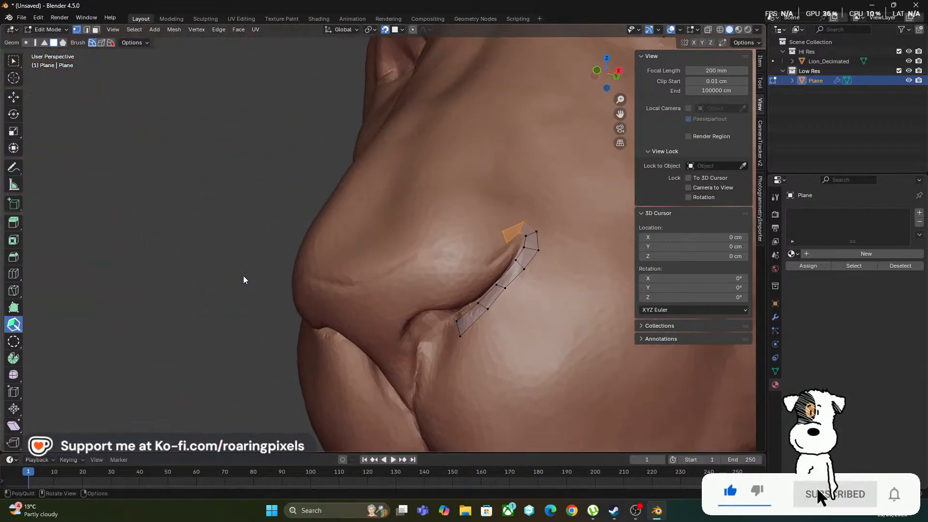
left_click_drag(460, 333, 469, 330)
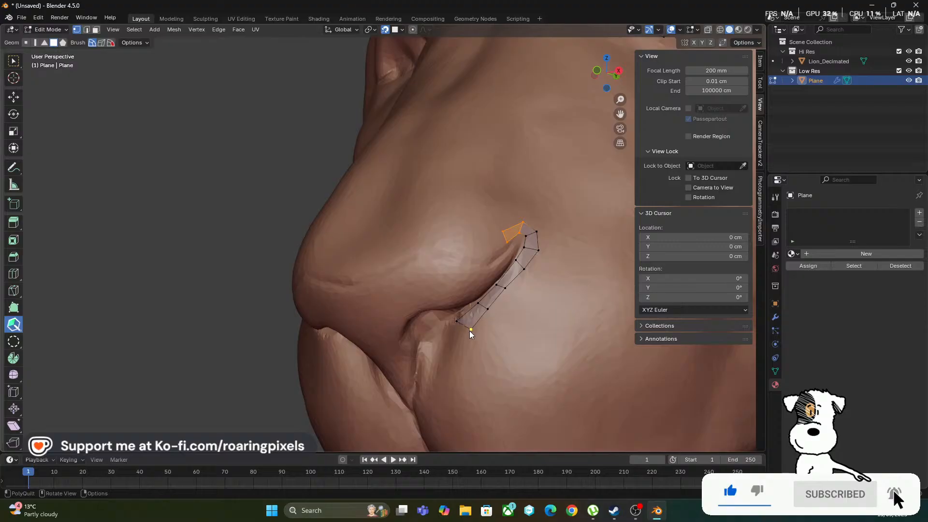
Extend the upper strip with three more quads from the nostril's outer tip inward along the top edge of the nose
left_click_drag(503, 222, 481, 256)
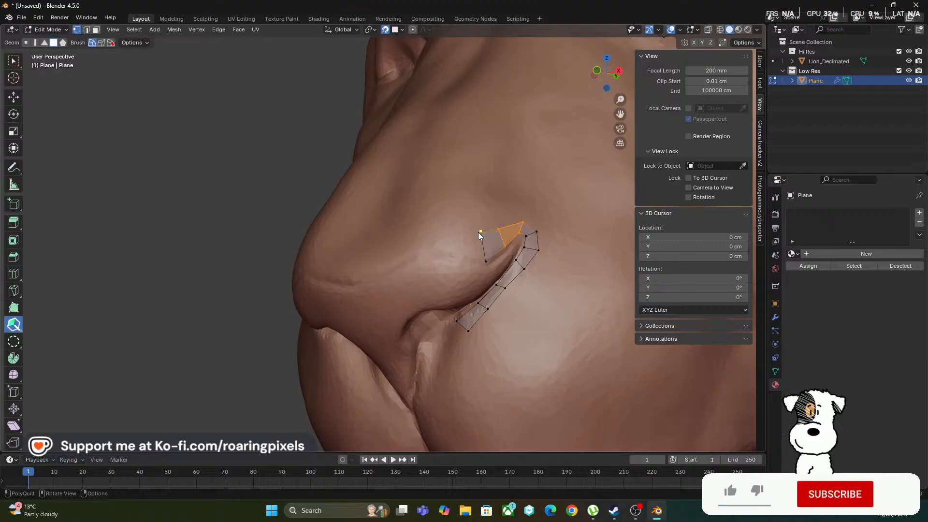
mouse_move(442, 235)
left_mouse_down()
mouse_move(433, 235)
mouse_move(445, 221)
mouse_move(399, 243)
mouse_move(433, 240)
mouse_move(437, 223)
left_mouse_up()
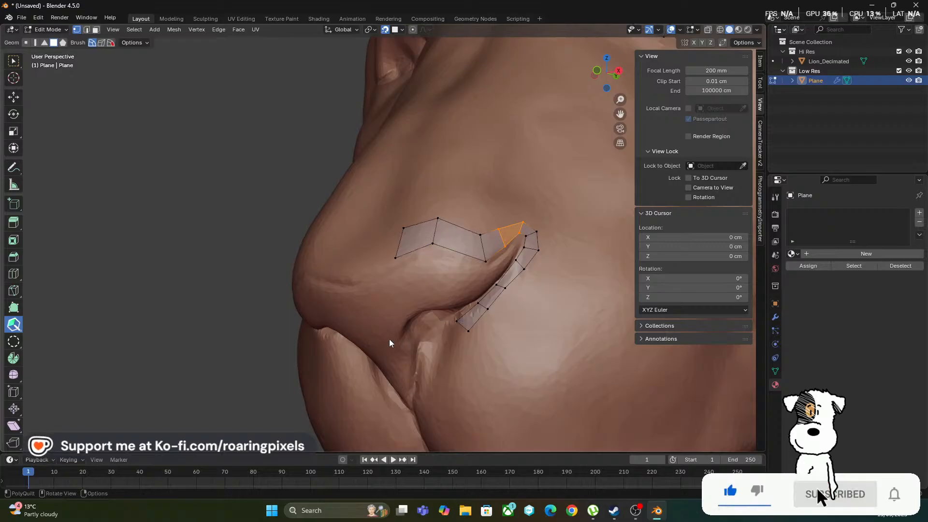
Extrude four more quads from the strip's lower end, following the nostril opening down toward the centre groove beneath the nose
middle_click_drag(347, 339, 354, 340)
middle_click_drag(398, 292, 375, 294, "shift")
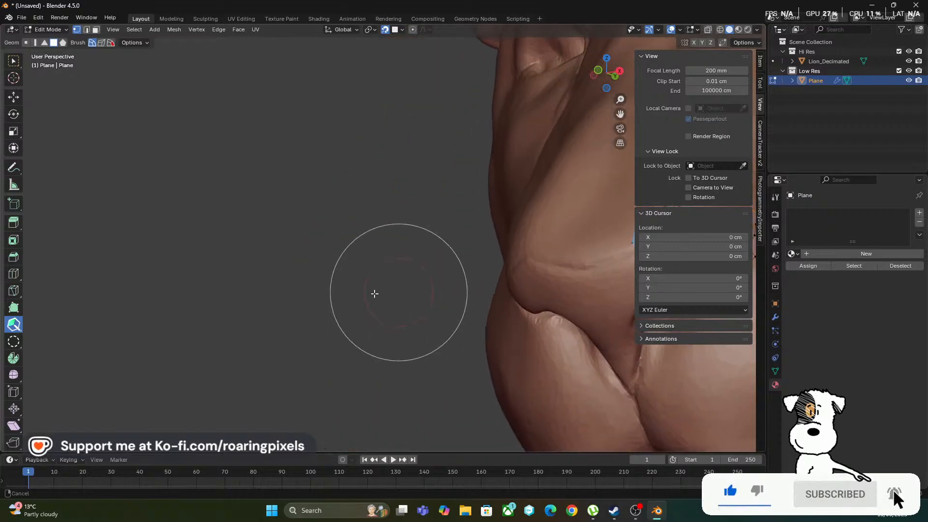
mouse_move(456, 294)
middle_mouse_down("shift")
mouse_move(261, 275)
mouse_move(276, 283)
middle_mouse_up("shift")
middle_click_drag(385, 282, 416, 288)
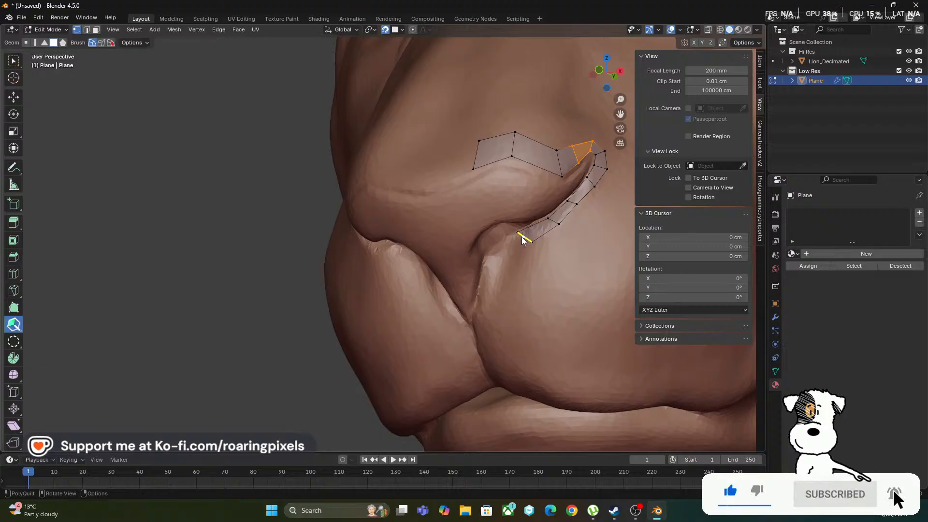
left_click_drag(524, 237, 492, 276)
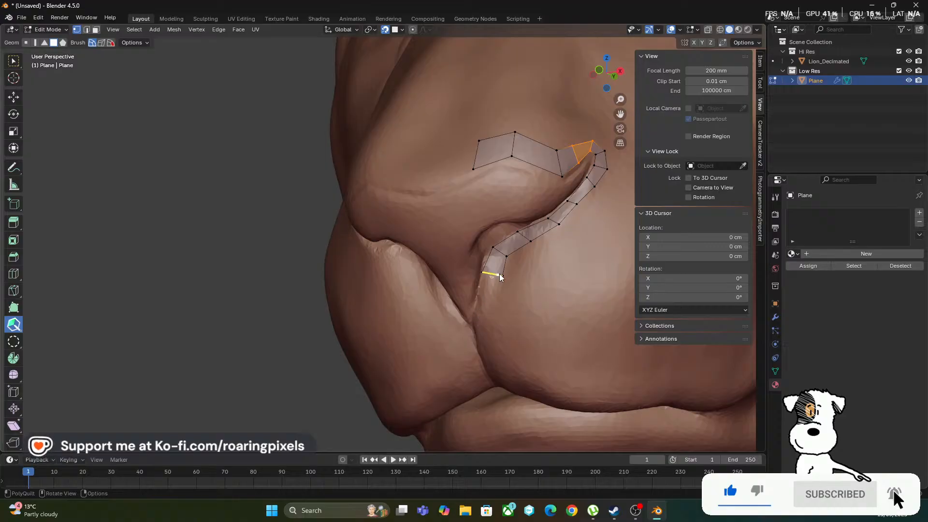
left_click_drag(493, 273, 478, 336)
Reposition the lower strip's end vertices along the crease and add another quad reaching the centre groove beneath the nose
middle_click_drag(359, 338, 368, 333)
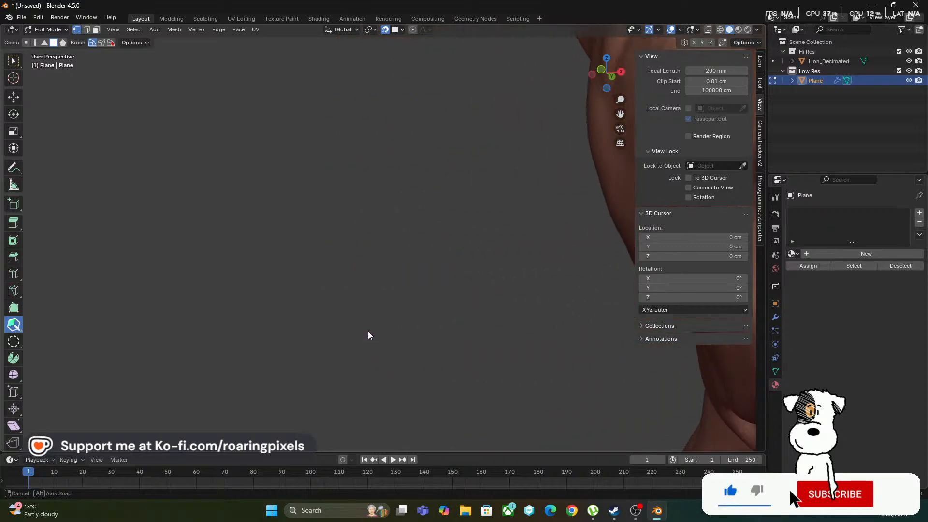
middle_click_drag(457, 299, 178, 275, "shift")
mouse_move(423, 300)
middle_mouse_down()
mouse_move(441, 309)
mouse_move(474, 267)
middle_mouse_up()
mouse_move(474, 267)
middle_mouse_down("shift")
mouse_move(456, 275)
mouse_move(371, 264)
middle_mouse_up("shift")
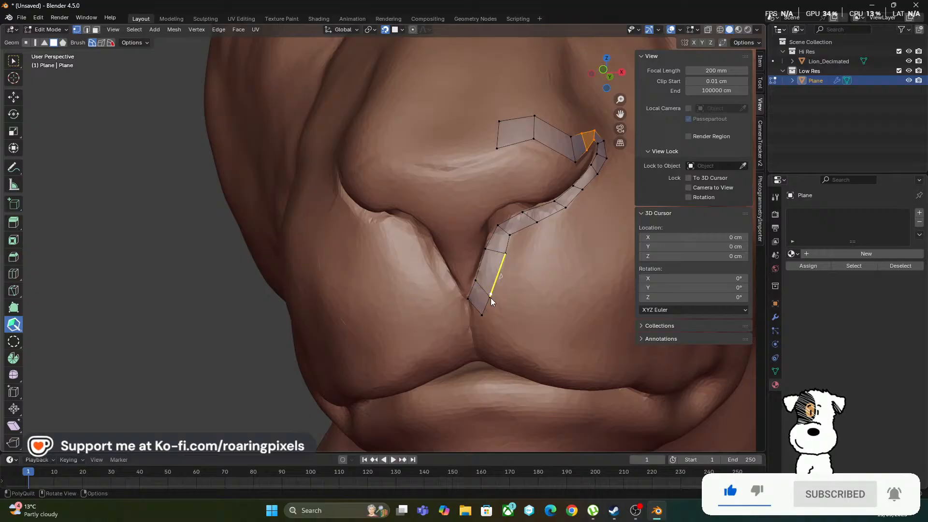
left_click_drag(489, 296, 497, 286)
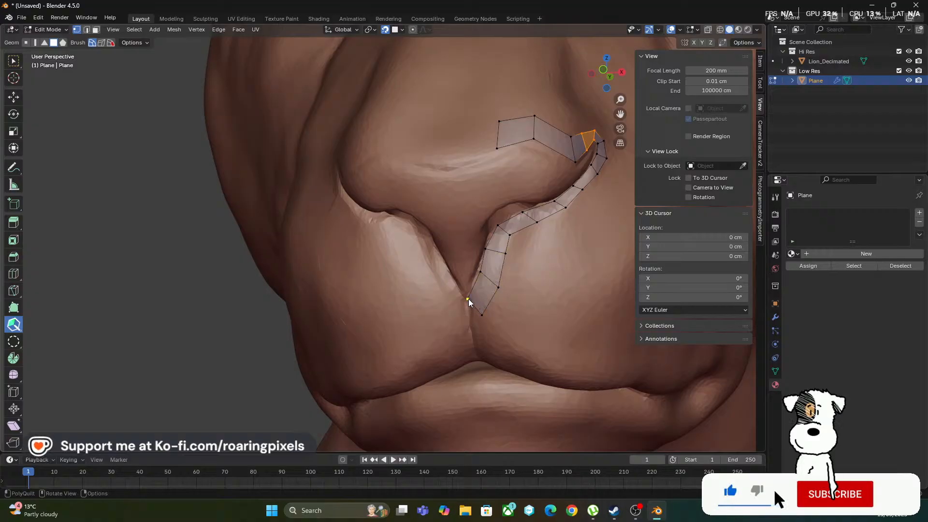
left_click_drag(468, 299, 472, 324)
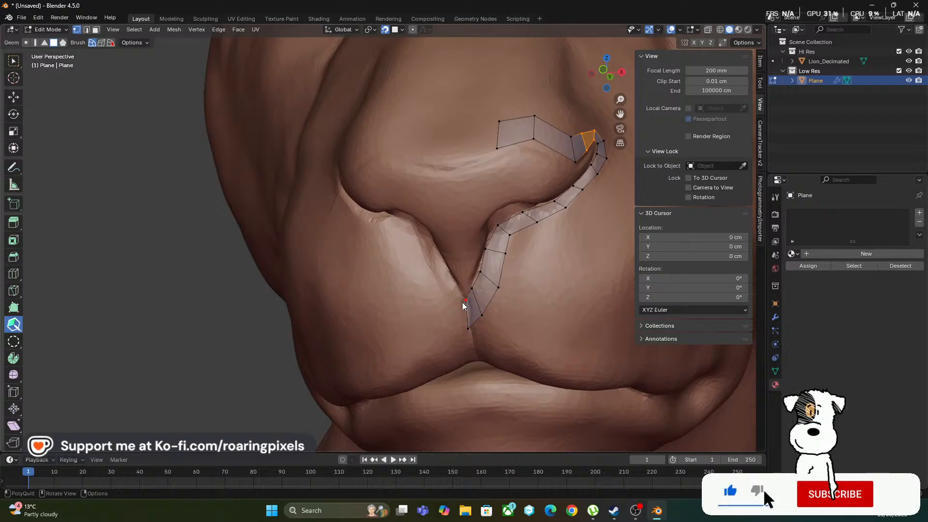
Set Lion_Decimated as the mirror object of the Mirror modifier
middle_click_drag(494, 332, 433, 339)
key("KP_1")
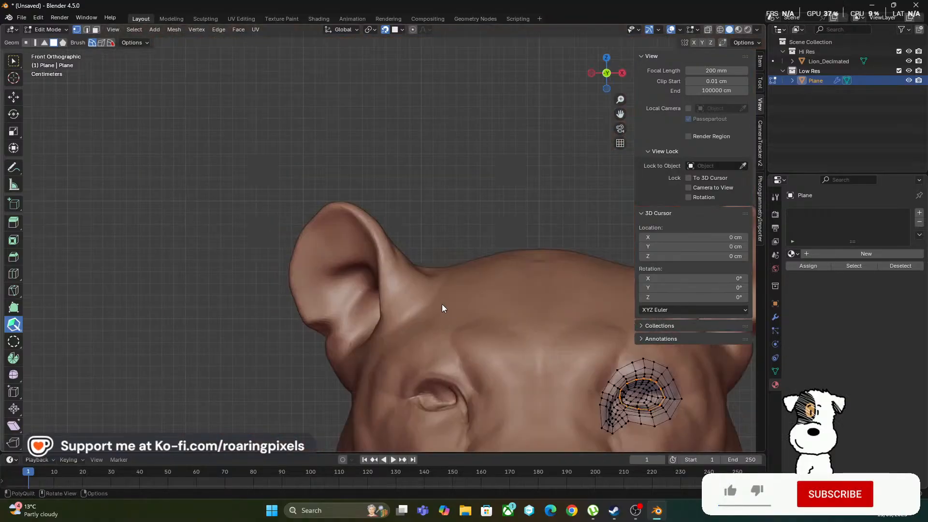
middle_click_drag(493, 252, 387, 95, "shift")
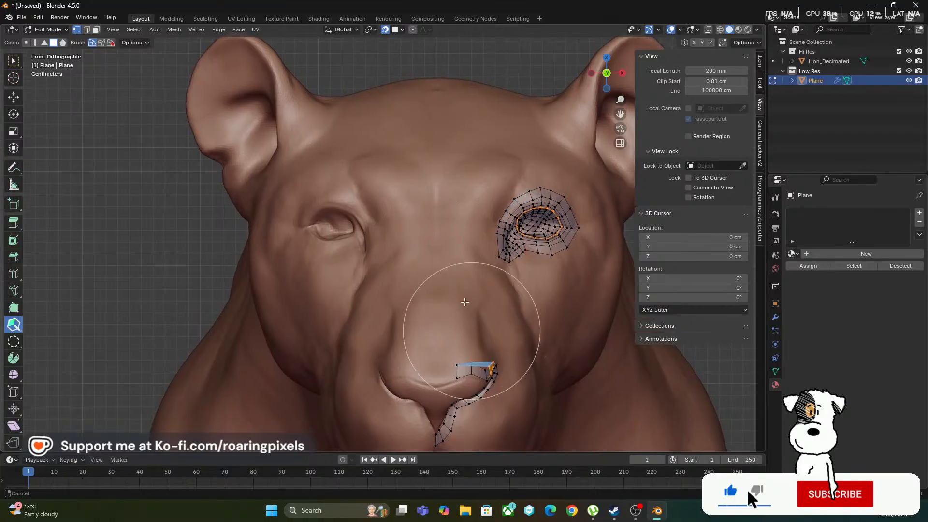
middle_click_drag(471, 331, 431, 149, "shift")
middle_click_drag(410, 263, 669, 196, "ctrl")
left_click(775, 318)
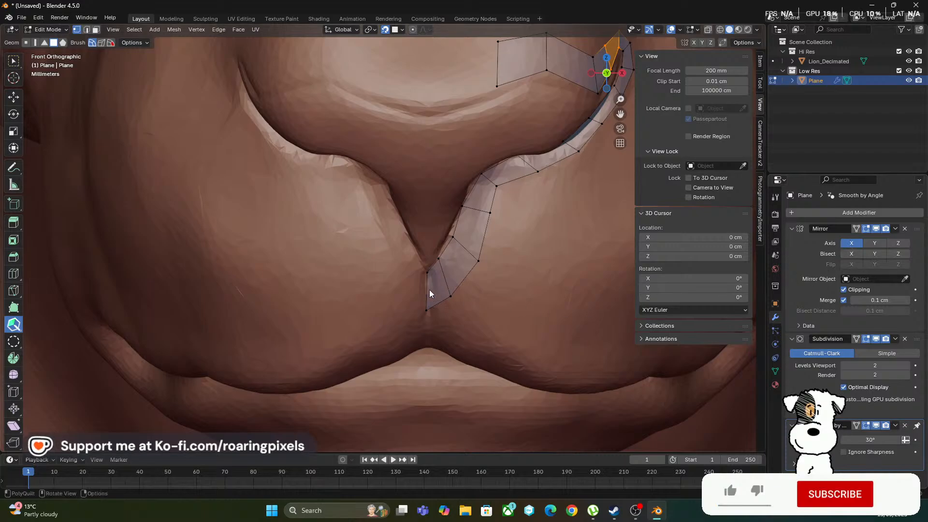
left_click(905, 279)
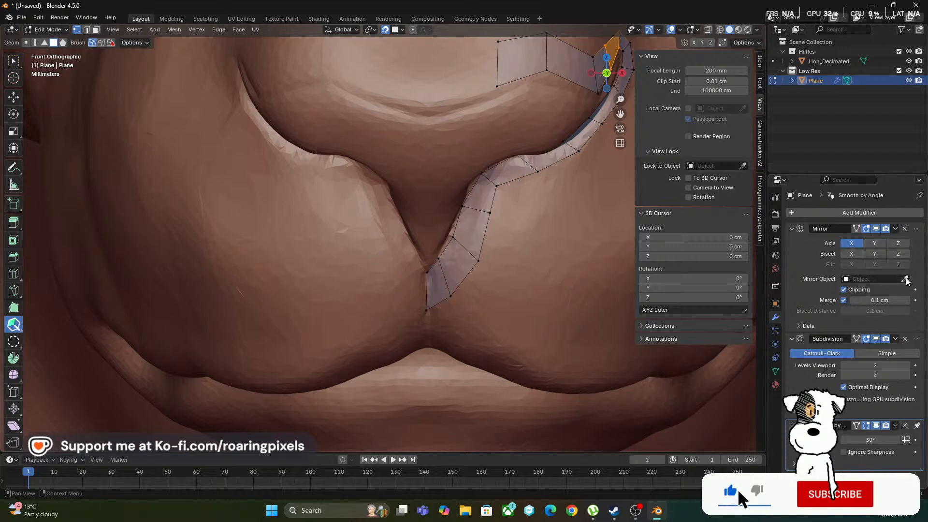
left_click(429, 127)
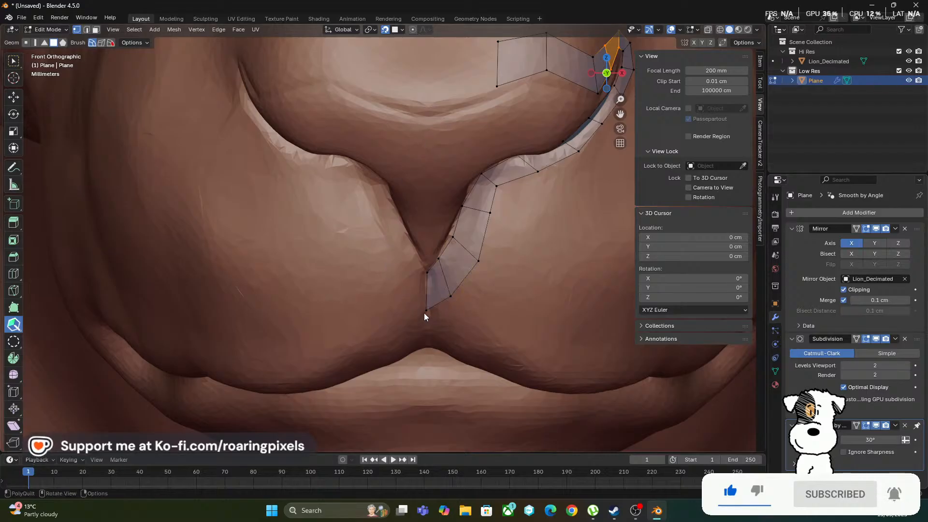
Align the strip's lowest vertex with the centre groove, check the mirrored result, and shift an inner vertex onto the nostril crease
mouse_move(426, 309)
left_mouse_down()
mouse_move(374, 314)
mouse_move(427, 310)
left_mouse_up()
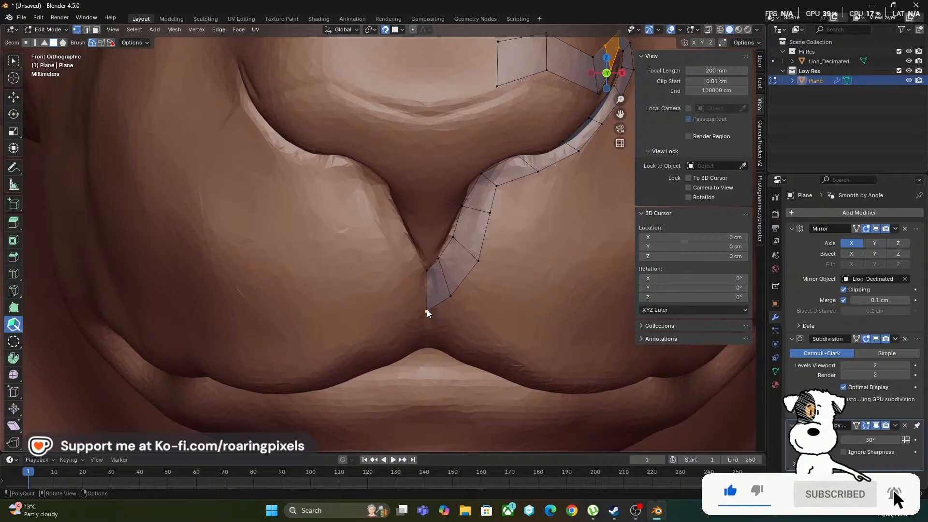
mouse_move(426, 310)
left_mouse_down()
mouse_move(436, 317)
mouse_move(427, 308)
left_mouse_up()
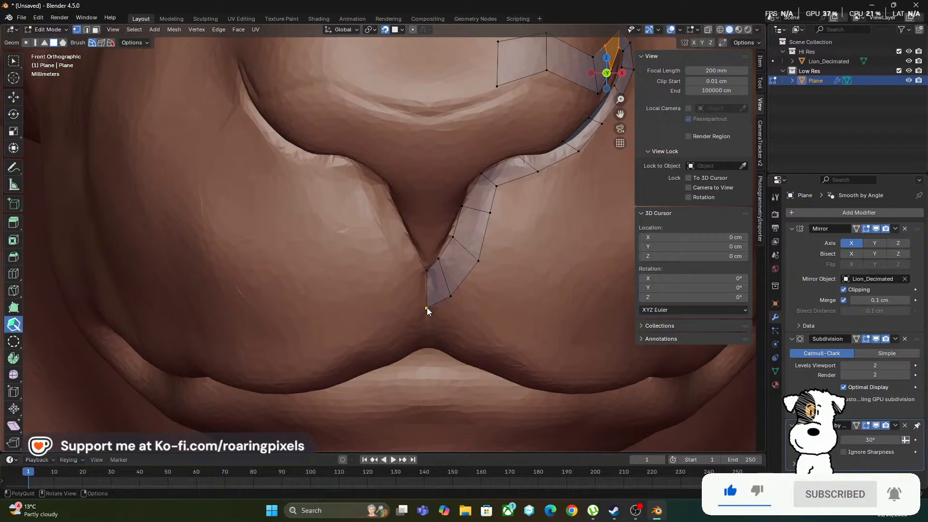
key("Tab")
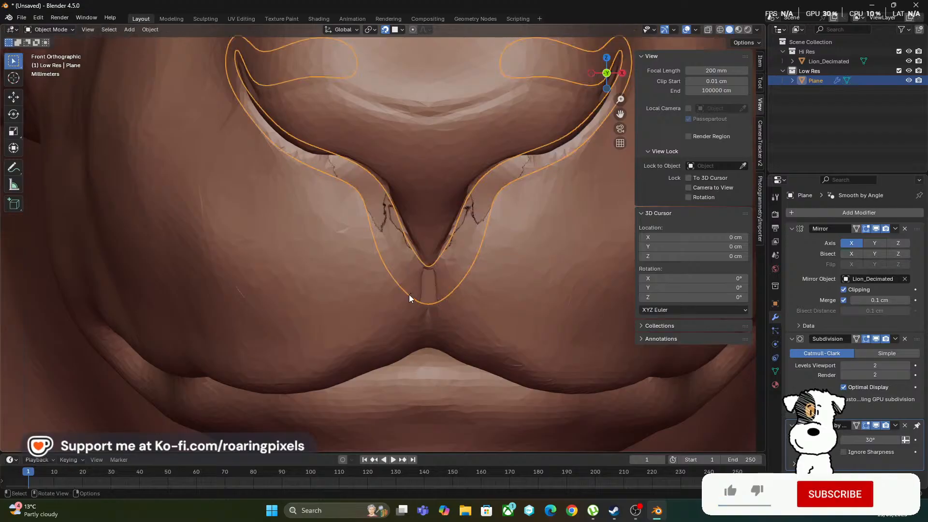
middle_click_drag(390, 291, 372, 311)
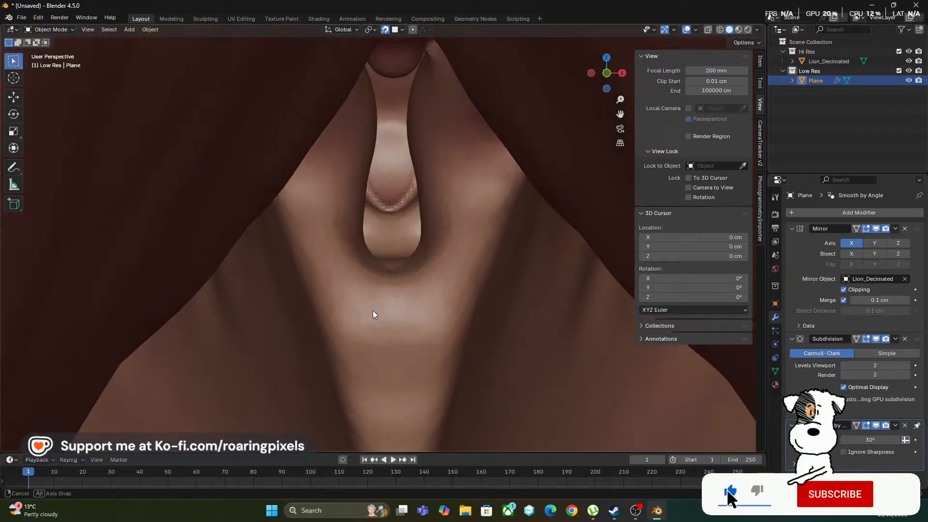
middle_click_drag(463, 245, 379, 296, "ctrl")
key("Tab")
left_click_drag(365, 223, 368, 224)
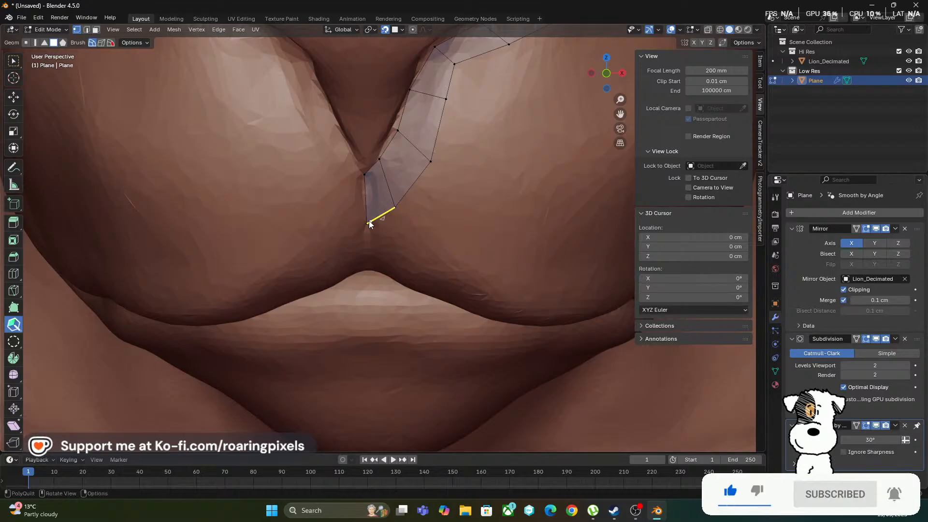
mouse_move(367, 224)
left_mouse_down()
mouse_move(384, 222)
mouse_move(304, 220)
mouse_move(367, 223)
left_mouse_up()
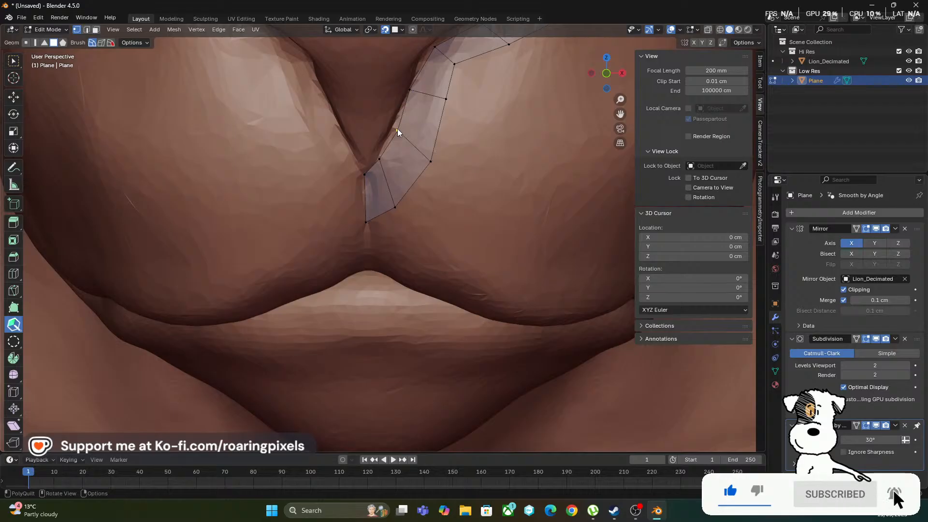
left_click_drag(398, 130, 394, 123)
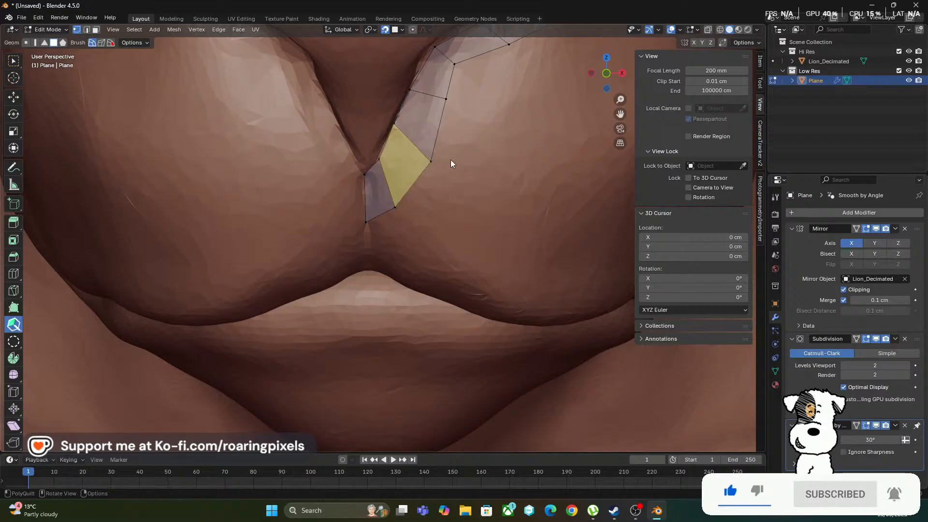
Extend the upper nose strip with two more quads to the centre line and space its vertices evenly along the nose edge
scroll(480, 161, "down", 4)
middle_click_drag(458, 193, 466, 242, "shift")
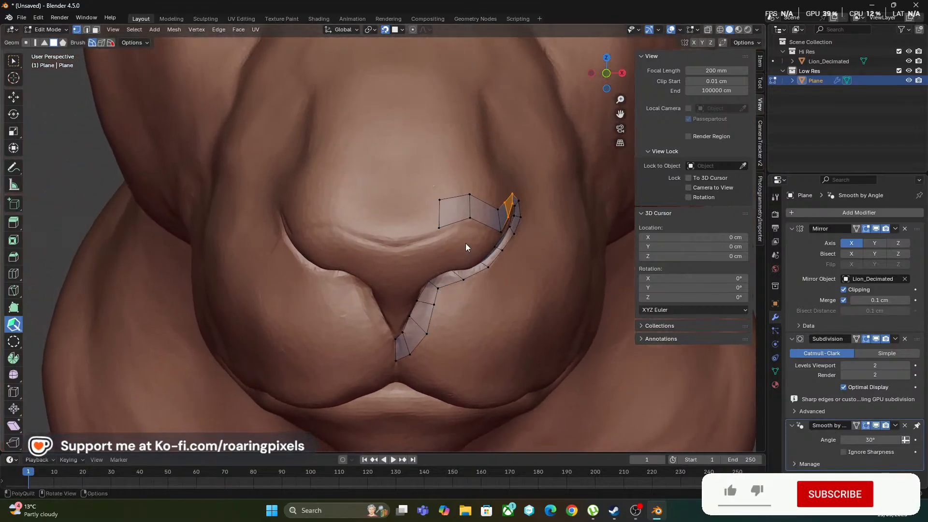
left_click_drag(439, 210, 412, 218)
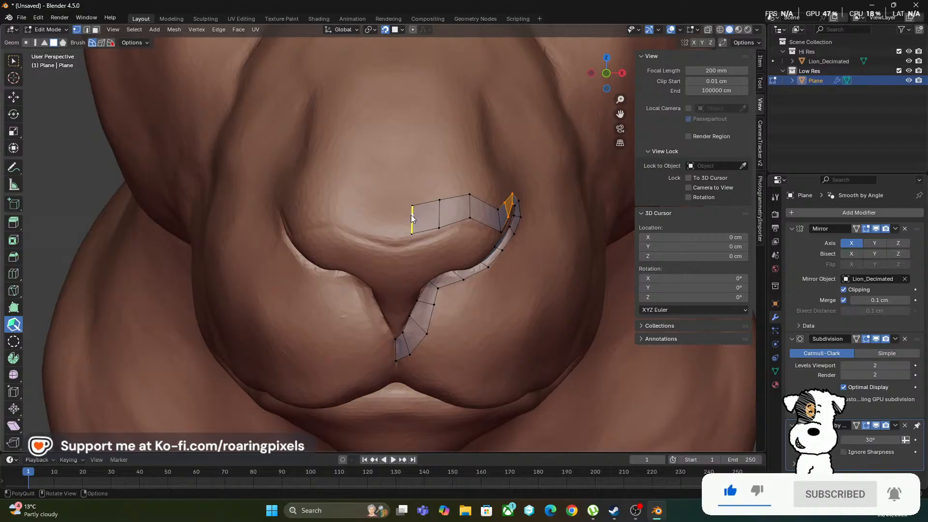
left_click_drag(442, 228, 448, 224)
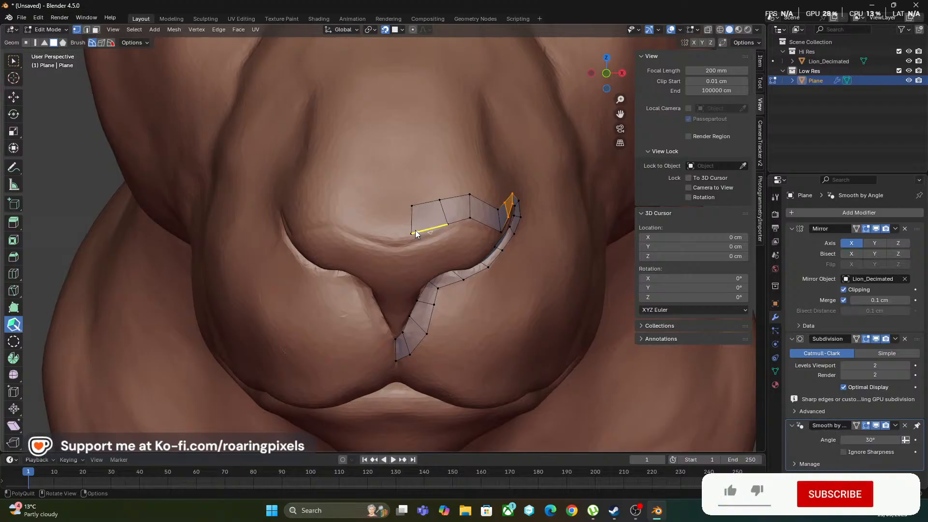
left_click_drag(413, 206, 399, 240)
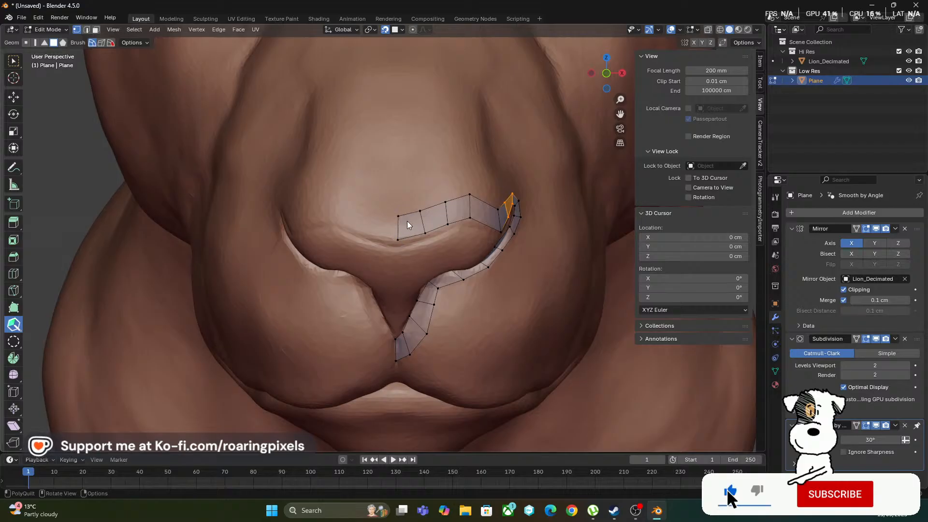
Place the Mirror modifier below Subdivision and above Smooth by Angle, comparing the nose seam in Object Mode
middle_click_drag(393, 166, 394, 179)
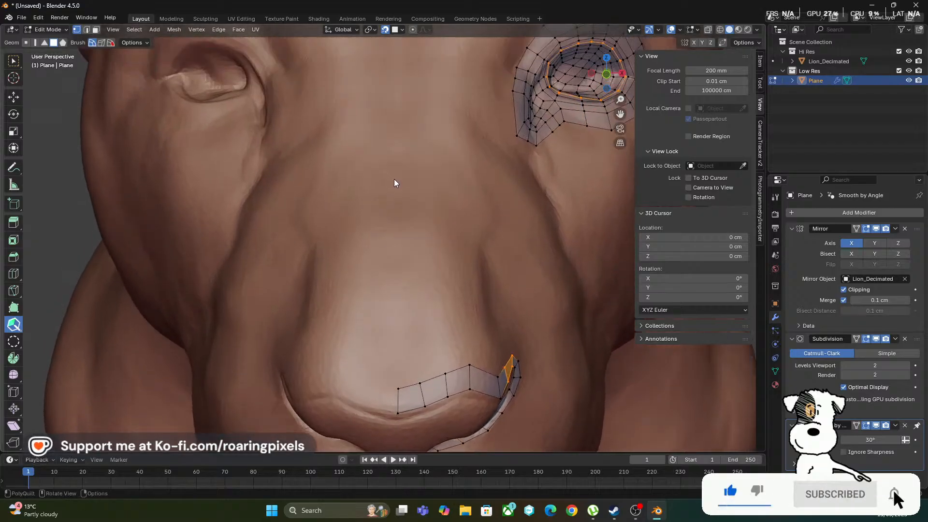
middle_click_drag(394, 215, 387, 234)
key("Tab")
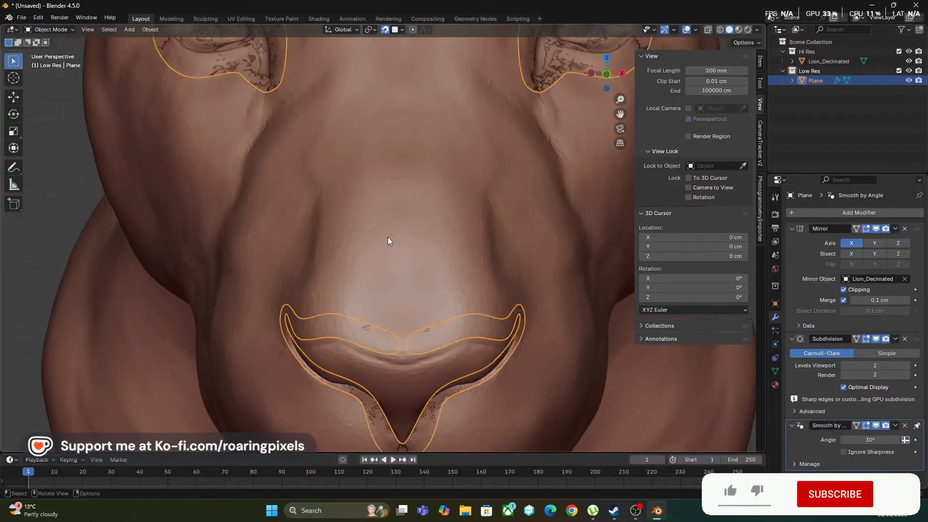
key("Tab")
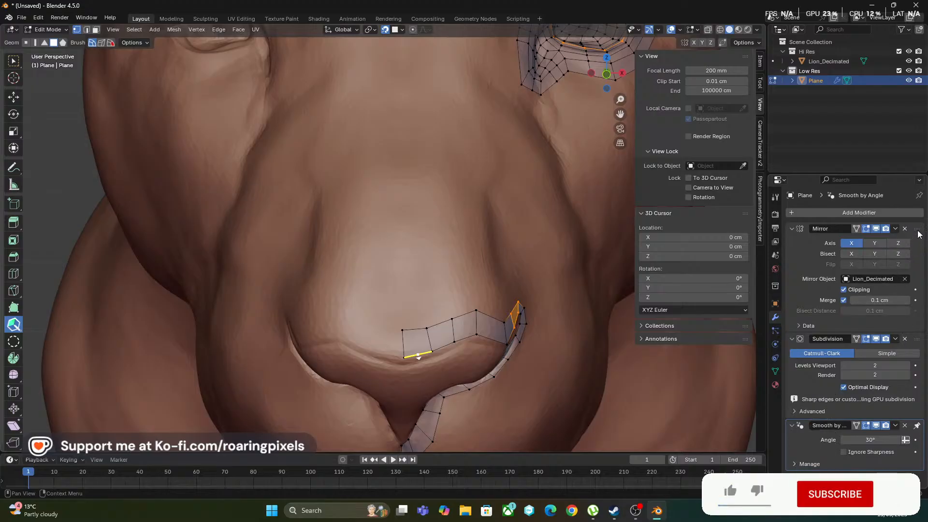
left_click_drag(917, 229, 896, 453)
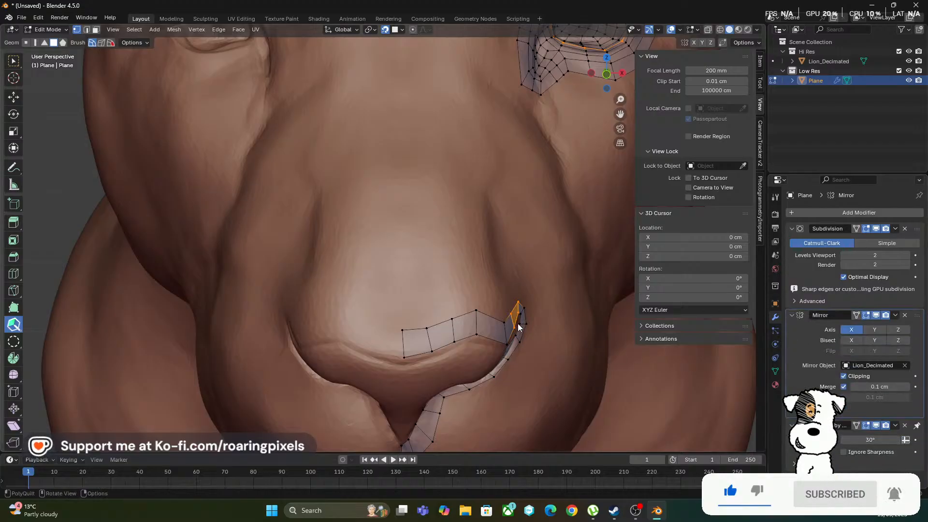
key("Tab")
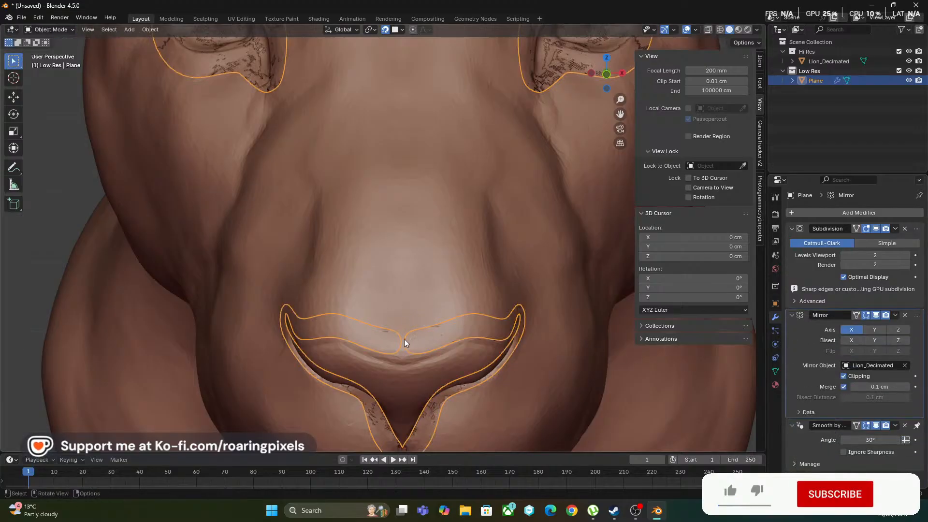
key("Tab")
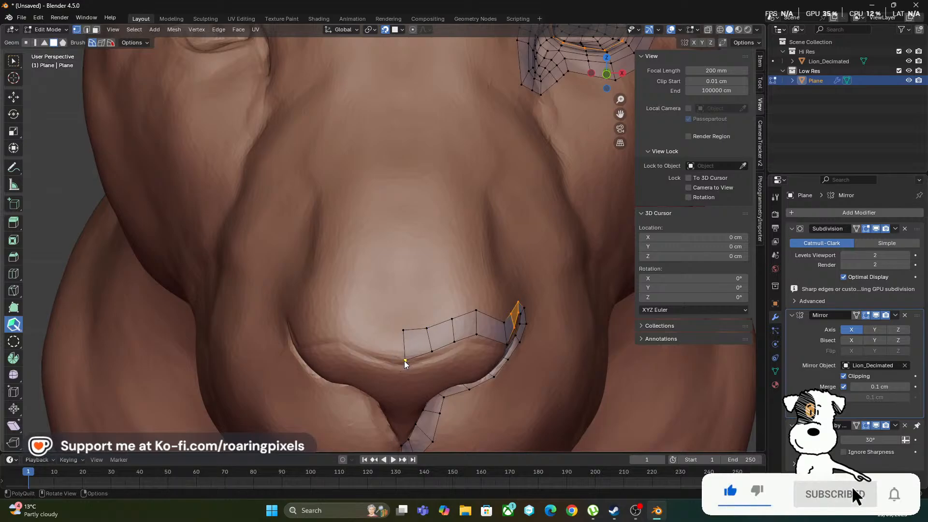
Lock the viewport to the Lion_Decimated object
middle_click_drag(421, 233, 398, 262, "ctrl")
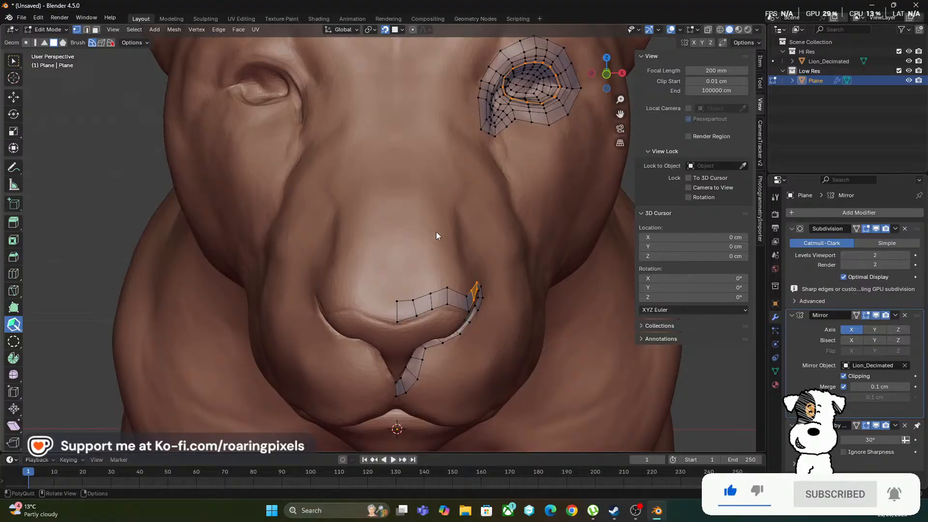
middle_click_drag(437, 292, 426, 235, "shift")
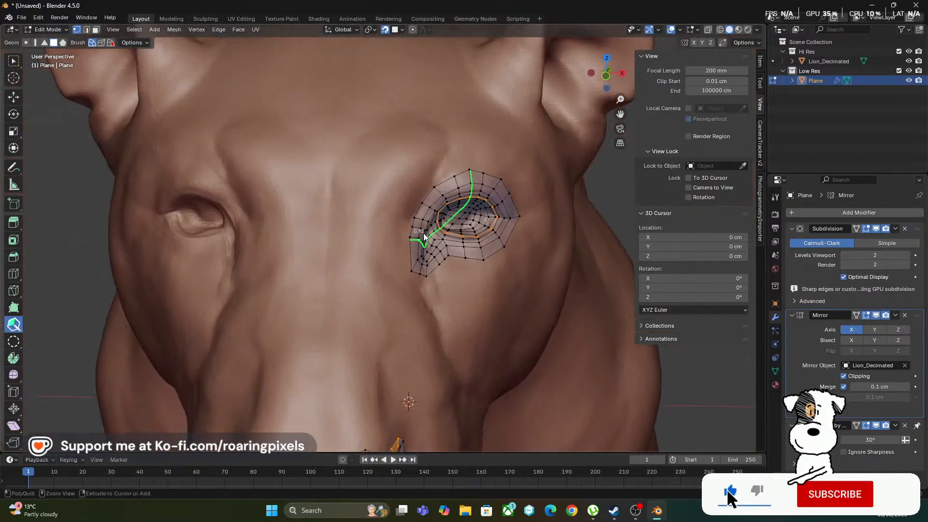
middle_click_drag(433, 195, 402, 276, "ctrl")
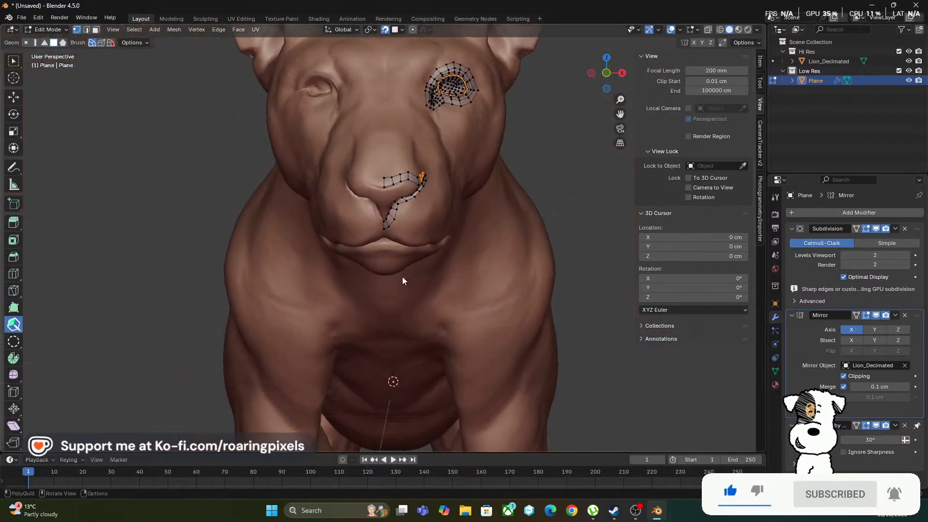
left_click(743, 166)
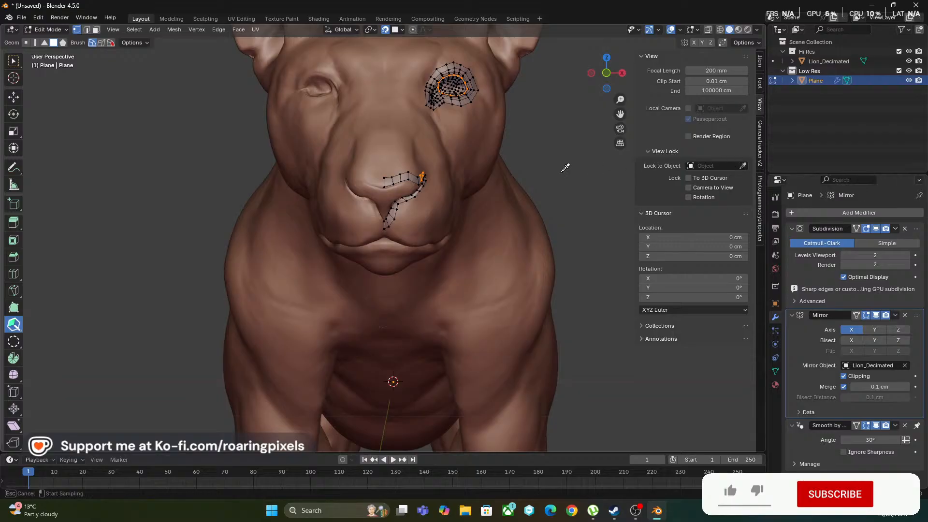
left_click(426, 100)
Slide the nostril-side vertices along the crease and adjust the middle edge of the upper nose strip to even out its quads
middle_click_drag(447, 211, 534, 245)
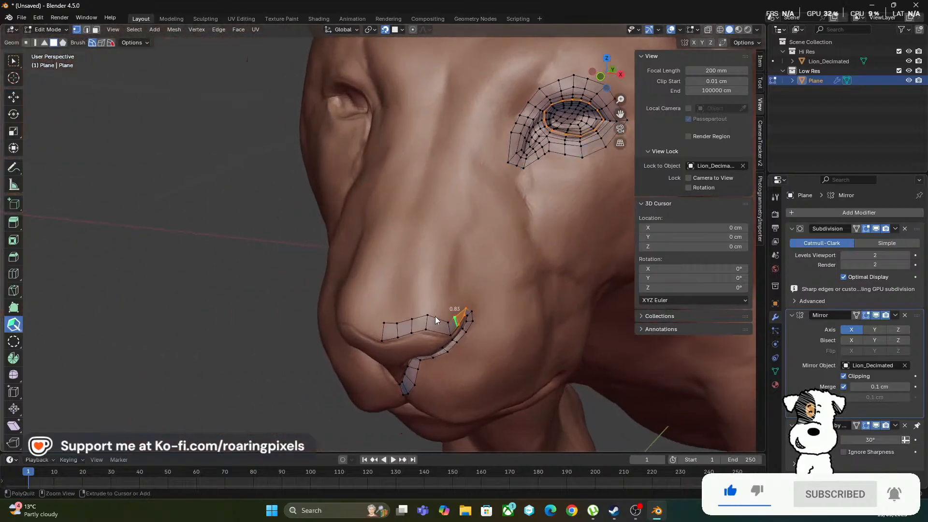
middle_click_drag(435, 316, 439, 274, "ctrl")
middle_click_drag(301, 333, 285, 271, "ctrl")
middle_click_drag(246, 309, 428, 271, "shift")
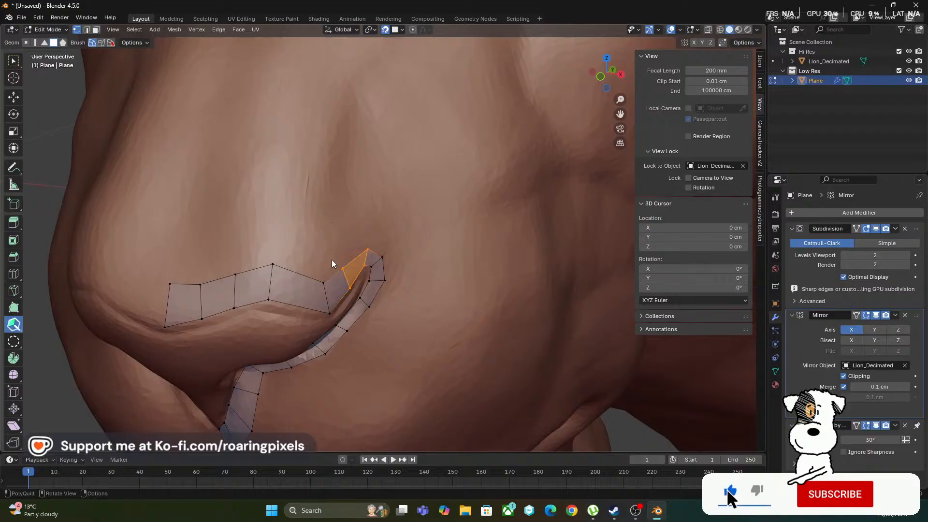
left_click_drag(349, 289, 326, 313)
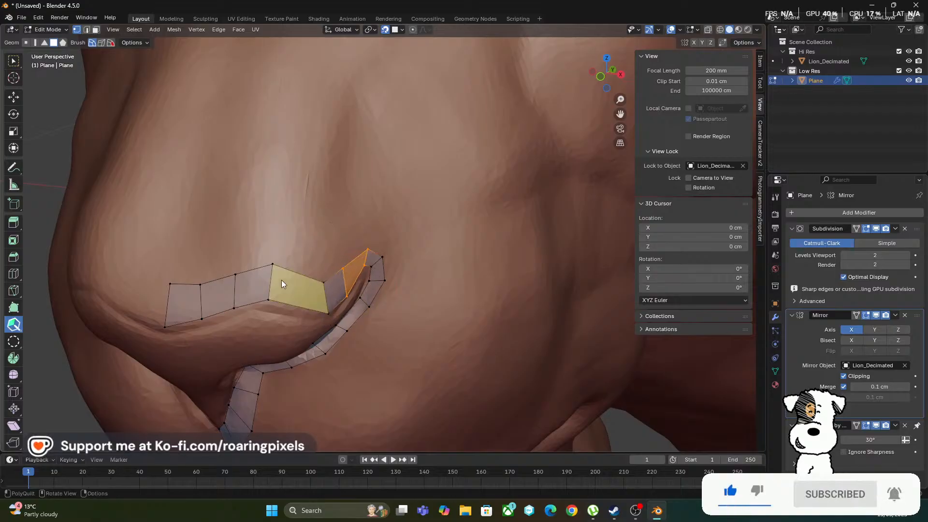
mouse_move(269, 297)
left_mouse_down()
mouse_move(270, 309)
mouse_move(266, 301)
left_mouse_up()
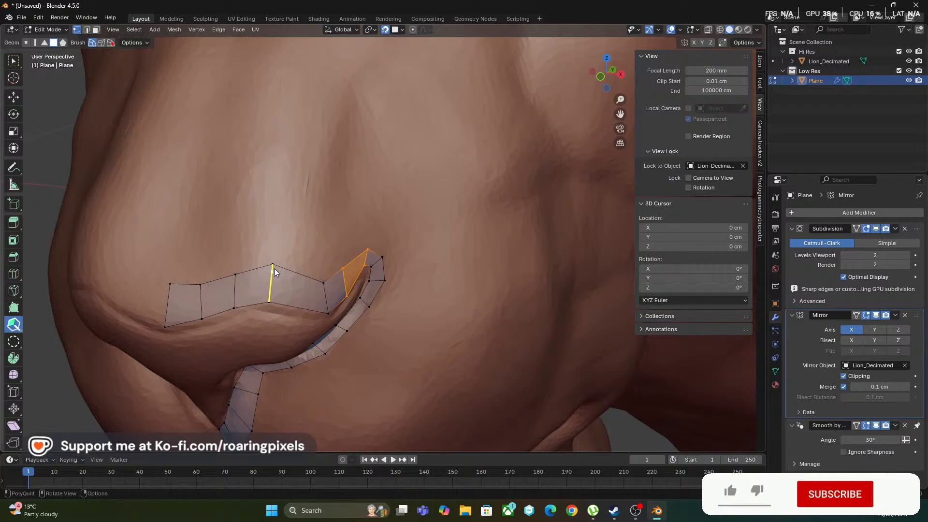
left_click_drag(270, 263, 271, 273)
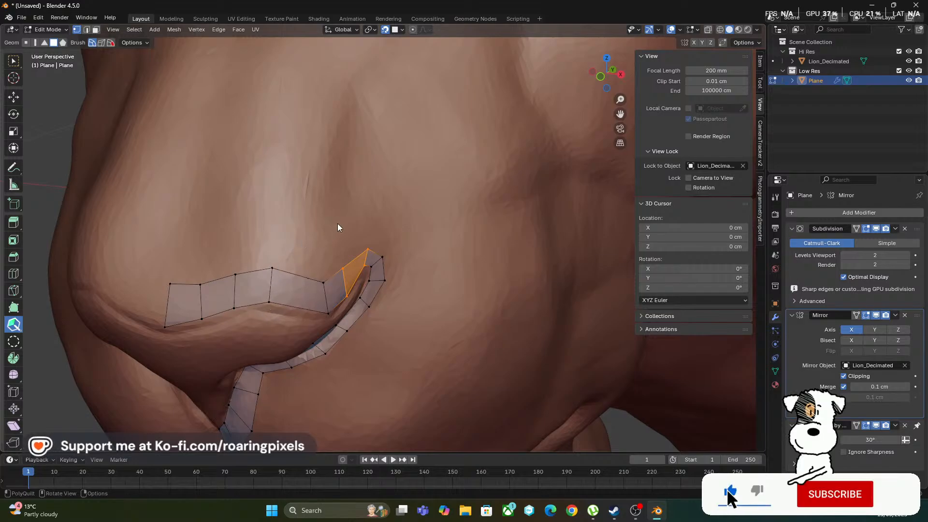
Move the two centre-line vertices of the upper nose strip together by about -1.44 cm along X, toward the mirror plane
middle_click_drag(351, 189, 317, 230)
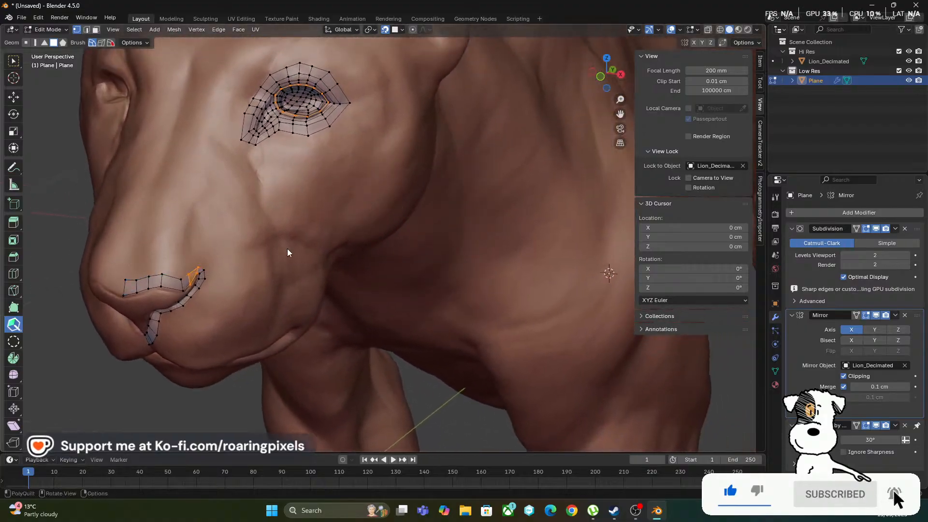
middle_click_drag(287, 253, 368, 210)
middle_click_drag(368, 210, 274, 322, "shift")
scroll(475, 287, "up", 4)
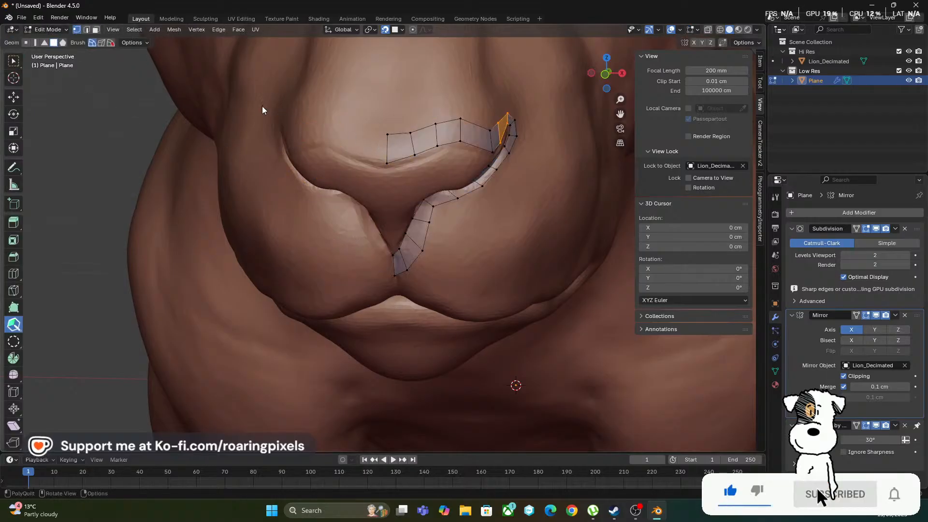
left_click(13, 63)
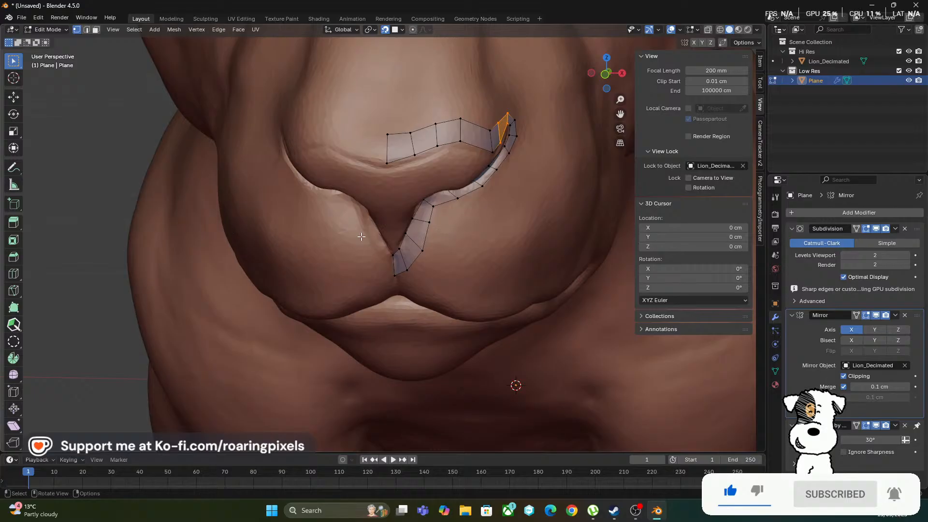
left_click(388, 135)
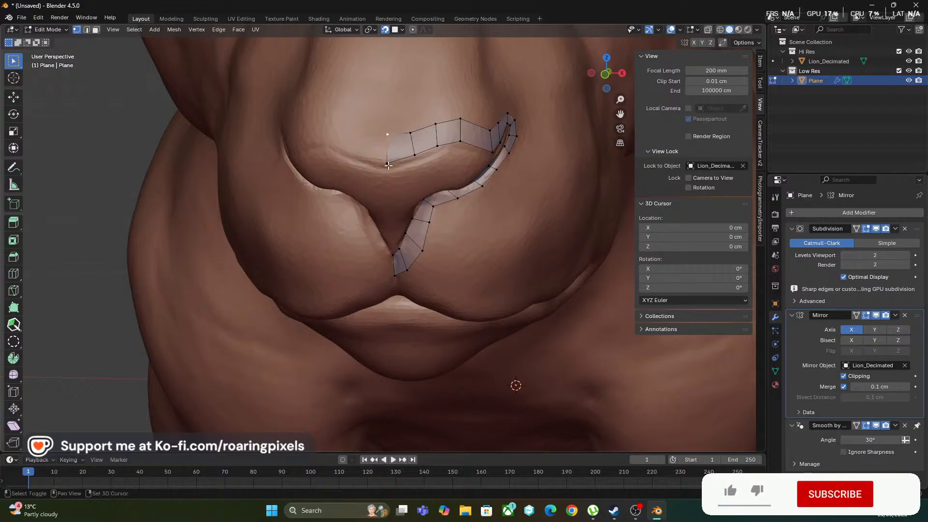
left_click(387, 164, "shift")
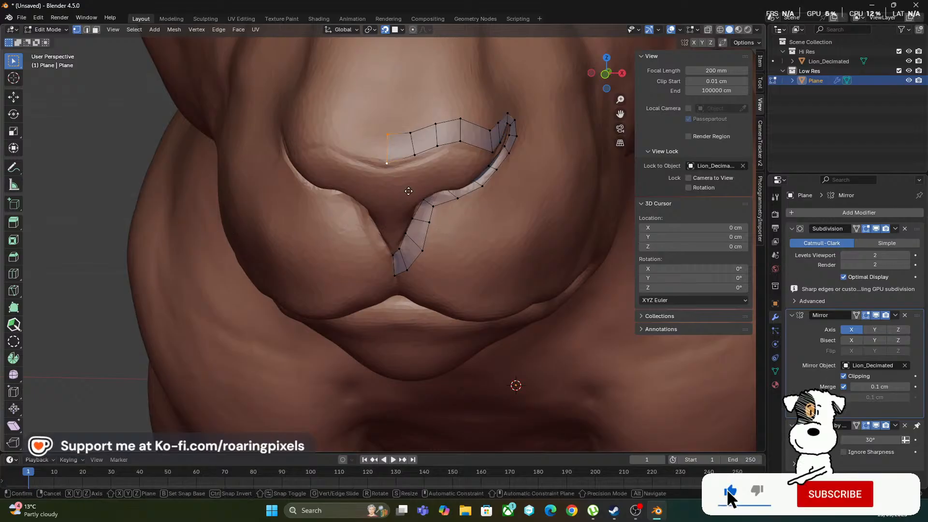
key("g")
key("x")
left_click(391, 191)
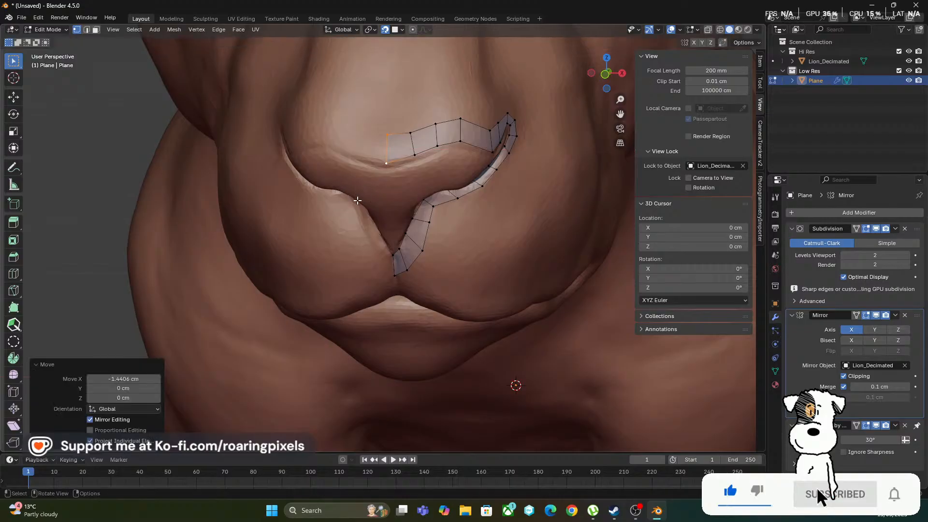
Move the two end vertices of the lower nose strip together along X against the centre line
left_click(393, 274)
left_click(393, 274)
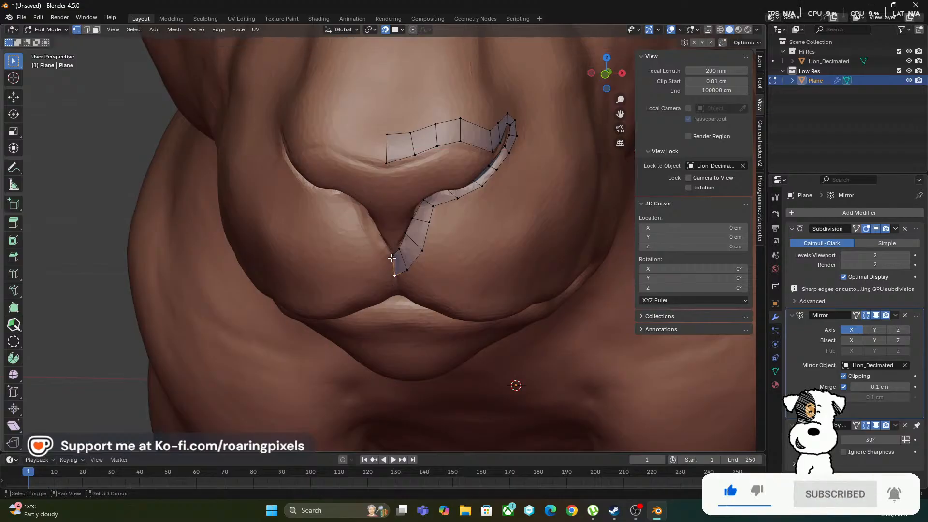
key("g")
key("x")
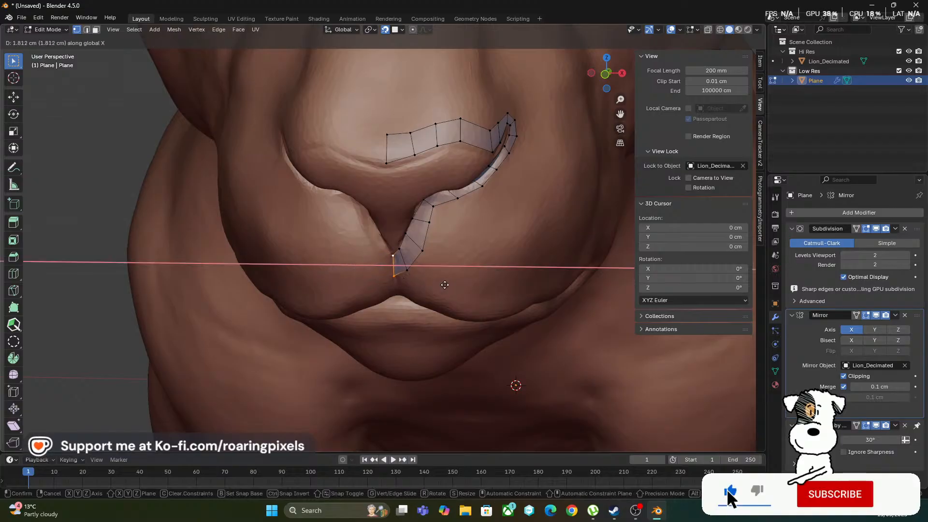
left_click(409, 284)
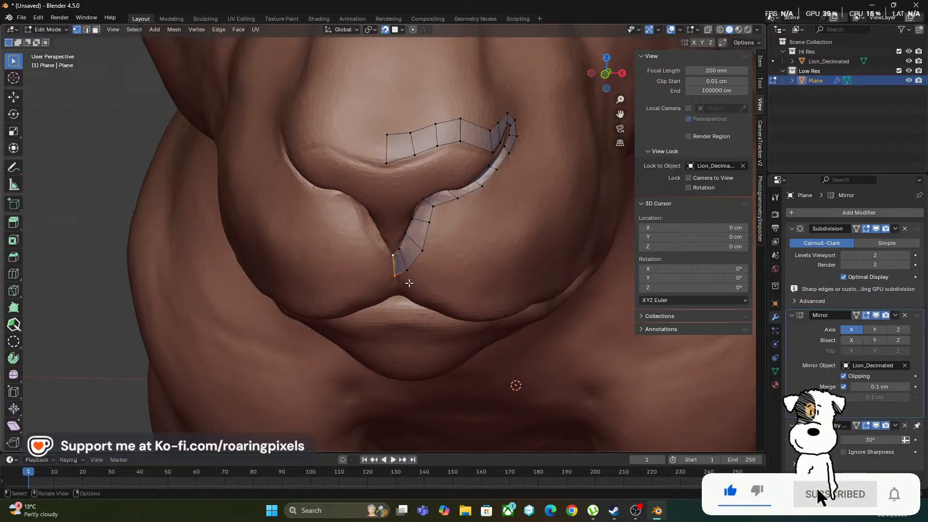
In front orthographic view, move the lower strip's end edge about 2.04 cm along X and check the mirrored nose in Object Mode
key("KP_1")
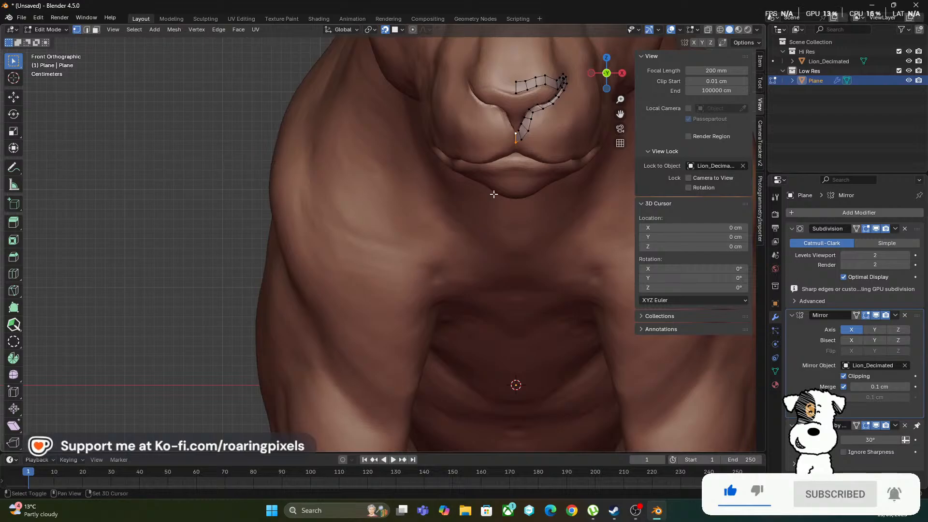
mouse_move(491, 192)
middle_mouse_down("shift")
mouse_move(451, 240)
mouse_move(487, 201)
middle_mouse_up("shift")
right_click_drag(473, 210, 549, 162, "shift")
middle_click_drag(491, 193, 520, 169, "ctrl")
middle_click_drag(511, 218, 493, 430, "shift")
middle_click_drag(476, 285, 520, 253, "ctrl")
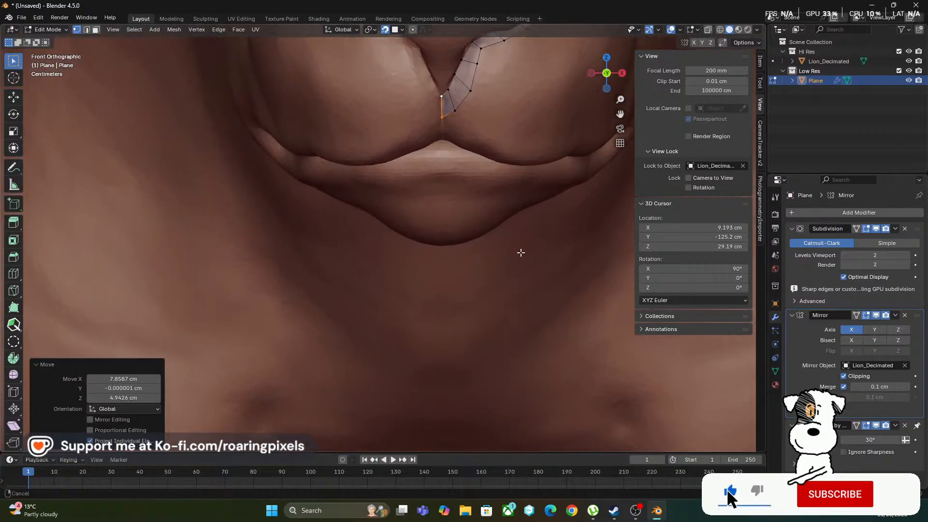
middle_click_drag(470, 178, 451, 295, "shift")
key("g")
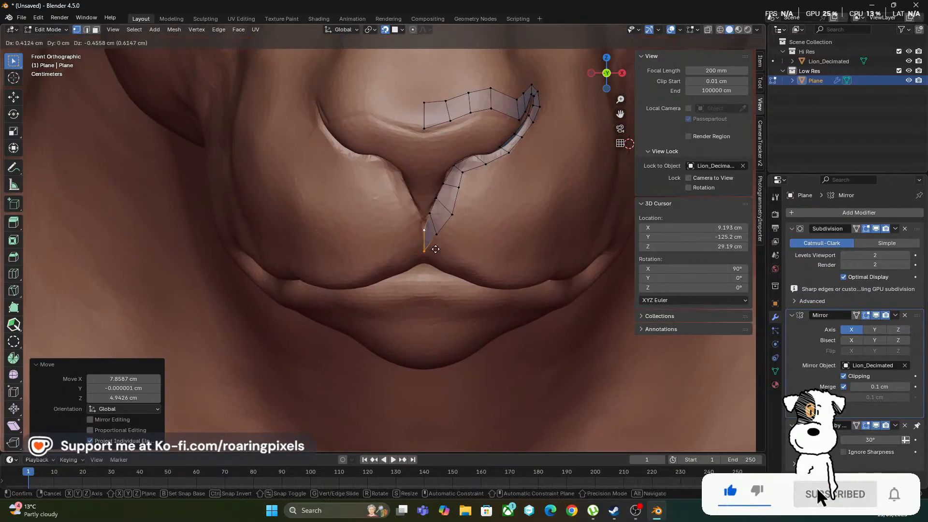
key("x")
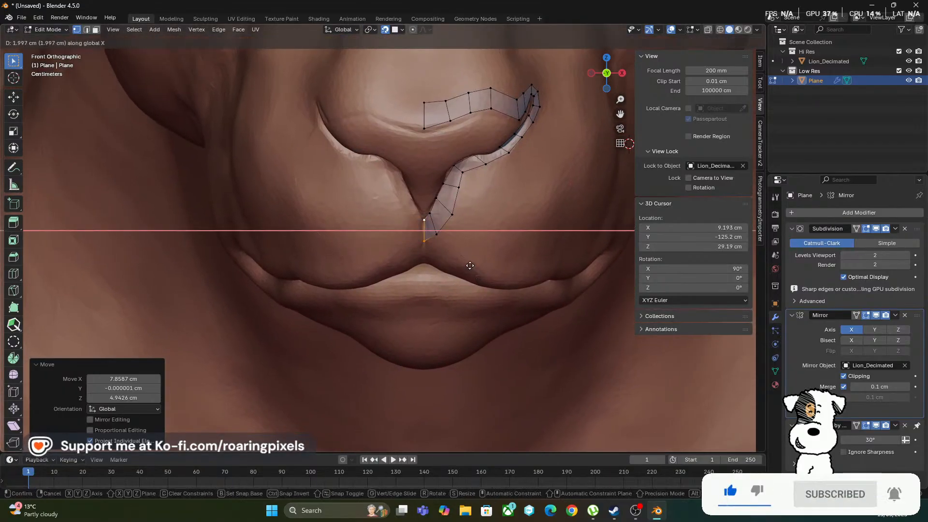
left_click(468, 265)
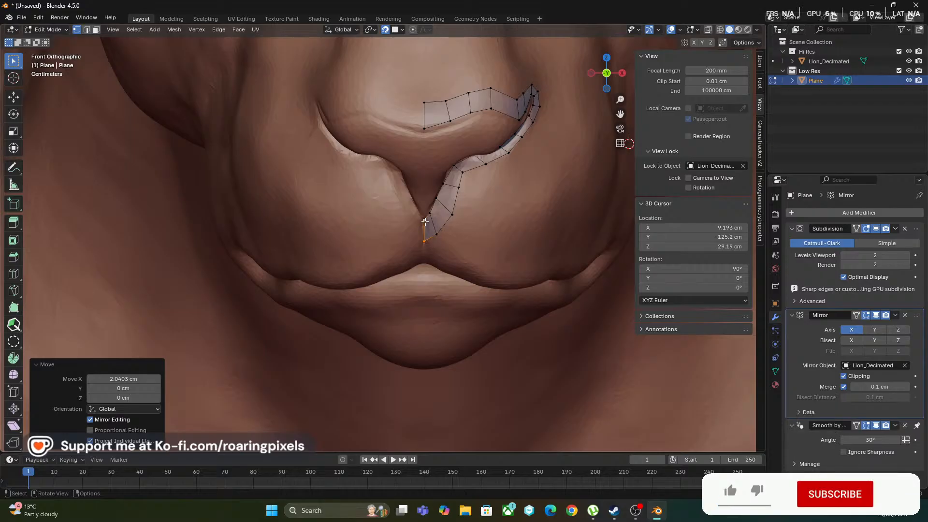
key("Tab")
key("Tab")
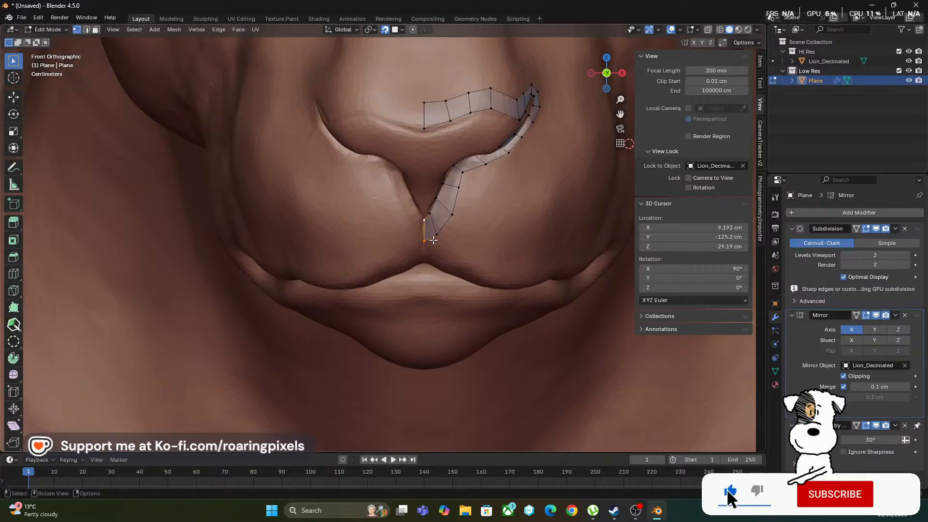
Move the Mirror modifier above Subdivision in the modifier stack
middle_click_drag(438, 139, 441, 126, "ctrl")
middle_click_drag(436, 239, 444, 276, "shift")
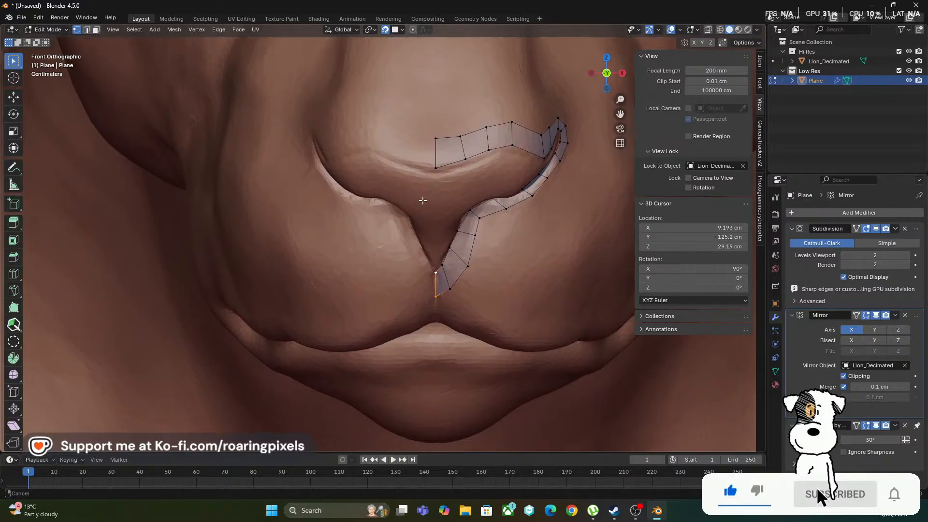
middle_click_drag(423, 201, 428, 209, "ctrl")
left_click_drag(917, 316, 902, 226)
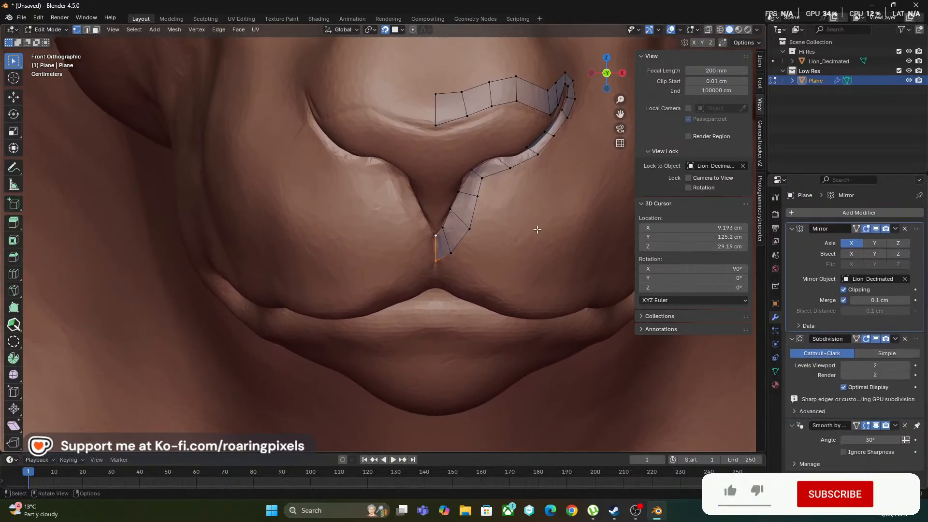
Nudge the lower strip's bottom end vertex and the end vertex above it individually against the mirror plane
left_click(434, 262)
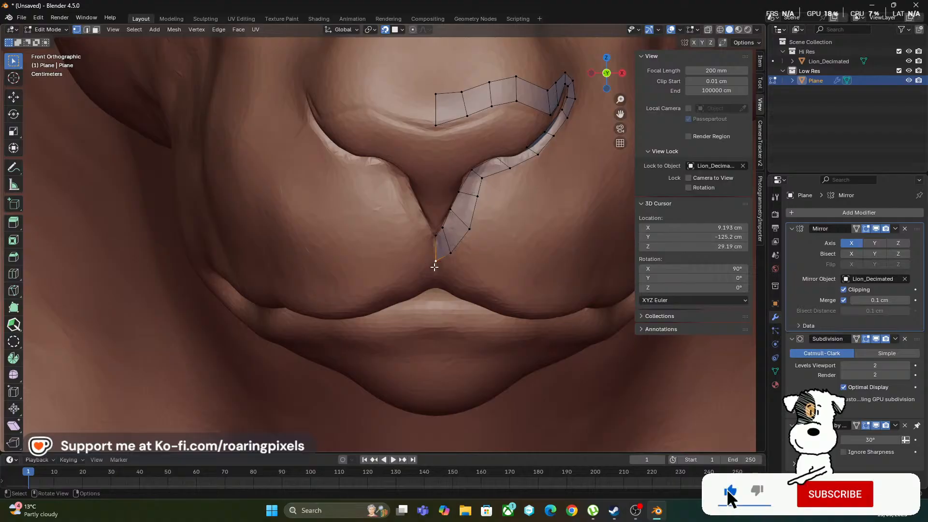
key("g")
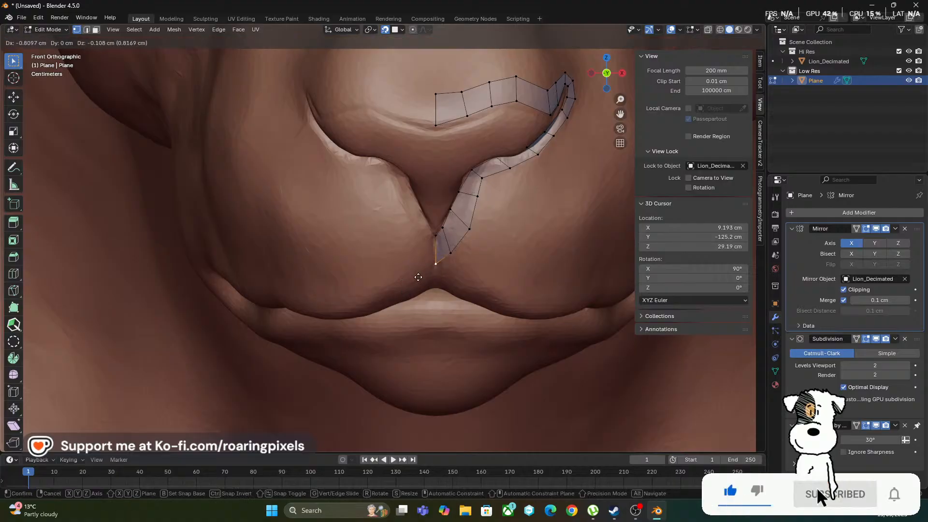
left_click(420, 273)
left_click(436, 241)
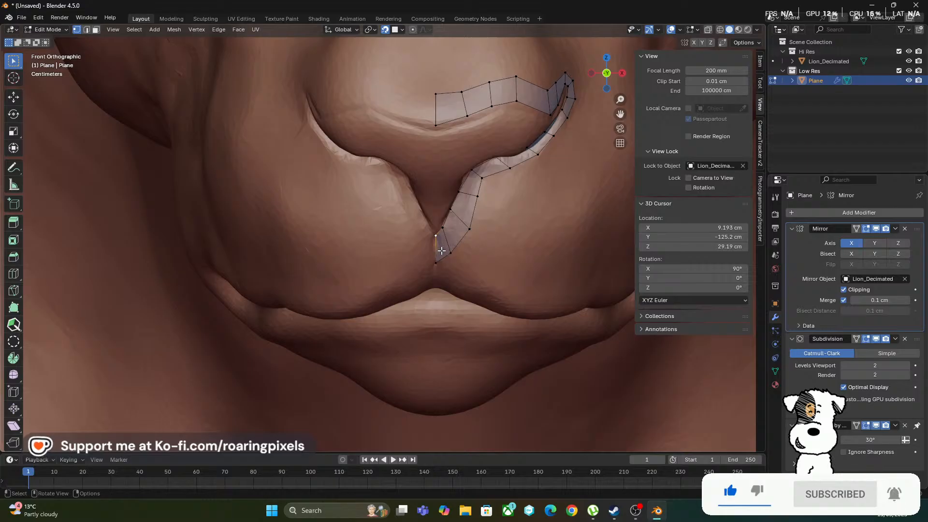
key("g")
left_click(413, 251)
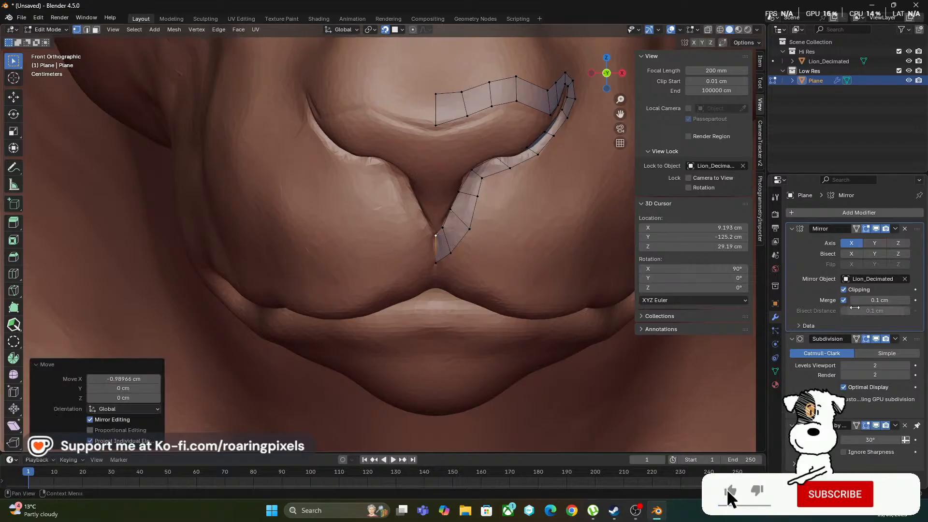
Reposition the upper strip's two centre-line vertices individually along the centre line to clip them to the mirror plane
left_click(436, 123)
key("g")
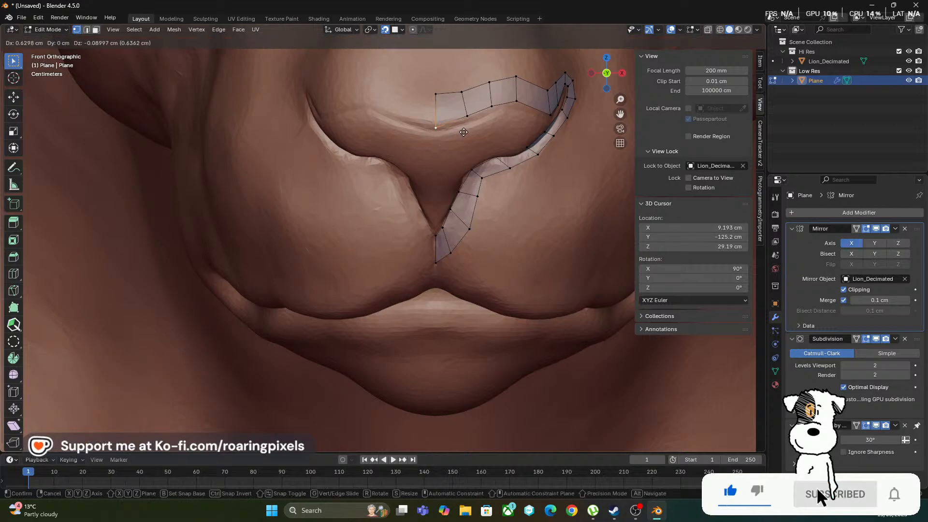
left_click(434, 120)
left_click(437, 96)
key("g")
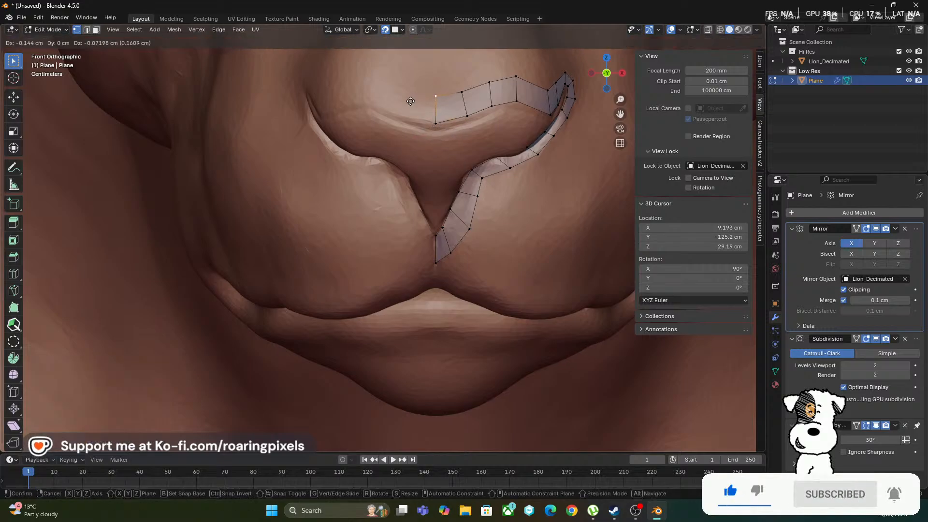
left_click(426, 97)
Shift the lower vertex beside the upper strip's centre edge about 0.09 cm down, and inspect the mirrored mesh in Object Mode
left_click(466, 117)
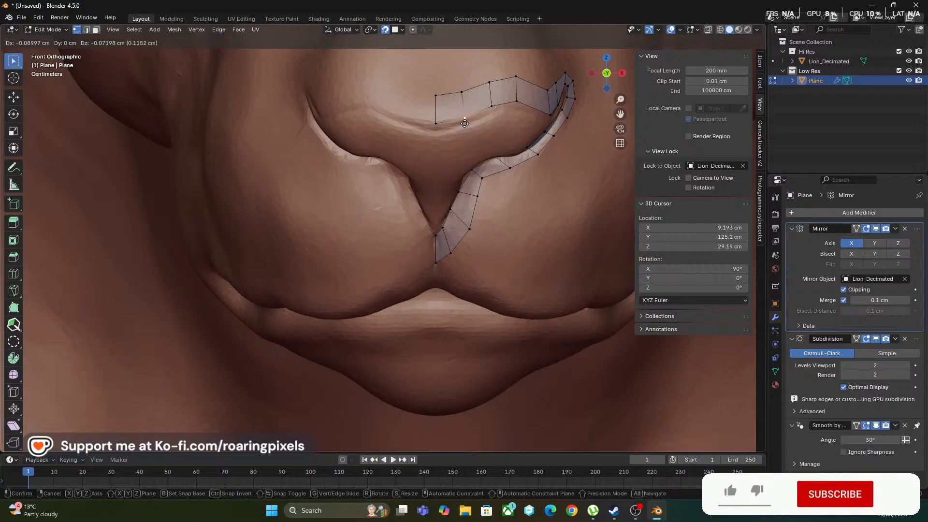
key("g")
left_click(466, 119)
key("Caps_Lock")
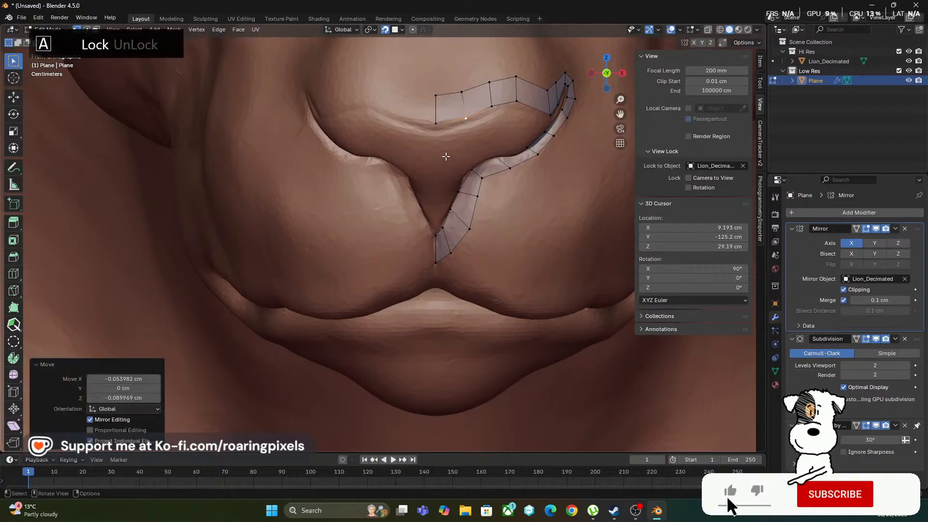
key("Tab")
scroll(457, 146, "down", 5)
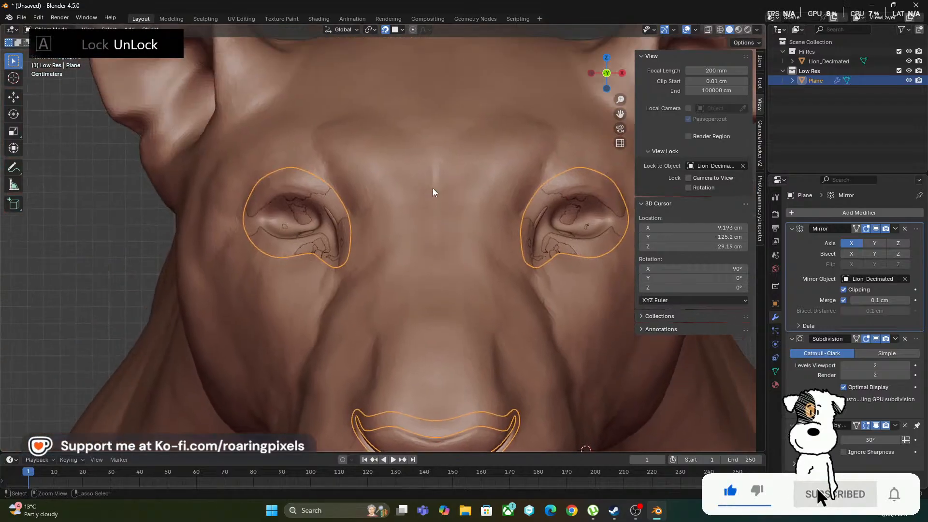
Extrude a quad up the nose bridge from the upper strip's top edge at the centre line with Poly Build in Edit Mode
scroll(430, 199, "up", 2)
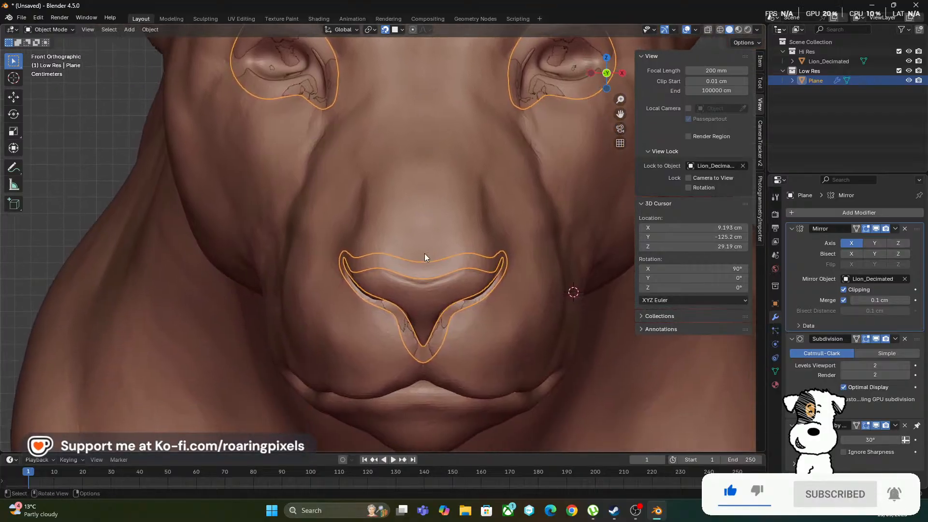
key("Tab")
middle_click_drag(422, 242, 417, 230, "ctrl")
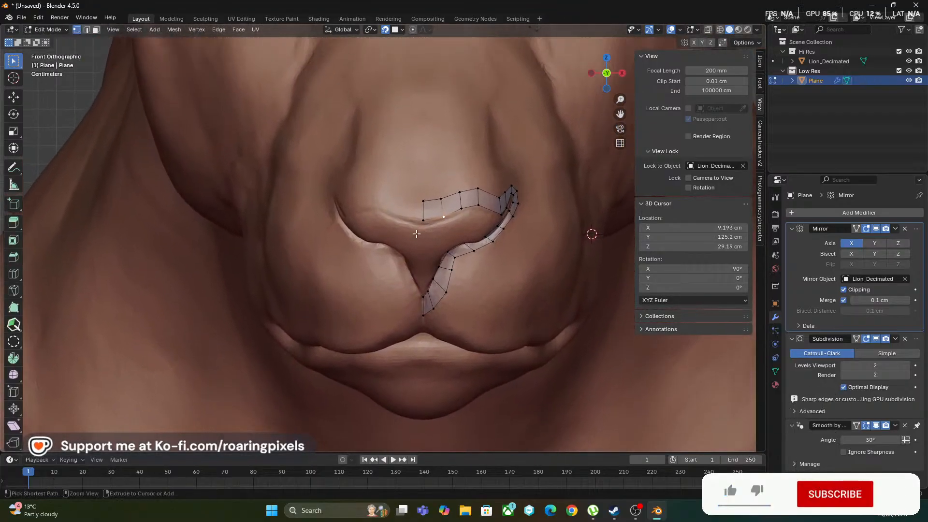
left_click(12, 324)
mouse_move(434, 181)
middle_mouse_down("ctrl")
mouse_move(439, 175)
mouse_move(421, 282)
middle_mouse_up("ctrl")
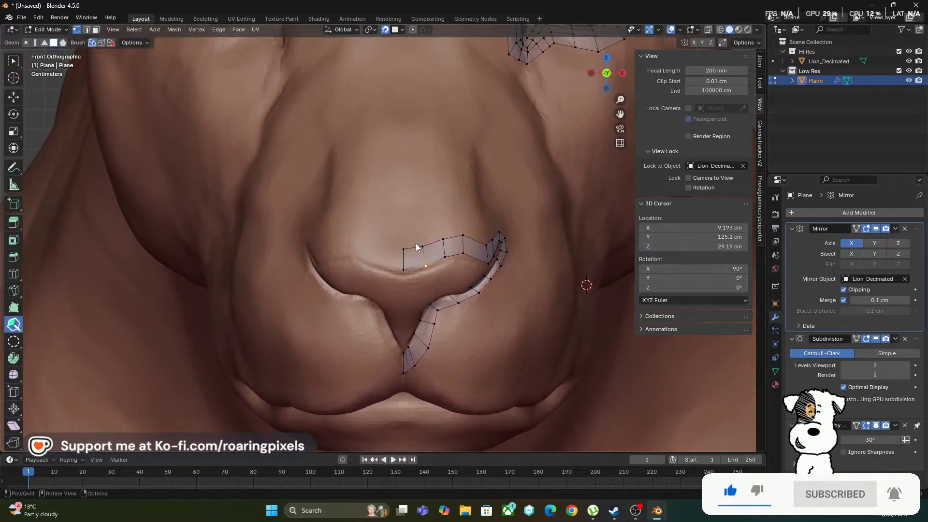
left_click_drag(414, 247, 412, 207)
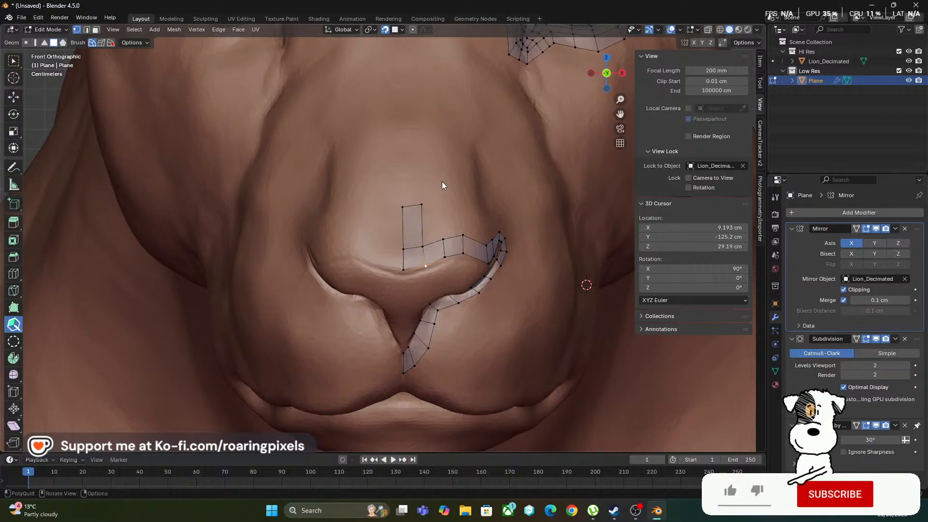
Extrude a quad upward along the centre line from the lower strip's top end edge below the nose tip
scroll(458, 201, "down", 5)
scroll(416, 270, "up", 6)
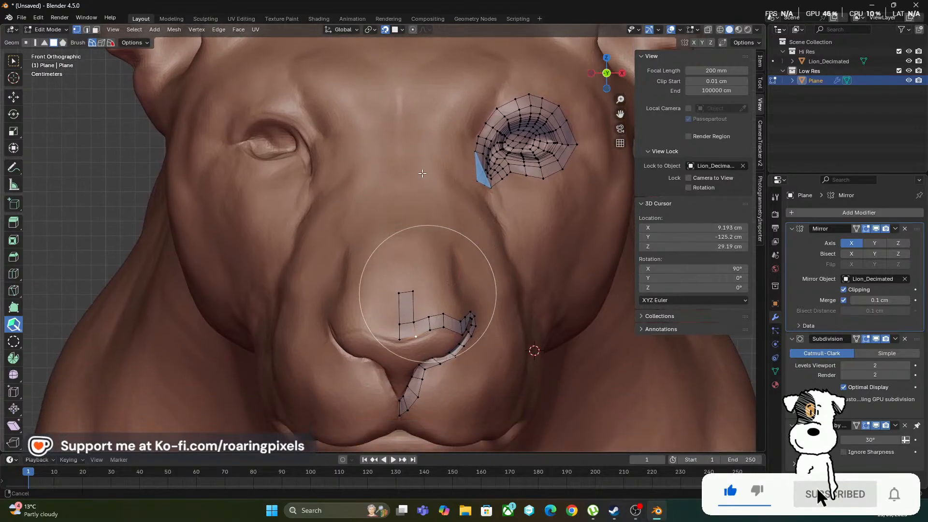
scroll(404, 203, "down", 6, "shift")
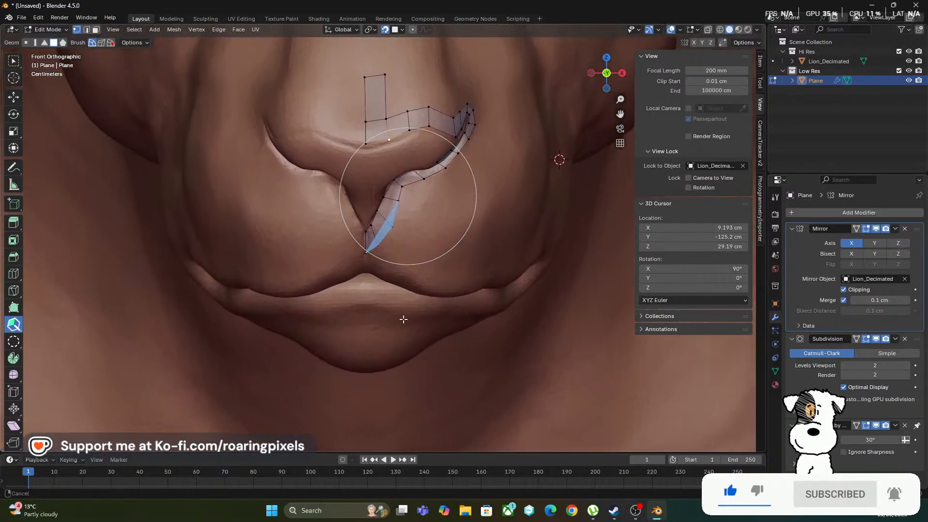
middle_click_drag(414, 194, 404, 370)
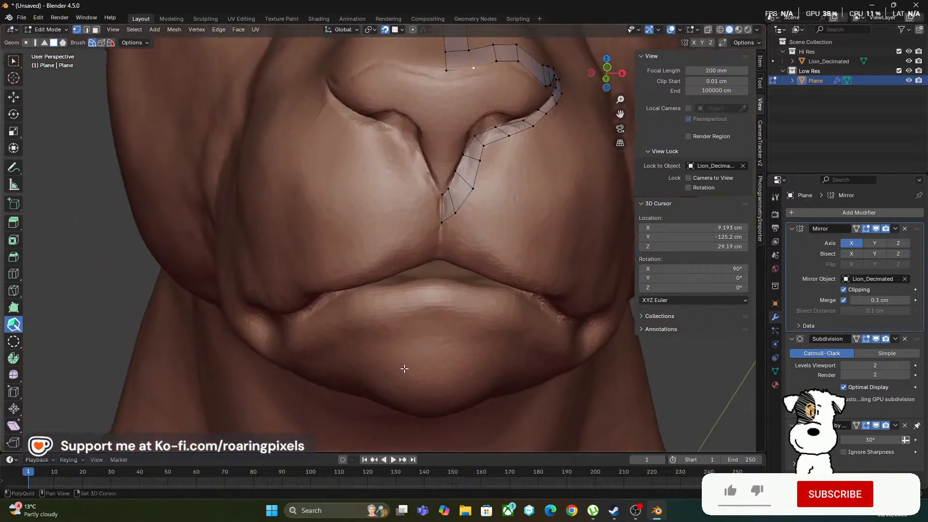
left_click_drag(436, 265, 409, 302)
middle_click_drag(408, 301, 403, 299, "shift")
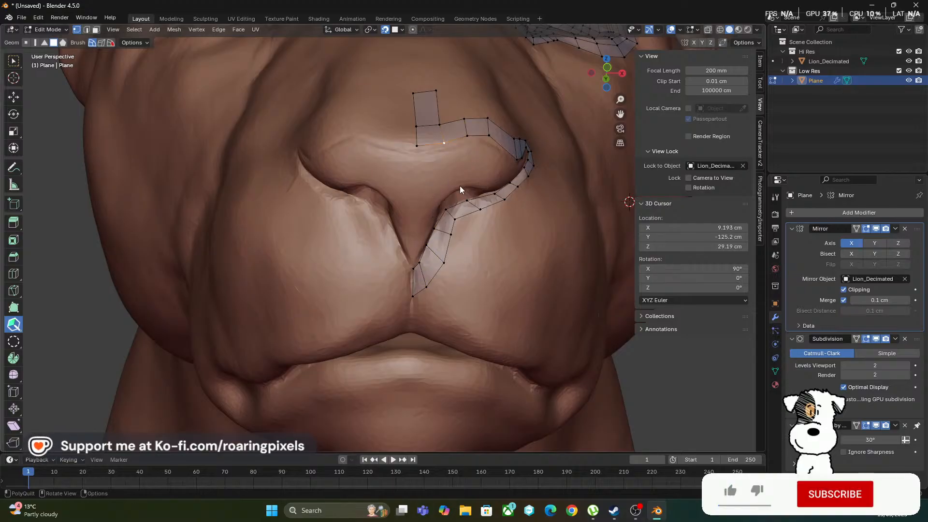
middle_click_drag(417, 239, 423, 230, "ctrl")
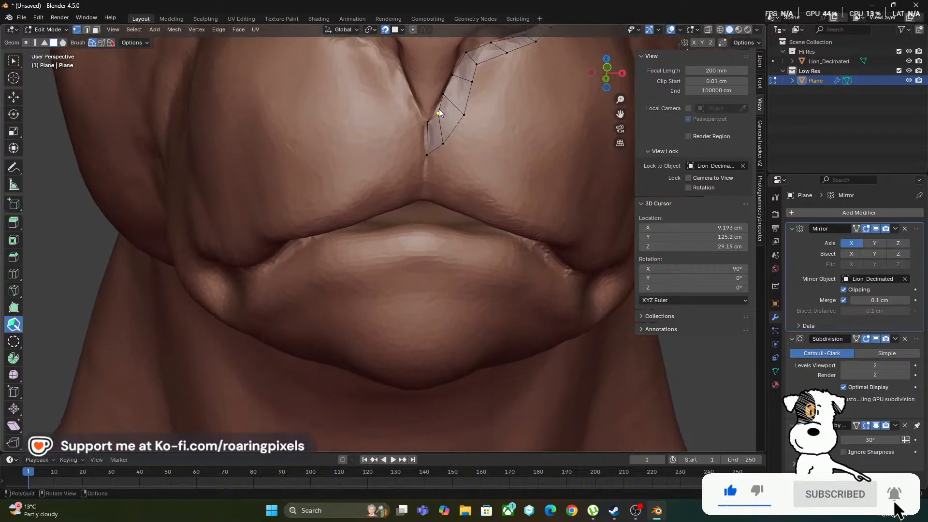
left_click_drag(434, 117, 432, 75)
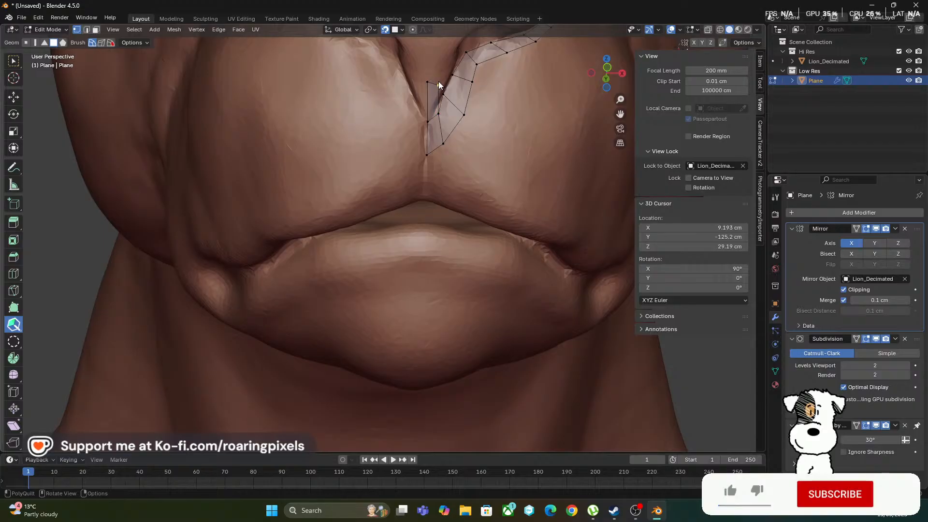
Extend the new inner strip with a chain of quads up the nose's centre and outward over the nostril
middle_click_drag(474, 106, 457, 181, "shift")
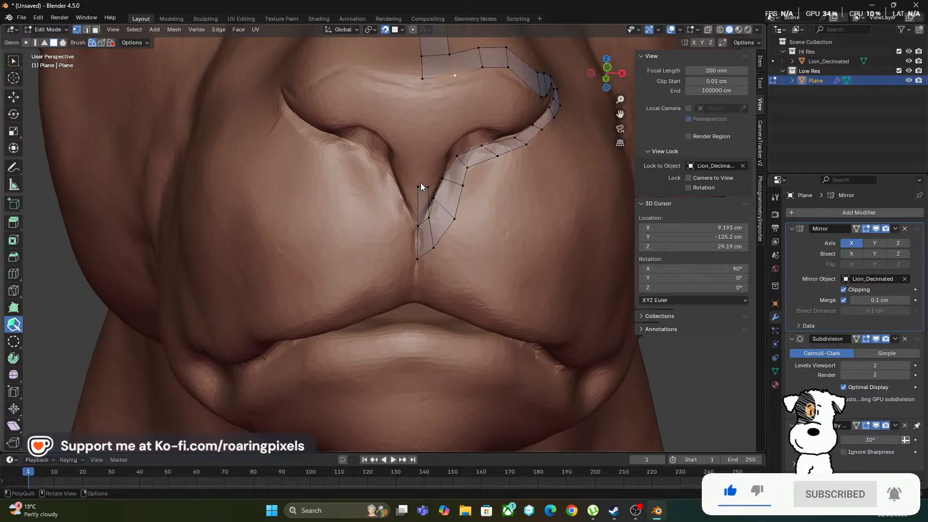
left_click_drag(422, 186, 441, 122)
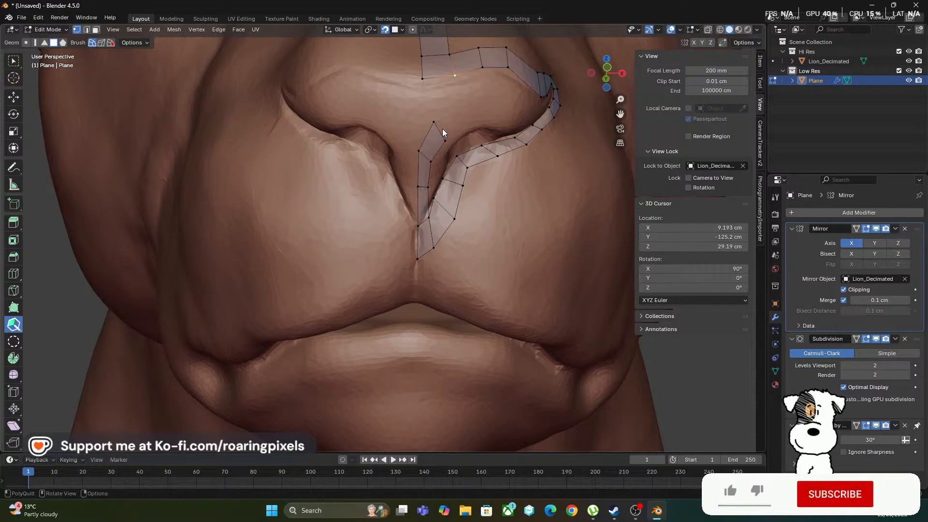
left_click_drag(442, 129, 504, 116)
middle_click_drag(476, 152, 448, 173)
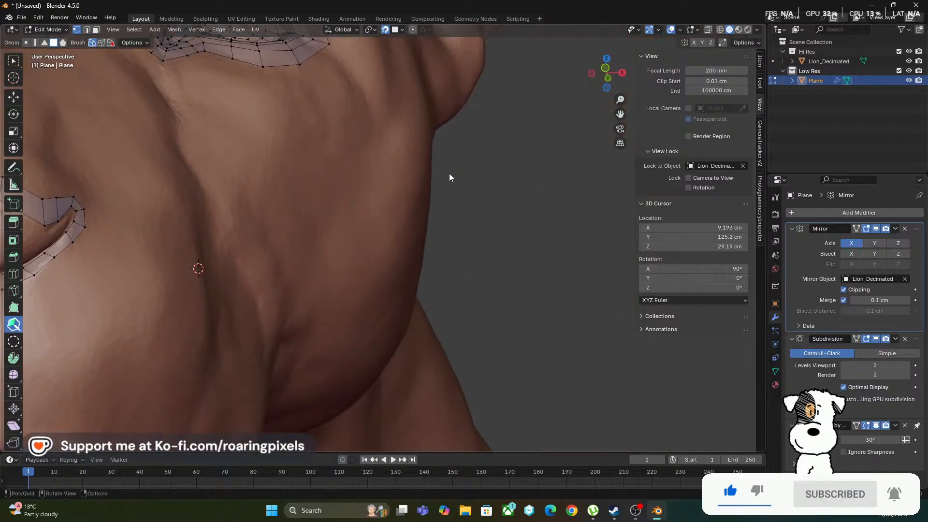
middle_click_drag(372, 199, 510, 202, "shift")
scroll(358, 253, "up", 3)
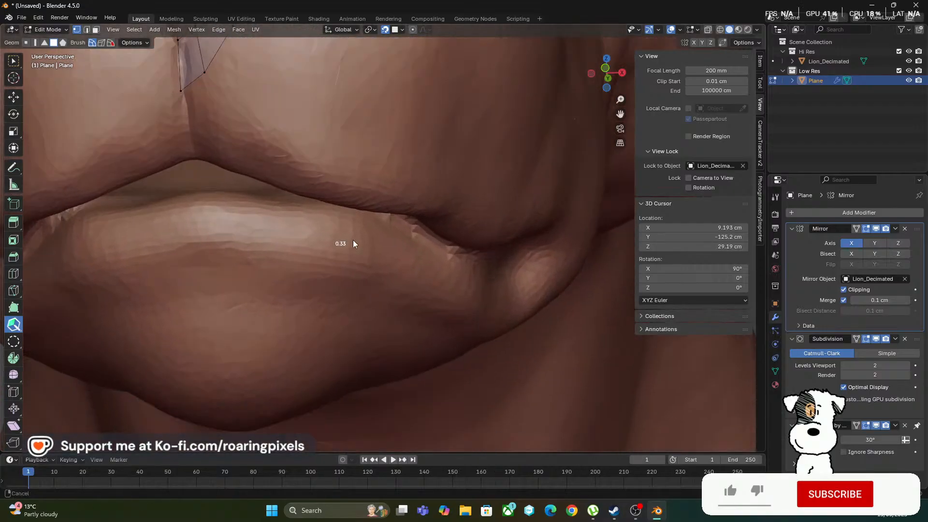
scroll(360, 227, "down", 1)
middle_click_drag(372, 201, 357, 224, "shift")
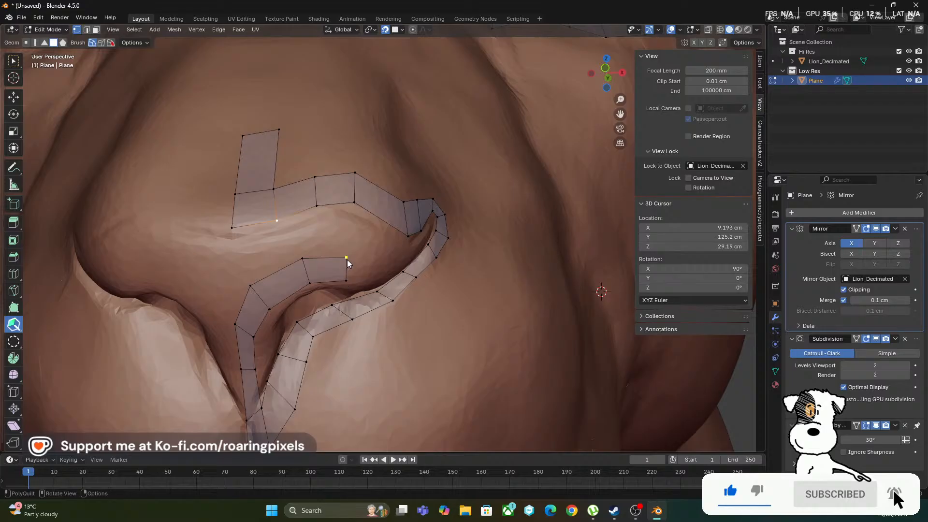
left_click_drag(347, 257, 377, 252)
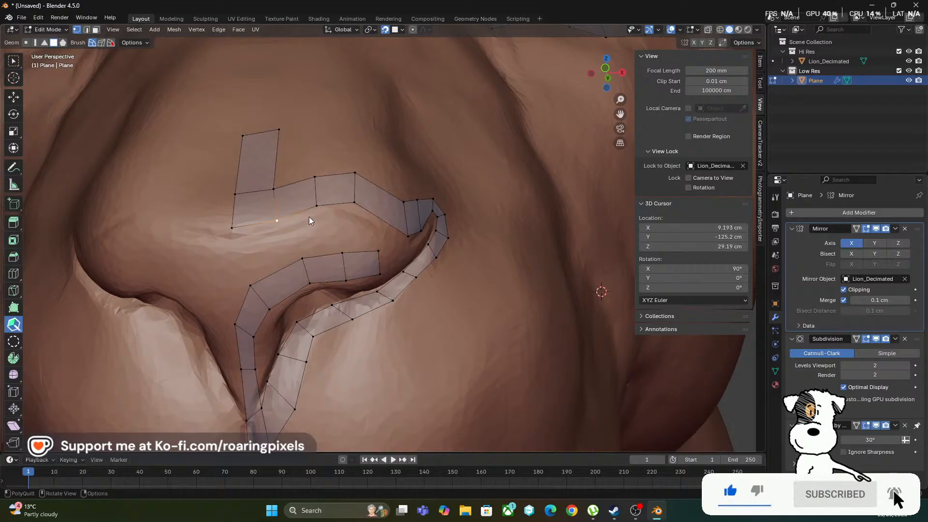
Add one more narrow quad to the inner strip's end towards the nostril's outer corner
middle_click_drag(294, 220, 357, 175)
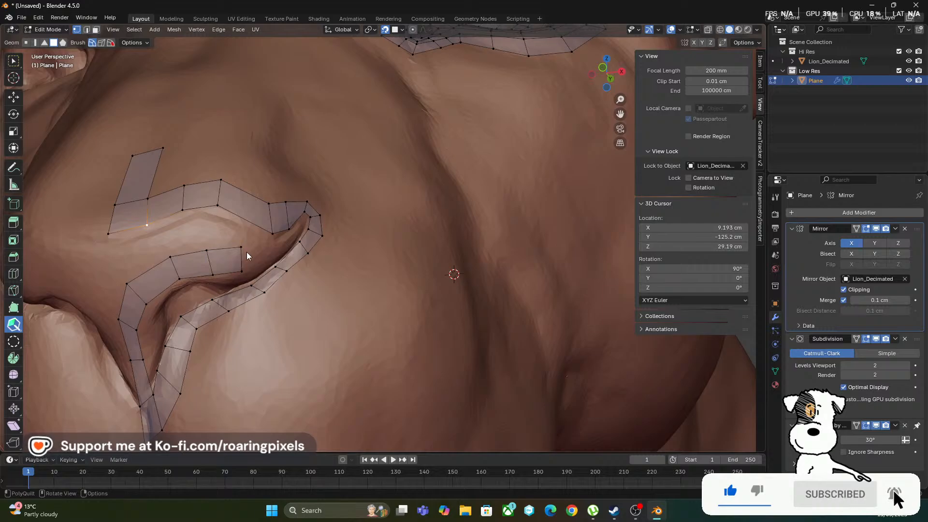
left_click_drag(276, 248, 264, 248)
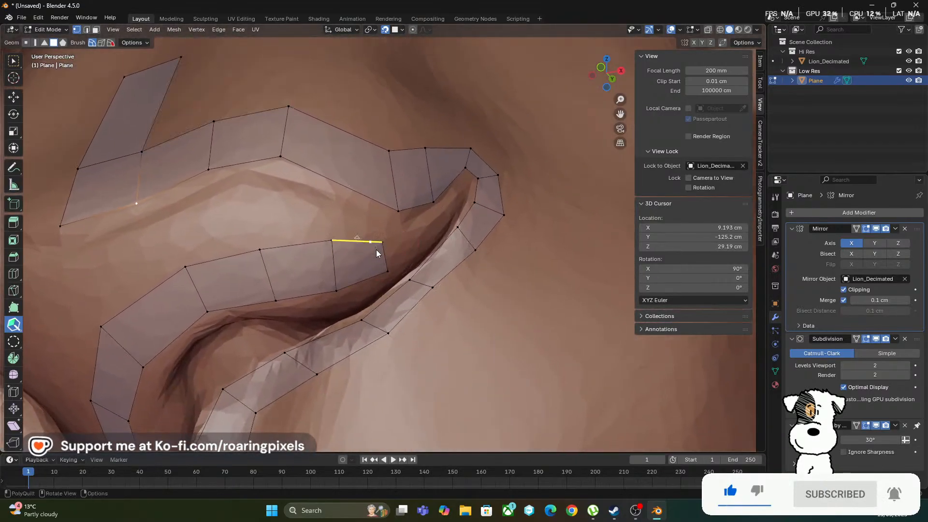
left_click(417, 233)
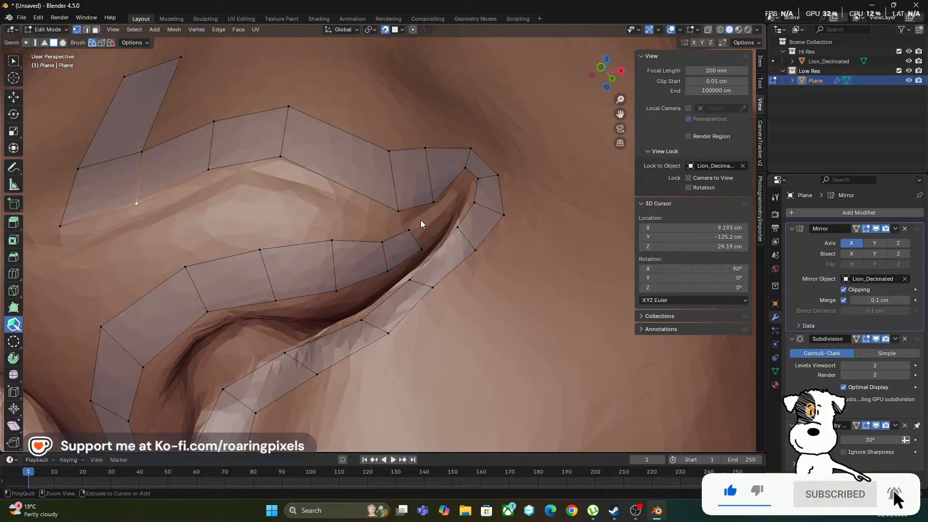
middle_click_drag(420, 220, 422, 221, "shift")
scroll(421, 220, "down", 5)
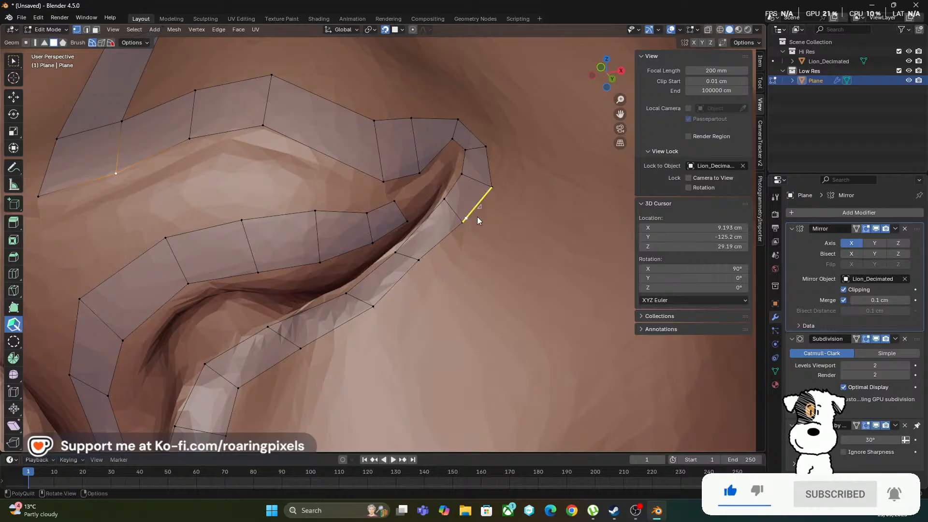
Change the view's Lock to Object from Lion_Decimated to Plane and return to Edit Mode
key("Tab")
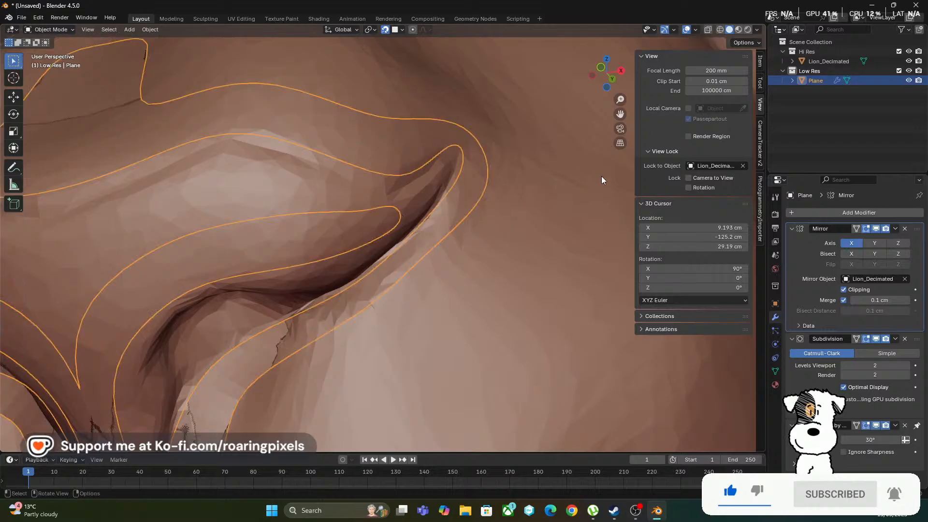
left_click(743, 166)
left_click(742, 166)
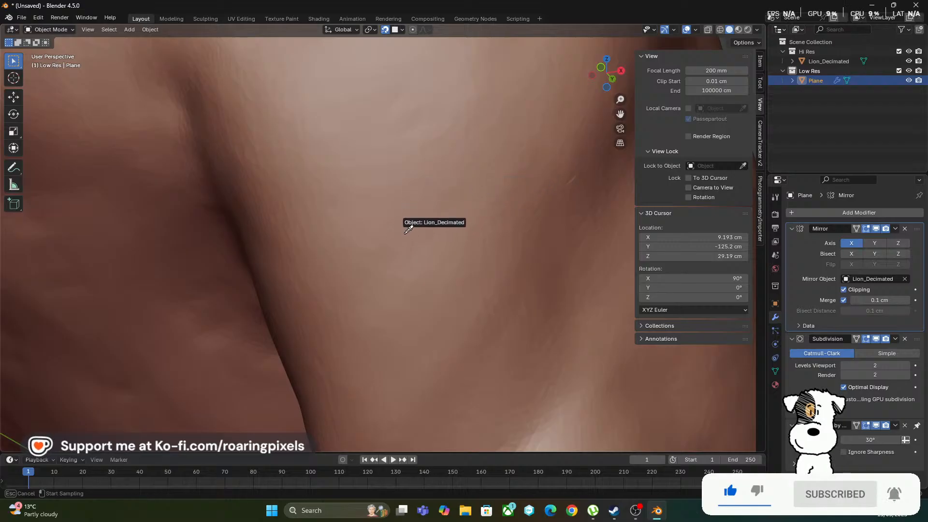
left_click(821, 80)
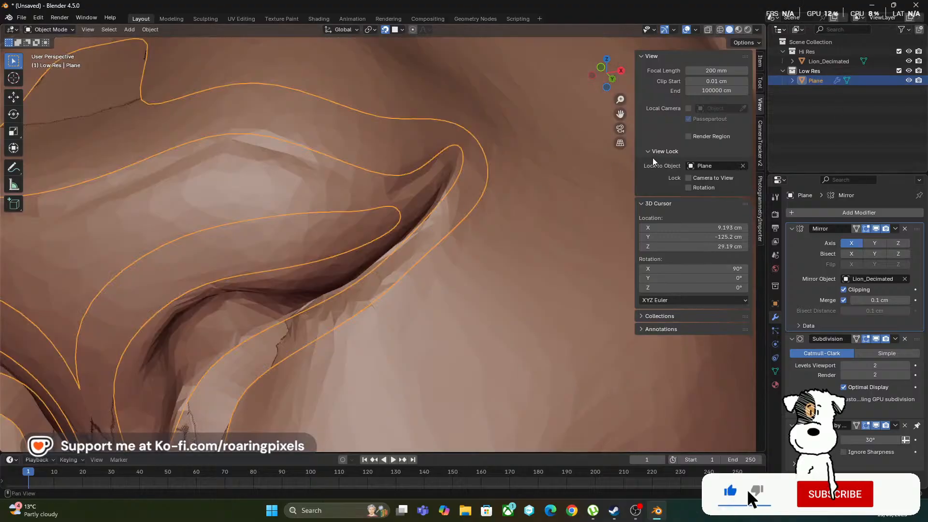
key("Tab")
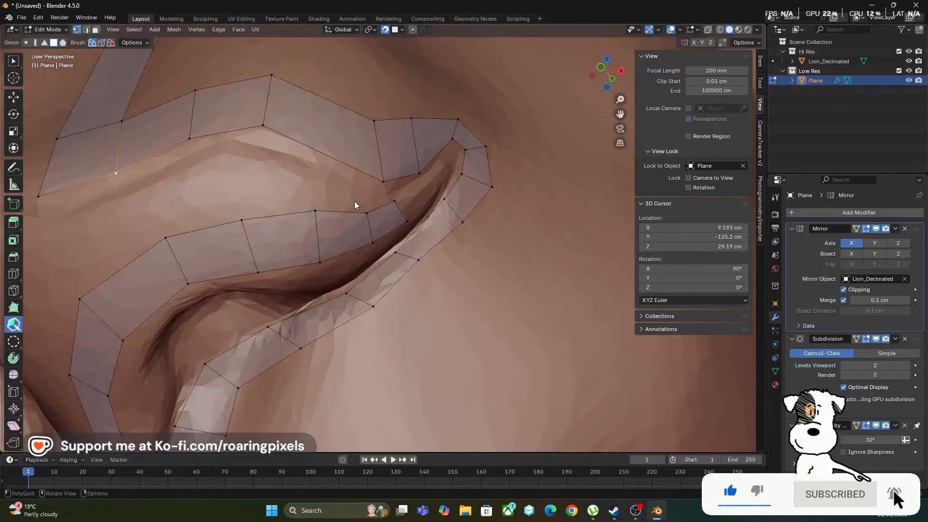
Continue the inner strip with small quads along the nostril crease and join it to the outer strip's corner edge
left_click(401, 206)
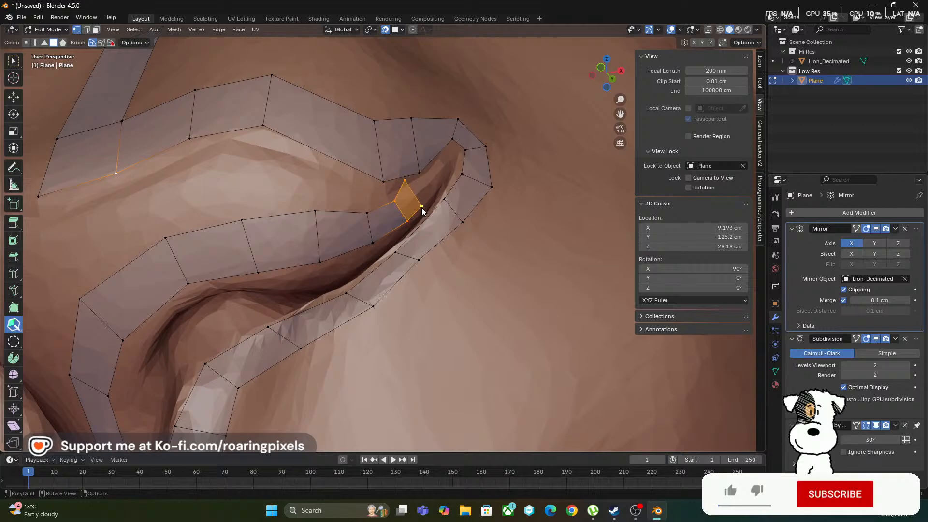
left_click_drag(404, 181, 415, 190)
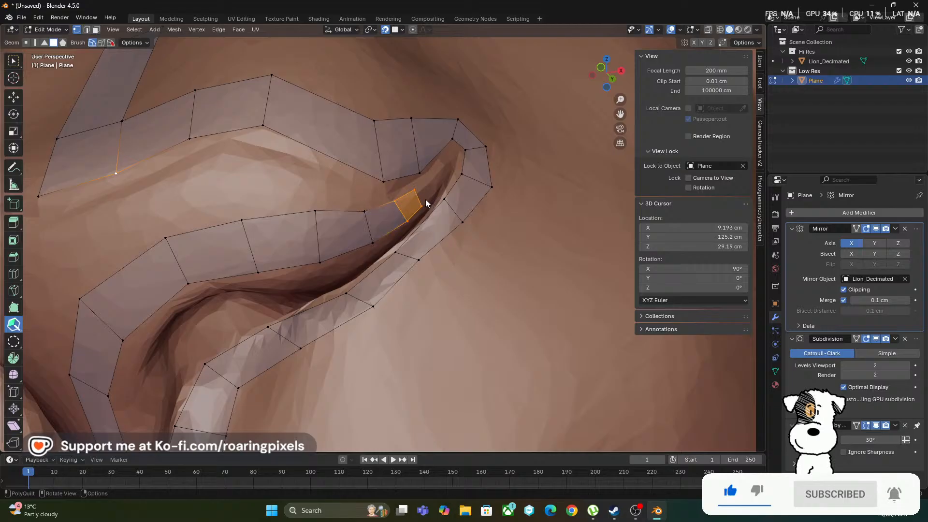
key("shift")
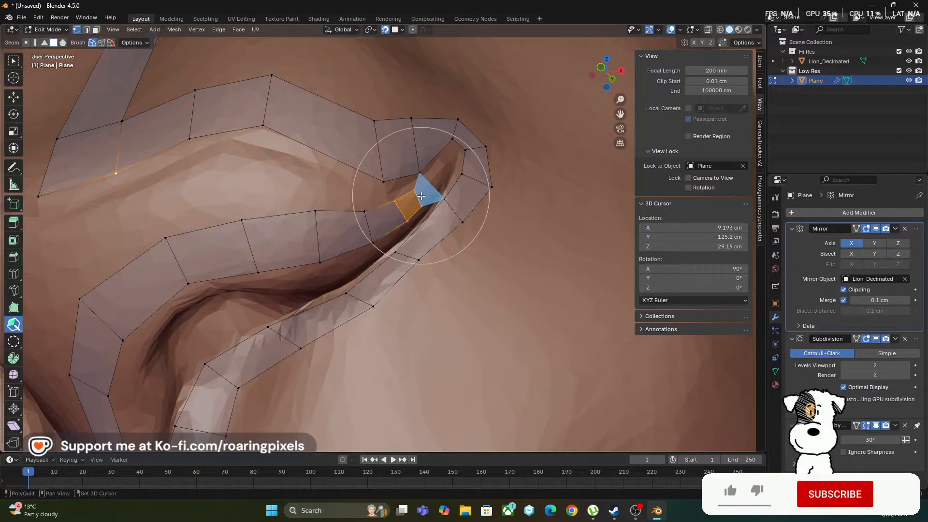
left_click(423, 196)
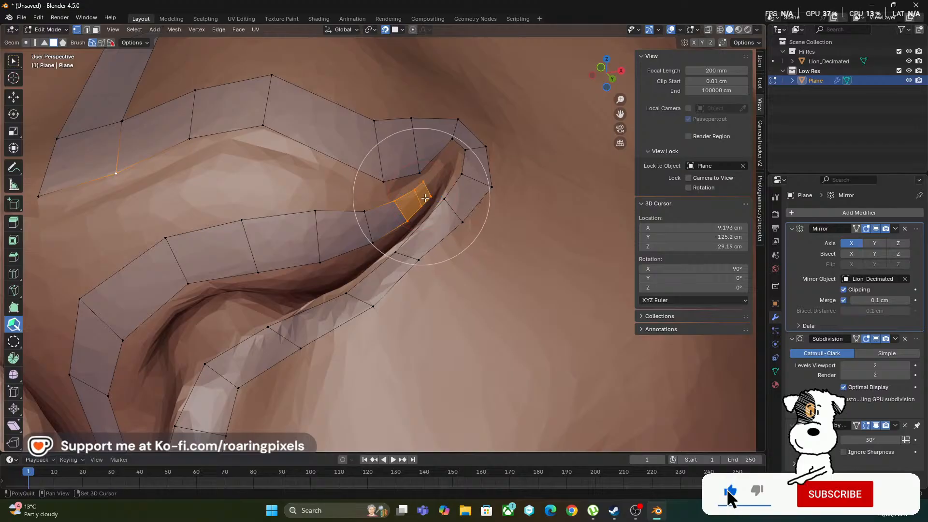
key("shift")
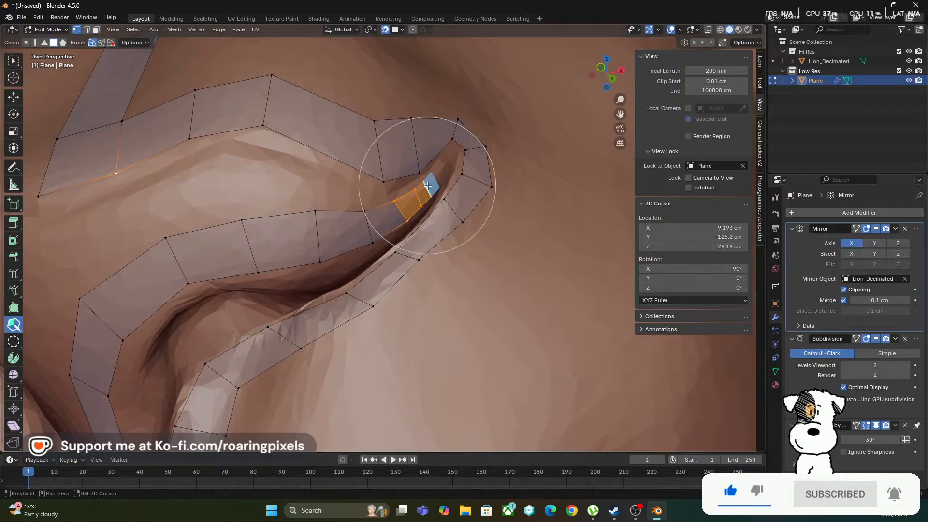
left_click(430, 185, "shift")
mouse_move(439, 188)
left_mouse_down()
mouse_move(451, 166)
mouse_move(434, 169)
mouse_move(440, 166)
left_mouse_up()
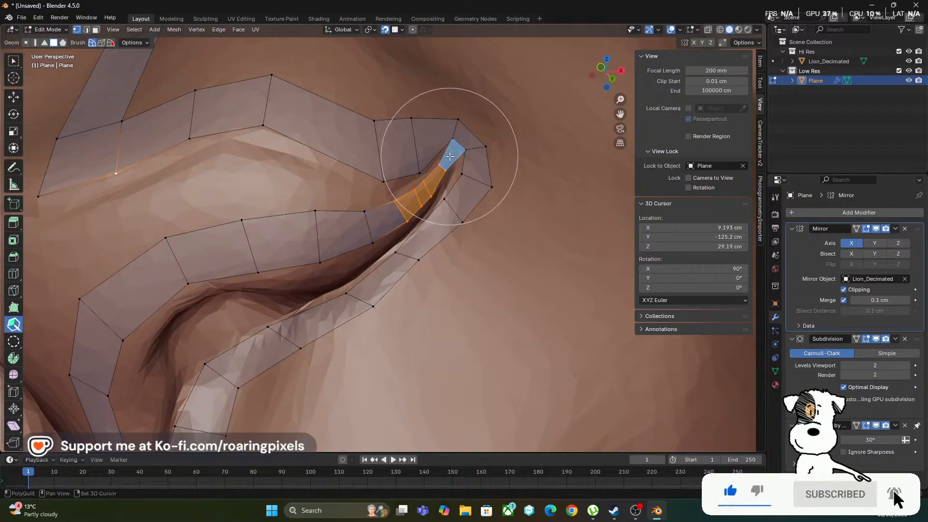
left_click(449, 155, "shift")
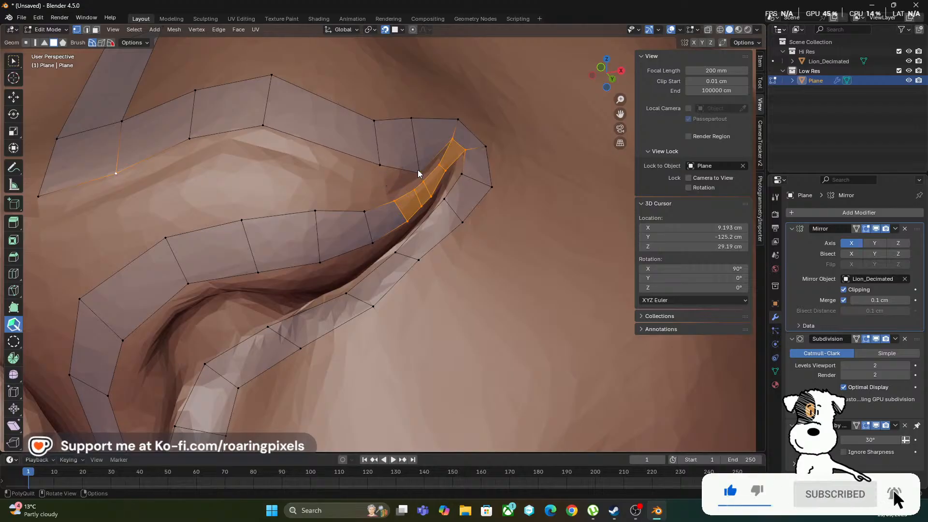
Reposition the upper strip's vertices beside the nostril's outer corner and the lower strip's inner vertices near the centre line
mouse_move(419, 170)
left_mouse_down()
mouse_move(415, 149)
mouse_move(416, 158)
left_mouse_up()
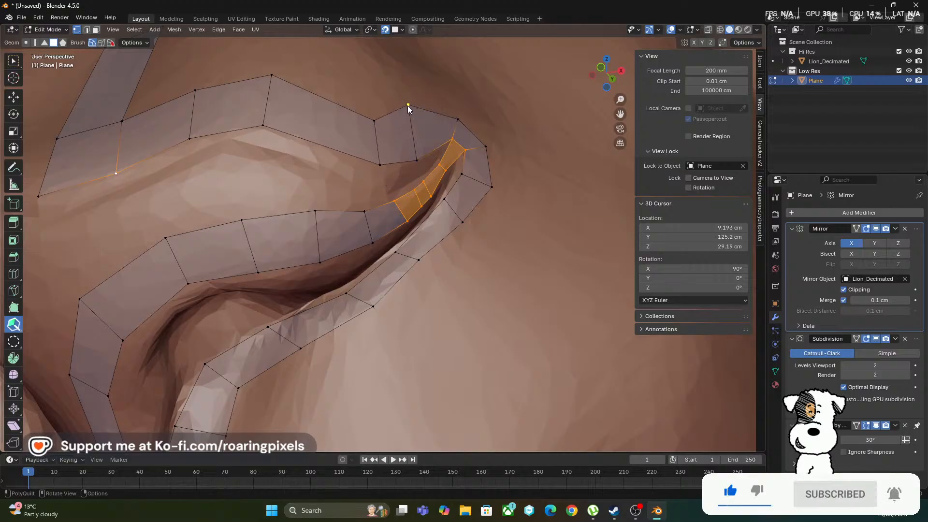
left_click_drag(407, 106, 419, 153)
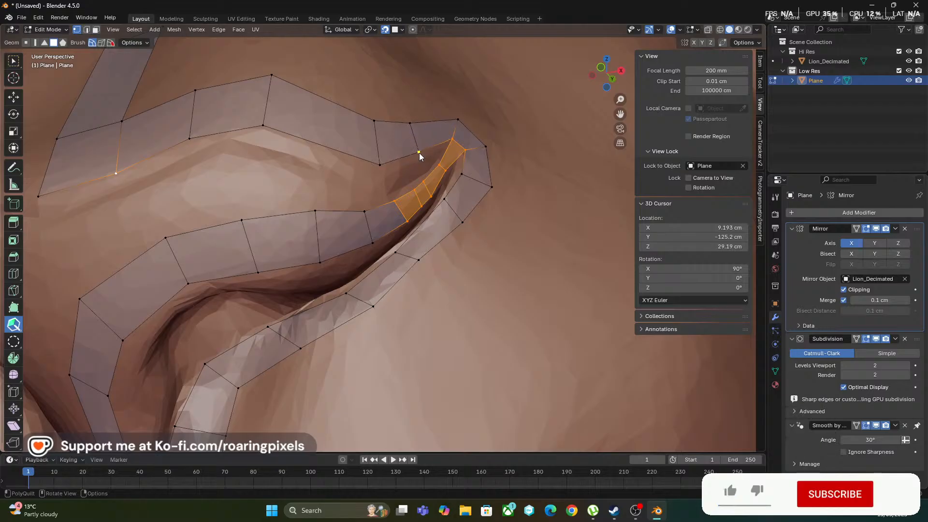
middle_click_drag(237, 301, 311, 314)
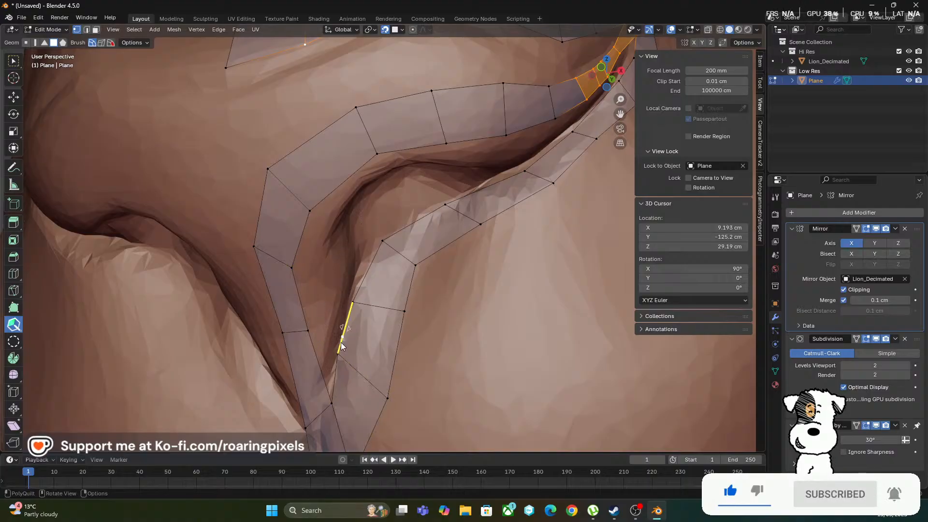
left_click_drag(334, 371, 341, 345)
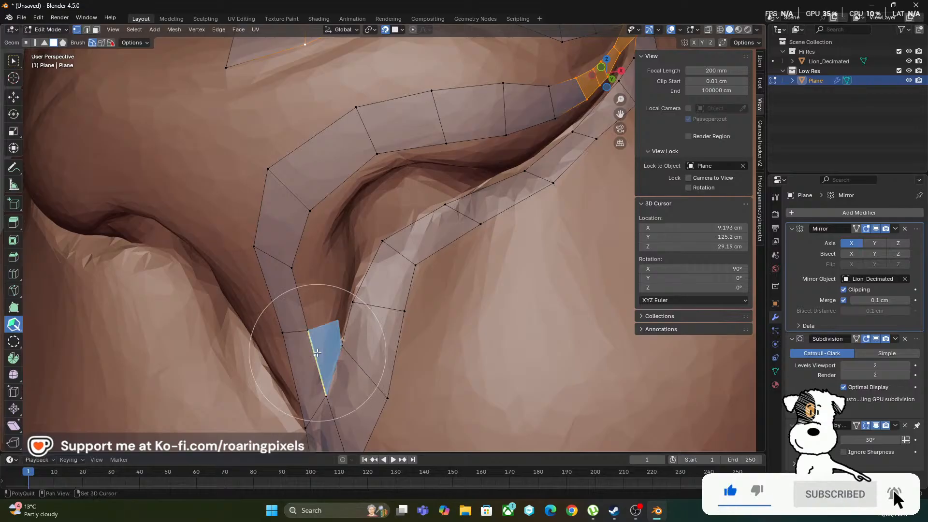
Add a row of inner quads along the upper strip's nostril-side edge, from the narrow lower junction up around the bend
left_click(332, 341)
left_click_drag(337, 317, 328, 315)
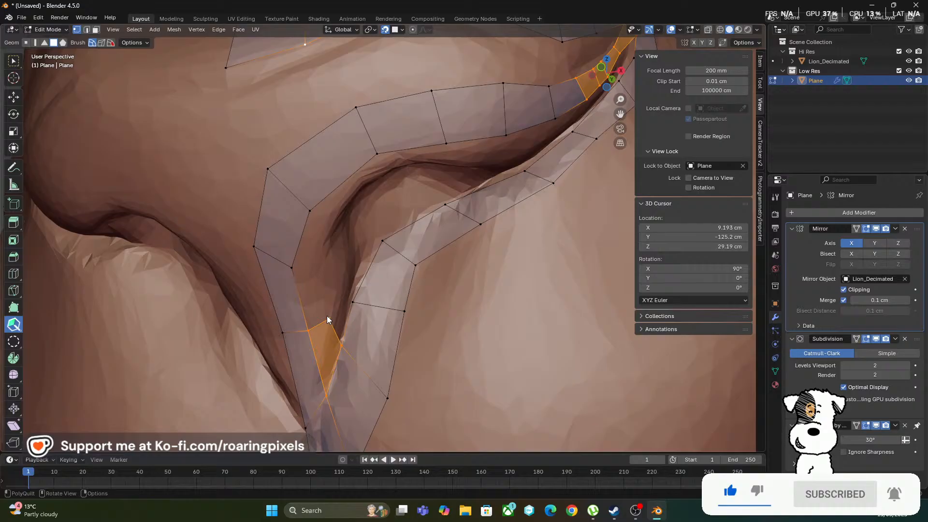
left_click(301, 294)
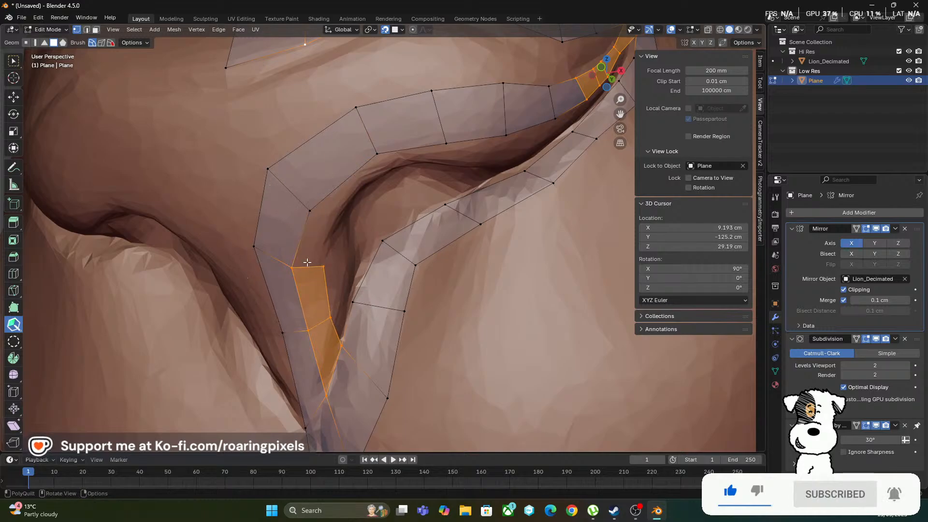
left_click_drag(307, 266, 327, 211)
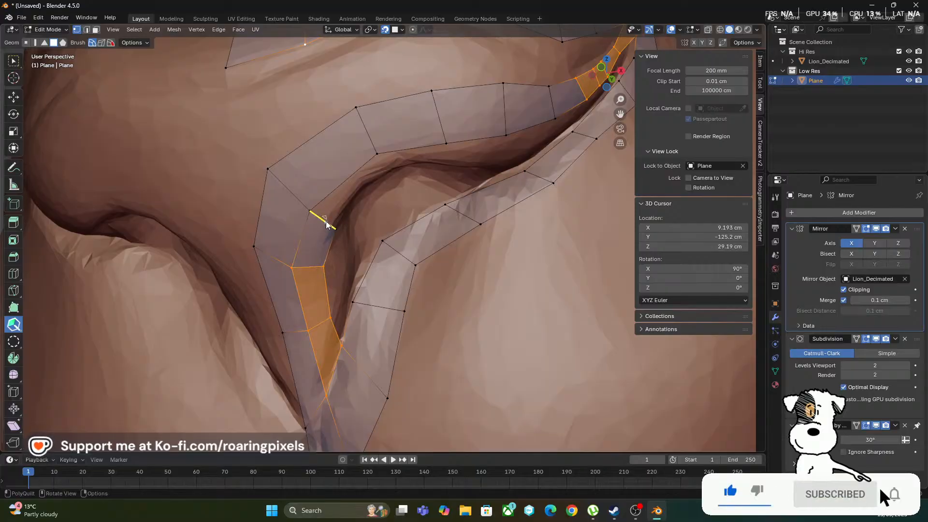
left_click_drag(326, 222, 393, 168)
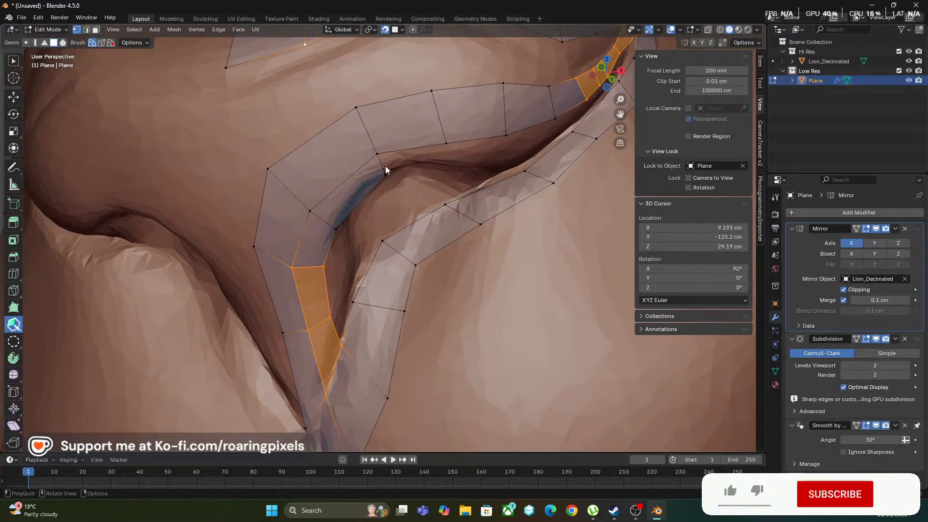
left_click_drag(387, 163, 450, 159)
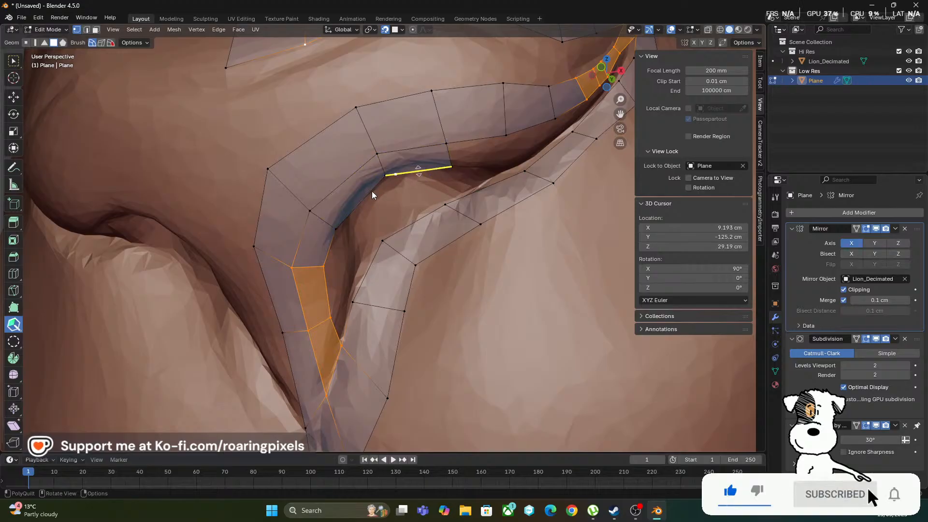
left_click_drag(373, 192, 357, 208)
middle_click_drag(363, 213, 326, 247, "shift")
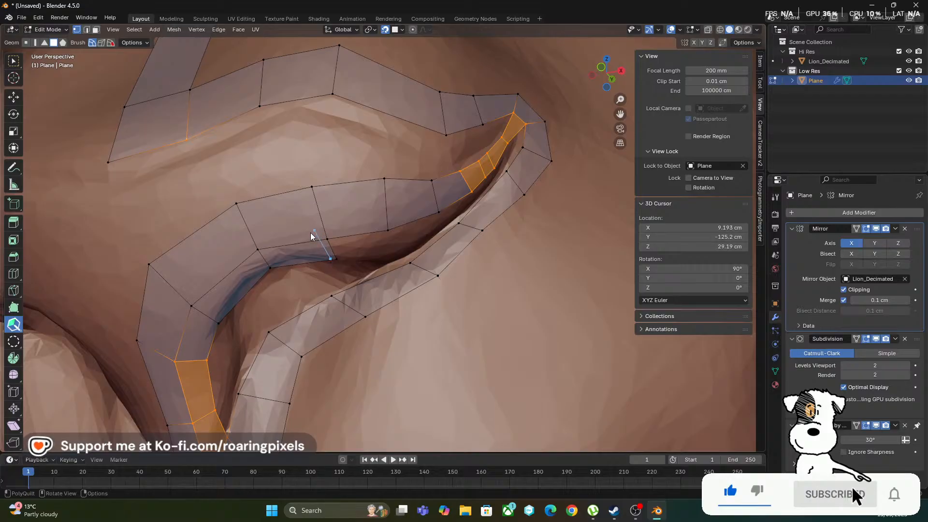
Move the vertex shared by the upper strip and the last inner quad slightly upwards to widen that quad
left_click(331, 259)
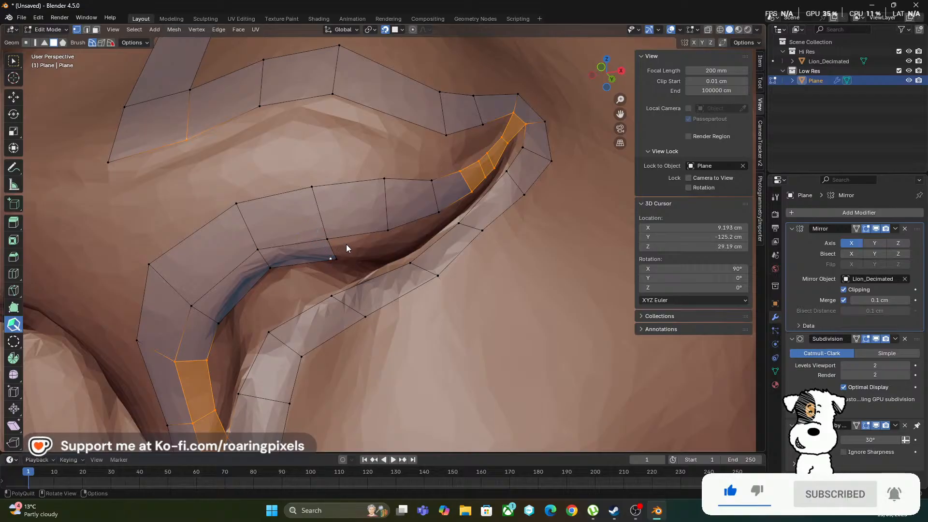
scroll(347, 245, "down", 8)
scroll(346, 244, "up", 8)
key("ctrl+z")
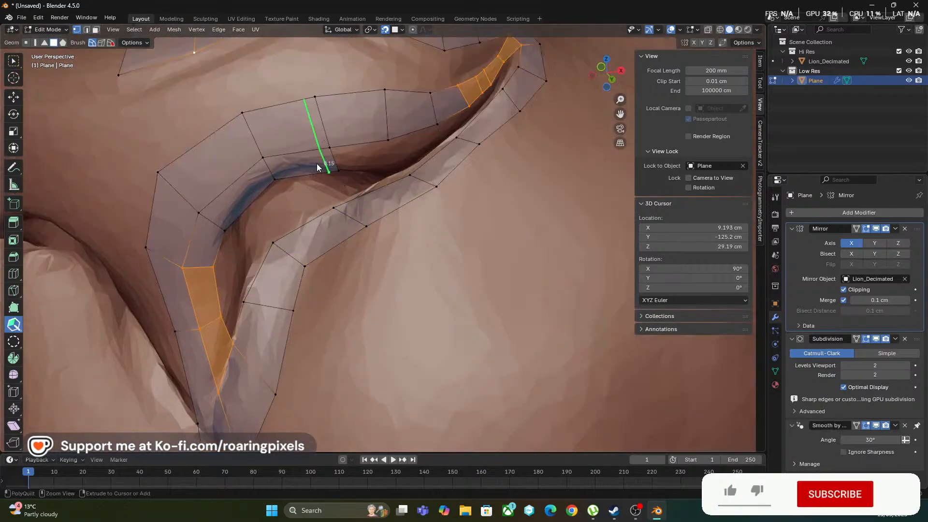
scroll(320, 152, "up", 8)
scroll(321, 157, "down", 6)
middle_click_drag(272, 86, 400, 307, "shift")
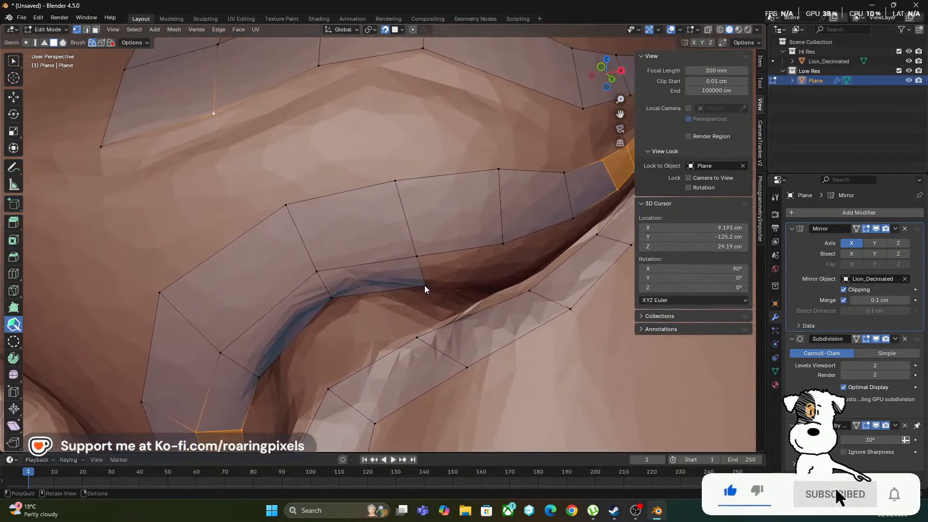
left_click_drag(416, 255, 415, 243)
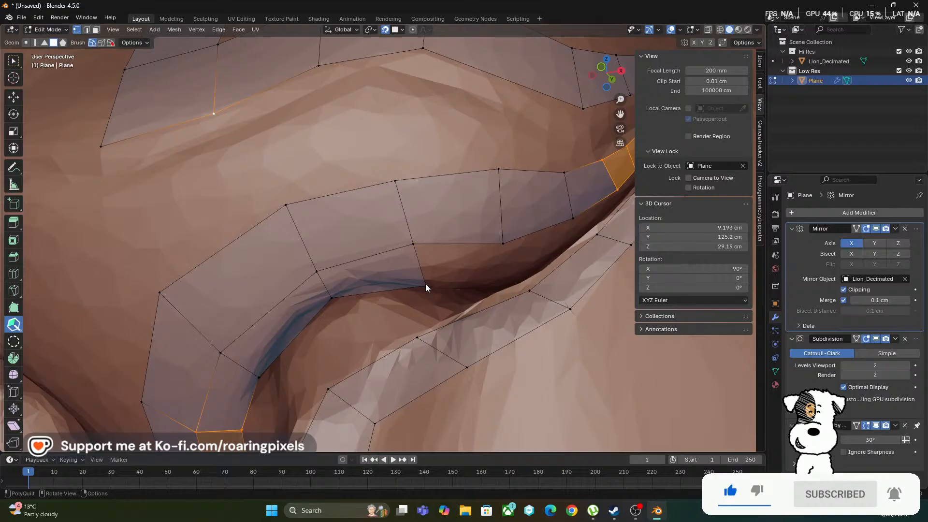
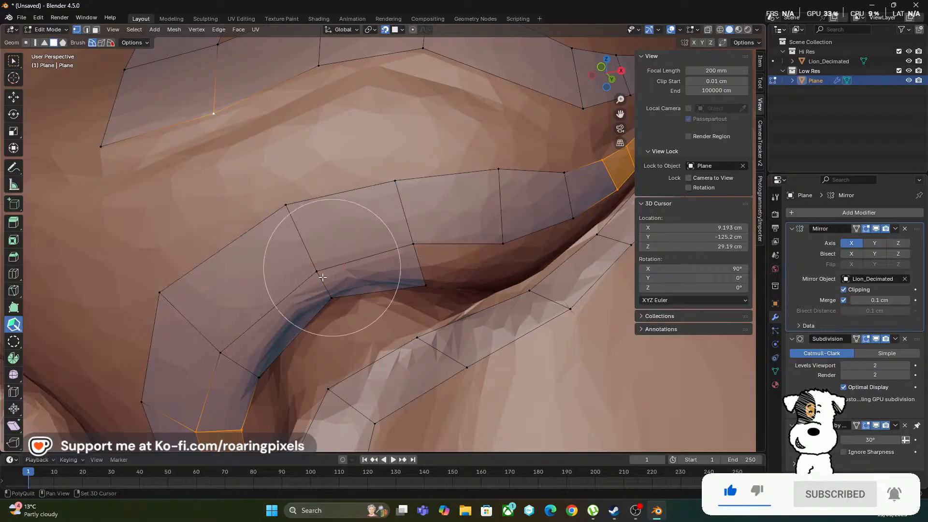
Extend the upper strip's inner row with two quads along the nostril rim and adjust the second quad's outer vertices
left_click(378, 272)
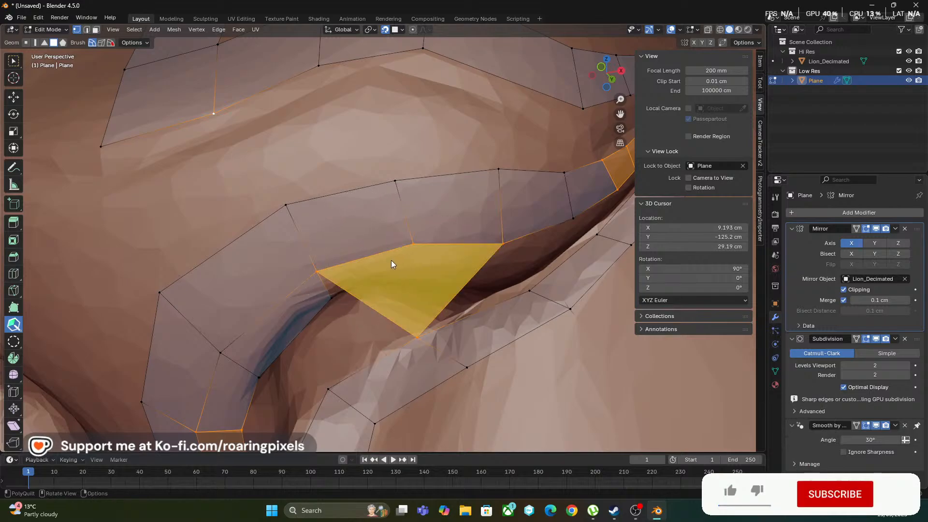
left_click(365, 256)
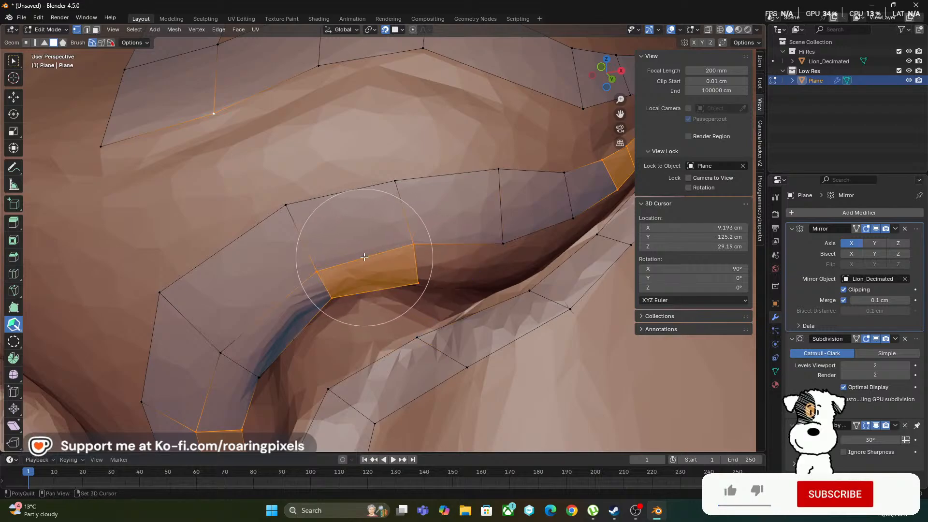
left_click(442, 244, "shift")
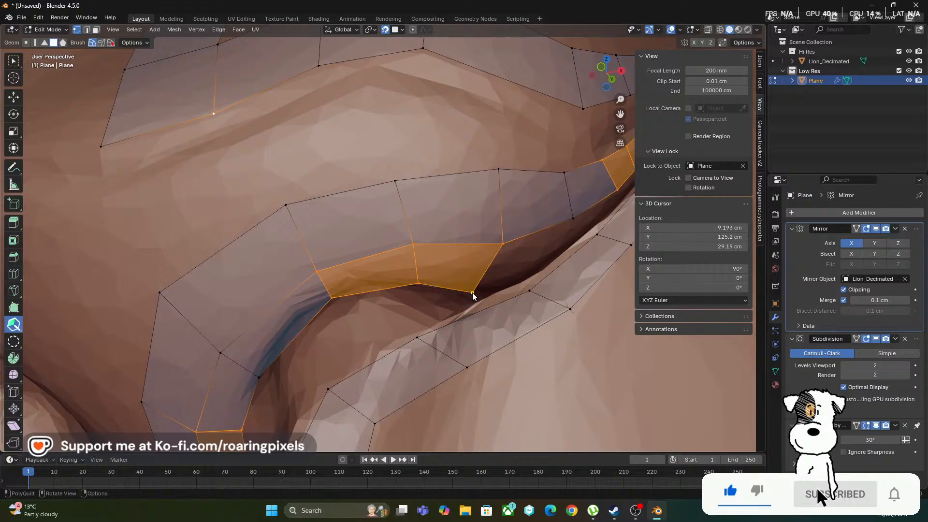
left_click_drag(473, 292, 487, 276)
left_click_drag(504, 243, 498, 222)
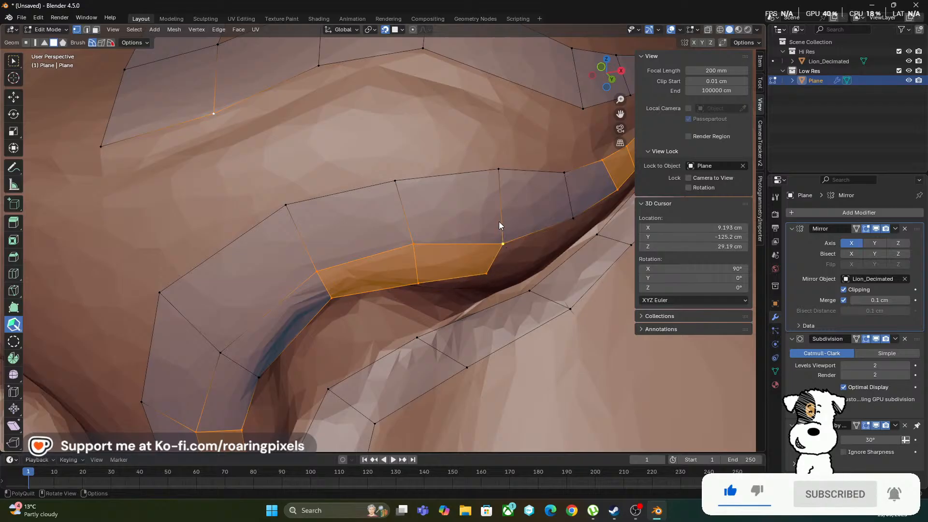
Add a third inner quad towards the nostril's outer corner and raise its vertices and the adjoining upper strip vertices to follow the rim
middle_click_drag(378, 187, 385, 207)
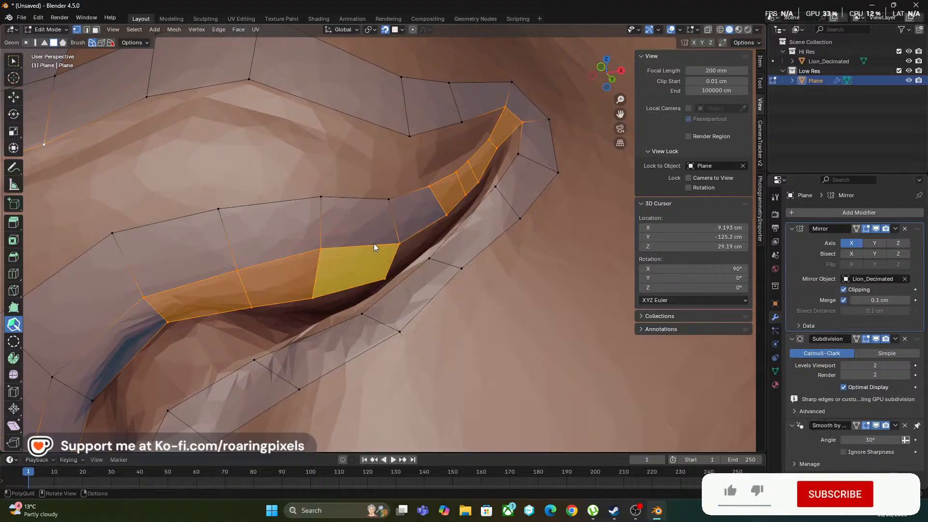
left_click_drag(399, 243, 393, 223)
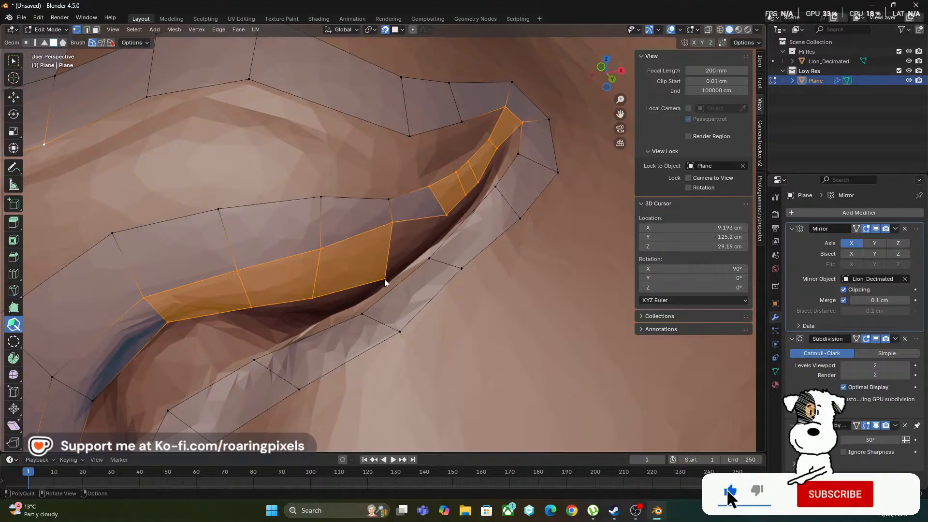
mouse_move(385, 278)
left_mouse_down()
mouse_move(401, 249)
mouse_move(393, 270)
left_mouse_up()
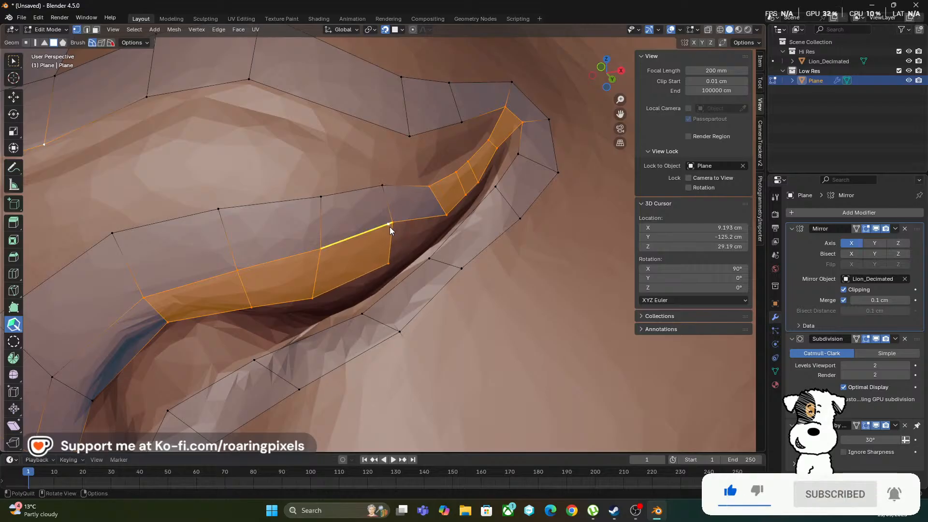
mouse_move(333, 236)
middle_mouse_down()
mouse_move(309, 248)
mouse_move(330, 246)
mouse_move(301, 270)
mouse_move(294, 241)
mouse_move(296, 252)
mouse_move(346, 234)
mouse_move(330, 222)
middle_mouse_up()
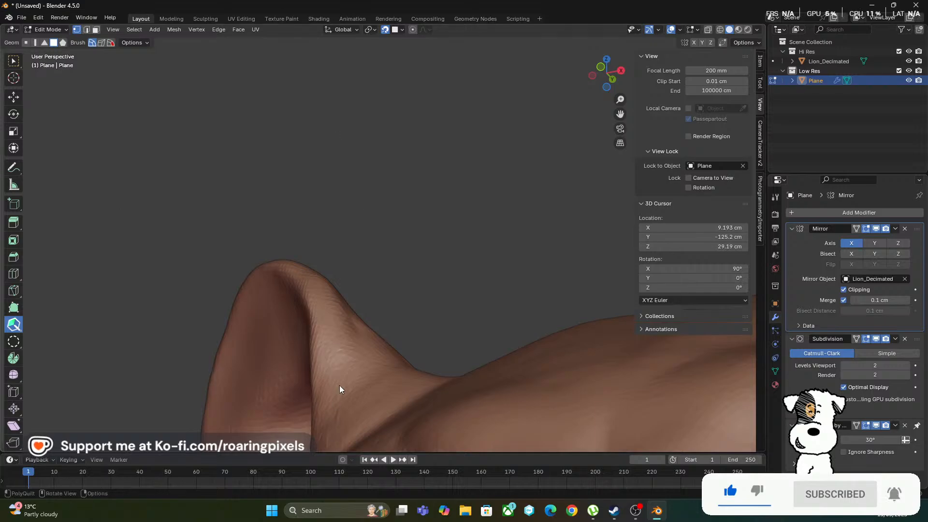
Examine the lion's head and nose strips from the front and right side views
middle_click_drag(394, 303, 445, 287, "alt")
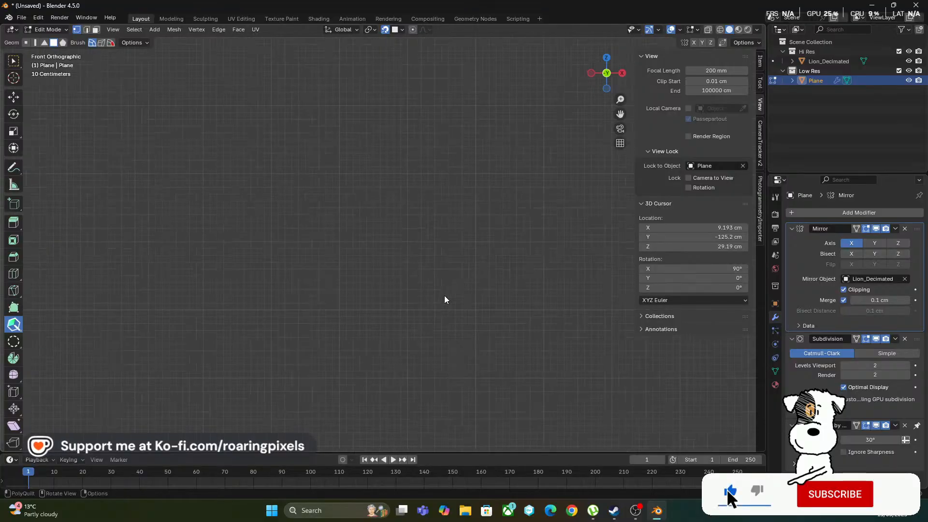
scroll(445, 296, "down", 5)
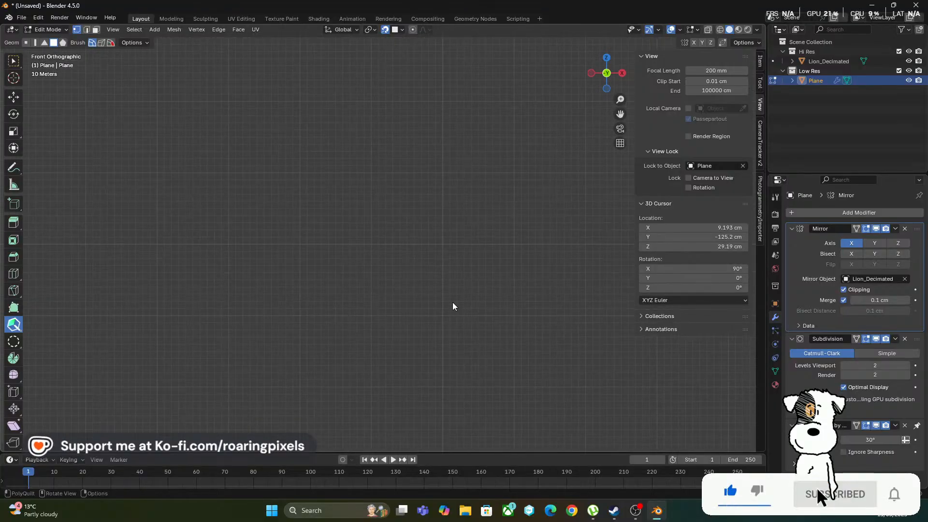
scroll(452, 302, "up", 4)
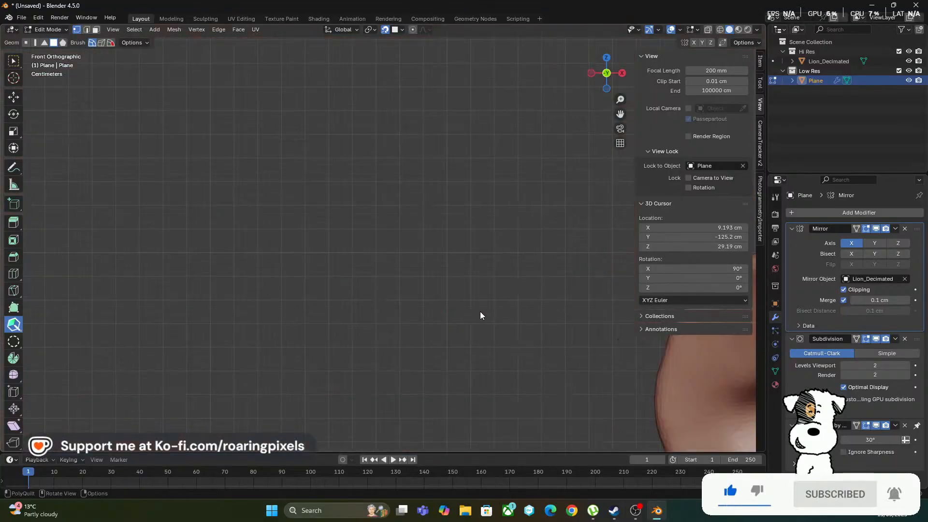
scroll(480, 312, "down", 1)
middle_click_drag(488, 300, 599, 263, "shift")
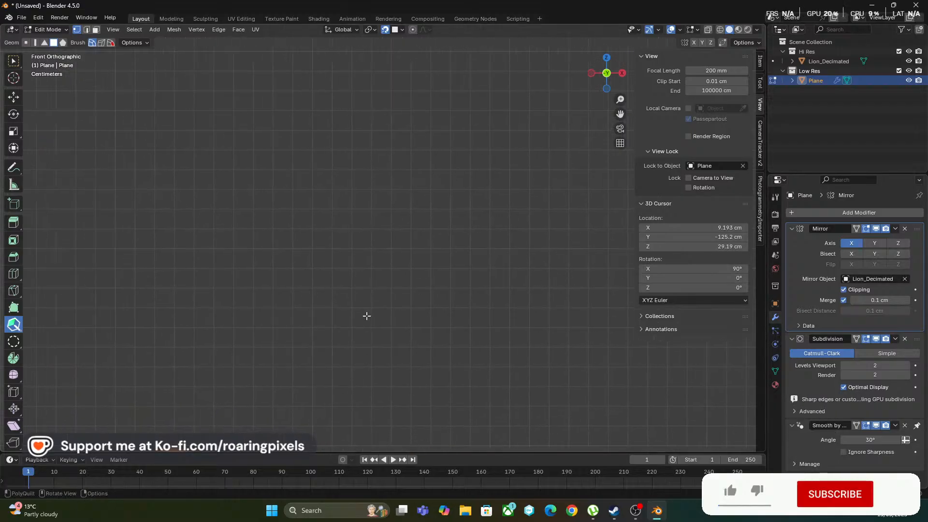
middle_click_drag(367, 317, 500, 209, "shift")
middle_click_drag(511, 298, 123, 18, "shift")
scroll(285, 247, "up", 1)
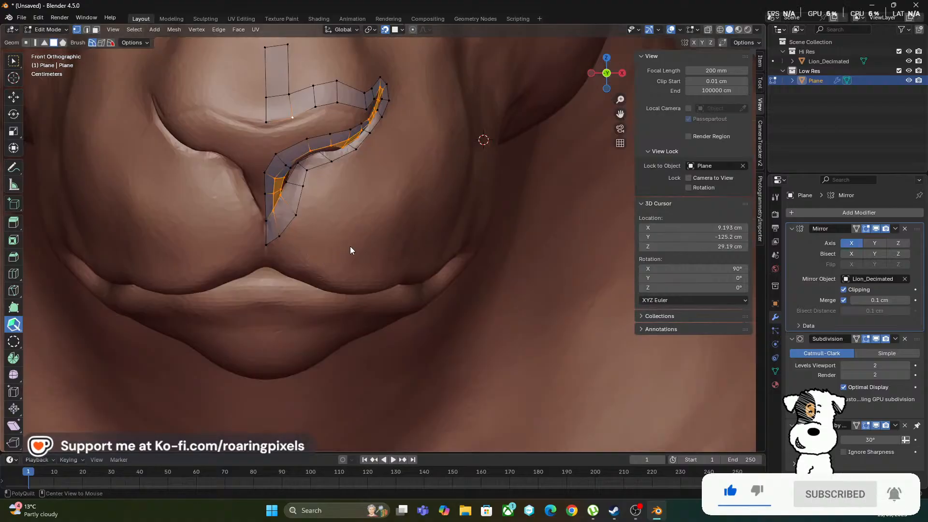
middle_click_drag(350, 245, 332, 244, "alt")
scroll(340, 249, "down", 8)
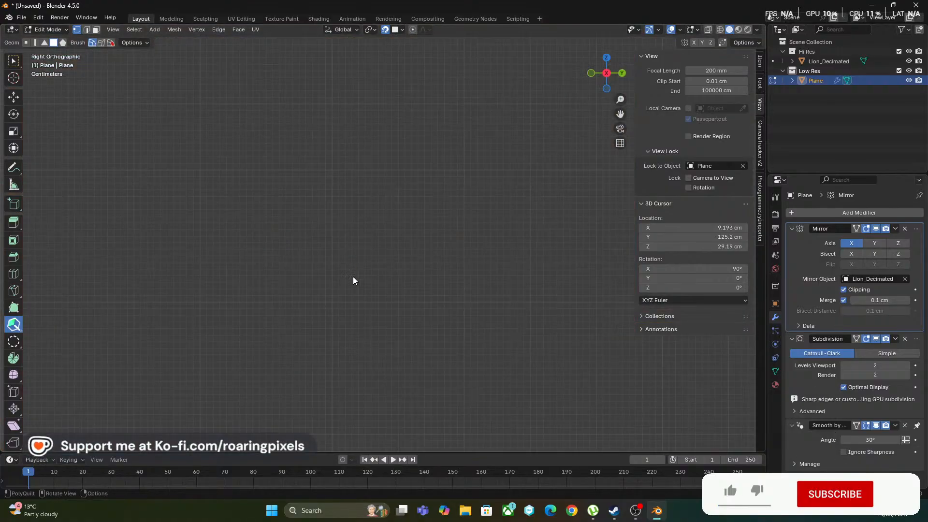
scroll(365, 295, "up", 7)
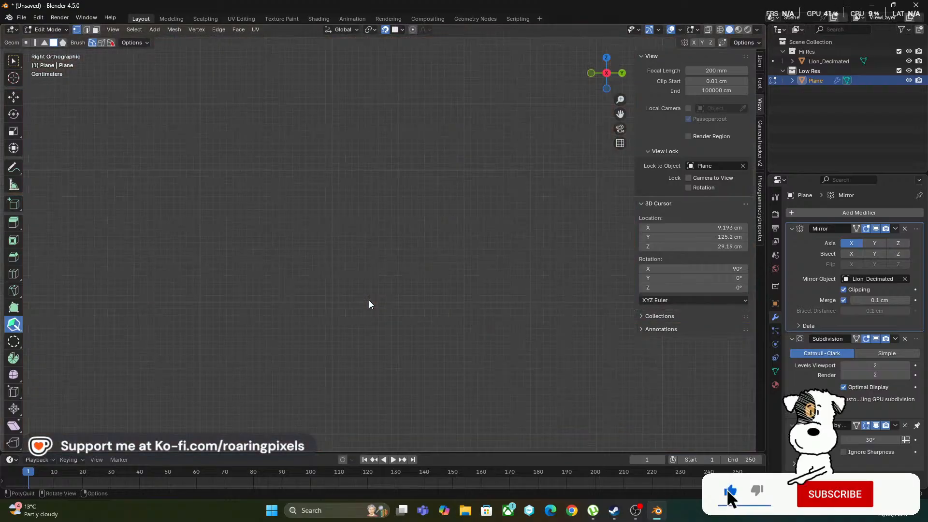
middle_click_drag(369, 301, 400, 272)
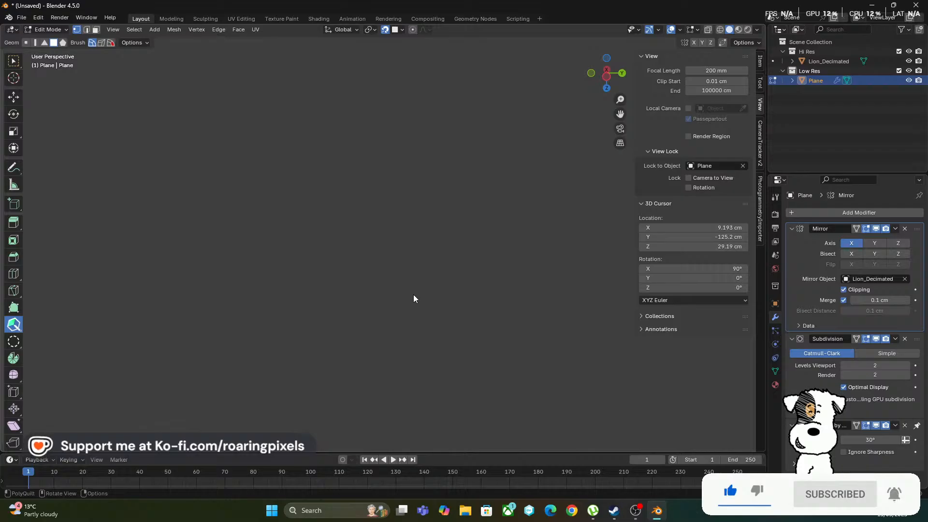
scroll(414, 294, "down", 1)
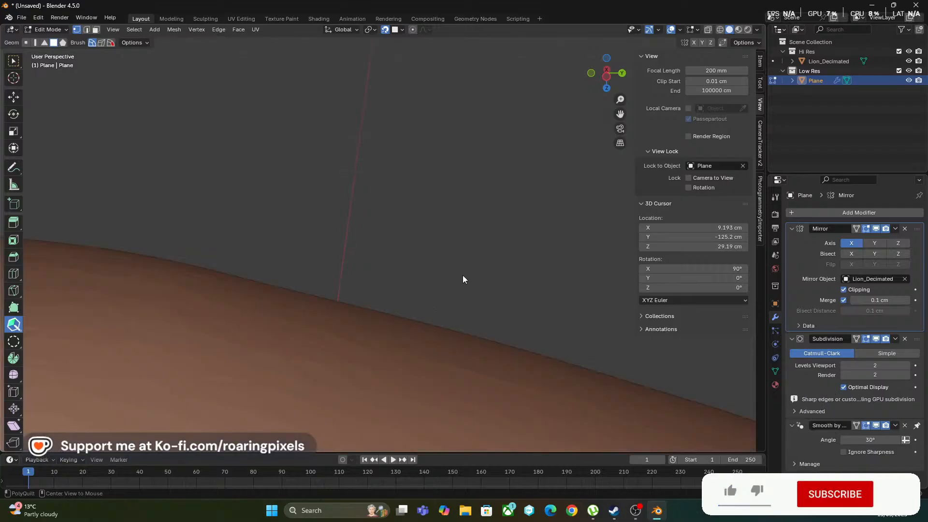
scroll(407, 293, "up", 1)
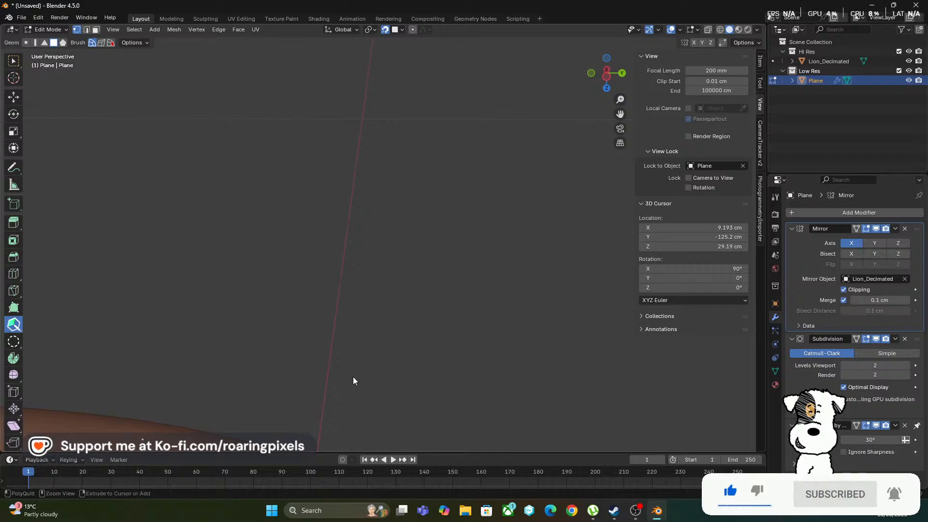
Clear the Plane object from the view's Lock to Object setting
left_click(742, 166)
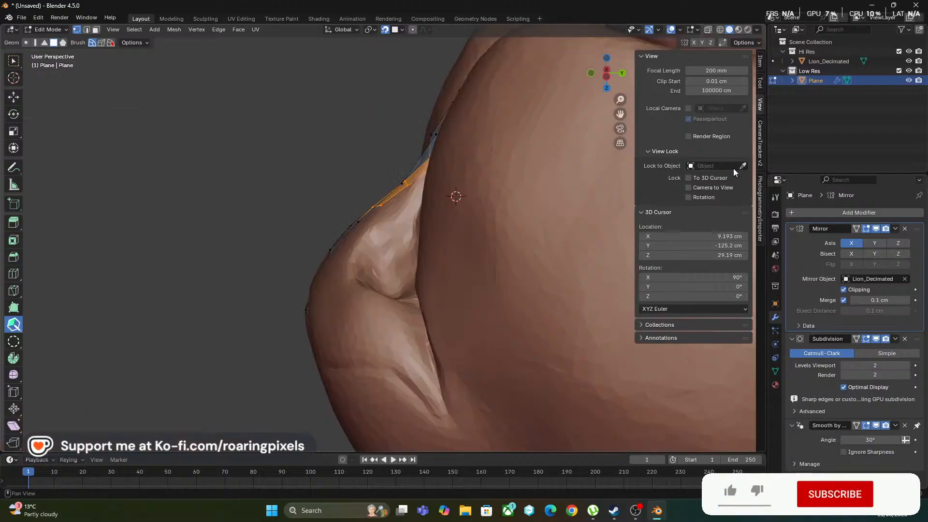
scroll(449, 288, "up", 1)
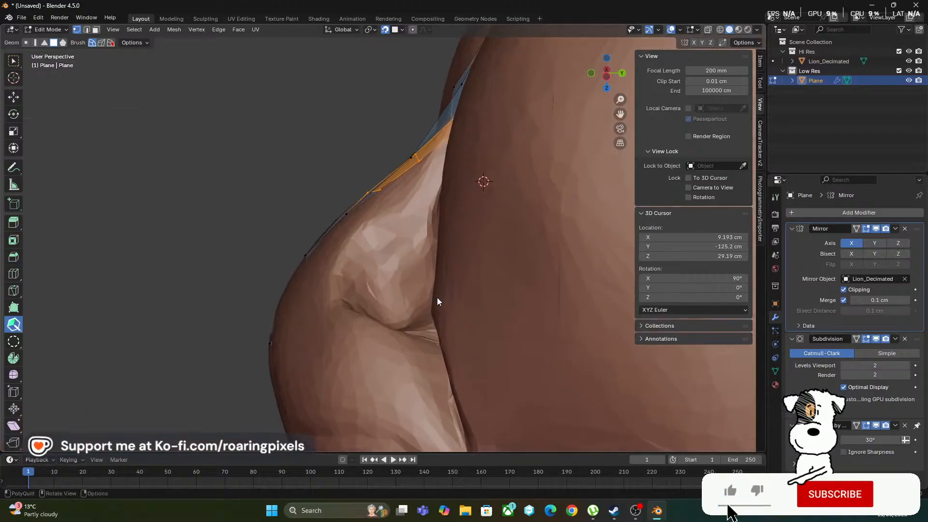
middle_click_drag(246, 236, 476, 290)
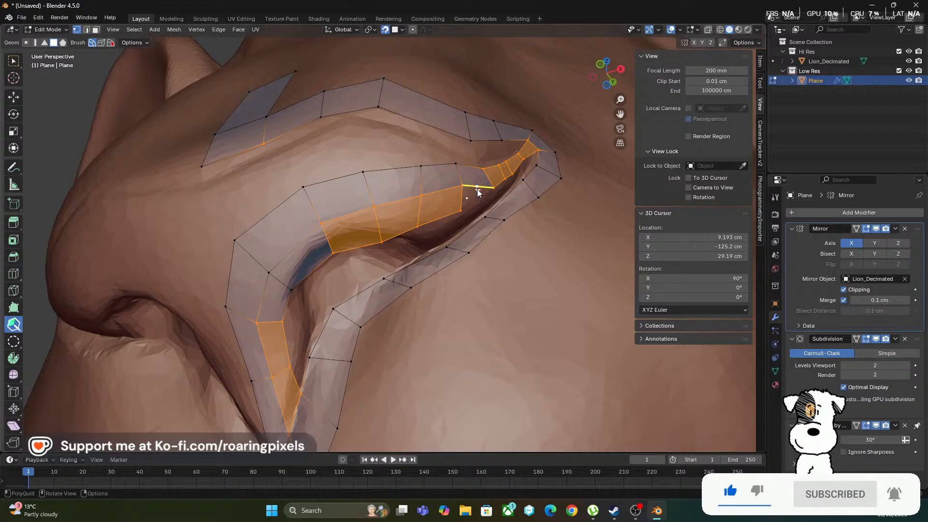
Add an inner quad from the short upper strip edge beside the crease and pull its free corner vertex down and forward into the nostril
mouse_move(477, 189)
left_mouse_down()
mouse_move(492, 216)
mouse_move(490, 188)
left_mouse_up()
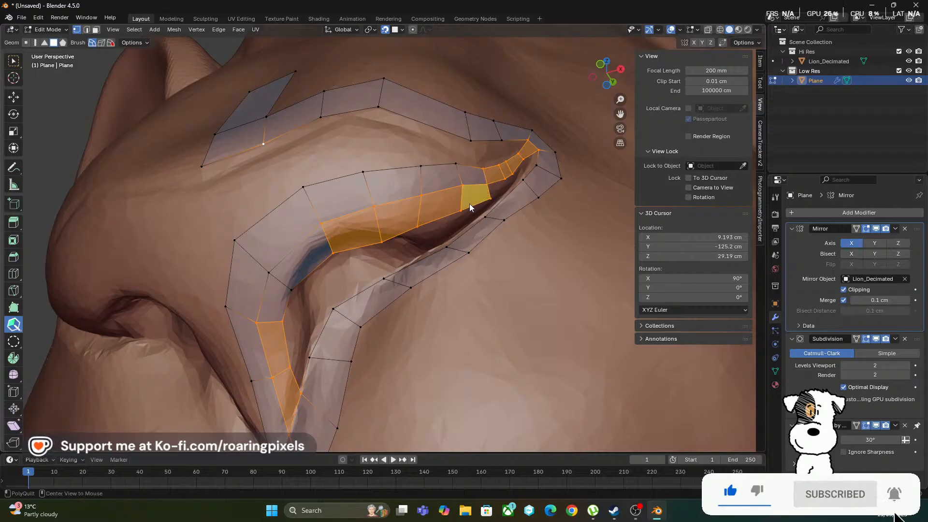
middle_click_drag(448, 207, 458, 230, "alt")
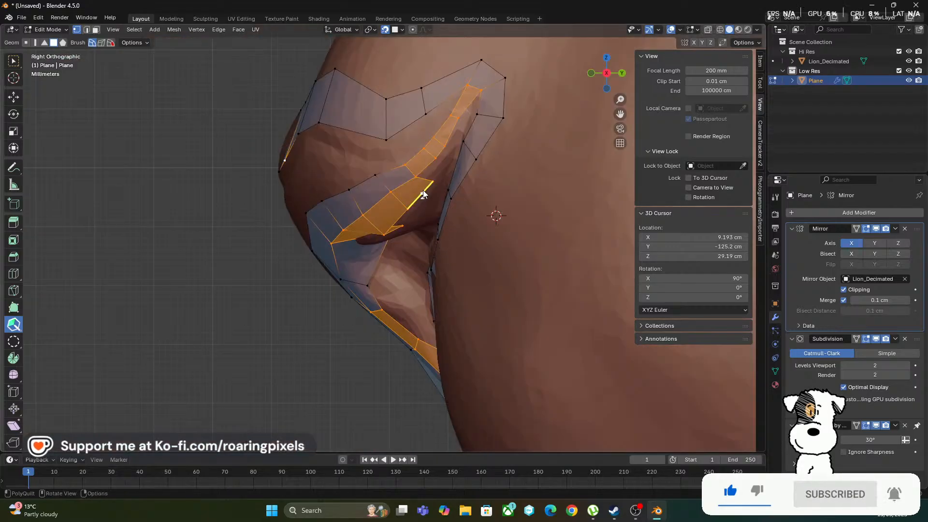
scroll(422, 189, "up", 1)
scroll(427, 183, "up", 2)
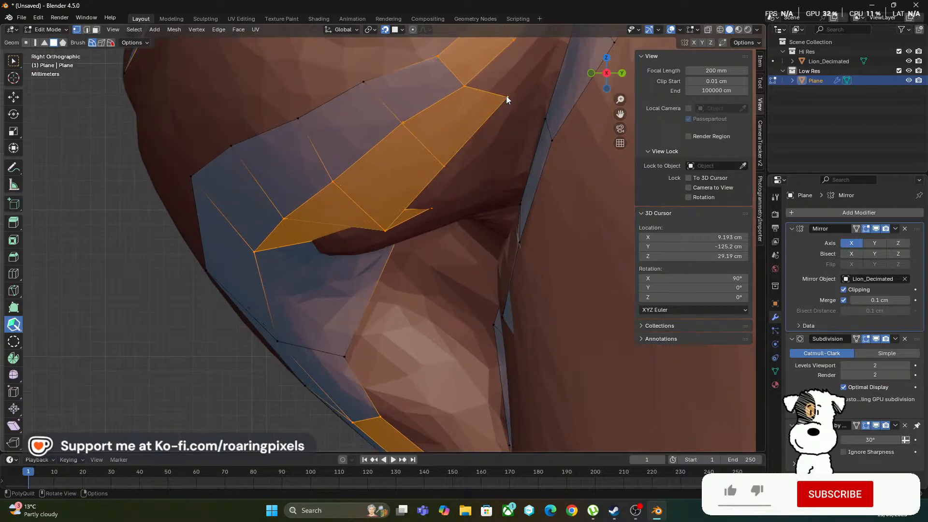
left_click_drag(506, 97, 492, 121)
mouse_move(507, 105)
middle_mouse_down("shift")
mouse_move(361, 274)
mouse_move(332, 287)
middle_mouse_up("shift")
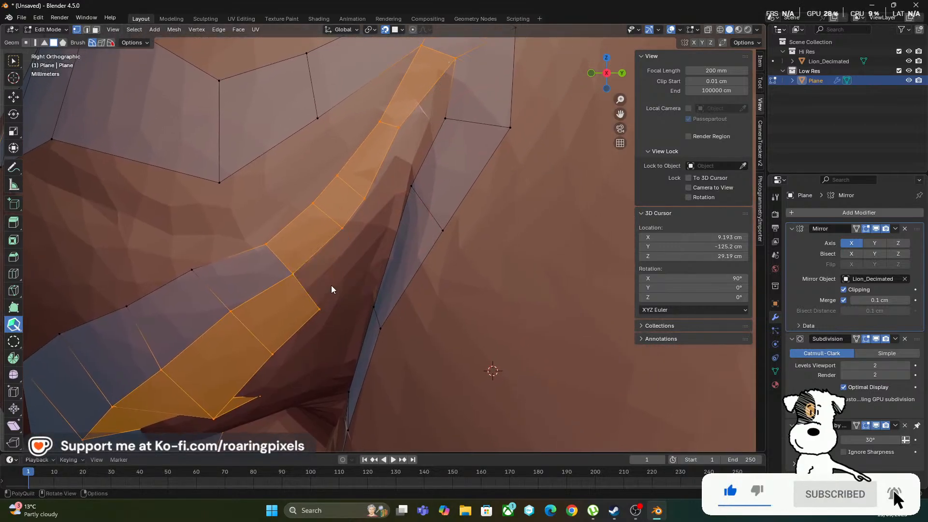
Shift the crease junction vertices up and forward and continue the inner row with two quads below the small crease quads
left_click(322, 253, "shift")
key("ctrl+z")
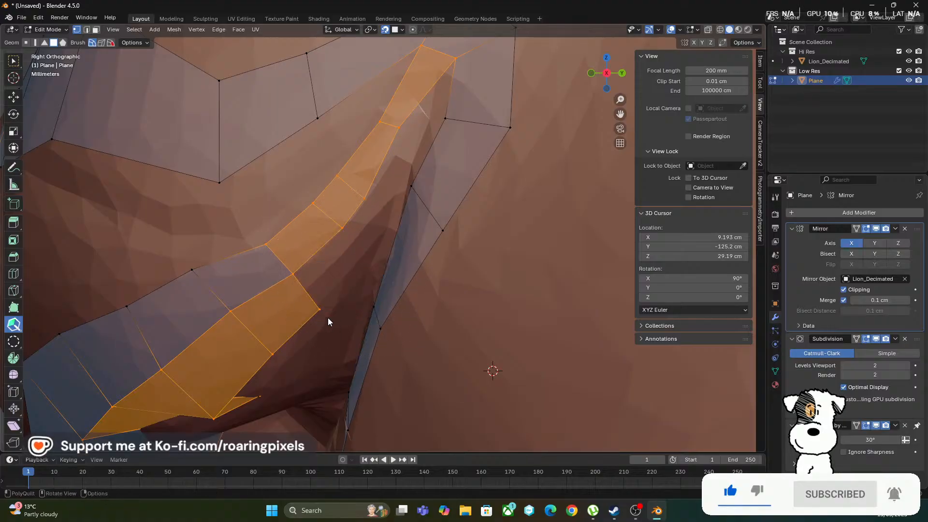
left_click_drag(291, 274, 258, 235)
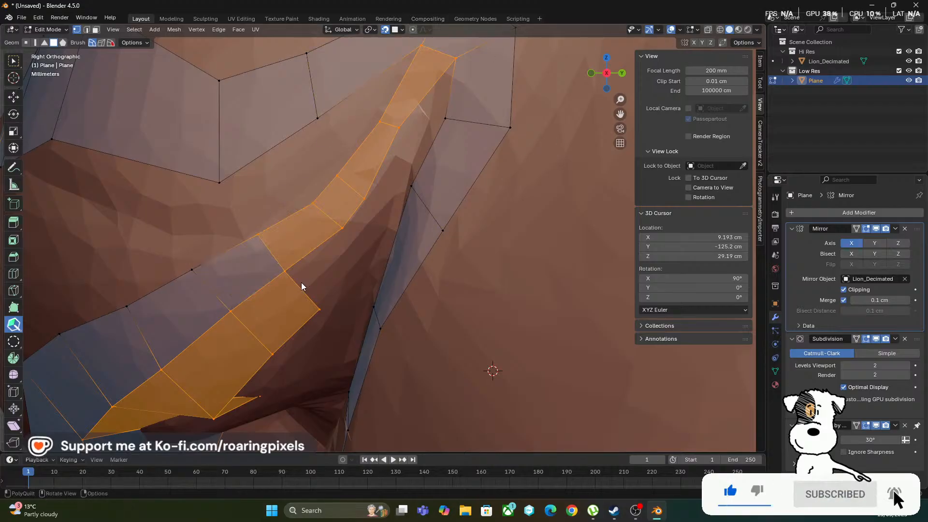
left_click_drag(308, 297, 369, 248)
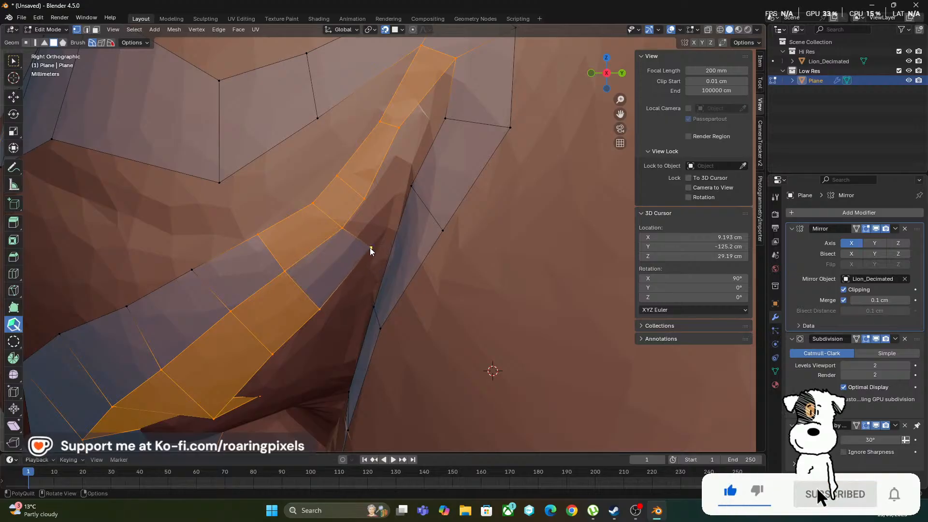
left_click_drag(364, 196, 358, 194)
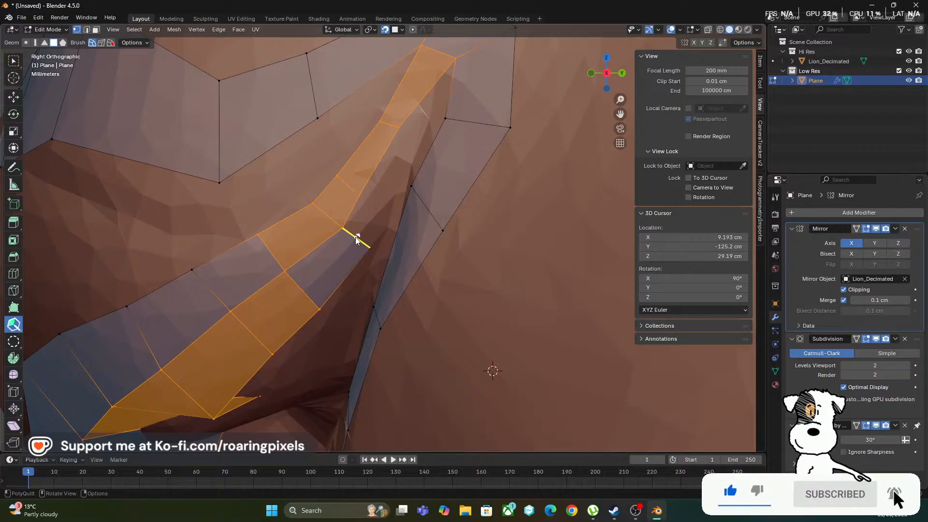
left_click_drag(355, 237, 384, 215)
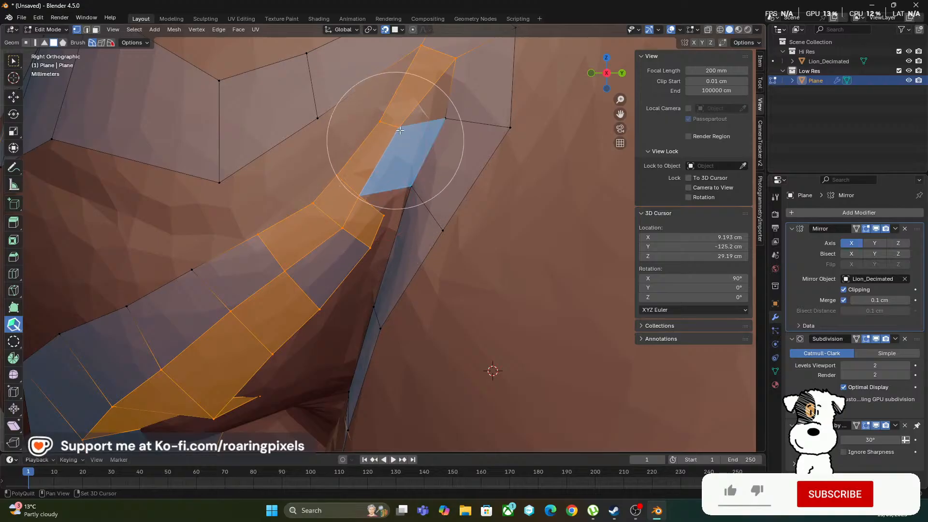
Lower the crease vertex above the inner row, add another inner quad beneath it, and adjust that quad's outer vertex
left_click_drag(399, 128, 393, 152)
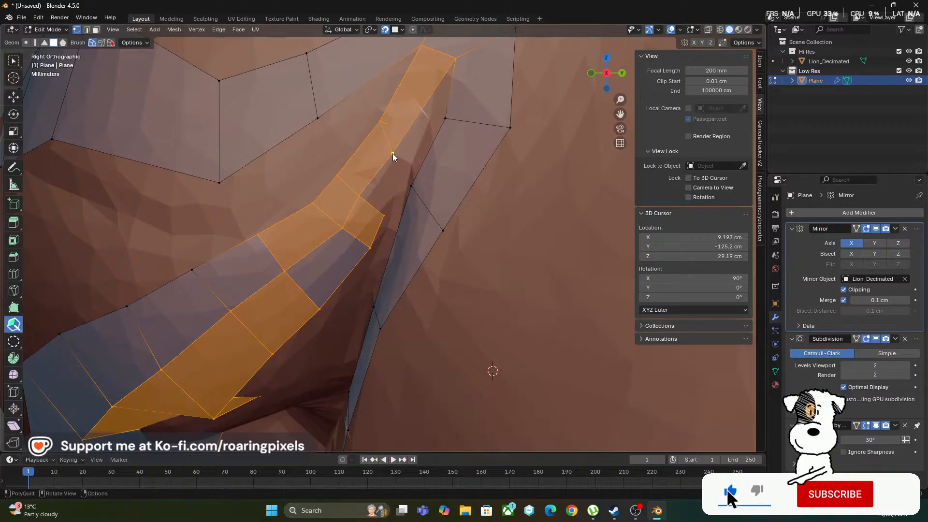
left_click(386, 196)
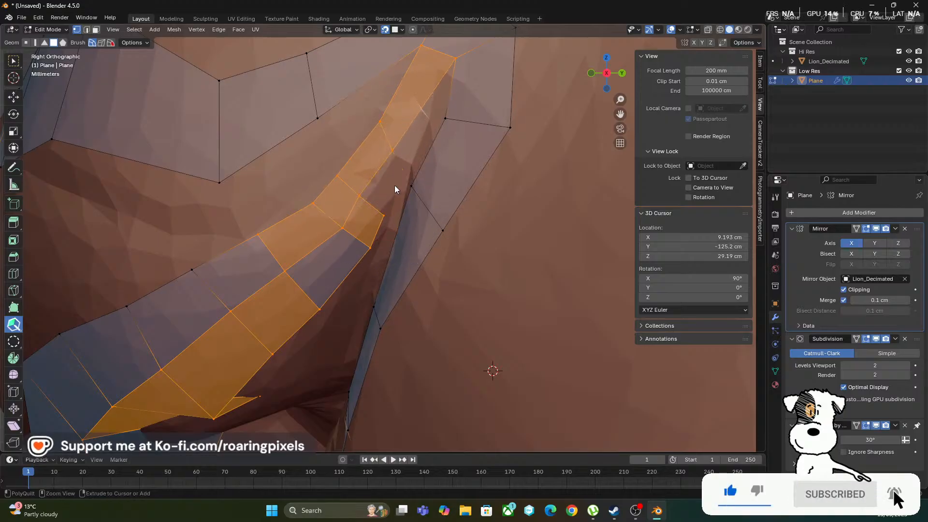
middle_click_drag(495, 305, 408, 207)
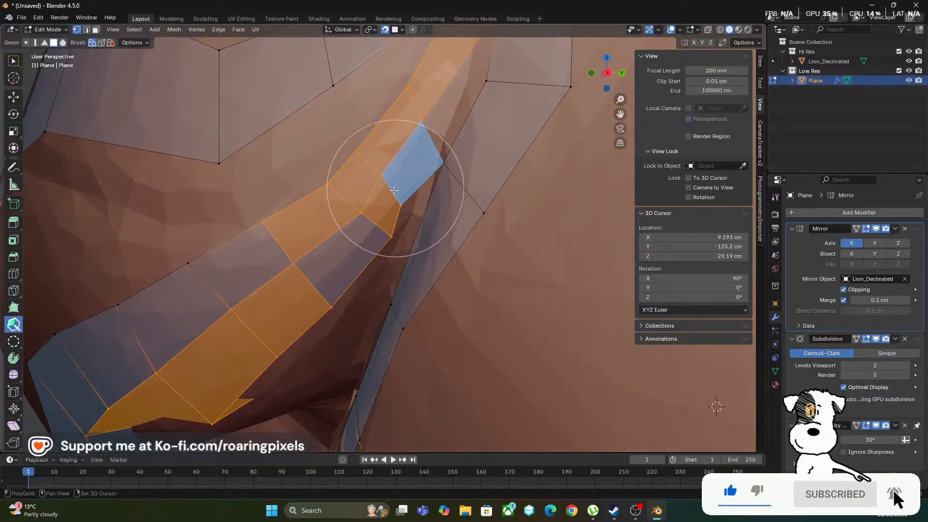
left_click(393, 190)
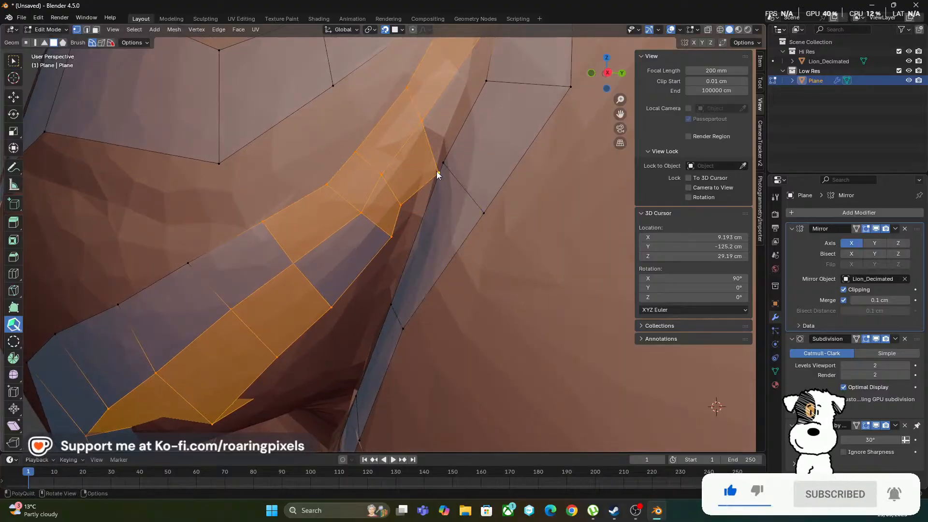
middle_click_drag(444, 151, 448, 167)
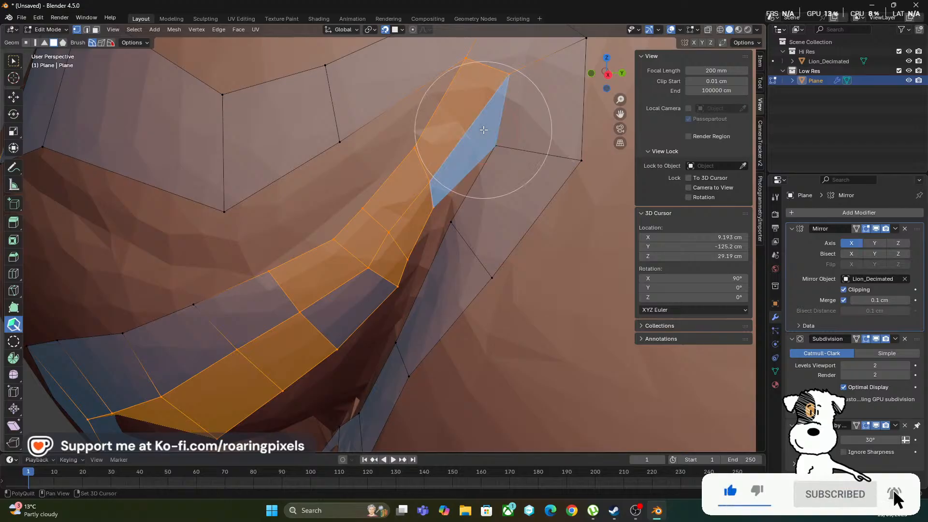
Fill the gap beside the crease's upper end with a quad and shift the neighbouring inner-row vertices to even out the row
left_click(484, 130)
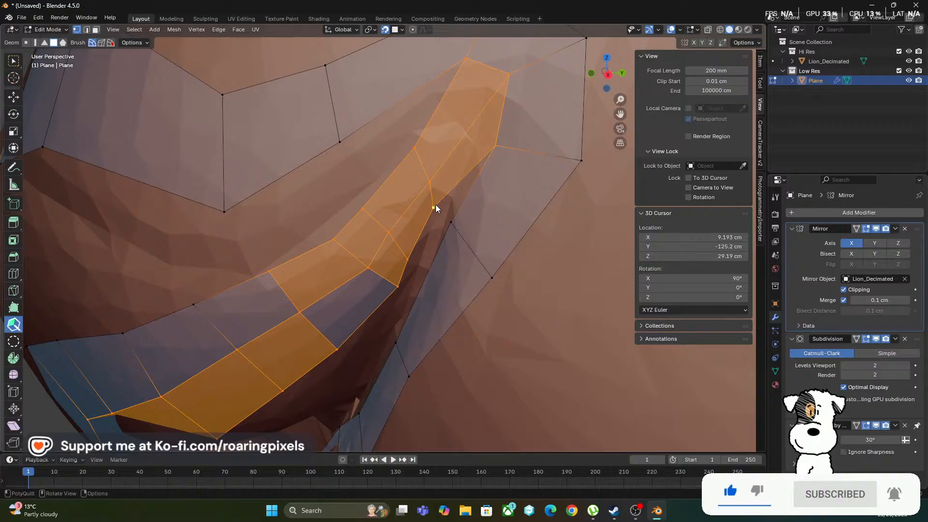
left_click_drag(436, 204, 441, 193)
left_click_drag(397, 289, 383, 287)
left_click_drag(338, 350, 329, 341)
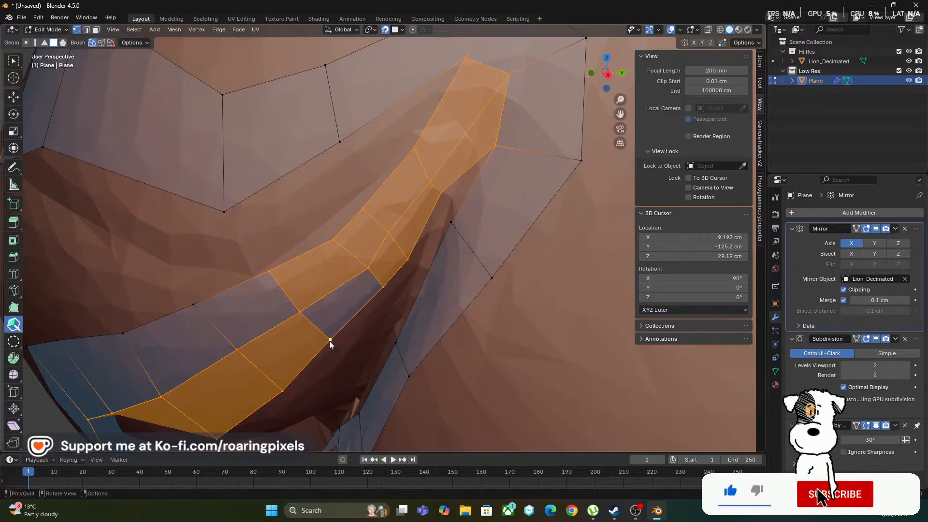
left_click_drag(368, 268, 402, 258)
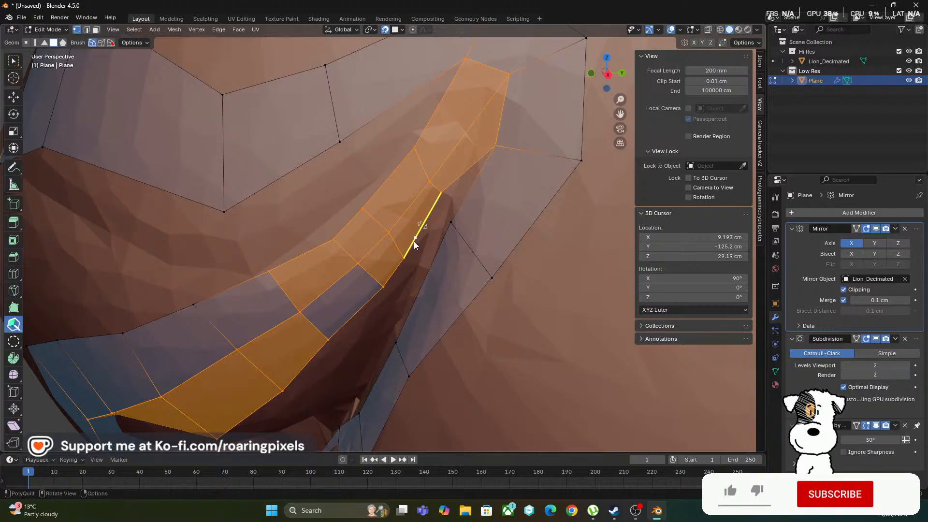
key("shift")
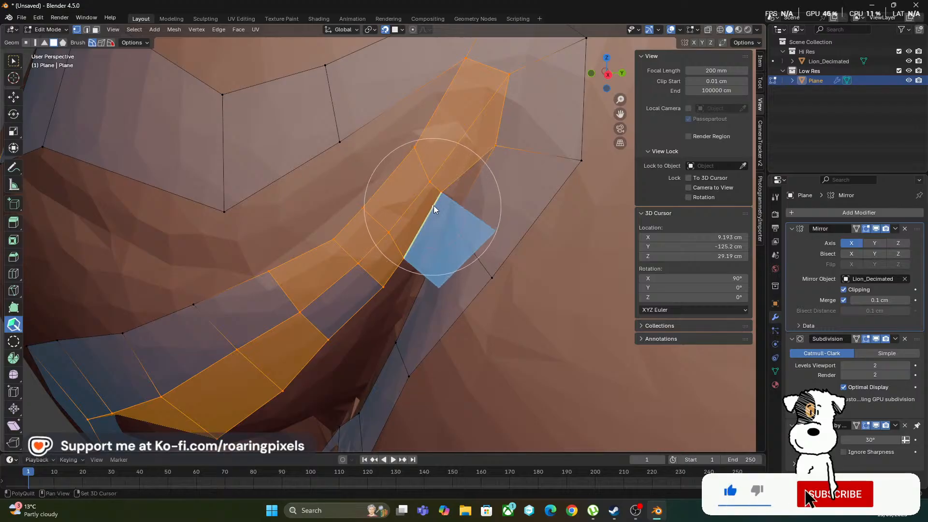
middle_click_drag(431, 215, 399, 215)
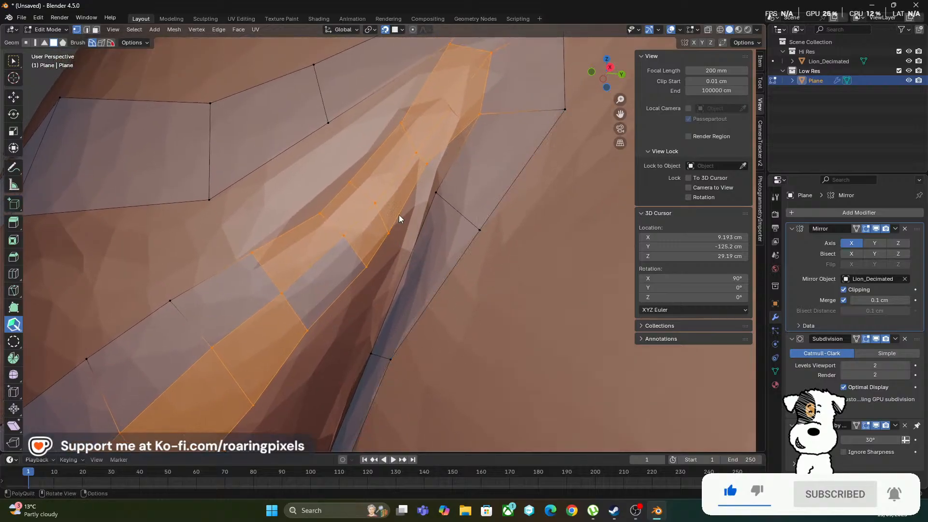
left_click(447, 156, "shift")
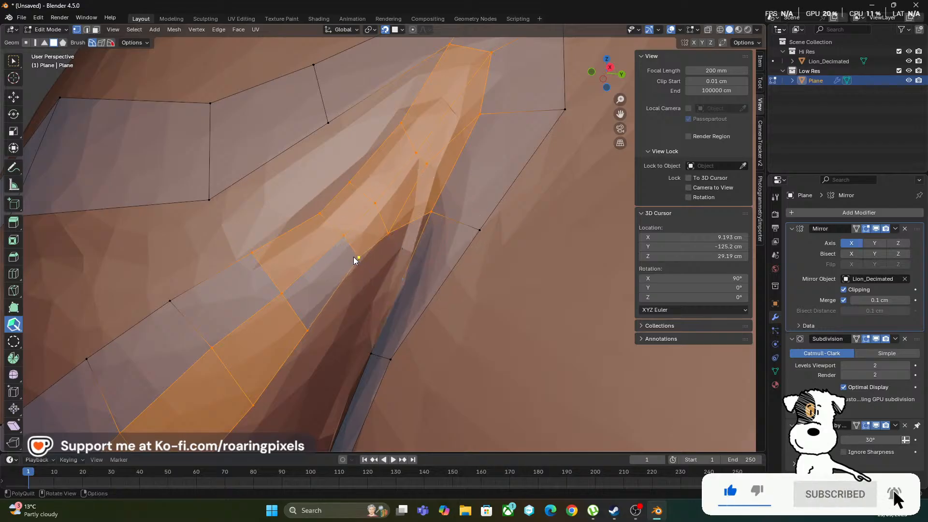
Tuck the inner-row vertices closer to the crease edge and add a quad bridging the row's upper end to the lower strip
middle_click_drag(437, 186, 475, 199)
left_click_drag(505, 187, 528, 145)
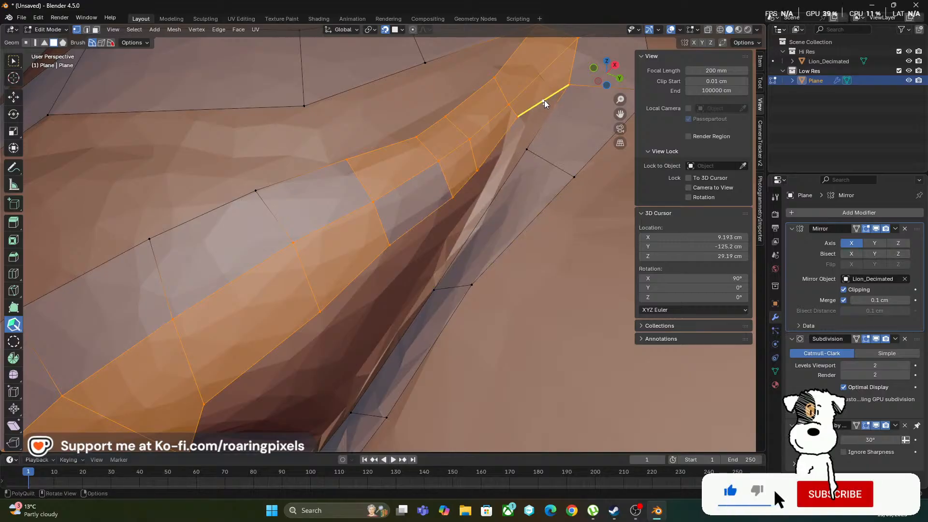
left_click_drag(476, 168, 470, 163)
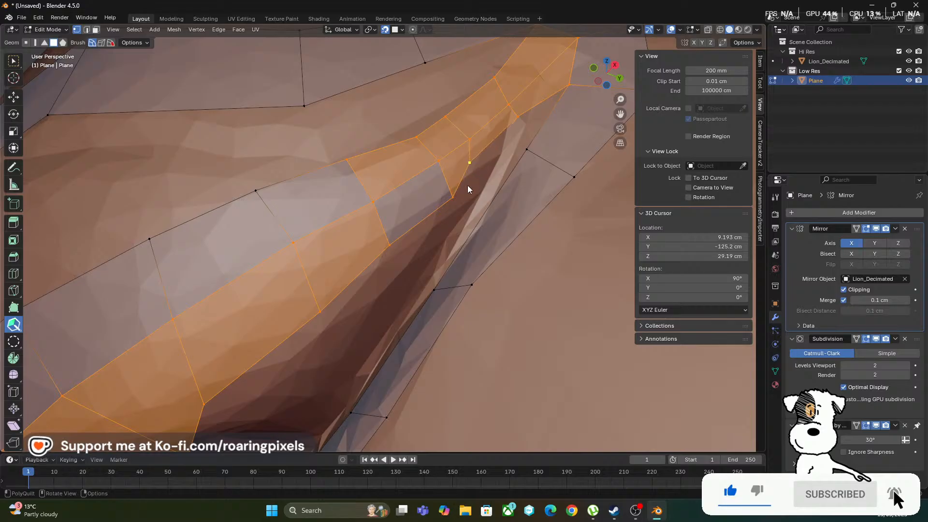
left_click_drag(452, 196, 433, 187)
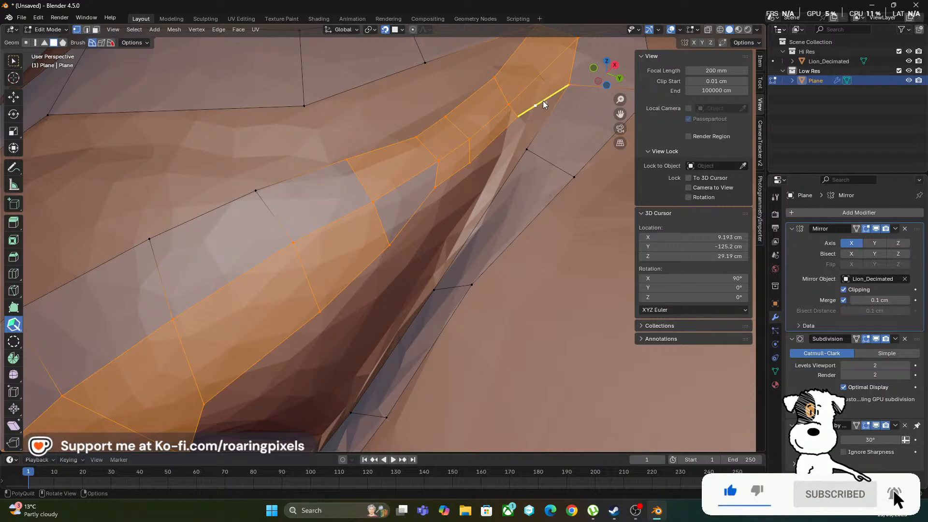
left_click_drag(536, 115, 524, 168)
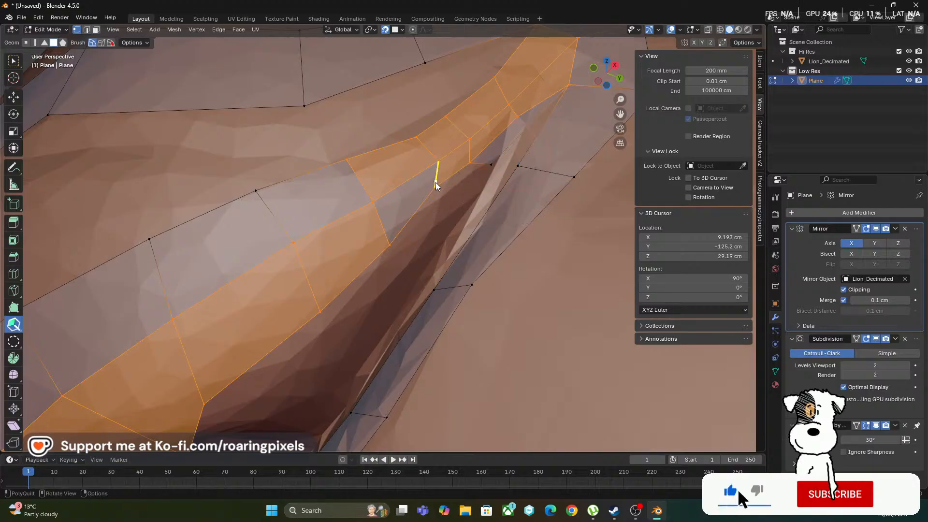
left_click_drag(444, 183, 451, 187)
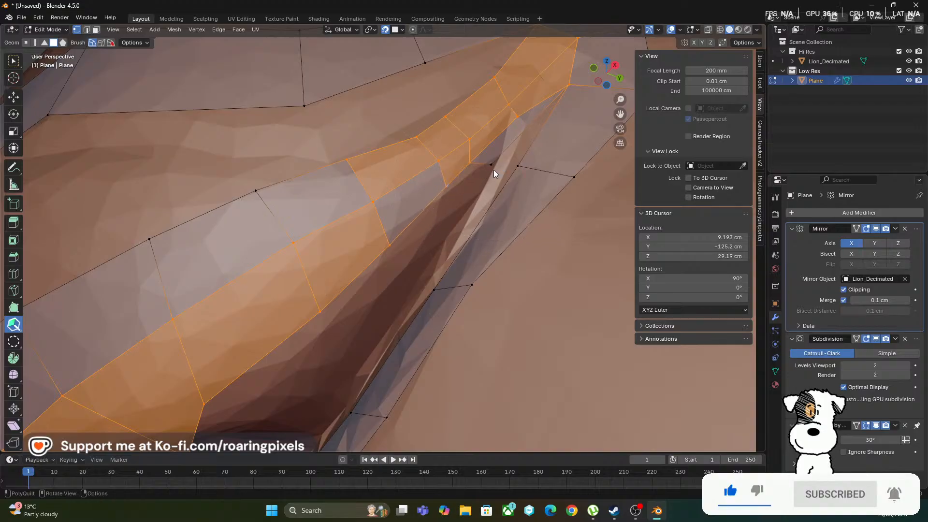
Continue the inner row down the crease with three more quads, pulling the first one's free corner down and forward
left_click(482, 165, "shift")
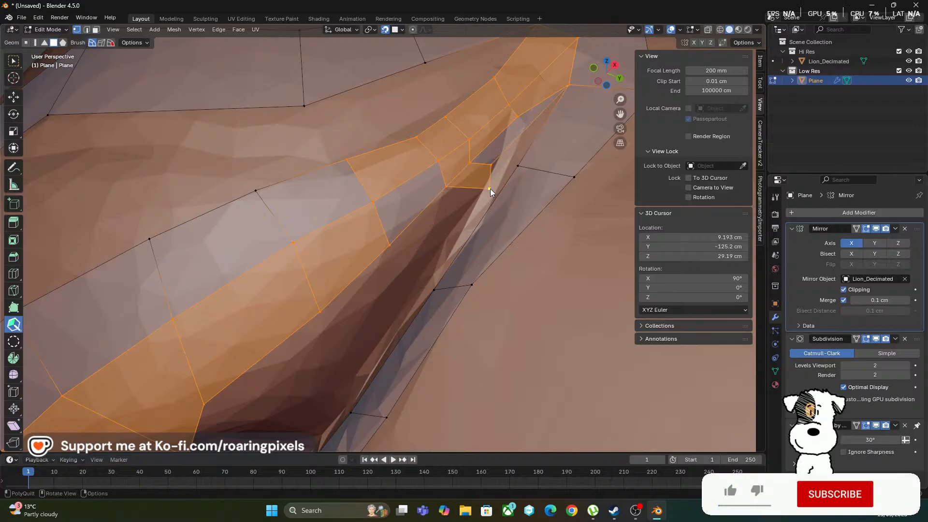
left_click_drag(474, 196, 458, 210)
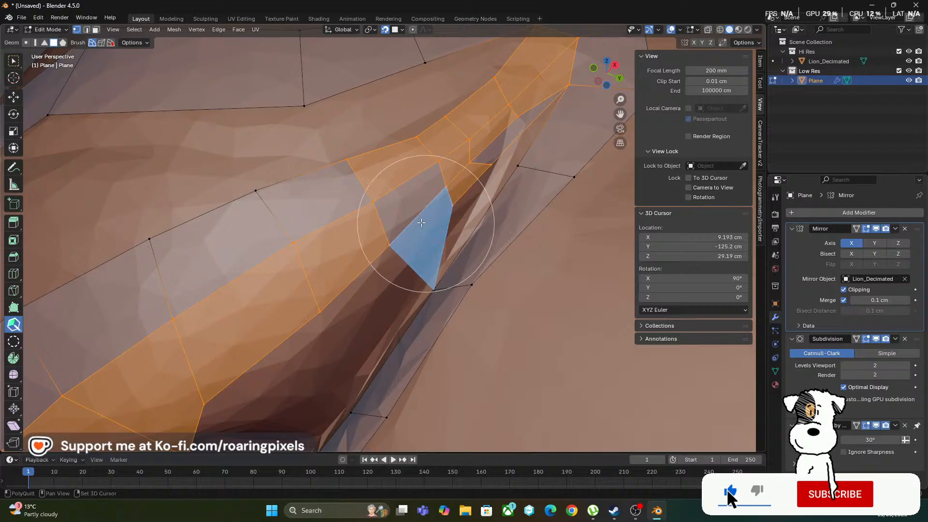
mouse_move(406, 275)
middle_mouse_down()
mouse_move(397, 203)
mouse_move(383, 197)
mouse_move(406, 250)
middle_mouse_up()
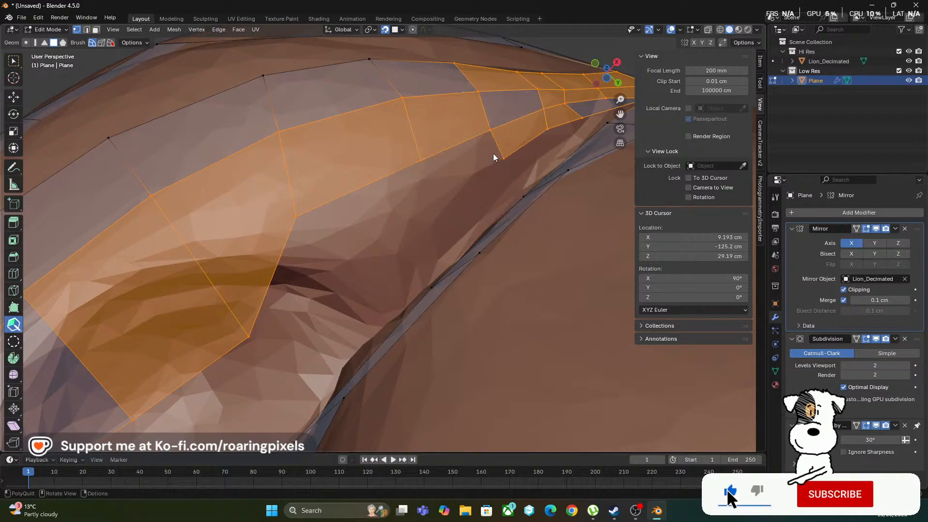
left_click_drag(493, 153, 495, 148)
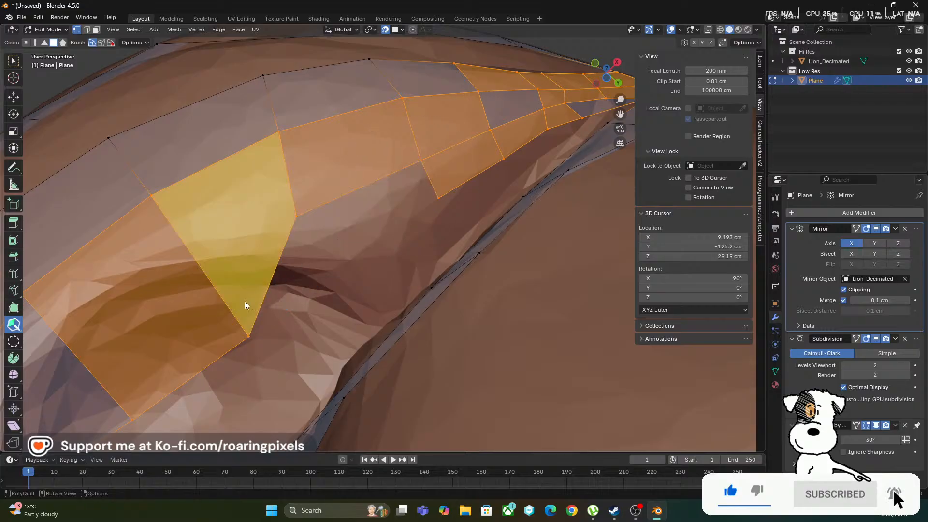
Pull three inner-row vertices out of the nostril cavity so the strip's inner edge follows the nostril's upper rim
left_click_drag(250, 333, 190, 258)
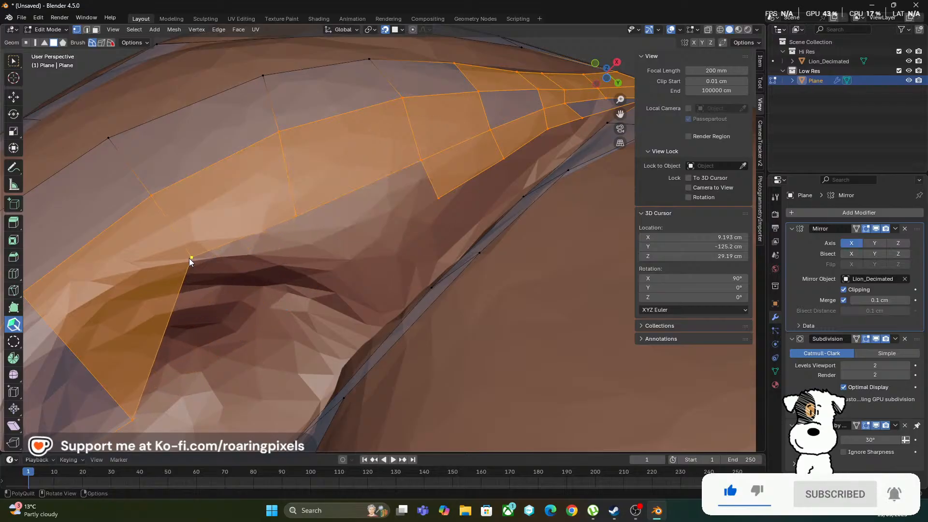
middle_click_drag(291, 271, 356, 271, "shift")
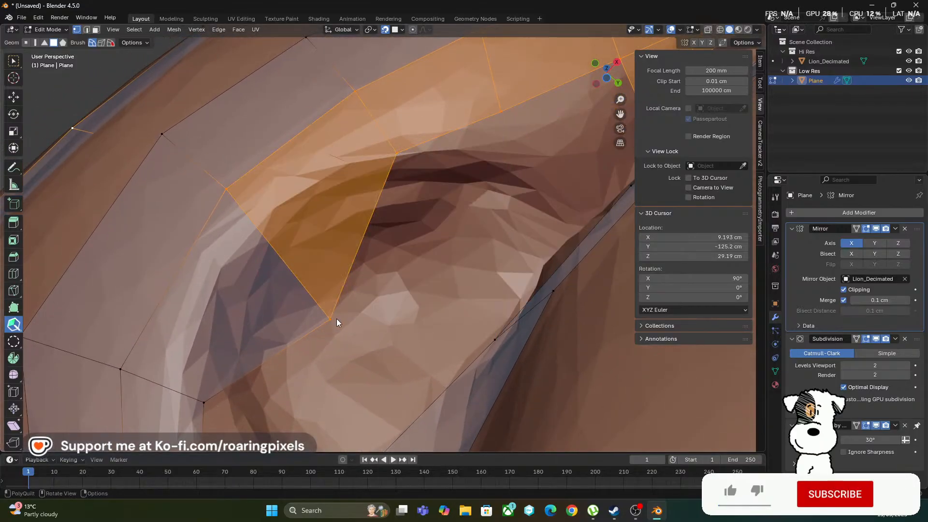
left_click_drag(332, 321, 249, 233)
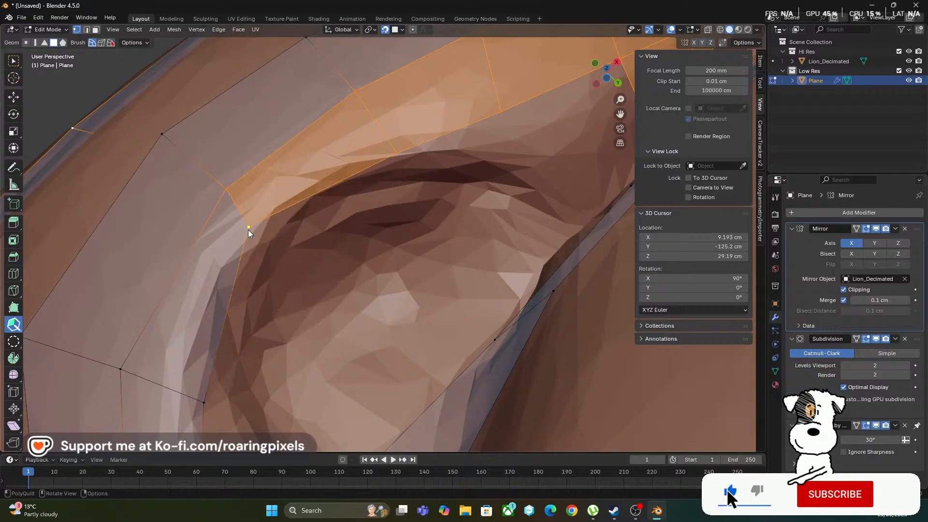
left_click_drag(201, 404, 182, 382)
middle_click_drag(420, 181, 346, 234, "shift")
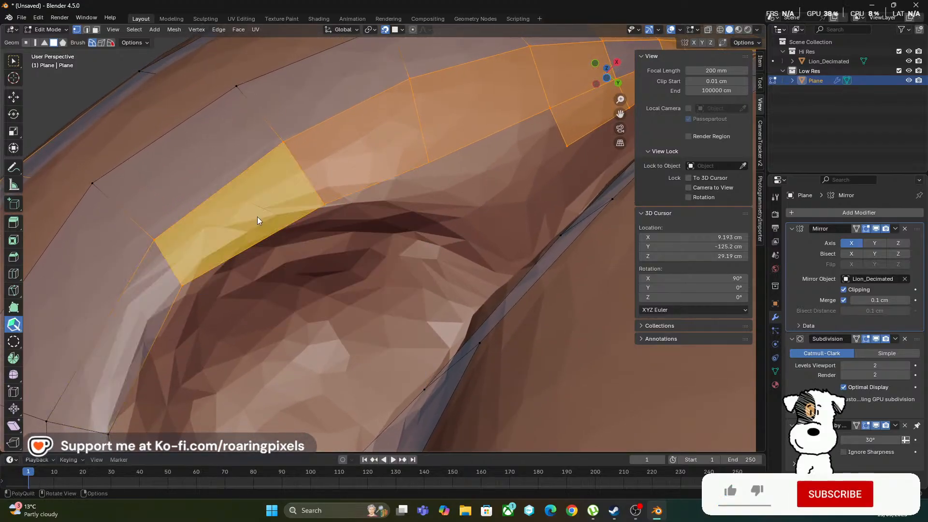
Delete the two inner-row quads behind the nostril opening and extend two new quads around the nostril's rear rim
scroll(350, 239, "down", 4)
middle_click_drag(359, 265, 283, 377)
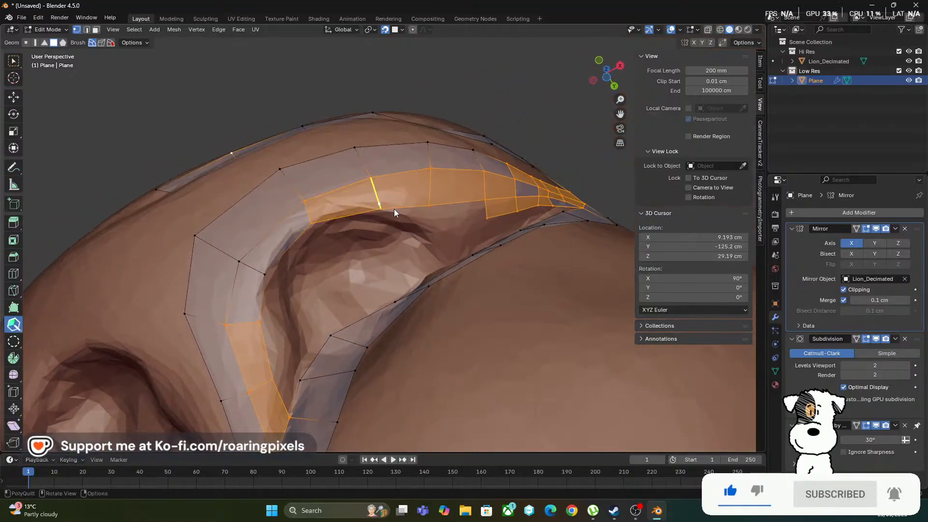
middle_click_drag(384, 251, 449, 312)
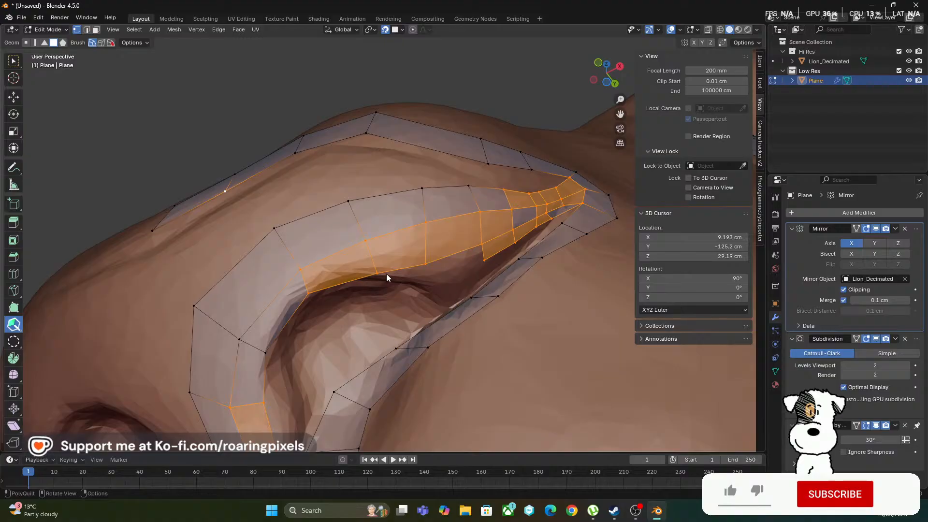
scroll(387, 273, "up", 4)
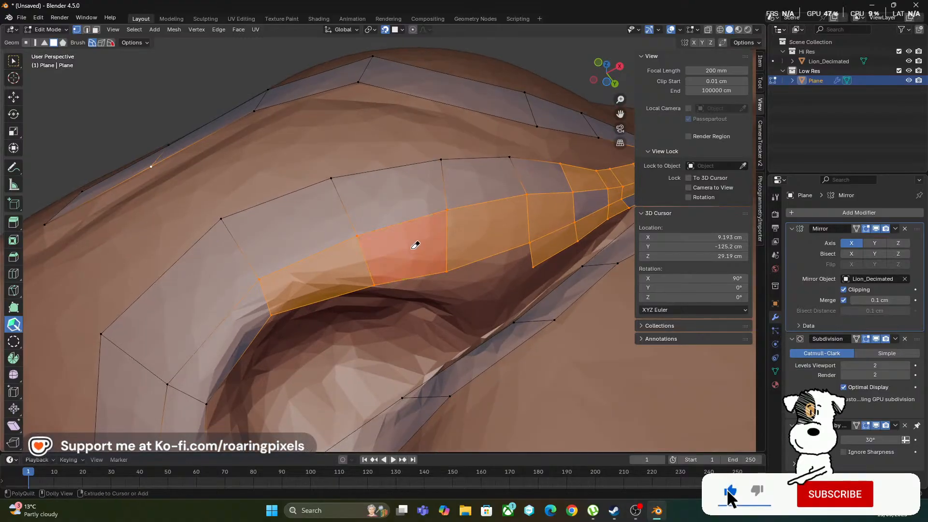
left_click(411, 254)
mouse_move(441, 265)
middle_mouse_down()
mouse_move(433, 249)
mouse_move(349, 201)
middle_mouse_up()
left_click_drag(355, 204, 476, 263)
middle_click_drag(388, 295, 459, 276)
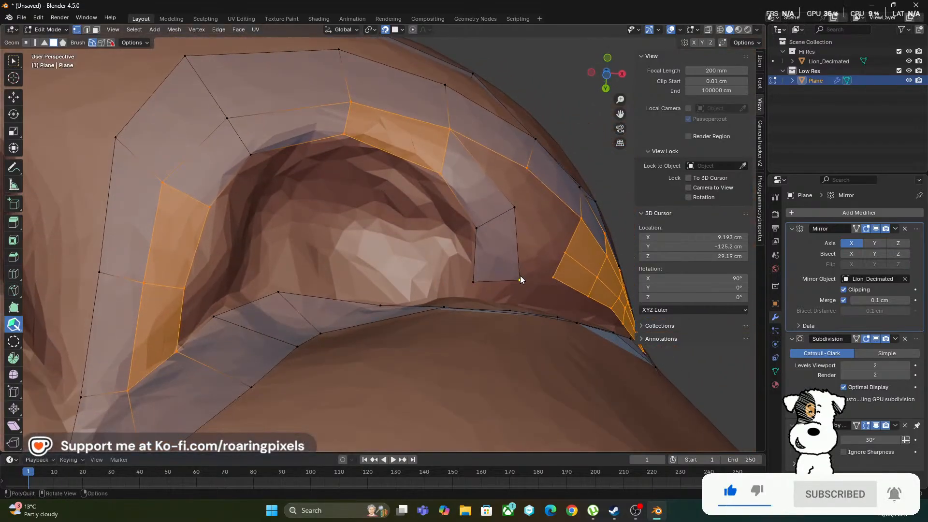
mouse_move(528, 266)
middle_mouse_down()
mouse_move(507, 301)
mouse_move(482, 225)
middle_mouse_up()
Insert a cross edge in the lower strip, bridge it to the nostril-rim strip with a quad, and adjust that quad's upper corner
scroll(481, 306, "up", 3)
mouse_move(421, 307)
middle_mouse_down()
mouse_move(433, 361)
mouse_move(419, 299)
mouse_move(348, 335)
middle_mouse_up()
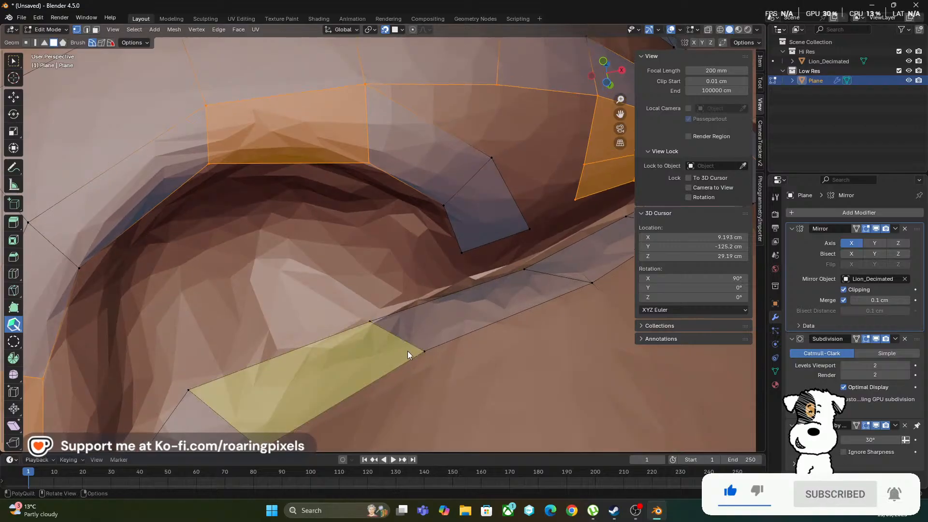
middle_click_drag(408, 352, 453, 346)
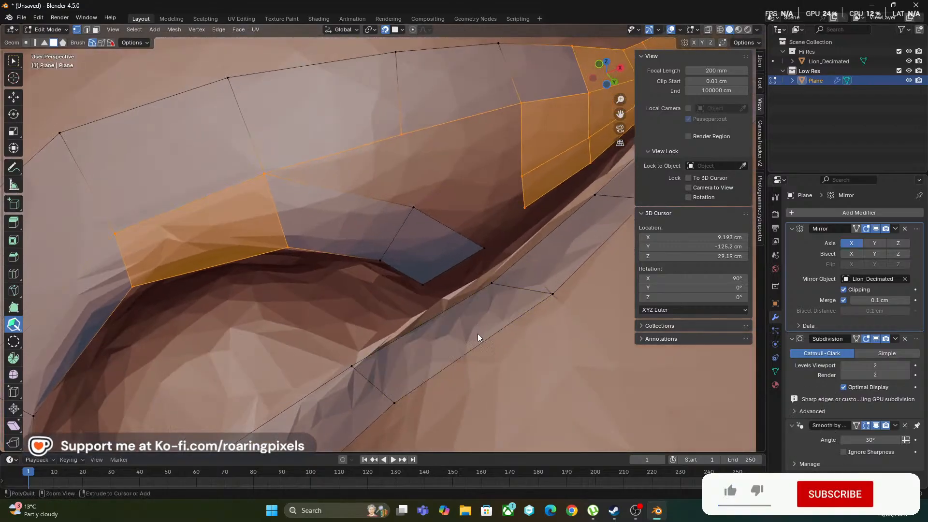
left_click_drag(485, 341, 483, 341)
left_click_drag(465, 306, 462, 292)
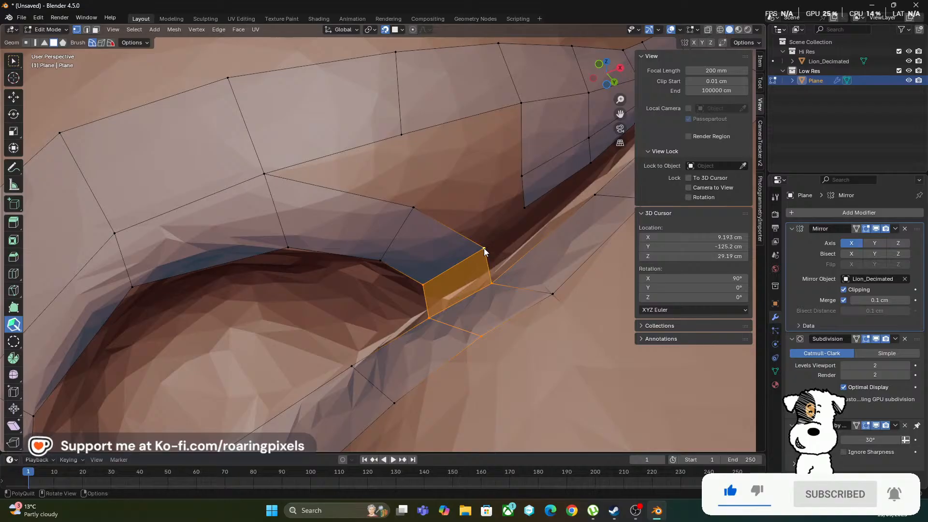
left_click_drag(485, 248, 474, 250)
Fill the gap between the nostril-rim strip and the upper row with four quads
scroll(475, 251, "down", 2)
scroll(436, 241, "down", 2)
middle_click_drag(436, 242, 377, 304)
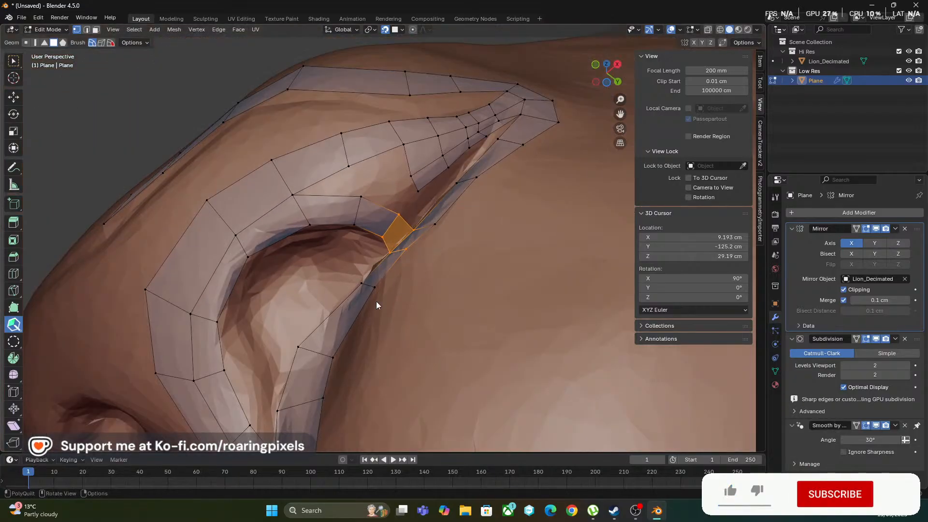
mouse_move(344, 262)
middle_mouse_down()
mouse_move(325, 265)
mouse_move(334, 253)
middle_mouse_up()
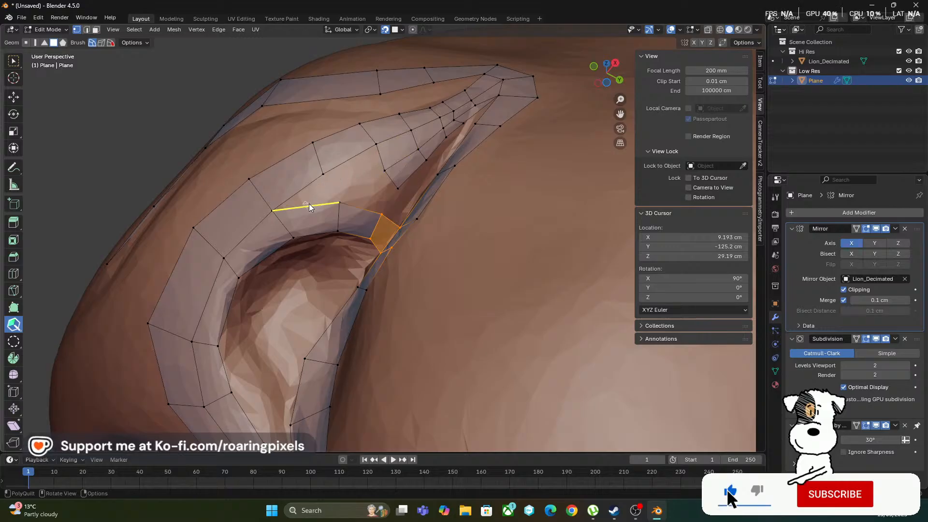
left_click(359, 155, "shift")
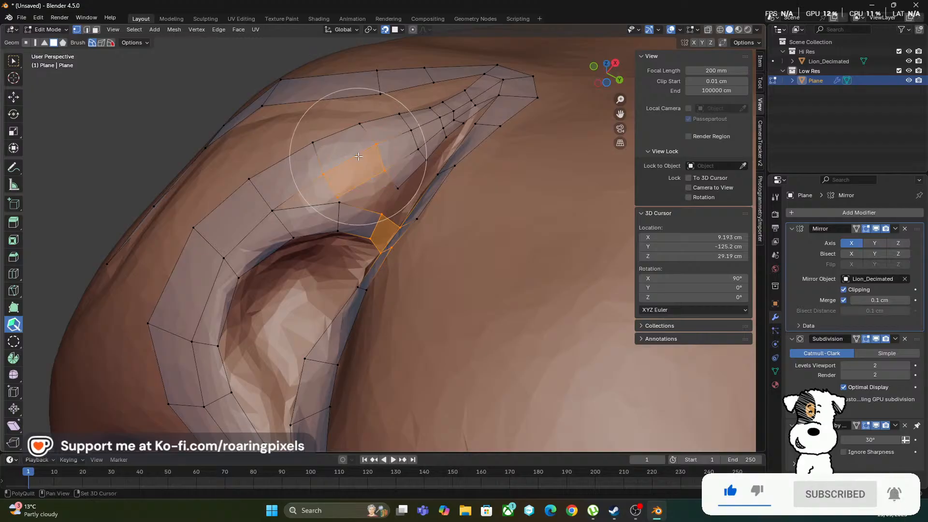
left_click_drag(344, 191, 353, 183)
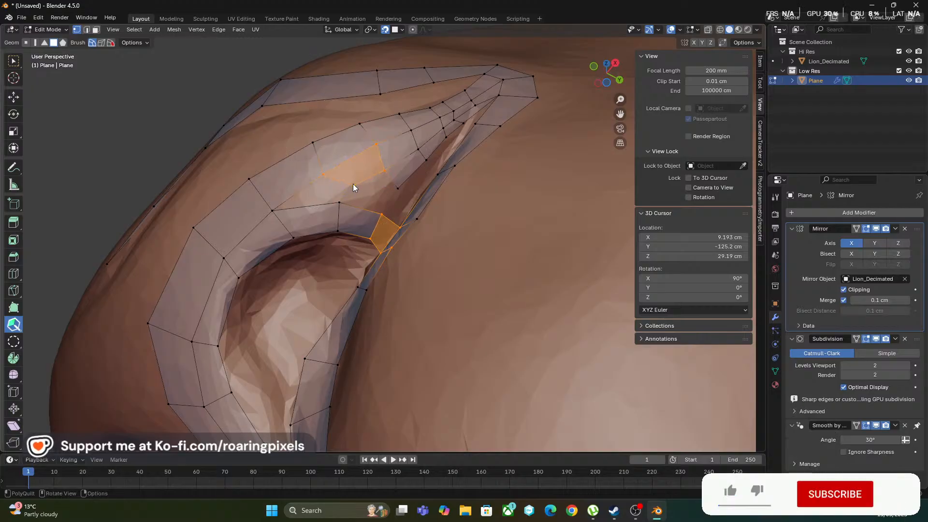
left_click(327, 195, "shift")
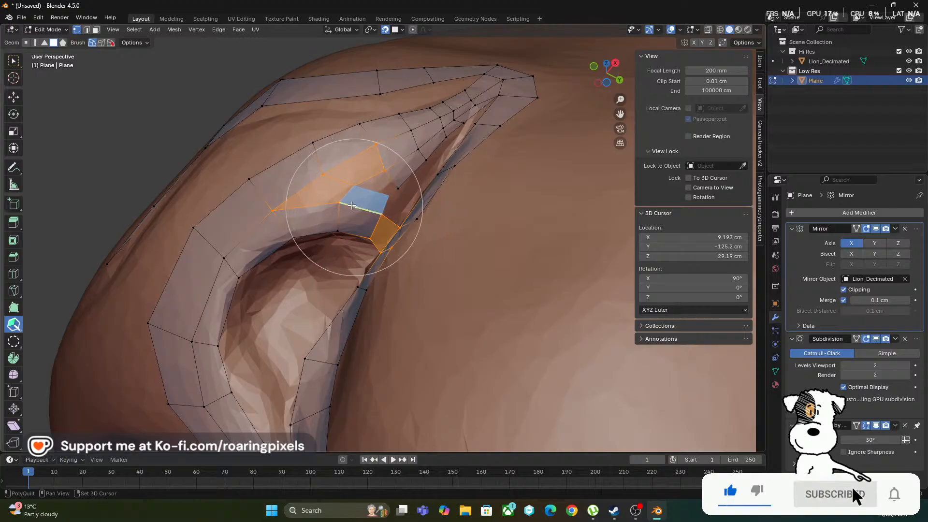
left_click(356, 208, "shift")
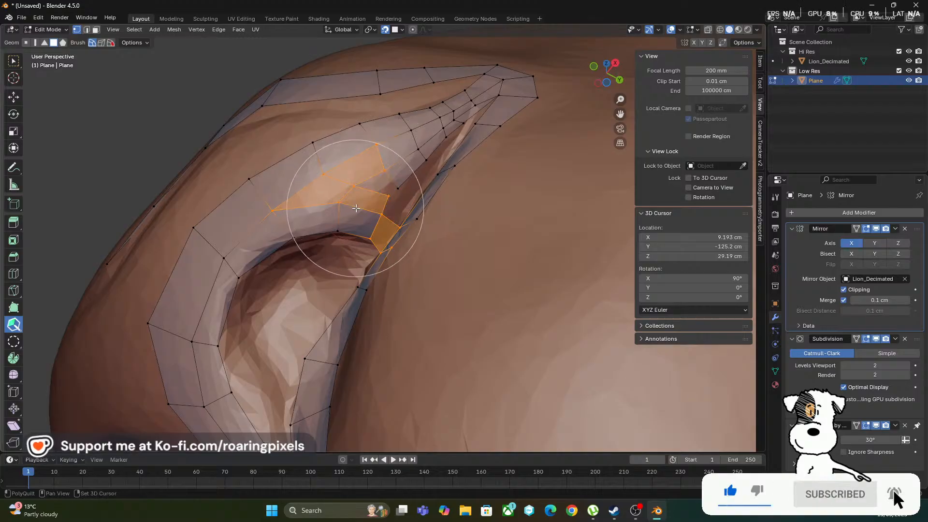
left_click(384, 188, "shift")
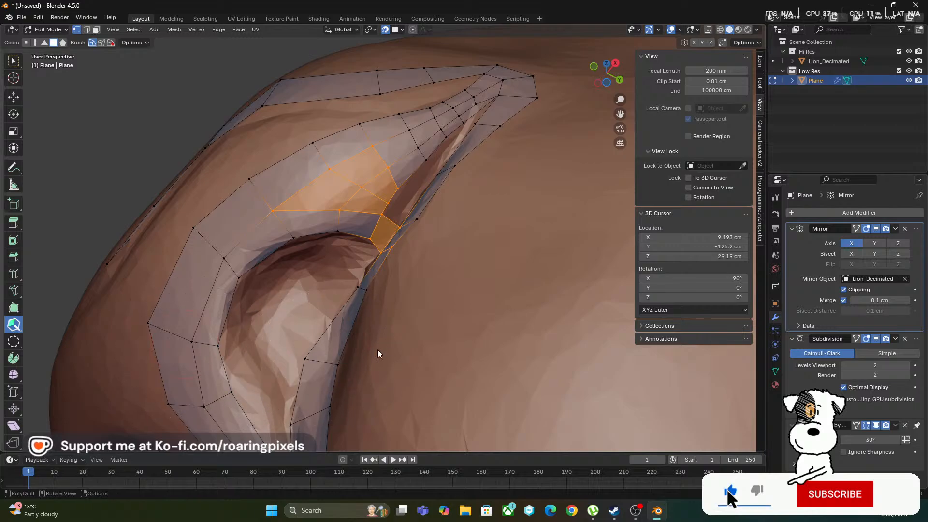
Insert another cross edge in the lower strip, just behind the quad bridging it to the nostril rim
middle_click_drag(379, 353, 475, 306)
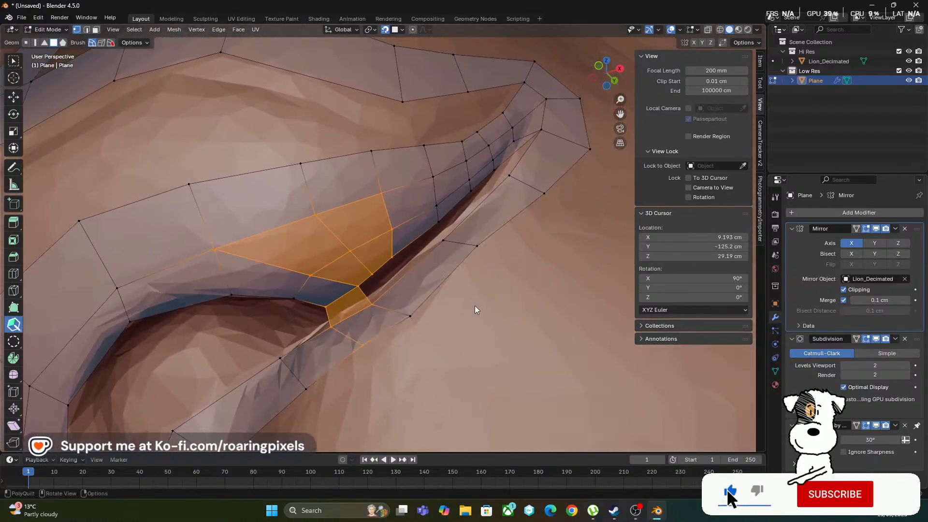
left_click(431, 292, "ctrl")
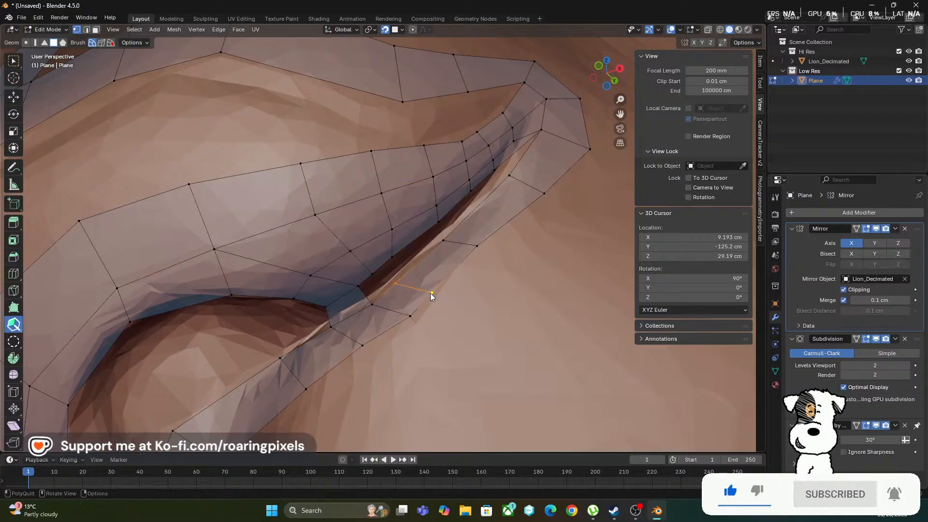
Insert another cross edge in the lower strip behind the nostril and continue filling the crease gap with quads up to it
middle_click_drag(444, 311, 349, 278)
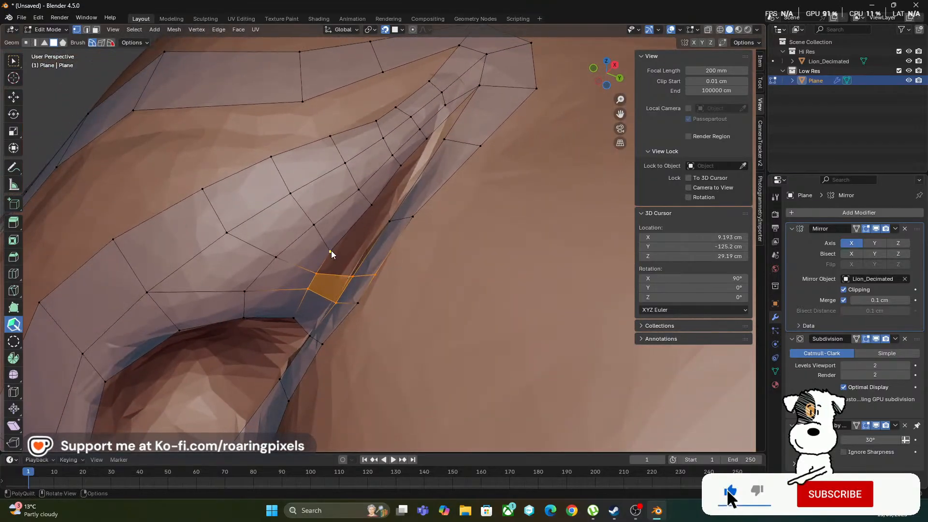
left_click_drag(330, 252, 339, 245)
middle_click_drag(402, 269, 419, 279)
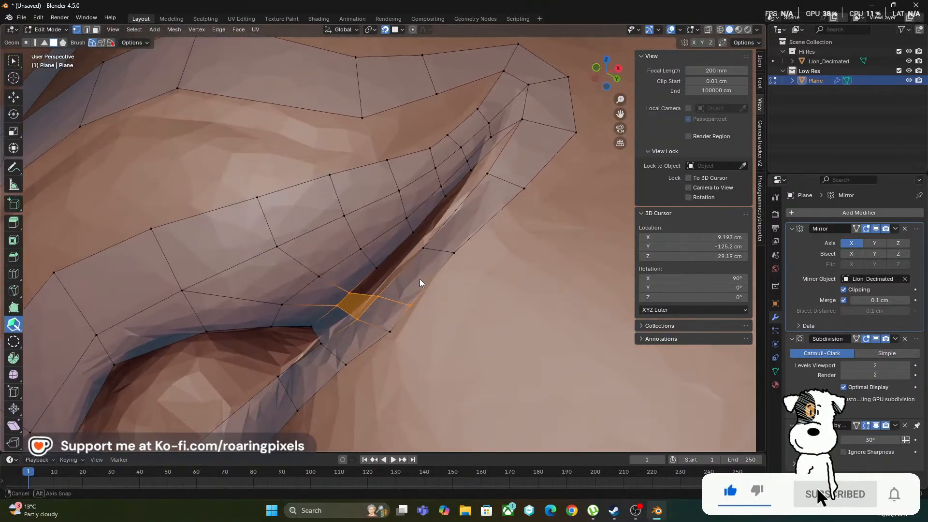
left_click(427, 284)
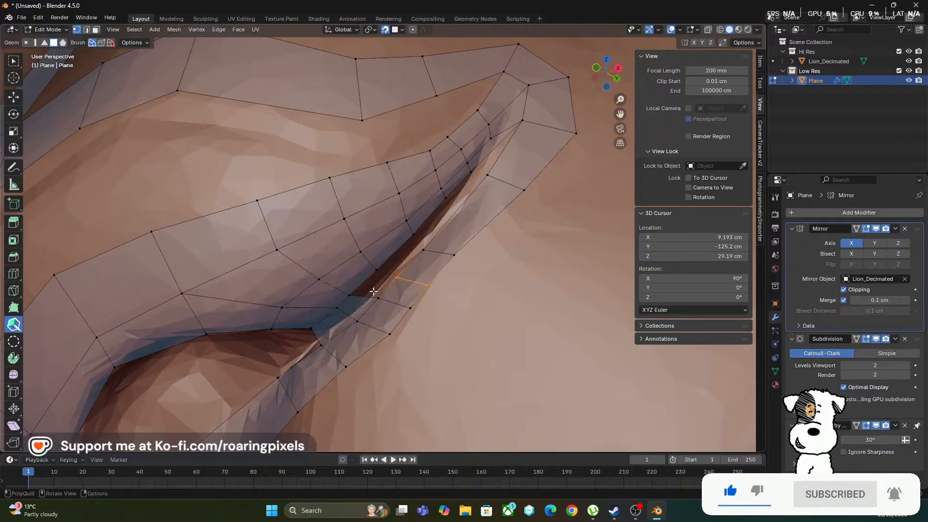
left_click(380, 289, "shift")
middle_click_drag(419, 363, 386, 313)
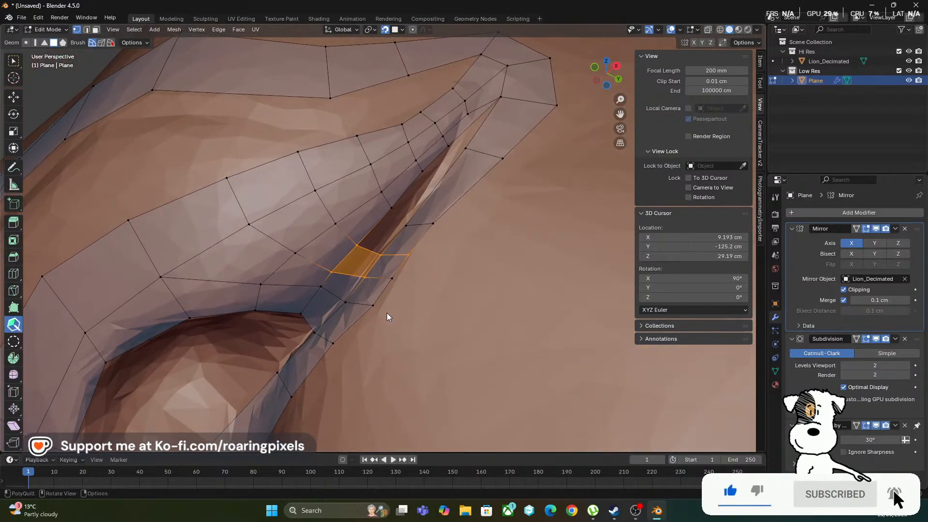
left_click(388, 234, "shift")
mouse_move(448, 264)
middle_mouse_down()
mouse_move(405, 301)
mouse_move(403, 280)
mouse_move(384, 271)
mouse_move(414, 251)
mouse_move(411, 273)
mouse_move(393, 286)
mouse_move(410, 295)
mouse_move(434, 256)
mouse_move(500, 254)
middle_mouse_up()
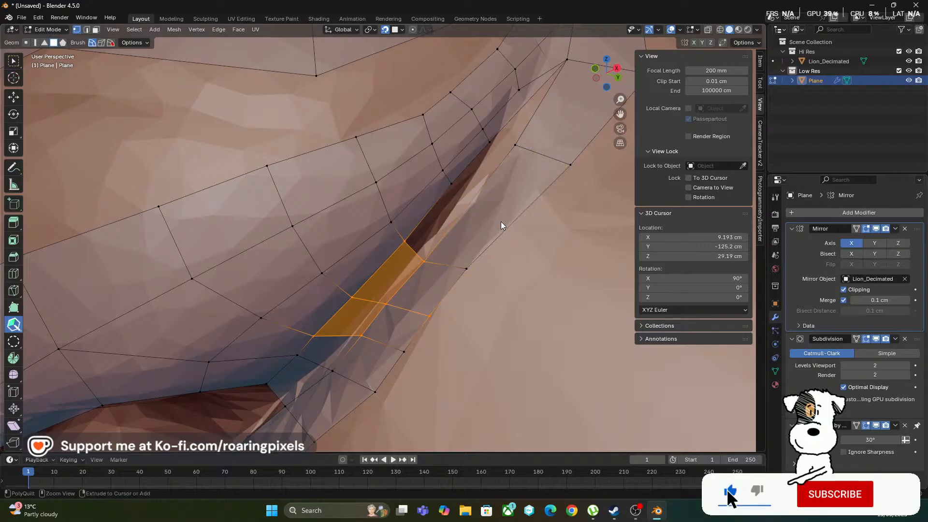
Examine the nose and eye retopology on the lion's head from the side, the front and close up
key("shift")
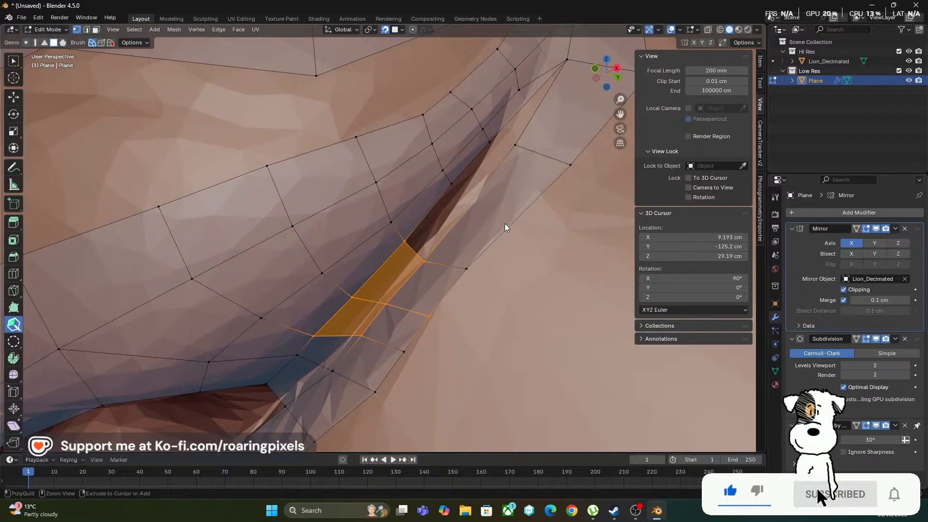
scroll(511, 260, "down", 2)
middle_click_drag(512, 259, 497, 280)
scroll(496, 279, "down", 4)
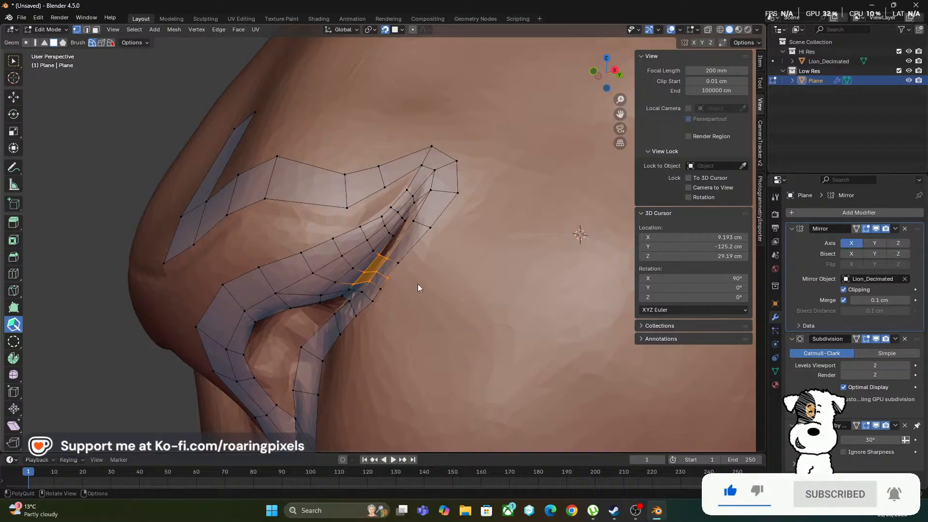
middle_click_drag(418, 283, 518, 338)
scroll(439, 264, "down", 6)
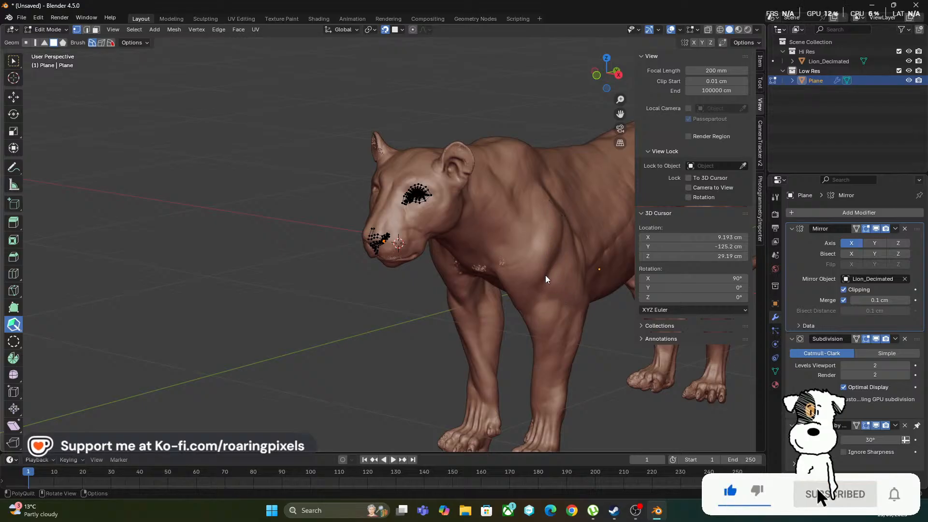
scroll(537, 276, "up", 5)
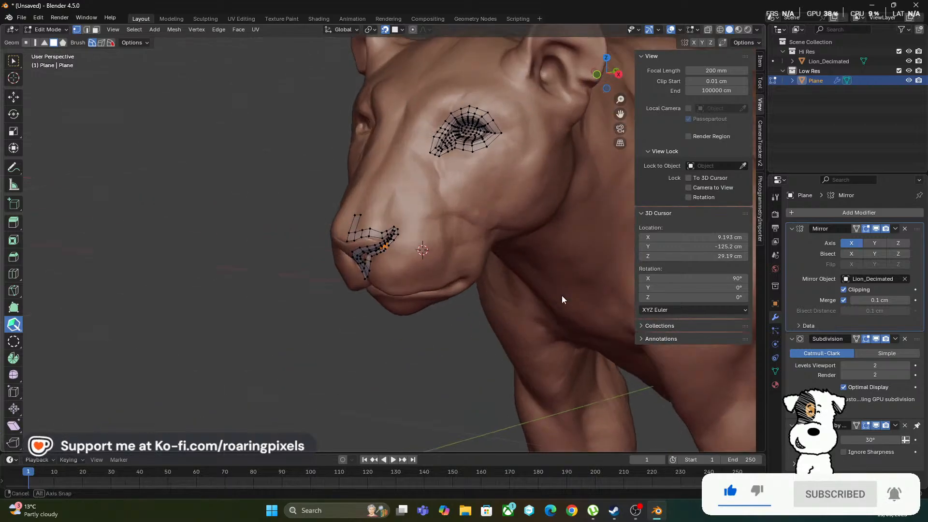
middle_click_drag(561, 295, 504, 296)
scroll(505, 300, "down", 2)
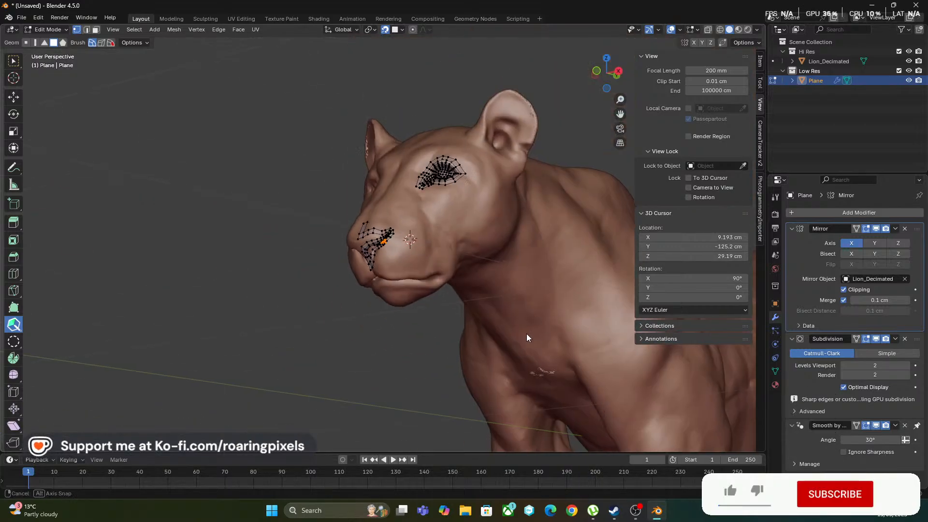
middle_click_drag(526, 333, 549, 334)
scroll(547, 334, "up", 4)
scroll(548, 339, "down", 3)
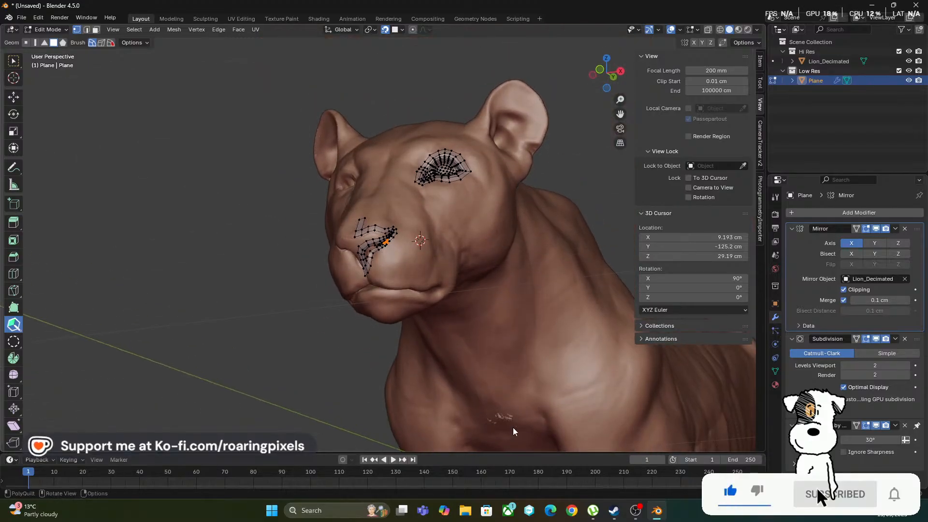
scroll(506, 418, "down", 2)
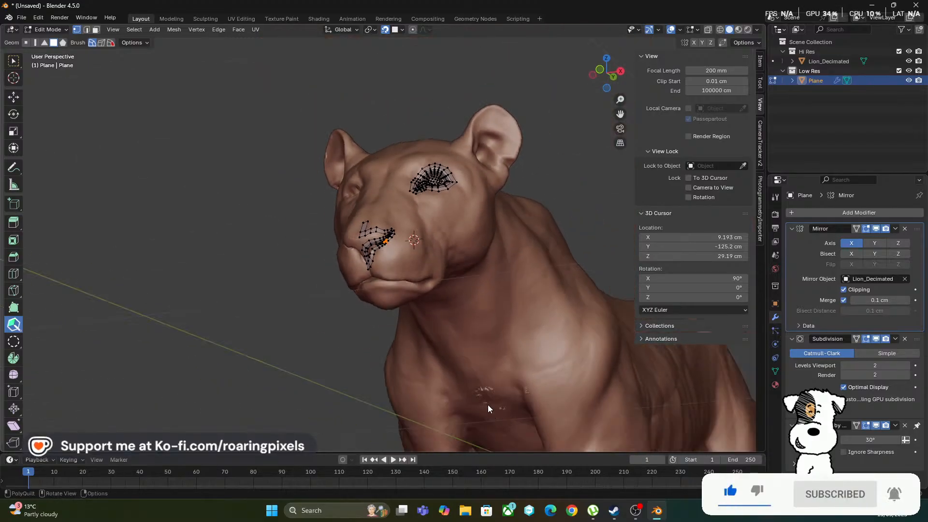
middle_click_drag(488, 405, 456, 421)
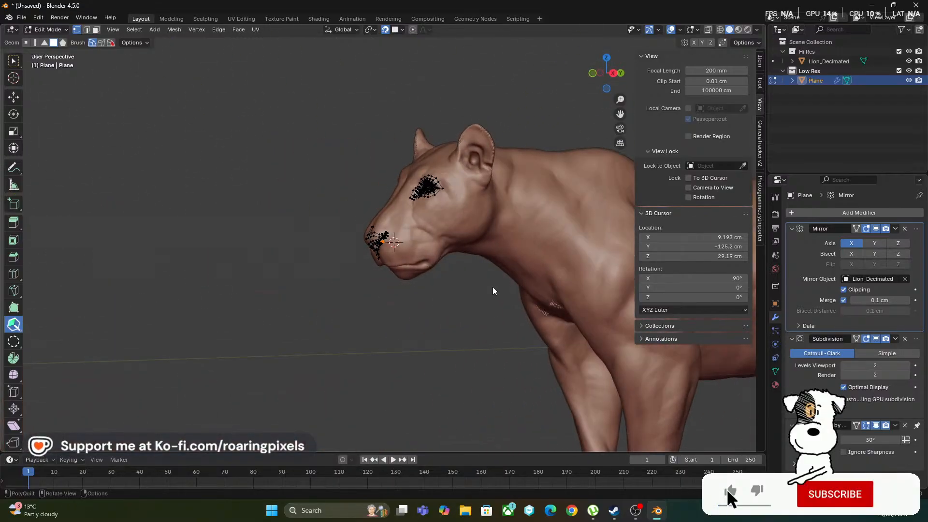
scroll(493, 299, "up", 8)
middle_click_drag(512, 277, 431, 307, "shift")
scroll(363, 313, "up", 1)
scroll(331, 338, "up", 2)
middle_click_drag(275, 332, 404, 242, "shift")
scroll(305, 302, "up", 1)
mouse_move(263, 337)
middle_mouse_down("shift")
mouse_move(308, 319)
mouse_move(293, 313)
middle_mouse_up("shift")
scroll(293, 328, "up", 1)
scroll(295, 314, "down", 1)
scroll(338, 333, "down", 6)
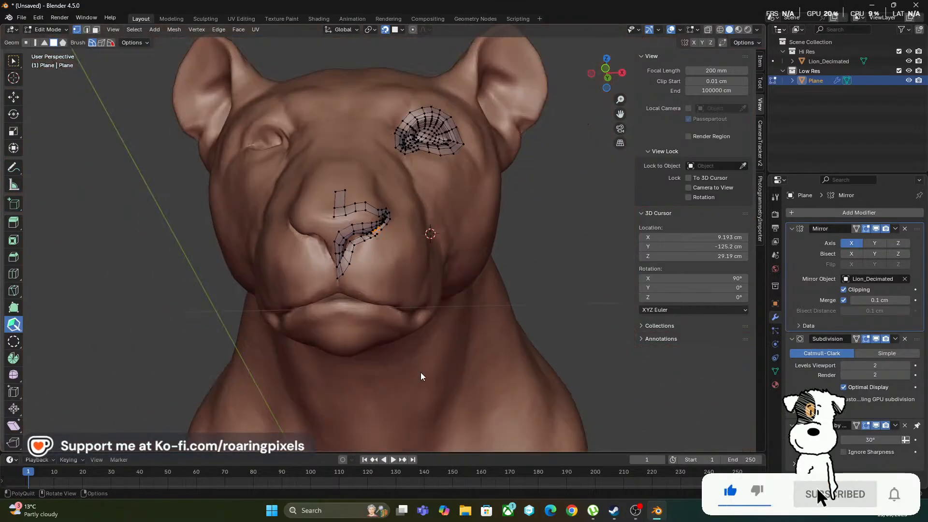
scroll(407, 325, "up", 1)
scroll(350, 271, "up", 6)
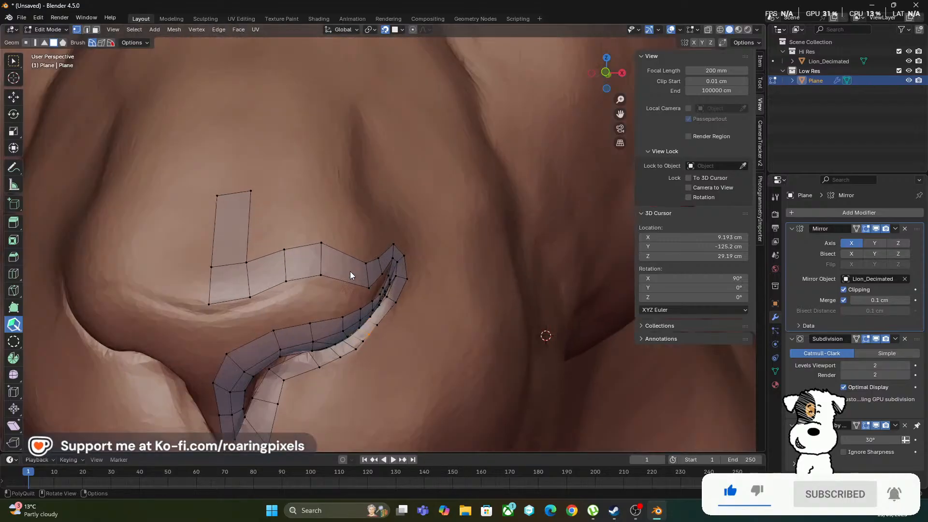
middle_click_drag(278, 292, 431, 331)
scroll(248, 268, "up", 2)
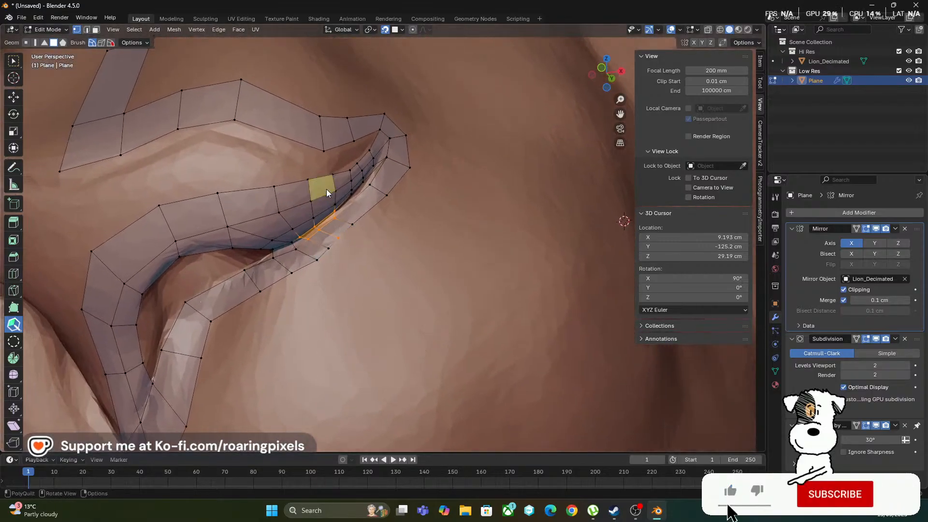
scroll(322, 192, "up", 5)
scroll(322, 191, "down", 3)
middle_click_drag(321, 189, 372, 306, "shift")
scroll(372, 306, "up", 3)
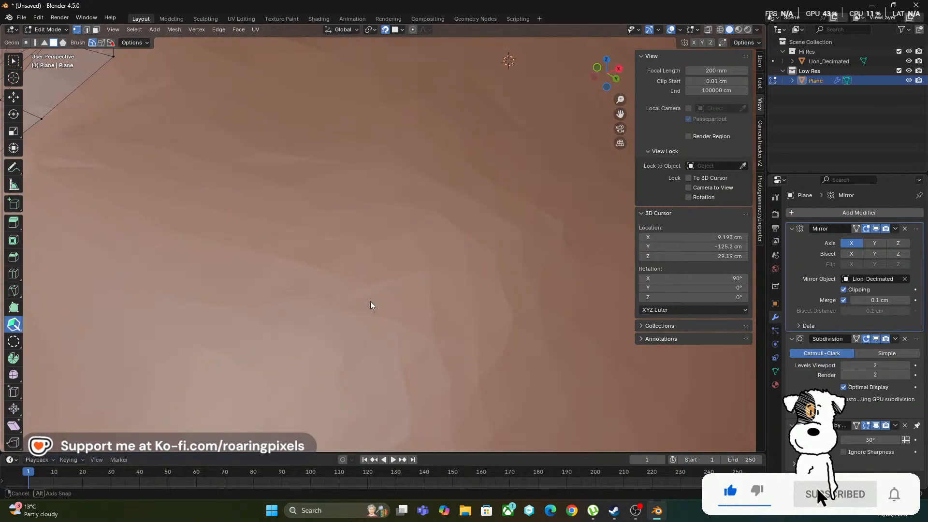
Insert one more cross edge in the lower strip and close the remaining crease gap with three quads up to its rear end
middle_click_drag(270, 246, 658, 343, "shift")
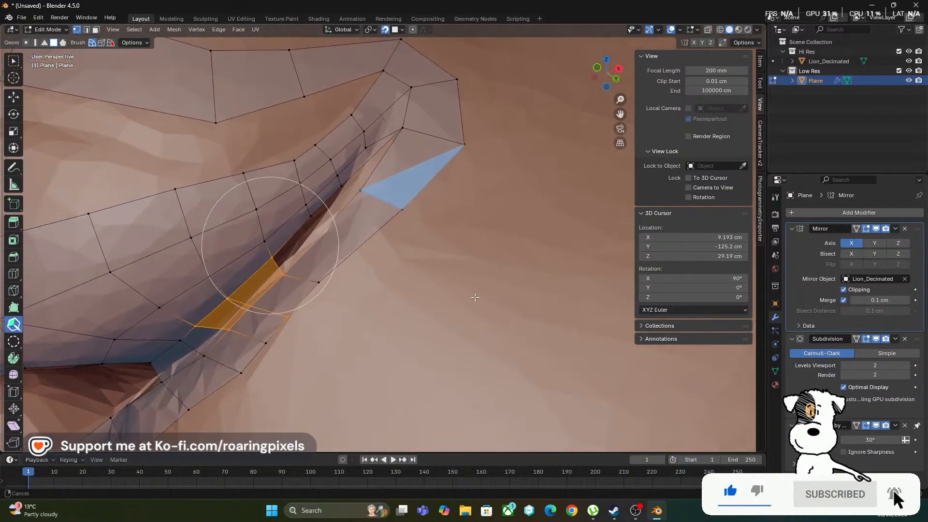
left_click(361, 246, "ctrl")
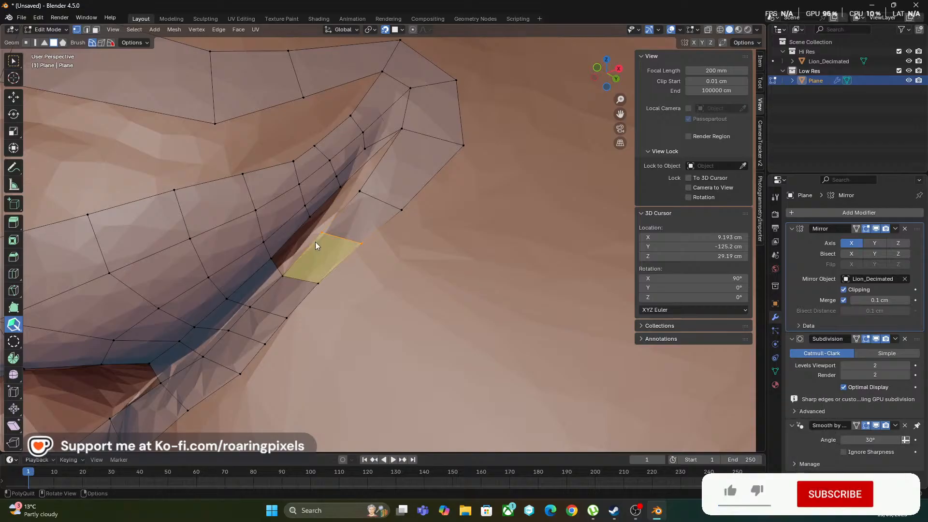
left_click(294, 235)
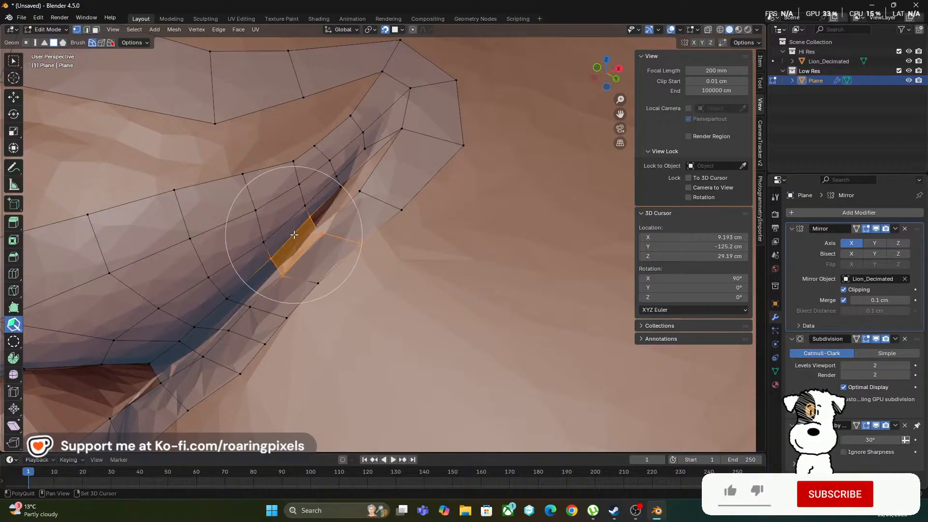
left_click(334, 203)
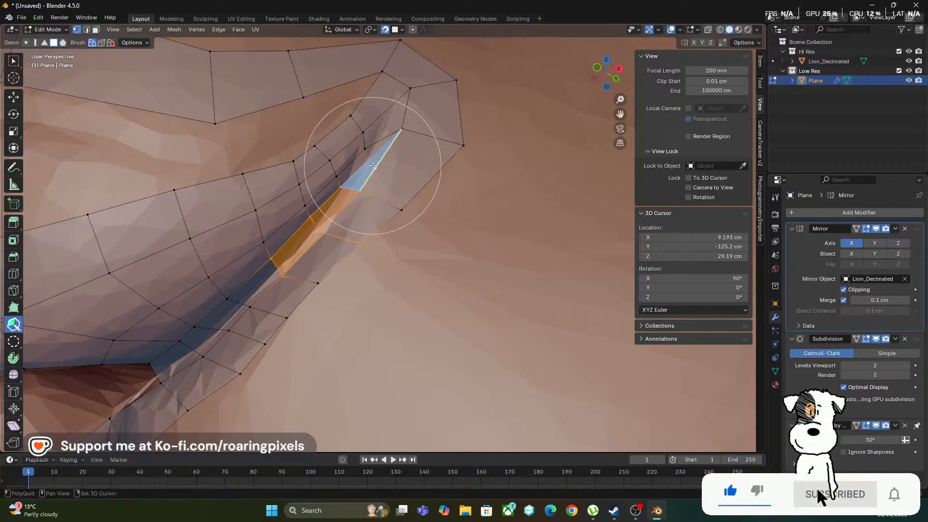
left_click(373, 165)
middle_click_drag(432, 184, 432, 197)
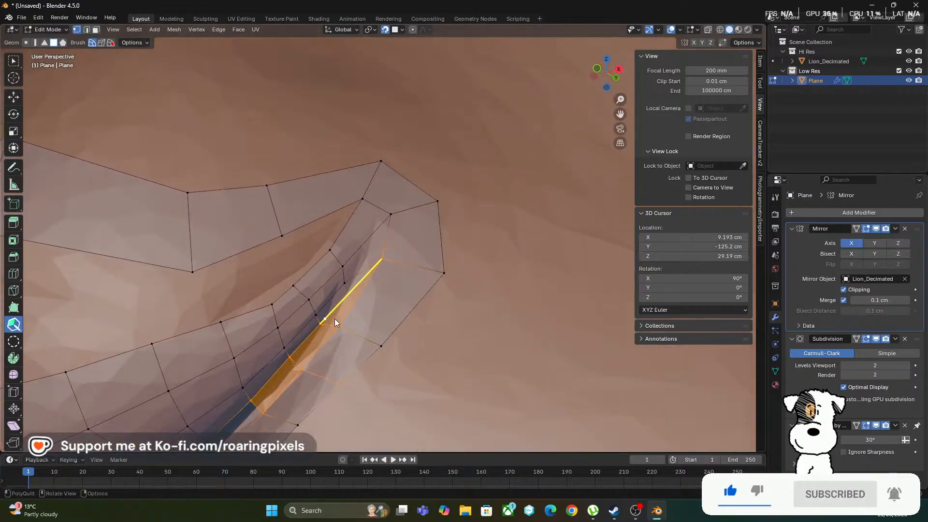
mouse_move(334, 318)
middle_mouse_down("shift")
mouse_move(387, 295)
mouse_move(471, 186)
mouse_move(493, 174)
middle_mouse_up("shift")
middle_click_drag(441, 273, 431, 281)
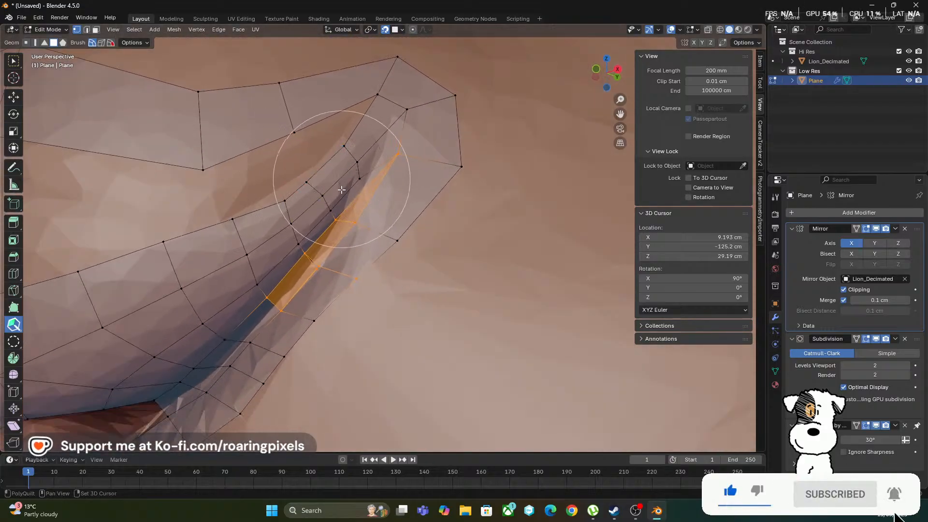
middle_click_drag(338, 207, 386, 225, "shift")
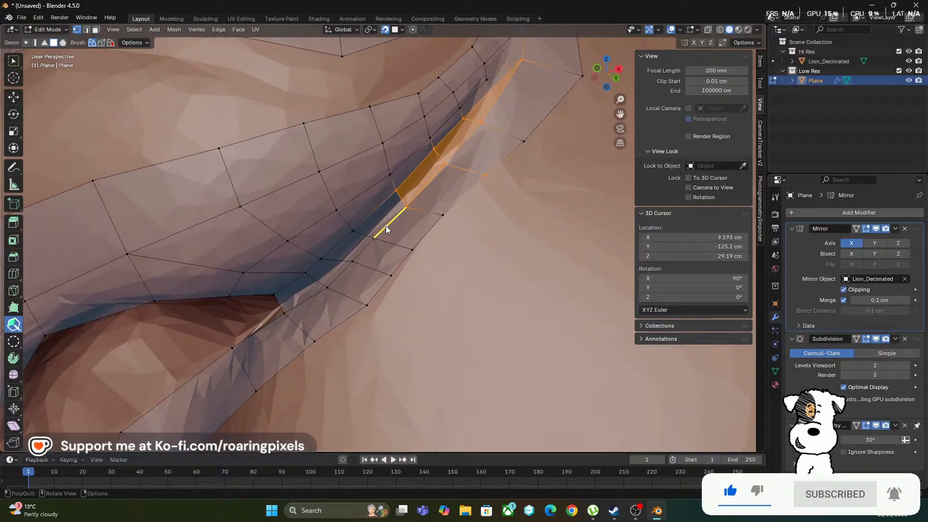
left_click(480, 121)
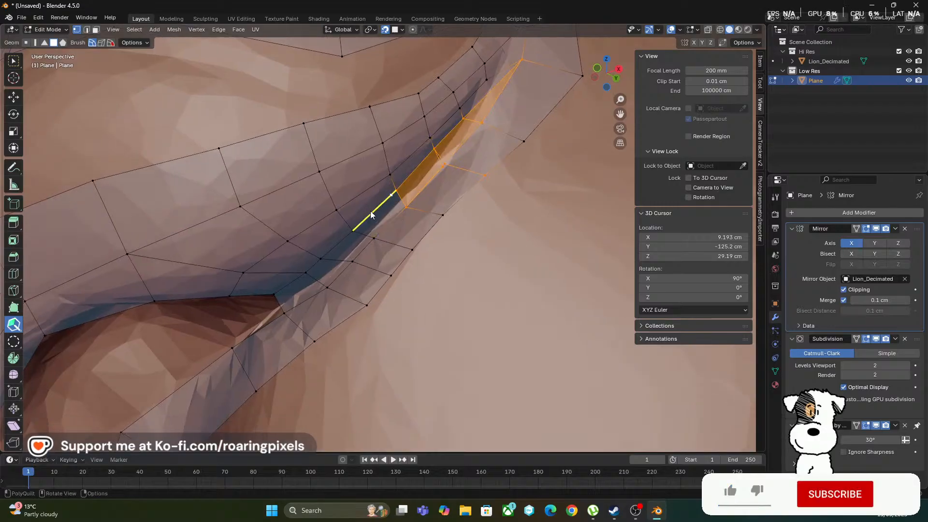
Try a lengthwise loop cut along the narrow quad strip behind the nostril, and undo it
middle_click_drag(291, 322, 301, 308)
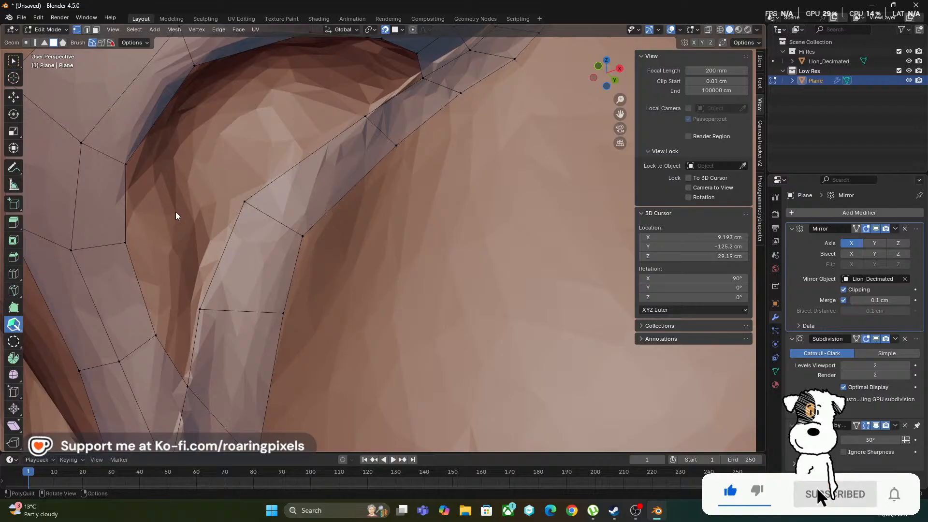
scroll(264, 216, "down", 1)
scroll(265, 217, "down", 3)
middle_click_drag(283, 231, 266, 224)
scroll(254, 233, "up", 2)
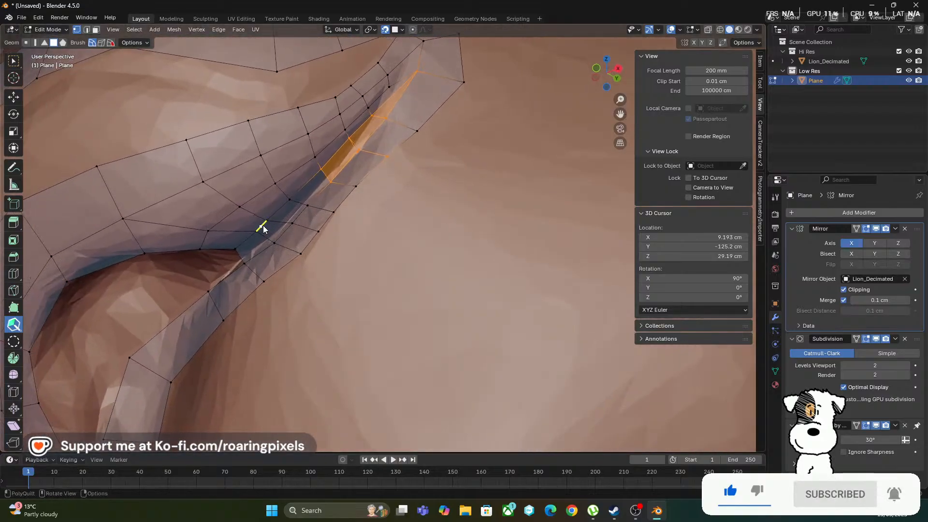
left_click(328, 175)
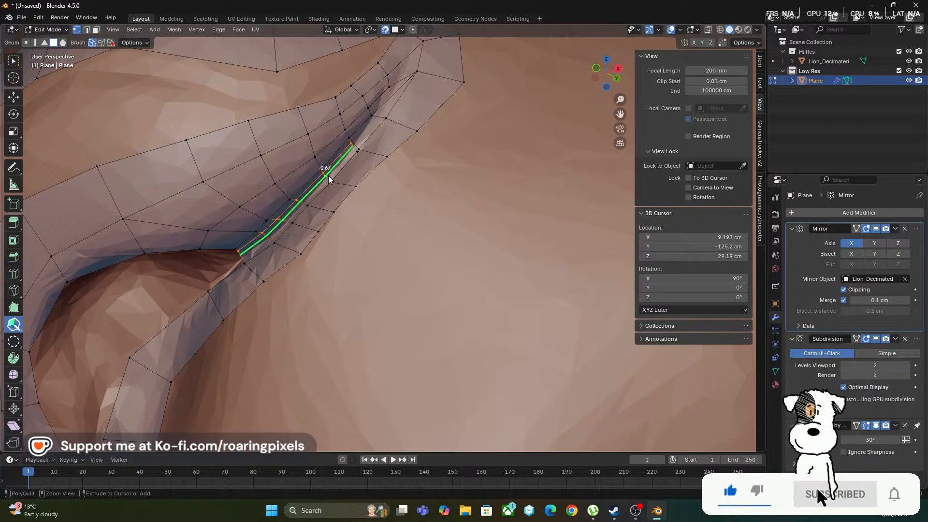
scroll(358, 171, "up", 3)
mouse_move(355, 171)
middle_mouse_down()
mouse_move(303, 183)
mouse_move(331, 201)
middle_mouse_up()
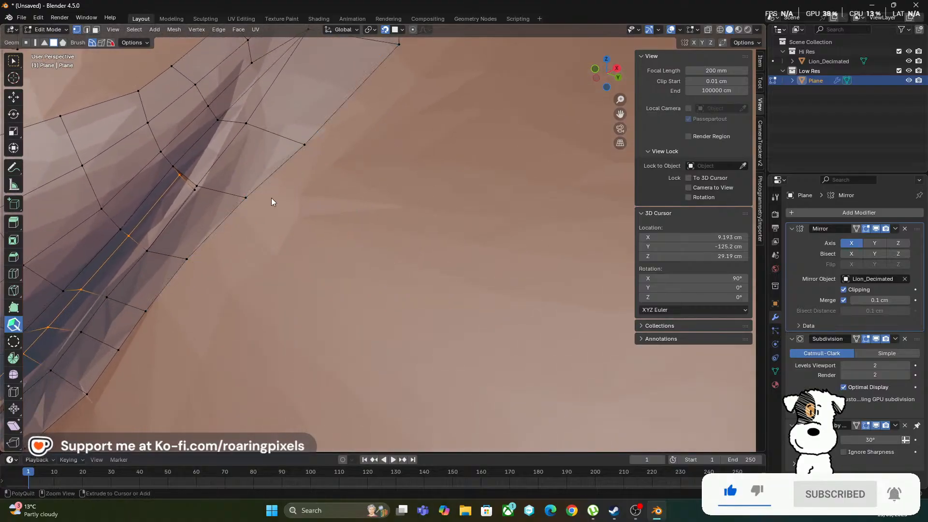
key("ctrl+z")
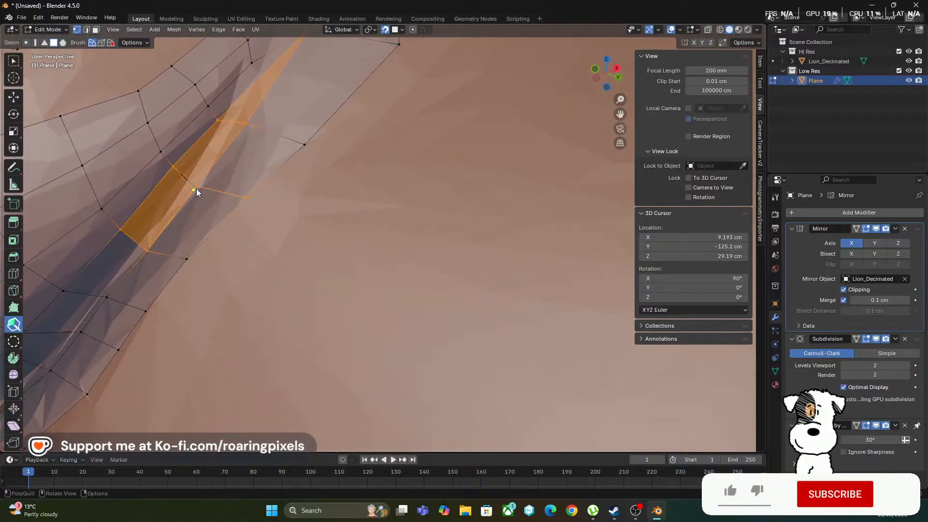
Merge the doubled vertices where the crease-filling quads meet the lower strip
left_click(133, 237)
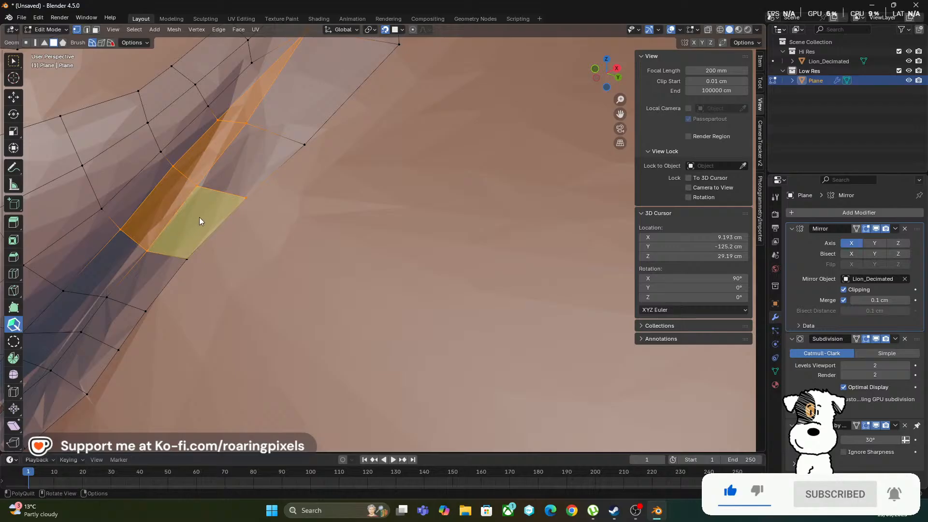
mouse_move(199, 217)
middle_mouse_down()
mouse_move(277, 201)
mouse_move(292, 183)
middle_mouse_up()
left_click_drag(269, 129, 319, 122, "shift")
scroll(342, 136, "down", 2)
middle_click_drag(357, 169, 354, 173)
mouse_move(349, 176)
left_mouse_down("shift")
mouse_move(327, 197)
mouse_move(315, 183)
mouse_move(356, 126)
mouse_move(336, 112)
mouse_move(321, 137)
mouse_move(393, 96)
left_mouse_up("shift")
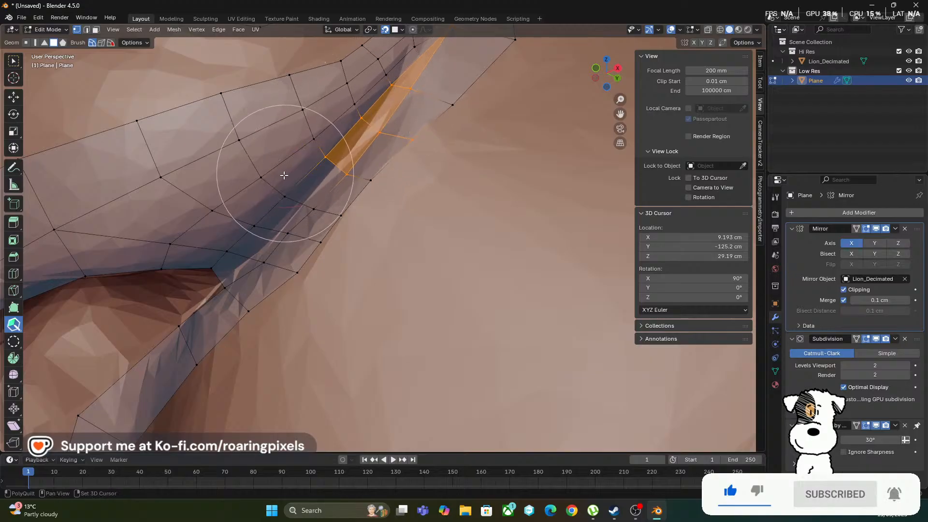
Retry the lengthwise loop cut through the merged crease quads toward the rear end, and undo it
left_click(300, 204, "ctrl")
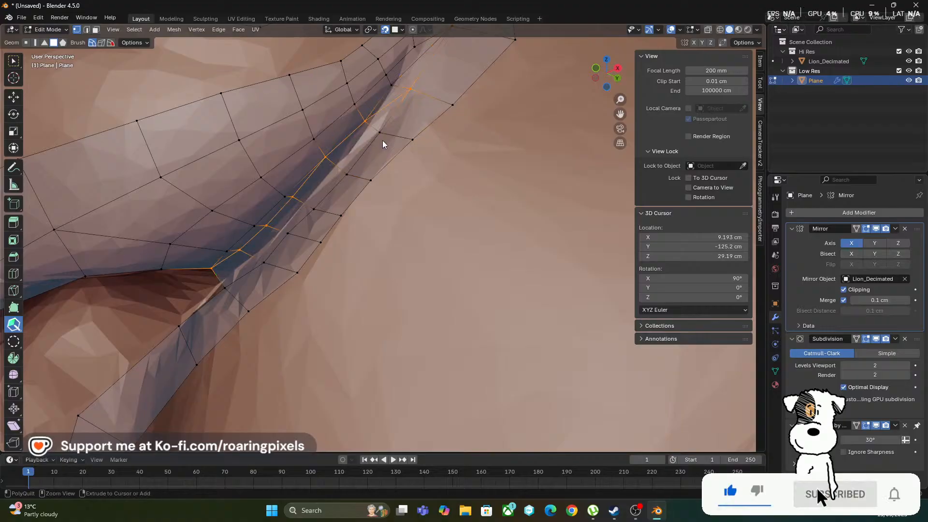
scroll(384, 148, "up", 2)
key("ctrl+z")
Insert one lengthwise loop cut along the crease quads behind the nostril, sliding it to a factor of -0.213
mouse_move(377, 157)
middle_mouse_down("shift")
mouse_move(400, 217)
mouse_move(391, 223)
middle_mouse_up("shift")
scroll(400, 217, "up", 2)
scroll(392, 224, "down", 4)
middle_click_drag(328, 245, 328, 241)
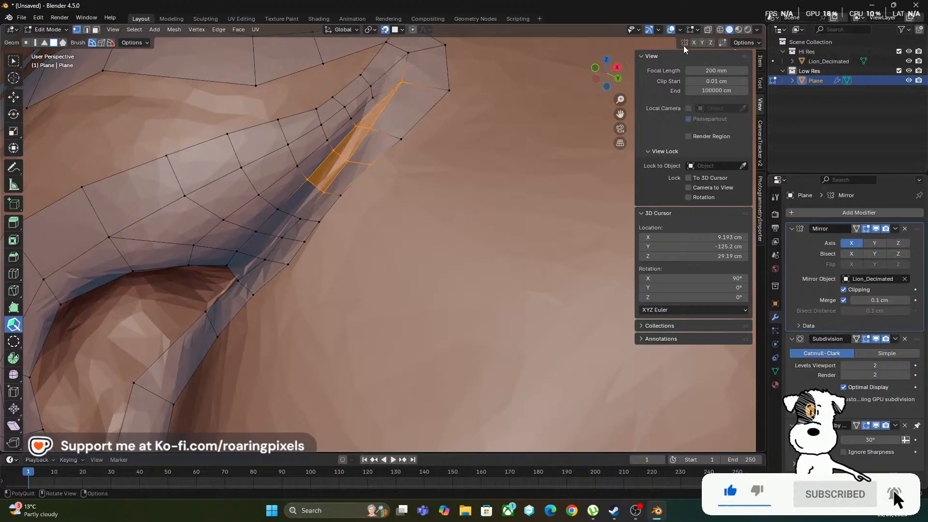
left_click(14, 61)
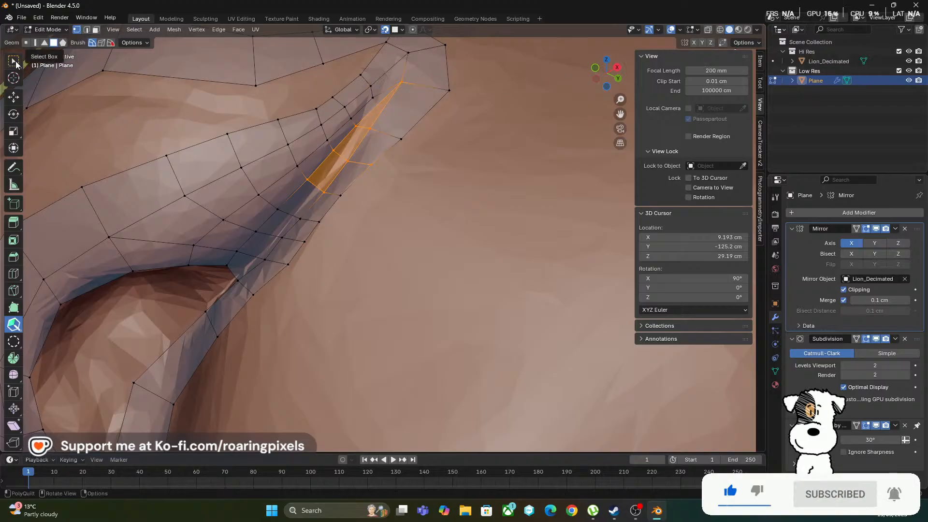
scroll(219, 184, "up", 4)
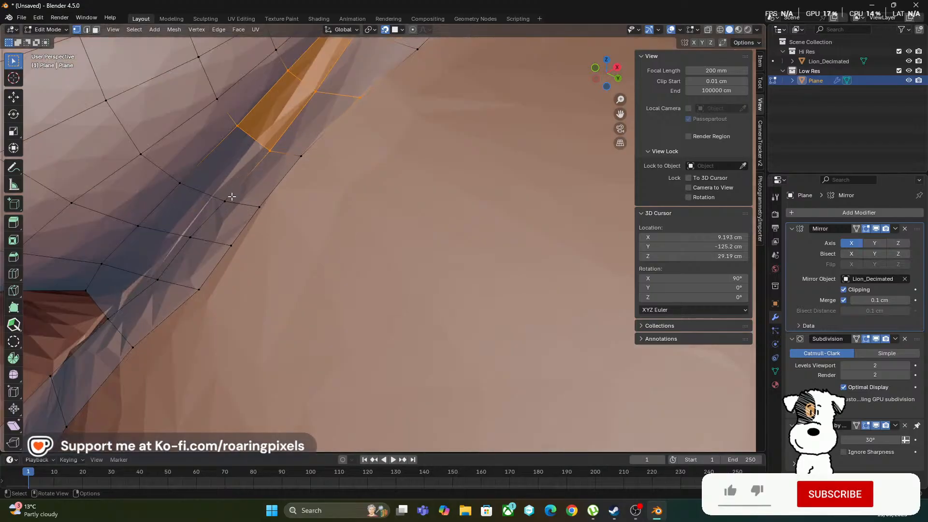
middle_click_drag(177, 188, 342, 213, "shift")
scroll(406, 261, "up", 5)
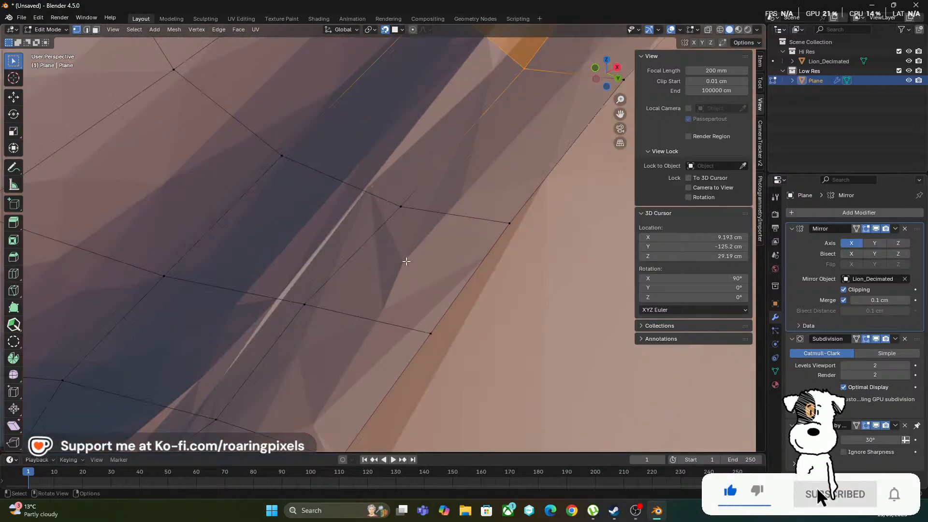
scroll(405, 261, "down", 3)
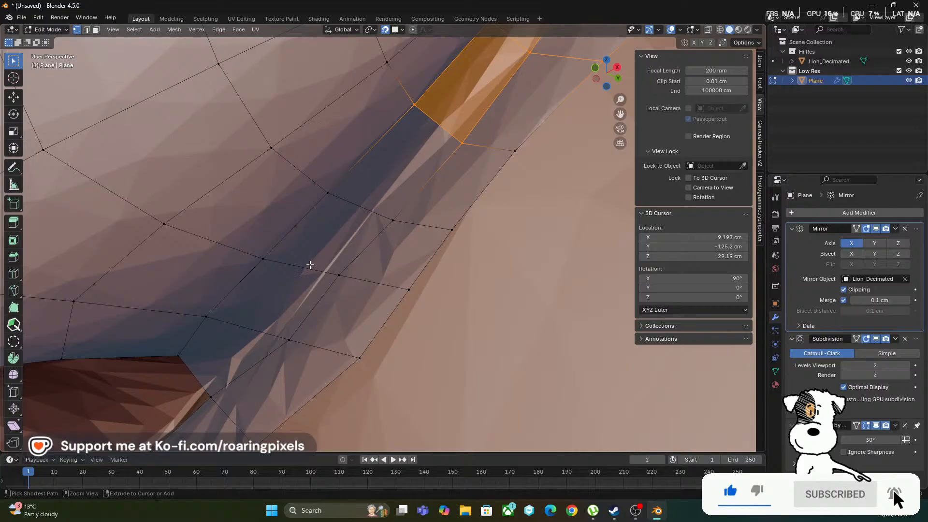
key("ctrl+r")
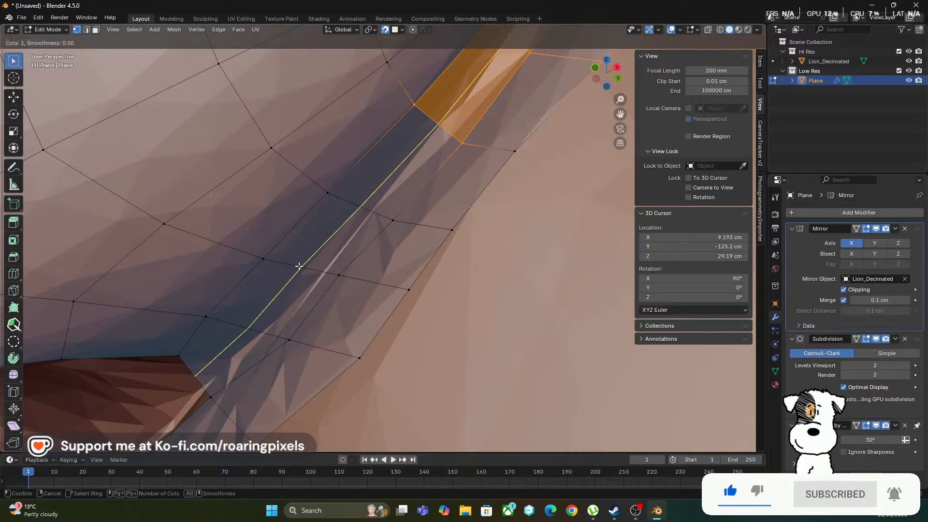
left_click(302, 266)
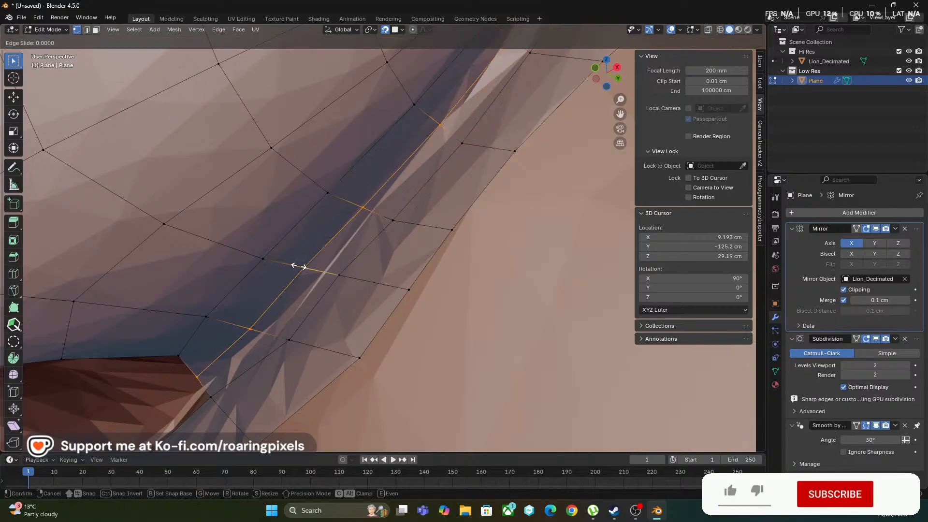
left_click(297, 238)
Use the PolyQuilt brush to smooth the vertices along the new crease loop from its rear end to the nostril corner
scroll(354, 240, "down", 4)
middle_click_drag(381, 217, 402, 181)
scroll(246, 265, "up", 5)
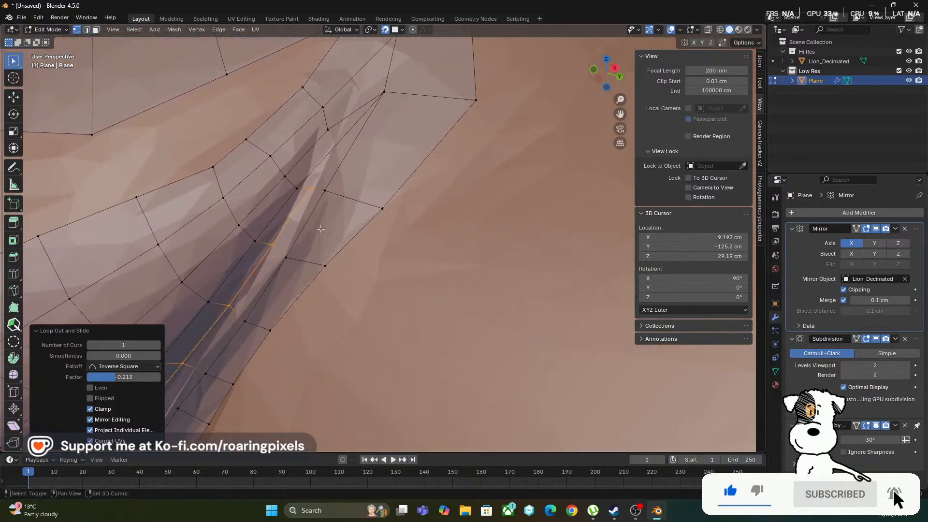
scroll(269, 213, "down", 2)
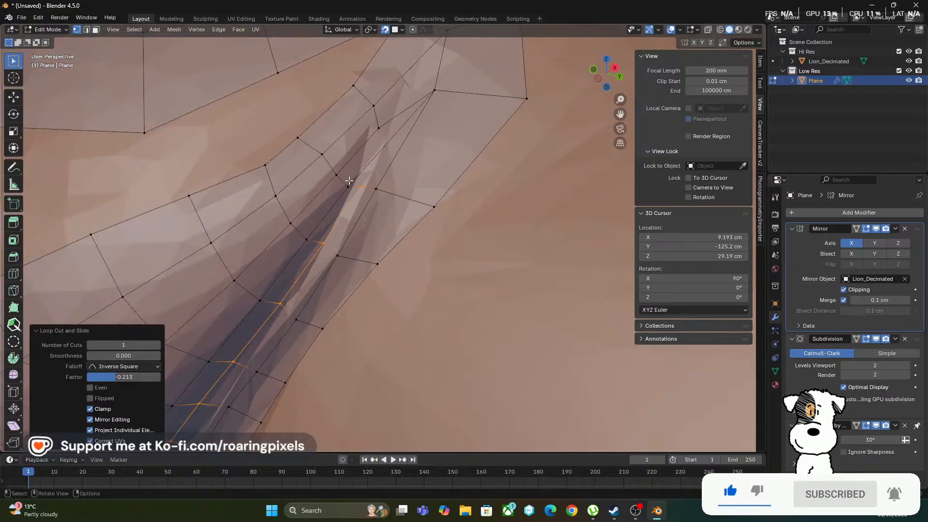
left_click(13, 324)
left_click_drag(343, 199, 347, 201, "shift")
middle_click_drag(329, 222, 372, 180, "shift")
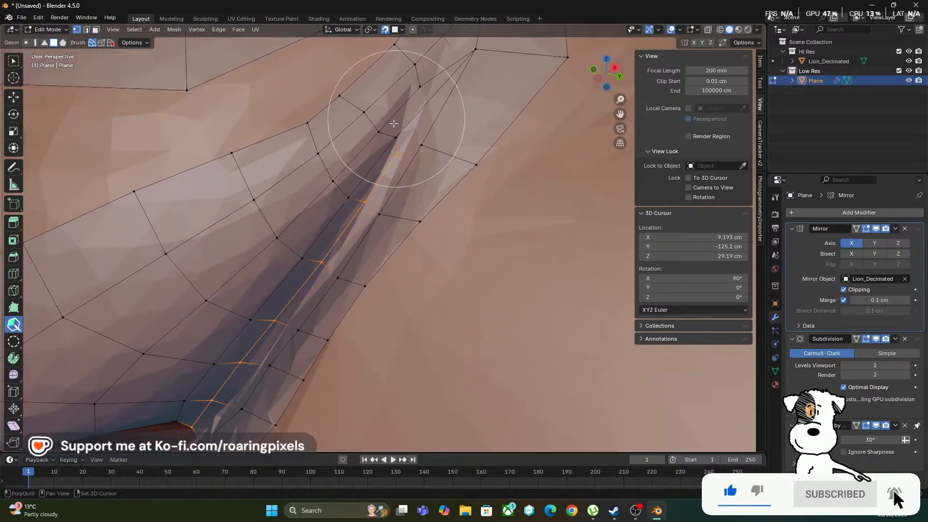
mouse_move(394, 122)
left_mouse_down("shift")
mouse_move(430, 104)
mouse_move(379, 138)
mouse_move(257, 265)
mouse_move(233, 310)
mouse_move(293, 288)
mouse_move(222, 389)
mouse_move(170, 396)
mouse_move(185, 395)
left_mouse_up("shift")
Build three quads up the front inner wall of the nostril from its narrow lower end, adjusting the free corner
scroll(264, 305, "down", 2)
middle_click_drag(264, 303, 291, 272)
scroll(291, 272, "down", 3)
mouse_move(384, 259)
middle_mouse_down()
mouse_move(353, 283)
mouse_move(451, 238)
mouse_move(404, 249)
mouse_move(413, 263)
mouse_move(406, 269)
mouse_move(411, 210)
mouse_move(362, 261)
middle_mouse_up()
scroll(404, 249, "up", 3)
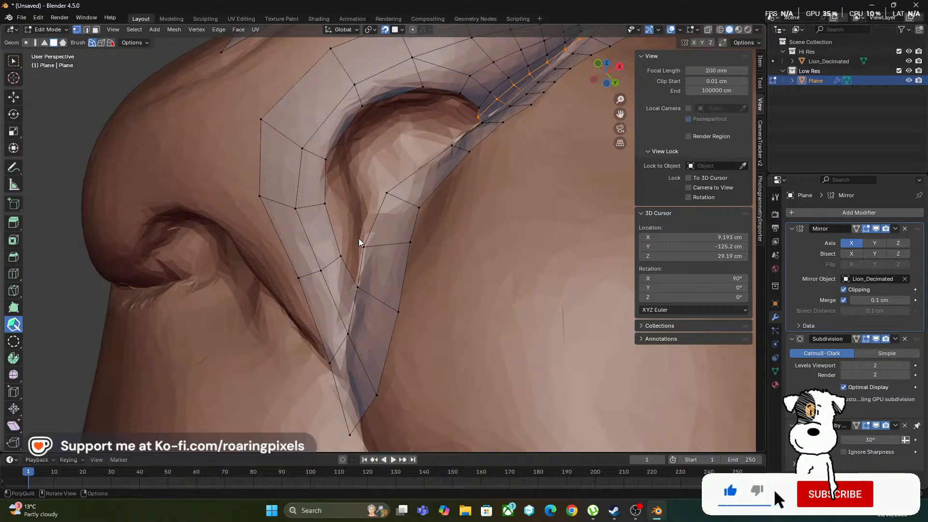
mouse_move(362, 261)
left_mouse_down()
mouse_move(344, 238)
mouse_move(352, 226)
left_mouse_up()
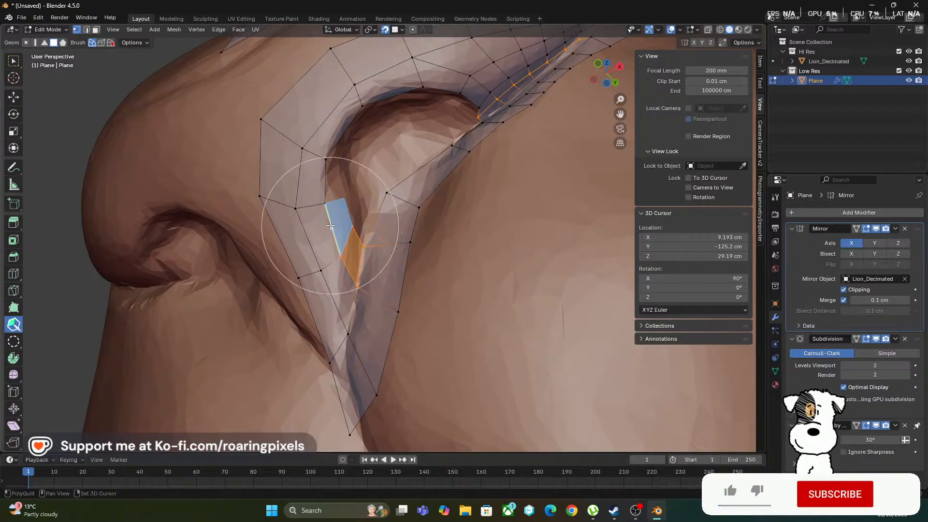
left_click(330, 228, "shift")
left_click_drag(344, 198, 352, 202)
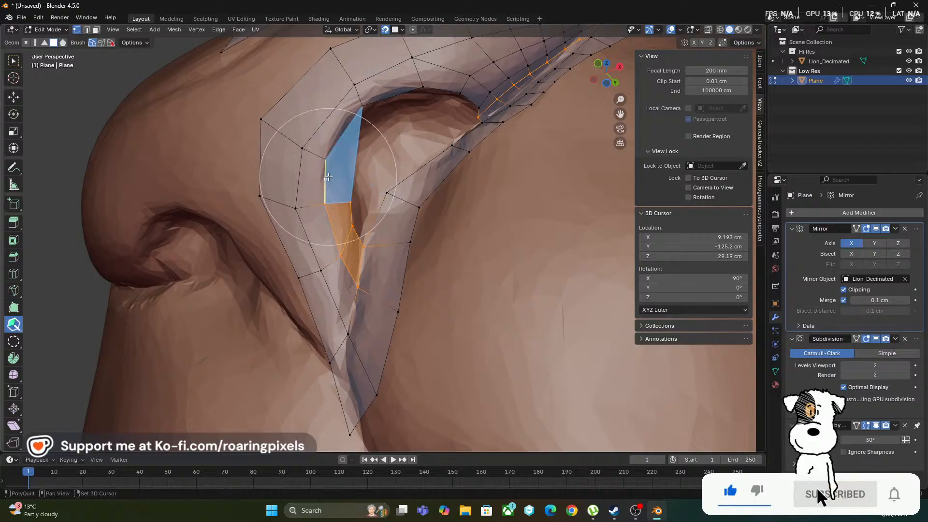
left_click(340, 202, "shift")
Lower the free corner vertex at the upper end of the inner-wall strip and smooth the strip's inner edge
scroll(415, 280, "up", 5)
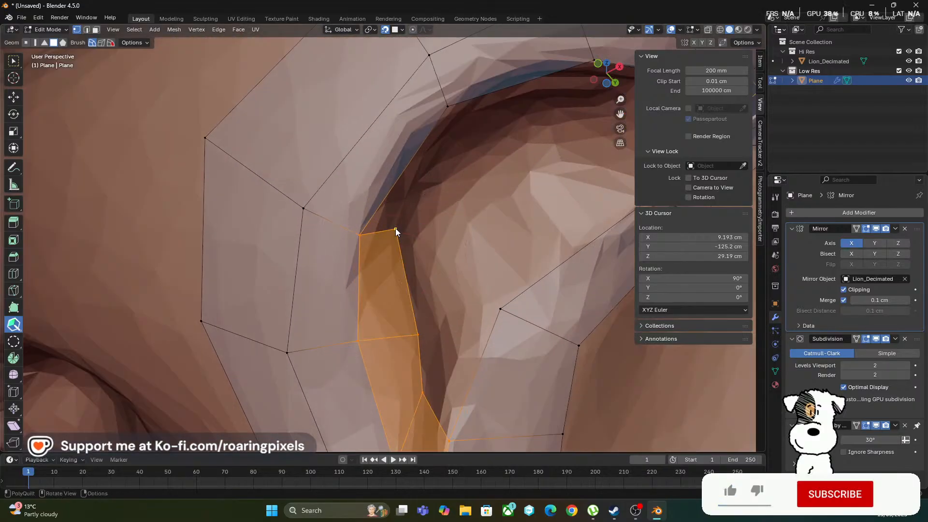
left_click_drag(395, 228, 395, 252)
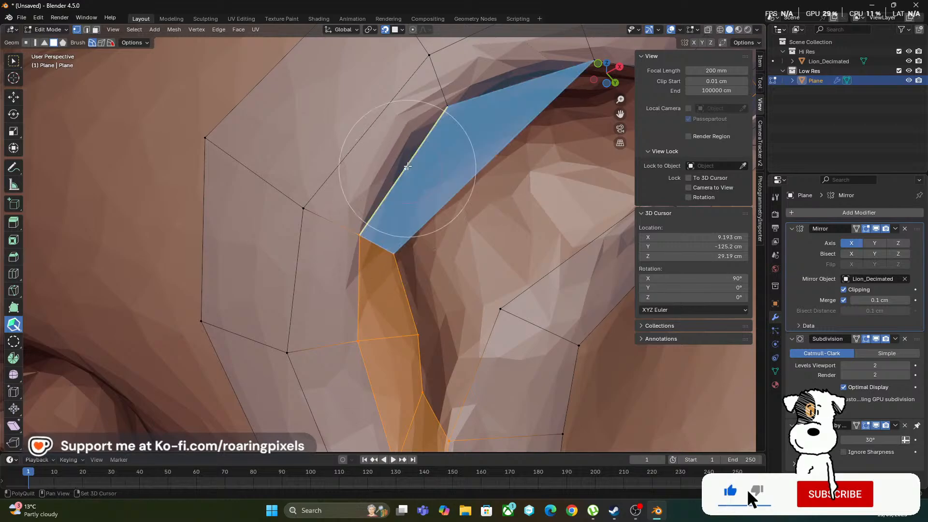
middle_click_drag(410, 167, 436, 220)
middle_click_drag(460, 213, 505, 402, "shift")
middle_click_drag(401, 306, 413, 333, "shift")
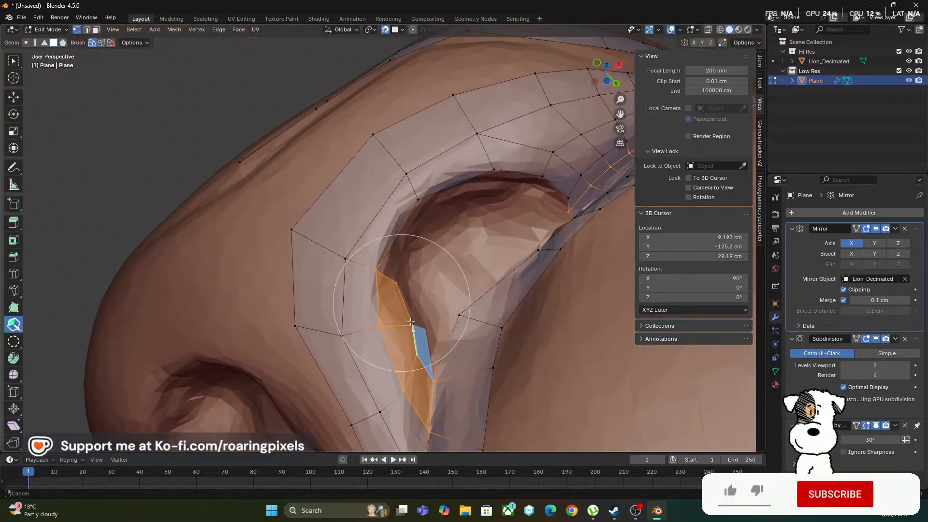
scroll(400, 289, "up", 2)
left_click_drag(422, 358, 413, 356)
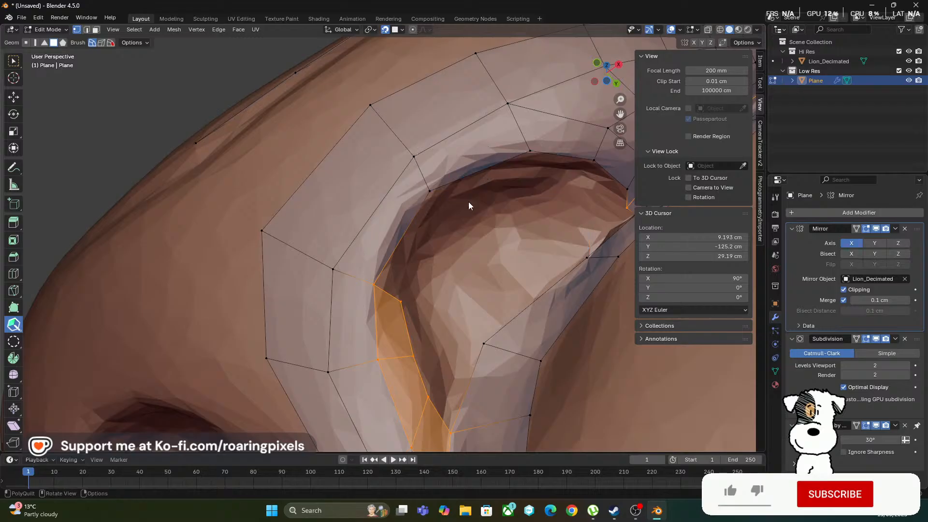
Continue the inner-wall strip with four quads around the nostril's upper rim to the rear corner
left_click_drag(390, 294, 440, 199)
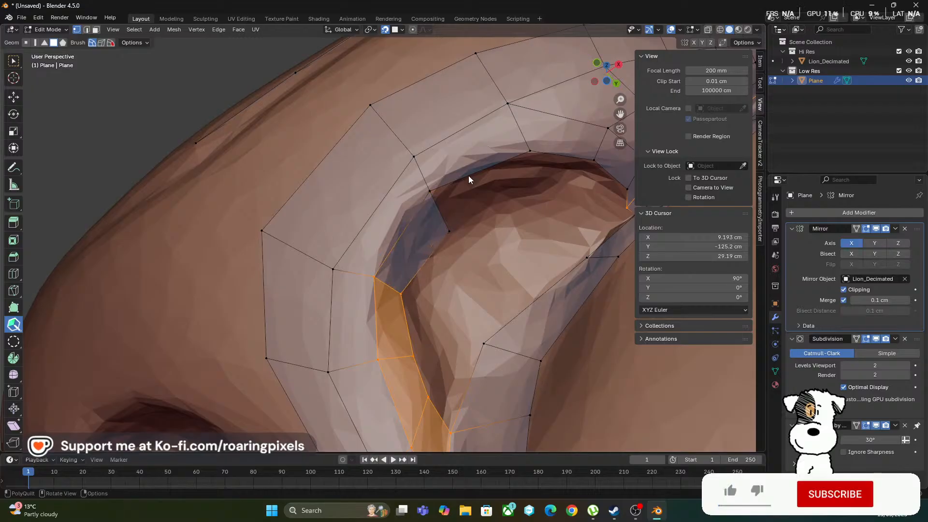
key("shift")
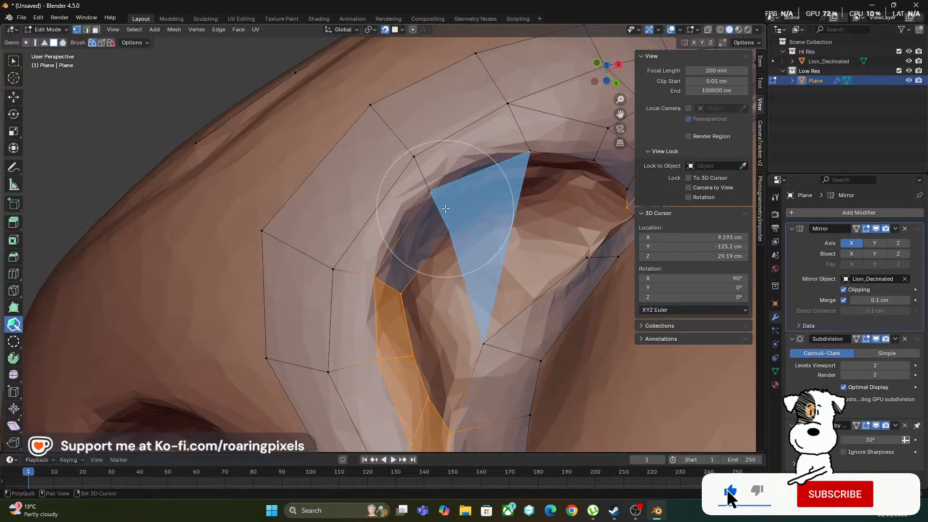
left_click_drag(437, 208, 535, 181)
mouse_move(518, 220)
middle_mouse_down()
mouse_move(494, 255)
mouse_move(495, 245)
middle_mouse_up()
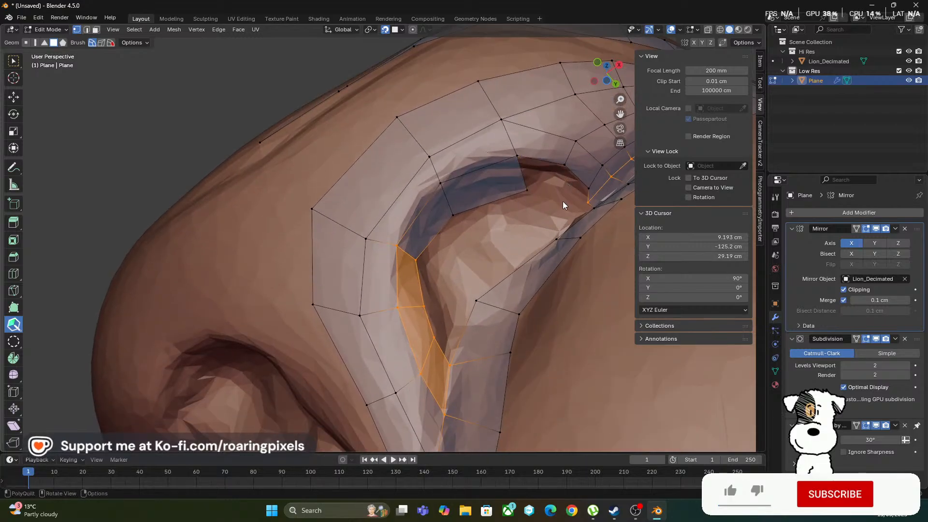
mouse_move(526, 178)
left_mouse_down()
mouse_move(570, 186)
mouse_move(566, 196)
mouse_move(550, 176)
left_mouse_up()
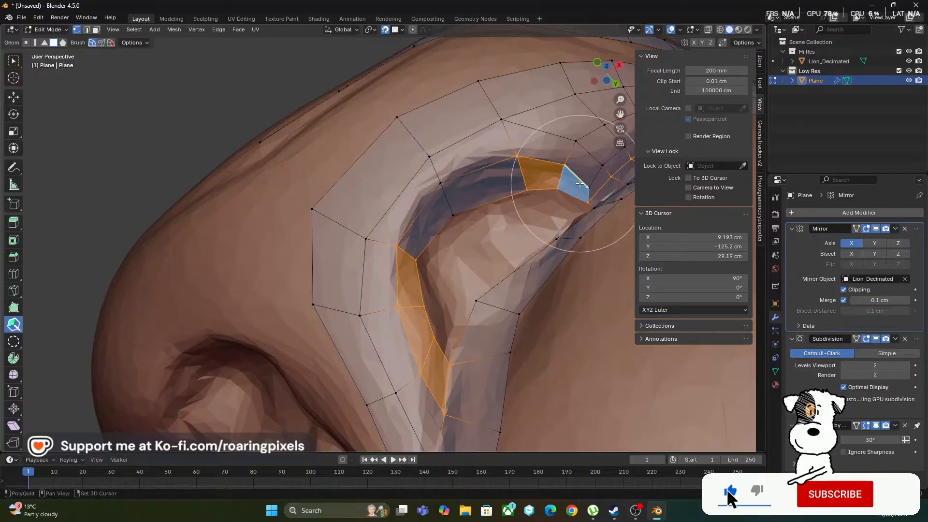
middle_click_drag(554, 223, 555, 247)
Add three quads along the nostril's rear inner rim, joining the lower strip to the upper rim strip
mouse_move(506, 297)
middle_mouse_down()
mouse_move(513, 301)
mouse_move(463, 129)
mouse_move(474, 160)
mouse_move(462, 236)
mouse_move(476, 221)
mouse_move(396, 281)
mouse_move(474, 283)
mouse_move(570, 254)
mouse_move(572, 261)
mouse_move(435, 247)
mouse_move(318, 277)
mouse_move(372, 230)
mouse_move(567, 128)
middle_mouse_up()
scroll(463, 128, "up", 2)
scroll(473, 219, "down", 5)
scroll(468, 228, "down", 3)
scroll(314, 278, "up", 3)
middle_click_drag(437, 223, 416, 255)
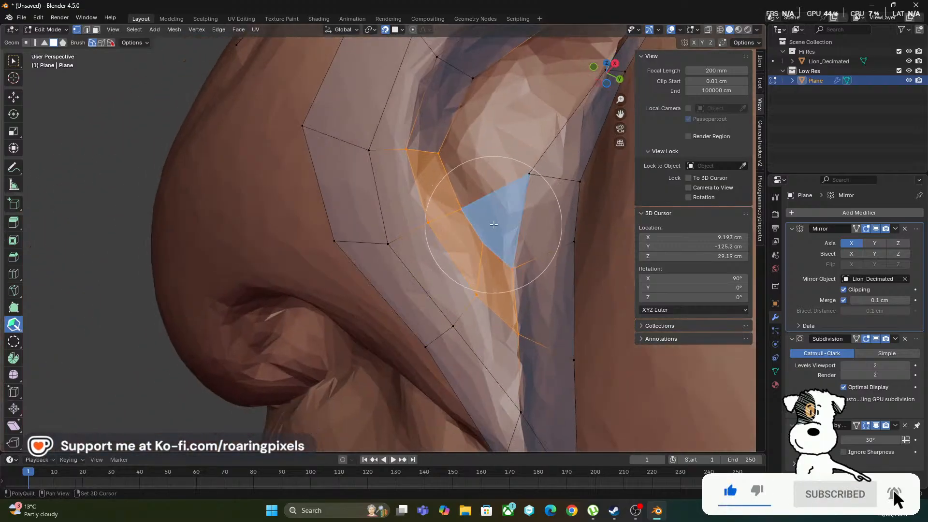
middle_click_drag(492, 224, 422, 260)
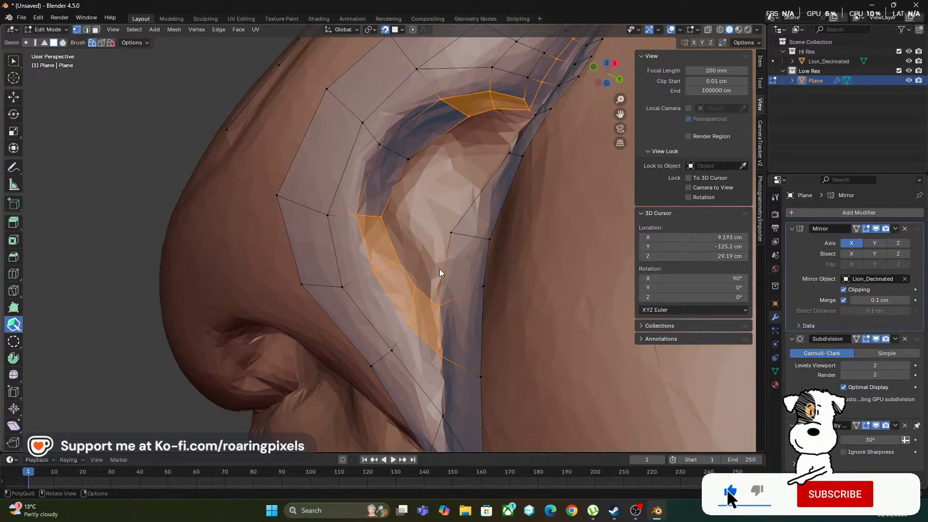
key("shift")
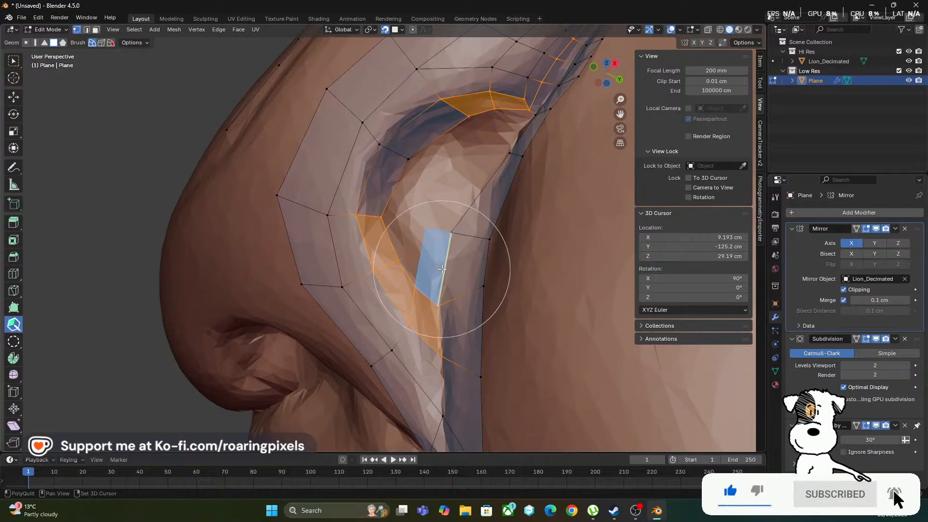
left_click(475, 205, "shift")
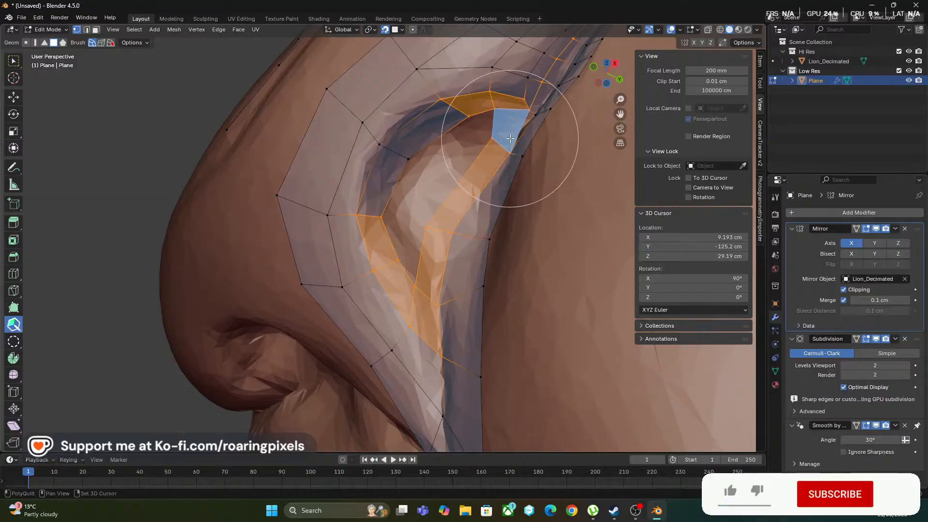
left_click(510, 139, "shift")
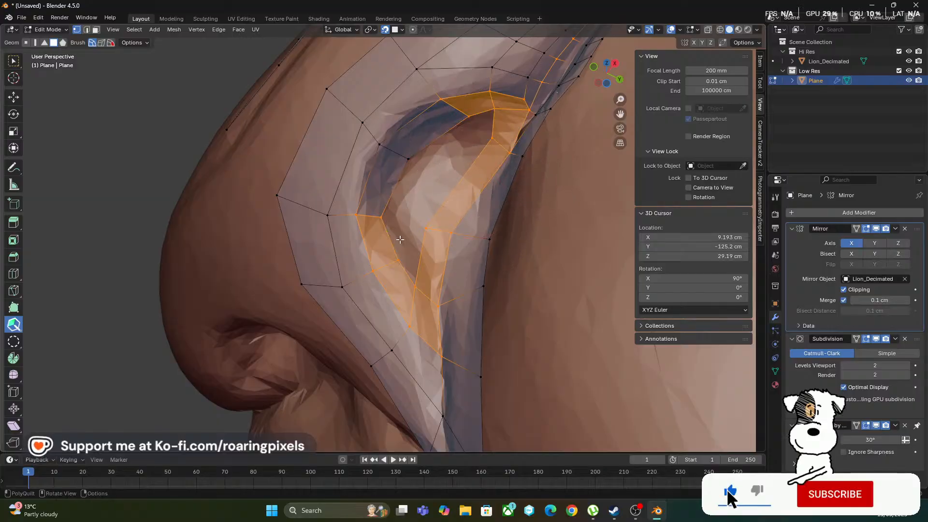
Close the nostril cavity with three quads and a corner triangle, inserting a cross edge in the rear rim strip
left_click(404, 240, "shift")
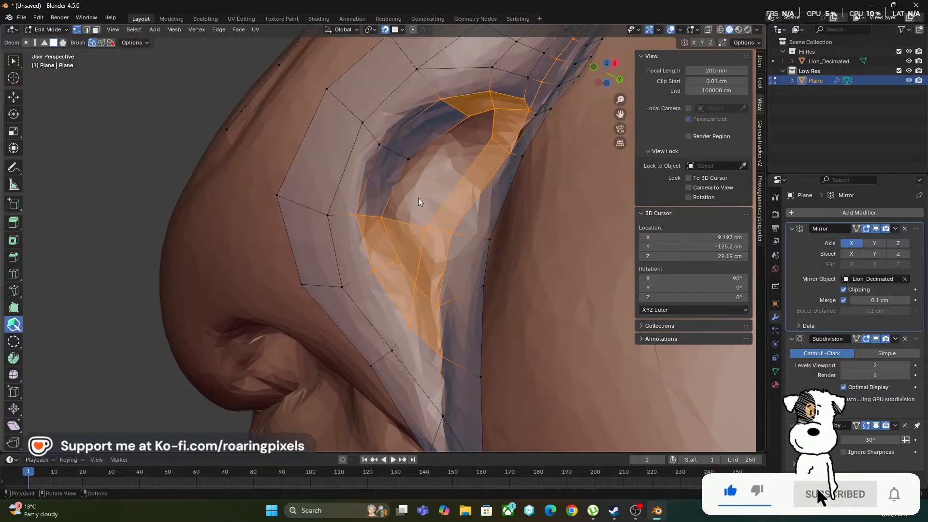
left_click(480, 196, "ctrl")
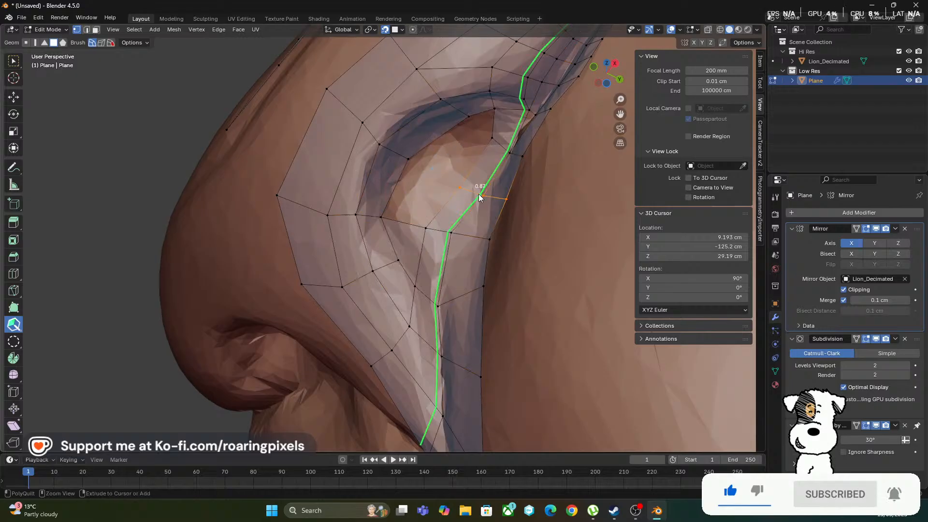
left_click(445, 194)
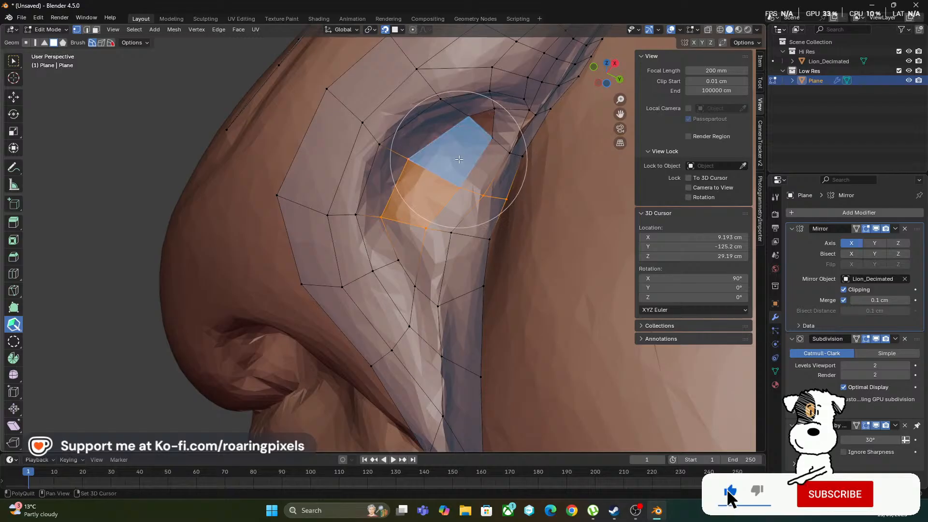
left_click(459, 160, "shift")
left_click(491, 124, "shift")
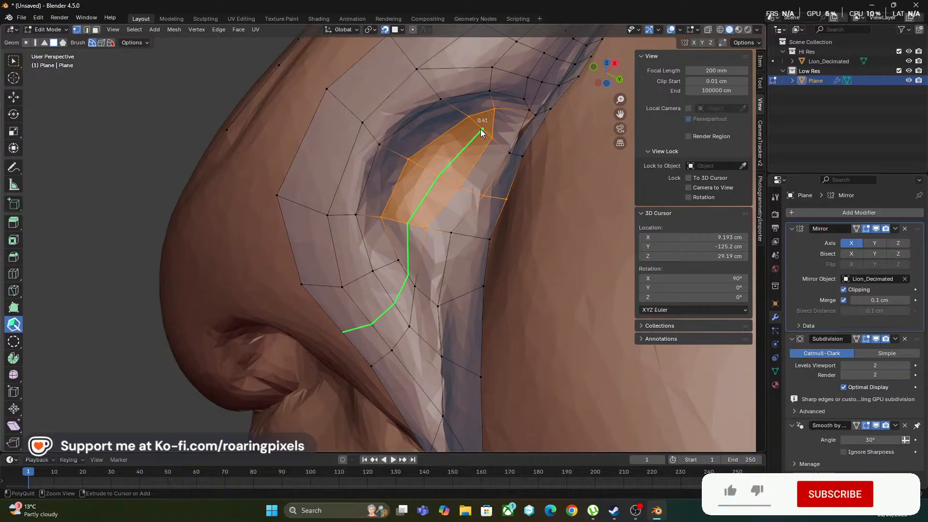
Insert an edge loop lengthwise through the cavity-filling faces at 0.41 and smooth the vertices inside the nostril
left_click(481, 133)
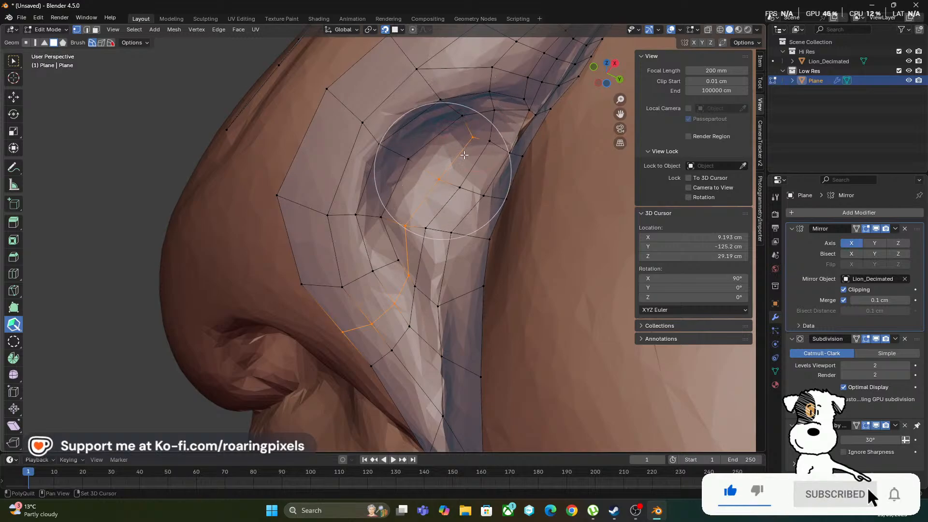
left_click(520, 136, "shift")
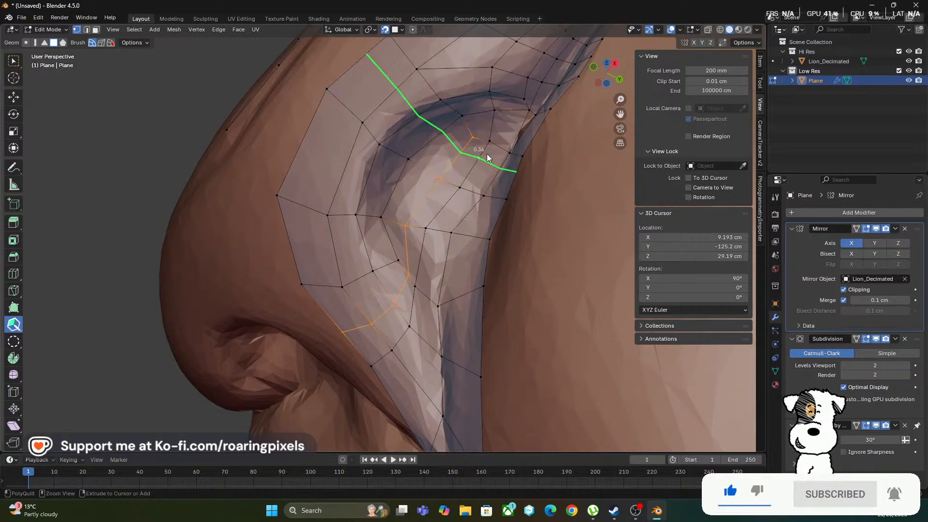
mouse_move(483, 143)
left_mouse_down("shift")
mouse_move(455, 160)
mouse_move(433, 204)
left_mouse_up("shift")
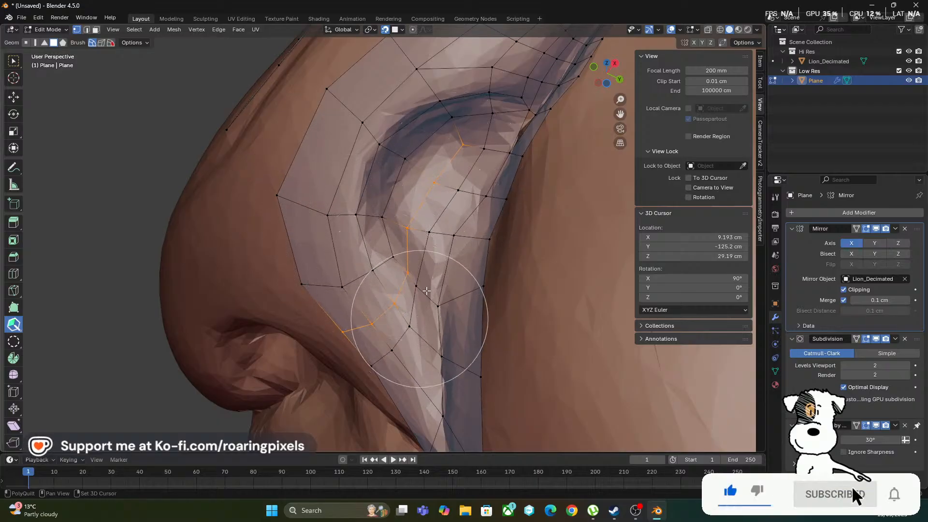
mouse_move(405, 284)
left_mouse_down("shift")
mouse_move(440, 280)
mouse_move(414, 283)
mouse_move(445, 207)
mouse_move(451, 149)
mouse_move(490, 124)
left_mouse_up("shift")
scroll(432, 208, "down", 5)
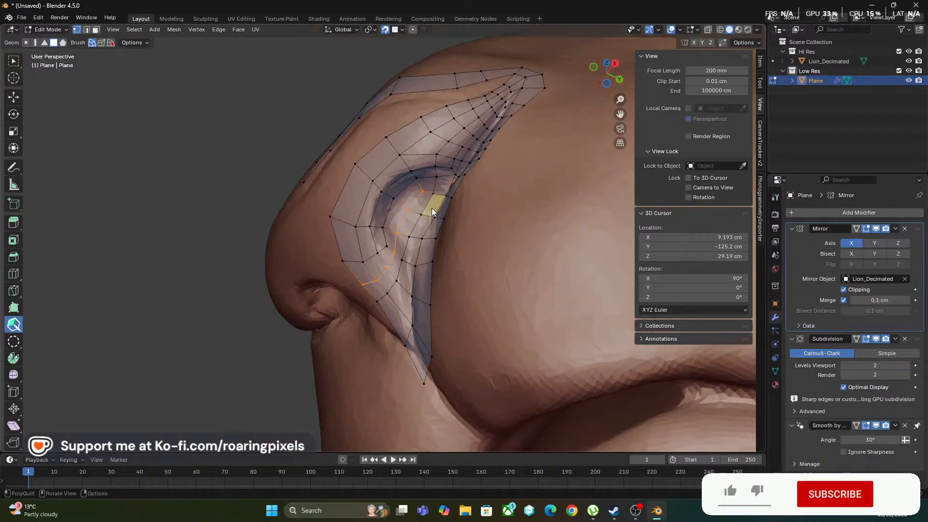
middle_click_drag(431, 208, 462, 263)
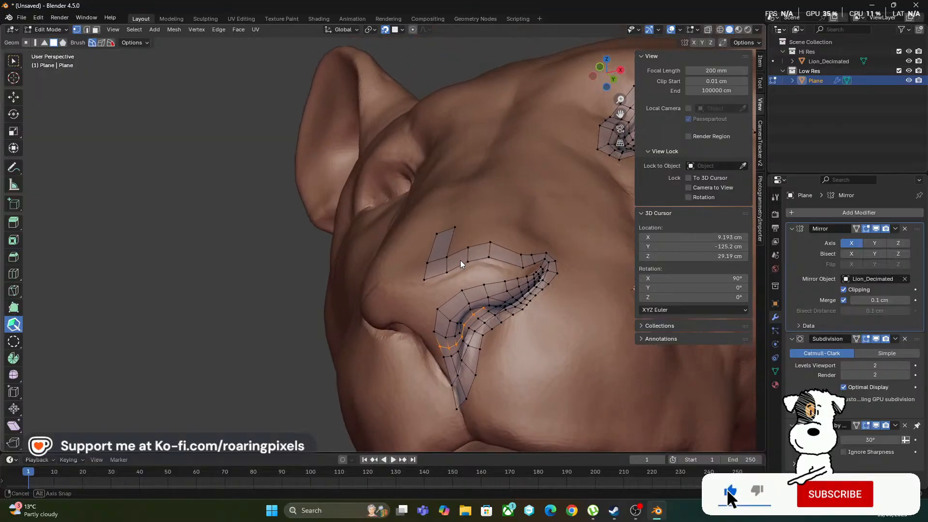
Fill a quad at the nose's centre line between the upper strip and the nostril rim, and pull its upper outer corner toward the centre
scroll(465, 271, "up", 4)
mouse_move(471, 296)
middle_mouse_down()
mouse_move(462, 281)
mouse_move(379, 239)
middle_mouse_up()
middle_click_drag(378, 240, 421, 256)
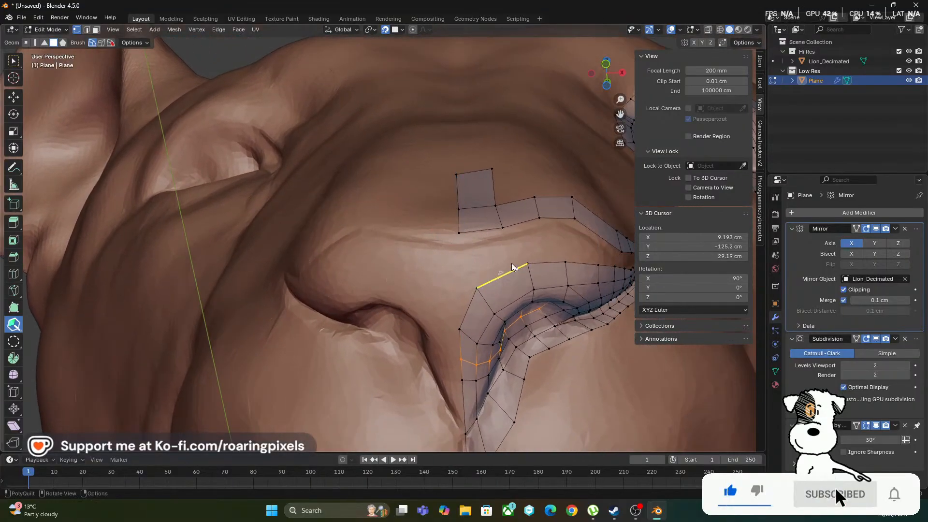
mouse_move(505, 263)
middle_mouse_down()
mouse_move(465, 281)
mouse_move(473, 305)
mouse_move(379, 290)
mouse_move(383, 315)
mouse_move(462, 269)
middle_mouse_up()
middle_click_drag(383, 284, 398, 244)
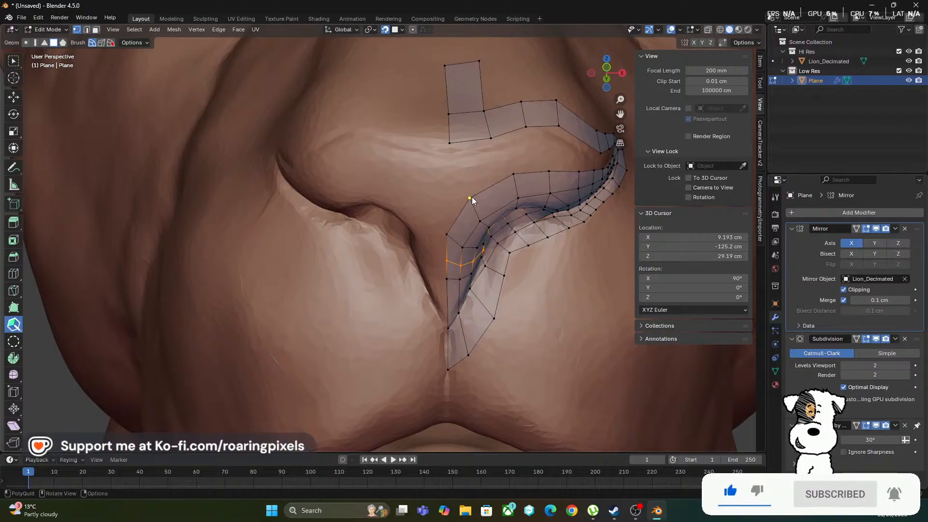
left_click_drag(471, 199, 453, 212)
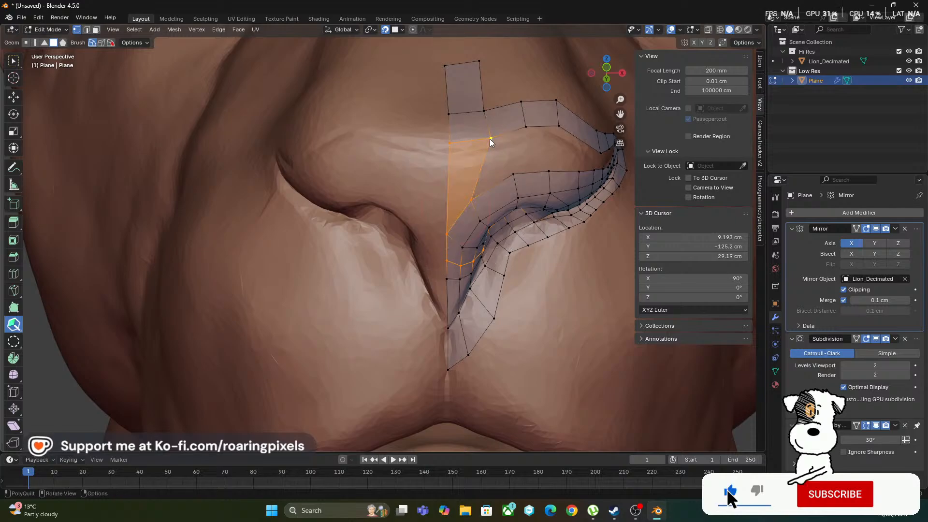
left_click_drag(473, 142, 500, 175)
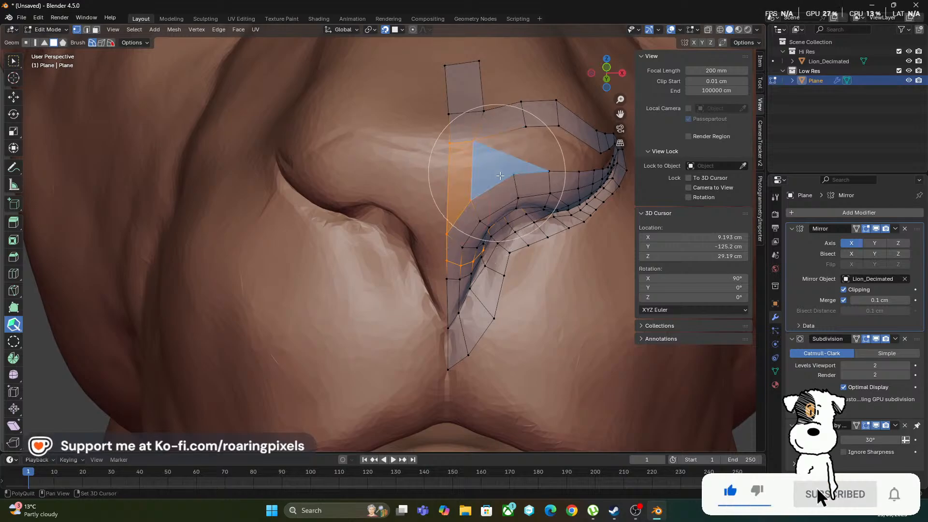
Fill two more quads outward from the centre quad between the upper strip and the nostril rim
left_click(500, 175, "shift")
key("ctrl+z")
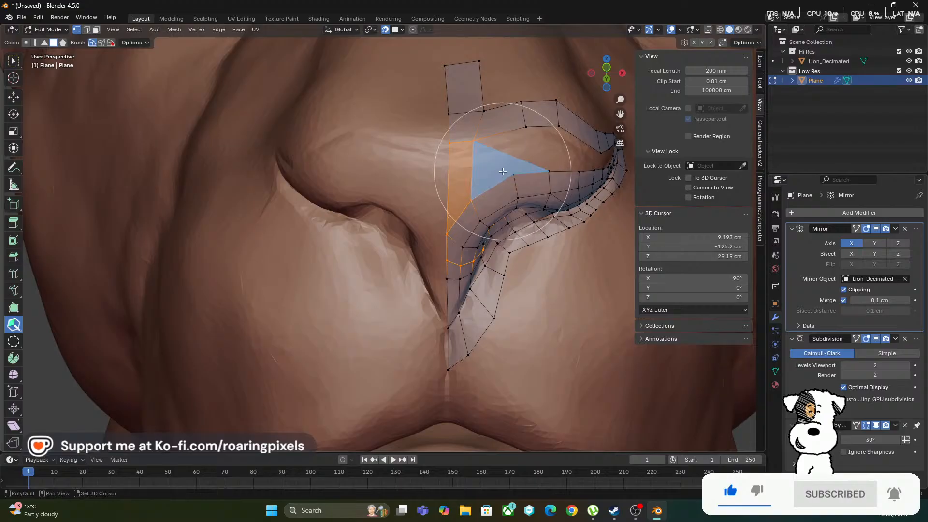
left_click(495, 160, "shift")
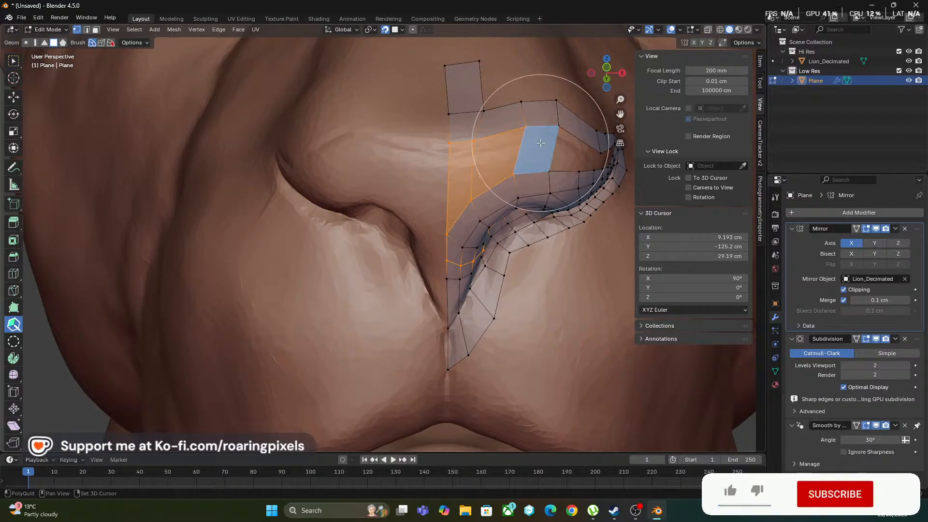
left_click(540, 143, "shift")
Insert a cross edge in the upper strip and fill the quad beneath it down to the nostril rim
mouse_move(318, 270)
middle_mouse_down()
mouse_move(370, 219)
mouse_move(346, 230)
mouse_move(411, 181)
mouse_move(450, 181)
mouse_move(433, 194)
mouse_move(396, 184)
middle_mouse_up()
left_click(408, 172, "ctrl")
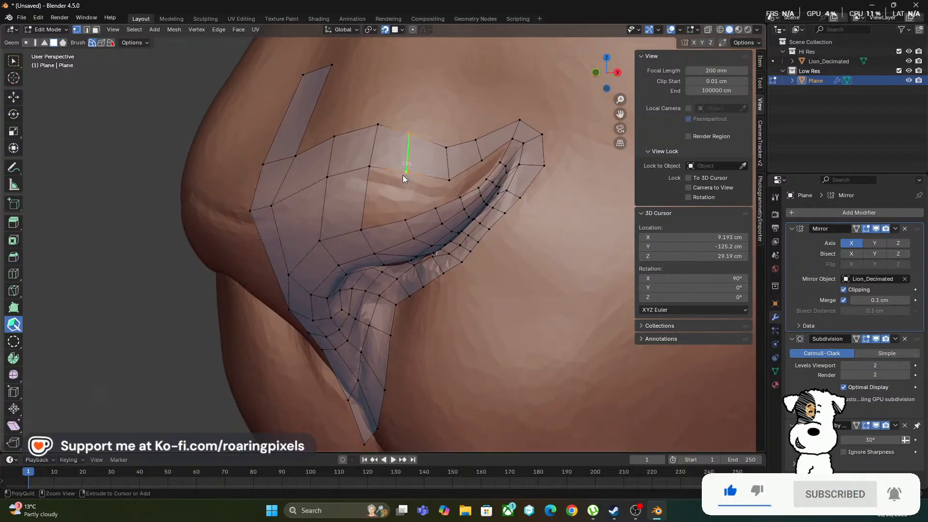
left_click(374, 194)
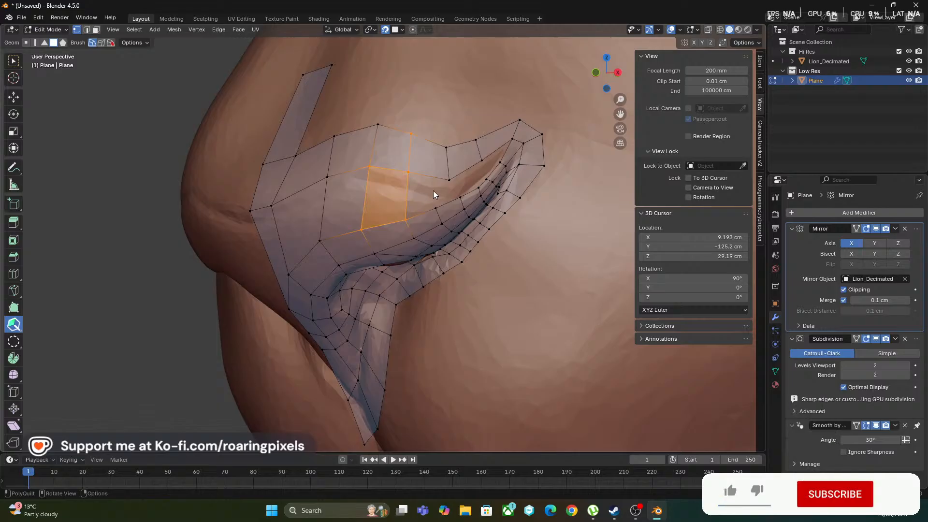
Even out the upper strip's spacing by repositioning its vertices and inserting two more cross edges toward the outer end
left_click_drag(448, 180, 437, 183)
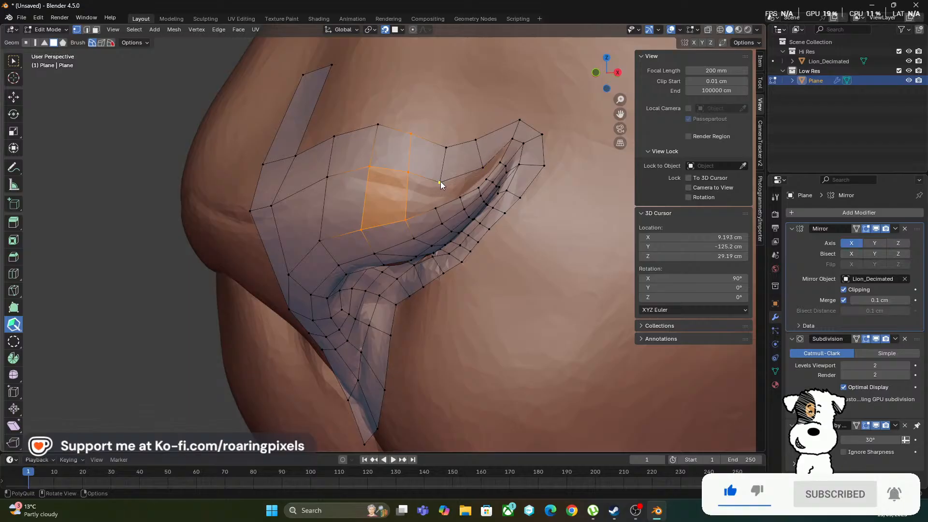
left_click_drag(470, 178, 454, 144)
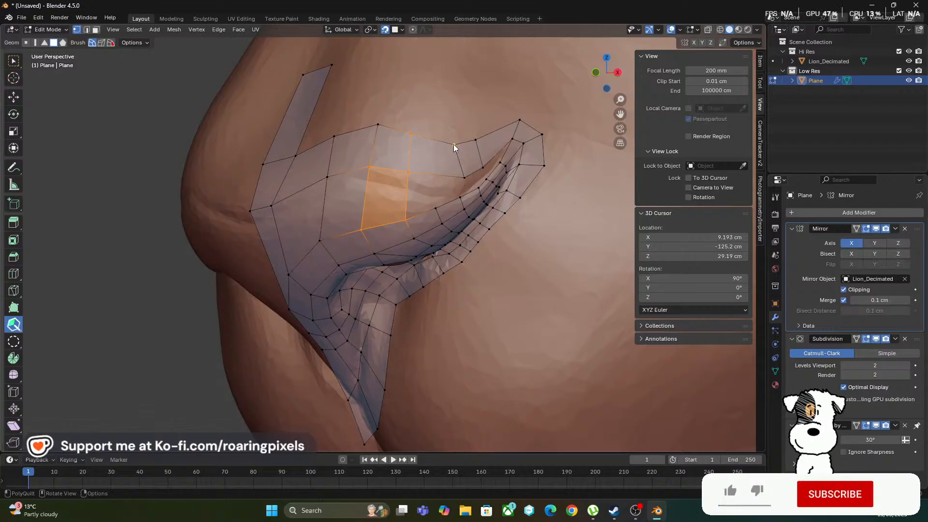
left_click(494, 133)
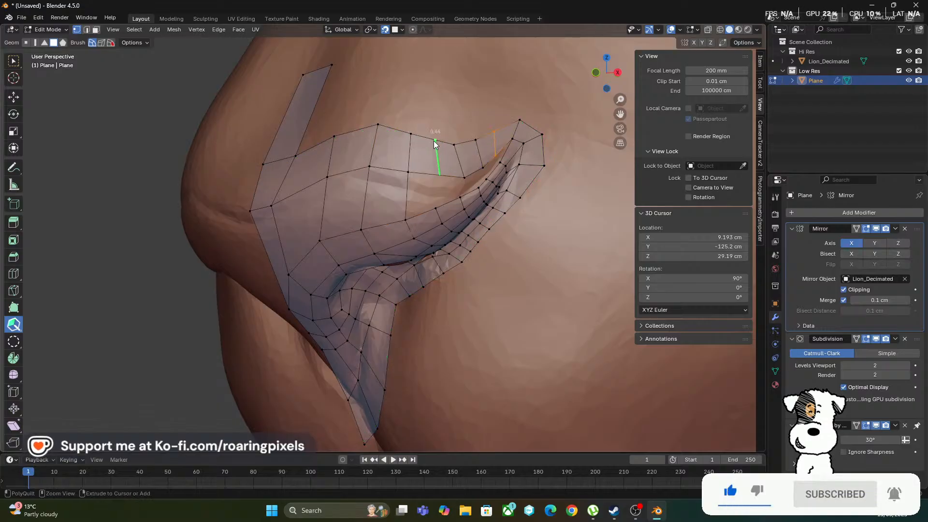
left_click(432, 140)
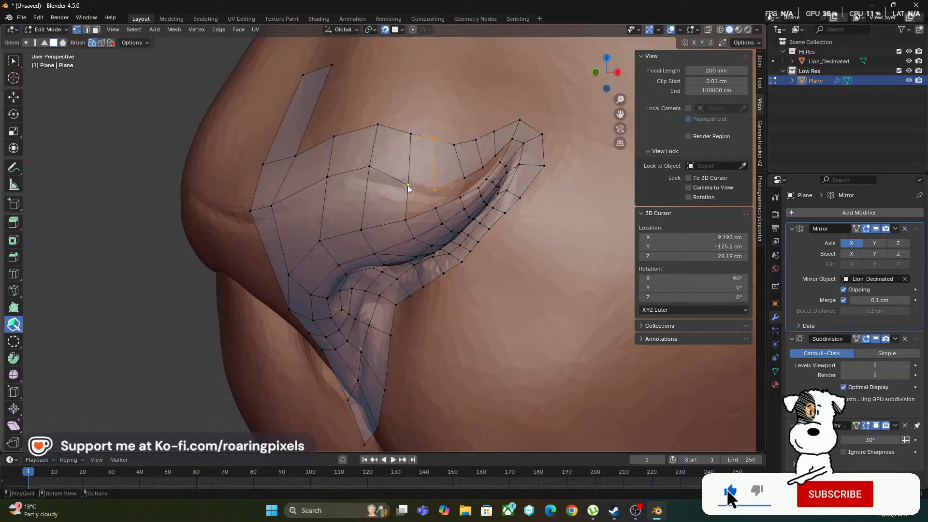
left_click_drag(369, 167, 373, 177)
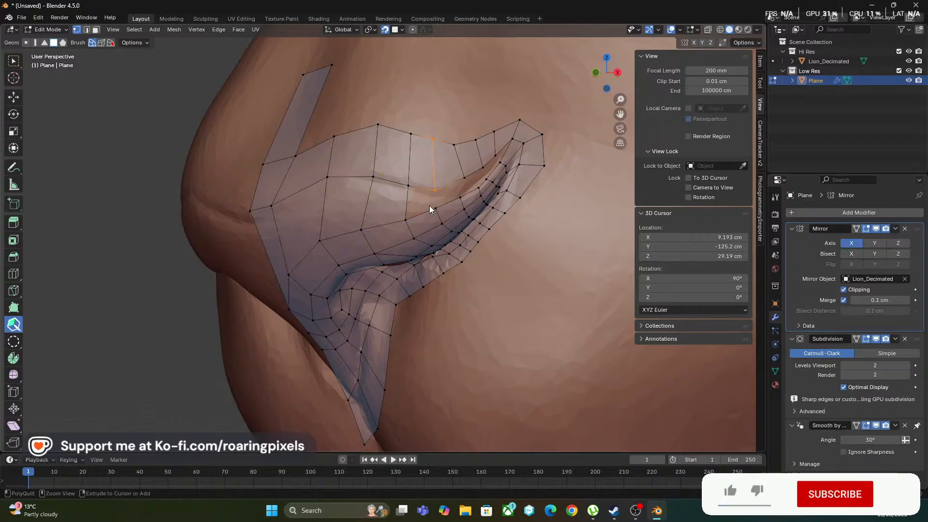
Fill three quads between the upper strip and nostril rim toward the outer corner, lowering the strip's edge vertex to narrow the gap
left_click(410, 196, "shift")
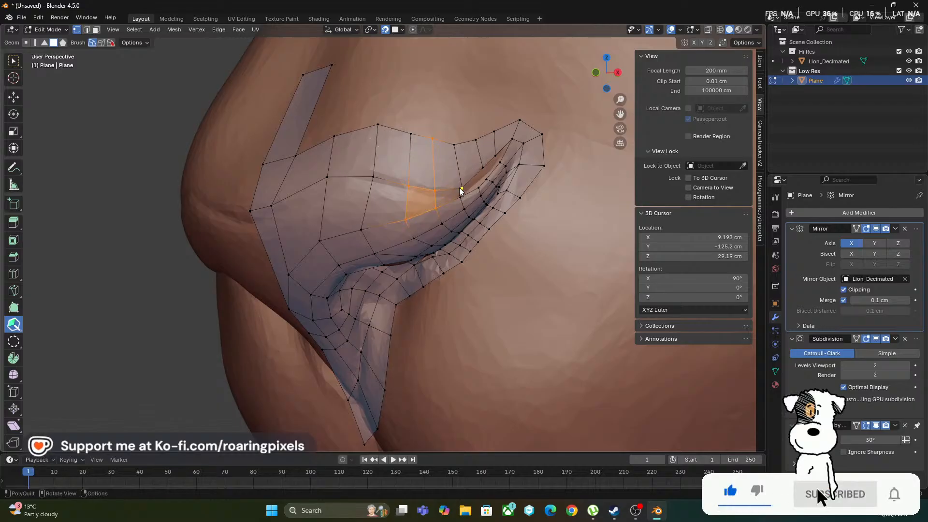
left_click(445, 194, "shift")
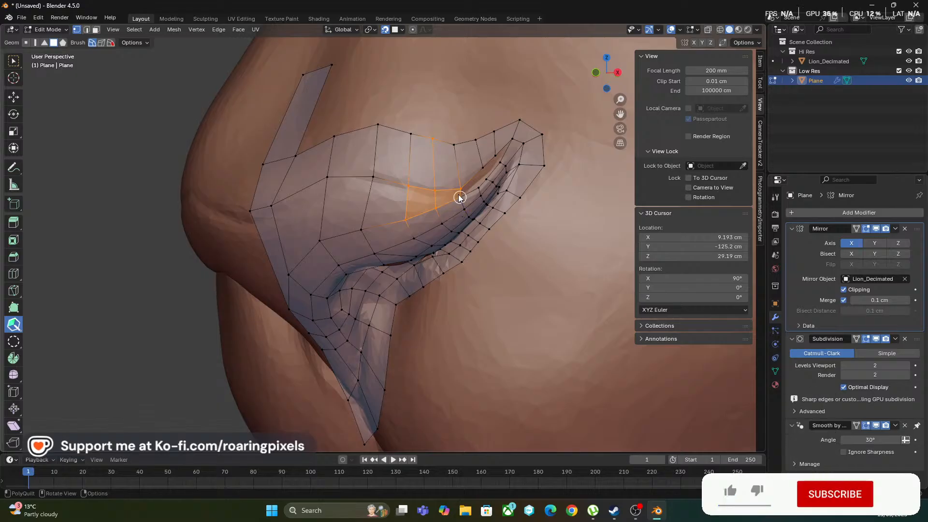
scroll(462, 203, "up", 2)
middle_click_drag(444, 215, 418, 221)
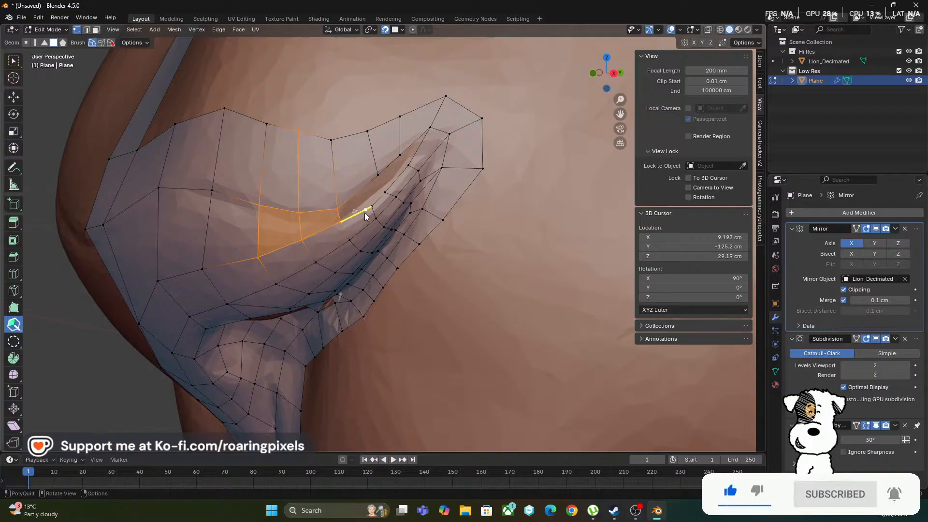
middle_click_drag(355, 225, 338, 213)
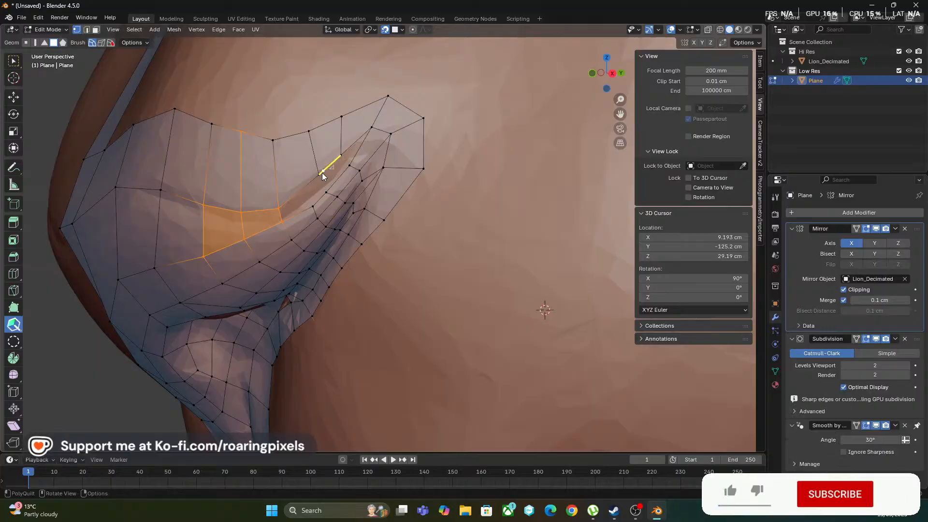
left_click_drag(320, 173, 301, 189)
left_click(300, 202, "shift")
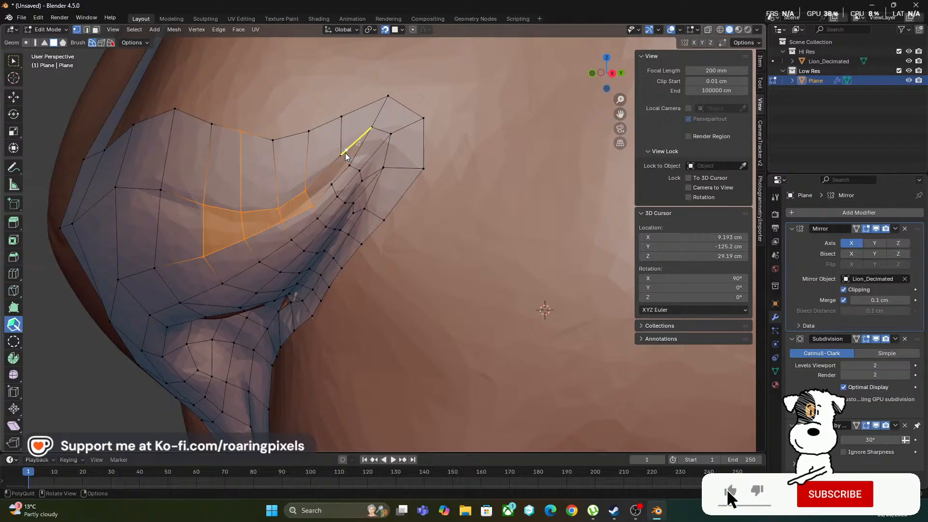
Reposition the strip's lower vertex near the nostril's outer corner and fill the remaining gap up to that corner
left_click_drag(342, 153, 346, 164)
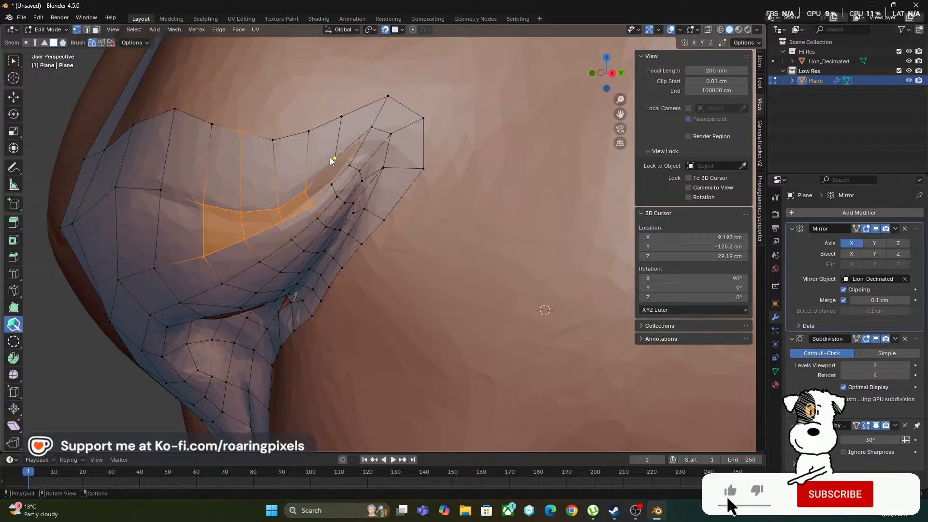
key("shift")
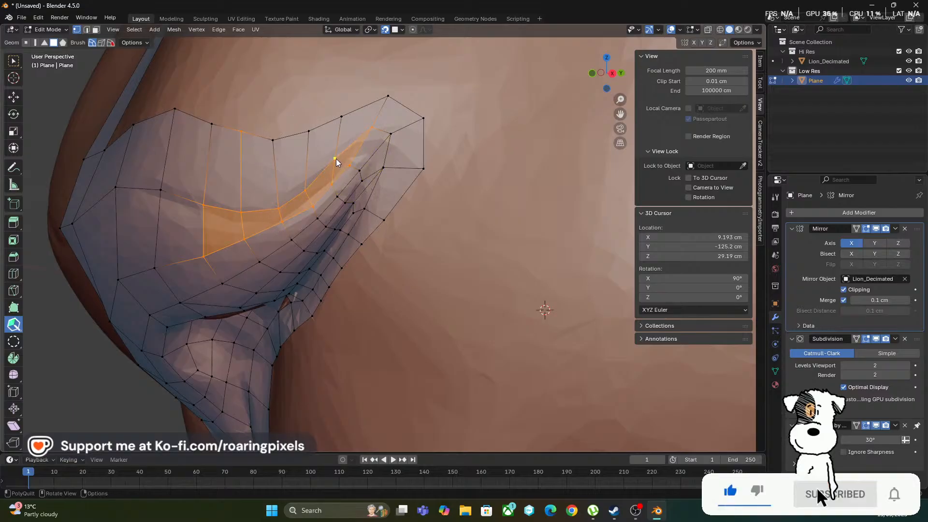
middle_click_drag(293, 201, 308, 227)
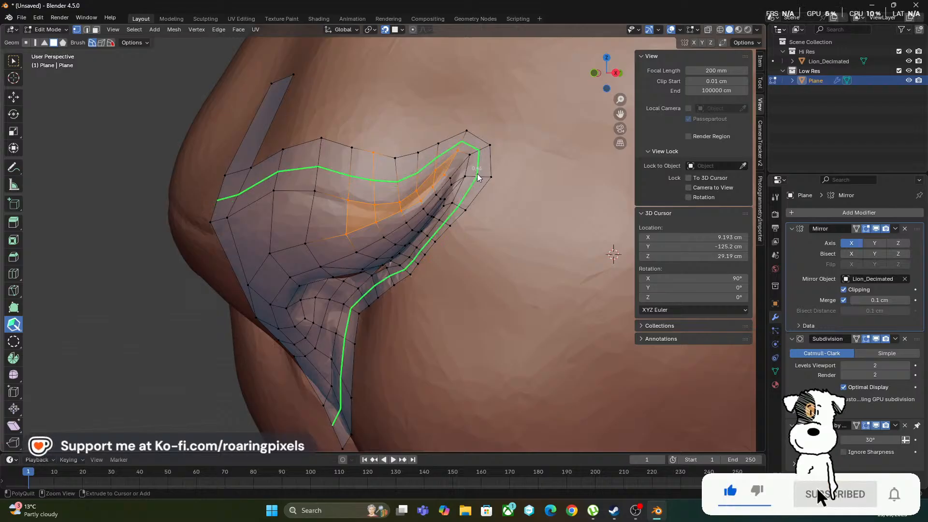
Move the vertices on and beside the nose's centre line down onto the crease, and shift the strip vertex above them inward
scroll(396, 256, "down", 2)
middle_click_drag(387, 275, 439, 249)
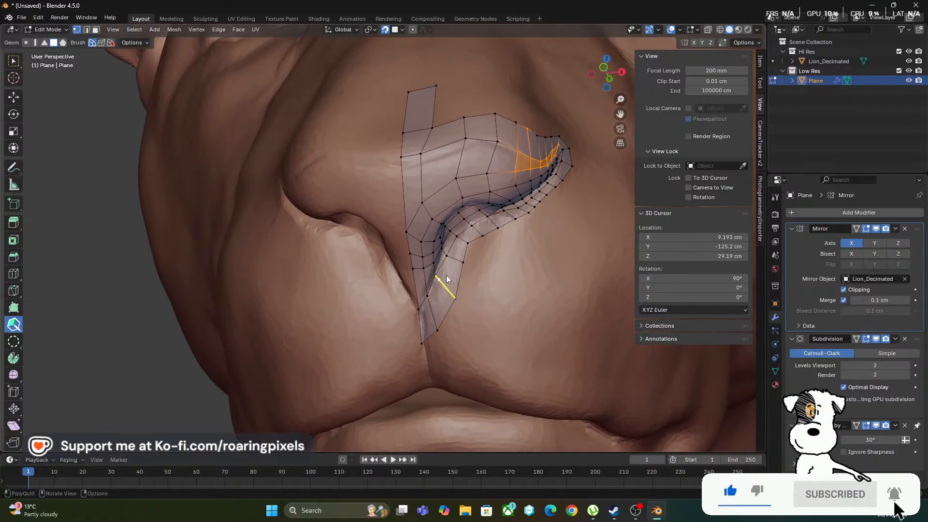
mouse_move(426, 261)
middle_mouse_down()
mouse_move(454, 275)
mouse_move(445, 292)
mouse_move(420, 273)
middle_mouse_up()
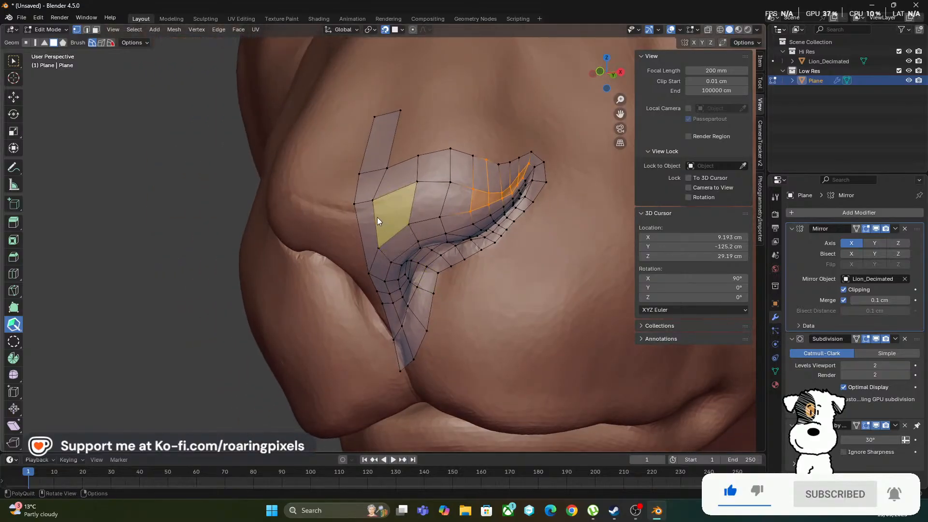
middle_click_drag(300, 277, 333, 261)
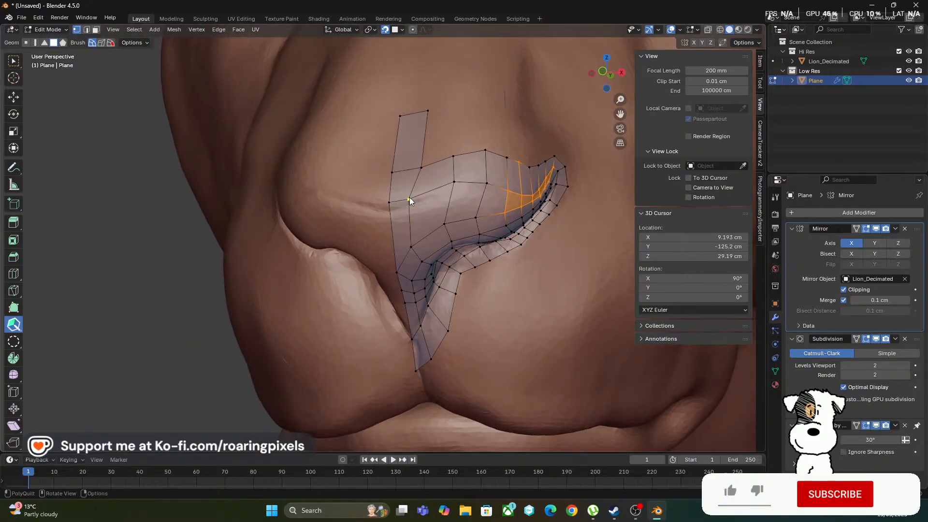
left_click_drag(418, 200, 394, 214)
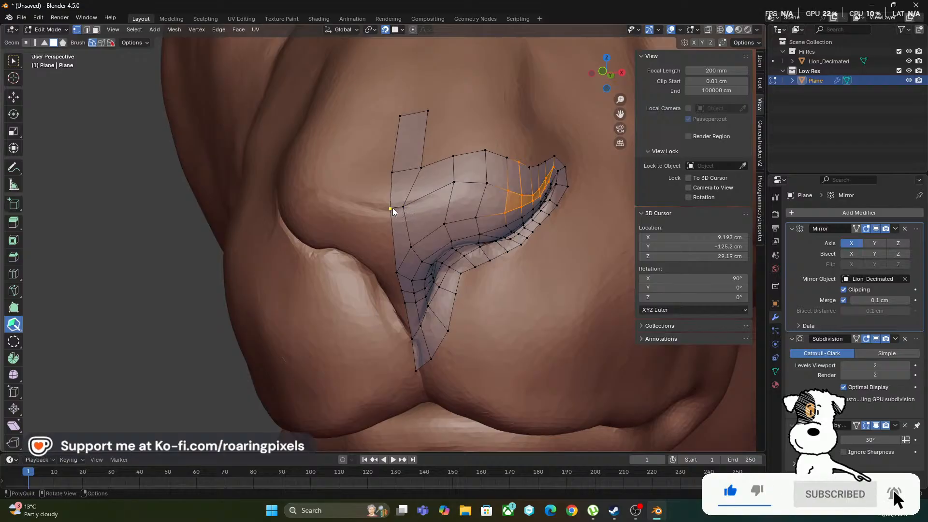
left_click_drag(425, 165, 415, 172)
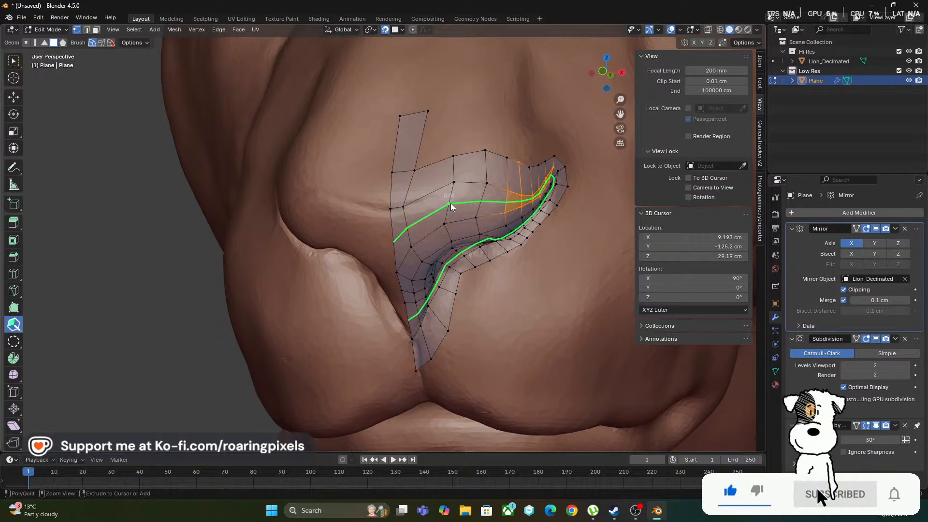
Hide the Hi Res collection in Object Mode, examine the smoothed nose mesh around its centre line, and return to Edit Mode
middle_click_drag(464, 265, 438, 256)
key("Tab")
key("2")
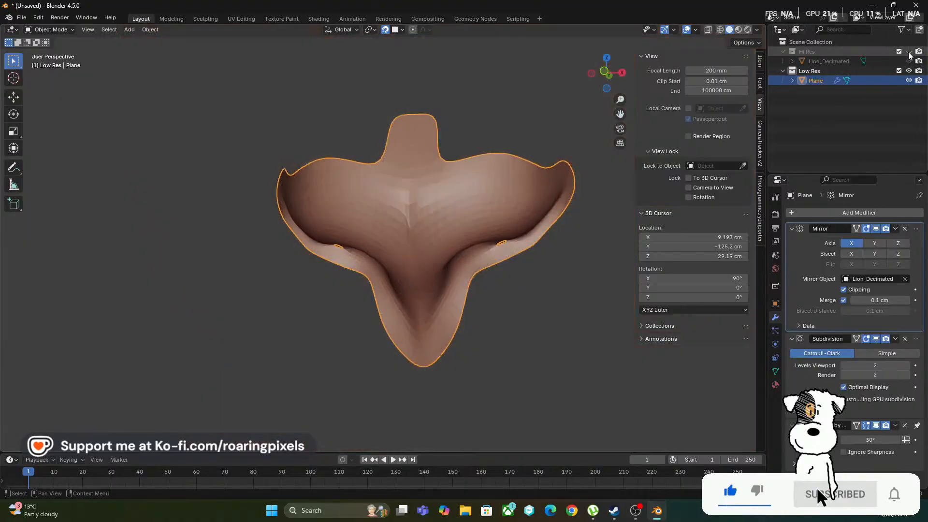
middle_click_drag(425, 290, 462, 307)
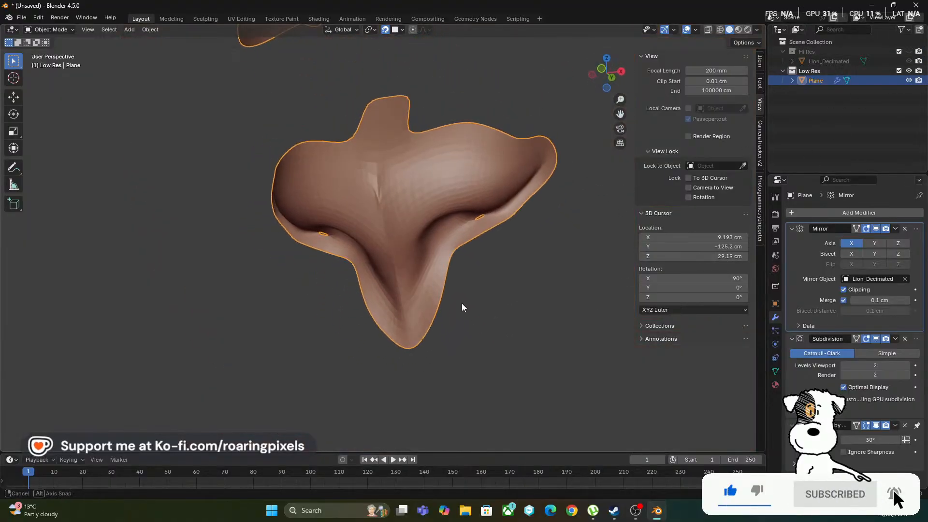
scroll(388, 222, "up", 3)
key("Tab")
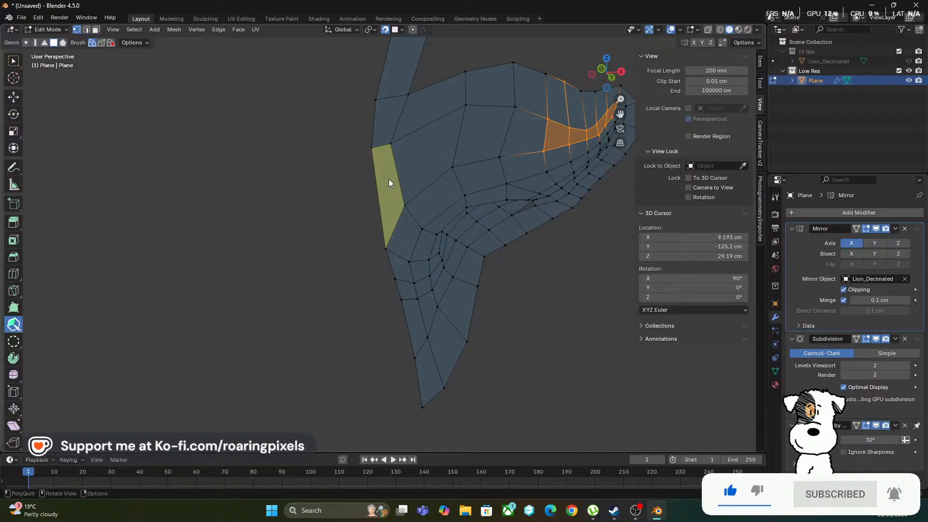
middle_click_drag(388, 179, 405, 187)
left_click(421, 183)
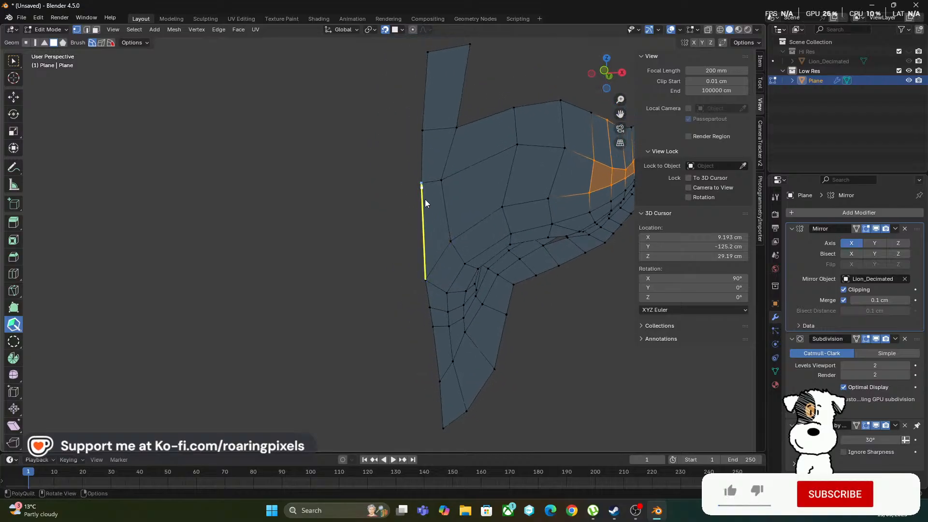
left_click(384, 214)
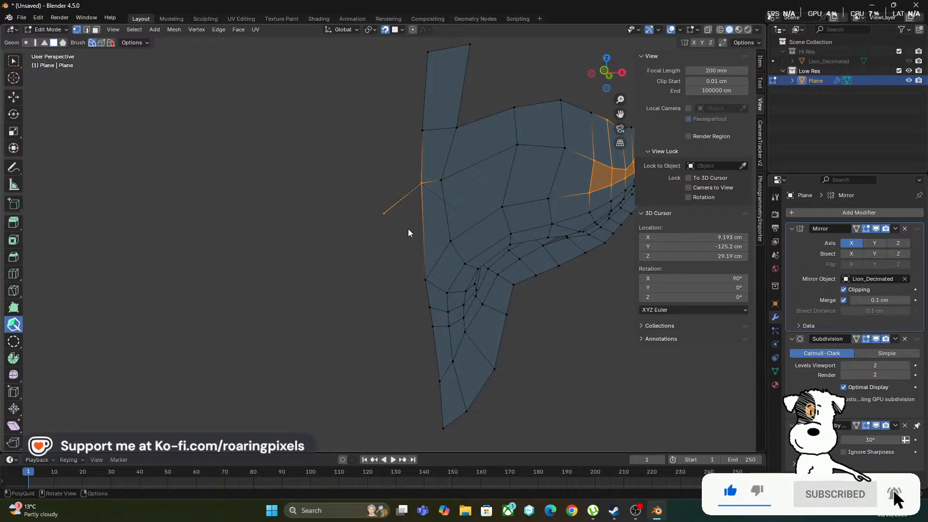
key("ctrl+z")
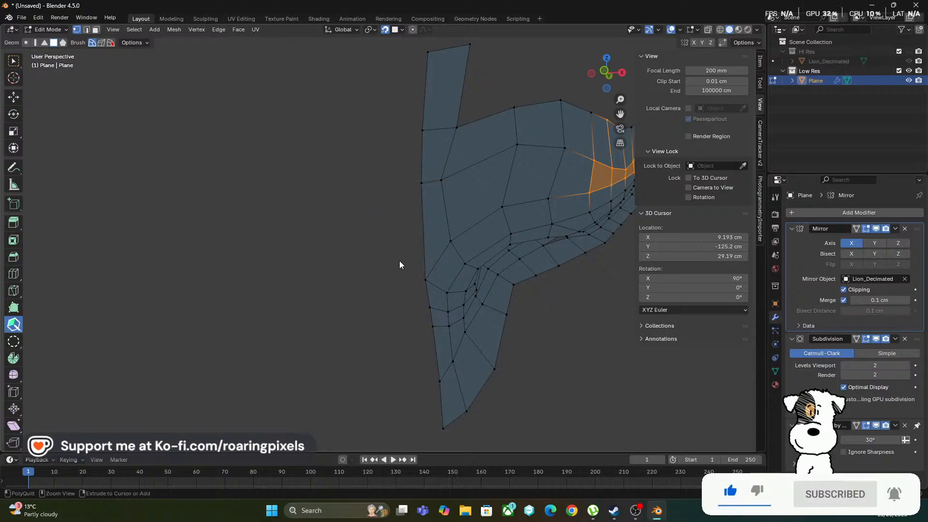
Save the file as Lion ReTopo.blend in the folder D:\Roaring Pixels\Lion Project\Blender Stuff
key("ctrl+s")
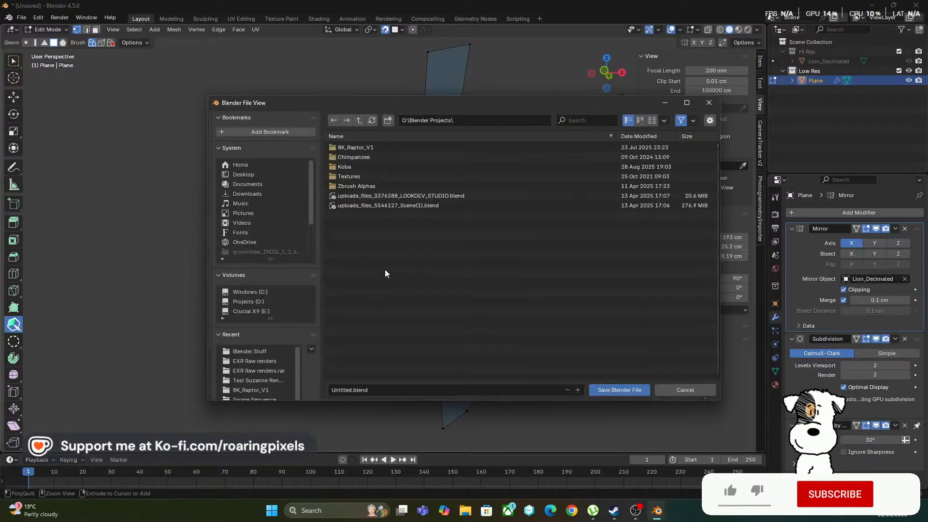
left_click(421, 394)
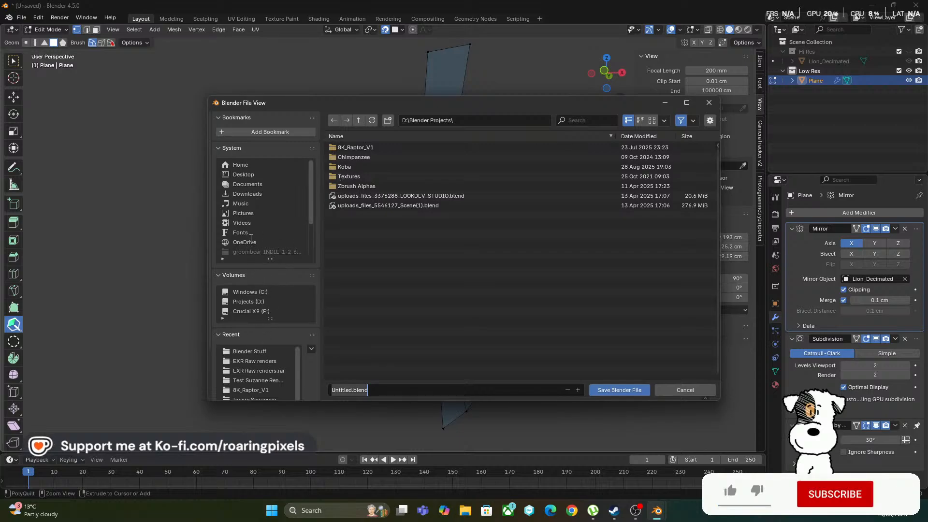
left_click(248, 301)
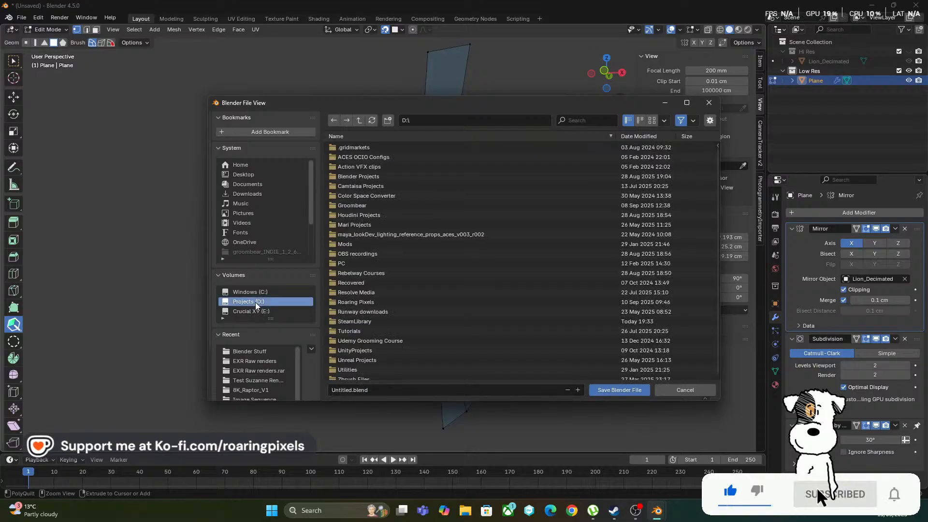
left_click(358, 301)
left_click(359, 159)
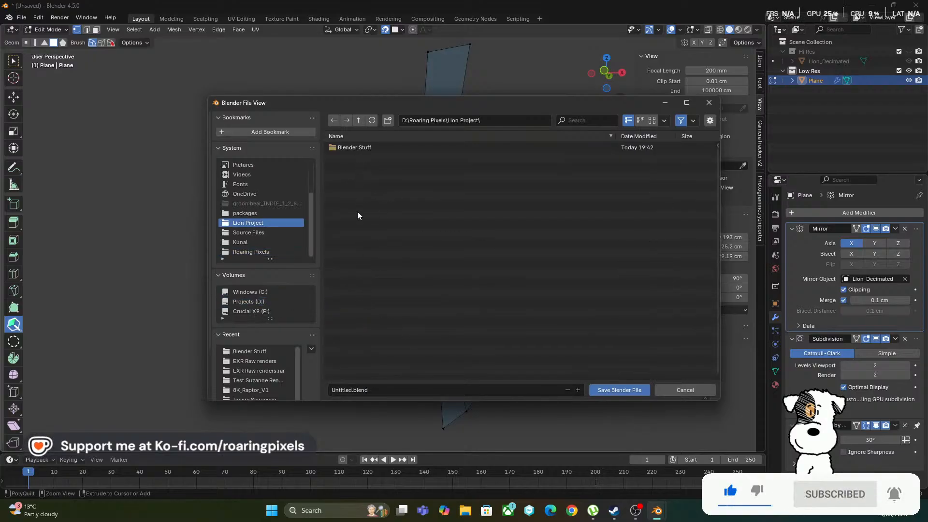
left_click(367, 151)
left_click(428, 393)
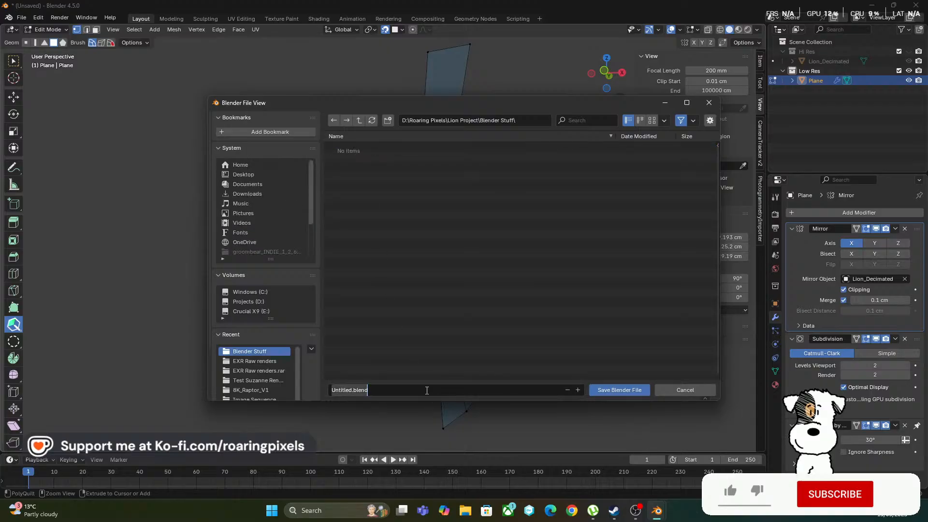
type("Lion ReR")
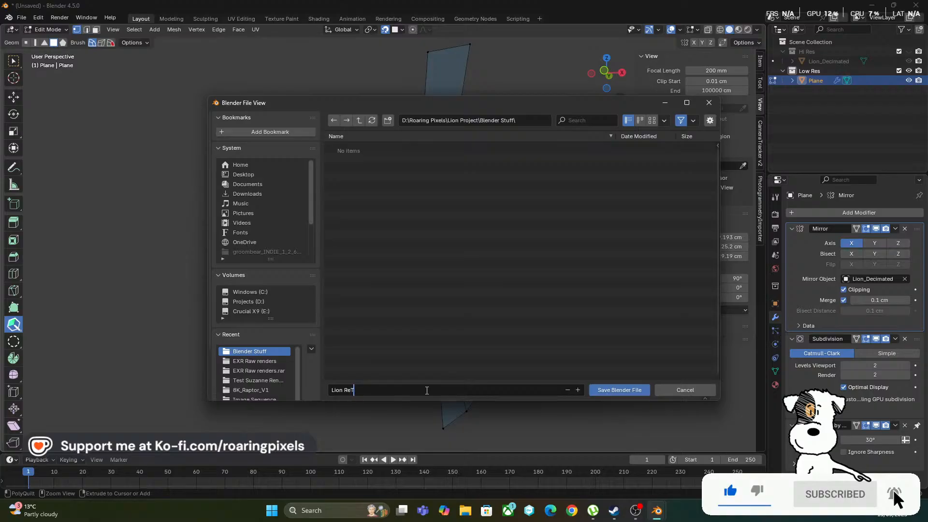
type("opo")
key("Return")
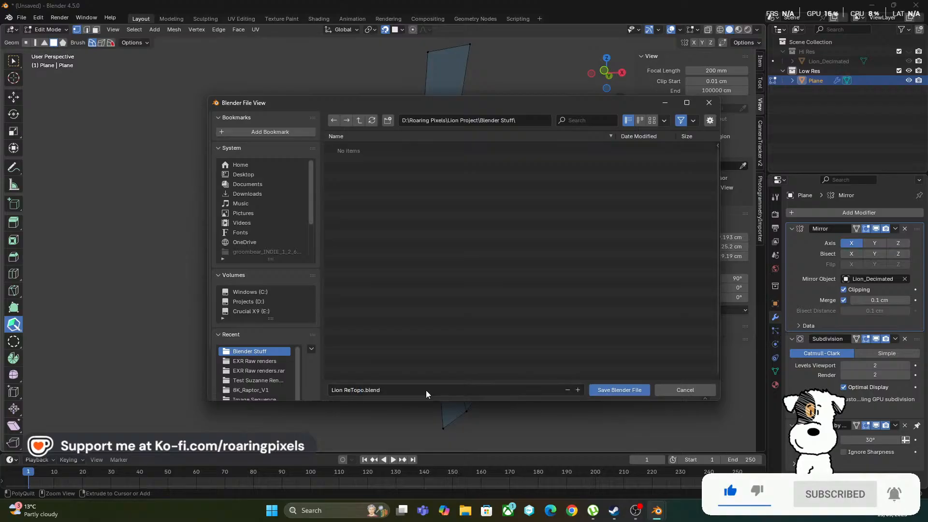
left_click(630, 390)
middle_click_drag(538, 314, 520, 321)
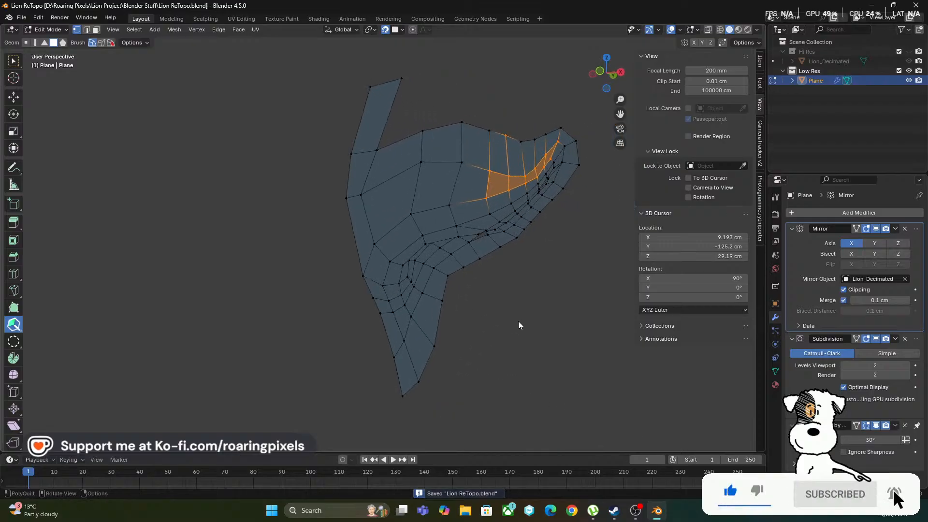
left_click(909, 52)
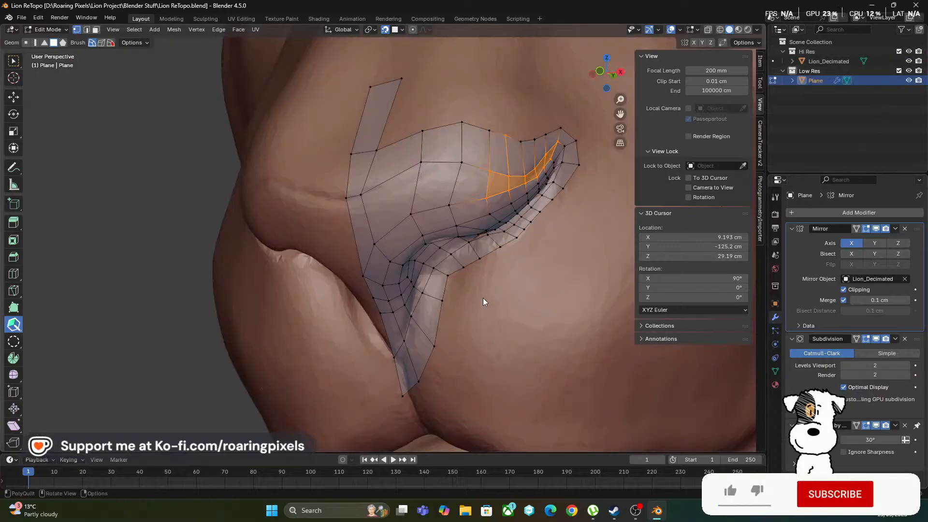
mouse_move(486, 304)
middle_mouse_down()
mouse_move(463, 272)
mouse_move(447, 299)
mouse_move(451, 286)
mouse_move(495, 271)
mouse_move(486, 244)
middle_mouse_up()
scroll(454, 261, "down", 2)
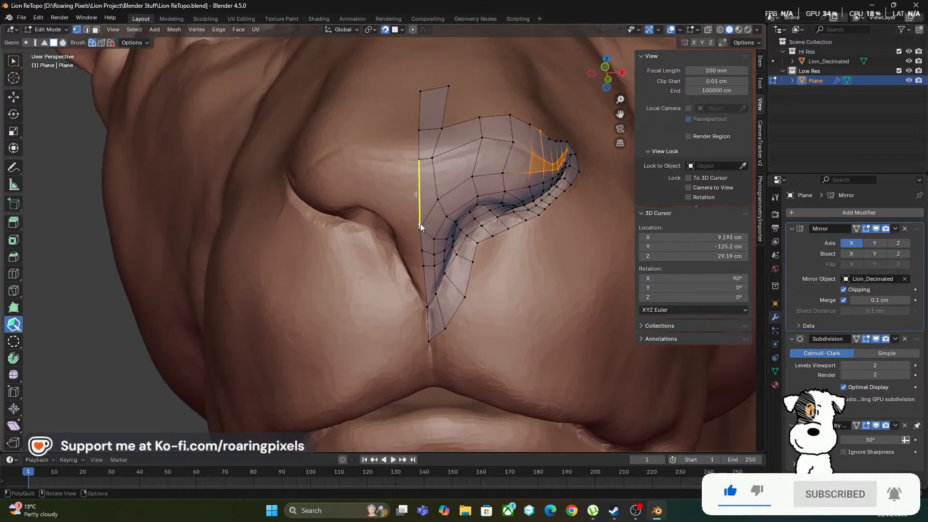
left_click(419, 223)
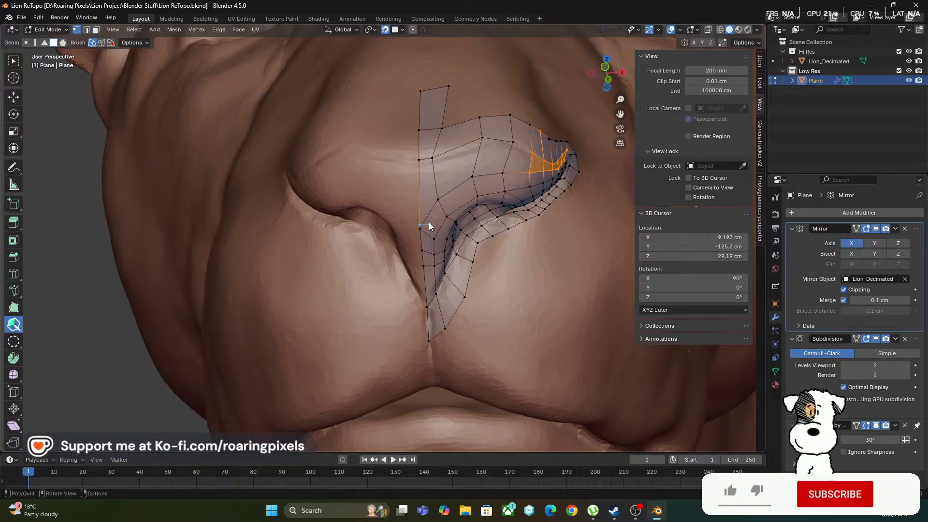
right_click(431, 224)
key("ctrl+z")
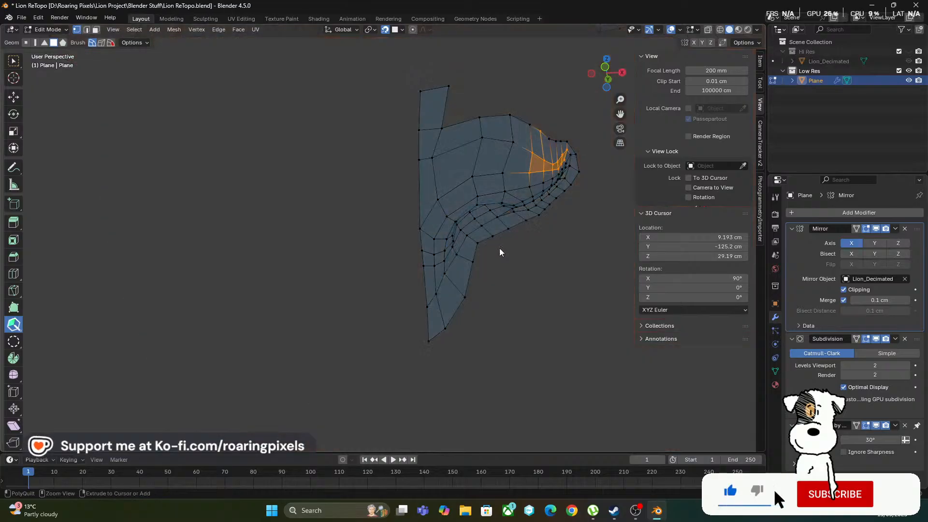
Show the Hi Res collection and, with the Select Box tool active, move the nose's centre-line vertex about 0.80 cm along X toward the mirror line
left_click(909, 51)
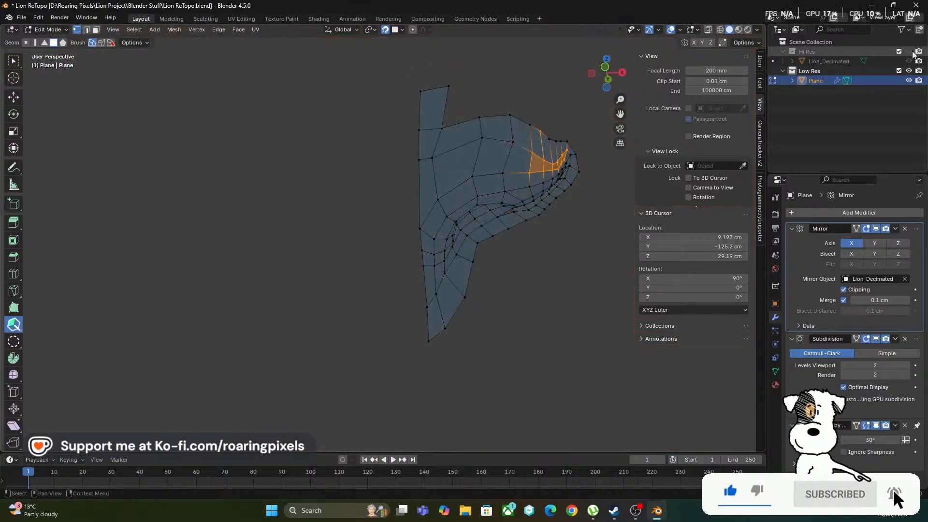
left_click(13, 61)
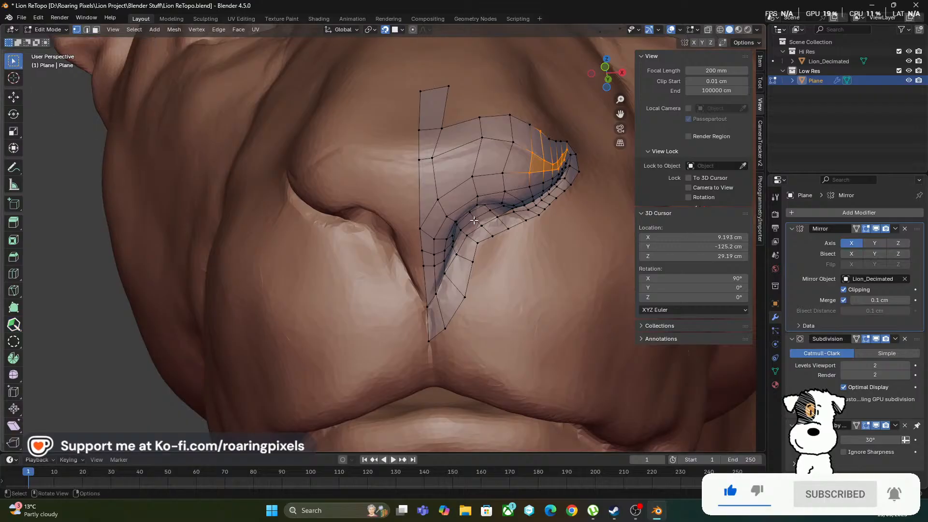
scroll(387, 242, "up", 3)
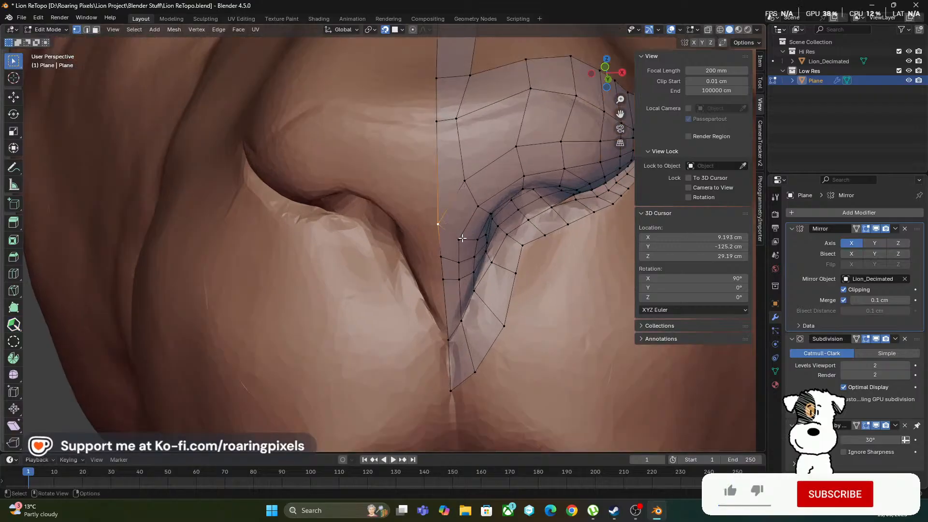
key("g")
key("x")
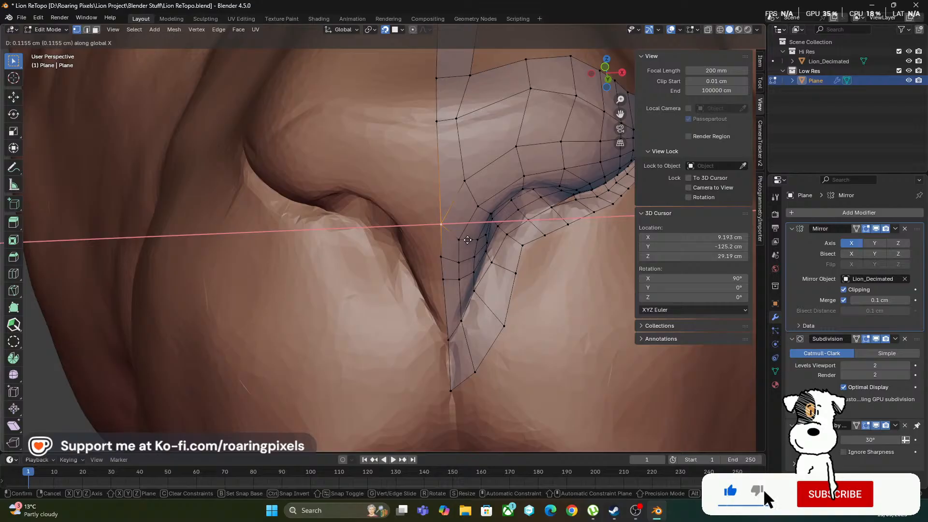
left_click(496, 248)
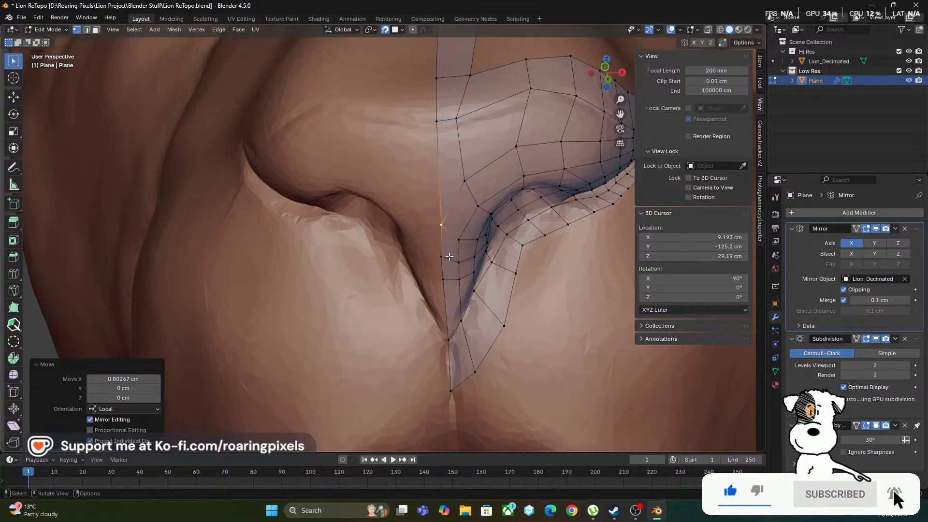
Move the next lower centre-line vertex along X, and fine-tune it onto the mirror line in front orthographic view
left_click(449, 257)
key("g")
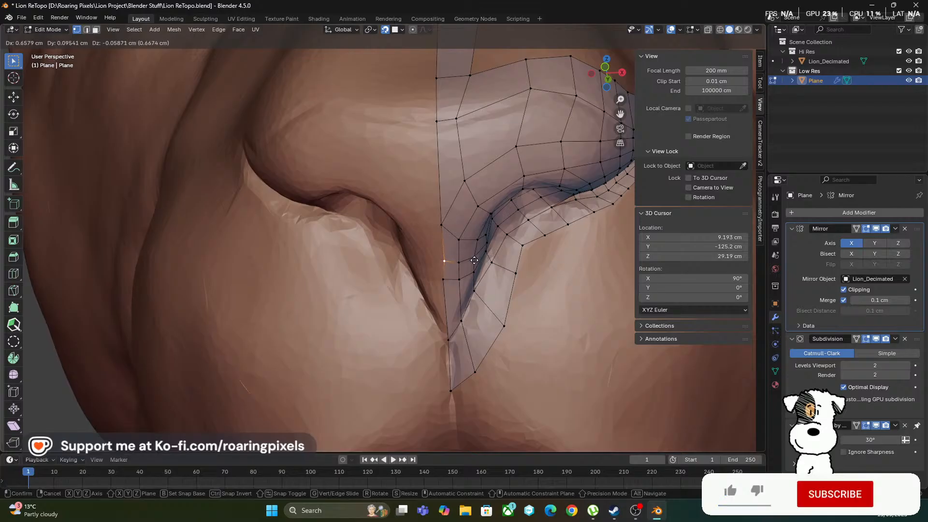
key("x")
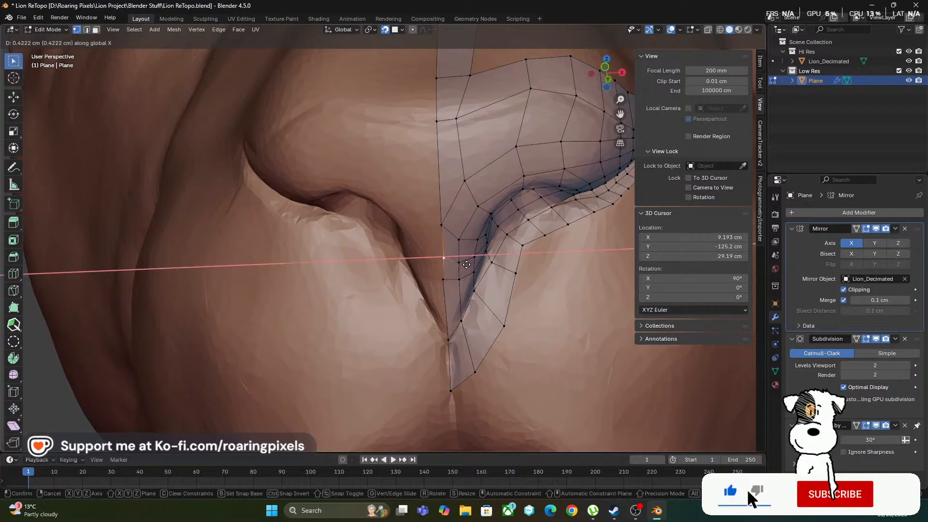
left_click(467, 265)
key("KP_1")
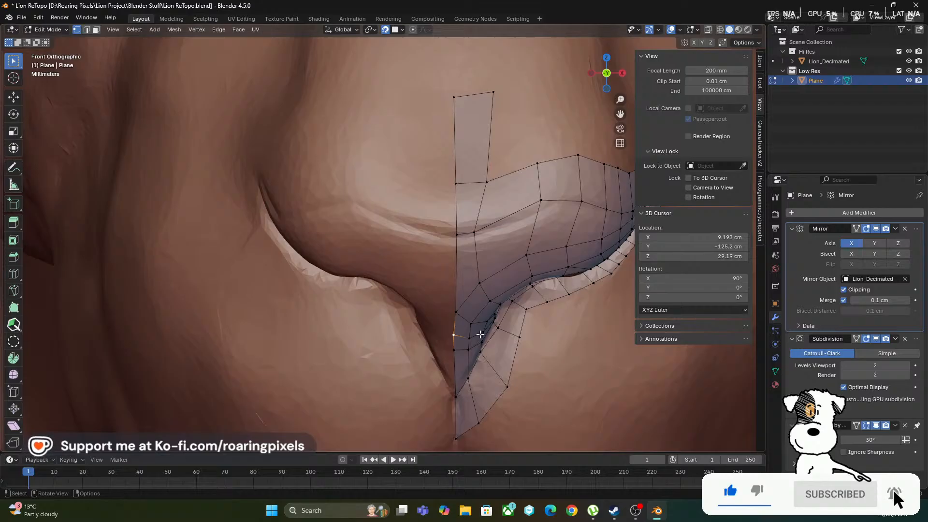
scroll(479, 341, "up", 2)
scroll(479, 341, "down", 2)
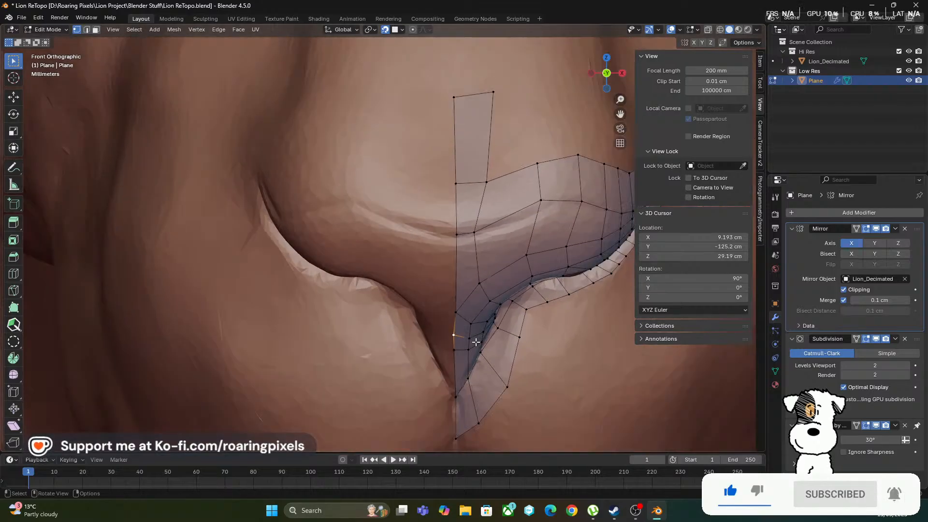
key("g")
left_click(477, 352)
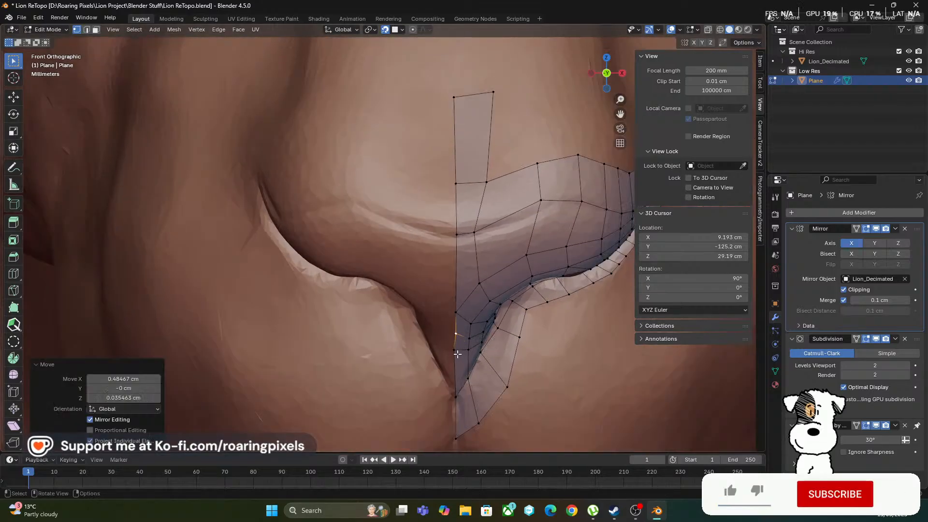
Box-select all vertices along the mesh's centre line and set their local median X to 0 cm
scroll(459, 354, "down", 3)
scroll(459, 354, "down", 1)
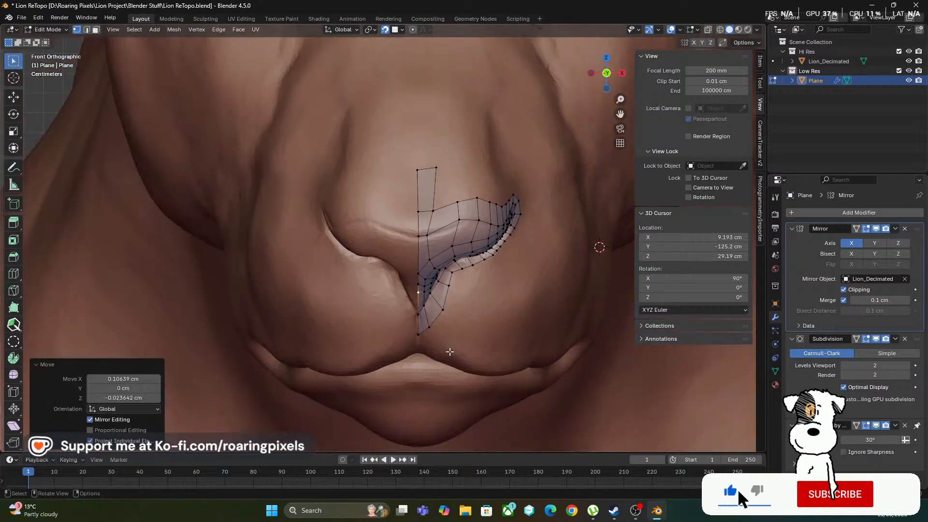
key("b")
left_click_drag(393, 137, 428, 304)
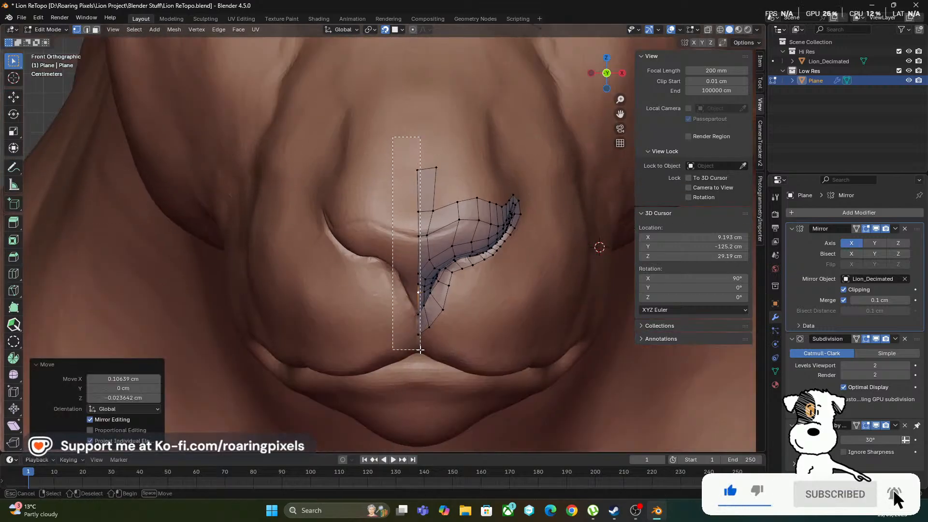
left_click_drag(420, 349, 420, 349)
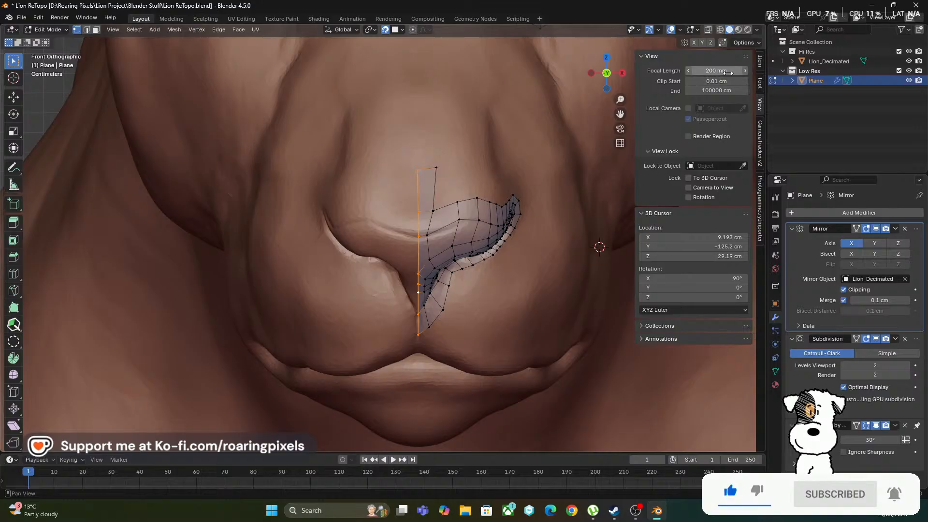
left_click(760, 83)
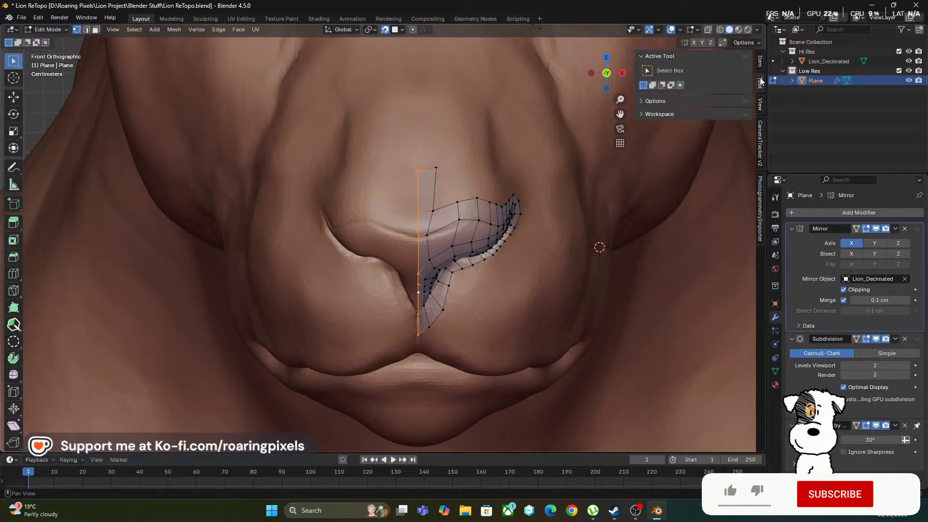
left_click(760, 62)
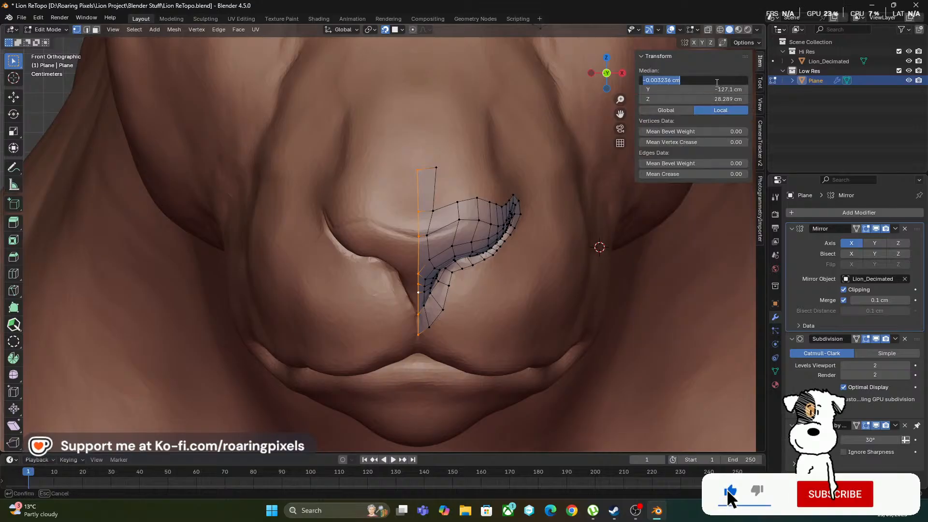
double_click(718, 83)
type("0")
key("Return")
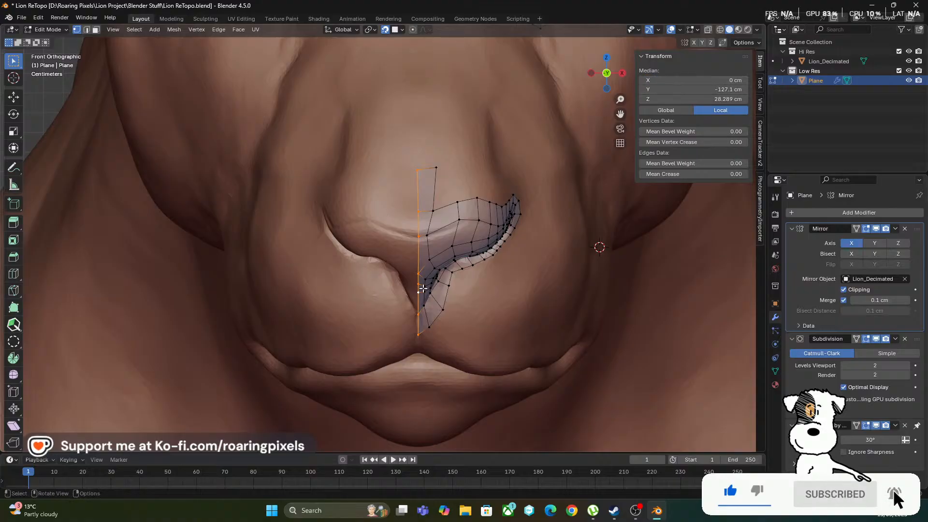
Hide the Hi Res collection in Object Mode and examine the smoothed mirrored nose, closing in on the nostril's lower rim
scroll(423, 290, "up", 3)
key("Tab")
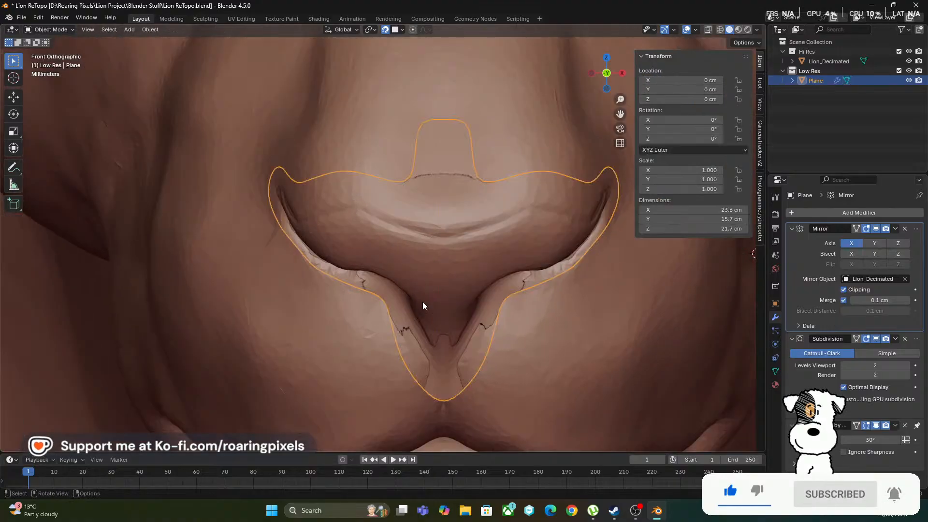
left_click(909, 51)
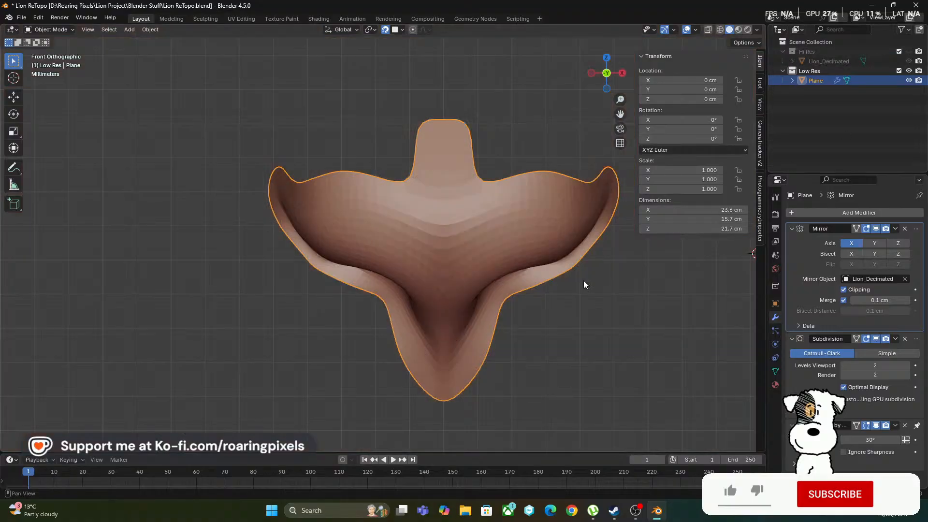
scroll(584, 280, "down", 2)
middle_click_drag(444, 326, 410, 187)
scroll(434, 335, "up", 3)
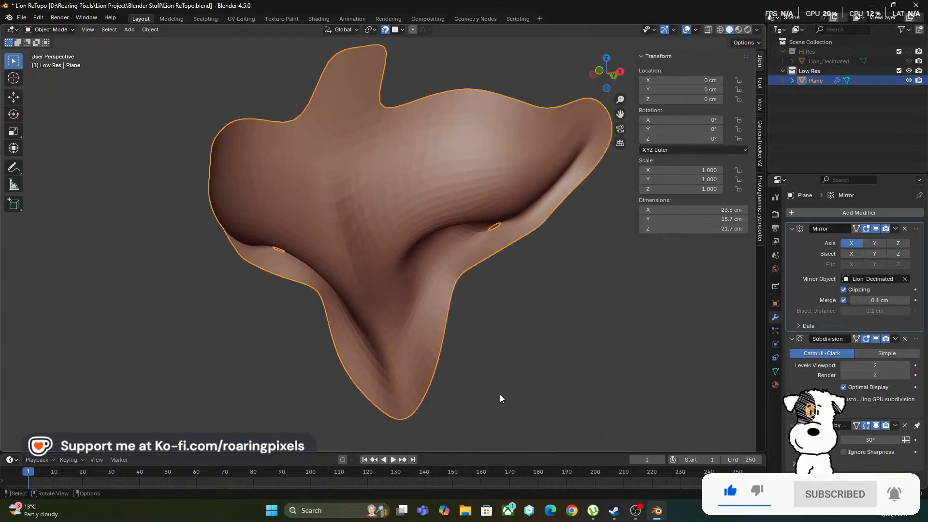
middle_click_drag(500, 394, 477, 182)
scroll(402, 170, "up", 1)
scroll(476, 183, "up", 4)
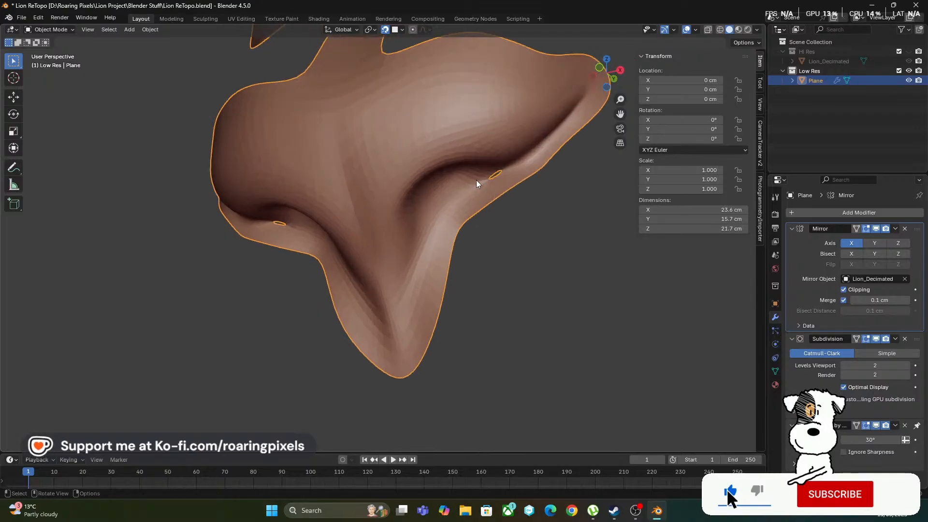
middle_click_drag(541, 177, 455, 203)
scroll(459, 198, "up", 2)
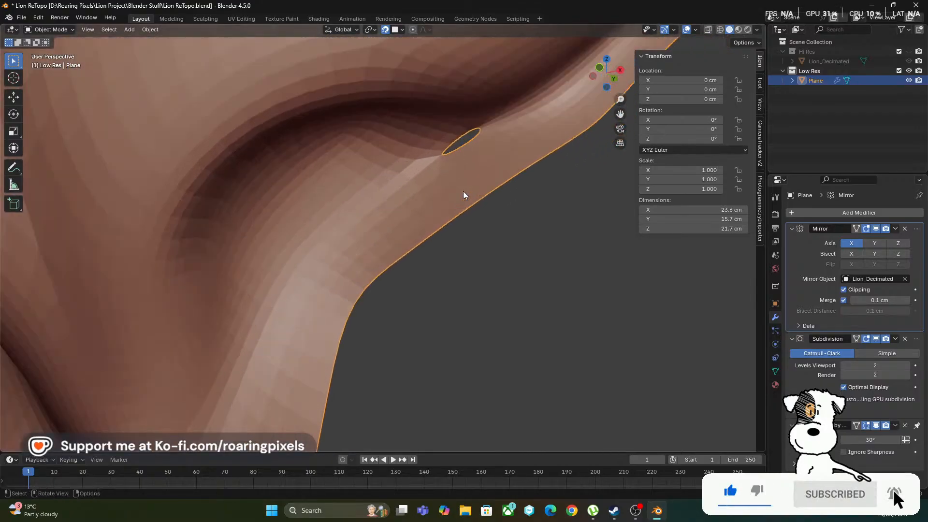
In Edit Mode with the PolyQuilt tool, add a centred loop cut along the nostril's lower-rim strip, ending at the open gap
key("Tab")
middle_click_drag(484, 148, 358, 240)
scroll(386, 223, "down", 3)
middle_click_drag(400, 212, 358, 242)
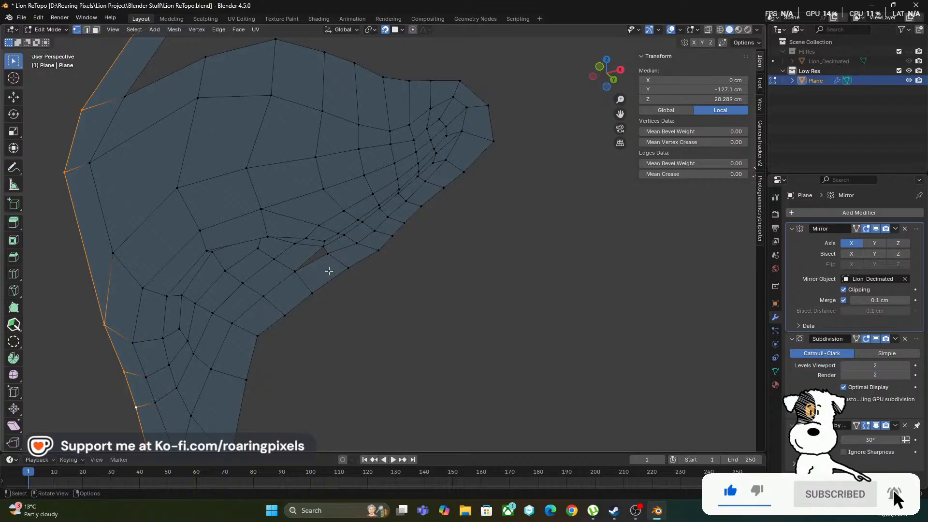
scroll(326, 269, "up", 3)
mouse_move(325, 270)
middle_mouse_down()
mouse_move(325, 255)
mouse_move(313, 253)
mouse_move(328, 253)
middle_mouse_up()
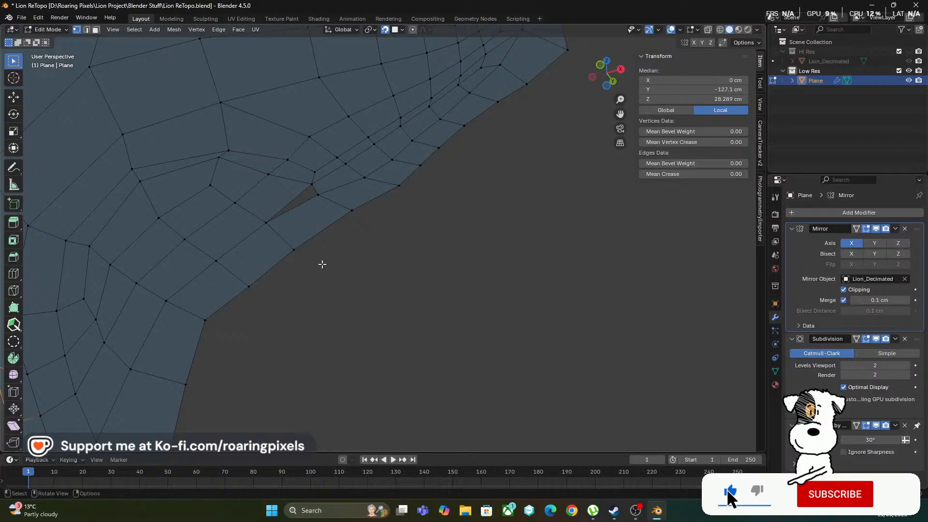
left_click(14, 325)
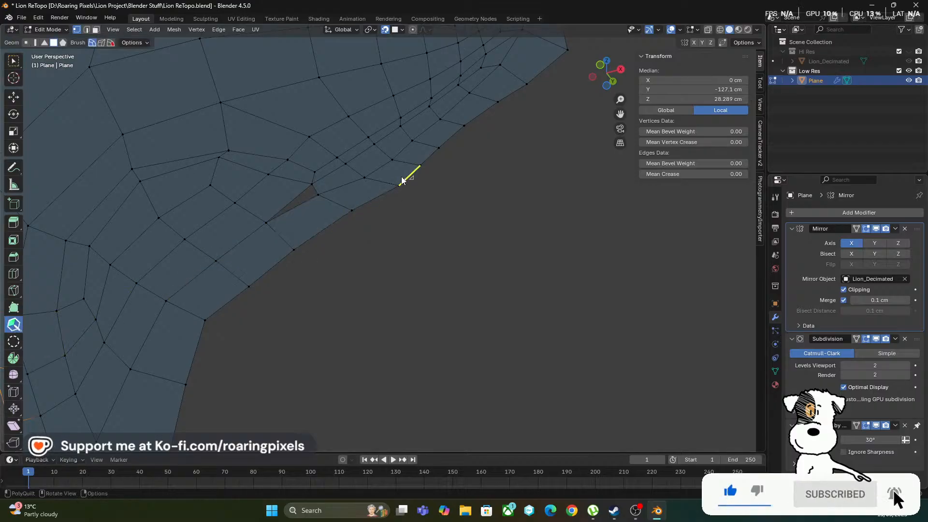
left_click(356, 170)
middle_click_drag(421, 210, 421, 231)
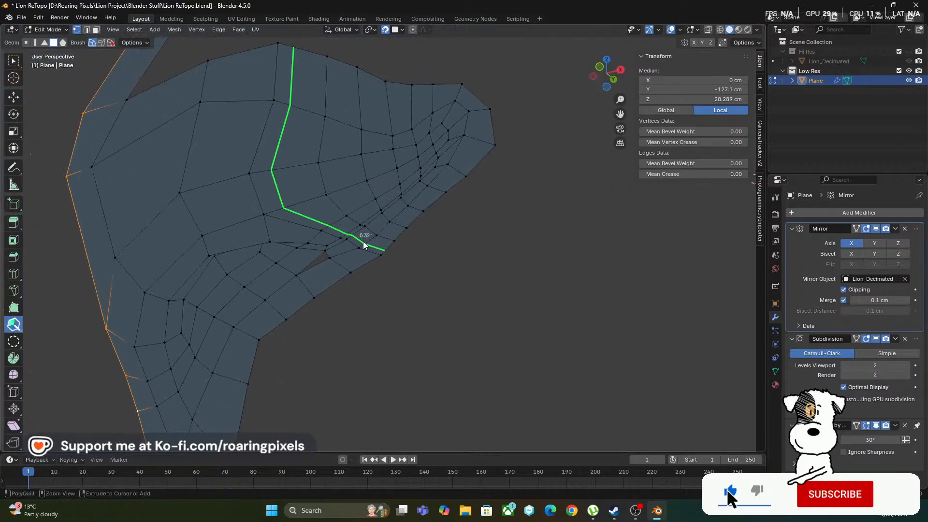
key("ctrl+r")
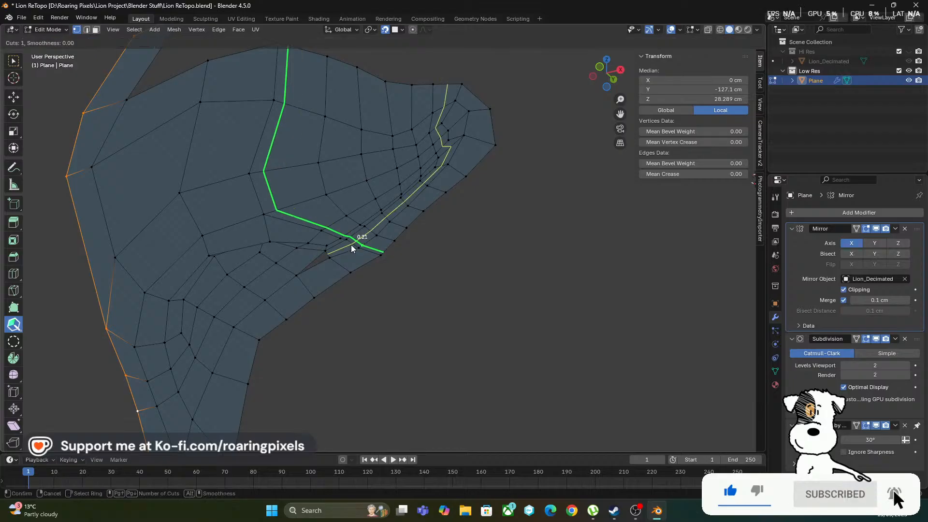
left_click(352, 248)
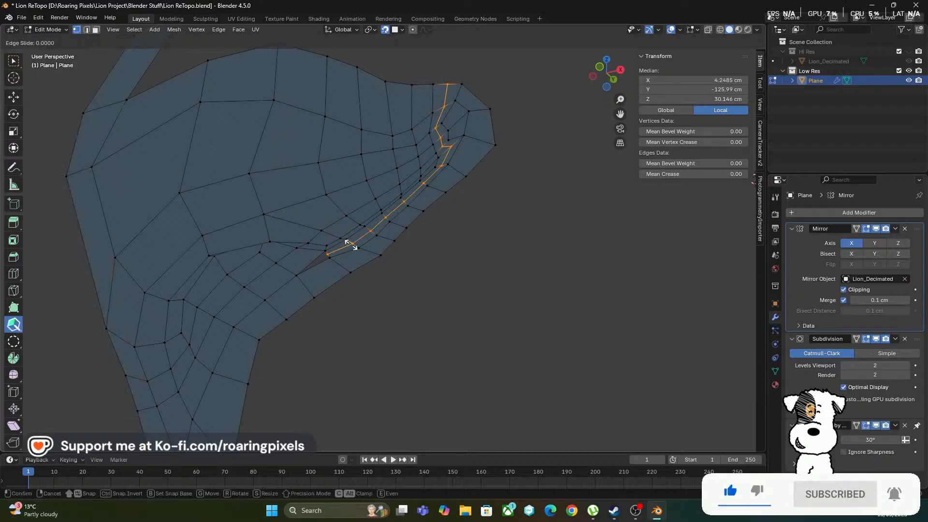
right_click(329, 270)
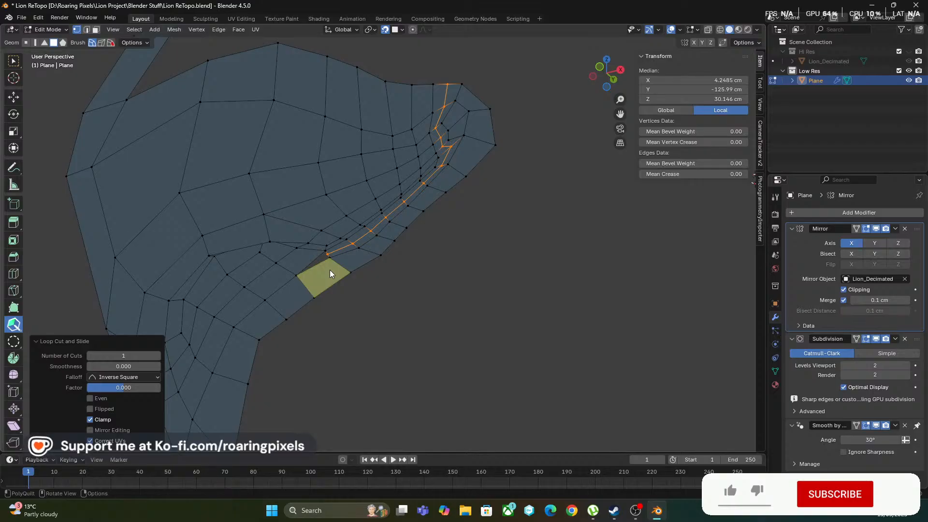
Fill the gap at the nostril's lower rim with a quad face and relax the vertices around it
scroll(338, 273, "up", 6)
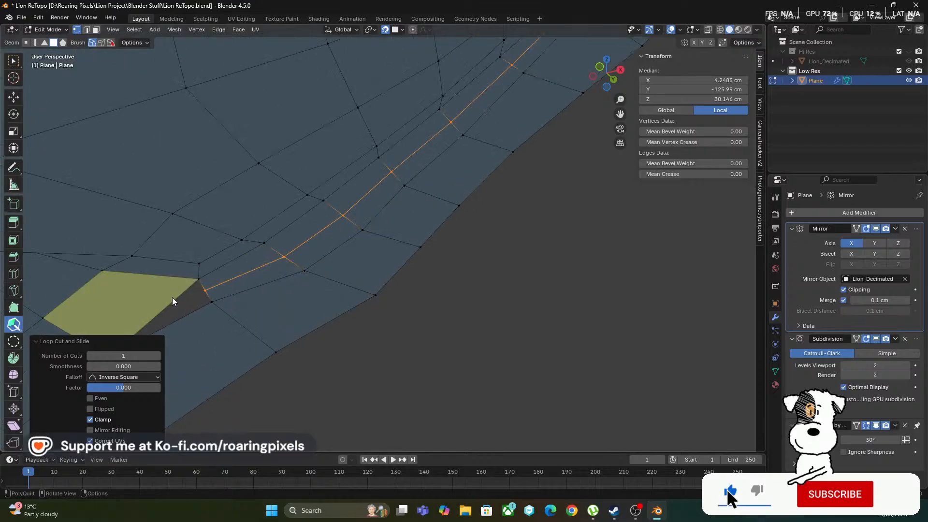
left_click(180, 300, "shift")
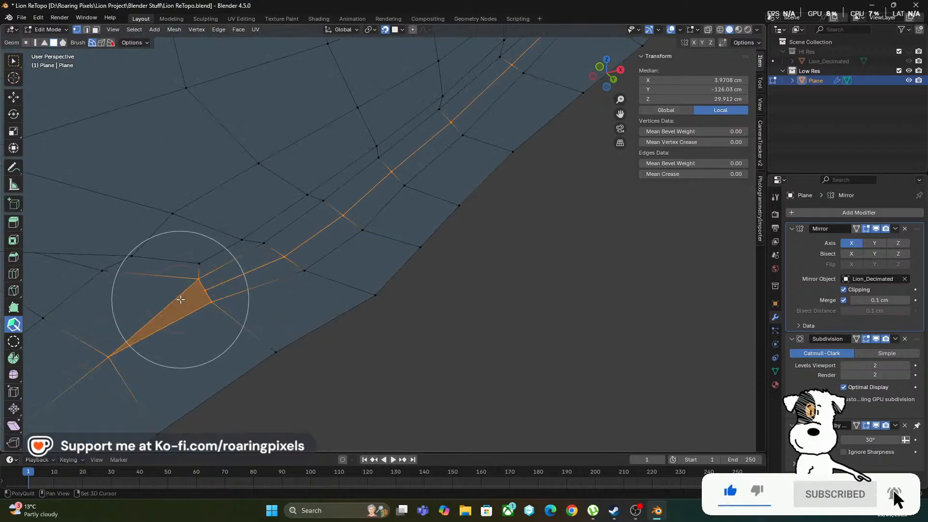
scroll(180, 300, "down", 1)
left_click_drag(246, 277, 229, 286, "shift")
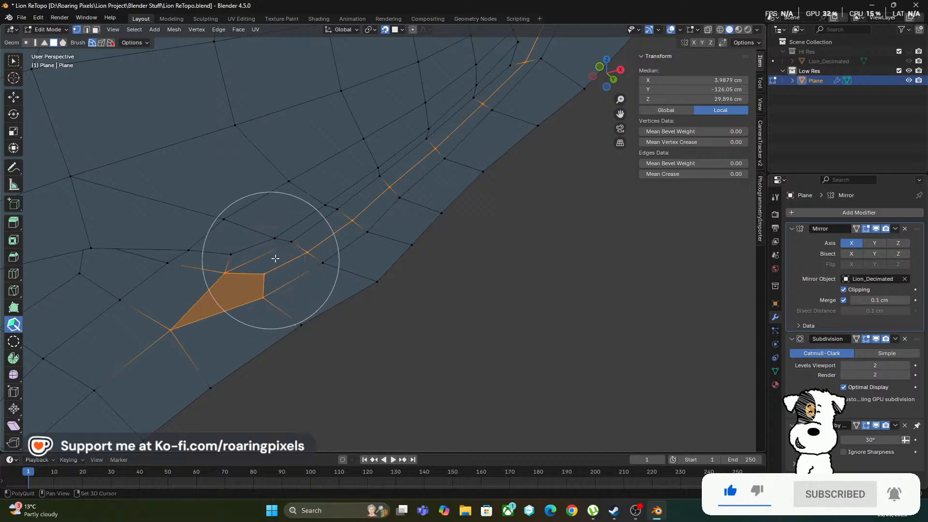
left_click_drag(275, 259, 309, 246, "shift")
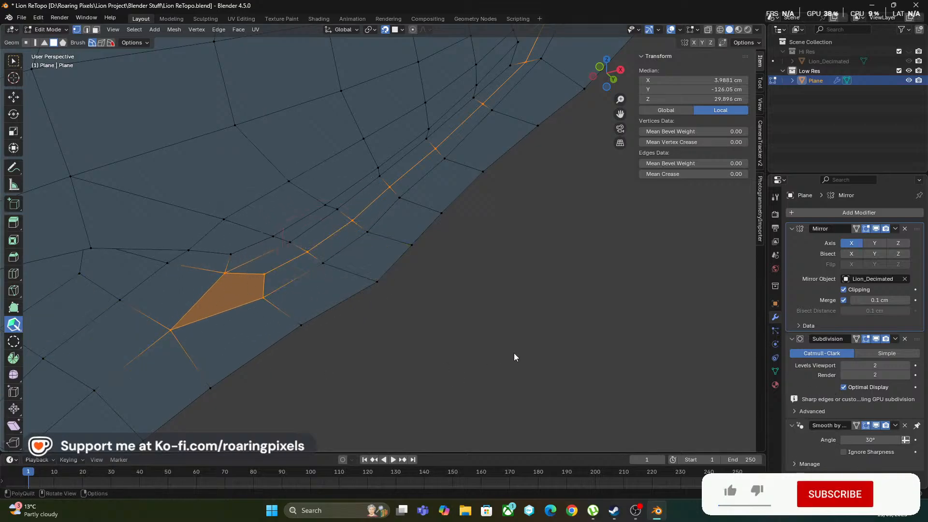
Relax the vertices along the nostril rim, from its outer end down to the newly filled face
scroll(514, 355, "down", 2)
mouse_move(488, 341)
middle_mouse_down()
mouse_move(440, 331)
mouse_move(503, 333)
middle_mouse_up()
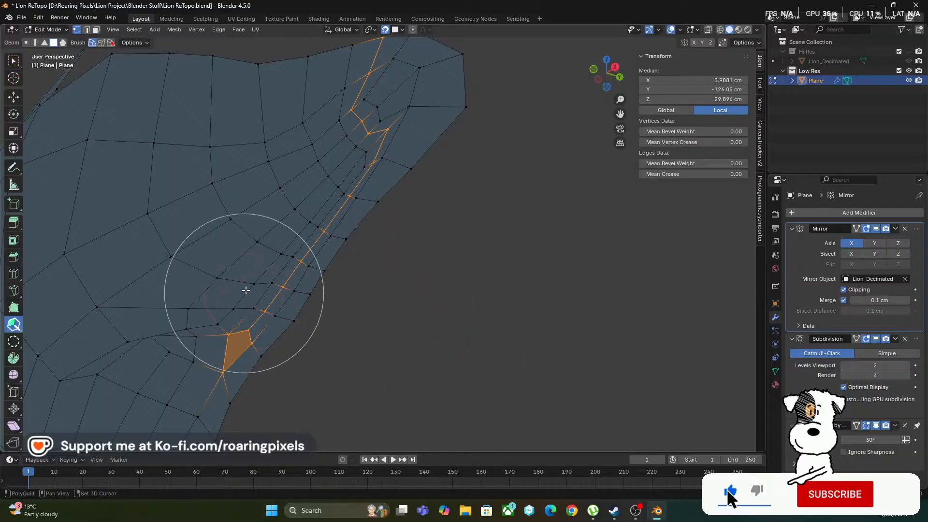
mouse_move(350, 112)
left_mouse_down("shift")
mouse_move(371, 93)
mouse_move(216, 336)
left_mouse_up("shift")
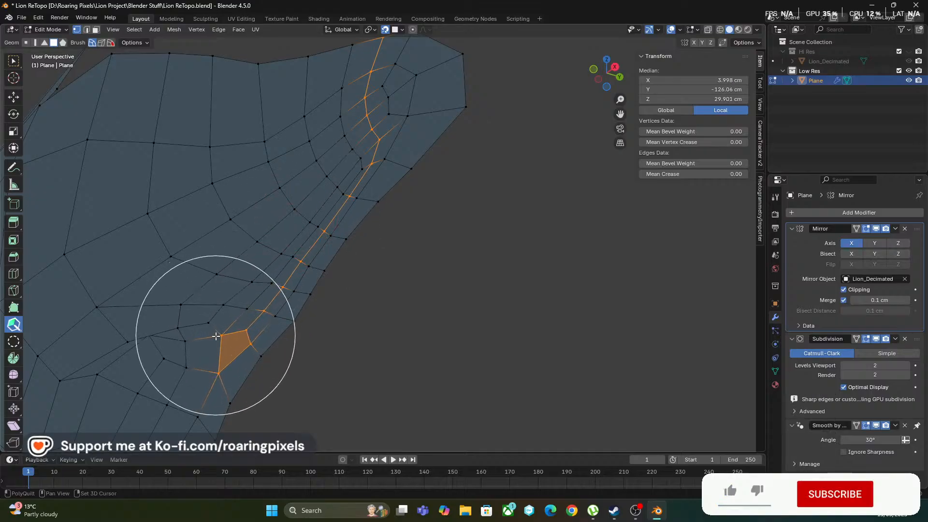
mouse_move(348, 354)
middle_mouse_down()
mouse_move(394, 338)
mouse_move(448, 259)
middle_mouse_up()
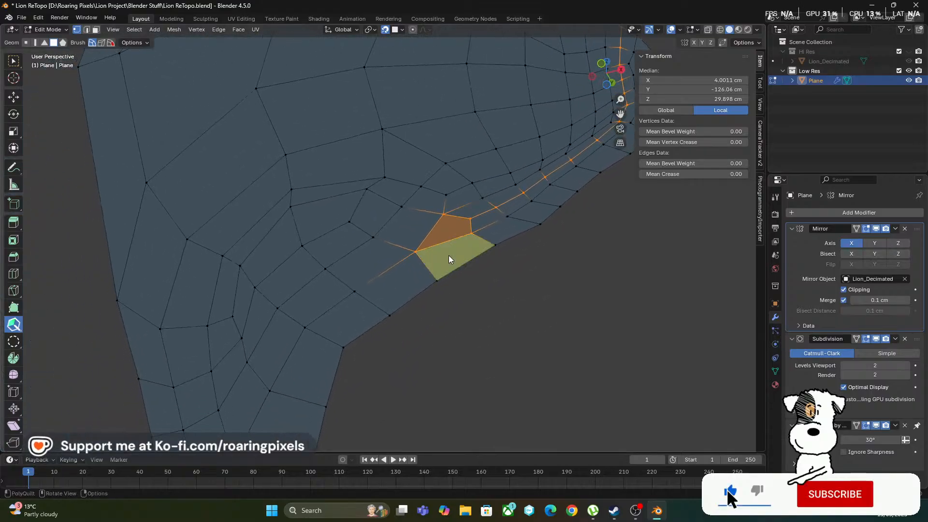
Relax the vertices on the side and front of the nose above the nostril for more even spacing
middle_click_drag(513, 321, 371, 316)
middle_click_drag(411, 328, 377, 345)
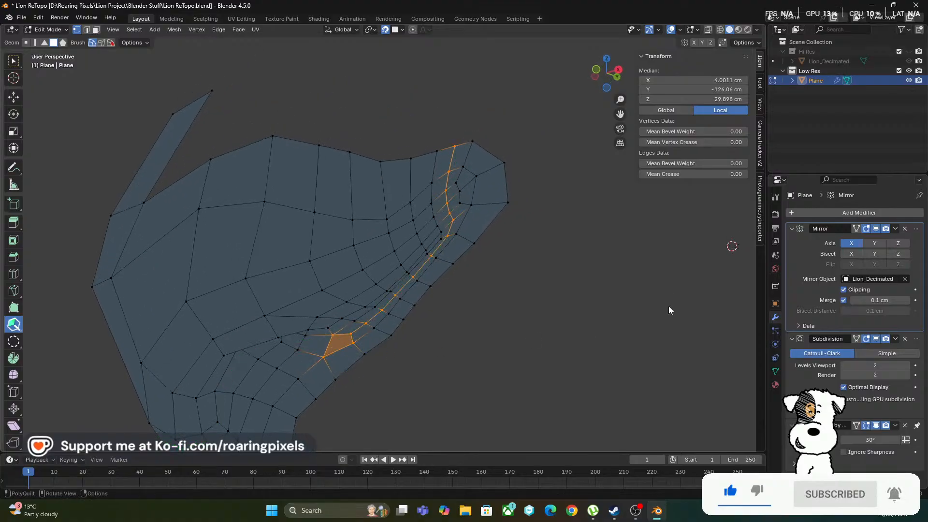
mouse_move(432, 212)
left_mouse_down("shift")
mouse_move(433, 203)
mouse_move(411, 230)
mouse_move(358, 256)
mouse_move(221, 309)
left_mouse_up("shift")
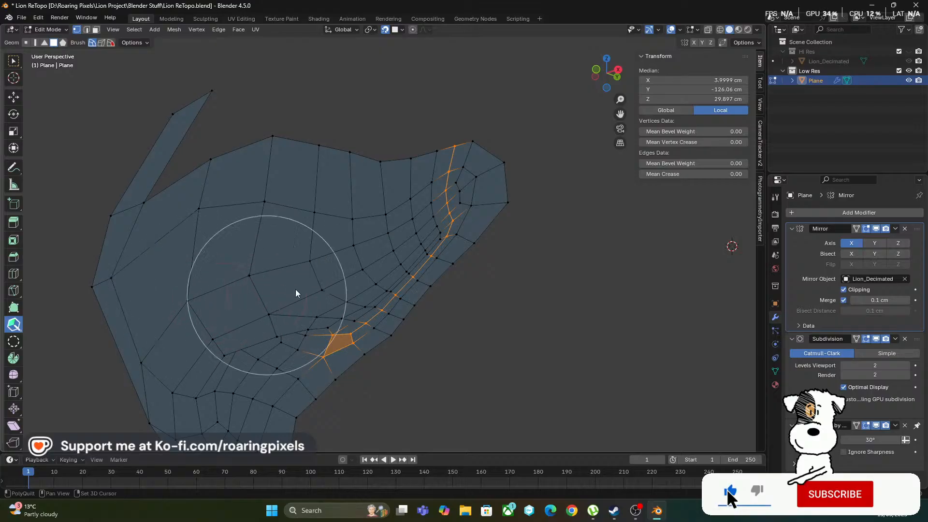
middle_click_drag(296, 290, 616, 193)
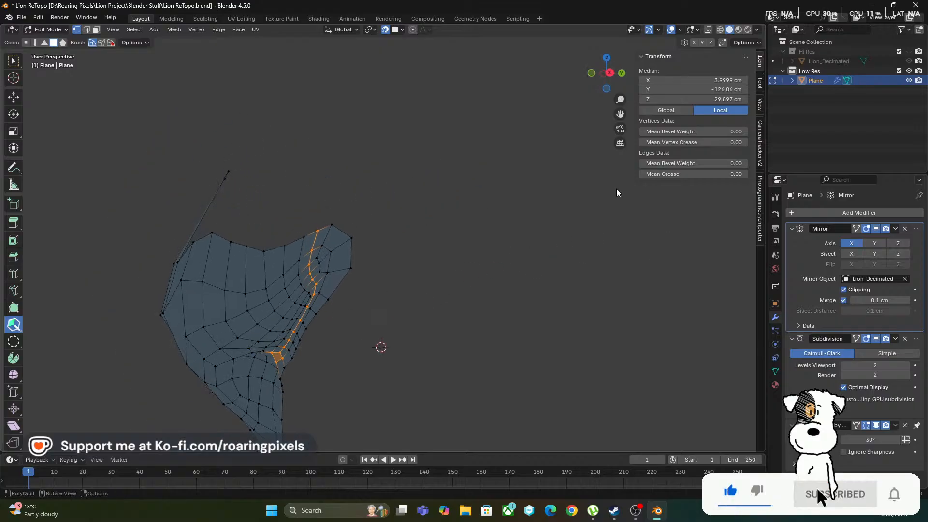
Show the Hi Res collection and move the vertex on the nose's front slightly down onto the sculpt's crease line
left_click(908, 52)
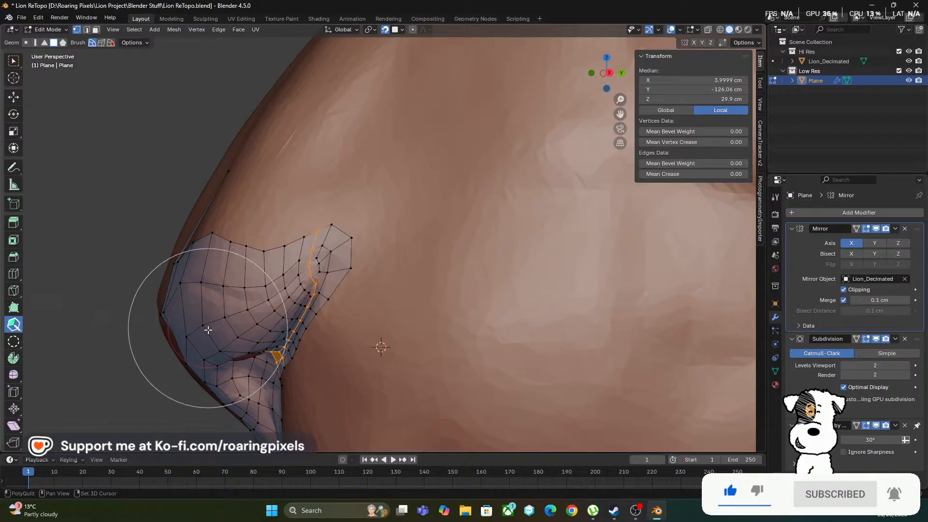
mouse_move(237, 296)
middle_mouse_down()
mouse_move(421, 309)
mouse_move(393, 309)
middle_mouse_up()
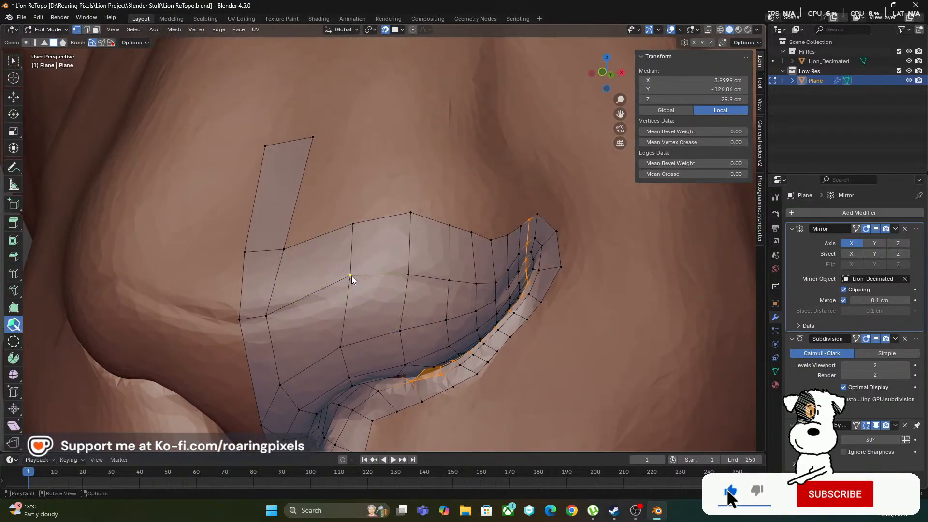
left_click_drag(352, 276, 350, 288)
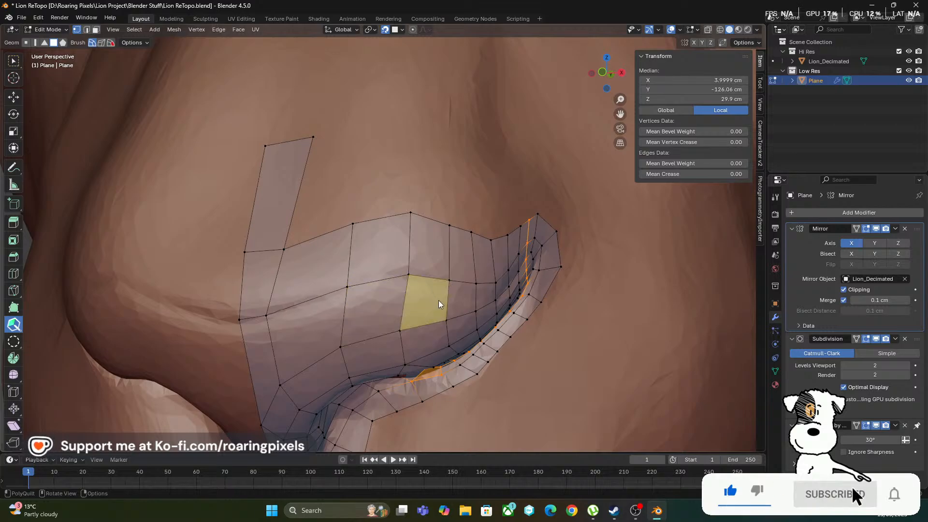
Add two centred single loop cuts across the nose and around the nostril, one above the crease edge row and one below it
middle_click_drag(438, 300, 315, 299)
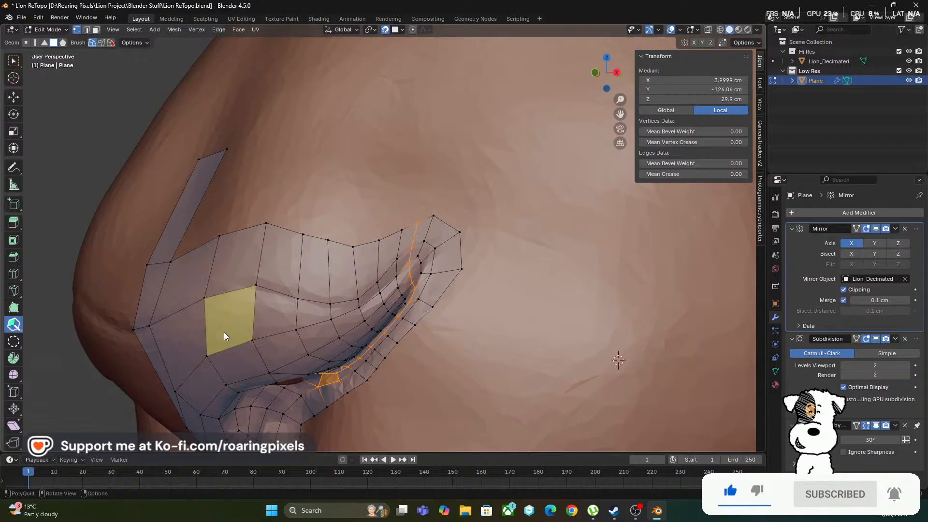
middle_click_drag(262, 320, 274, 316)
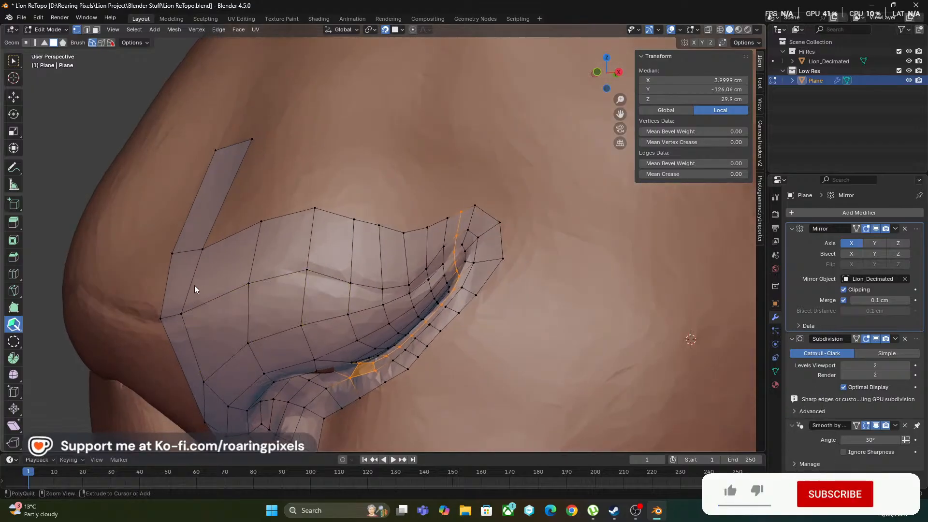
key("ctrl+r")
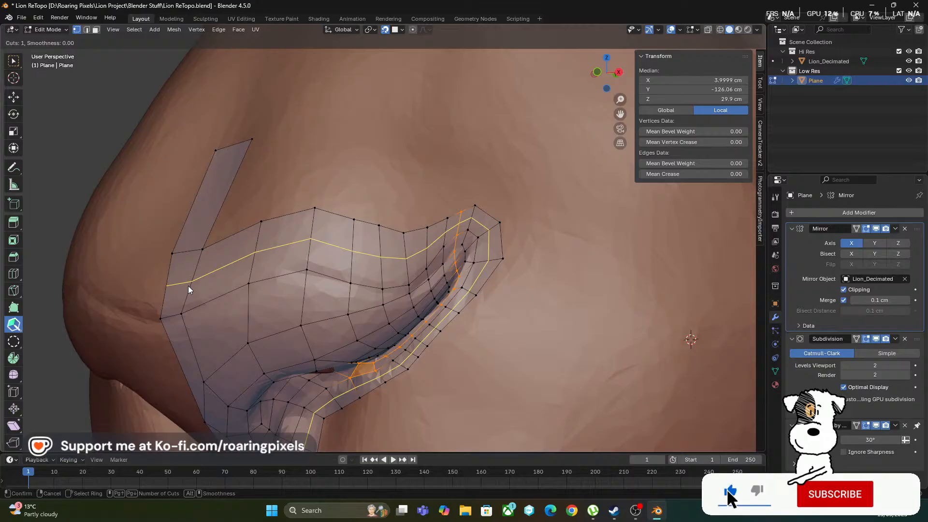
left_click(188, 287)
left_click(189, 287)
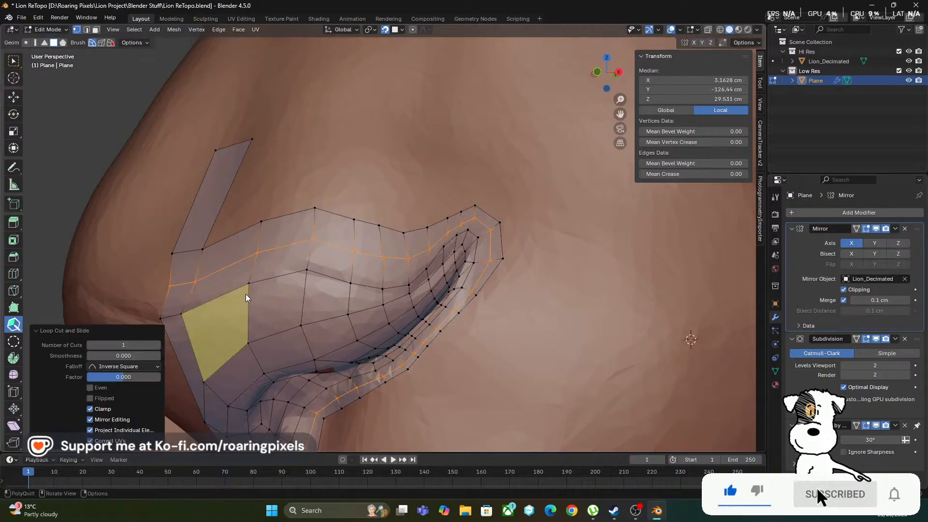
key("ctrl+r")
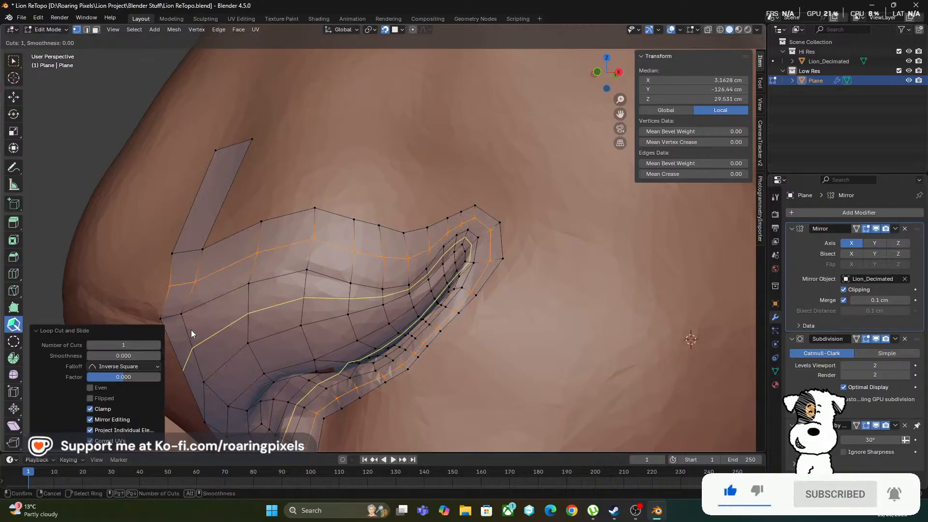
left_click(190, 330)
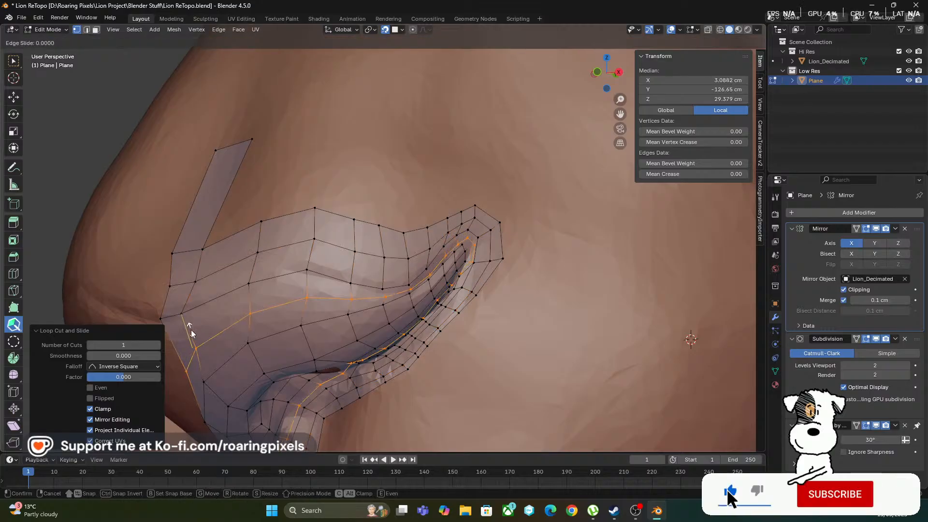
right_click(190, 329)
Relax the vertices around the nostril and the nose's side so the added loops are evenly spaced over the sculpt
scroll(406, 285, "down", 2)
middle_click_drag(406, 285, 349, 253)
scroll(326, 262, "up", 4)
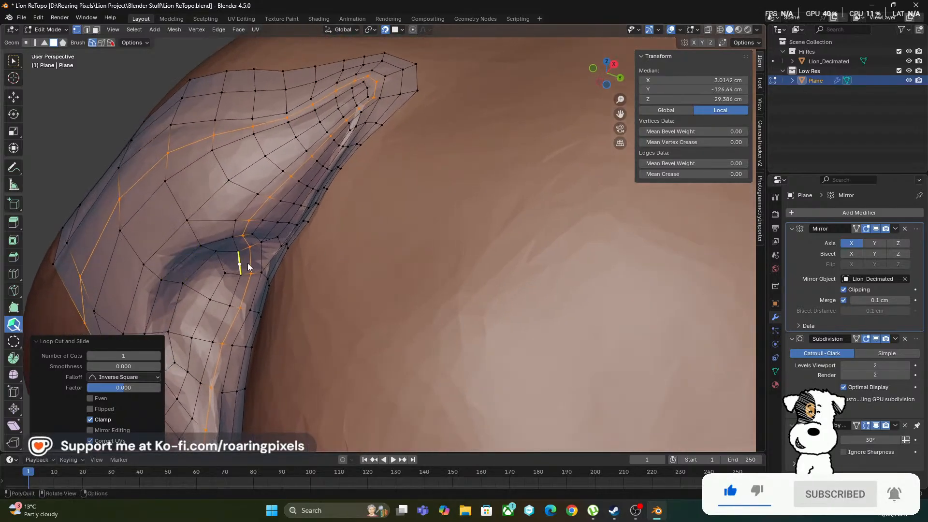
left_click_drag(269, 207, 269, 218, "shift")
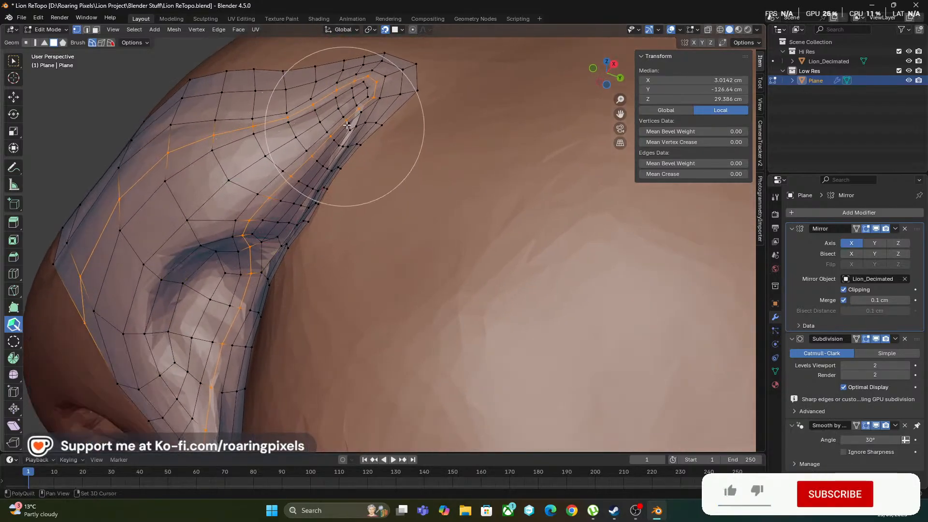
mouse_move(347, 126)
left_mouse_down("shift")
mouse_move(362, 114)
mouse_move(362, 124)
mouse_move(321, 108)
mouse_move(294, 159)
mouse_move(238, 222)
mouse_move(269, 315)
left_mouse_up("shift")
mouse_move(270, 315)
middle_mouse_down()
mouse_move(227, 303)
mouse_move(290, 280)
middle_mouse_up()
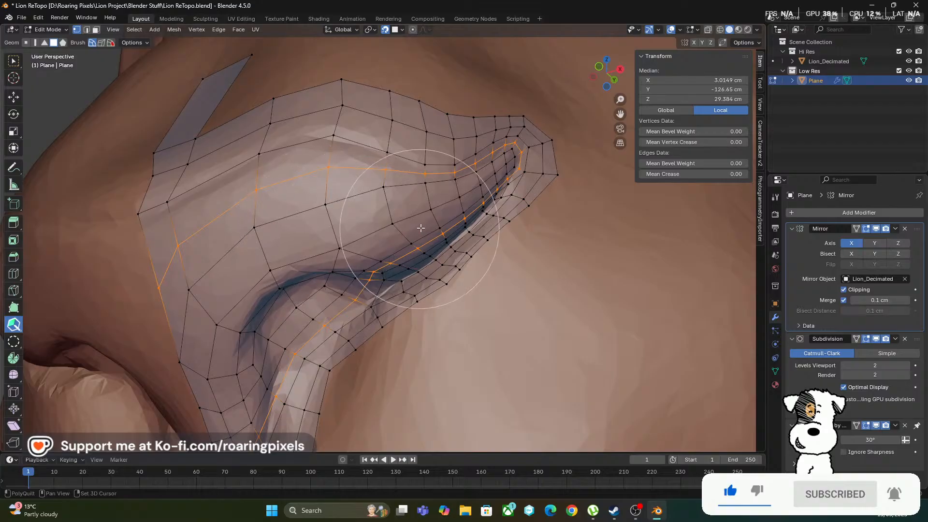
mouse_move(421, 228)
left_mouse_down("shift")
mouse_move(466, 207)
mouse_move(439, 227)
mouse_move(289, 276)
left_mouse_up("shift")
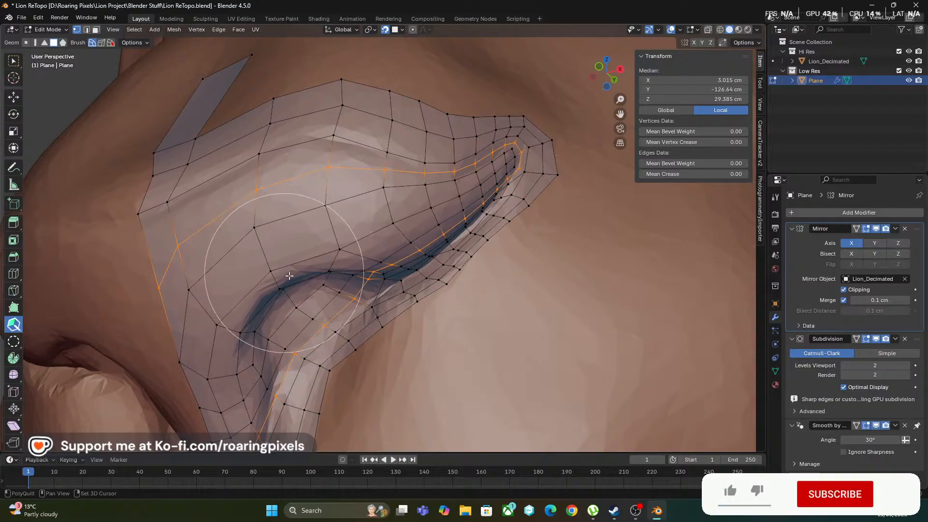
mouse_move(291, 277)
middle_mouse_down()
mouse_move(329, 273)
mouse_move(322, 221)
mouse_move(351, 260)
mouse_move(327, 270)
mouse_move(309, 296)
mouse_move(408, 317)
mouse_move(353, 314)
middle_mouse_up()
scroll(380, 304, "down", 3)
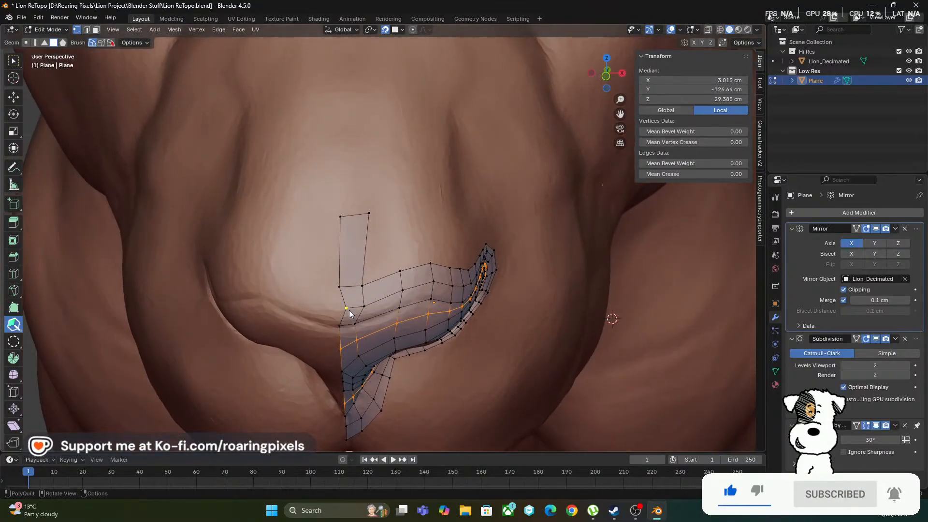
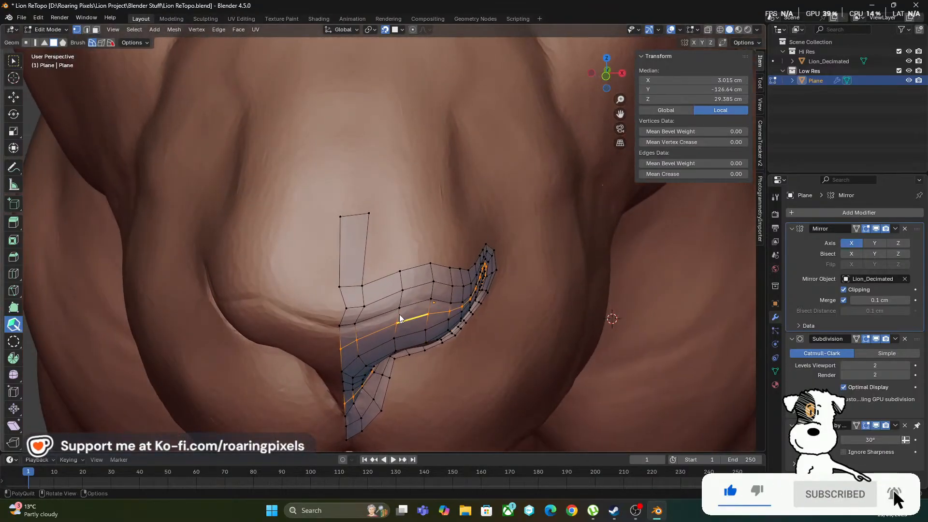
Select the stray vertex beside the mirror line above the nose's crease and set its local X position to 0
left_click(15, 61)
left_click(349, 309)
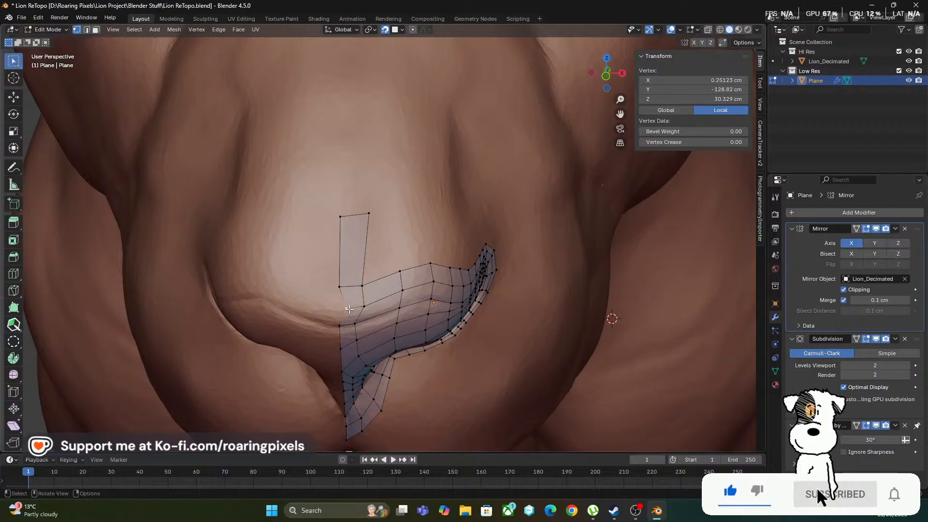
left_click(673, 81)
type("0")
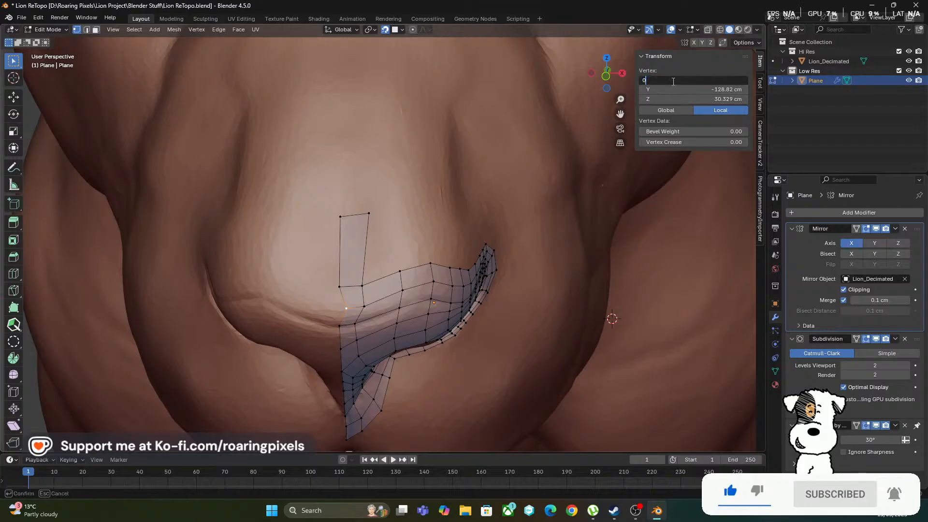
key("Return")
Leave Edit Mode, hide the Hi Res collection and examine the subdivided nose surface from the front, below and side
middle_click_drag(380, 215, 403, 233)
key("Tab")
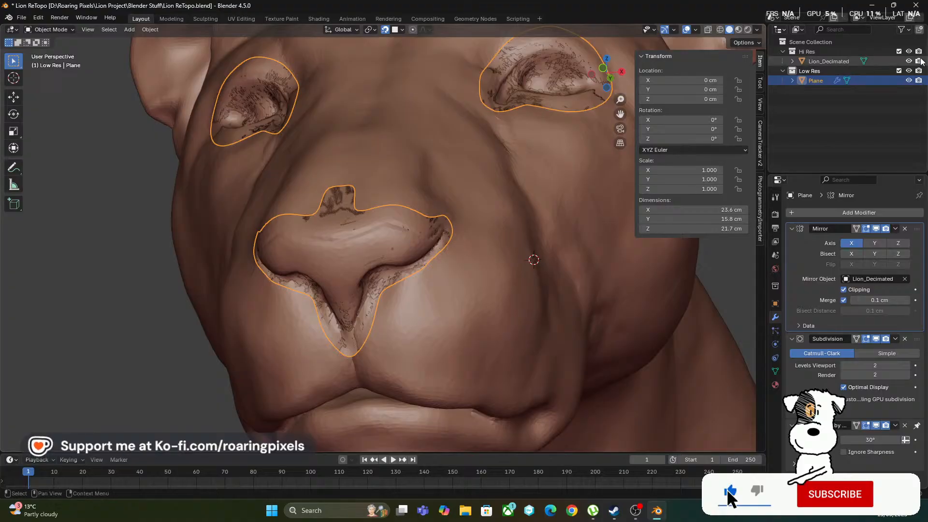
left_click(909, 52)
scroll(369, 315, "up", 1)
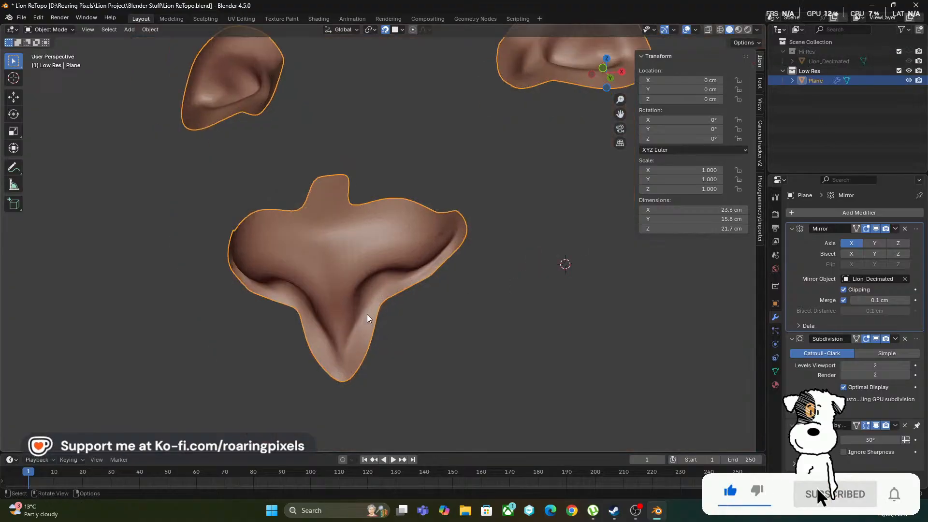
middle_click_drag(368, 317, 344, 262)
middle_click_drag(275, 354, 283, 328)
scroll(462, 317, "down", 5)
scroll(352, 306, "up", 3)
middle_click_drag(353, 306, 371, 293)
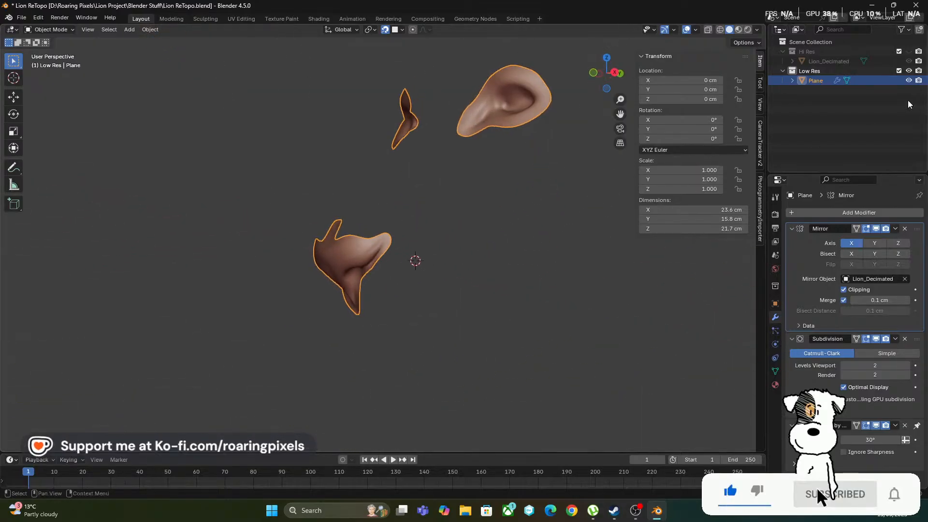
Show the Hi Res collection, return to editing the mesh and examine the sculpt between the nostril and the eye
left_click(908, 51)
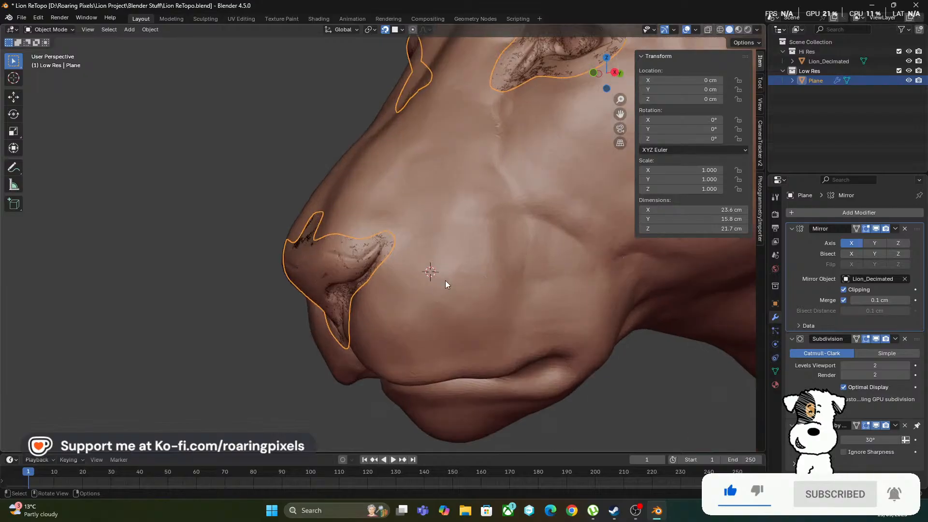
middle_click_drag(445, 281, 478, 268)
key("Tab")
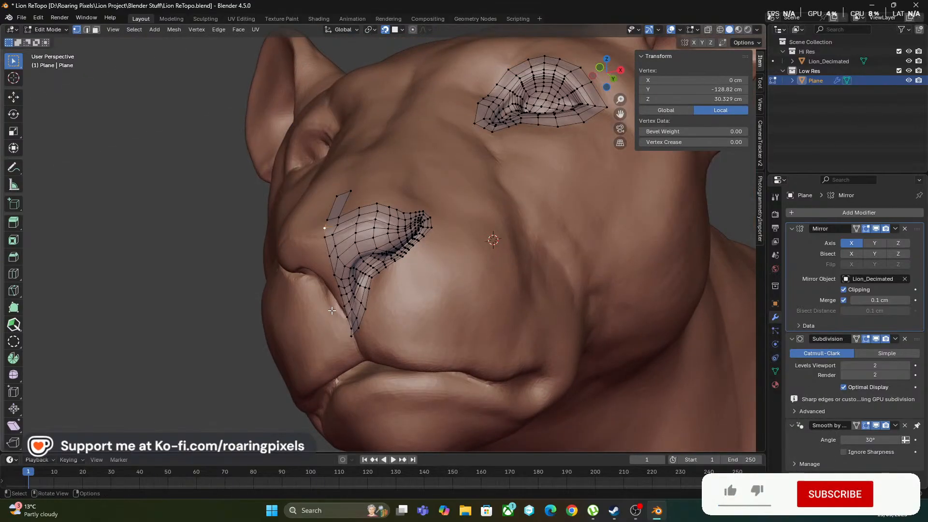
middle_click_drag(367, 334, 360, 269)
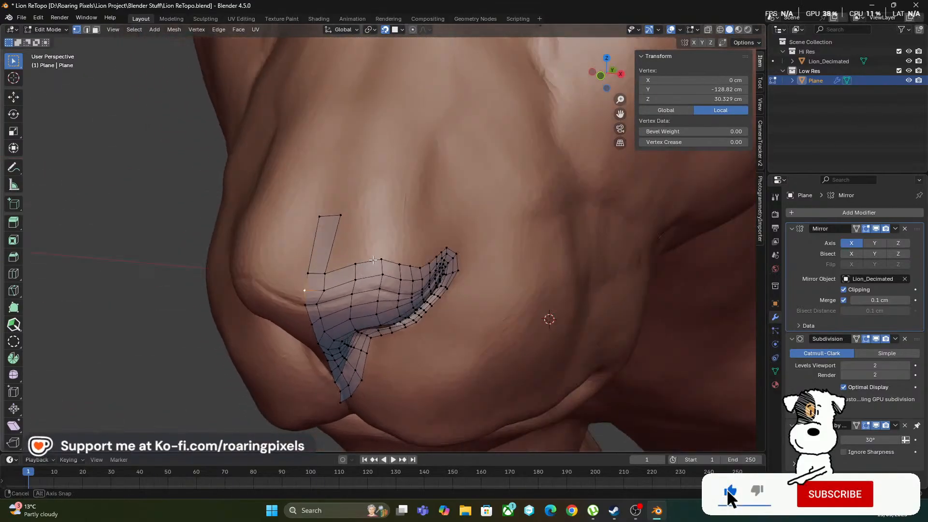
scroll(388, 266, "down", 4)
mouse_move(431, 271)
middle_mouse_down()
mouse_move(401, 267)
mouse_move(402, 281)
mouse_move(428, 286)
middle_mouse_up()
scroll(416, 265, "up", 3)
scroll(439, 261, "down", 2)
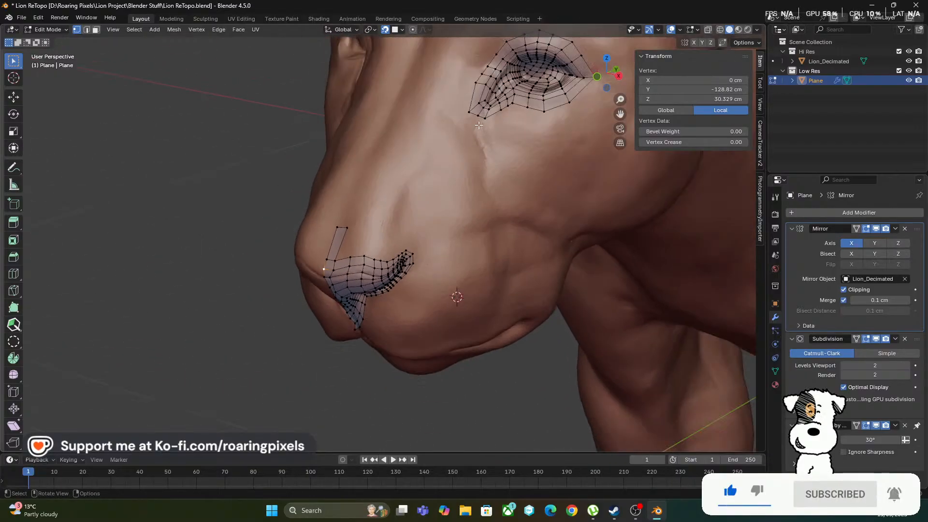
scroll(439, 262, "up", 2)
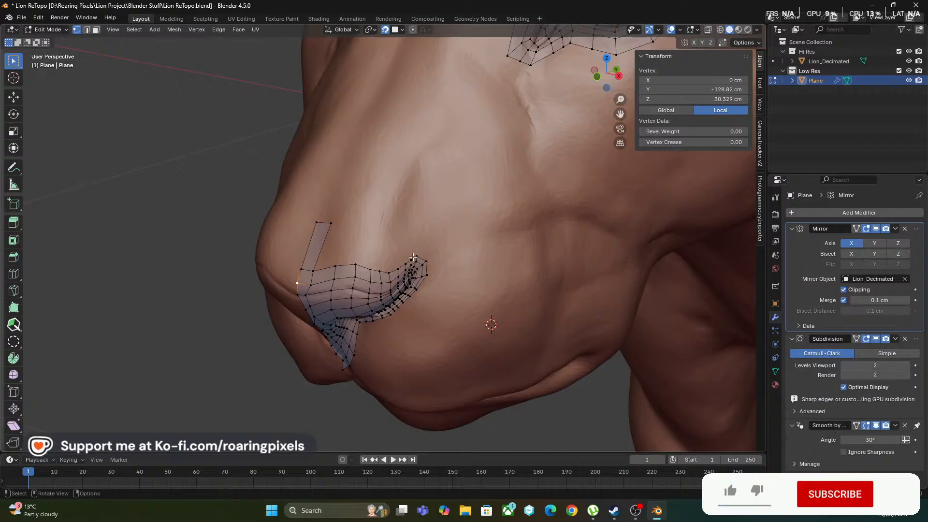
scroll(354, 334, "up", 2)
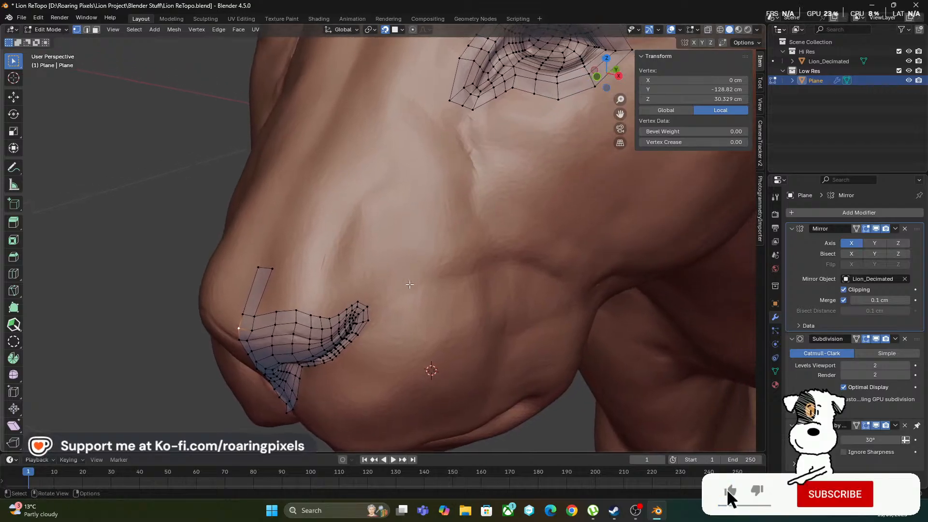
scroll(354, 334, "up", 2)
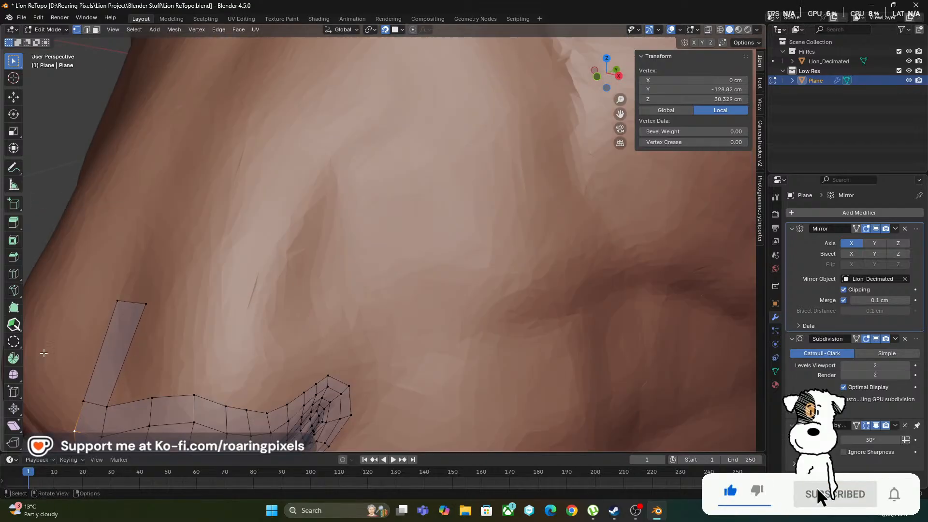
With PolyQuilt, extrude two quads from the nostril's outer tip up the muzzle toward the eye and shorten the second
left_click(13, 324)
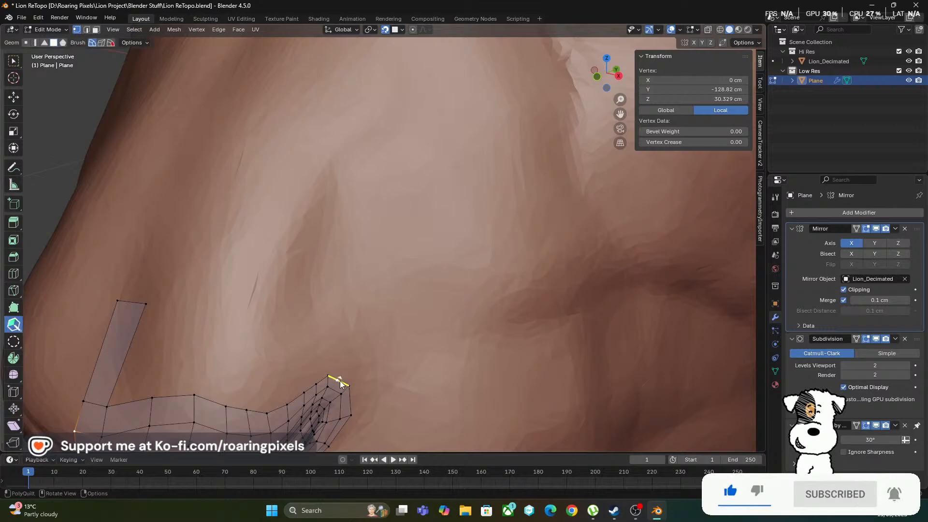
mouse_move(369, 327)
left_mouse_down()
mouse_move(375, 308)
mouse_move(369, 315)
left_mouse_up()
scroll(390, 329, "down", 5)
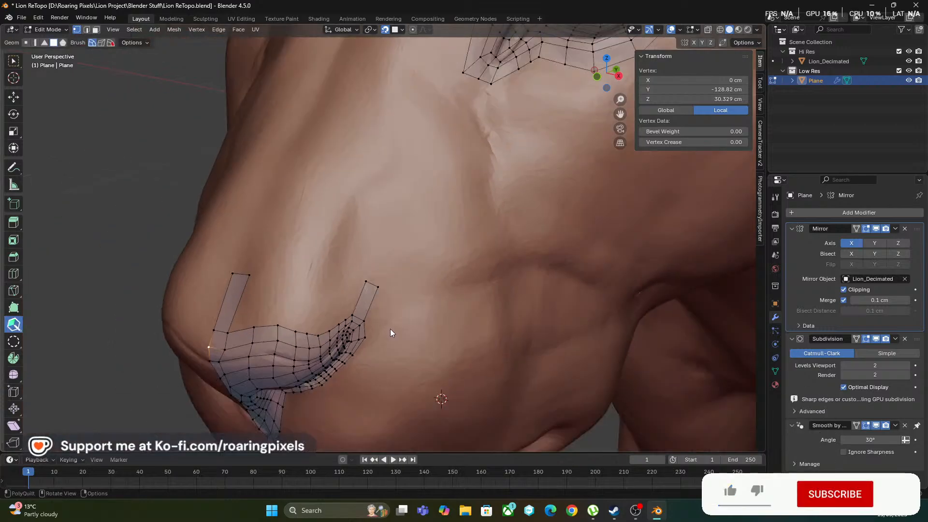
scroll(380, 273, "up", 5)
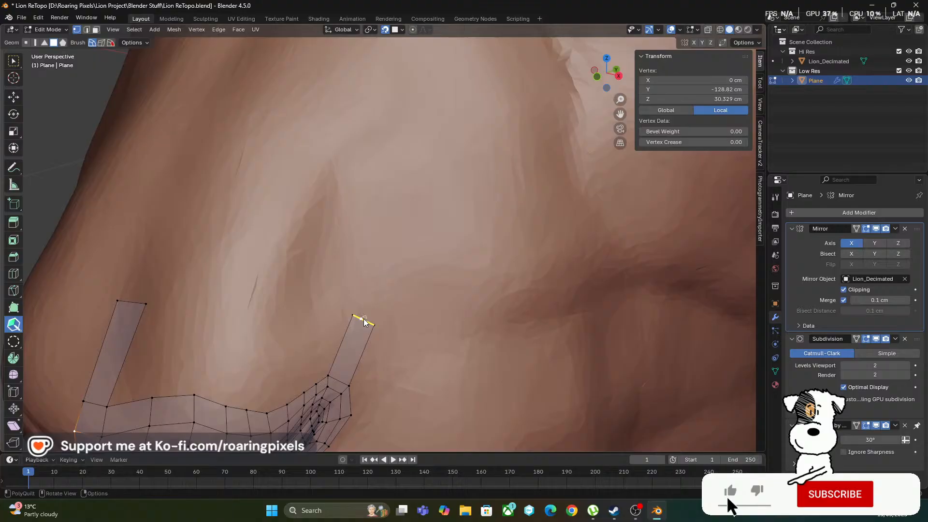
left_click_drag(365, 323, 377, 297)
left_click_drag(434, 220, 432, 203)
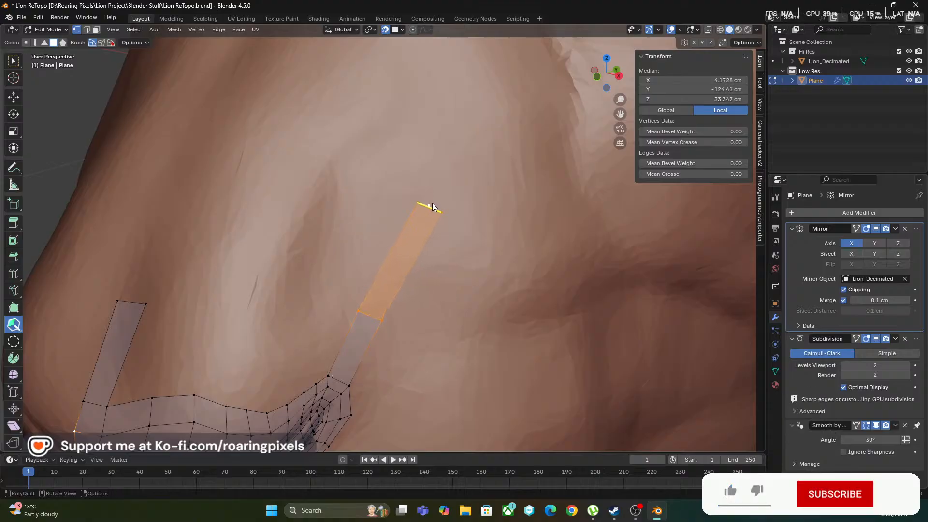
left_click_drag(411, 240, 403, 251)
scroll(426, 269, "down", 3)
middle_click_drag(427, 252, 409, 309, "shift")
scroll(402, 304, "up", 2)
Continue the quad strip up the side of the muzzle and join it to the eye mesh's inner corner
left_click_drag(383, 330, 413, 263)
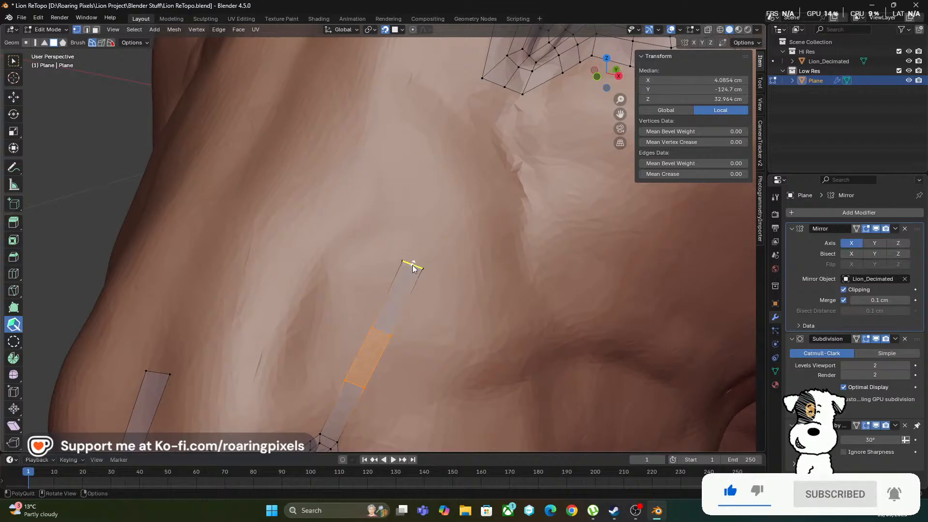
scroll(455, 303, "down", 3)
scroll(413, 260, "up", 2)
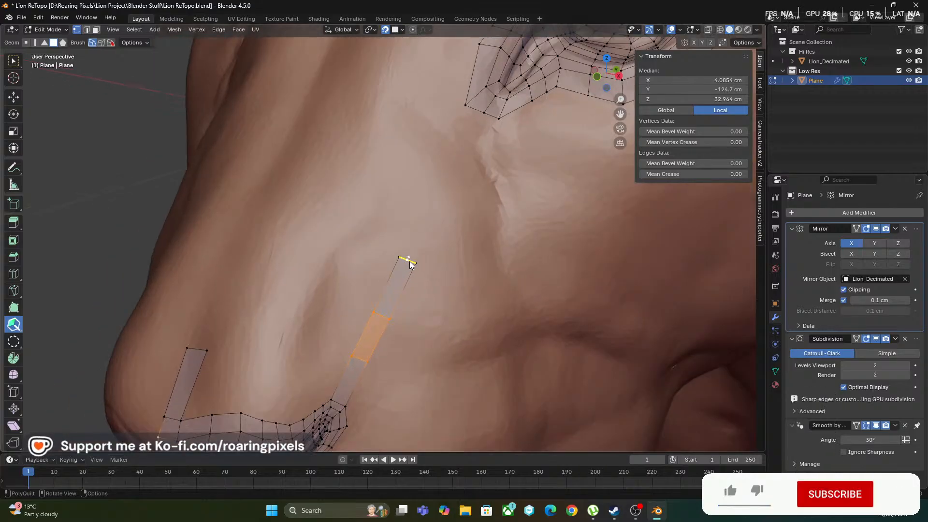
left_click_drag(411, 264, 474, 111)
Extrude a row of three quads from the strip below the eye across the nose bridge to the centre line and adjust its end vertices
scroll(500, 201, "down", 6)
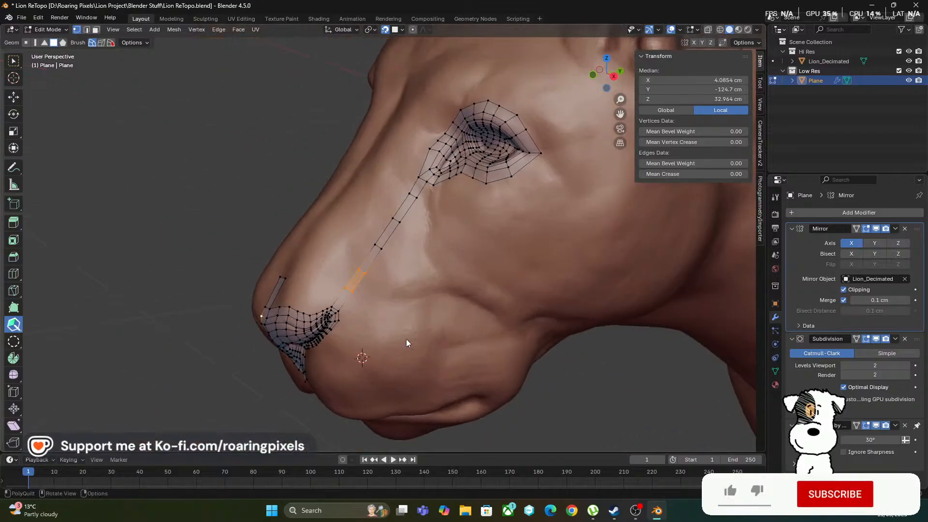
middle_click_drag(406, 339, 375, 176)
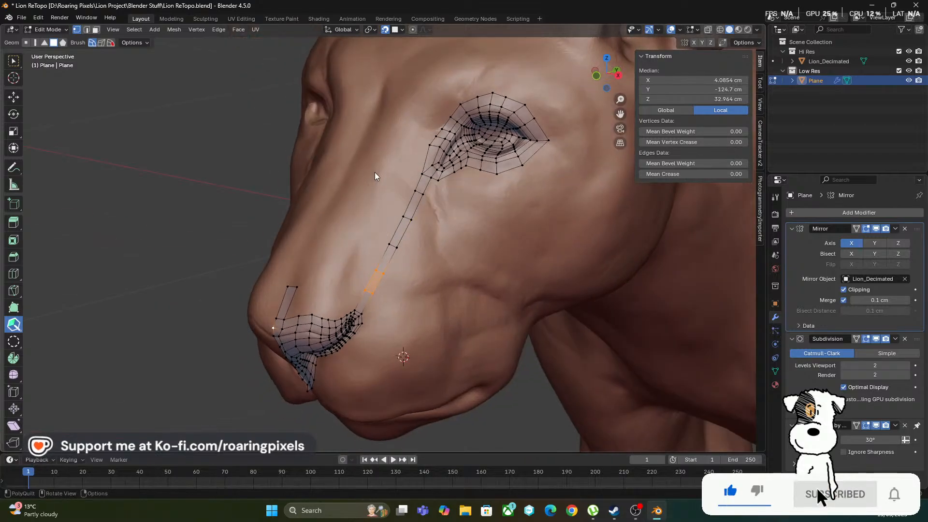
middle_click_drag(387, 362, 358, 179)
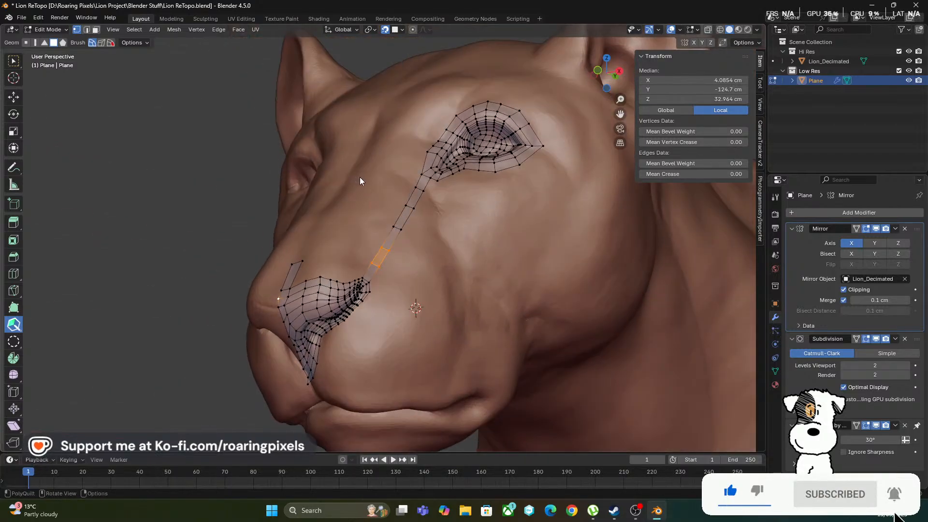
middle_click_drag(432, 358, 453, 252)
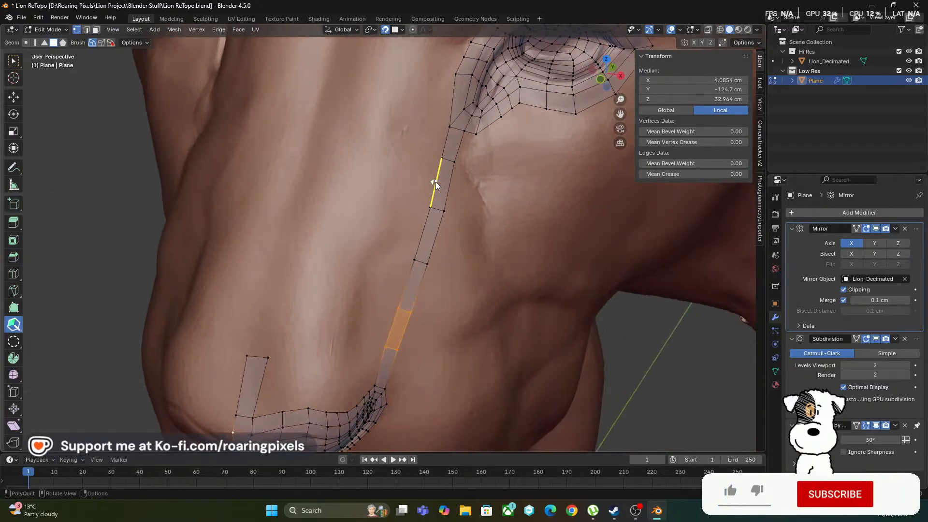
left_click_drag(435, 184, 314, 127)
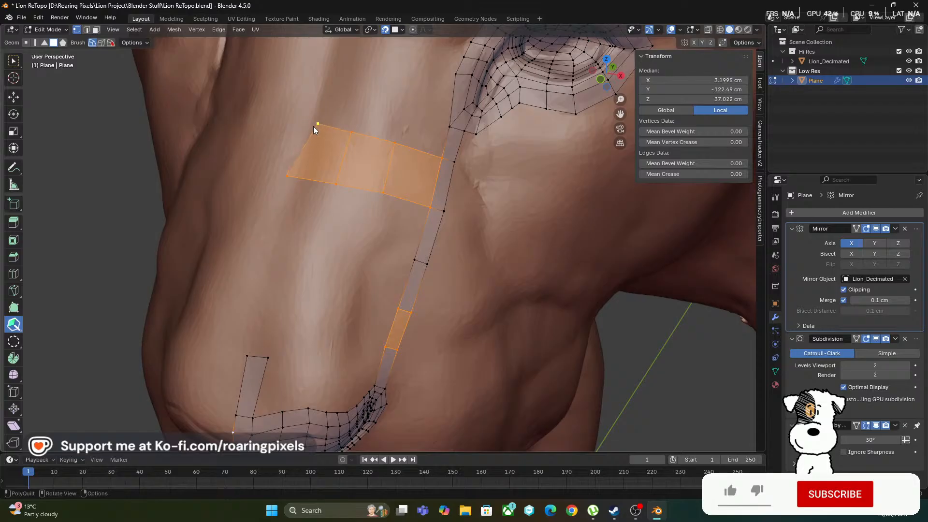
left_click_drag(283, 176, 294, 177)
middle_click_drag(316, 214, 344, 218)
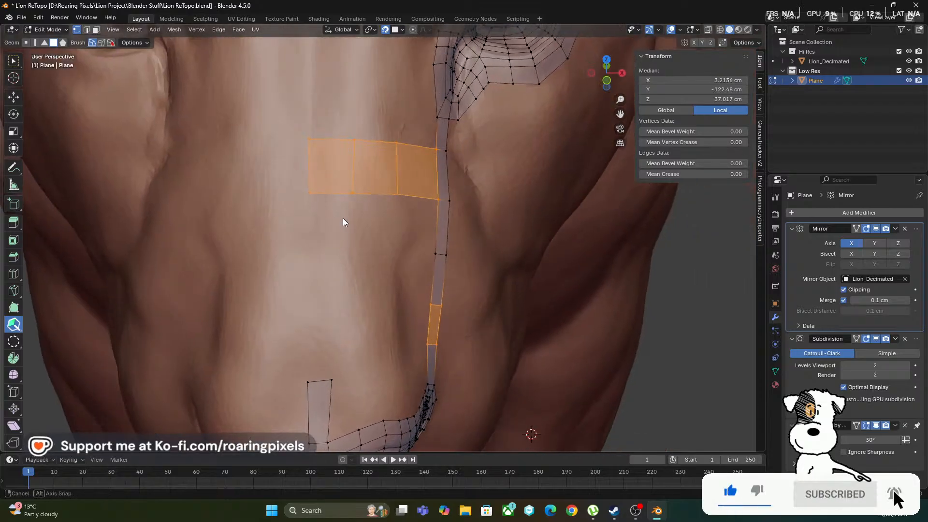
Try to set the X position of the selected nose bridge faces to 0
left_click(661, 77)
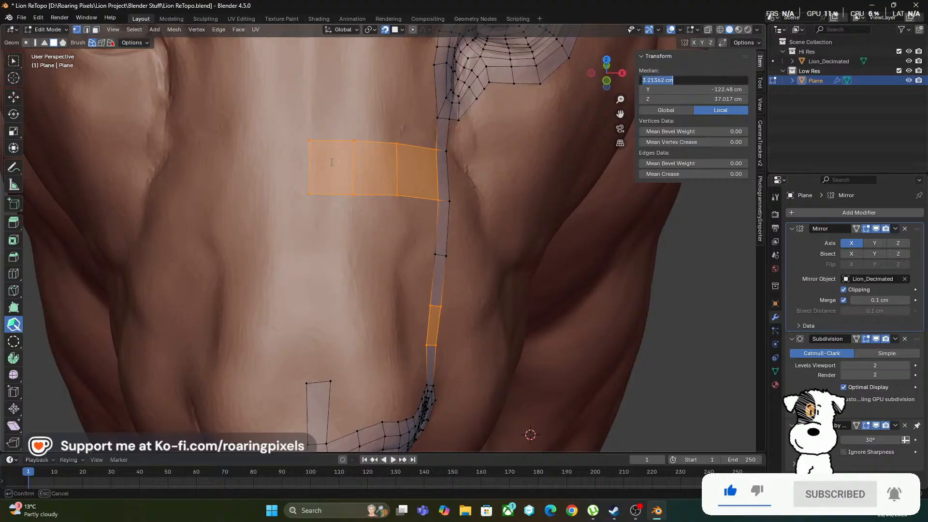
key("Escape")
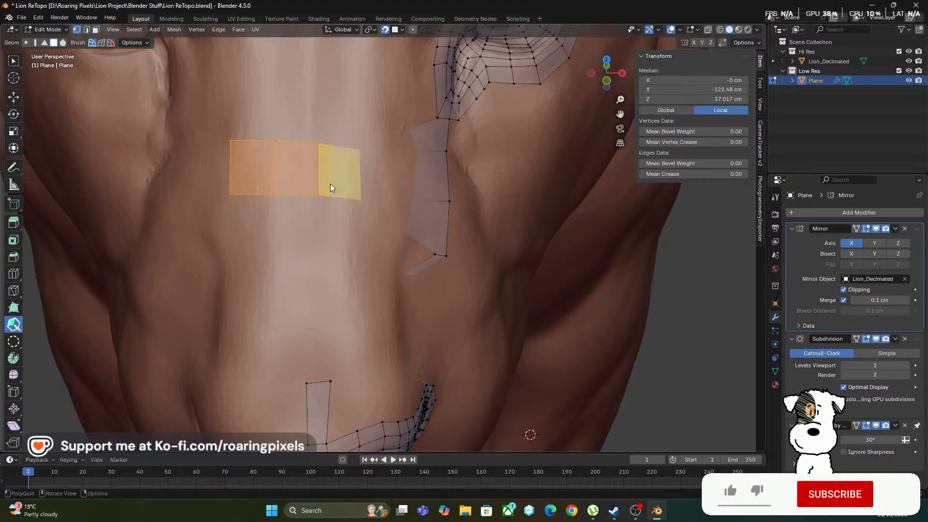
middle_click_drag(366, 247, 392, 222)
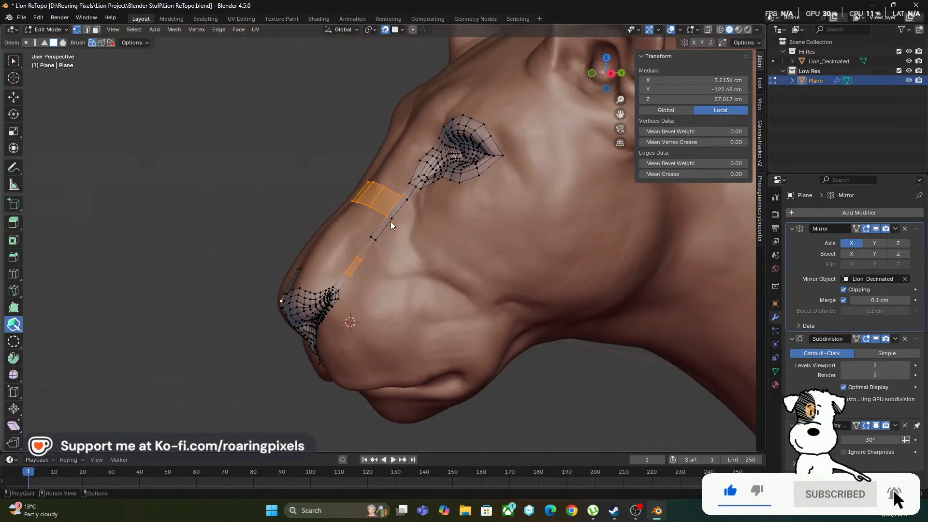
Move the strip's outer vertex below the eye's inner corner outward onto the cheek to widen the strip there
middle_click_drag(451, 338, 412, 217)
middle_click_drag(421, 321, 408, 289)
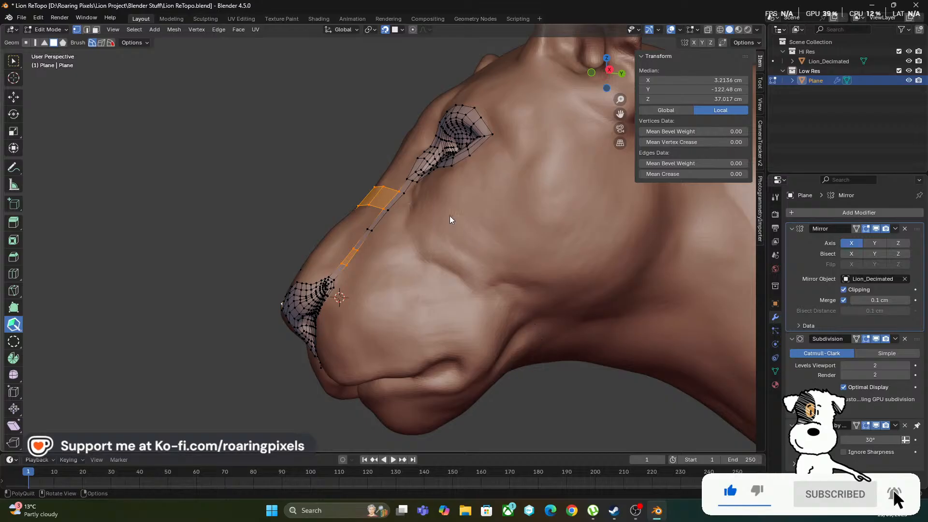
middle_click_drag(403, 242, 378, 218)
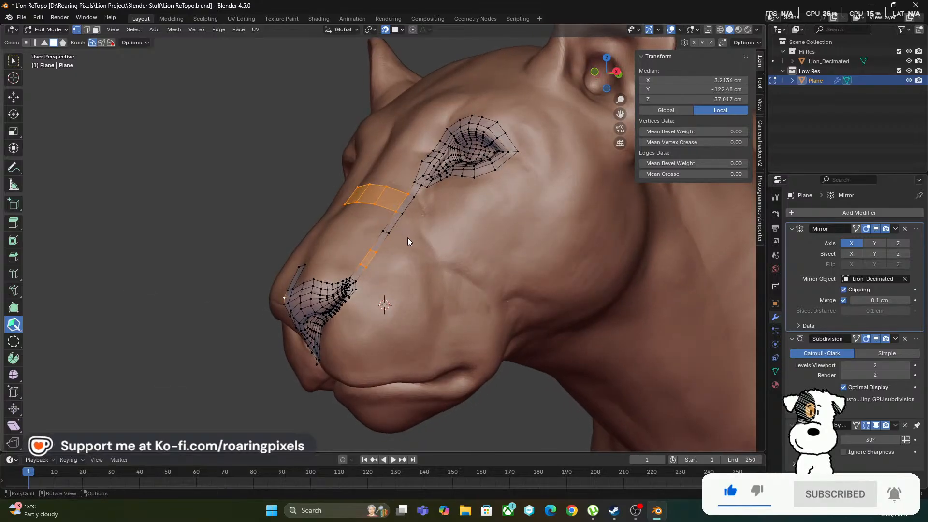
middle_click_drag(415, 291, 405, 314)
scroll(423, 238, "up", 3)
left_click_drag(412, 215, 437, 210)
scroll(436, 223, "down", 3)
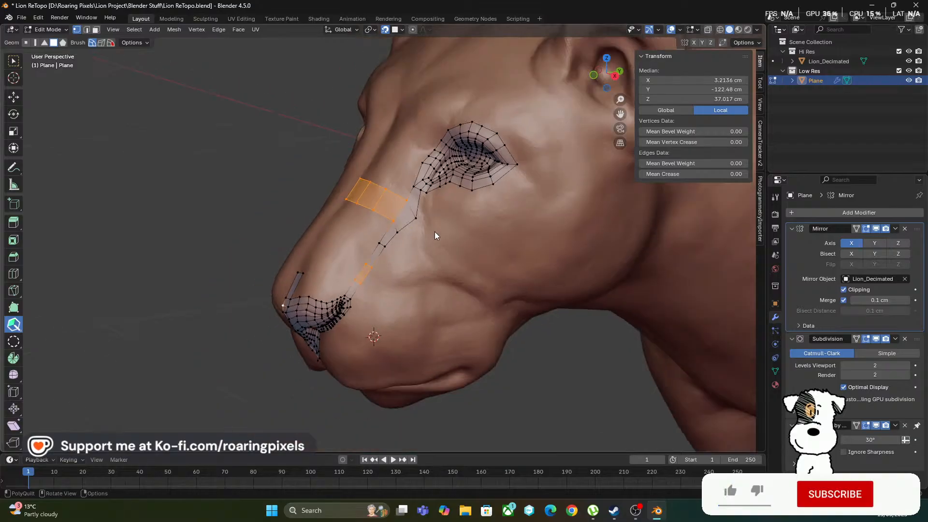
middle_click_drag(421, 261, 396, 222)
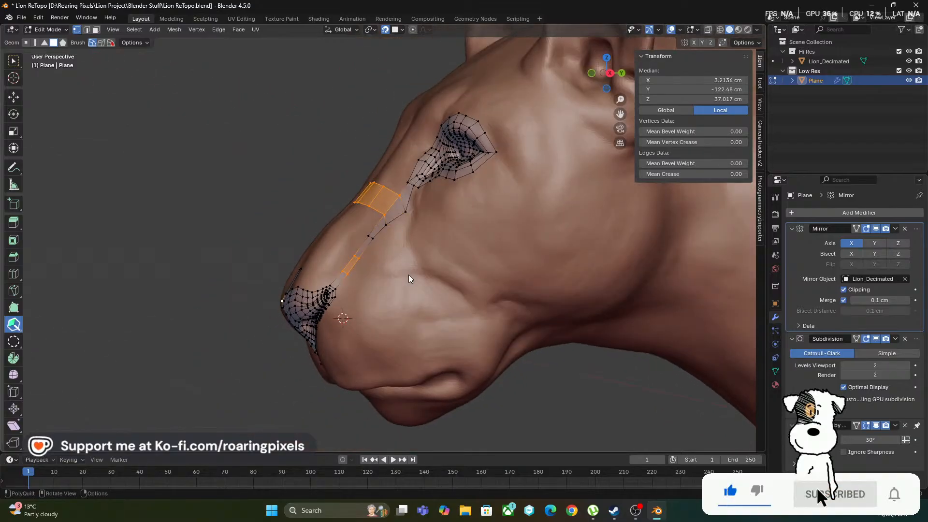
Extrude quads from the widened strip's outer edge down the cheek and connect them back to the nostril's outer end
scroll(416, 301, "up", 2)
scroll(425, 290, "up", 5)
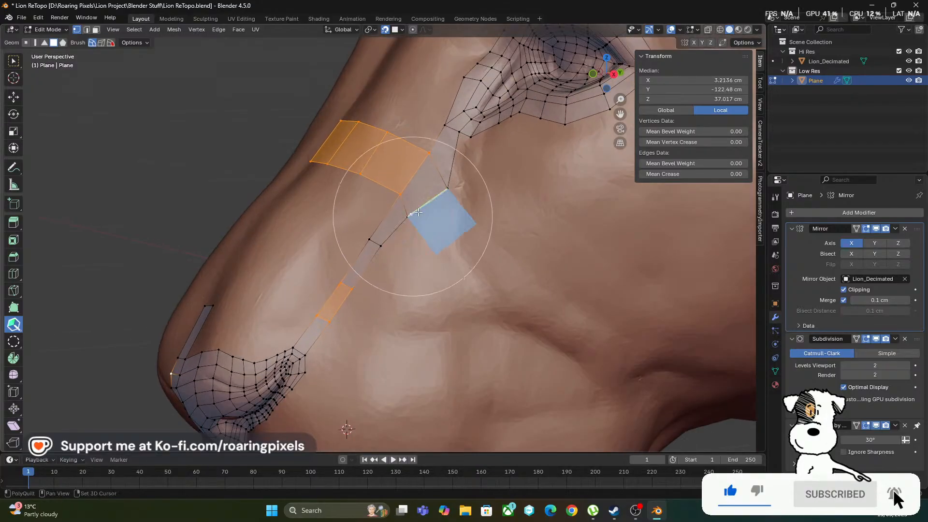
left_click_drag(432, 206, 465, 247)
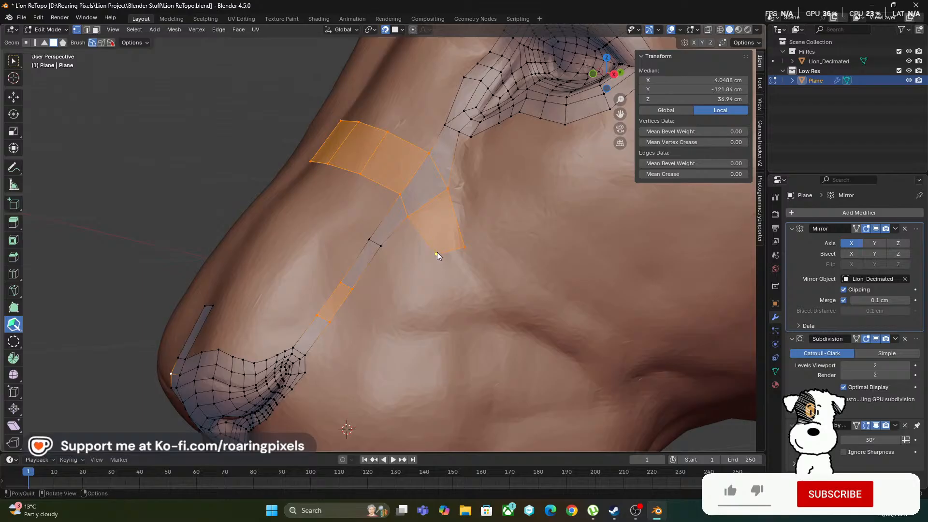
left_click_drag(448, 259, 459, 276)
scroll(496, 306, "down", 2)
middle_click_drag(497, 306, 477, 282)
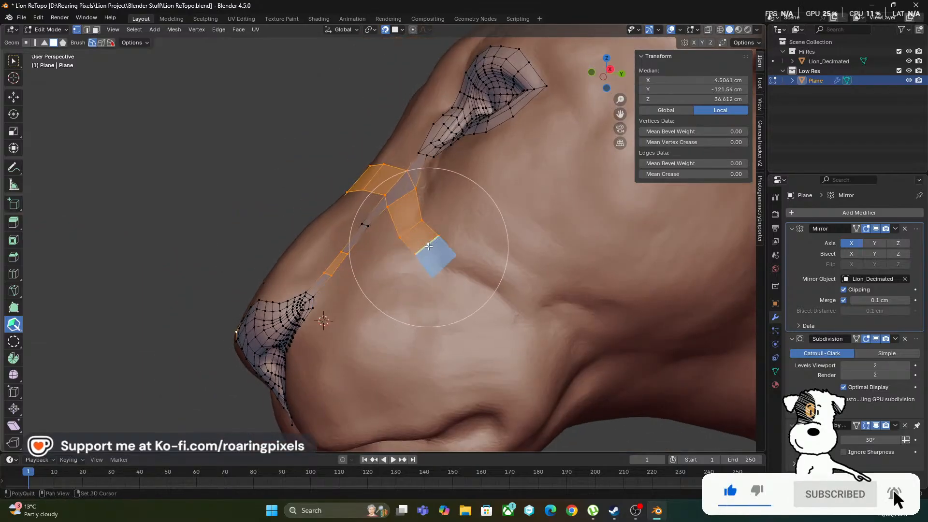
scroll(488, 316, "down", 5)
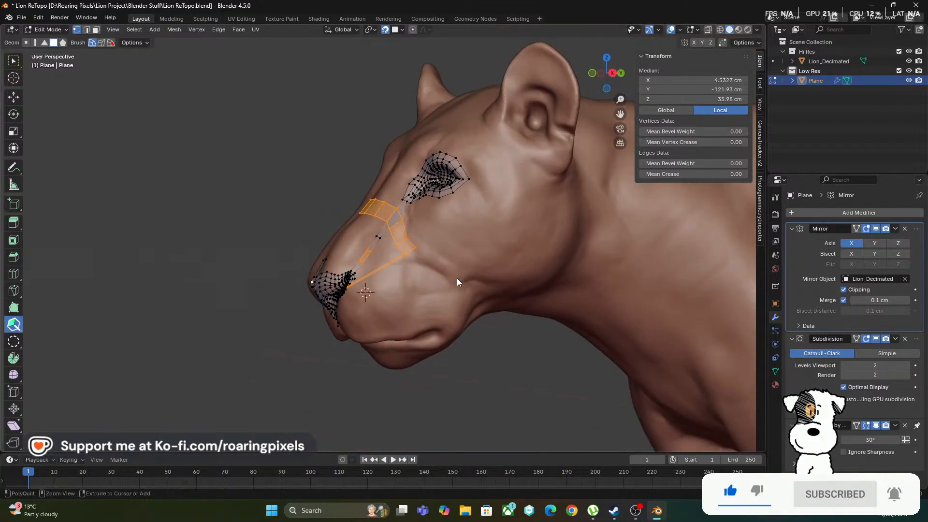
Replace the stretched face reaching the nostril with a short quad on the cheek strip and bend that end downward by moving its vertices
scroll(452, 274, "up", 5)
scroll(449, 275, "up", 4)
left_click(483, 291, "shift")
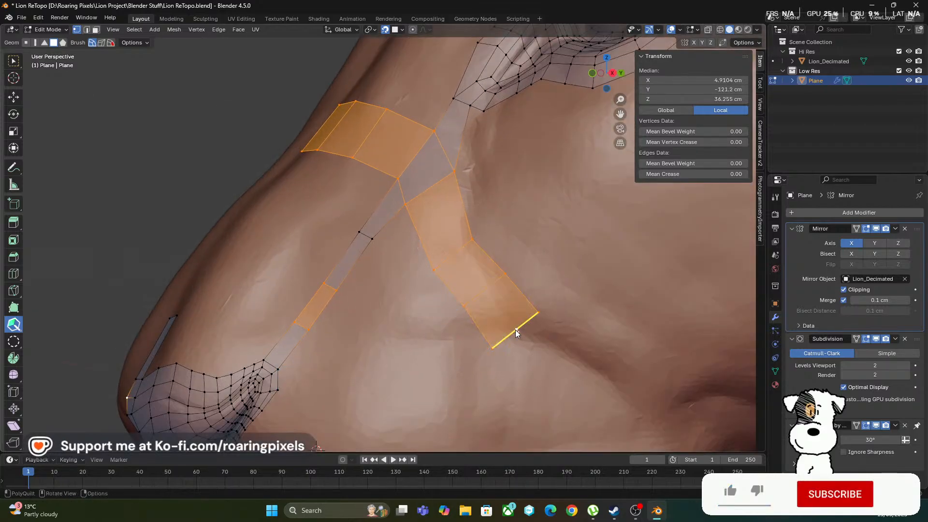
scroll(516, 329, "down", 4)
middle_click_drag(515, 330, 478, 282)
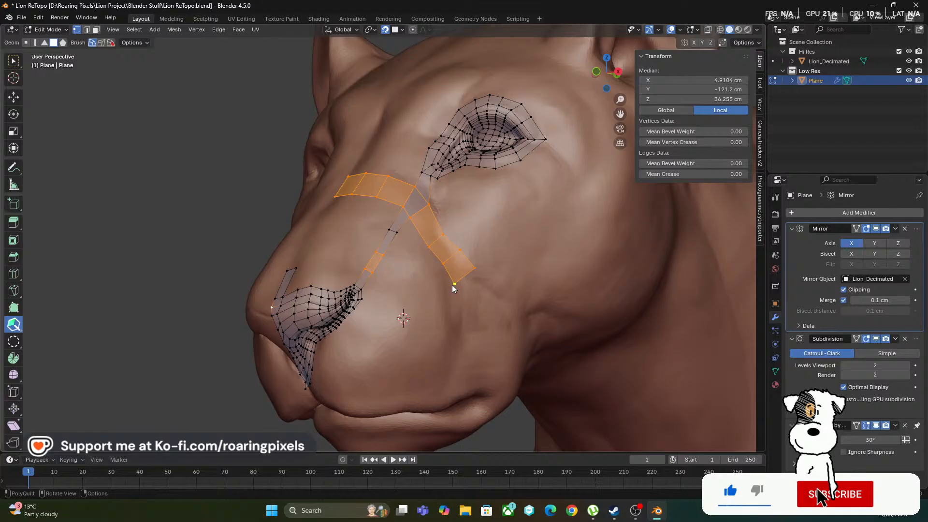
left_click_drag(451, 285, 468, 285)
left_click_drag(460, 252, 429, 263)
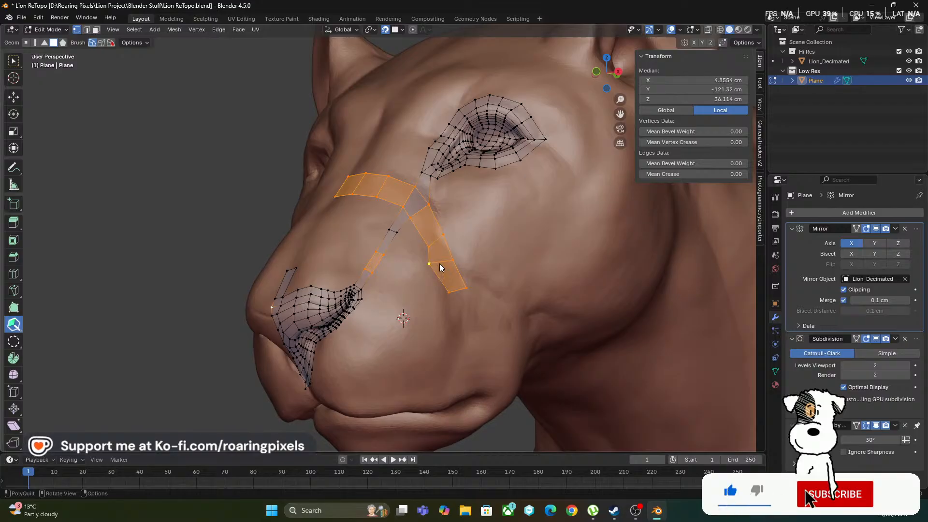
Reposition the inner-edge vertices of the cheek strip's last quad so the strip curves evenly down the muzzle
scroll(436, 268, "down", 2)
scroll(433, 276, "up", 2)
middle_click_drag(423, 306, 402, 303)
scroll(402, 303, "up", 2)
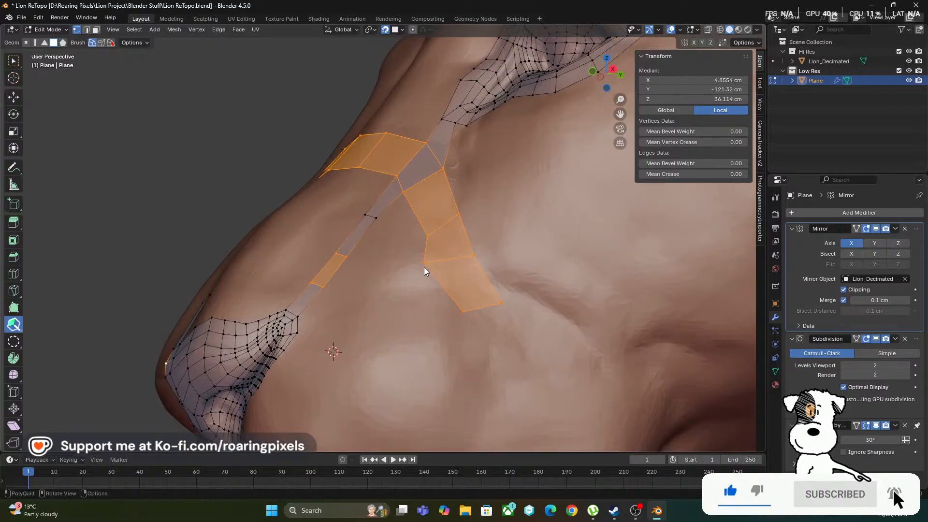
left_click_drag(426, 262, 437, 263)
middle_click_drag(417, 315, 397, 274, "shift")
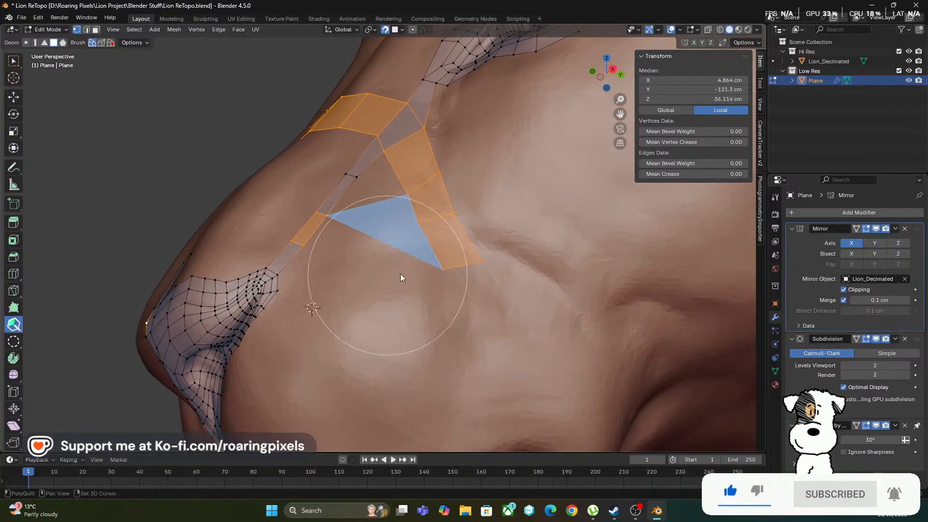
left_click_drag(443, 269, 426, 263)
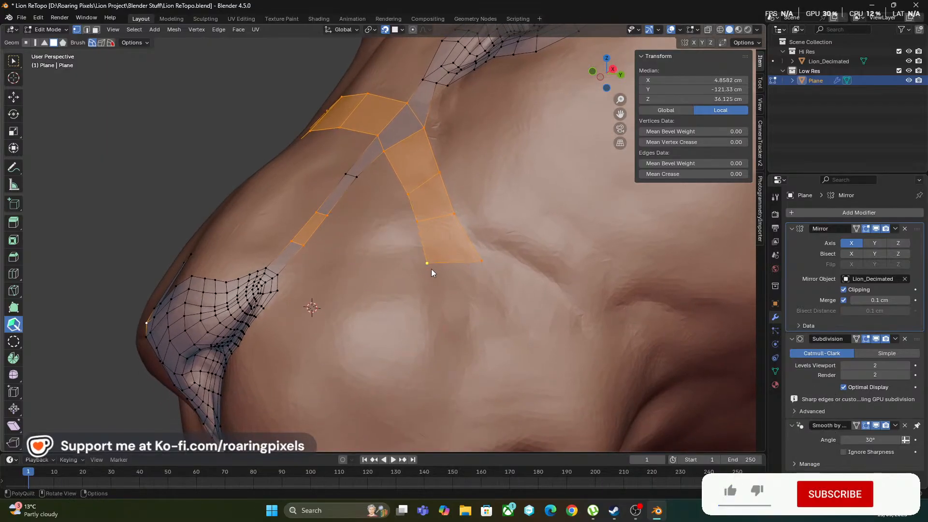
Extrude more quads down the side of the muzzle to the mouth corner and angle the last quad toward it
left_click(458, 264, "shift")
scroll(487, 321, "down", 3)
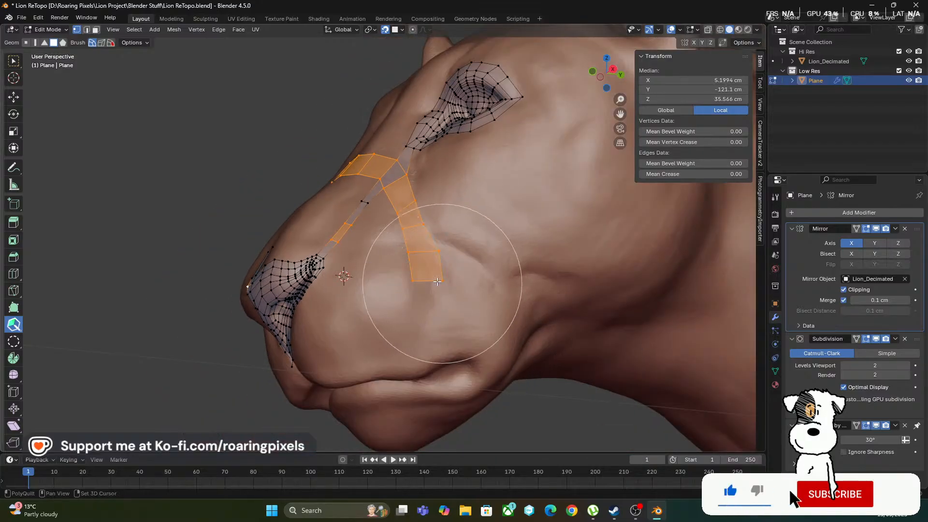
left_click(431, 281, "shift")
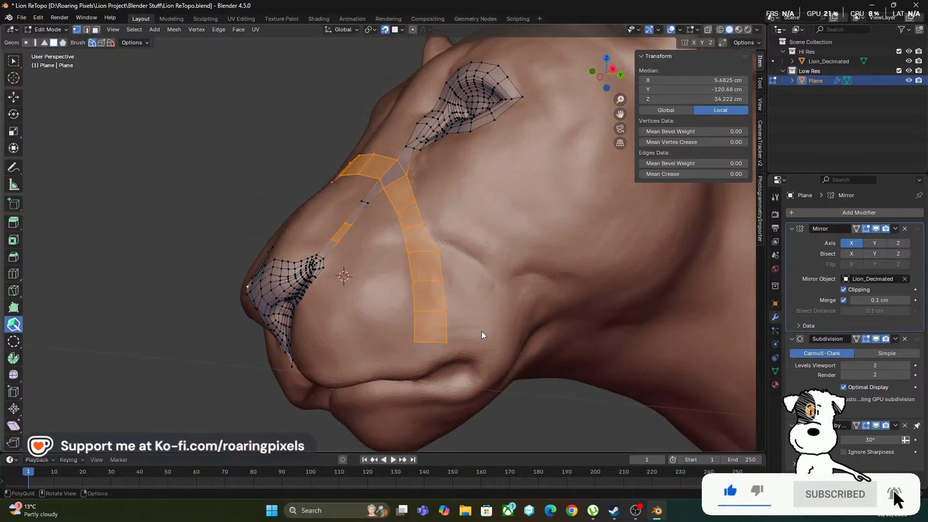
mouse_move(482, 336)
middle_mouse_down()
mouse_move(540, 325)
mouse_move(570, 344)
mouse_move(485, 370)
mouse_move(429, 344)
mouse_move(484, 343)
mouse_move(465, 278)
mouse_move(507, 328)
mouse_move(442, 318)
mouse_move(457, 323)
middle_mouse_up()
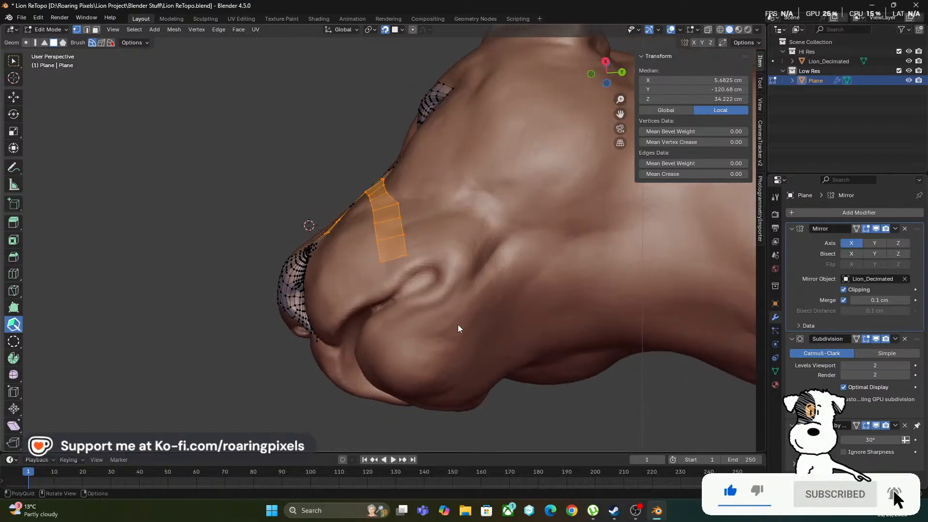
middle_click_drag(457, 227, 429, 264)
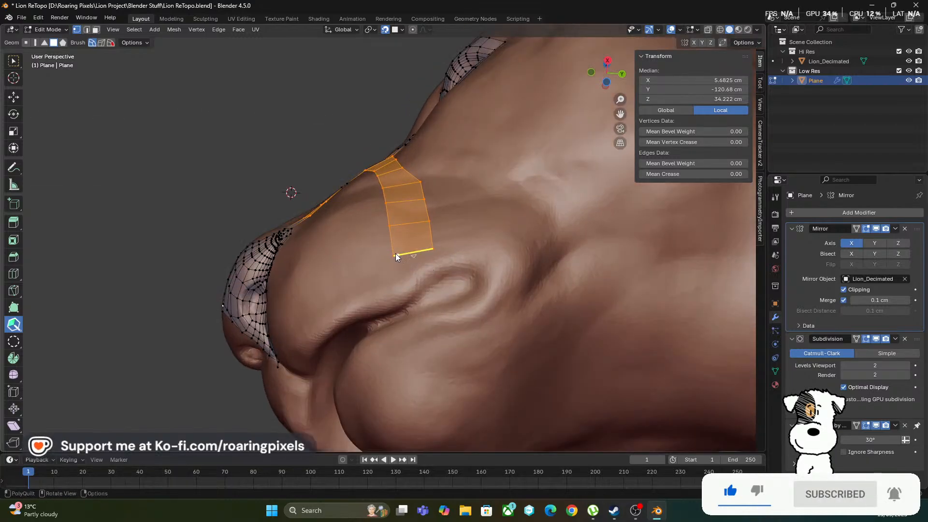
mouse_move(392, 255)
left_mouse_down()
mouse_move(395, 265)
mouse_move(436, 240)
mouse_move(419, 284)
mouse_move(481, 248)
left_mouse_up()
middle_click_drag(481, 249, 405, 357)
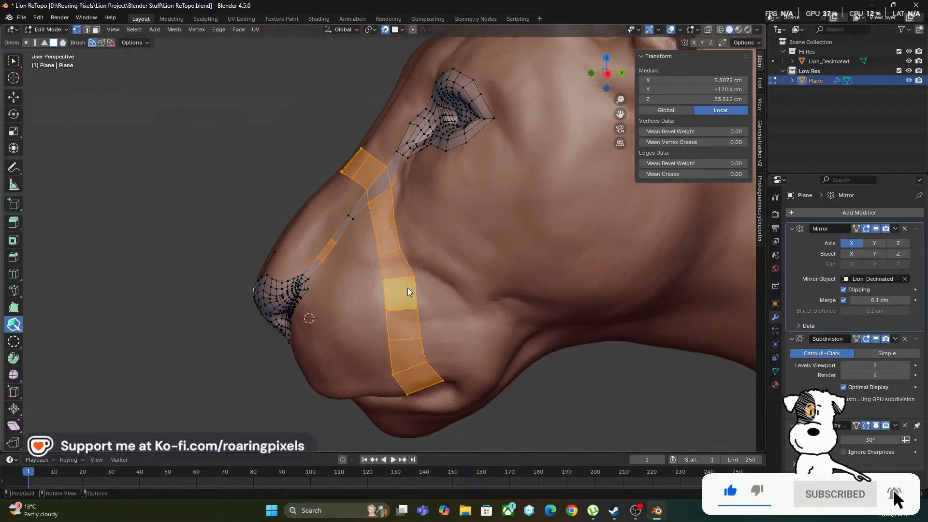
Lower the vertices along both edges of the nose bridge row to even out its three quads and the junction with the eye strip
middle_click_drag(320, 201, 416, 271)
middle_click_drag(425, 339, 301, 206)
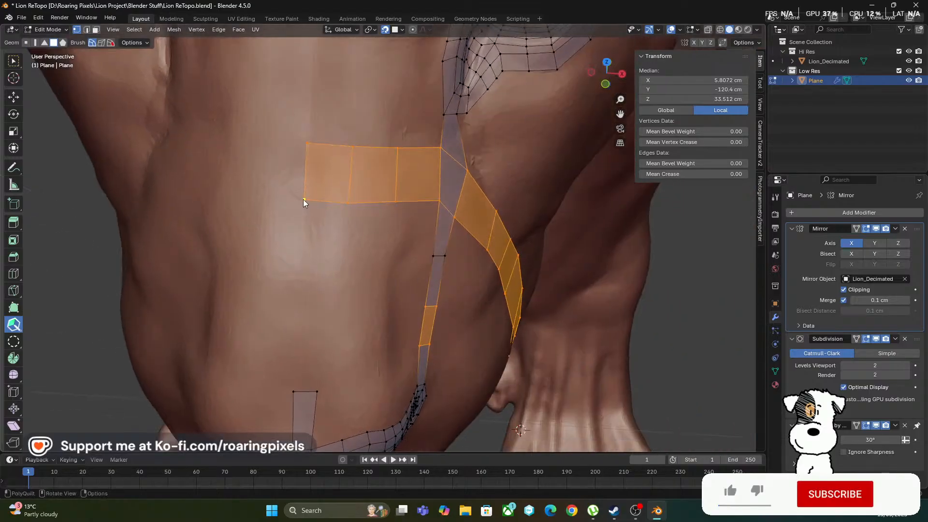
left_click_drag(303, 199, 347, 225)
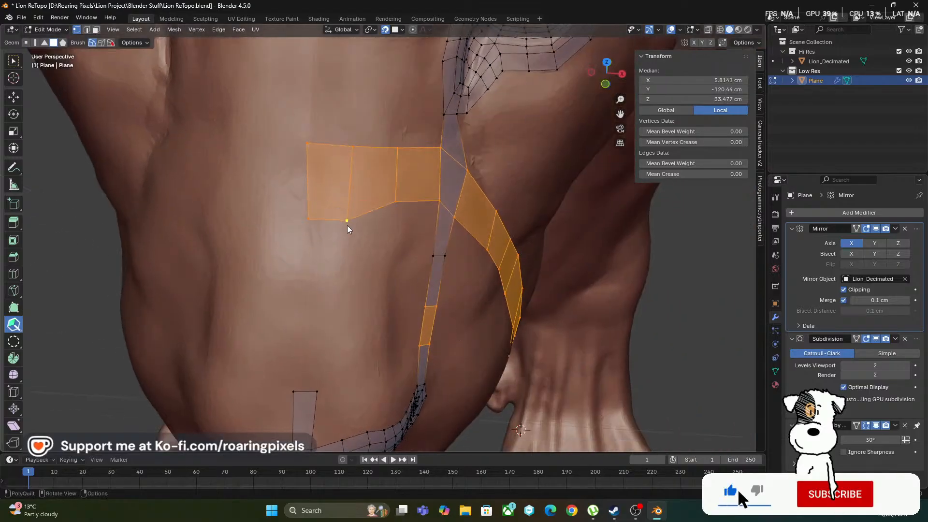
left_click_drag(395, 203, 392, 226)
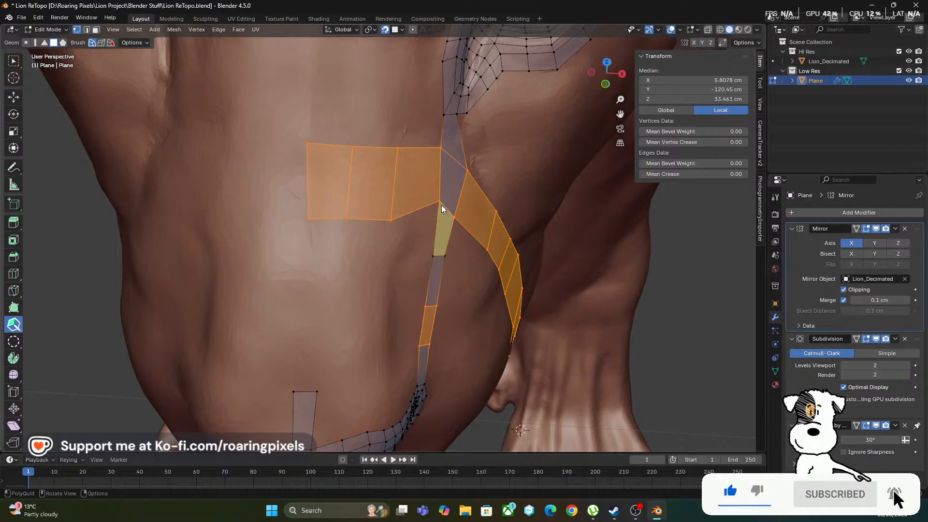
left_click_drag(440, 202, 434, 225)
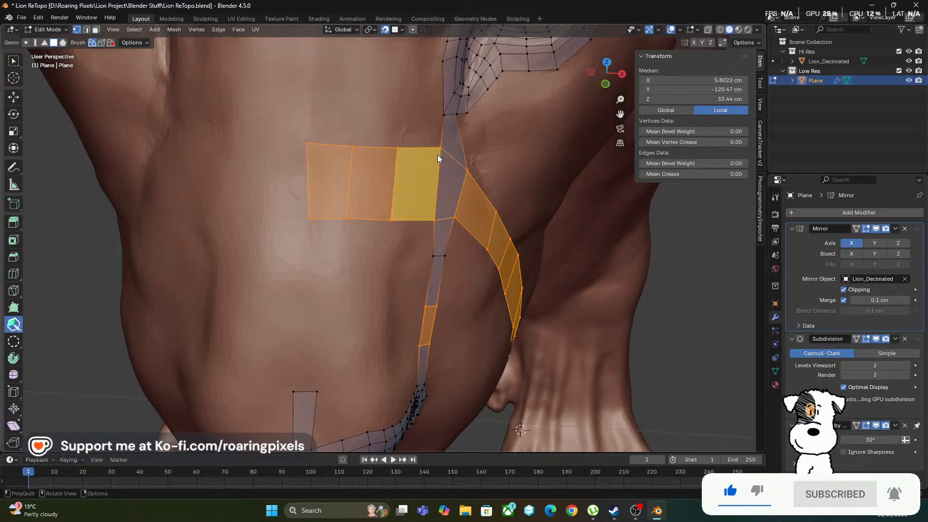
left_click_drag(442, 150, 468, 183)
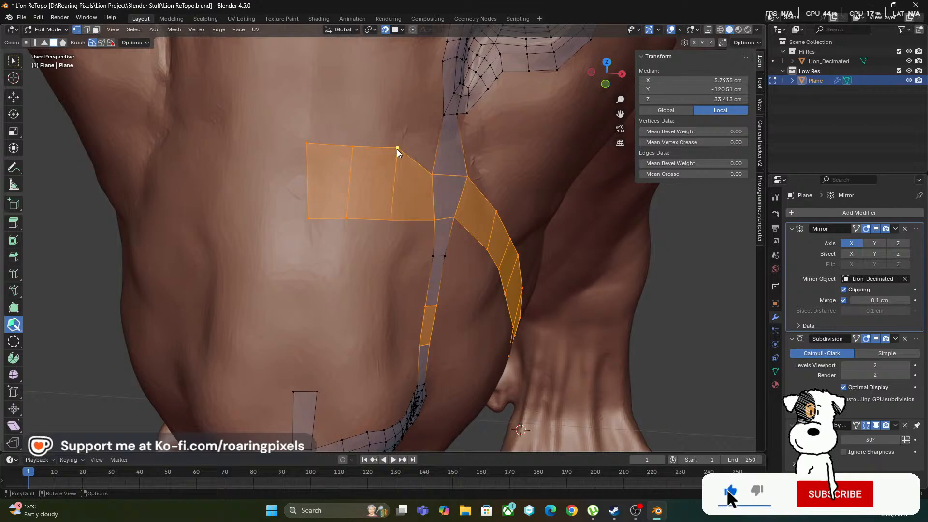
left_click_drag(397, 149, 306, 165)
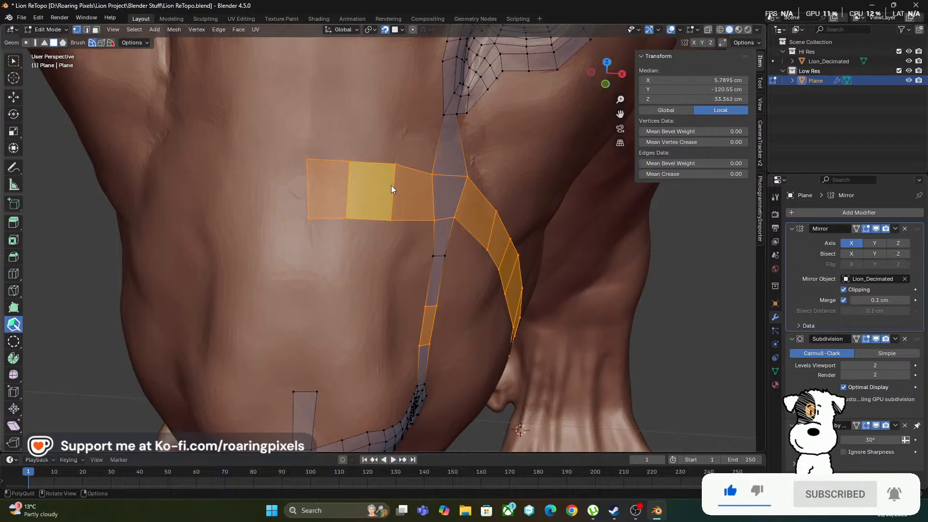
Add a quad beside the strip below the eye's inner corner and position its free outer vertex
scroll(449, 218, "down", 4)
middle_click_drag(460, 224, 399, 183)
scroll(414, 203, "up", 3)
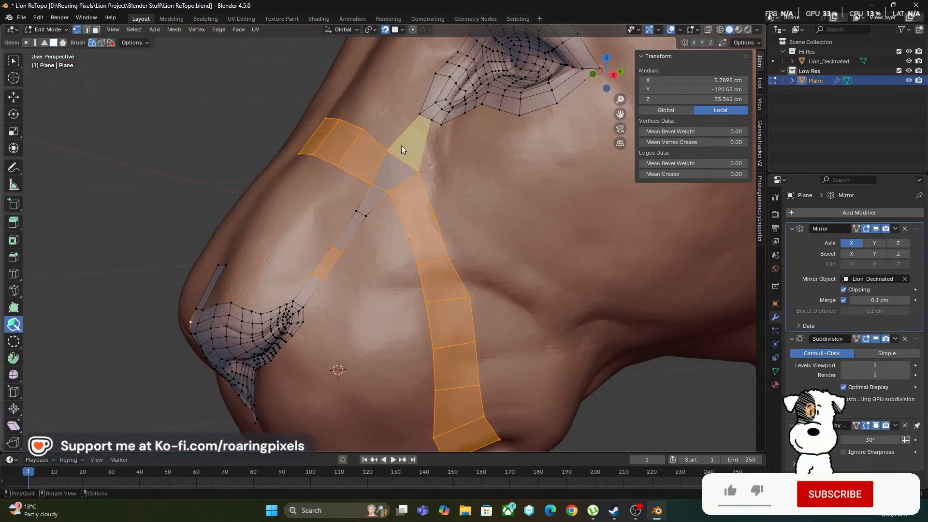
middle_click_drag(460, 157, 470, 173)
scroll(492, 165, "down", 2)
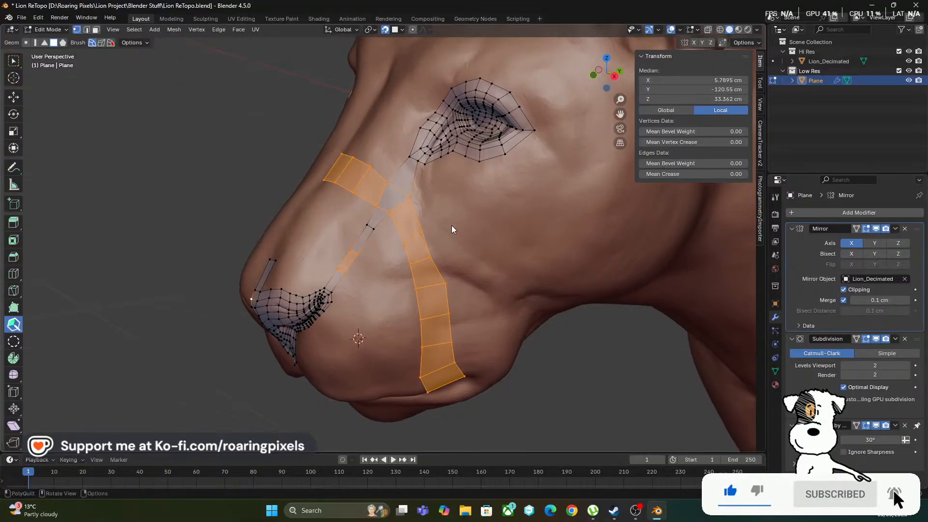
middle_click_drag(481, 269, 453, 205)
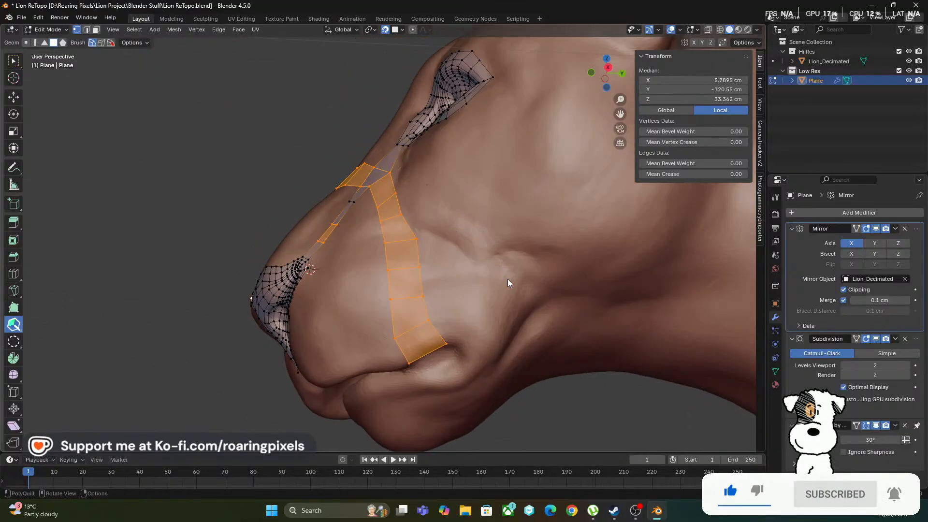
middle_click_drag(508, 282, 479, 224)
middle_click_drag(546, 332, 451, 193)
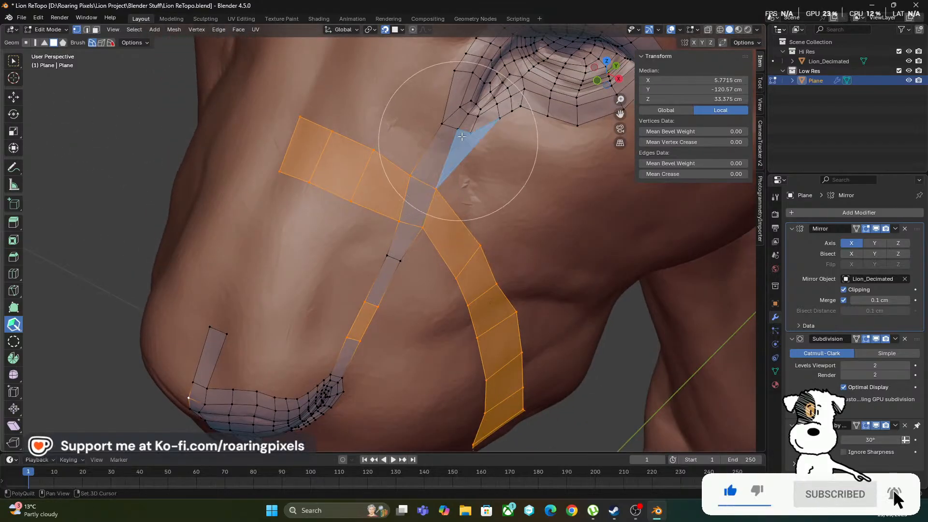
left_click(464, 131, "shift")
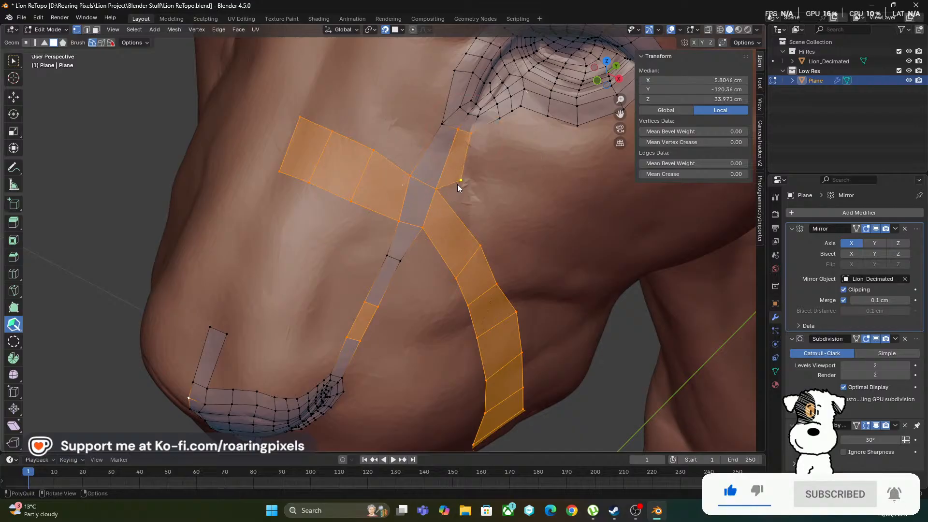
mouse_move(457, 184)
middle_mouse_down()
mouse_move(465, 202)
mouse_move(435, 167)
middle_mouse_up()
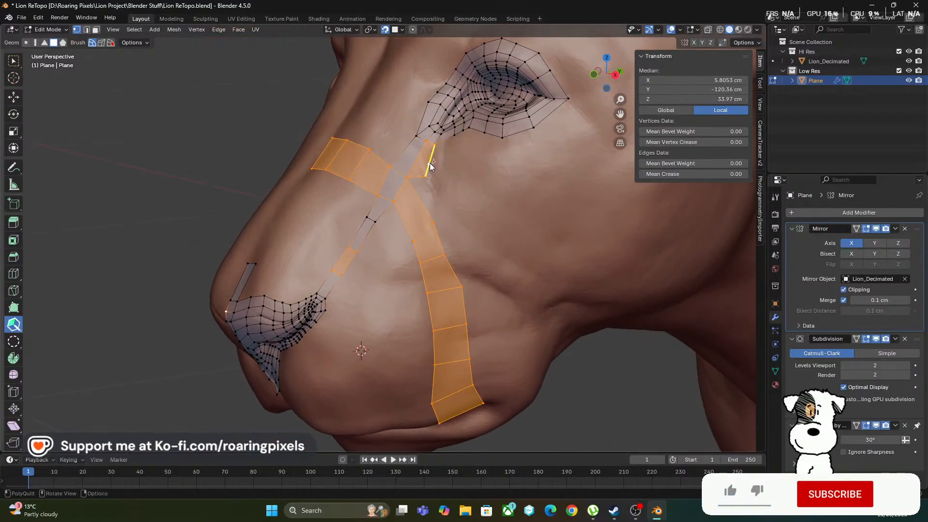
Extend the new quad outward onto the cheek with a second, wider quad below the eye
left_click(430, 162)
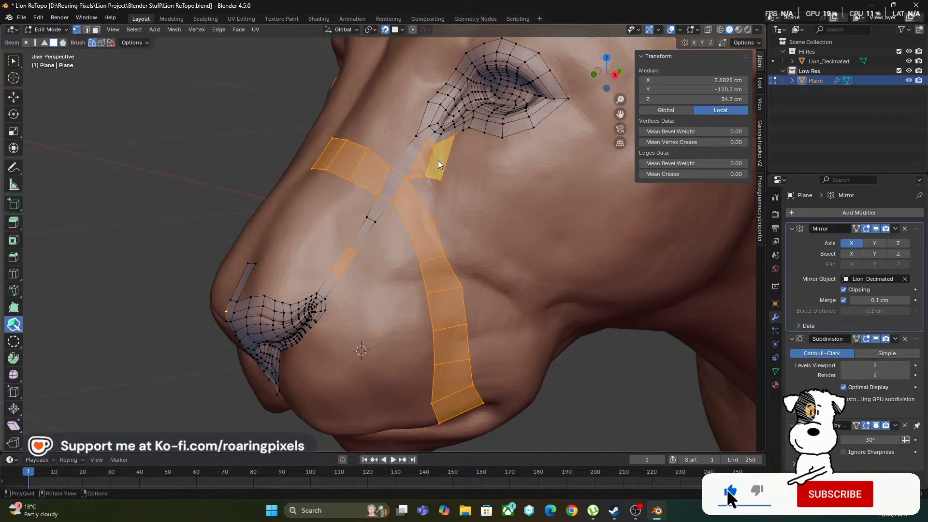
middle_click_drag(431, 162, 482, 216)
left_click_drag(488, 146, 535, 194)
middle_click_drag(535, 193, 457, 193)
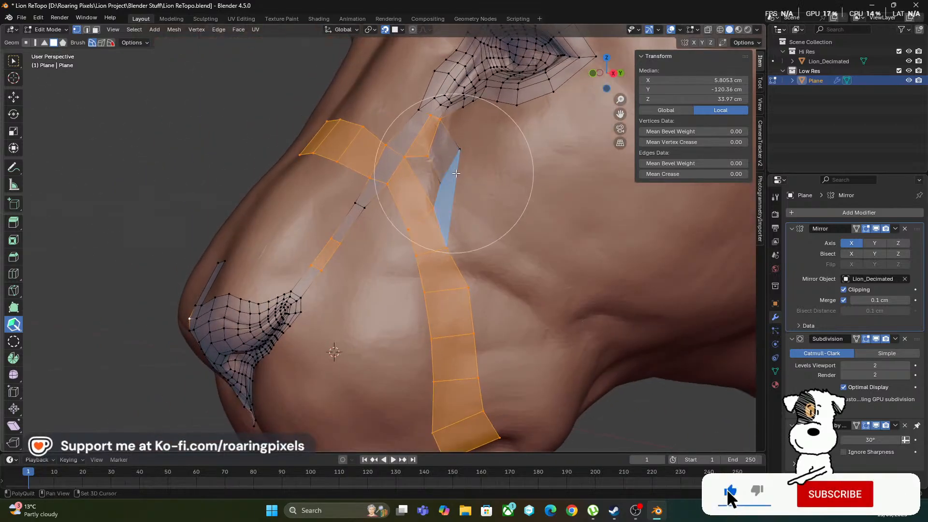
Extrude two quads from the new branch's outer edge along the cheek and move their end vertices farther back and down
middle_click_drag(457, 171, 529, 218)
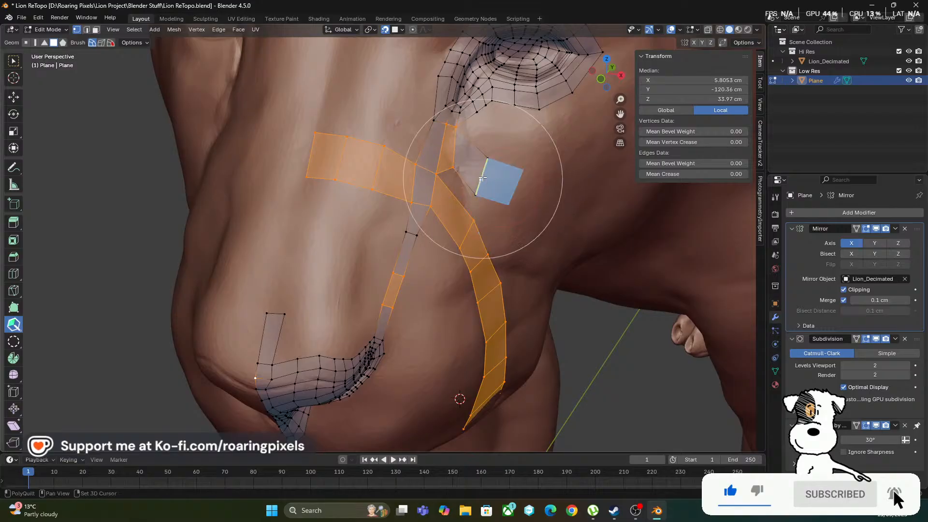
left_click(500, 183)
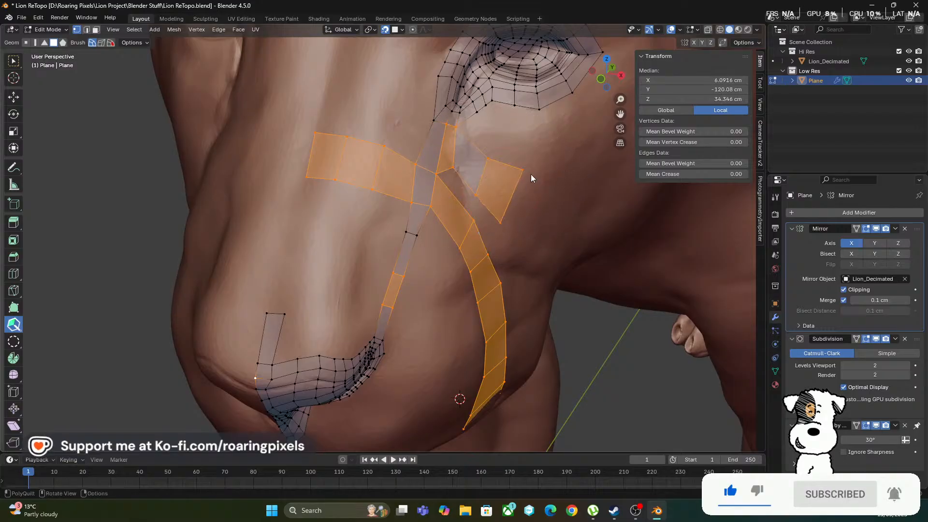
left_click_drag(522, 170, 524, 202)
mouse_move(524, 202)
middle_mouse_down()
mouse_move(533, 202)
mouse_move(505, 171)
middle_mouse_up()
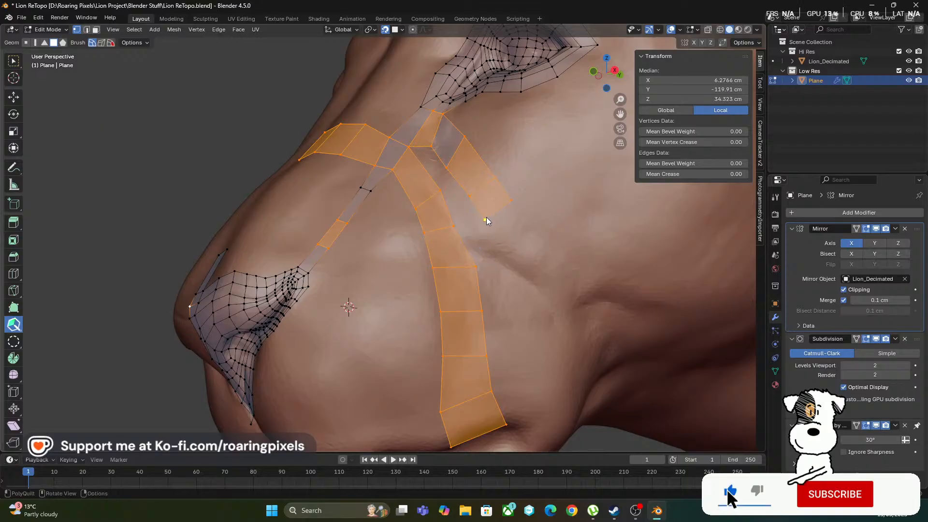
left_click_drag(485, 219, 501, 241)
left_click_drag(511, 202, 526, 220)
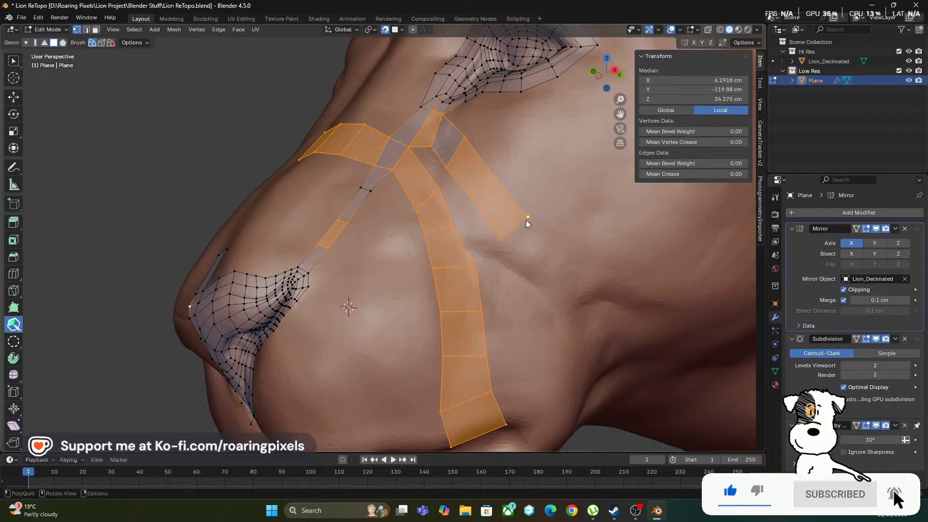
Extrude another quad from the branch's end and move its two end vertices to follow the cheek crease
scroll(541, 233, "down", 3)
middle_click_drag(541, 233, 500, 221)
scroll(497, 220, "up", 2)
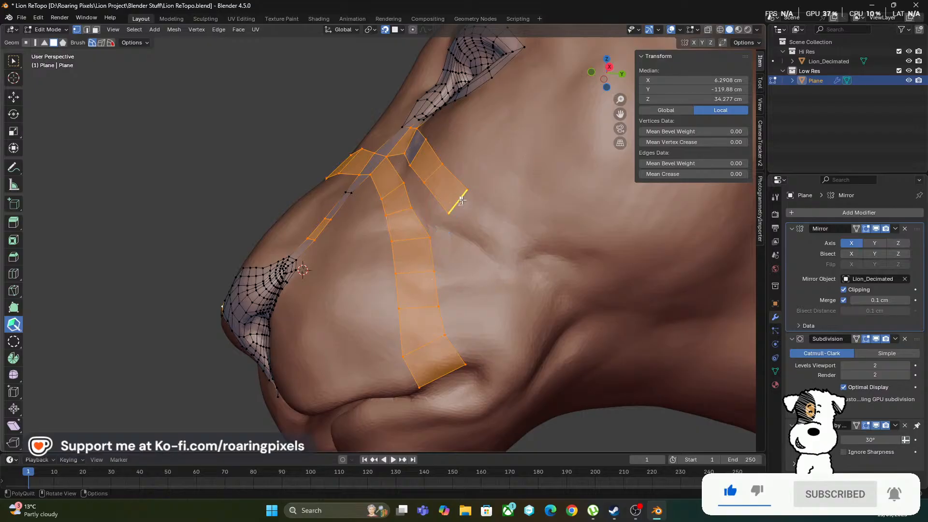
left_click(461, 199, "shift")
left_click_drag(477, 232, 485, 242)
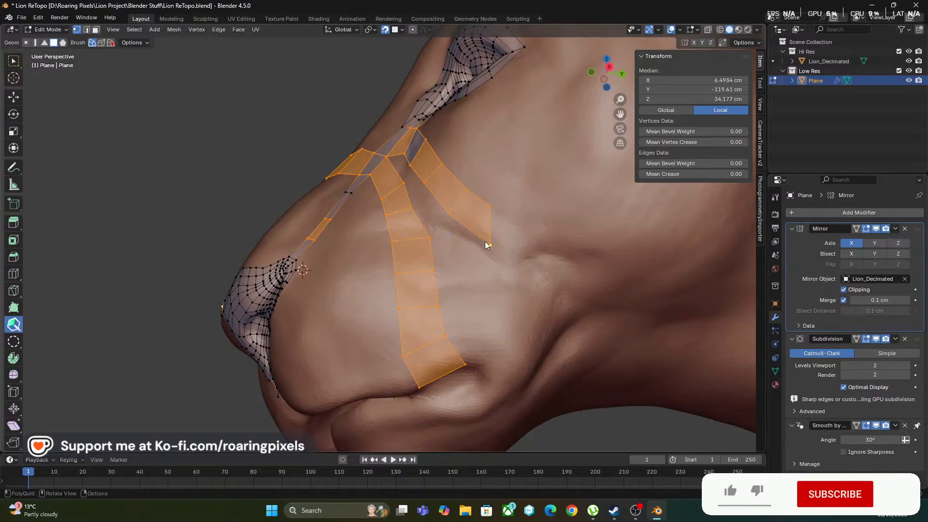
left_click_drag(494, 207, 505, 216)
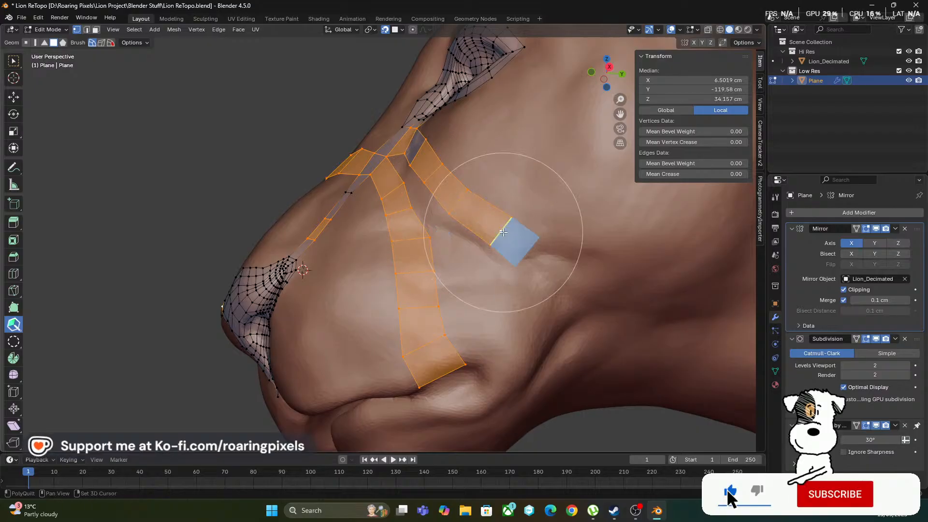
Extrude three more quads from the branch's end toward the back of the cheek
left_click(504, 233, "shift")
scroll(557, 253, "down", 5)
mouse_move(484, 251)
middle_mouse_down()
mouse_move(447, 247)
mouse_move(489, 276)
mouse_move(471, 242)
middle_mouse_up()
scroll(513, 273, "up", 4)
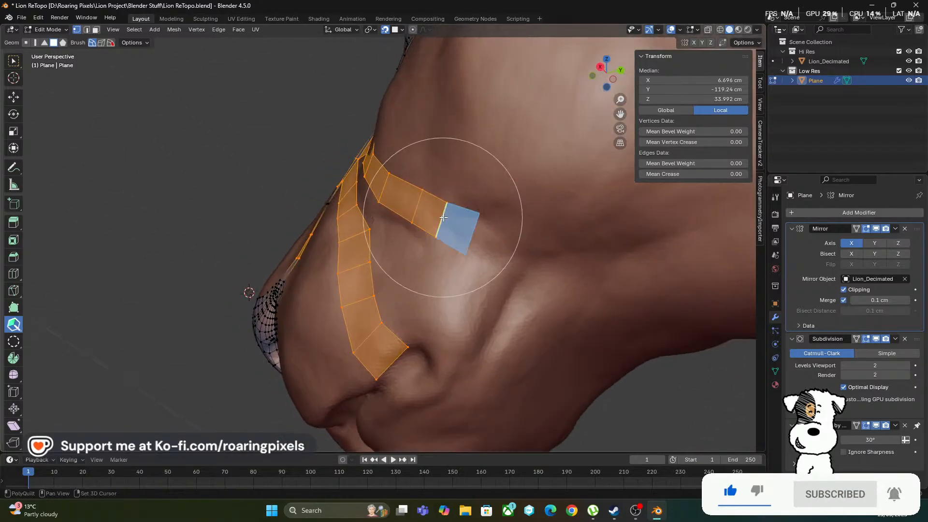
left_click(459, 228, "shift")
left_click(473, 231, "shift")
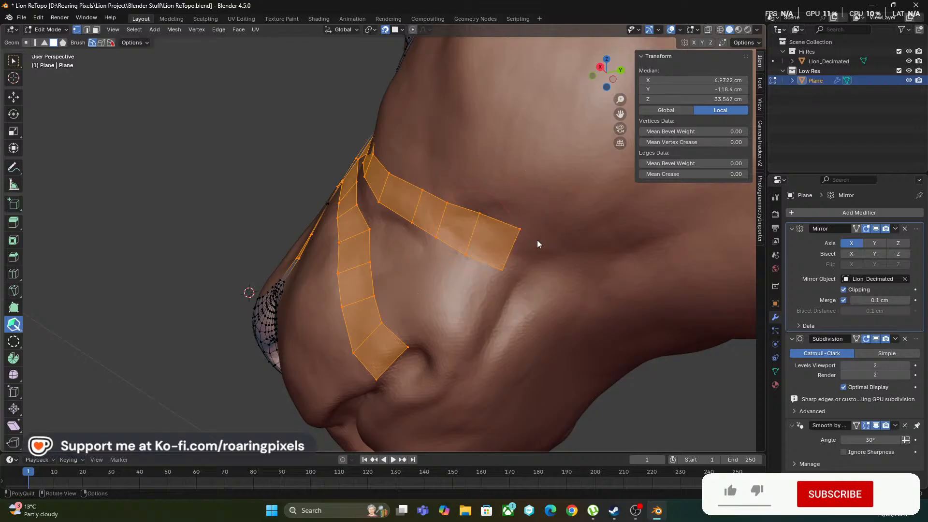
Extrude two quads from the cheek strip's end toward the underside of the jaw, moving the first one's outer vertices to follow the curve
middle_click_drag(537, 240, 449, 279)
scroll(601, 255, "down", 5)
scroll(494, 221, "up", 2)
scroll(512, 236, "up", 1)
scroll(510, 236, "up", 2)
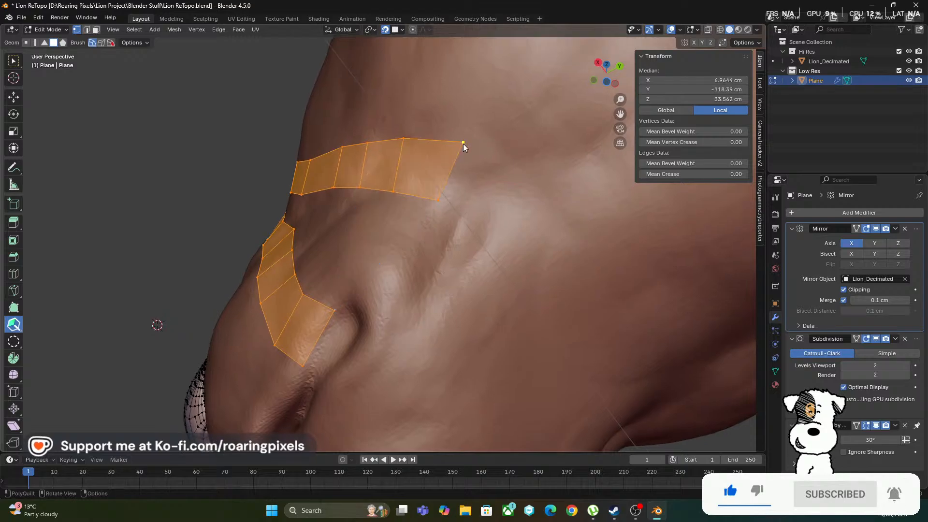
left_click(465, 192, "shift")
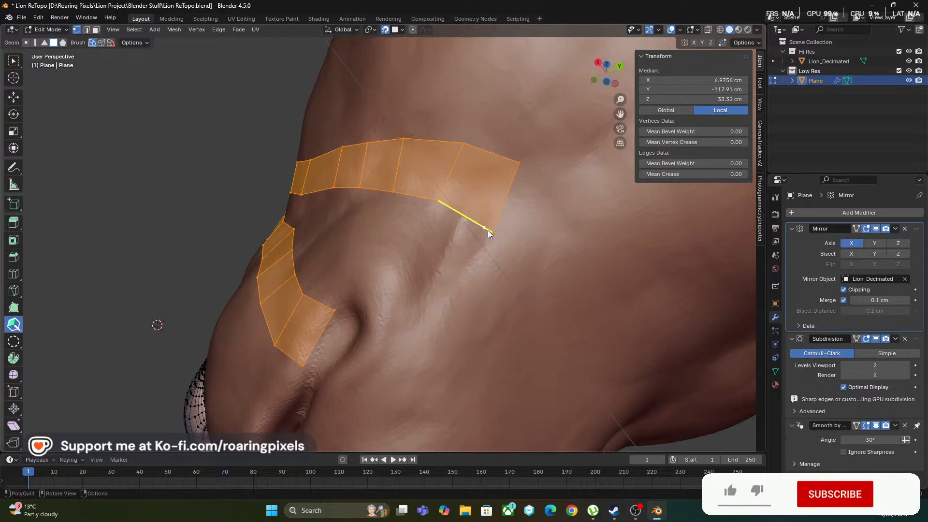
left_click_drag(492, 231, 477, 232)
left_click_drag(518, 165, 527, 179)
left_click(505, 202, "shift")
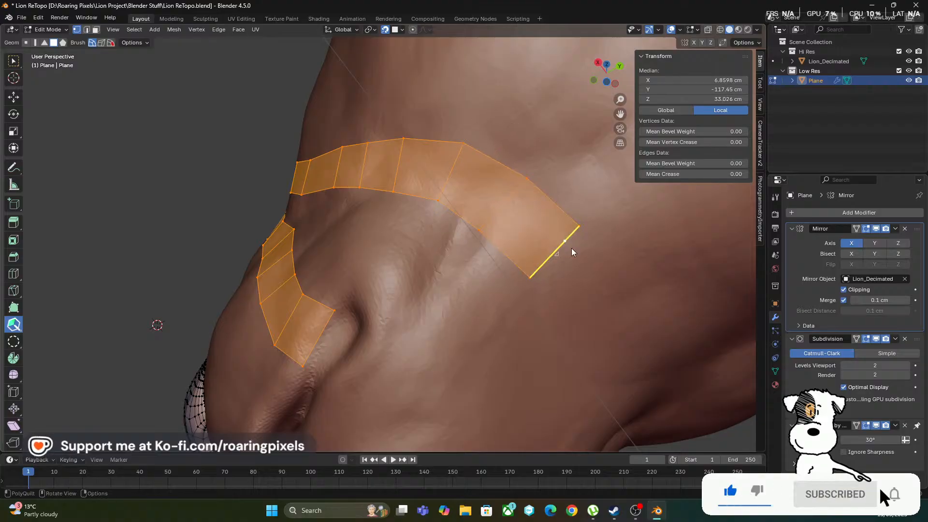
Move the strip's two end vertices slightly forward under the jaw and extrude two more quads toward the throat's centre line
middle_click_drag(571, 248, 373, 247)
scroll(373, 247, "down", 4)
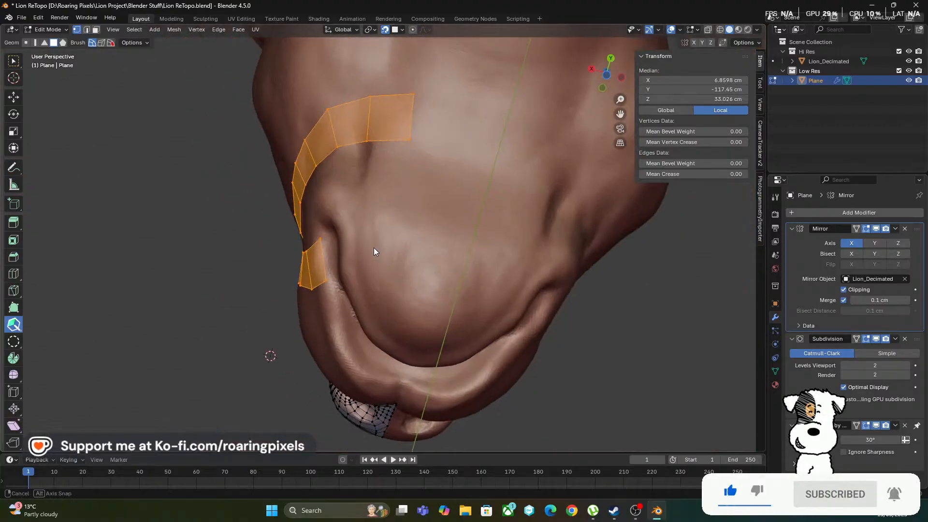
scroll(406, 203, "up", 3)
middle_click_drag(433, 166, 413, 270, "shift")
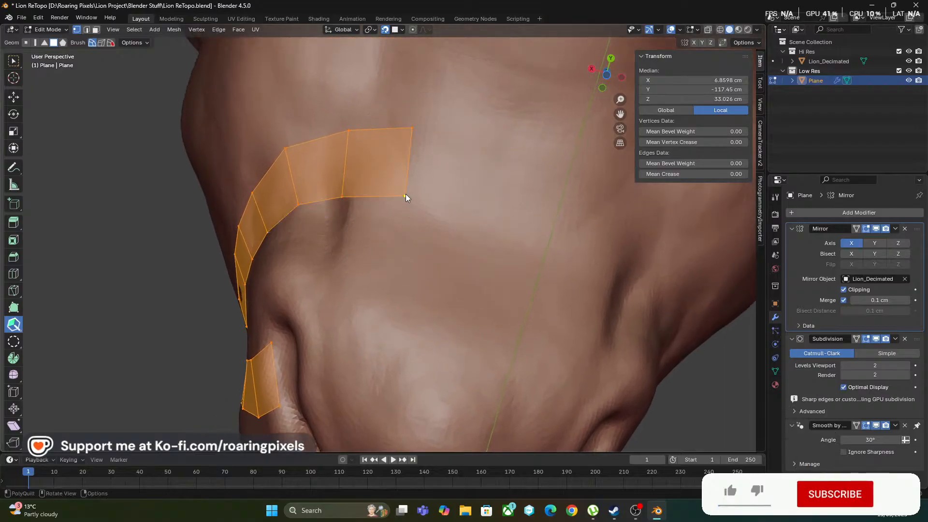
left_click_drag(405, 196, 402, 209)
left_click_drag(412, 128, 413, 149)
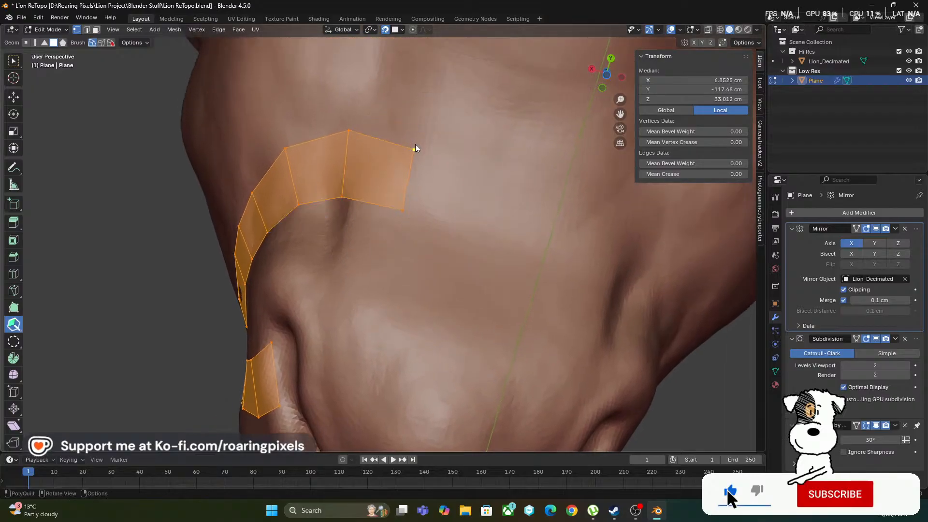
left_click(468, 163, "shift")
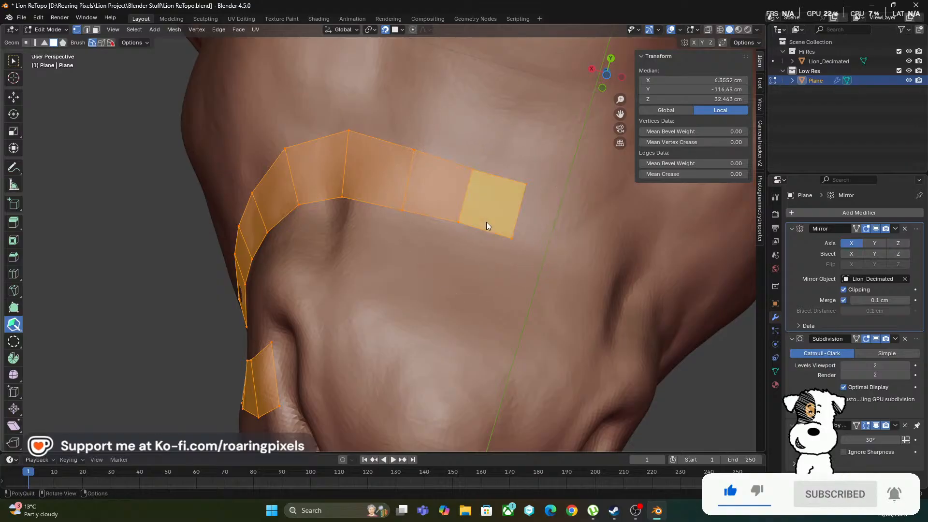
Undo the last throat quad and extrude a shorter one that ends close to the centre line
middle_click_drag(486, 223, 620, 249)
scroll(349, 310, "up", 2)
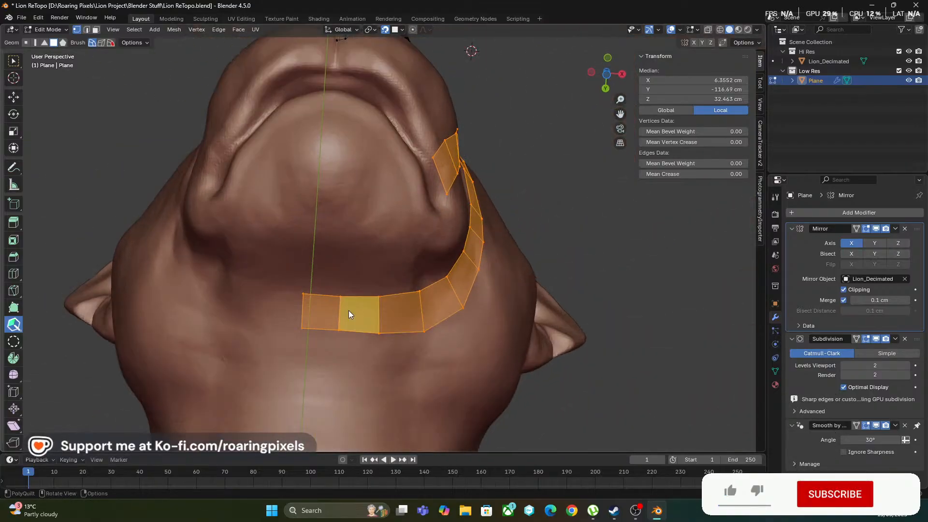
middle_click_drag(349, 310, 362, 265)
middle_click_drag(376, 186, 382, 256)
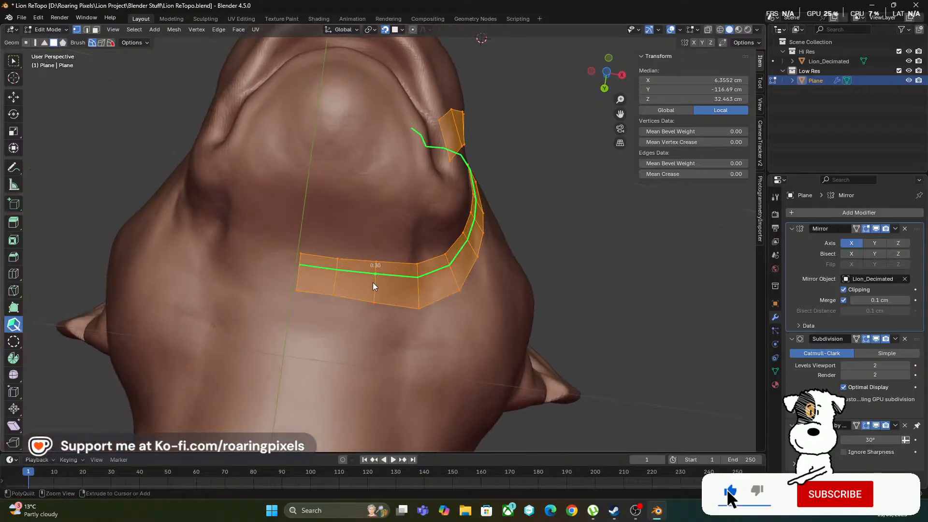
key("ctrl+z")
left_click_drag(333, 270, 309, 275)
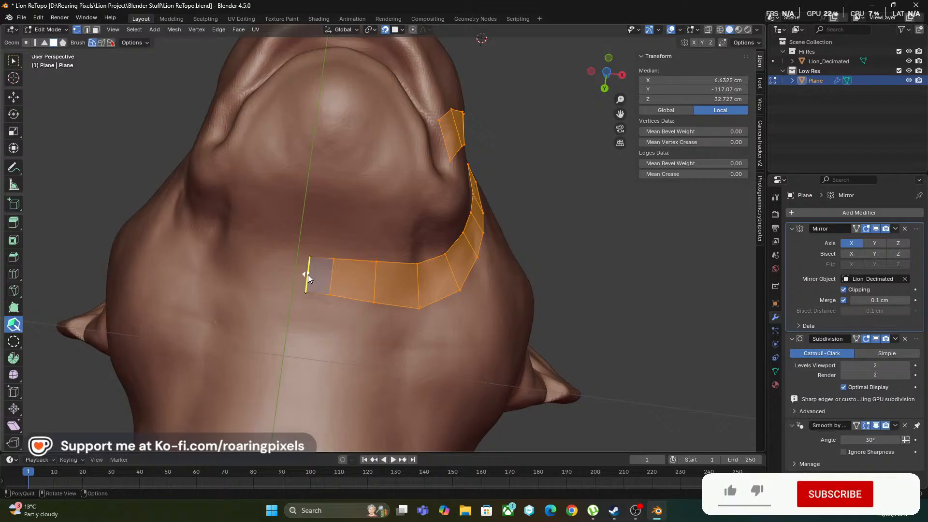
Select the two end vertices of the throat strip and set their median X to 0 cm
left_click(14, 62)
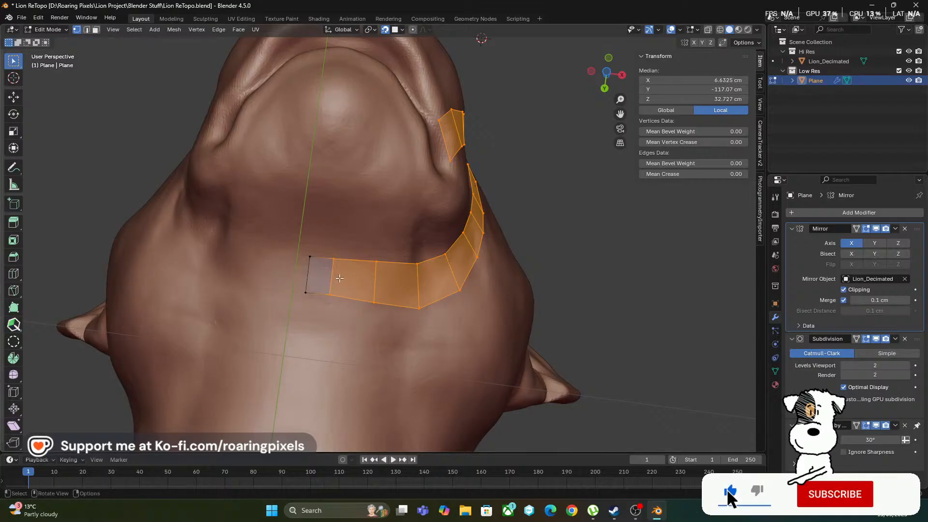
left_click(309, 257)
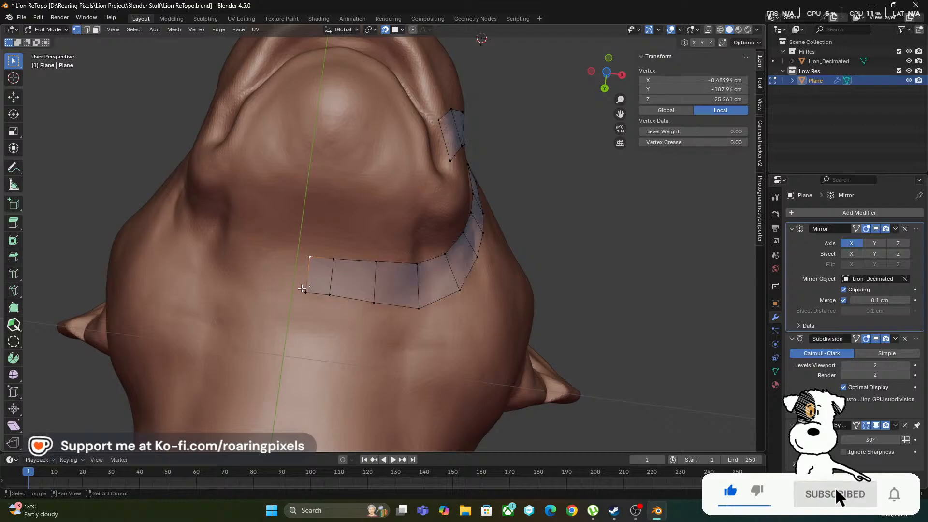
left_click(305, 292, "shift")
left_click(694, 80)
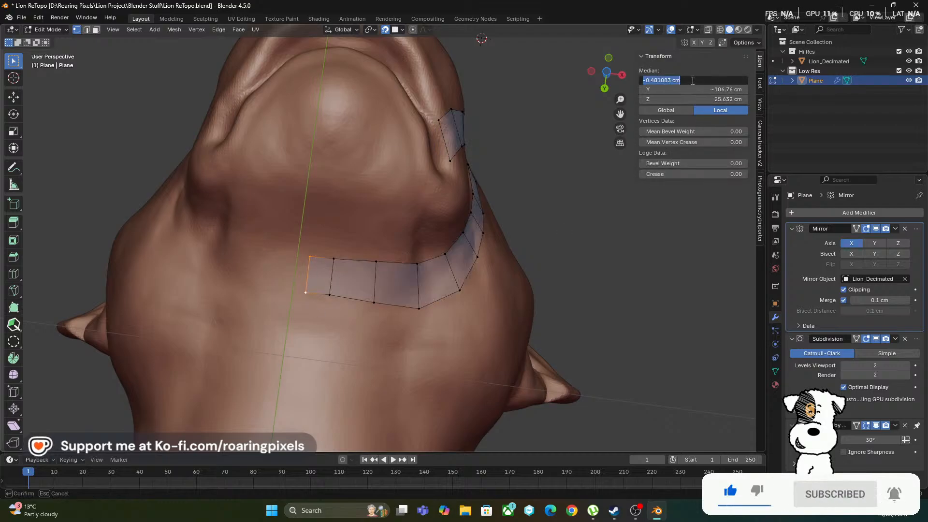
type("0")
key("Return")
scroll(362, 274, "up", 1)
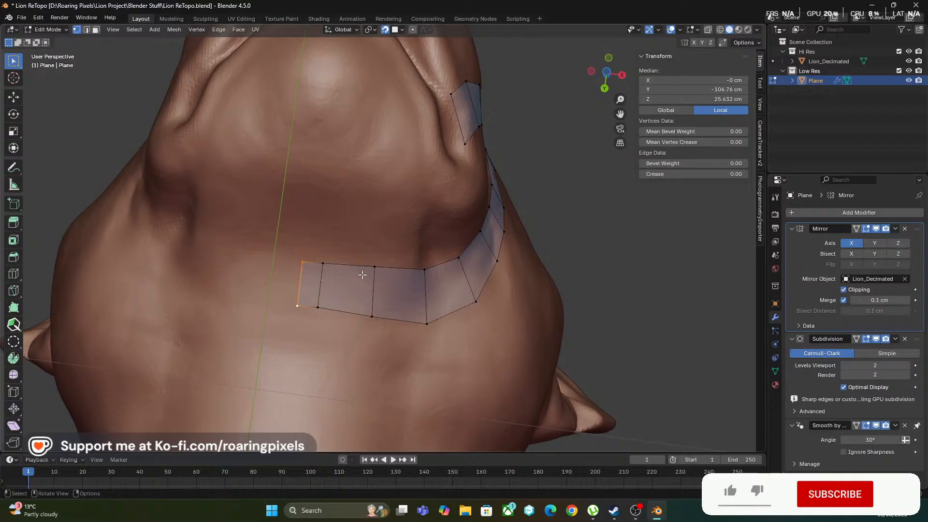
Move the next pair of throat-strip vertices outward to even out the spacing beside the centre line
left_click(323, 263)
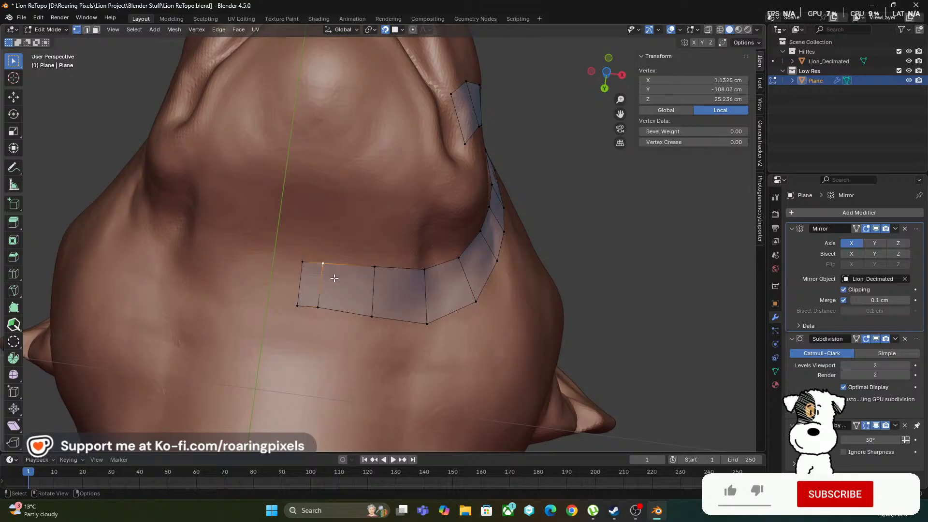
left_click(14, 324)
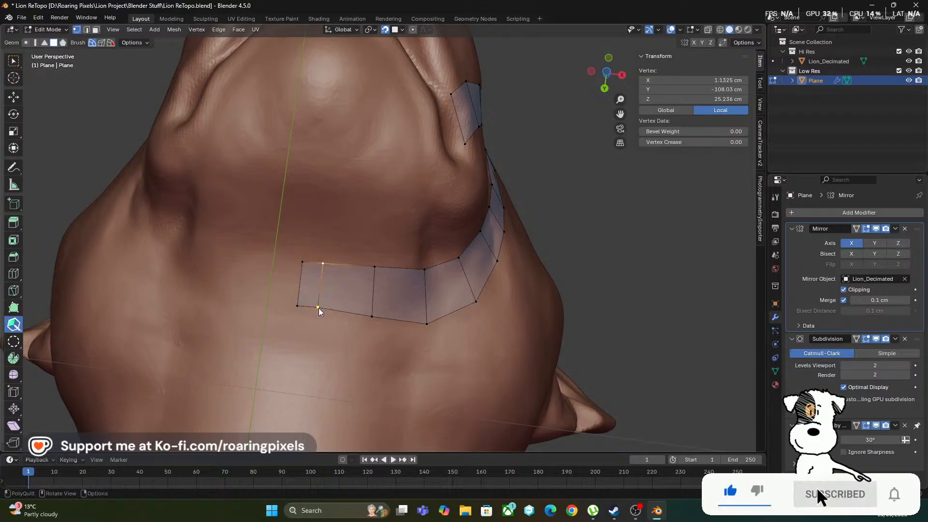
mouse_move(317, 309)
left_mouse_down()
mouse_move(350, 319)
mouse_move(330, 310)
left_mouse_up()
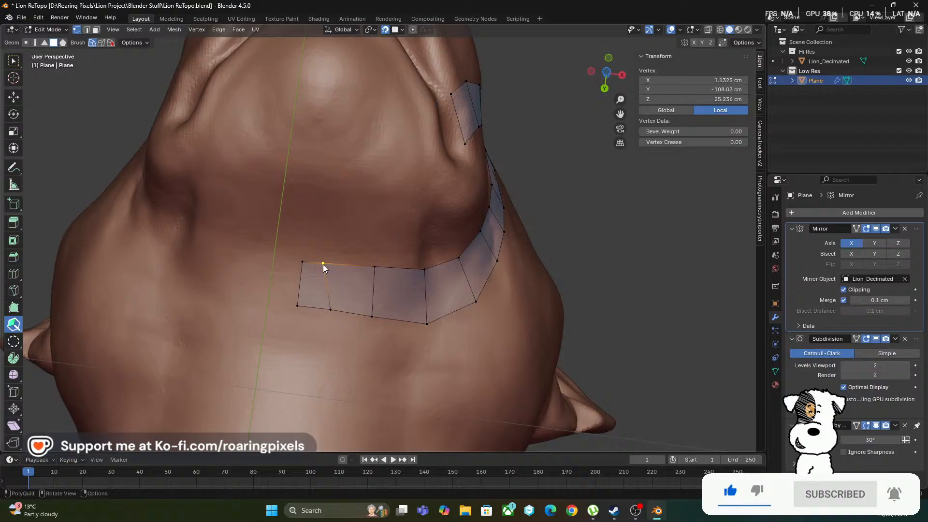
left_click_drag(323, 265, 337, 265)
Examine the quad strips around the eye, nose bridge, muzzle and jaw from several angles
middle_click_drag(406, 273, 333, 277)
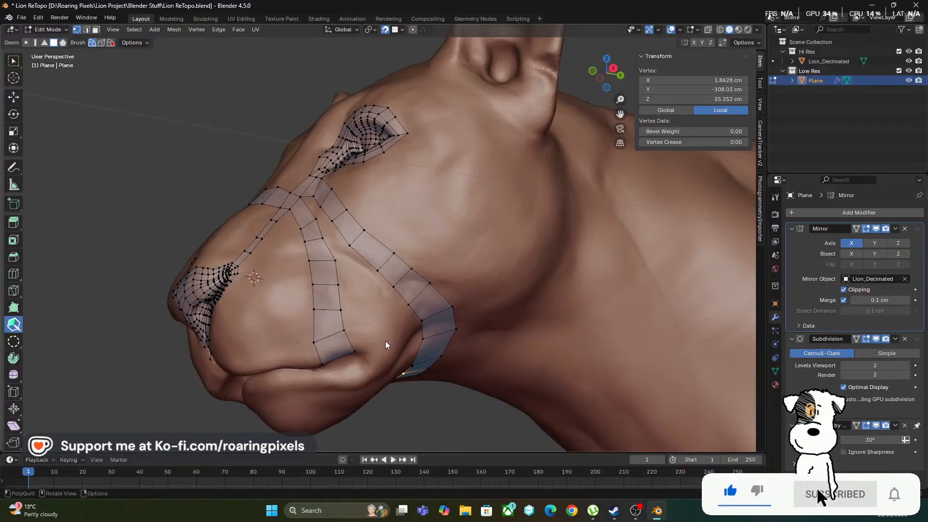
middle_click_drag(386, 343, 385, 323)
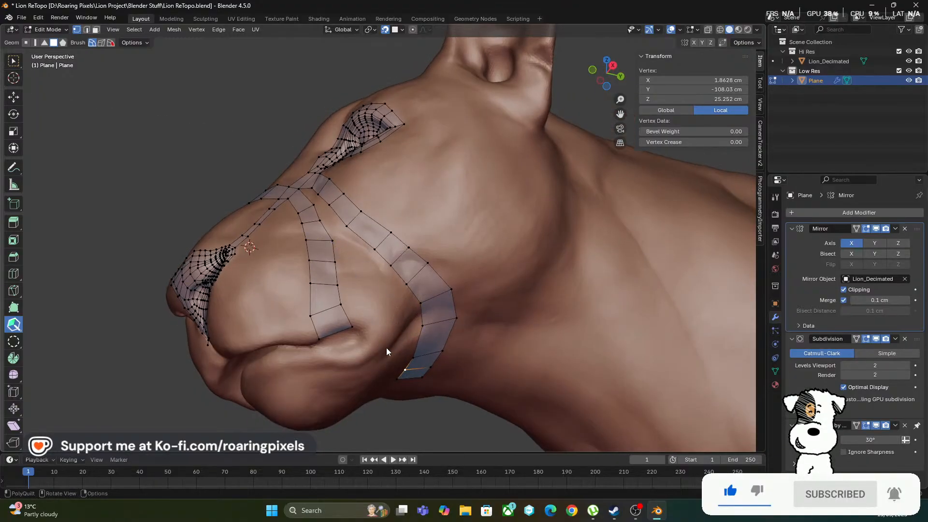
middle_click_drag(194, 165, 318, 328)
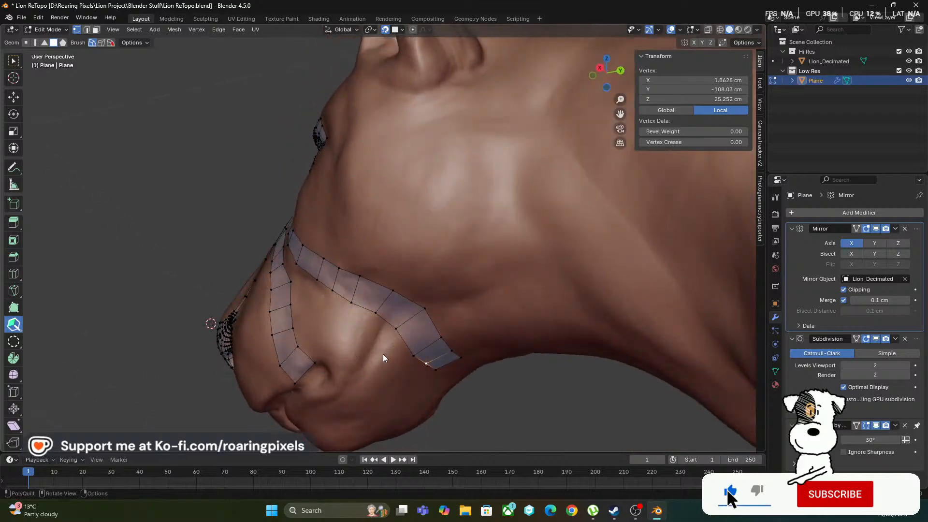
middle_click_drag(207, 256, 295, 253)
scroll(294, 252, "up", 3)
scroll(335, 278, "up", 2)
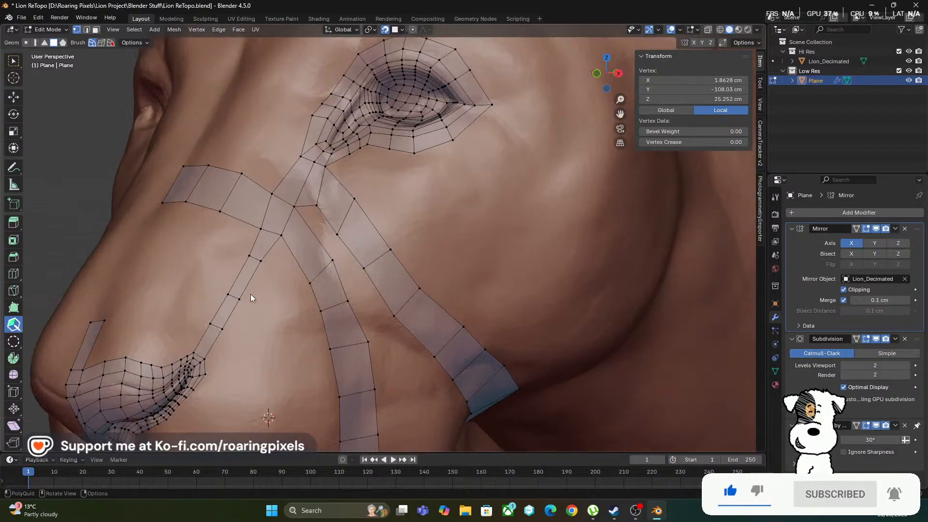
middle_click_drag(250, 294, 282, 301)
scroll(284, 292, "down", 2)
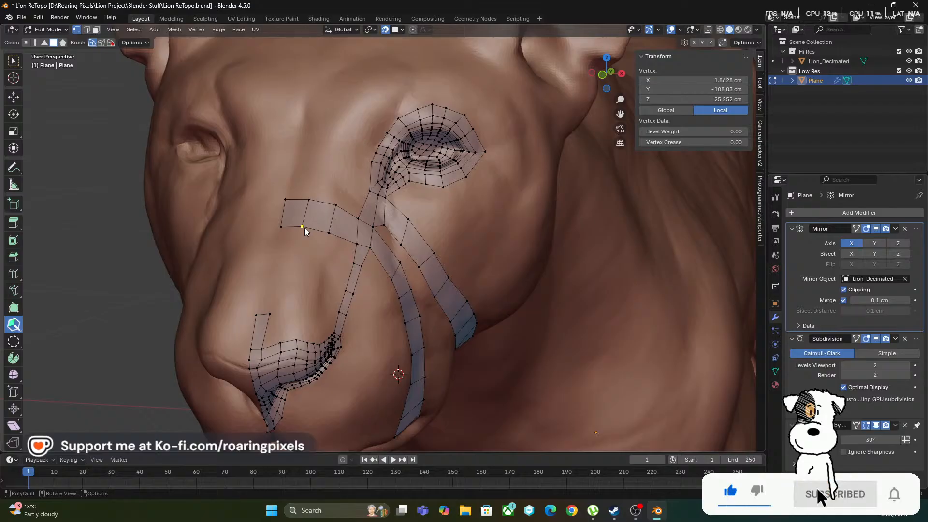
scroll(290, 245, "up", 1)
middle_click_drag(289, 246, 257, 292)
scroll(257, 295, "down", 4)
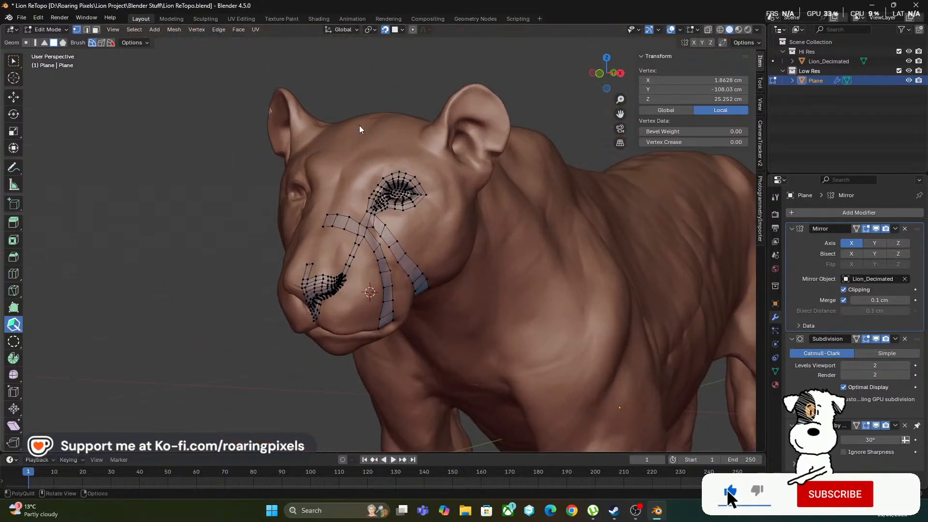
scroll(285, 256, "up", 5)
middle_click_drag(262, 277, 287, 298)
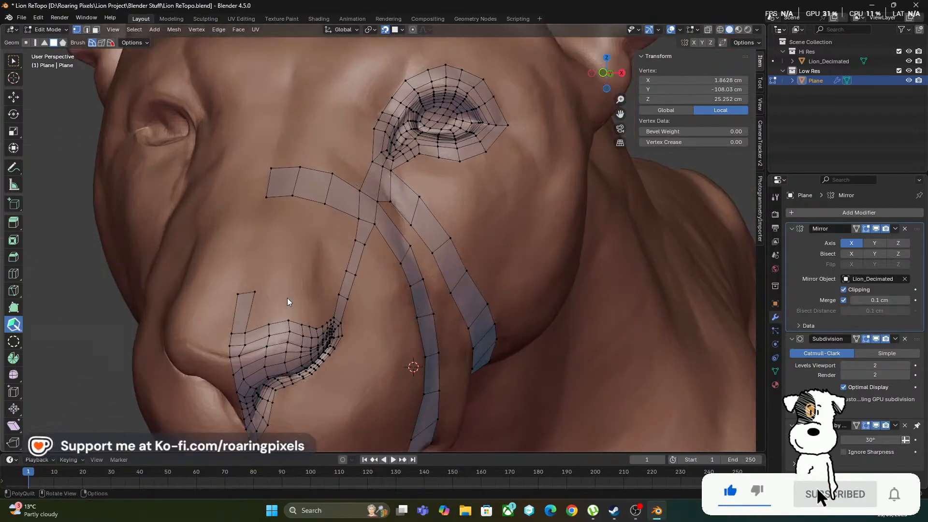
Add a quad beside the upright quad above the nose and lower the upper vertices to make the row shorter
scroll(270, 305, "up", 4)
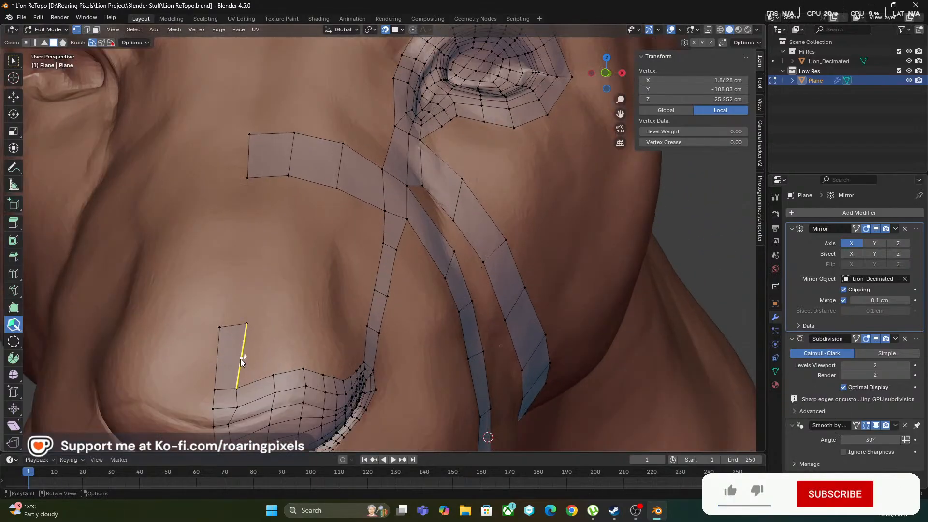
left_click_drag(242, 360, 245, 356)
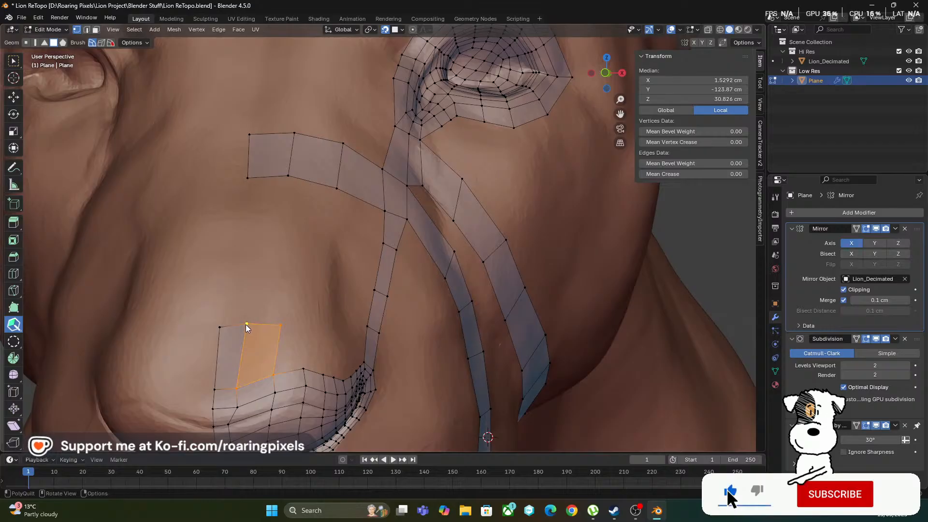
mouse_move(246, 324)
left_mouse_down()
mouse_move(242, 339)
mouse_move(274, 339)
mouse_move(222, 341)
left_mouse_up()
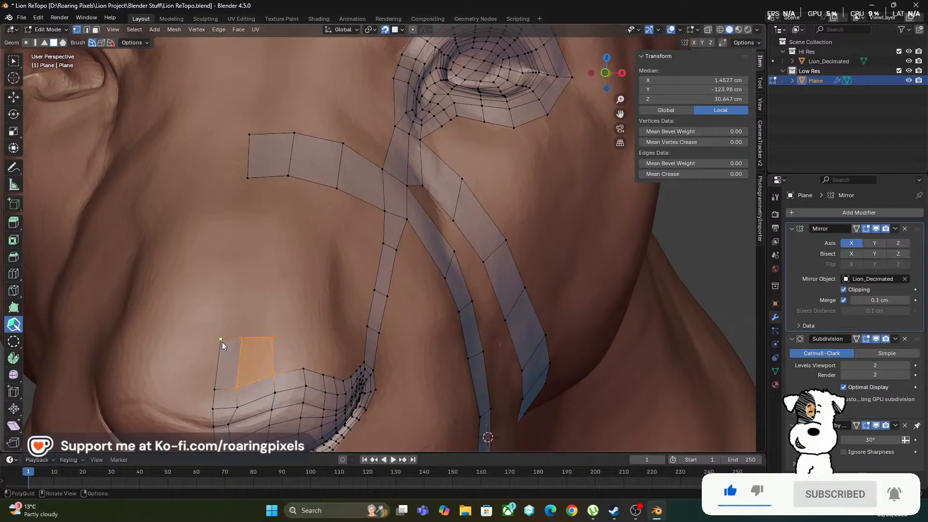
middle_click_drag(312, 346, 297, 346)
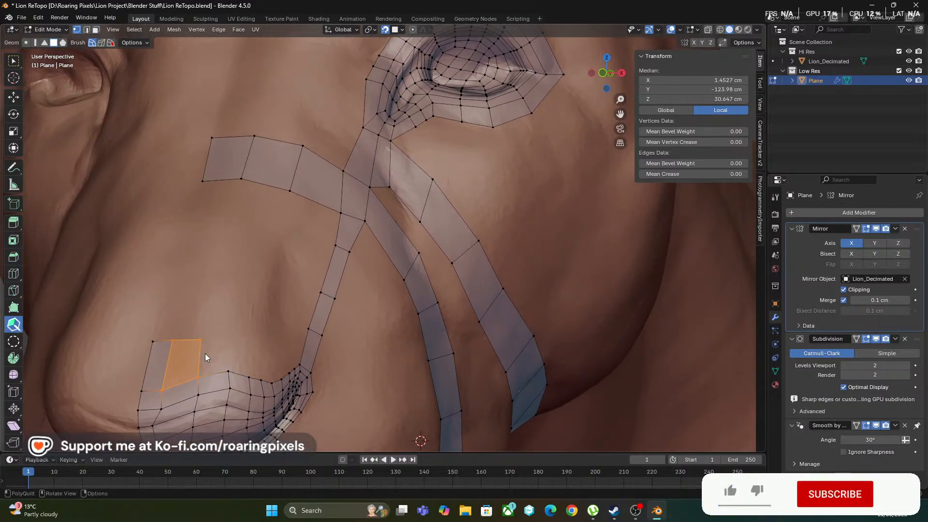
Add three more quads to the row above the nose, following the upper edge of the nostril mesh outward
left_click(202, 357)
scroll(241, 372, "up", 3)
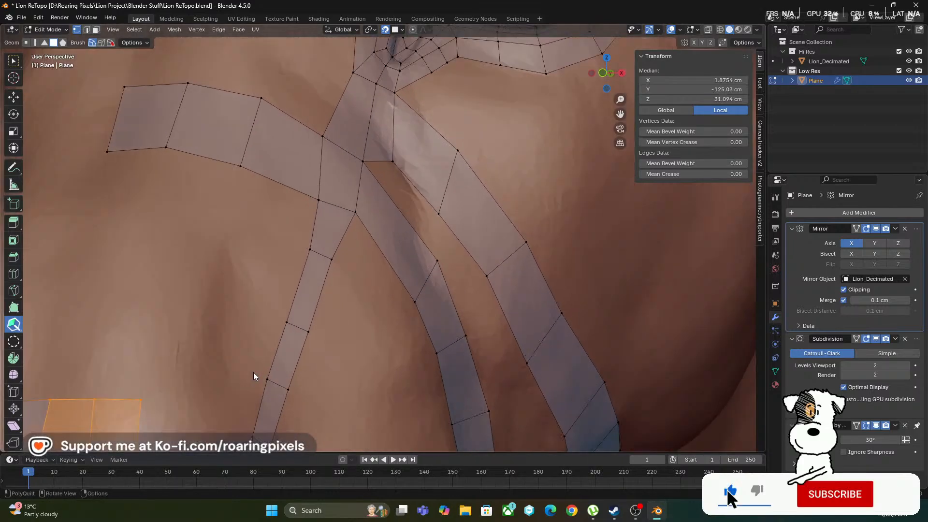
scroll(180, 369, "down", 2)
mouse_move(193, 329)
middle_mouse_down("shift")
mouse_move(221, 305)
mouse_move(232, 323)
mouse_move(224, 323)
middle_mouse_up("shift")
middle_click_drag(129, 303, 223, 262, "shift")
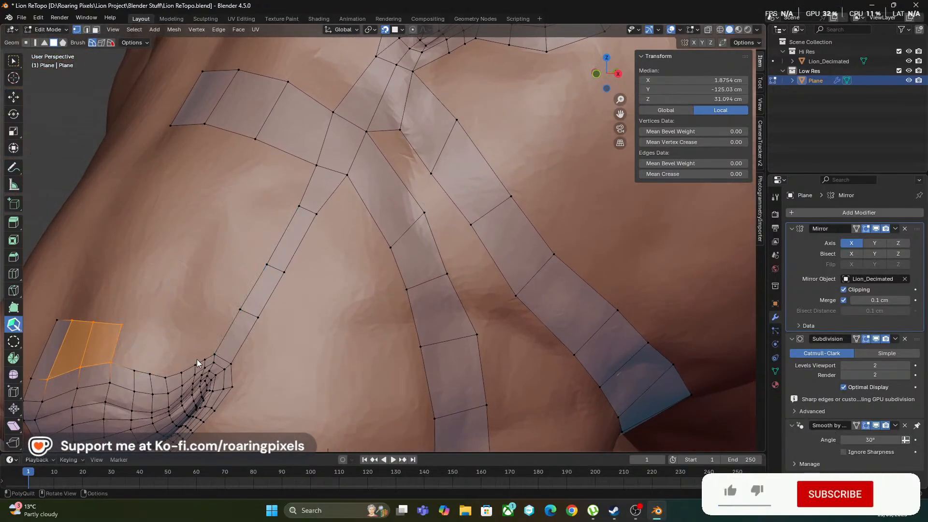
scroll(173, 337, "up", 1)
middle_click_drag(164, 332, 295, 285, "shift")
left_click(192, 320, "shift")
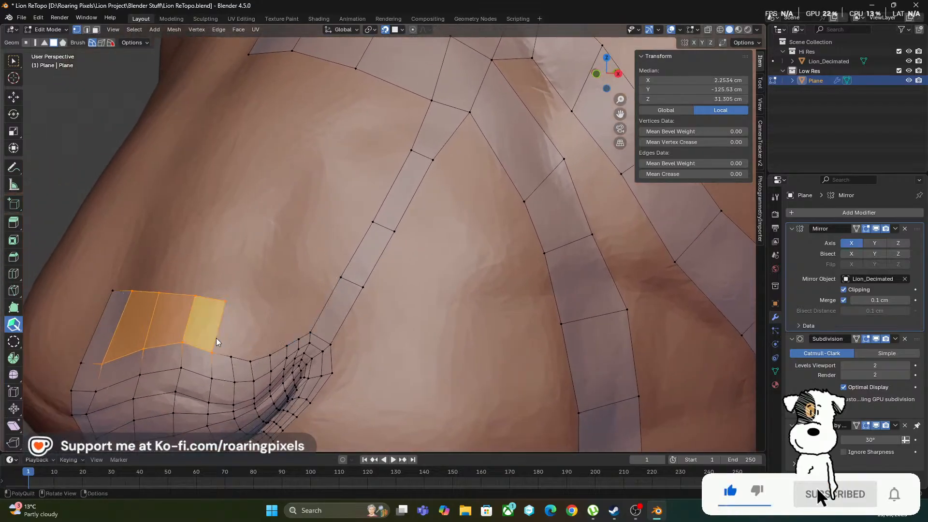
left_click(218, 333, "shift")
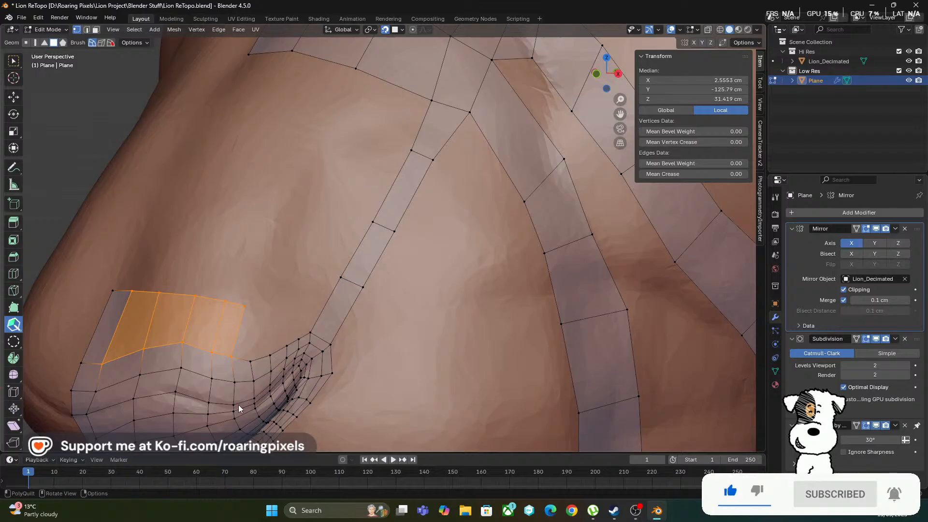
Close the outer end of the row above the nose with a tapered quad joined to the nostril rim
scroll(211, 349, "up", 1)
middle_click_drag(236, 317, 262, 306, "shift")
scroll(251, 341, "up", 3)
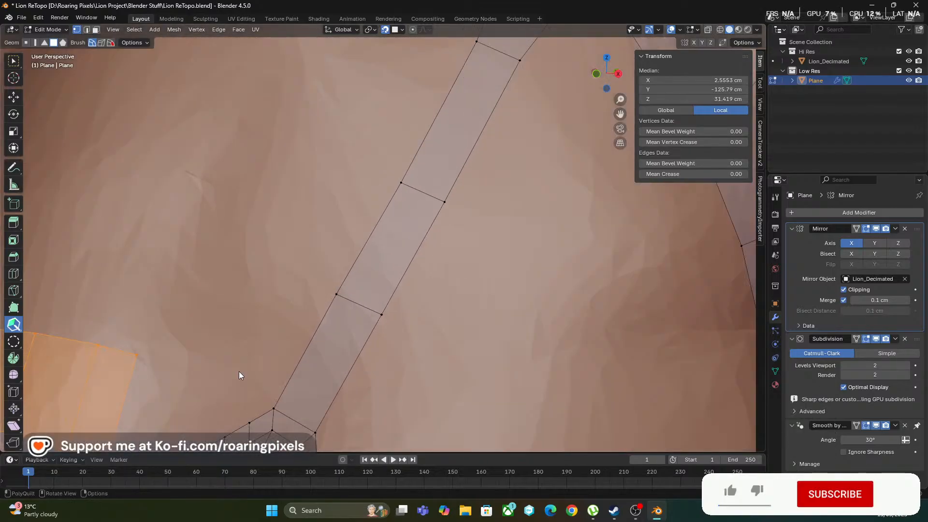
middle_click_drag(218, 338, 297, 251, "shift")
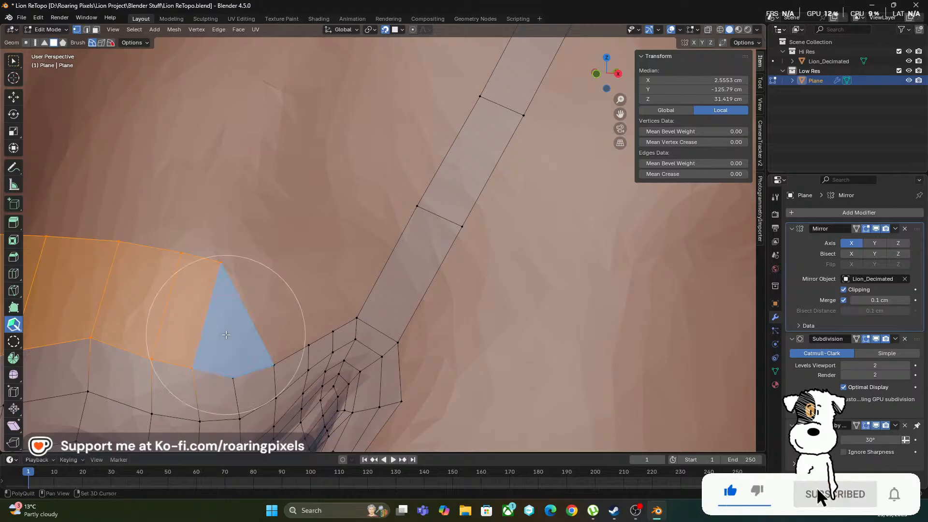
left_click(232, 334)
middle_click_drag(245, 335, 362, 302)
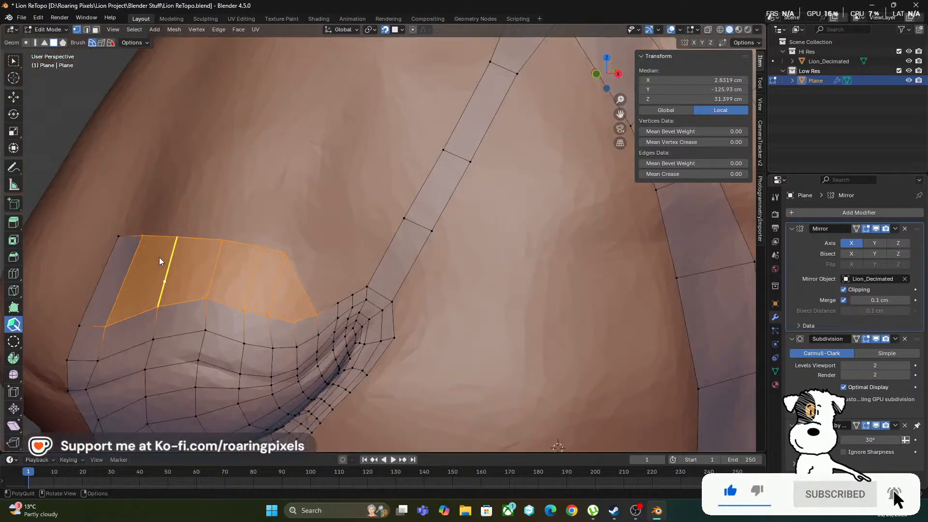
Try to extend the row above the nose toward the diagonal cheek strip with extra quads and begin a second row above them
left_click(320, 283)
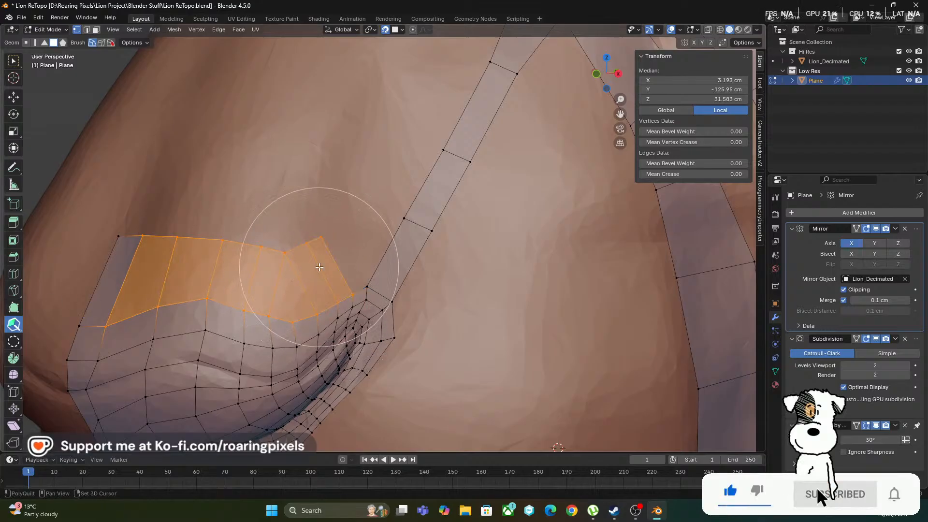
left_click(322, 265)
middle_click_drag(323, 317, 266, 306)
middle_click_drag(206, 241, 228, 268)
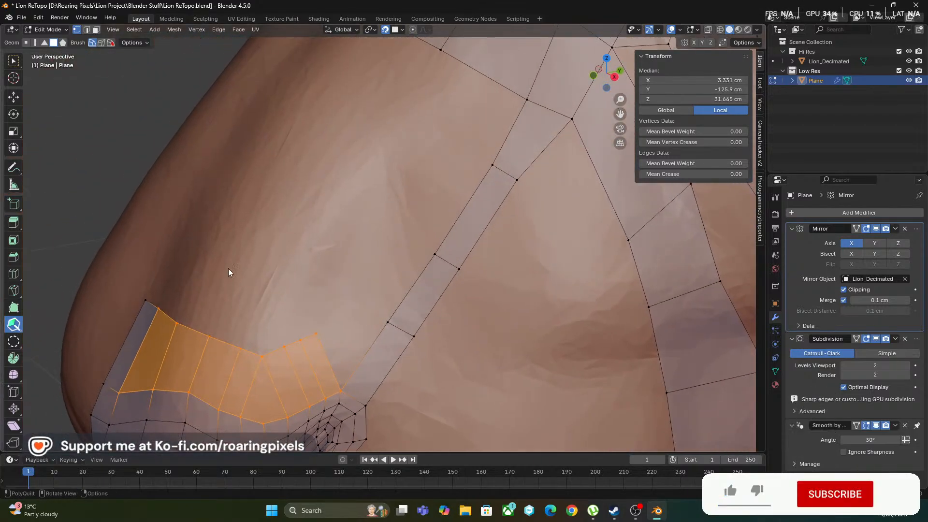
left_click(269, 345)
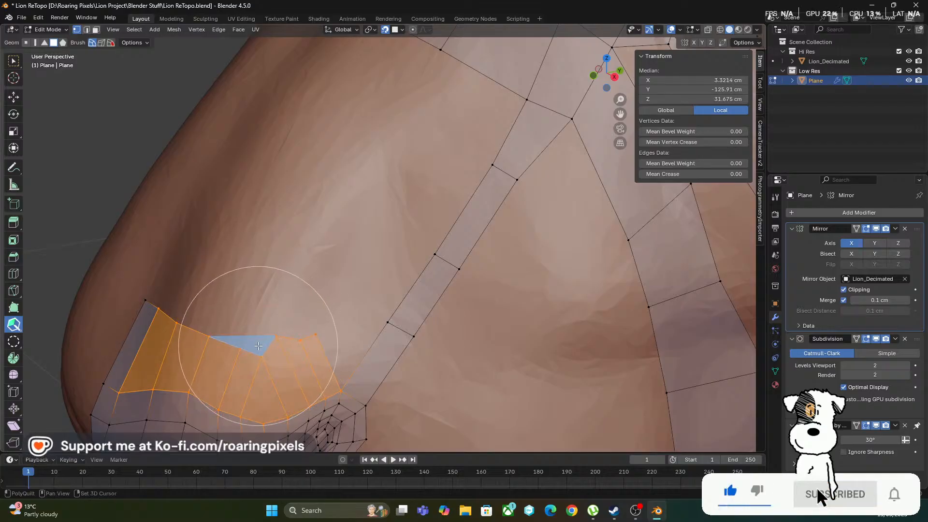
left_click(251, 339)
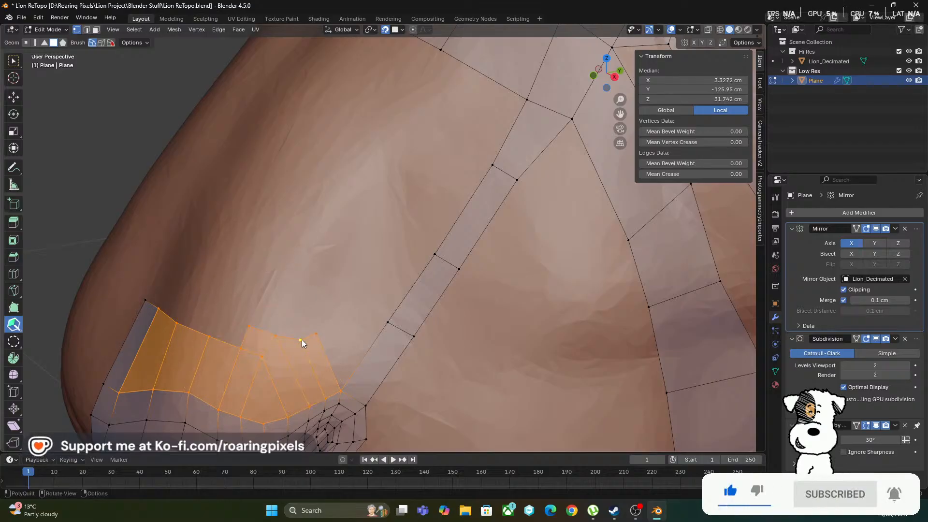
mouse_move(294, 325)
middle_mouse_down()
mouse_move(304, 370)
mouse_move(361, 349)
middle_mouse_up()
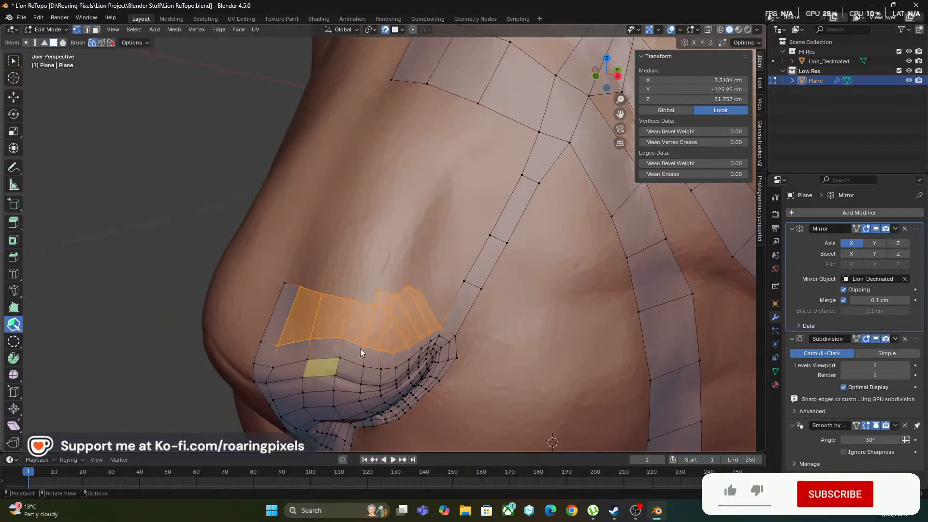
left_click_drag(413, 401, 428, 311)
scroll(480, 375, "up", 3)
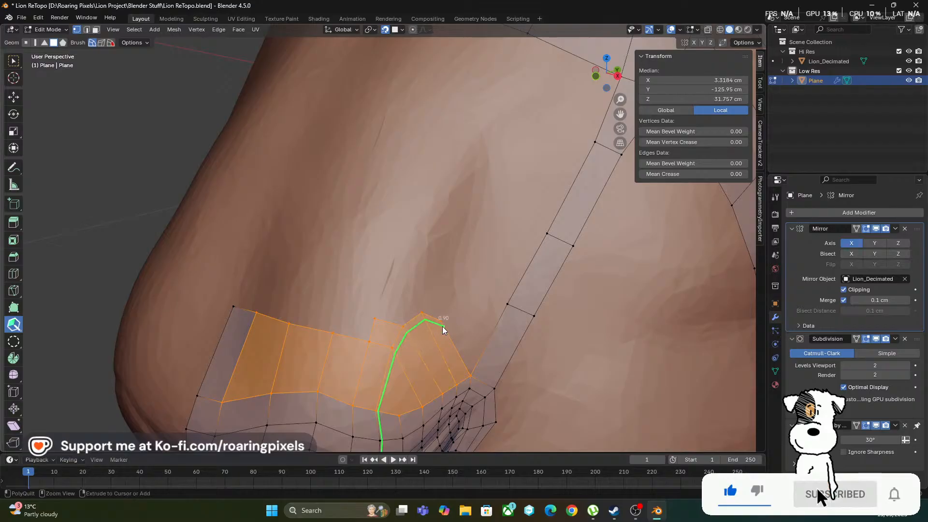
Undo the extra quads added past the tapered end of the row above the nose
key("ctrl+z")
key("ctrl+z")
key("ctrl+z")
key("ctrl+z")
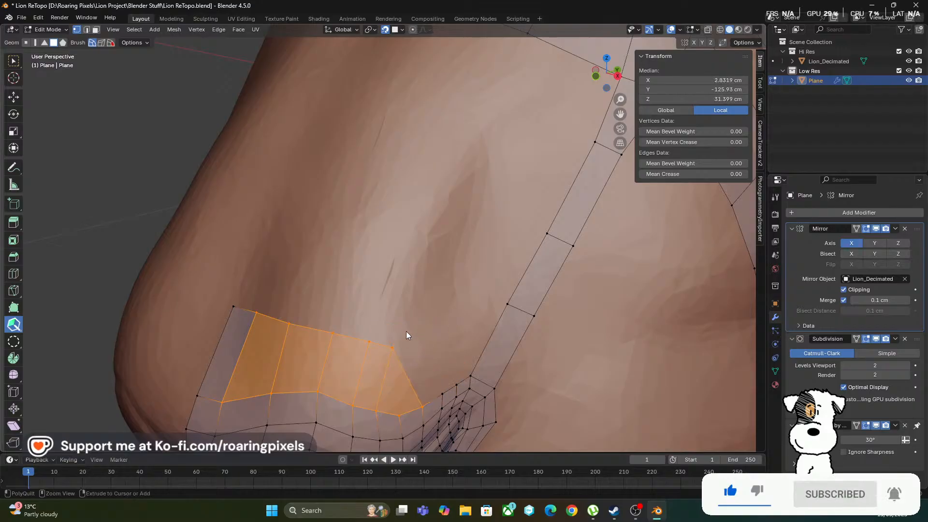
Rebuild the outer end of the row above the nose with a shorter quad and lower the upper vertex beside it
middle_click_drag(406, 332, 338, 297)
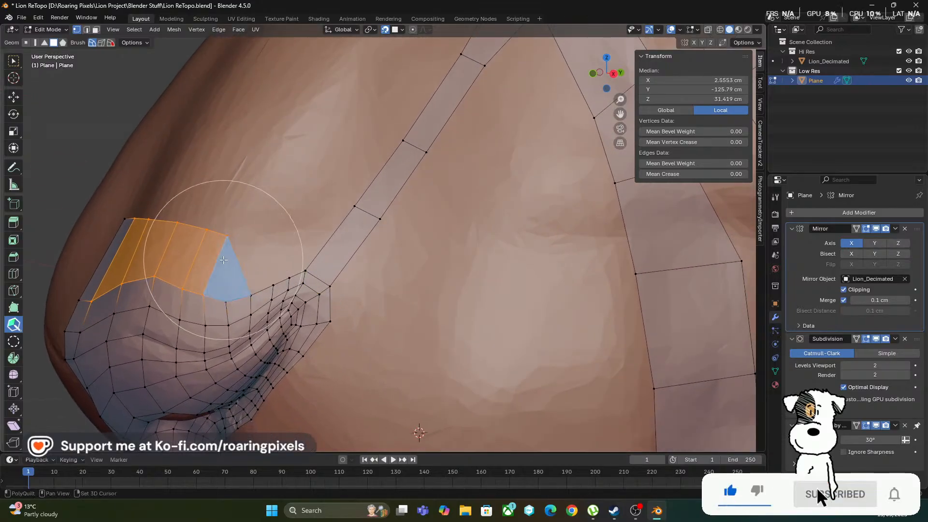
left_click_drag(226, 237, 231, 261)
left_click(210, 274, "shift")
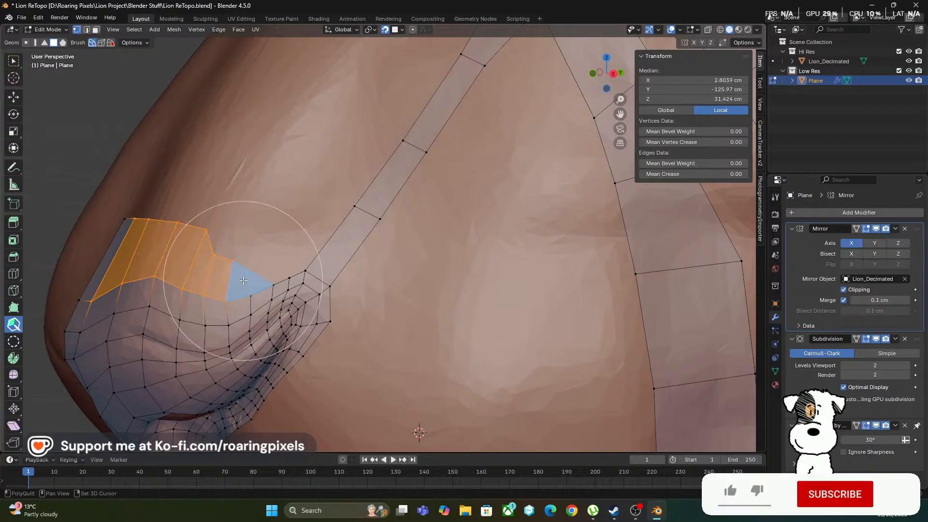
left_click(243, 281, "shift")
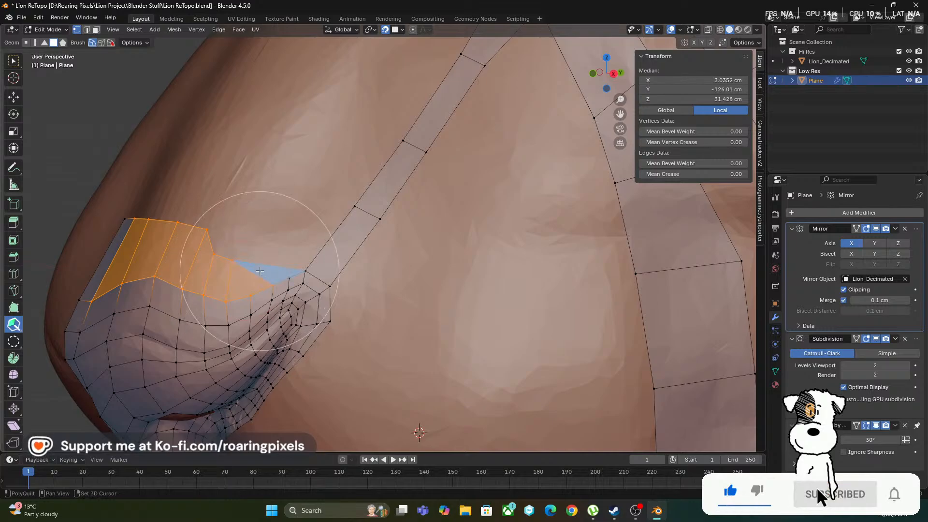
key("ctrl+z")
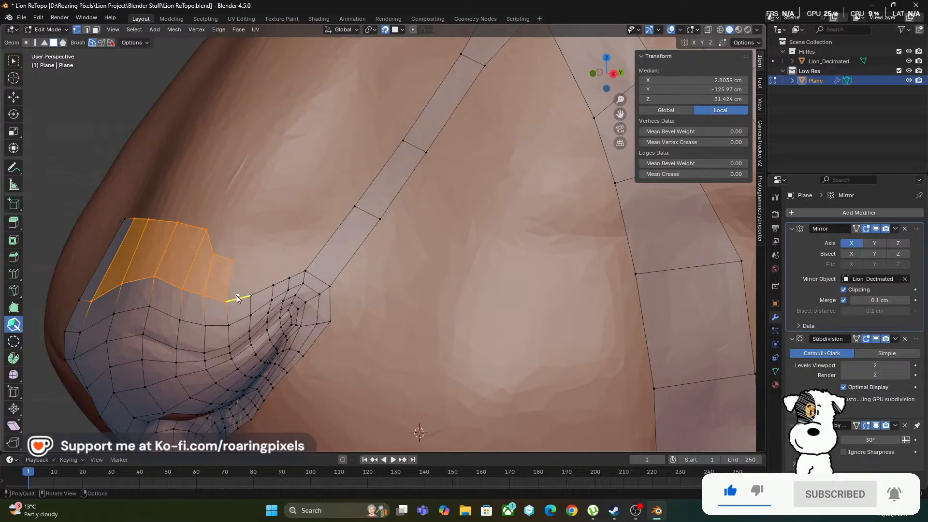
left_click_drag(205, 231, 197, 244)
Add two more quads along the nostril rim and close the row with a tapered quad meeting the base of the diagonal strip
scroll(203, 281, "up", 4)
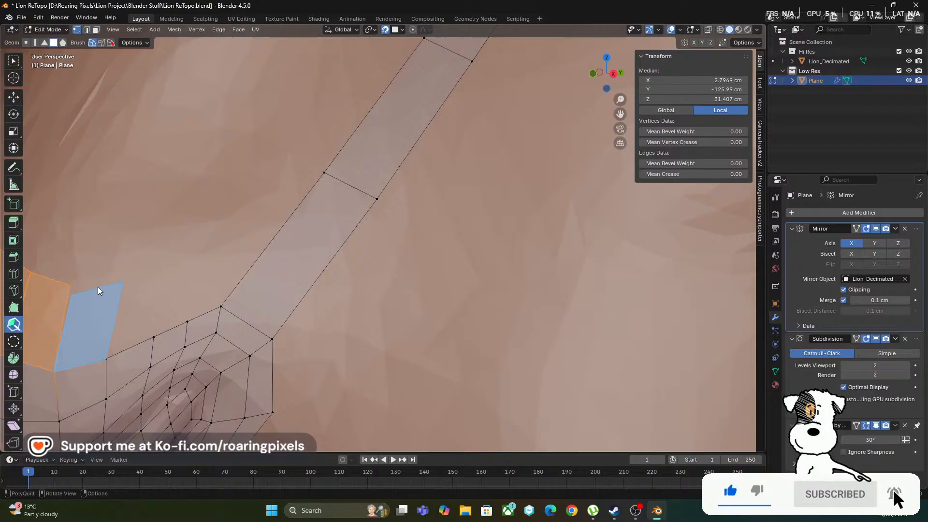
mouse_move(94, 277)
left_mouse_down()
mouse_move(120, 272)
mouse_move(106, 289)
left_mouse_up()
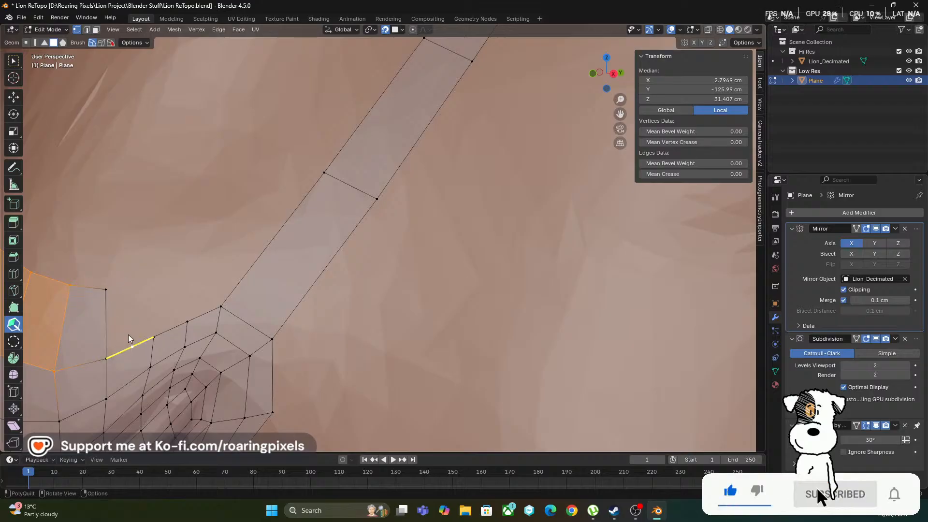
left_click_drag(128, 334, 130, 281)
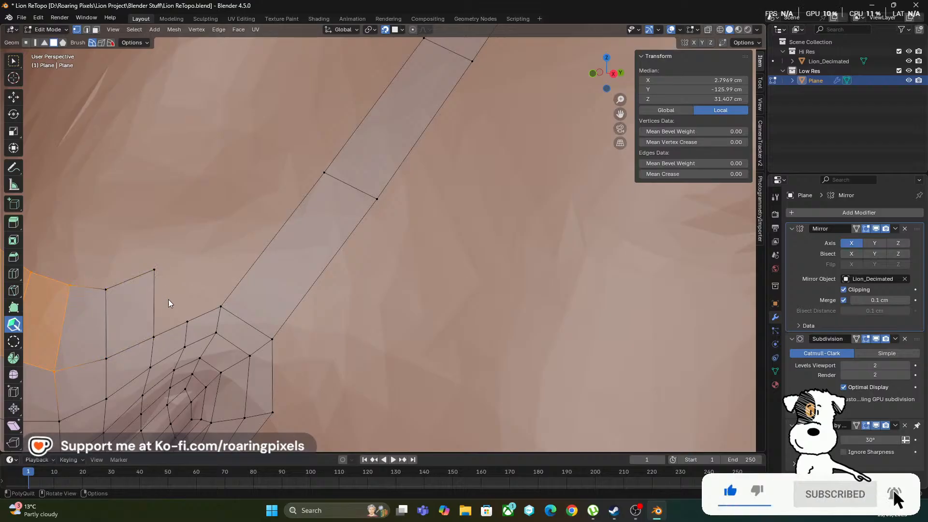
left_click(162, 295)
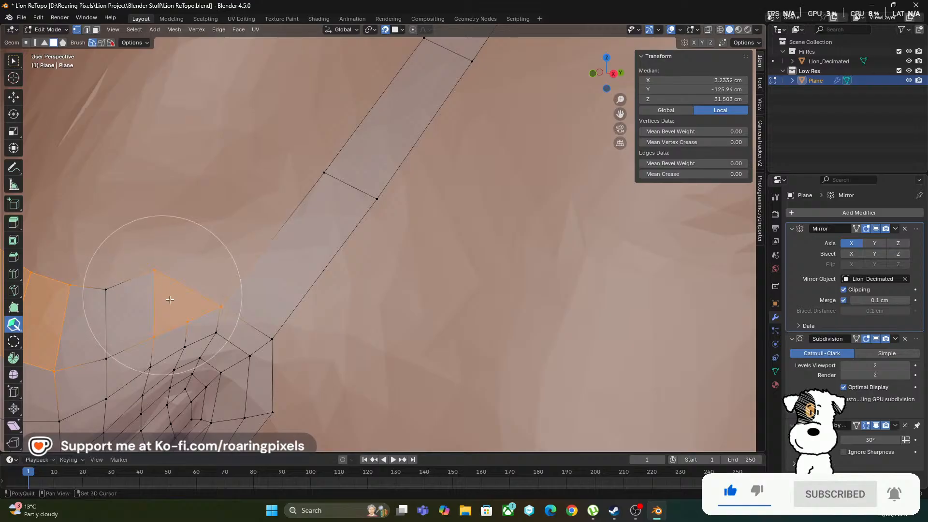
middle_click_drag(162, 295, 198, 312)
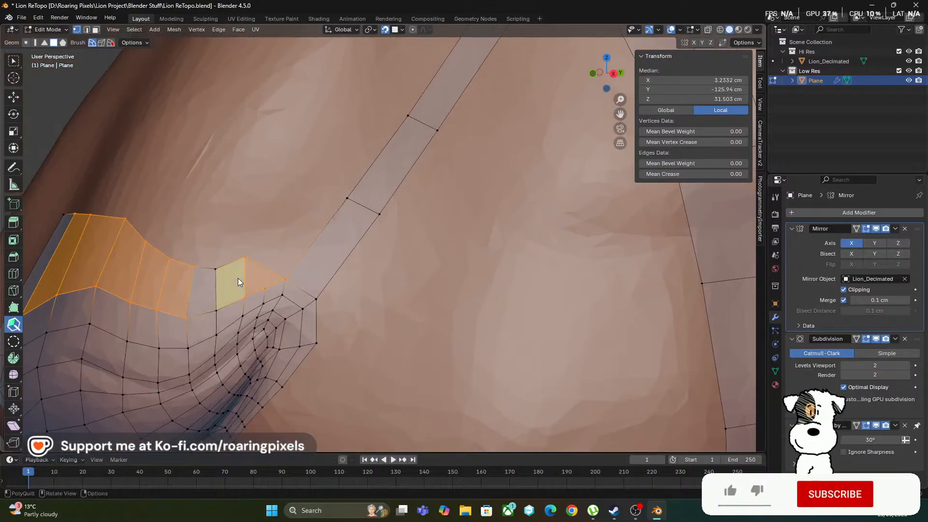
Add two quads along the inner side of the diagonal strip above the nostril and widen them toward the nose bridge
key("ctrl")
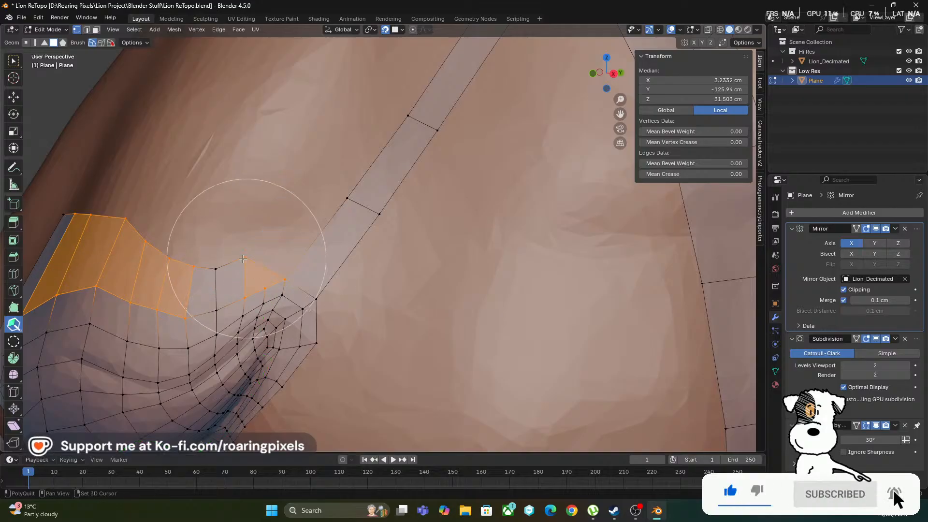
scroll(280, 237, "down", 2)
scroll(279, 236, "up", 1)
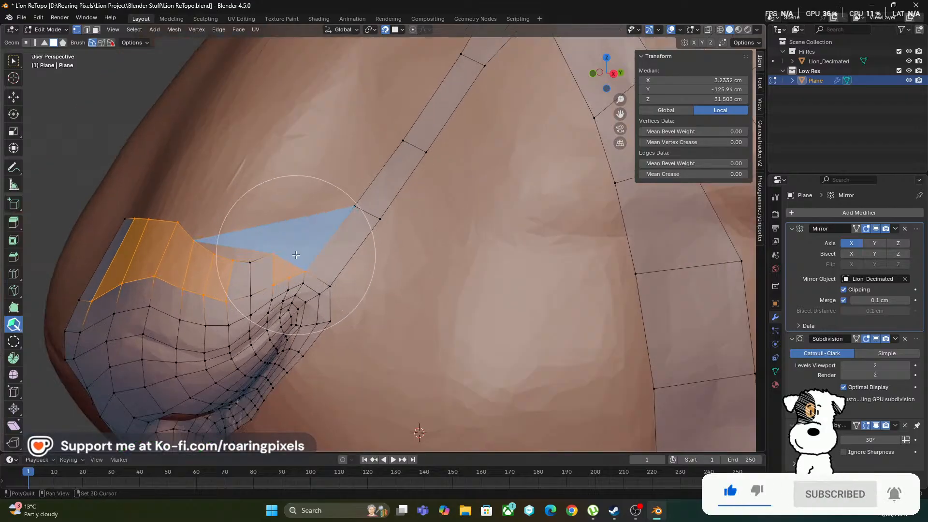
left_click(338, 227)
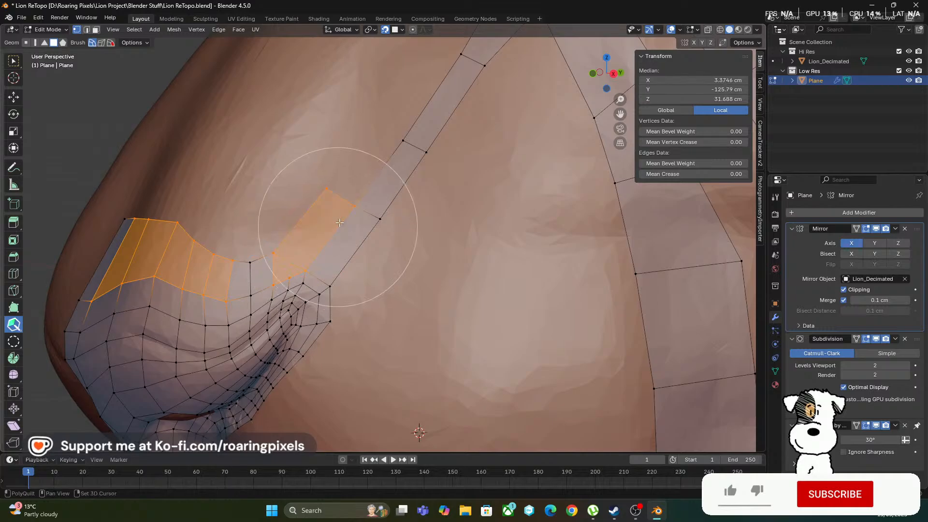
left_click(384, 176)
scroll(399, 225, "down", 2)
middle_click_drag(399, 224, 452, 271)
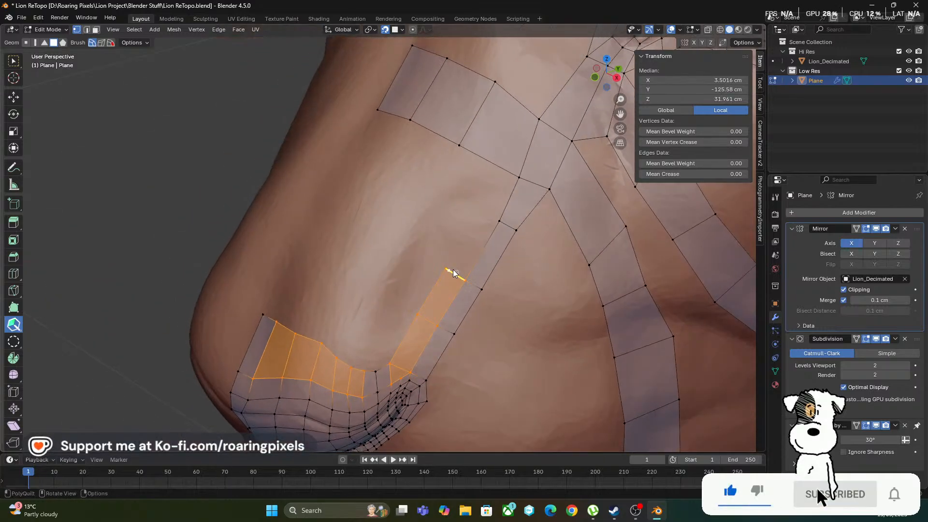
mouse_move(416, 315)
left_mouse_down()
mouse_move(402, 315)
mouse_move(445, 268)
mouse_move(422, 262)
left_mouse_up()
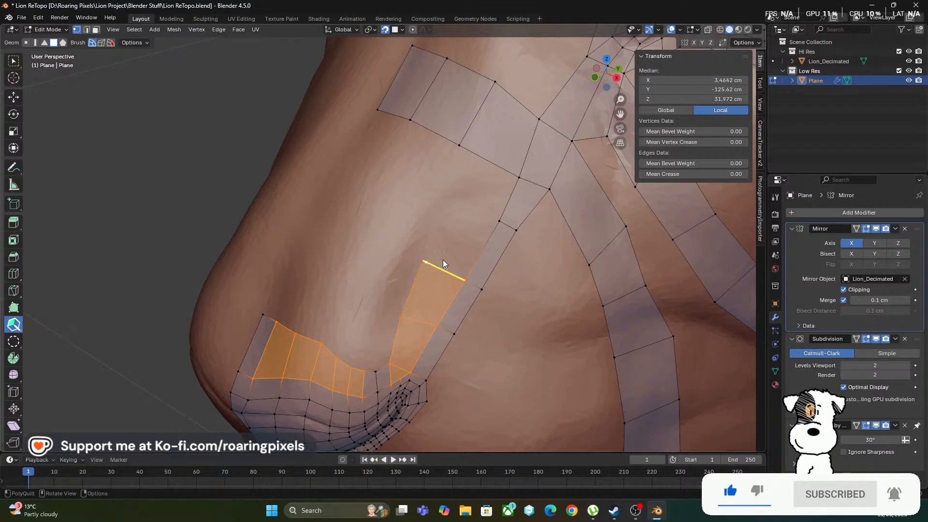
Extend the new column with a third quad and join it to the nose bridge strip through a new edge loop there
left_click(482, 250)
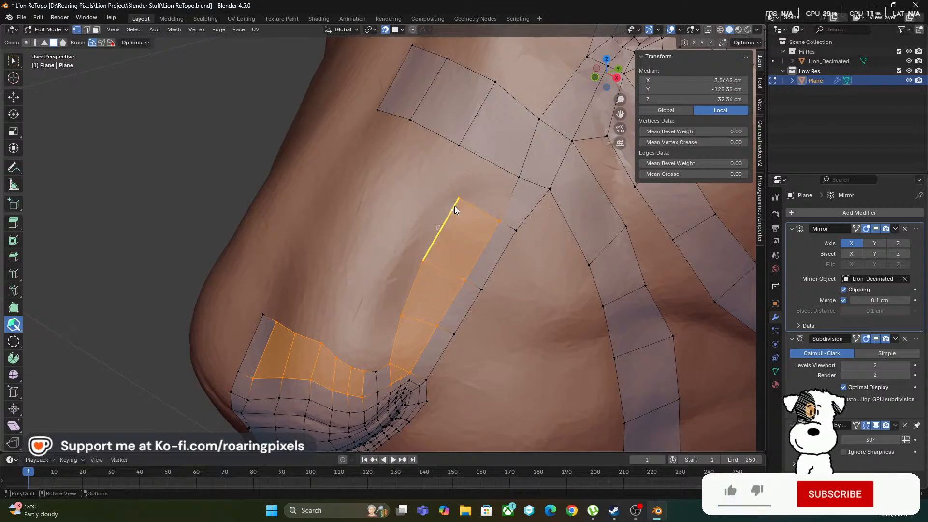
left_click(518, 102)
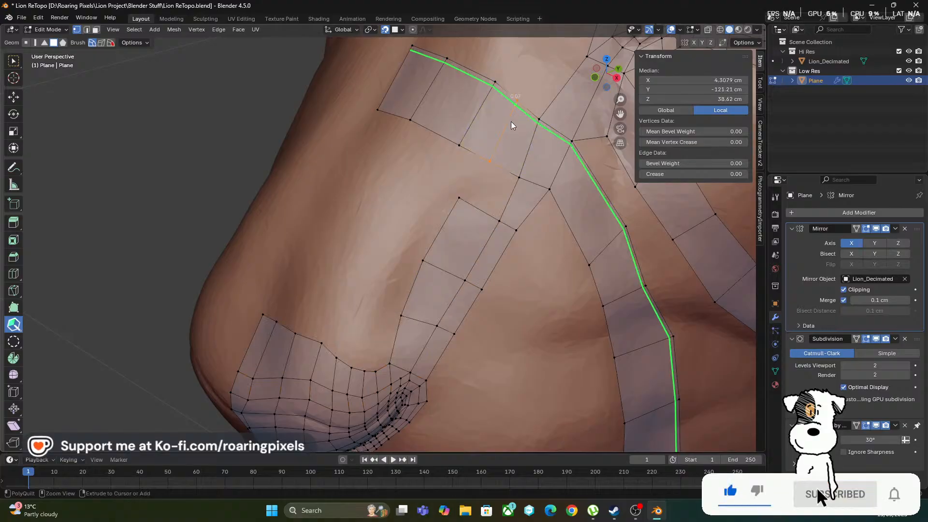
left_click(500, 180, "shift")
Examine the widened strip between the nostril and the nose bridge from several angles and distances
scroll(485, 255, "down", 4)
middle_click_drag(485, 255, 427, 187)
scroll(497, 264, "down", 3)
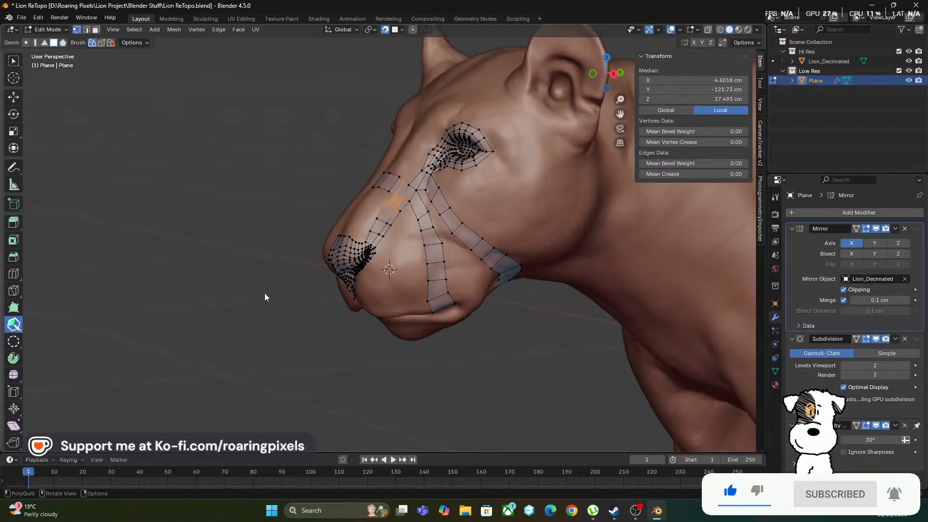
scroll(271, 292, "up", 3)
middle_click_drag(341, 276, 434, 179)
middle_click_drag(473, 224, 402, 286)
scroll(401, 300, "up", 2)
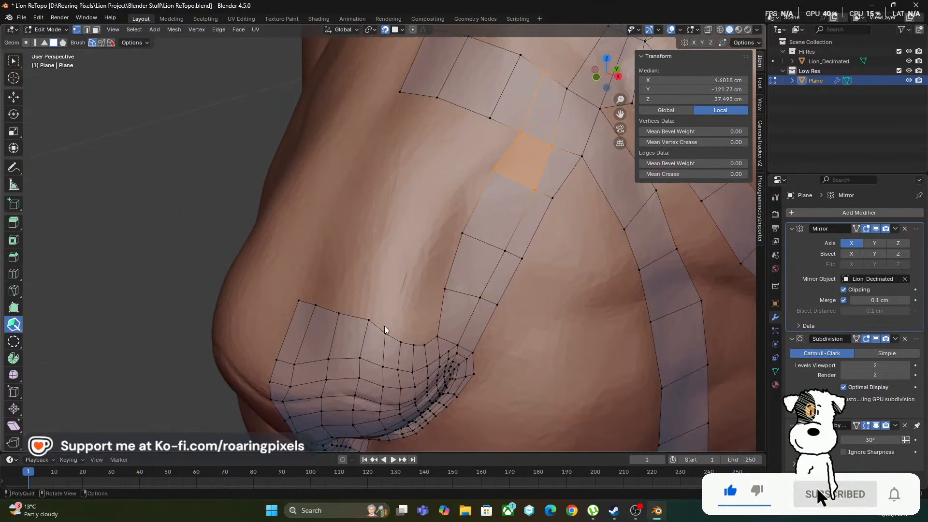
middle_click_drag(412, 319, 345, 319)
Try to fill the corner between the nostril row and the widened strip with a quad and adjust the neighbouring row vertices
key("shift")
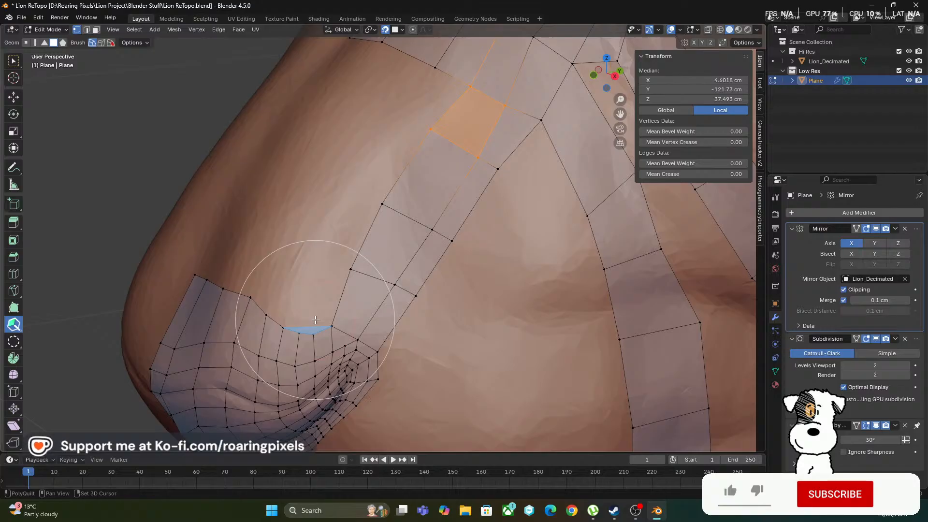
left_click(329, 298, "shift")
mouse_move(324, 330)
middle_mouse_down()
mouse_move(378, 285)
mouse_move(353, 300)
middle_mouse_up()
left_click(405, 248, "shift")
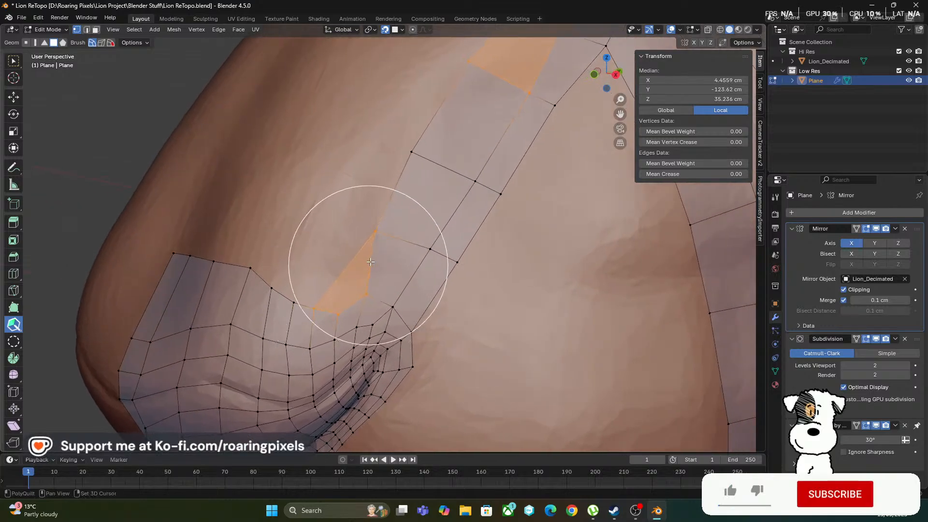
mouse_move(373, 259)
middle_mouse_down()
mouse_move(382, 304)
mouse_move(347, 310)
middle_mouse_up()
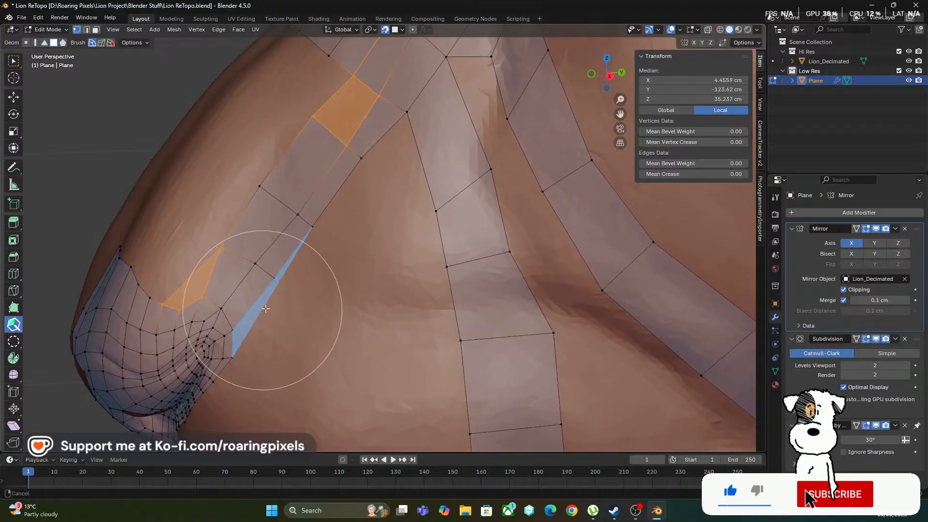
middle_click_drag(259, 310, 341, 310)
middle_click_drag(314, 279, 376, 289)
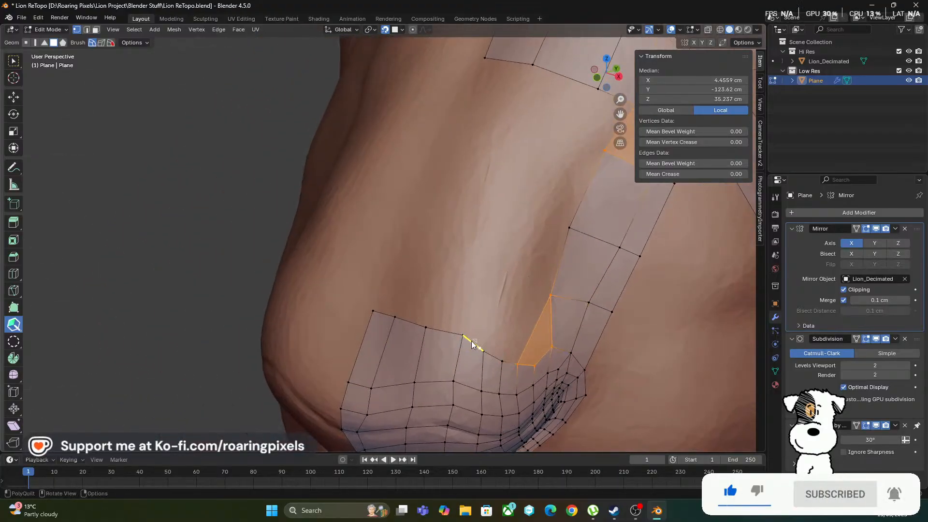
mouse_move(465, 336)
middle_mouse_down()
mouse_move(442, 341)
mouse_move(415, 301)
mouse_move(439, 285)
mouse_move(407, 350)
middle_mouse_up()
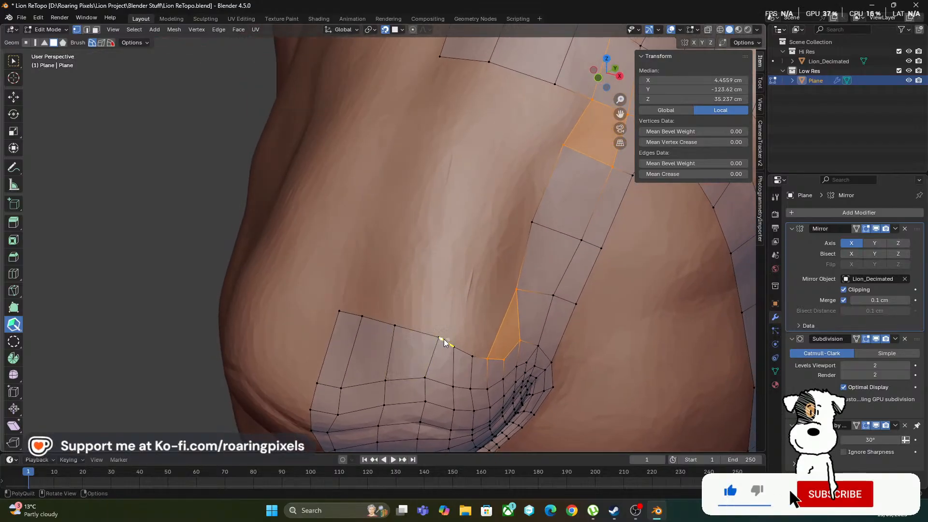
middle_click_drag(449, 306, 414, 285)
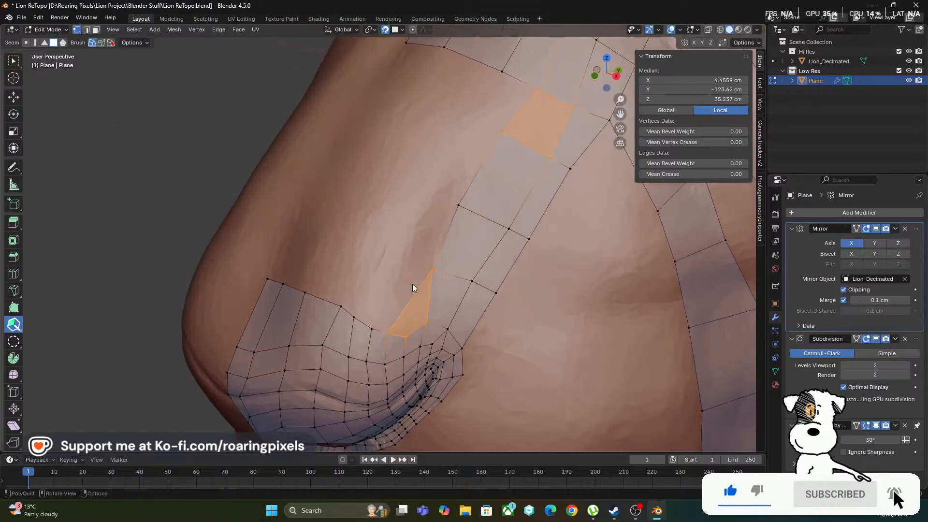
middle_click_drag(345, 254, 306, 152)
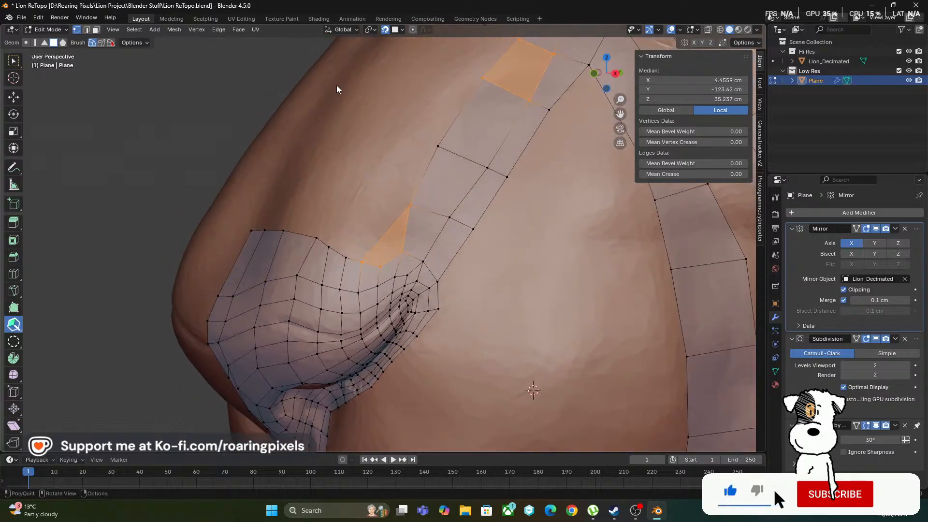
middle_click_drag(352, 206, 406, 271)
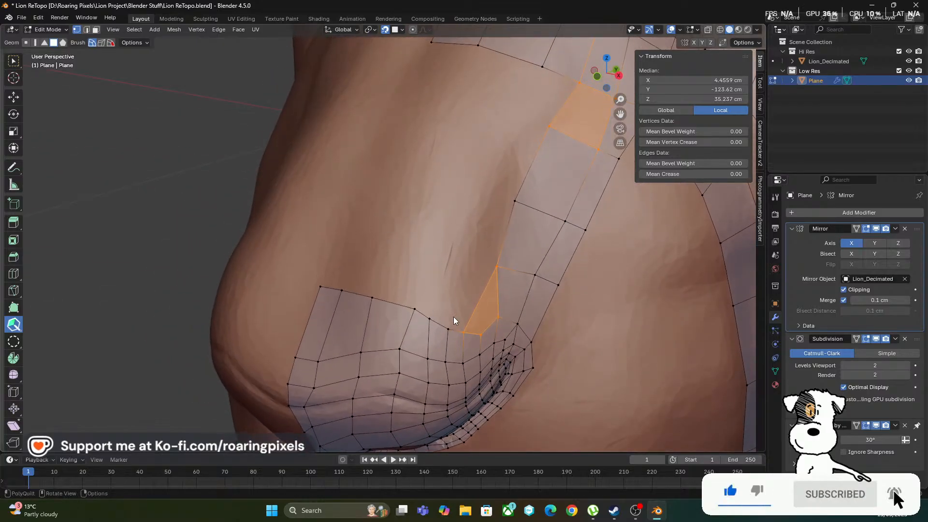
Undo the corner fill and the vertex adjustments beside the nostril row
key("ctrl+z")
key("ctrl+z")
key("ctrl+z")
key("ctrl+z")
key("ctrl+z")
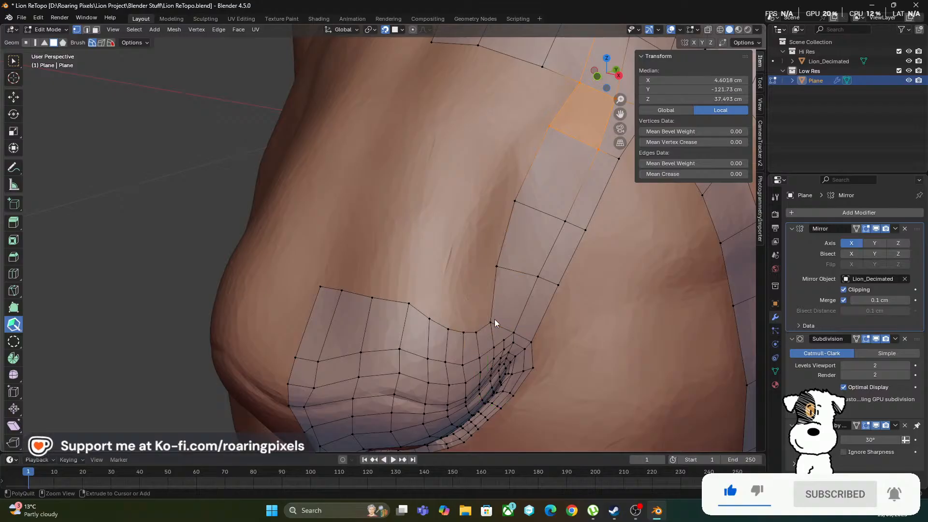
mouse_move(451, 291)
middle_mouse_down()
mouse_move(442, 286)
mouse_move(457, 327)
middle_mouse_up()
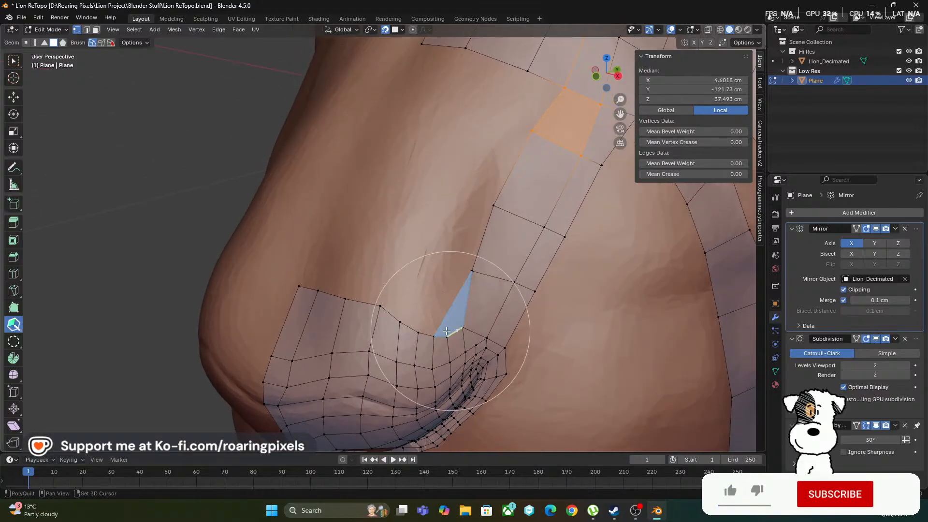
Raise the upper-edge vertices of the nostril row so its border runs evenly up to the nose bridge strip
left_click(409, 336)
mouse_move(419, 335)
left_mouse_down("shift")
mouse_move(433, 335)
mouse_move(421, 316)
left_mouse_up("shift")
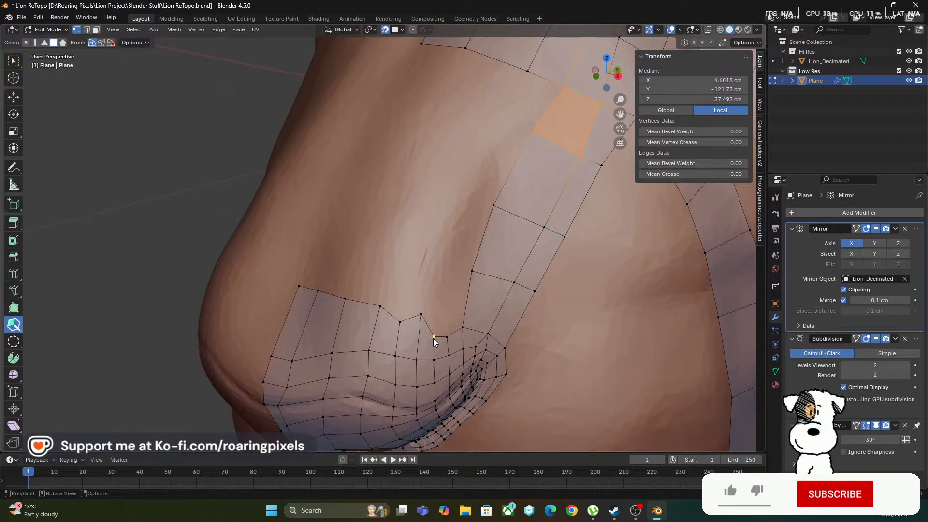
left_click_drag(434, 337, 460, 309)
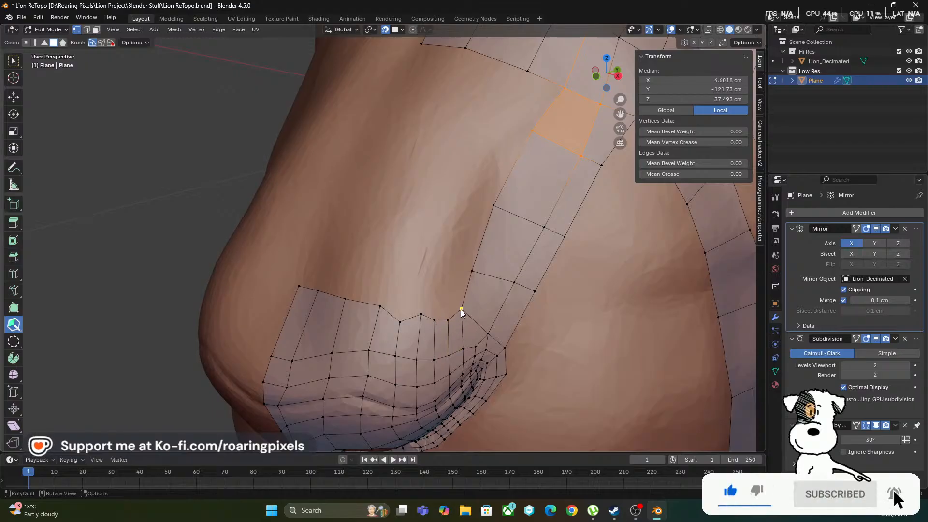
left_click_drag(400, 320, 398, 314)
middle_click_drag(406, 267, 310, 253)
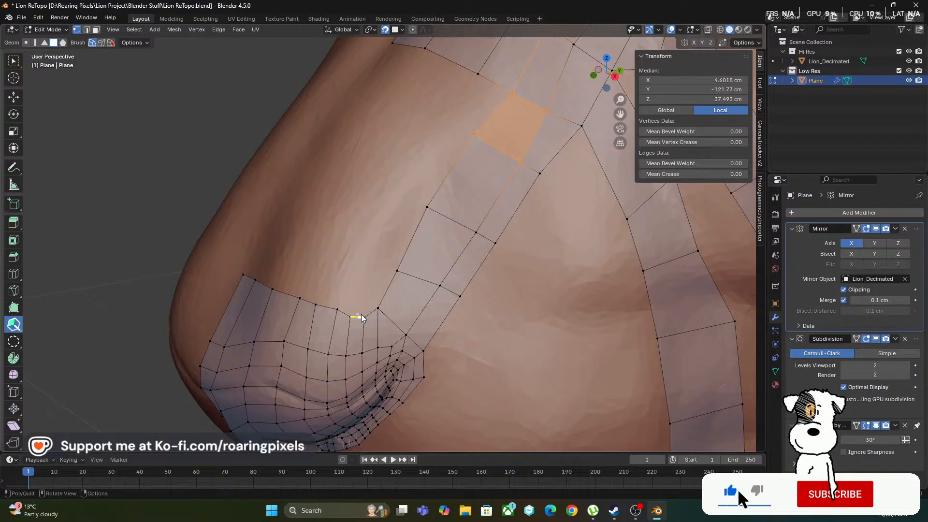
scroll(382, 293, "up", 2)
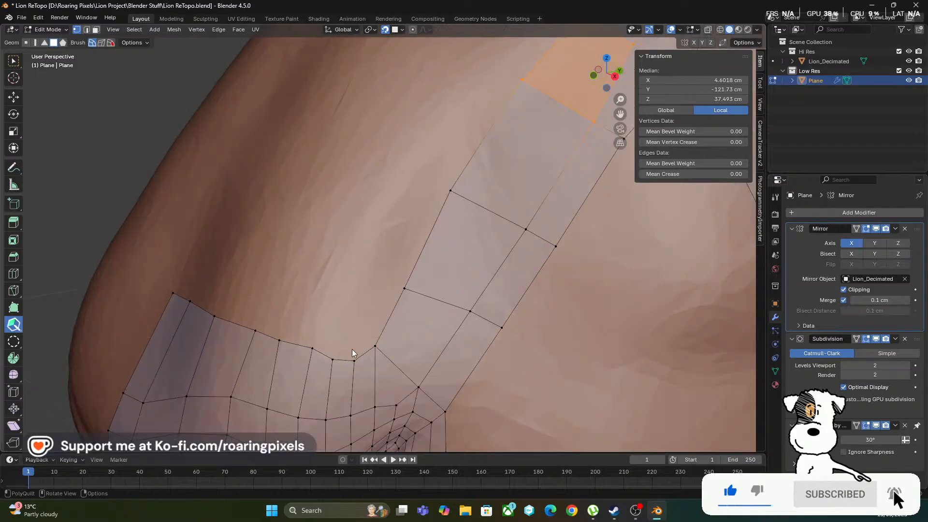
Build an arc of three quads from the nostril row's outer corner, curving above the row toward the nose centre
left_click_drag(360, 354, 397, 340)
left_click_drag(365, 298, 365, 242)
left_click_drag(338, 287, 308, 257)
middle_click_drag(254, 288, 418, 324)
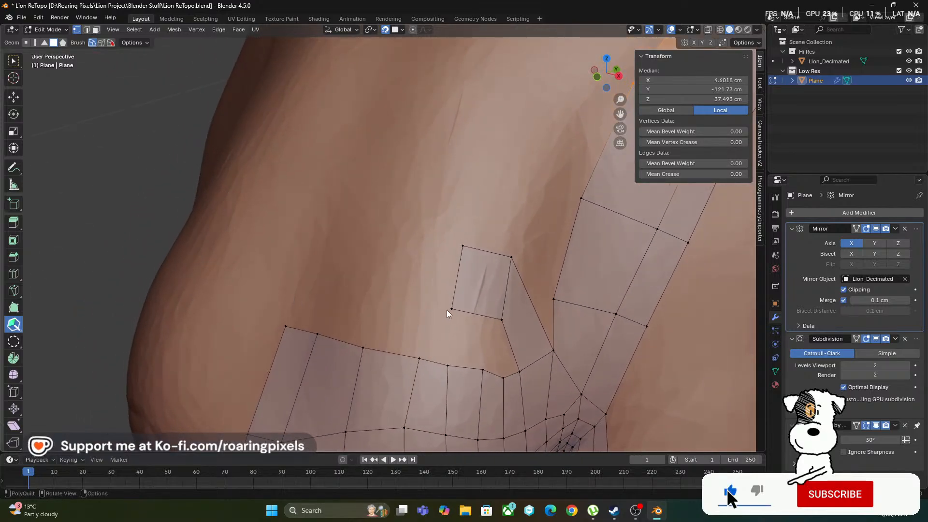
left_click_drag(457, 274, 403, 301)
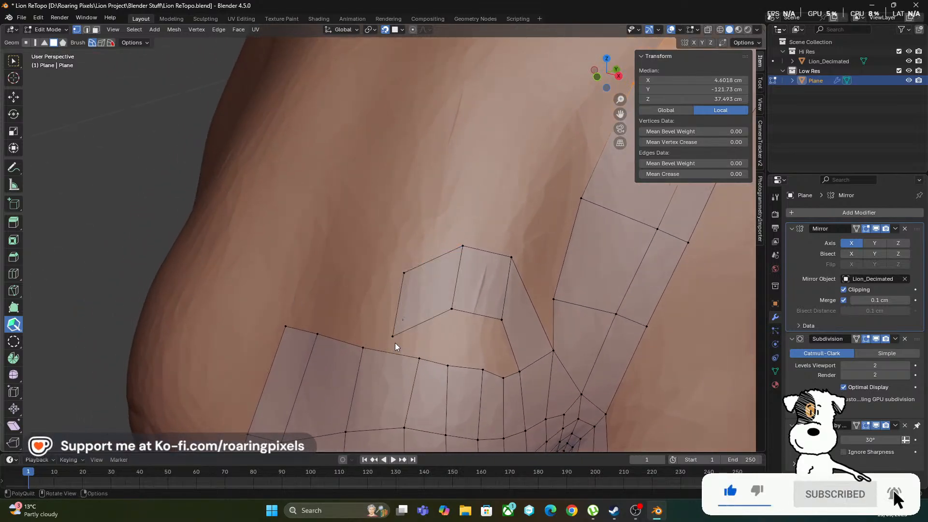
left_click_drag(393, 337, 434, 319)
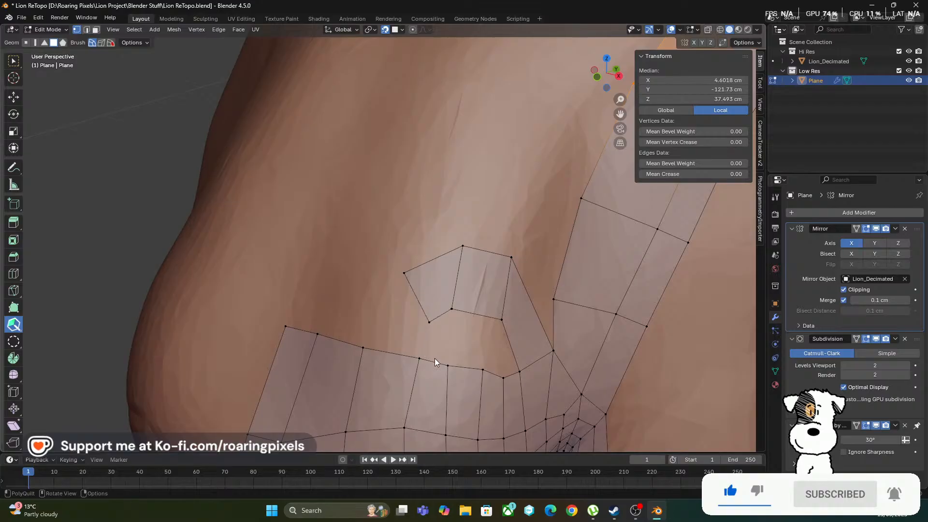
middle_click_drag(462, 340, 450, 329)
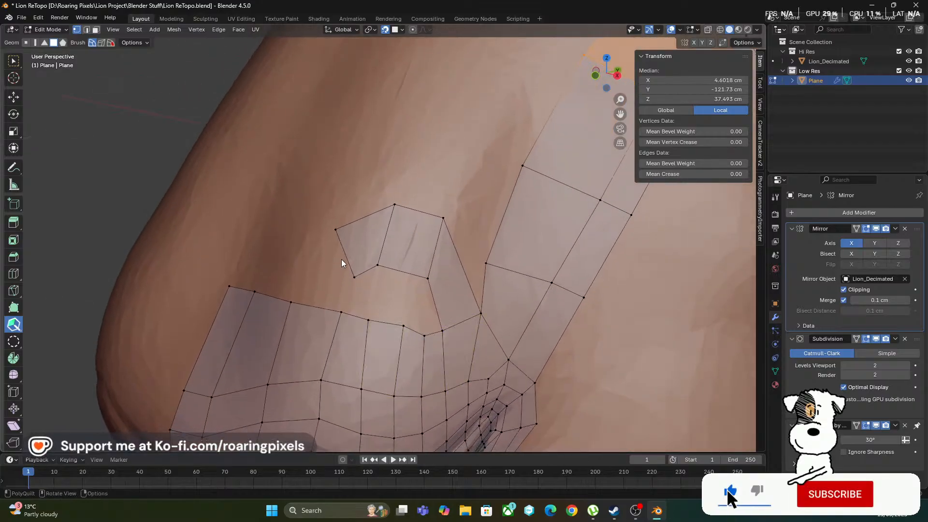
Fill the gap between the arc and the nostril row with quads
left_click_drag(341, 263, 345, 275)
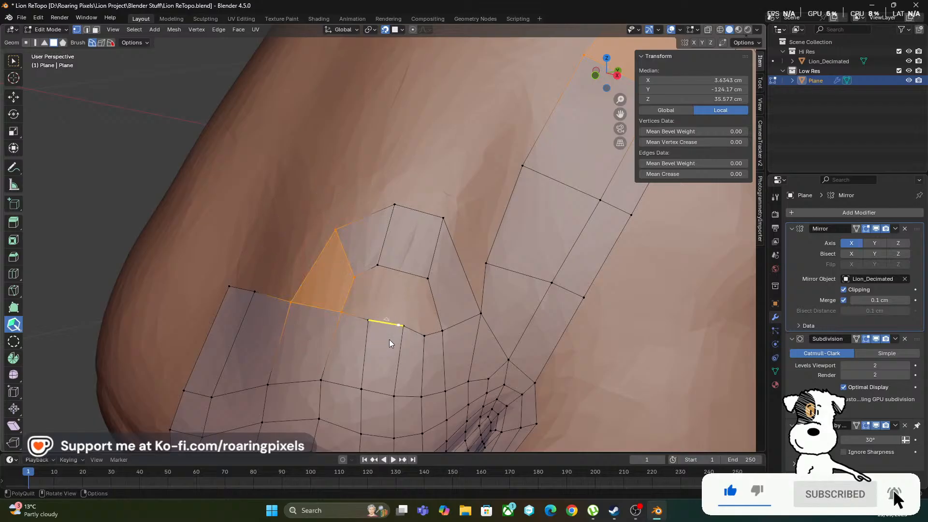
left_click(403, 290)
left_click(431, 313, "shift")
scroll(432, 347, "down", 3)
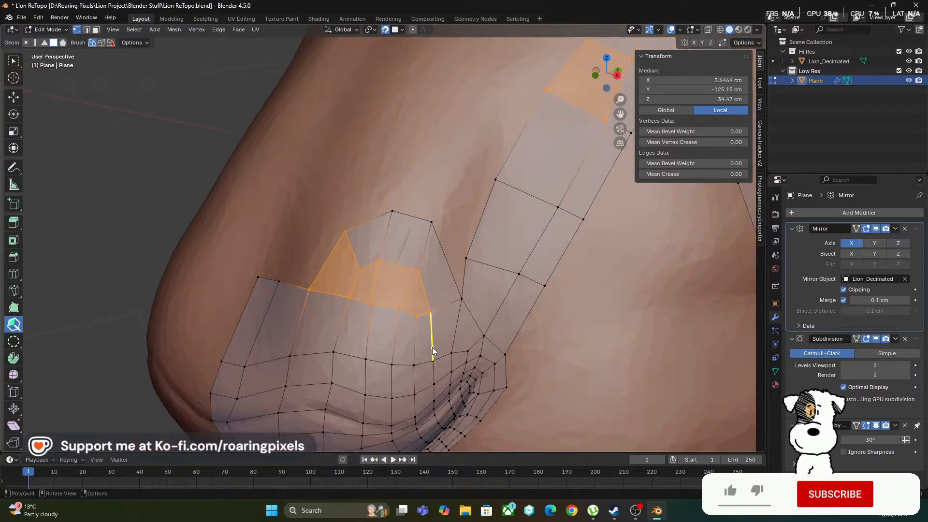
Even out the vertices of the filled quads between the arc and the nostril row
mouse_move(430, 346)
middle_mouse_down()
mouse_move(380, 336)
mouse_move(425, 330)
middle_mouse_up()
middle_click_drag(376, 347, 436, 345)
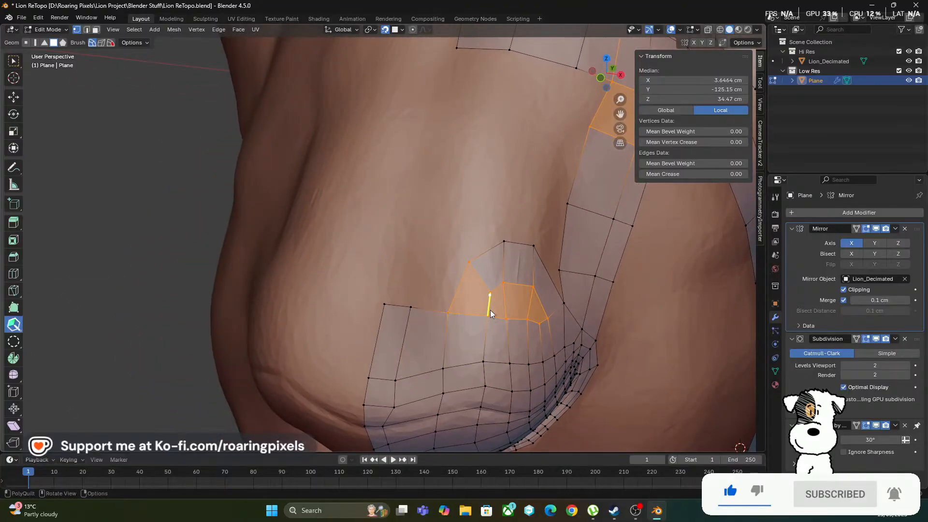
left_click_drag(506, 296, 499, 323, "shift")
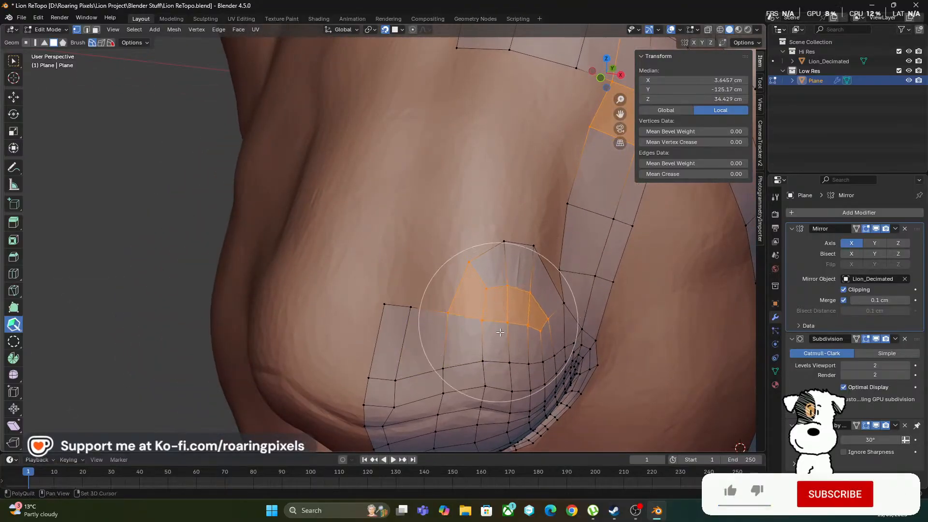
middle_click_drag(498, 326, 364, 230)
Extend the filled row above the nostril with two quads up to the nose centre line
middle_click_drag(408, 198, 158, 211)
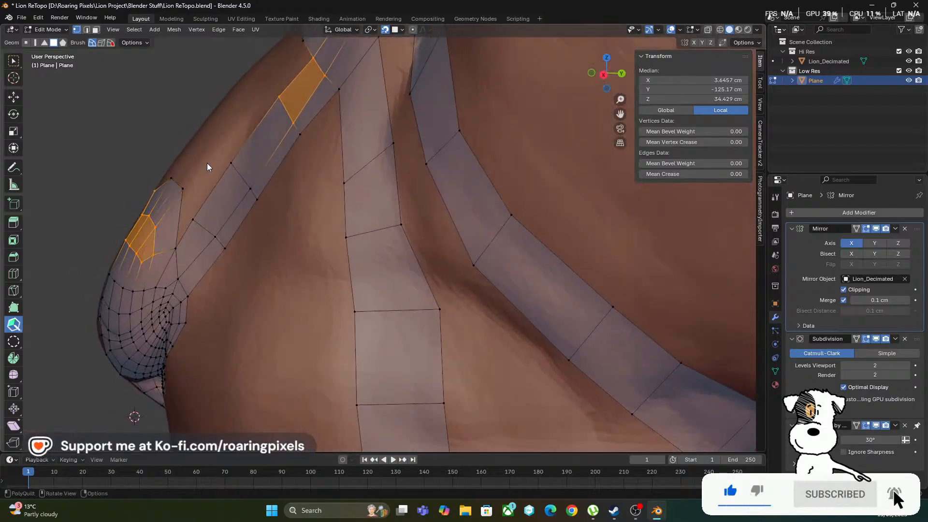
middle_click_drag(168, 178, 280, 205)
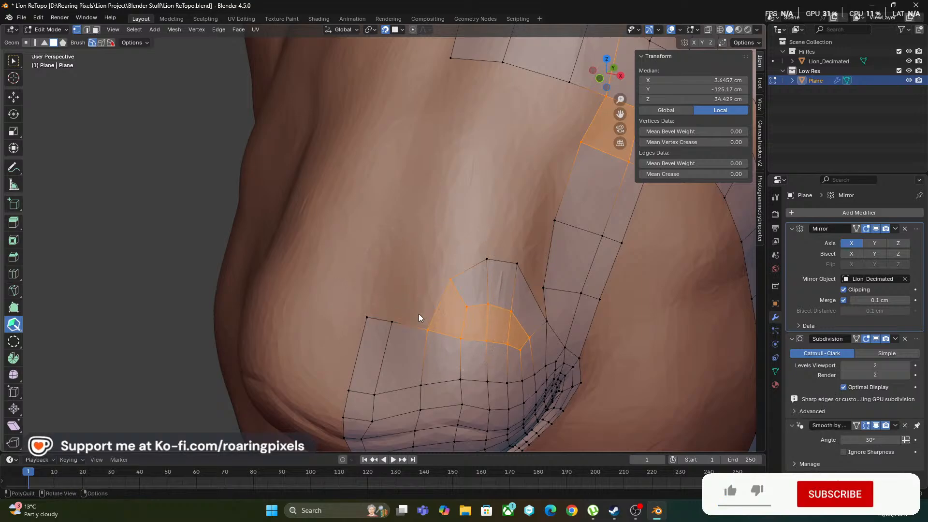
left_click(413, 324)
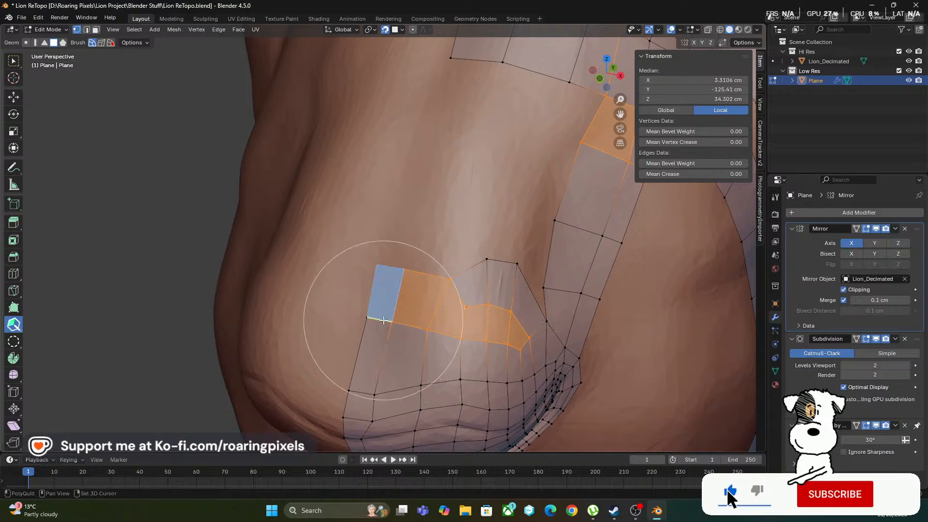
left_click(385, 323)
middle_click_drag(433, 232, 408, 242)
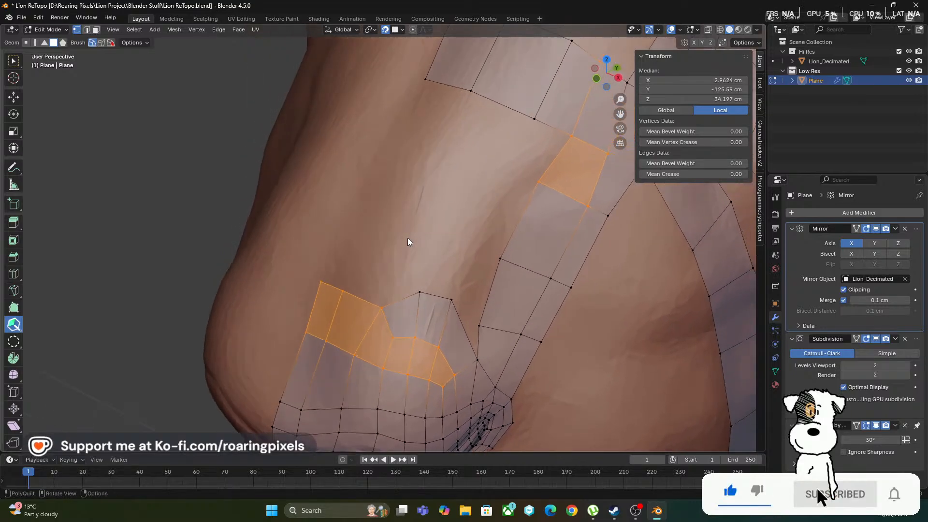
Fill the notch between the arc and the nose bridge strip with a quad and relax the vertices around it
left_click(468, 314, "shift")
left_click_drag(478, 325, 494, 325, "shift")
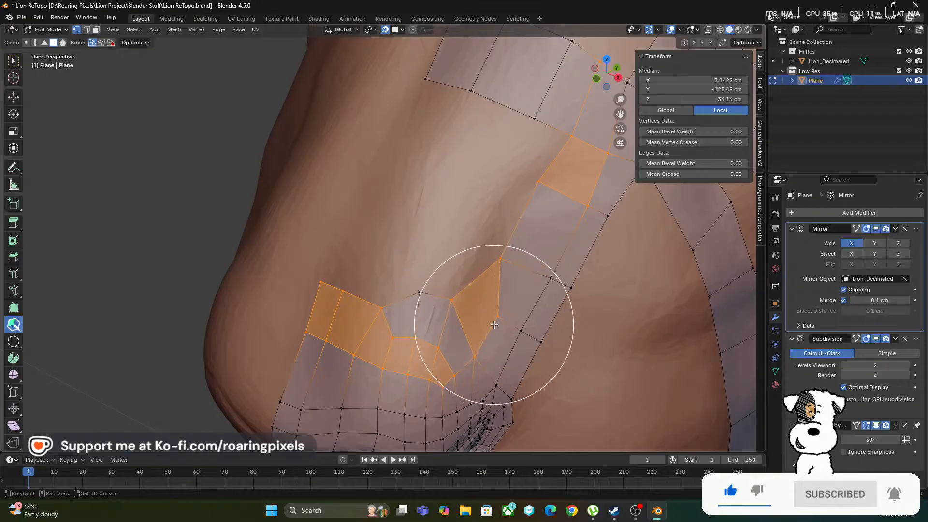
mouse_move(507, 301)
middle_mouse_down()
mouse_move(442, 312)
mouse_move(425, 298)
middle_mouse_up()
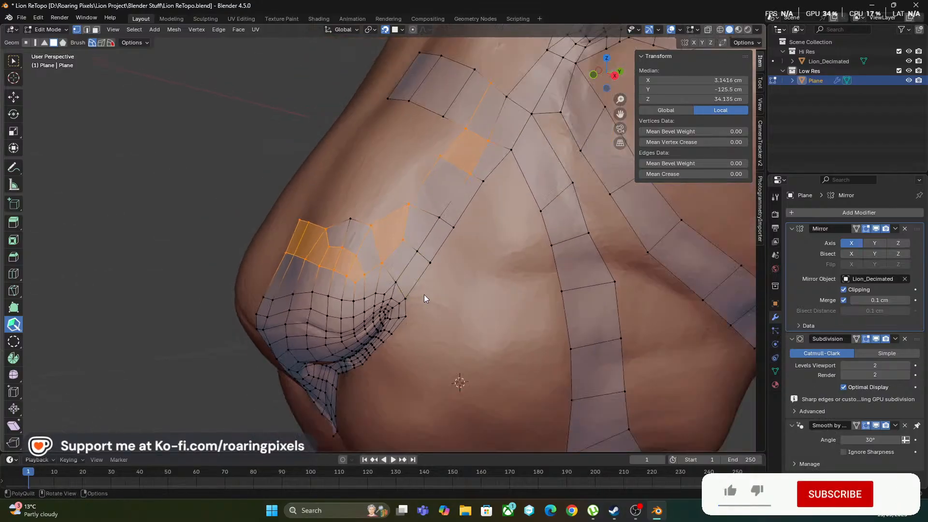
Add two quads beside the strip under the nose bridge patch and join each down to the arc with another quad
middle_click_drag(435, 183, 534, 332)
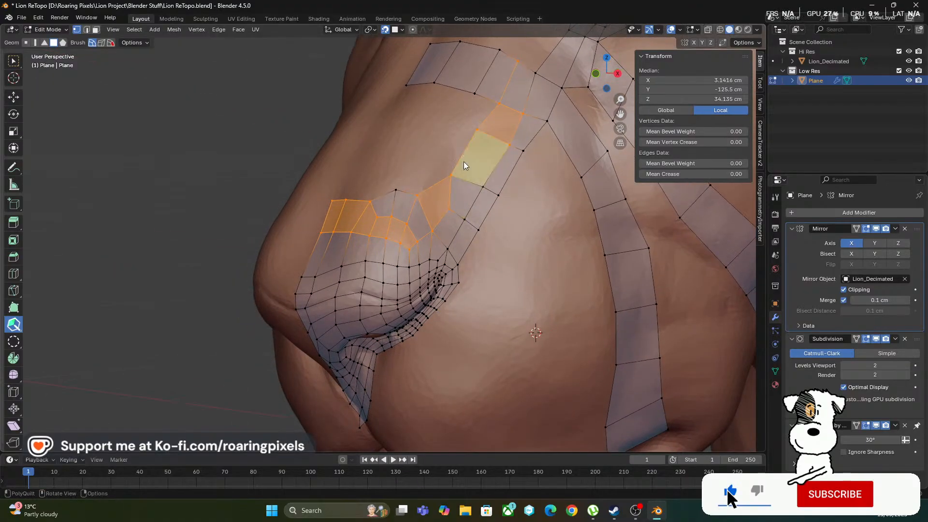
middle_click_drag(510, 269, 520, 326)
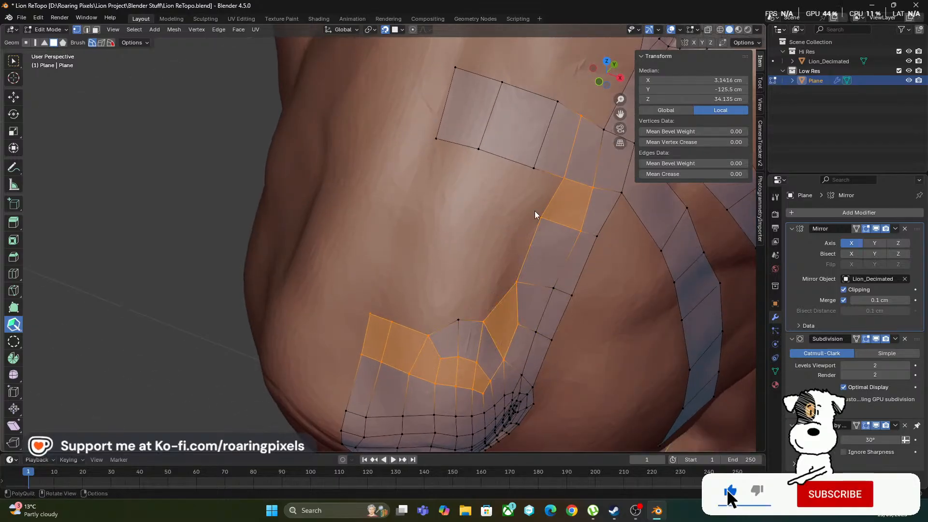
left_click(552, 178)
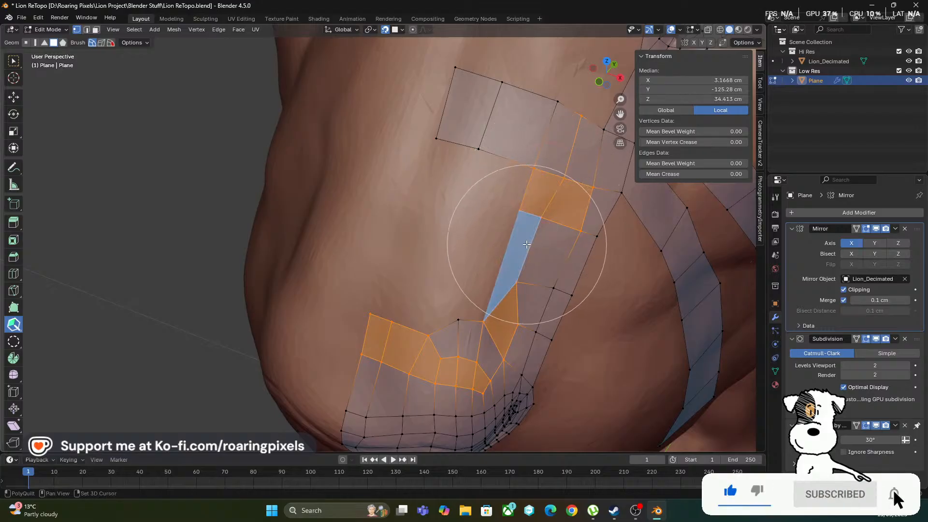
left_click(525, 246)
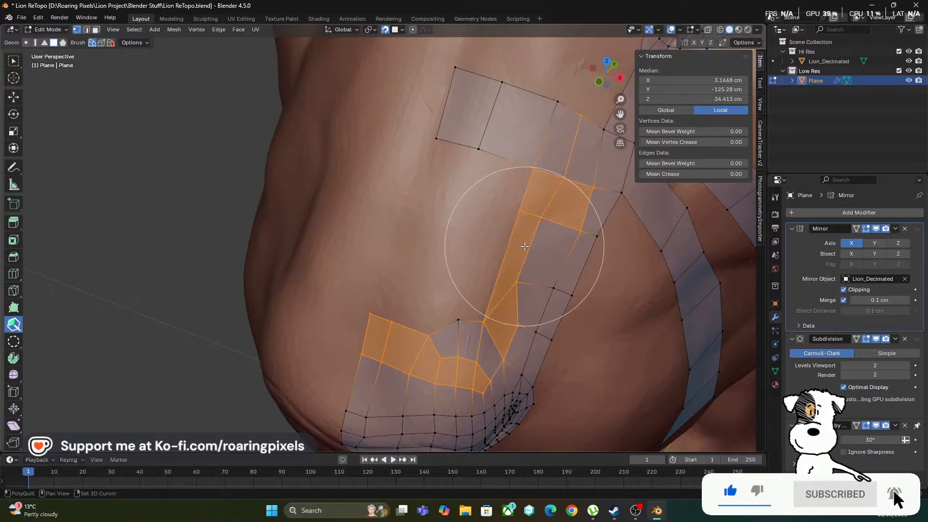
left_click(516, 164)
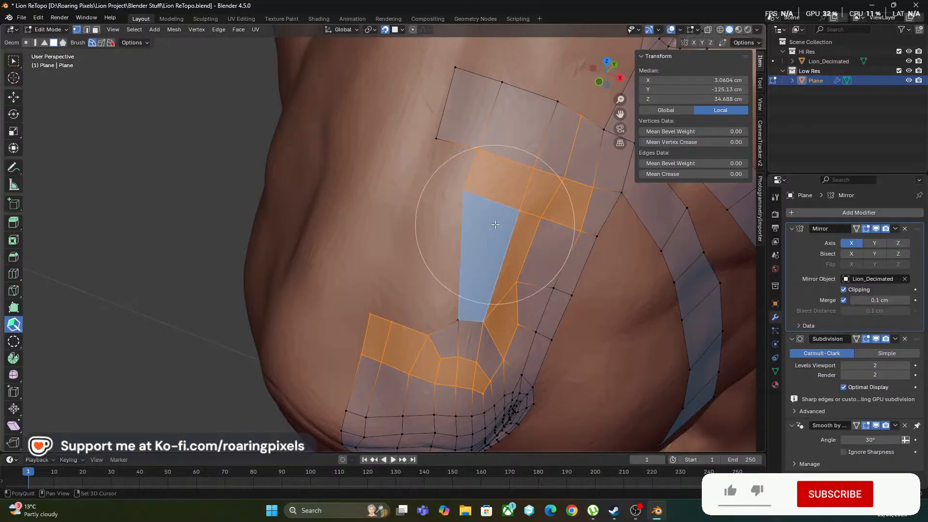
left_click(493, 224)
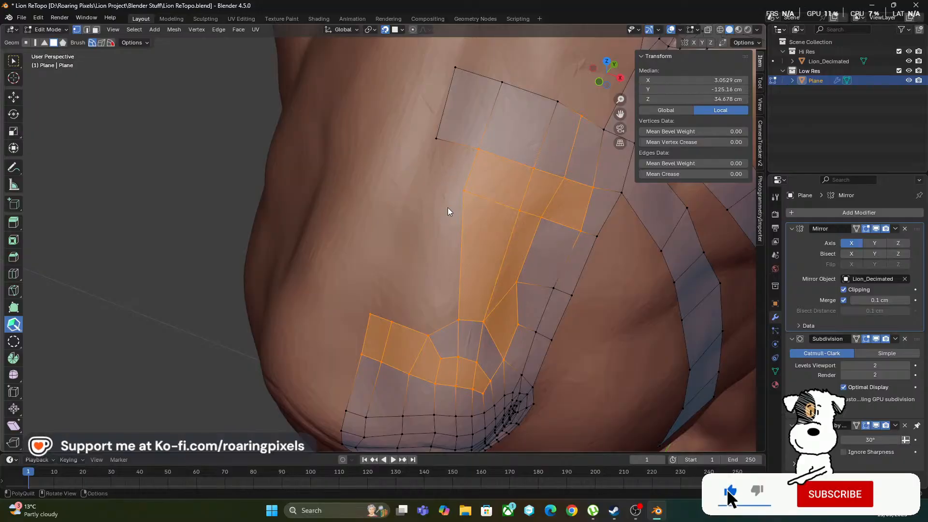
Extend the upper and lower rows by one quad each toward the nose centre and cut a vertical edge loop through the upper patch
left_click(447, 160)
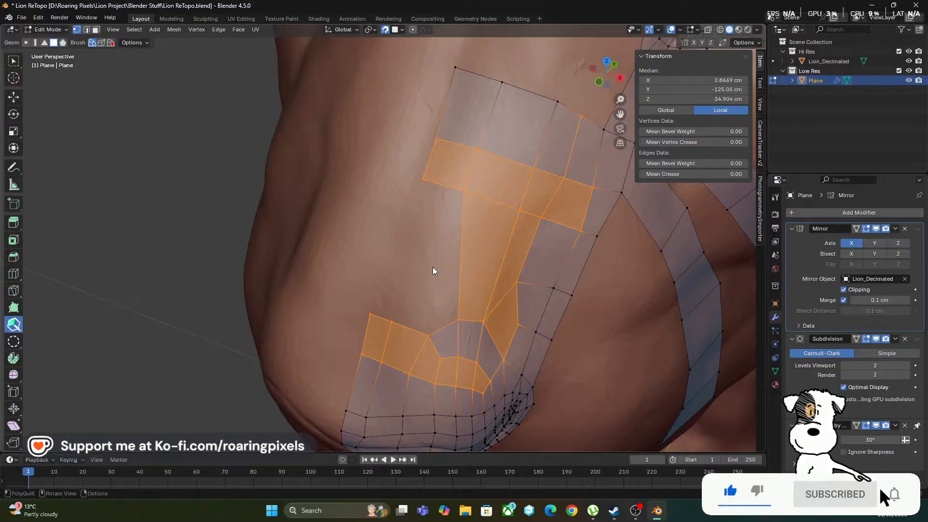
left_click(415, 327)
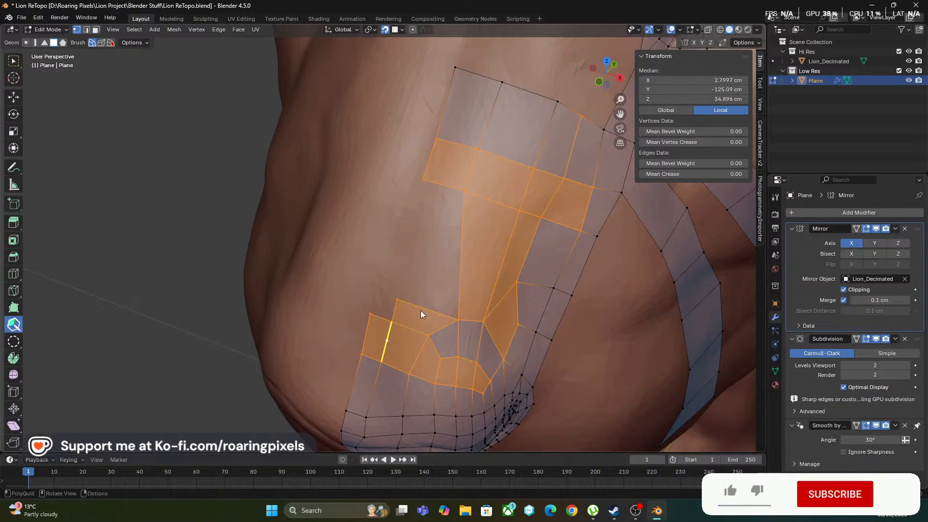
middle_click_drag(418, 259, 417, 221)
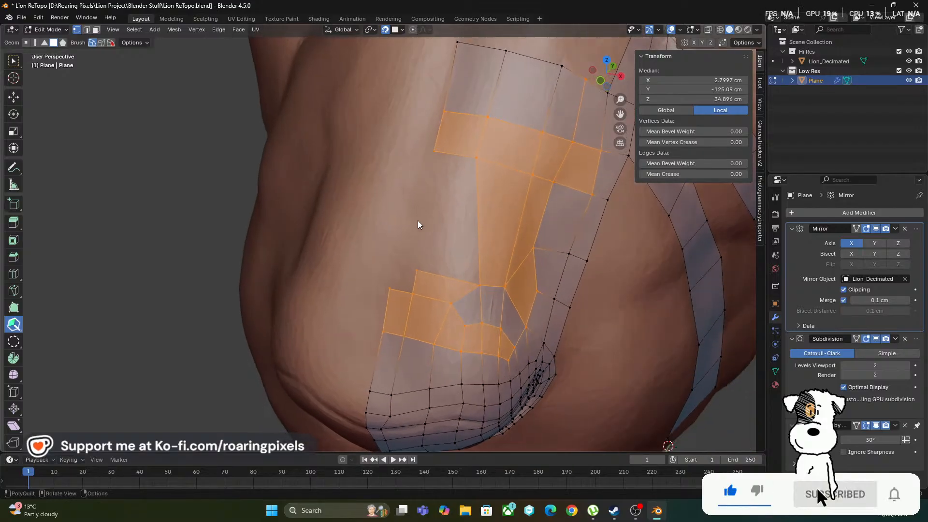
left_click(468, 114)
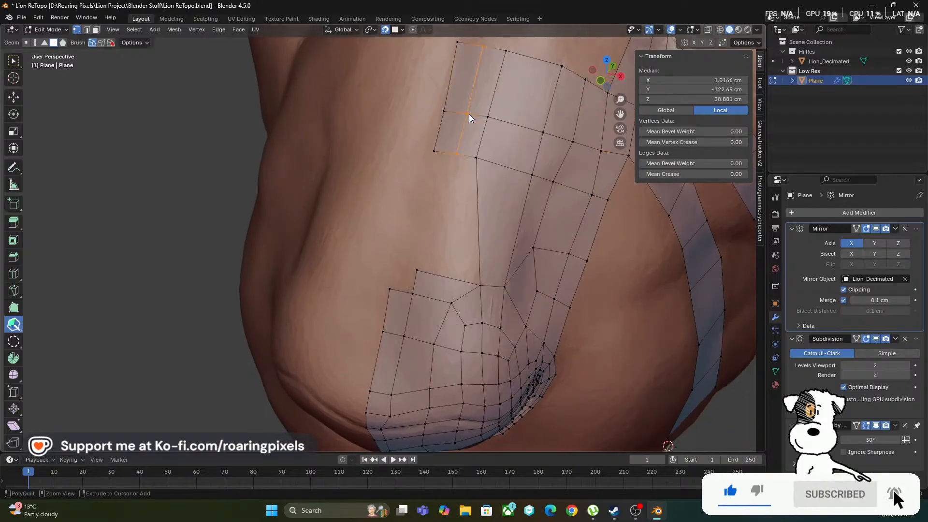
Fill the remaining gap along the nose centre line with quads and relax the new faces into the surrounding mesh
left_click(479, 195)
left_click(449, 180, "shift")
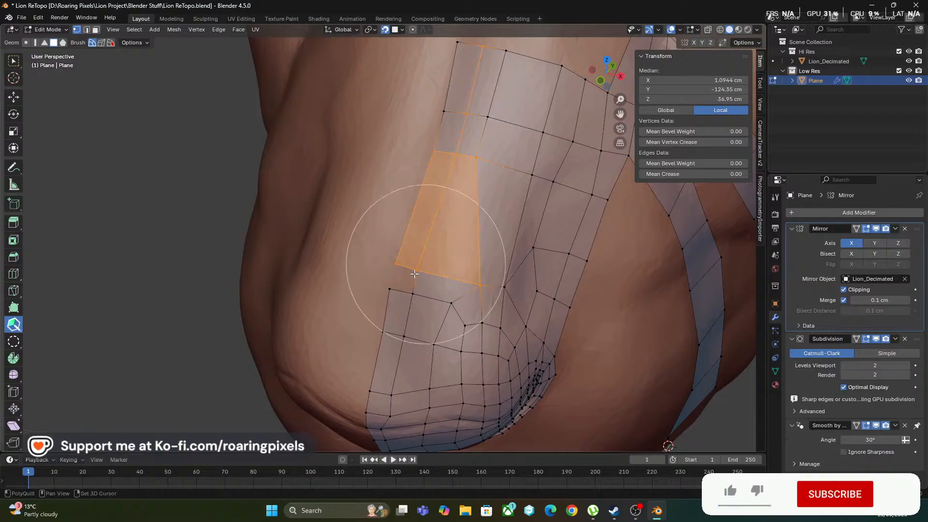
left_click(412, 279, "shift")
mouse_move(462, 225)
left_mouse_down("shift")
mouse_move(520, 160)
mouse_move(460, 280)
mouse_move(476, 227)
mouse_move(491, 269)
mouse_move(479, 288)
mouse_move(506, 215)
left_mouse_up("shift")
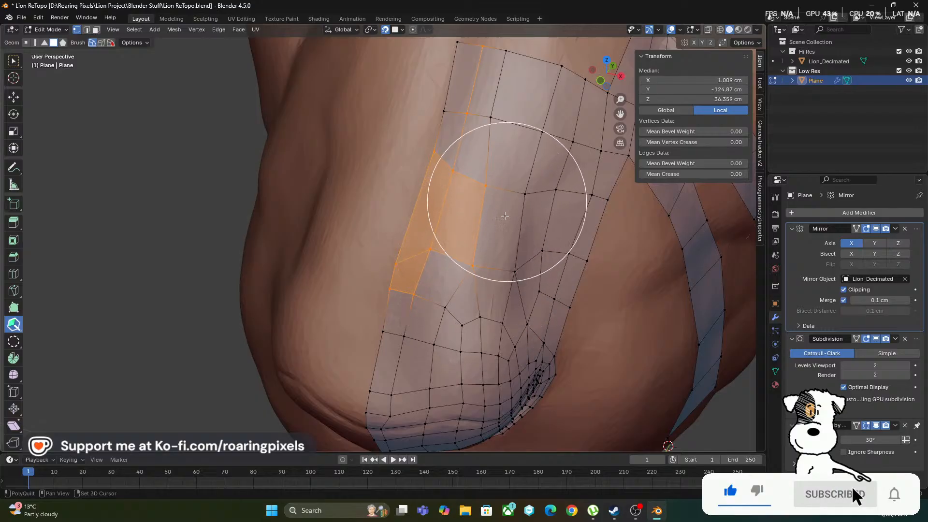
Examine the closed nose surface and its edge flow from the side, close up and from the front
scroll(467, 237, "down", 2)
middle_click_drag(467, 237, 403, 266)
mouse_move(404, 266)
left_mouse_down("shift")
mouse_move(396, 272)
mouse_move(423, 229)
left_mouse_up("shift")
mouse_move(420, 232)
middle_mouse_down()
mouse_move(387, 246)
mouse_move(386, 236)
mouse_move(429, 261)
middle_mouse_up()
scroll(426, 229, "up", 2)
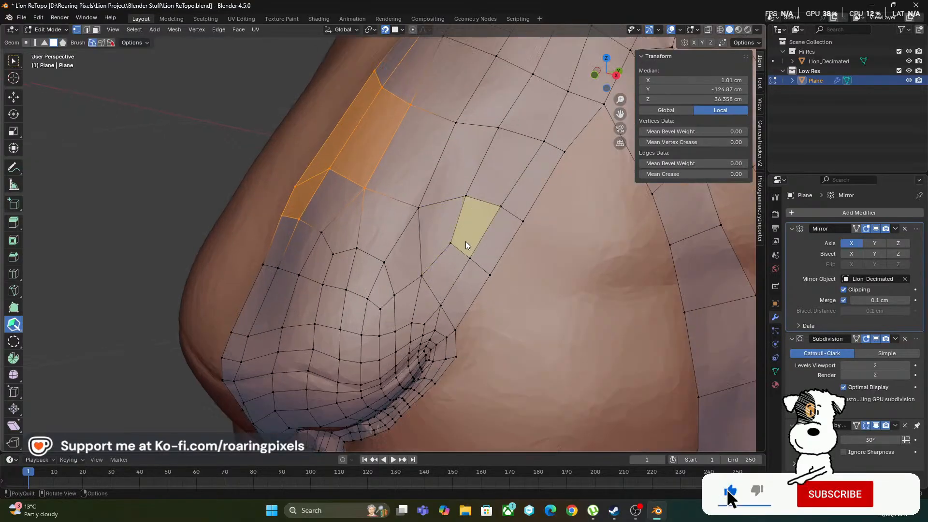
scroll(465, 242, "up", 1)
mouse_move(458, 272)
left_mouse_down("shift")
mouse_move(425, 286)
mouse_move(430, 211)
mouse_move(512, 203)
mouse_move(545, 222)
left_mouse_up("shift")
scroll(472, 274, "down", 1)
middle_click_drag(472, 274, 496, 233)
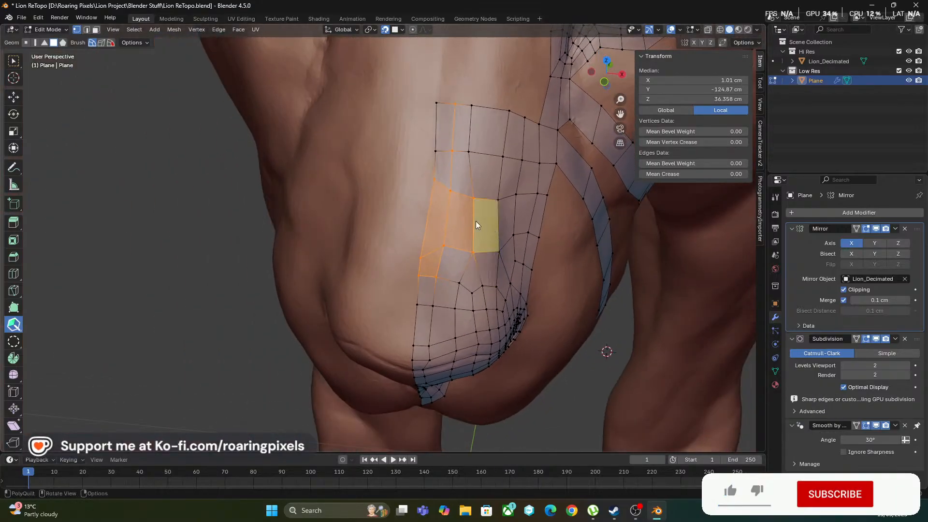
Select the vertices along the nose centre line down to the lowest point under the nose and set their median X to 0
left_click(13, 62)
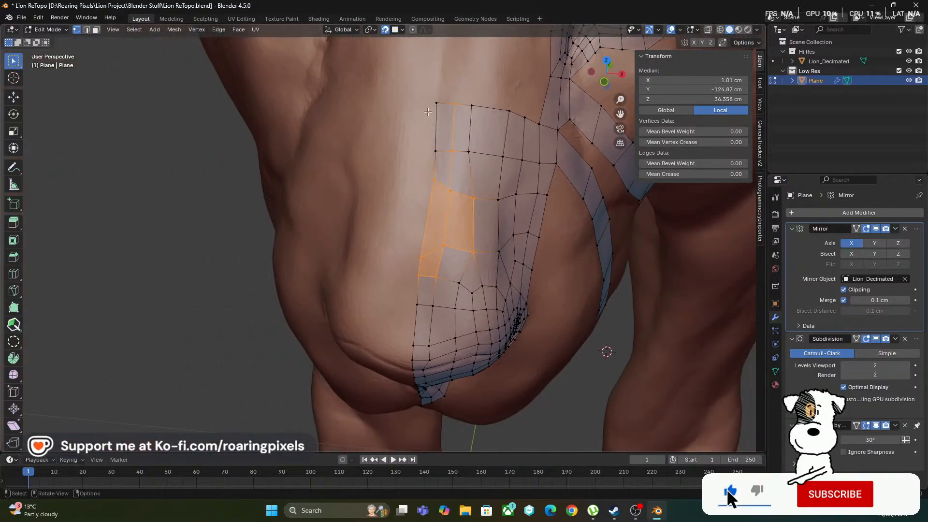
left_click(428, 112)
left_click(435, 152, "shift")
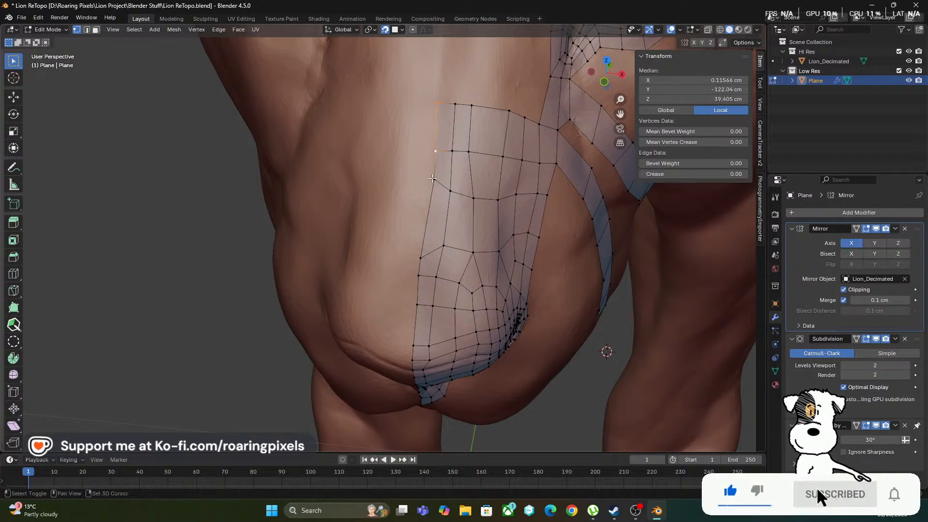
left_click(421, 258, "ctrl")
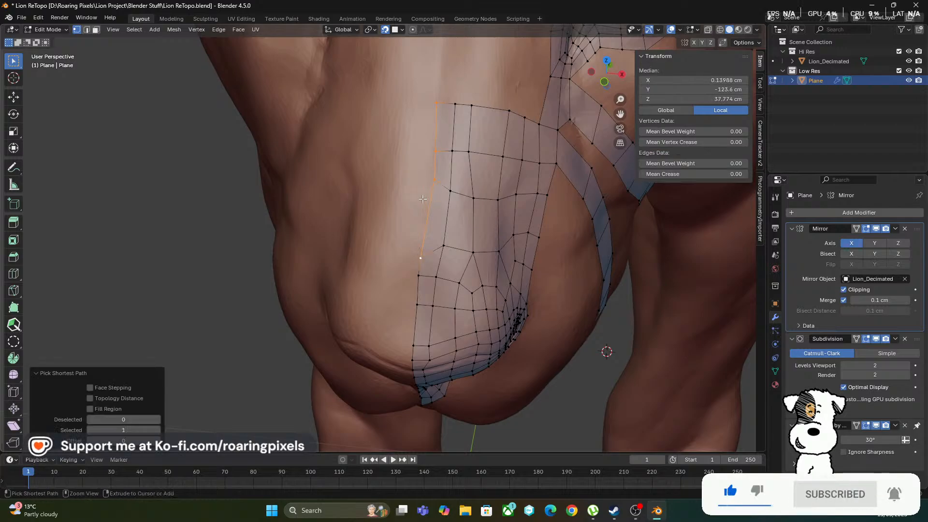
left_click(411, 344, "ctrl+shift")
middle_click_drag(389, 317, 390, 295)
middle_click_drag(419, 324, 433, 318)
left_click(433, 318, "ctrl+shift")
middle_click_drag(391, 212, 379, 282)
left_click(679, 79)
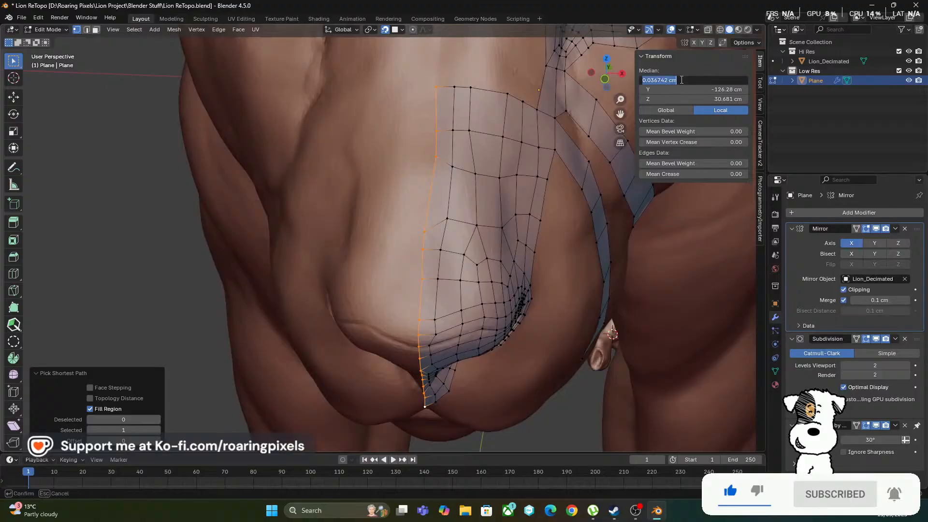
type("0")
key("Return")
Set the X position of the off-line centre vertex on the upper nose bridge to 0
middle_click_drag(493, 230, 472, 193)
scroll(472, 203, "up", 5)
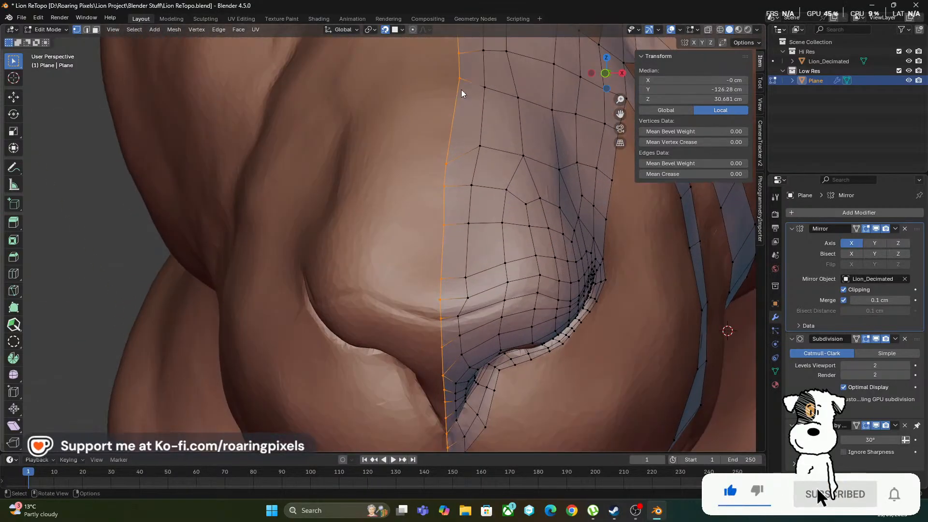
left_click(459, 78)
double_click(664, 81)
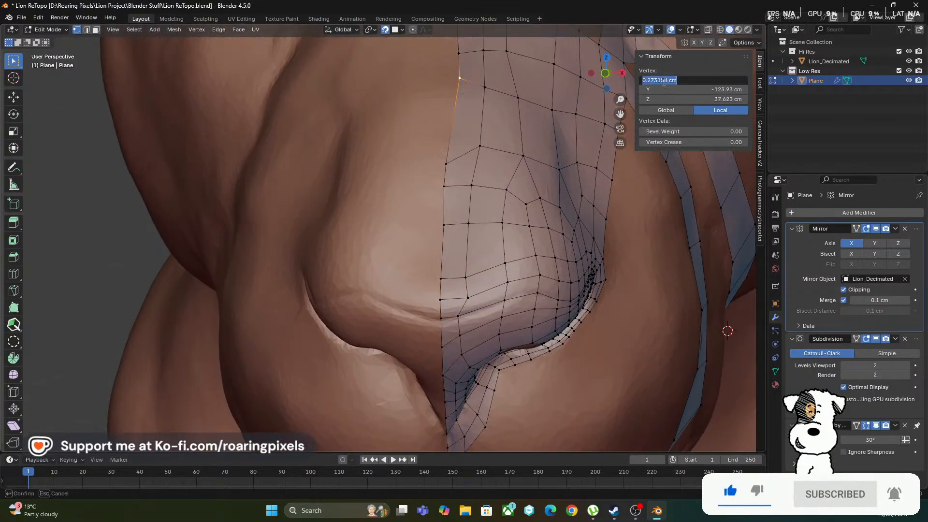
type("0")
key("Return")
Select the whole nose centre line again and flatten it by scaling it to 0 along X
scroll(476, 140, "down", 1)
middle_click_drag(468, 124, 433, 144)
left_click(451, 105)
left_click(448, 64)
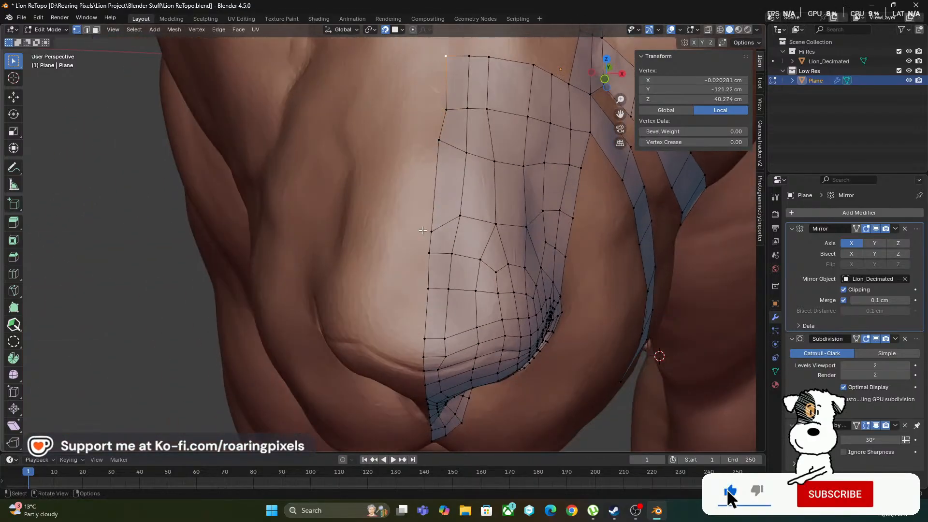
middle_click_drag(414, 251, 423, 185)
left_click(445, 344, "ctrl")
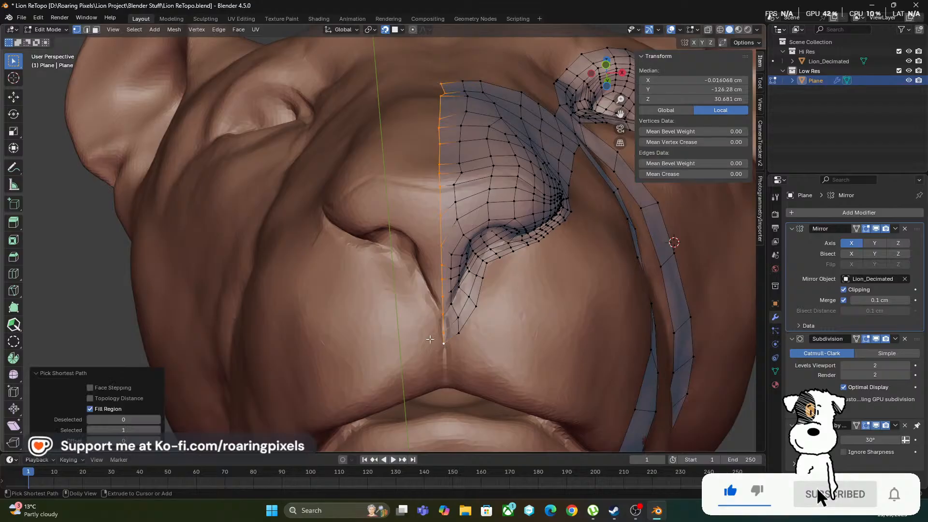
mouse_move(381, 227)
middle_mouse_down()
mouse_move(384, 249)
mouse_move(379, 215)
middle_mouse_up()
key("KP_1")
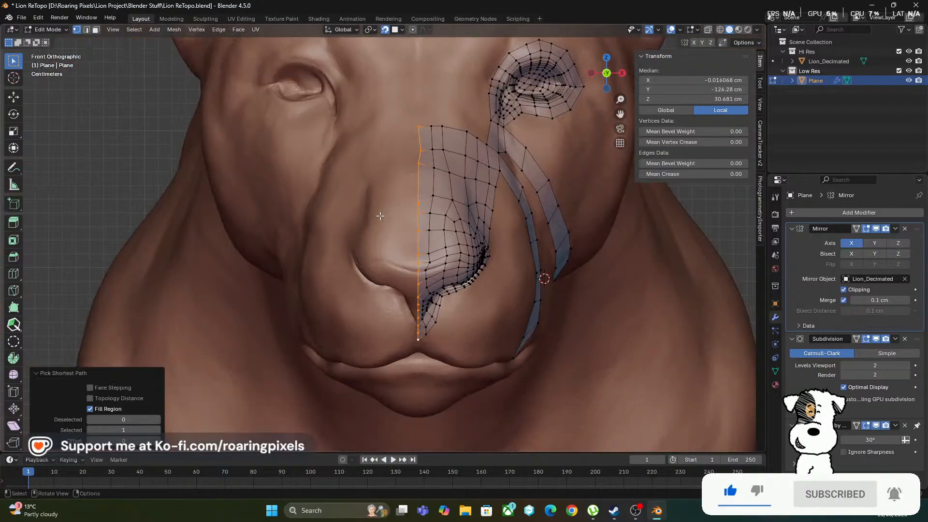
type("sx")
type("0")
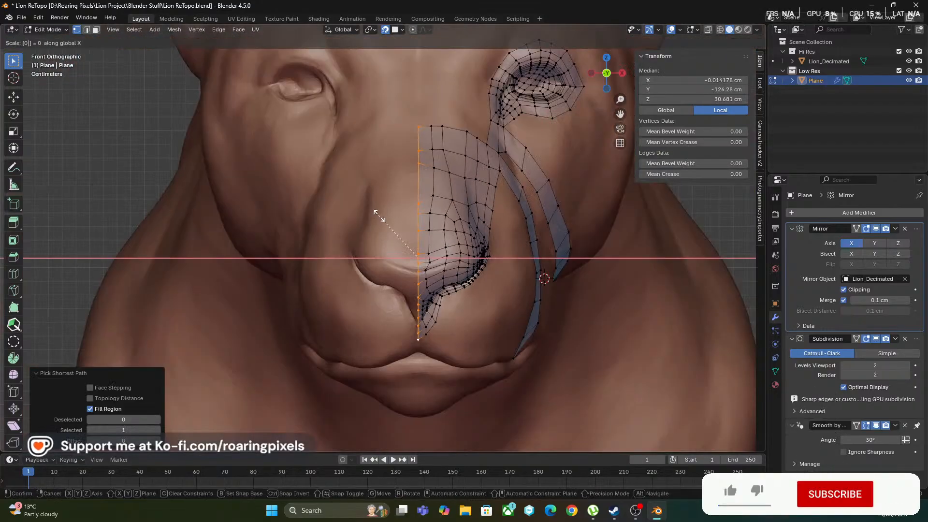
key("Return")
Set the median X of the flattened nose centre line to 0
left_click(696, 80)
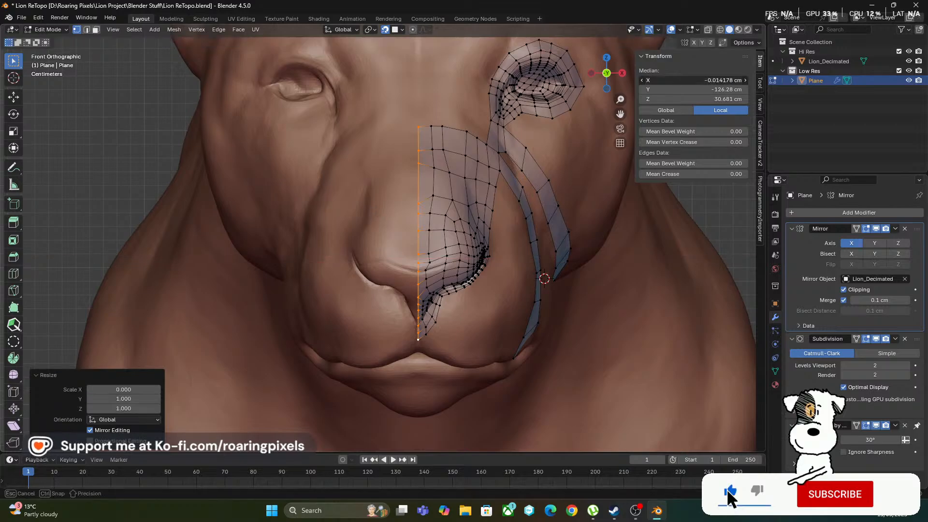
type("0")
key("Return")
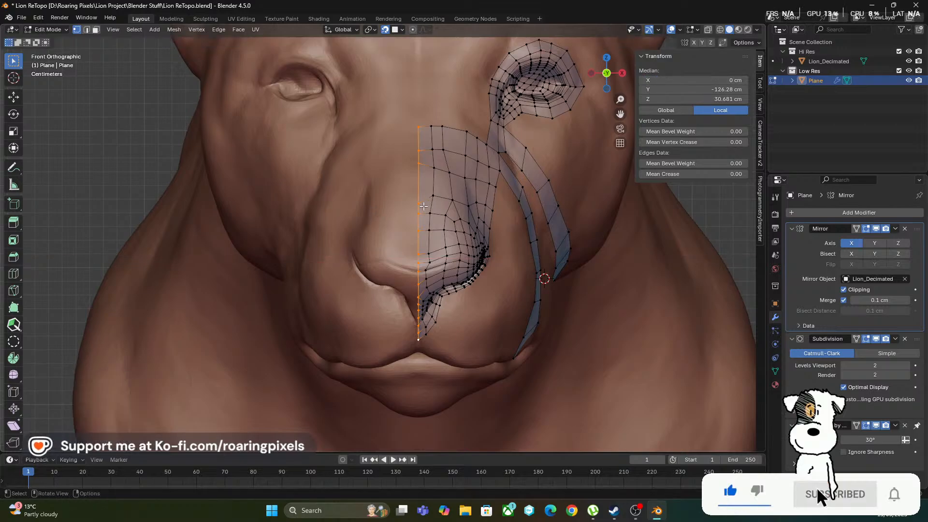
Switch to Object Mode and hide the Hi Res collection to examine the mirrored low-poly surface from the front and side
scroll(455, 219, "up", 2)
middle_click_drag(457, 220, 442, 242)
left_click(48, 30)
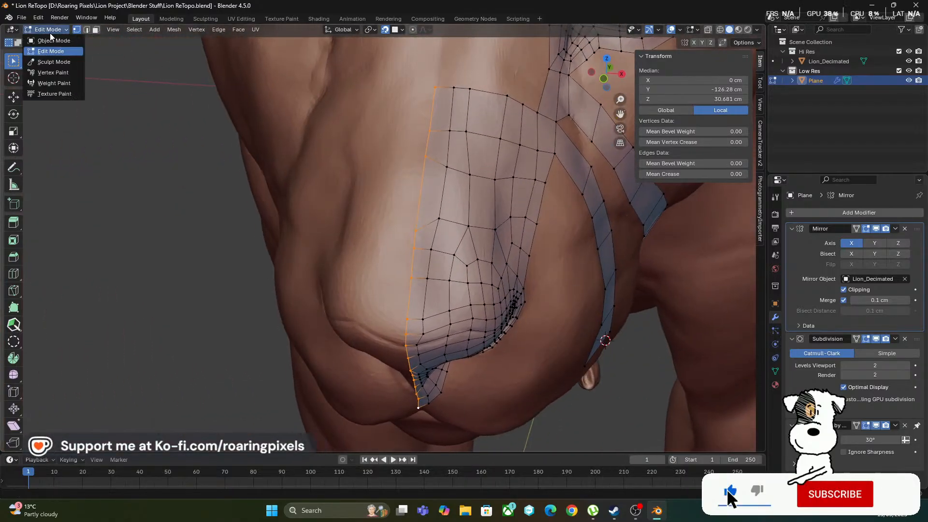
left_click(48, 37)
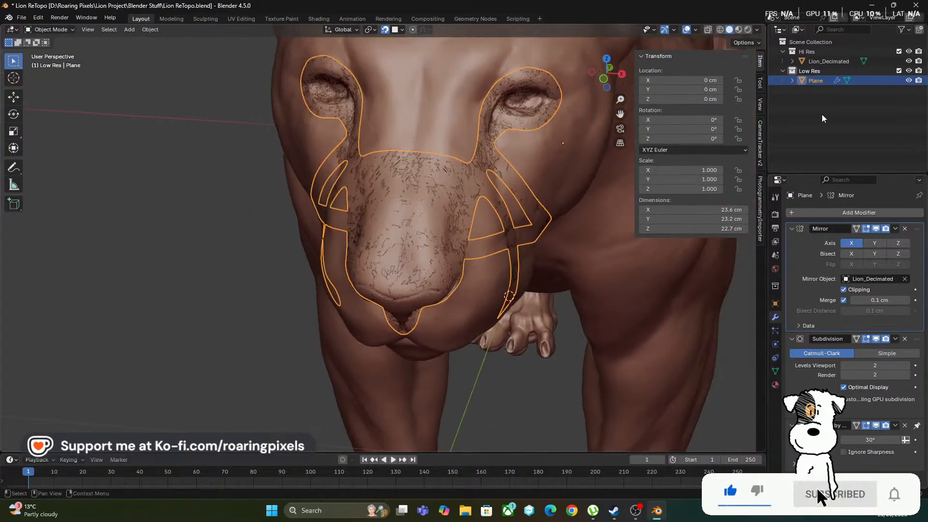
left_click(908, 51)
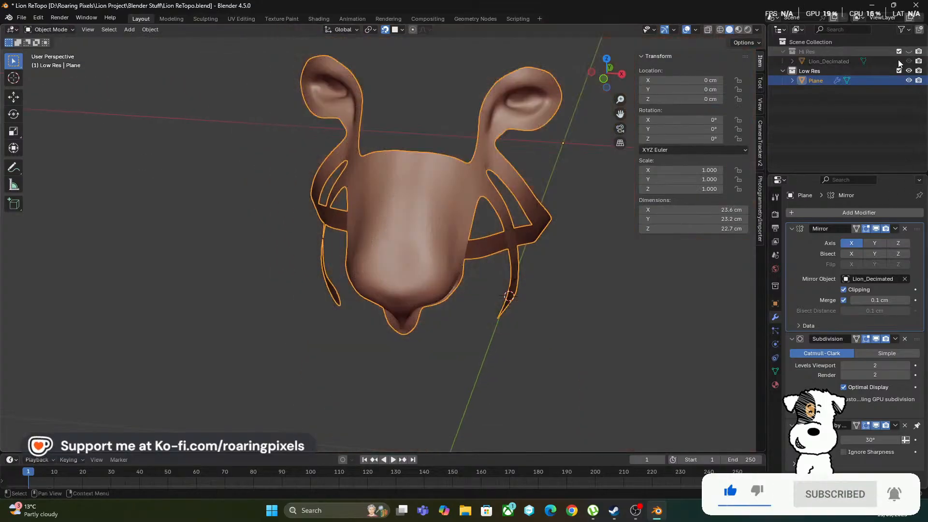
scroll(431, 255, "down", 4)
scroll(464, 263, "up", 5)
middle_click_drag(464, 262, 277, 295)
scroll(479, 286, "up", 4)
scroll(275, 290, "down", 4)
scroll(236, 210, "up", 4)
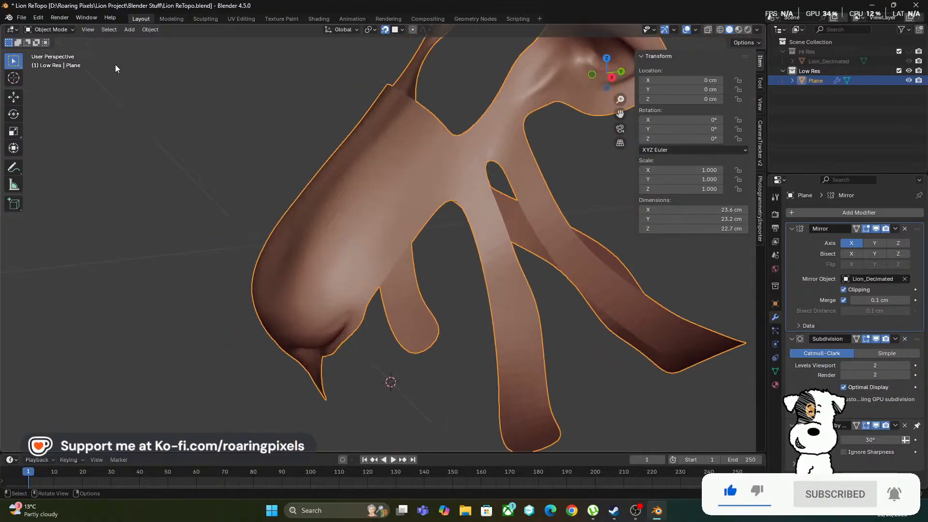
Apply Shade Auto Smooth to the low-poly mesh and save the file
left_click(145, 29)
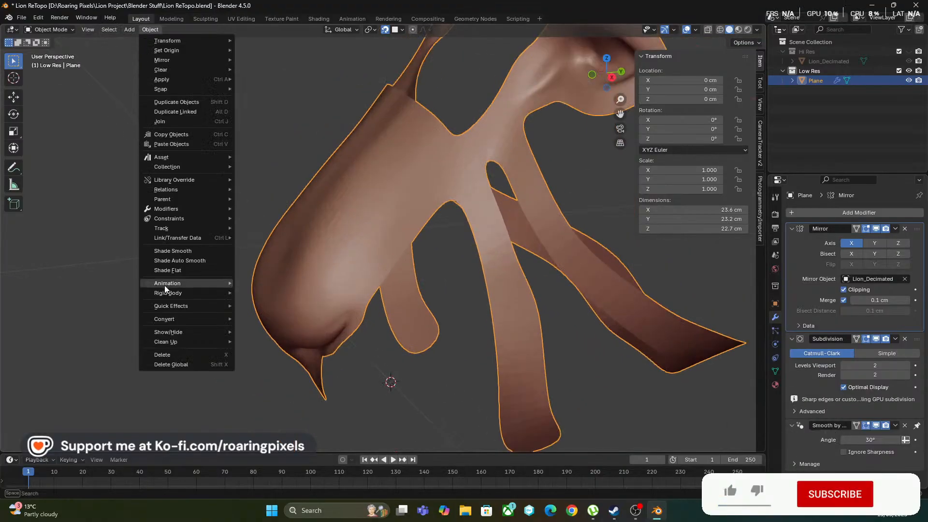
left_click(197, 260)
scroll(239, 222, "down", 5)
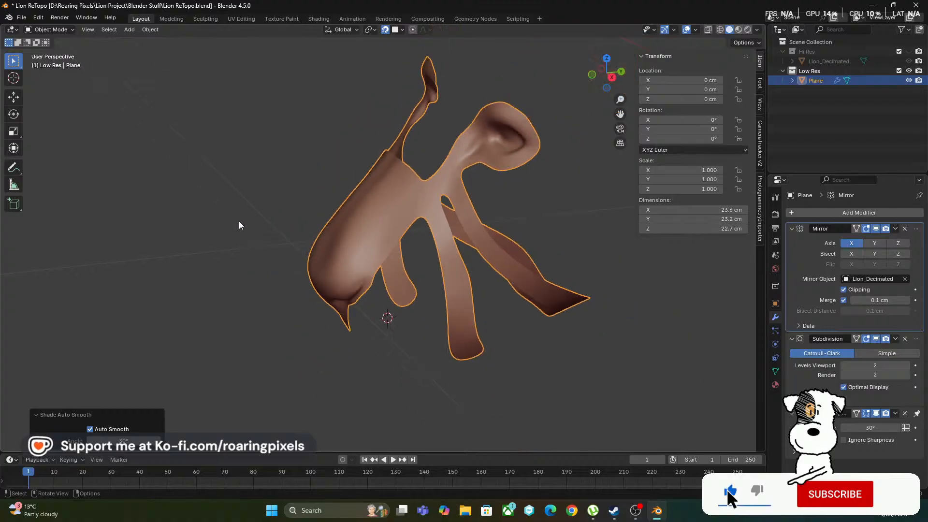
middle_click_drag(239, 221, 310, 228)
scroll(408, 228, "up", 4)
scroll(476, 208, "down", 4)
key("ctrl+s")
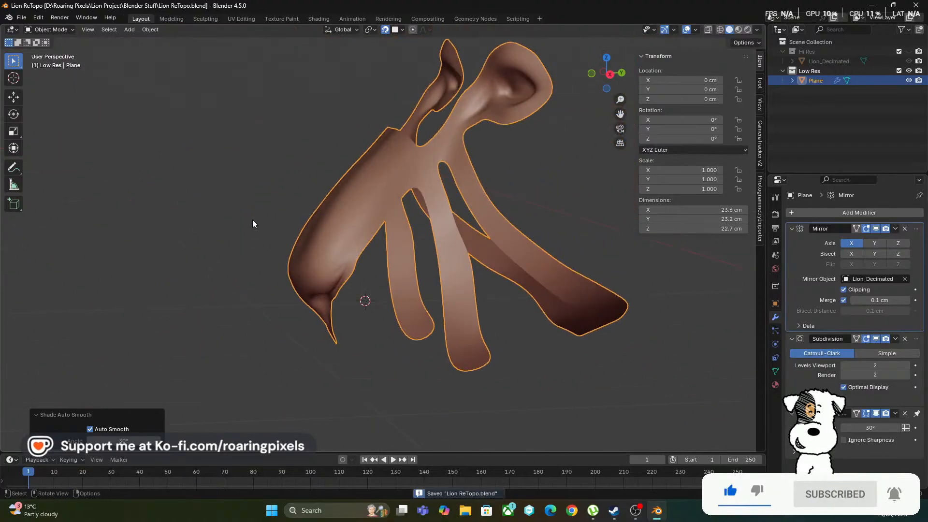
Return the low-poly mesh to Edit Mode and show the Hi Res collection again
scroll(256, 232, "down", 5)
middle_click_drag(260, 244, 541, 224)
middle_click_drag(406, 288, 530, 225)
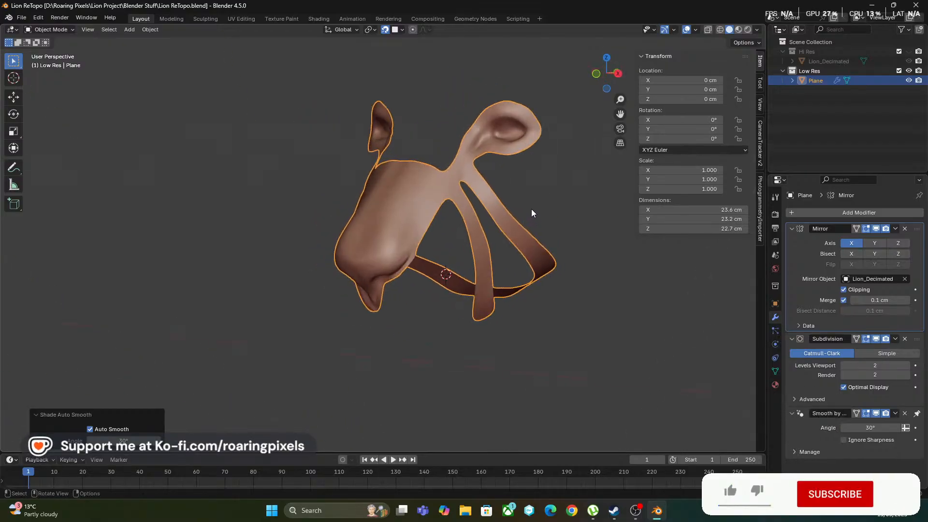
key("Tab")
left_click(908, 61)
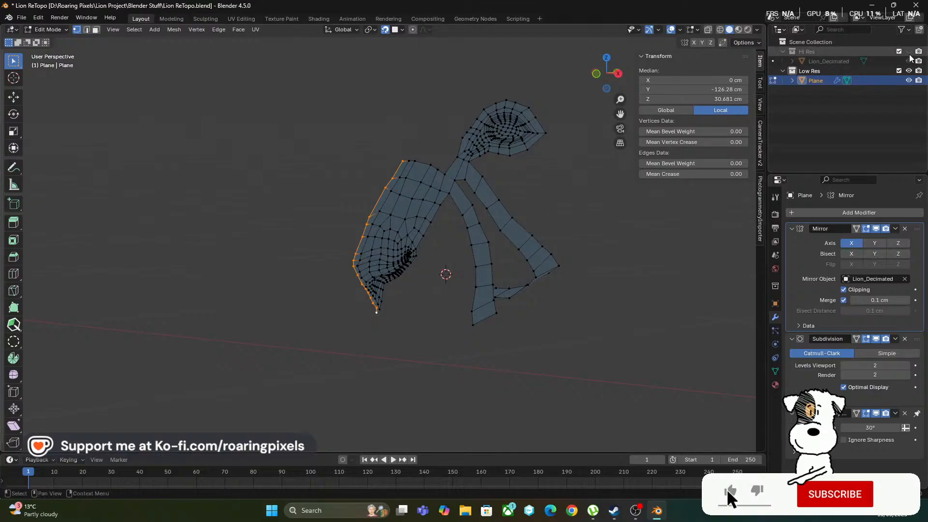
scroll(552, 264, "up", 5)
scroll(553, 264, "down", 3)
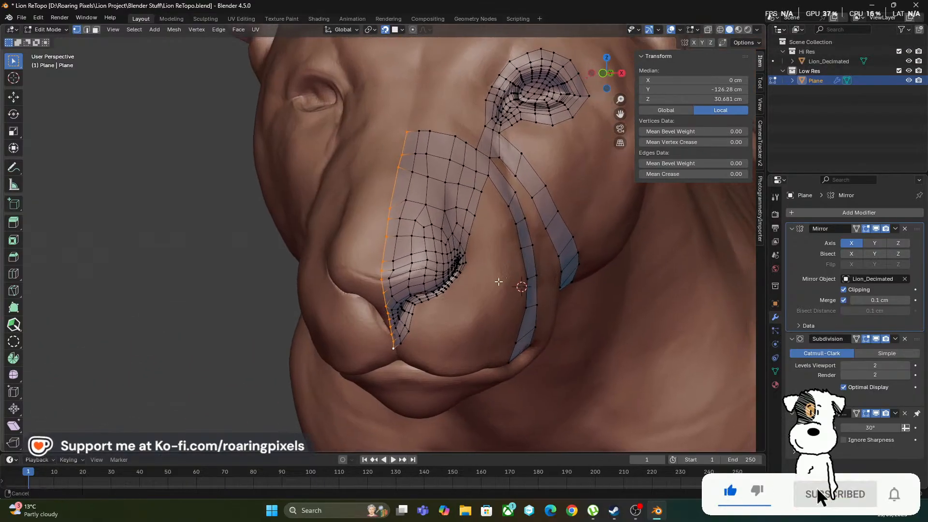
Build a strip of four quads with PolyQuilt from the outer corner of the eye loop toward the base of the ear
middle_click_drag(553, 264, 389, 249)
scroll(390, 249, "up", 3)
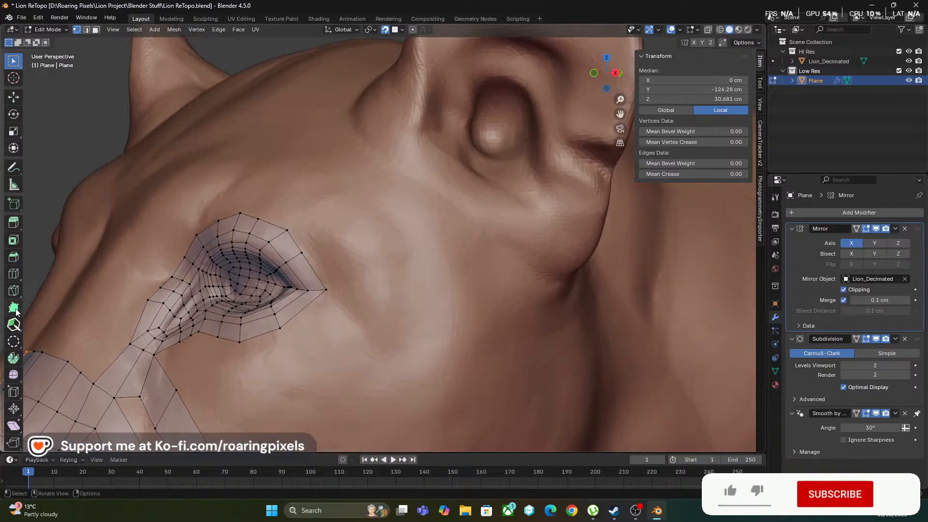
left_click(13, 324)
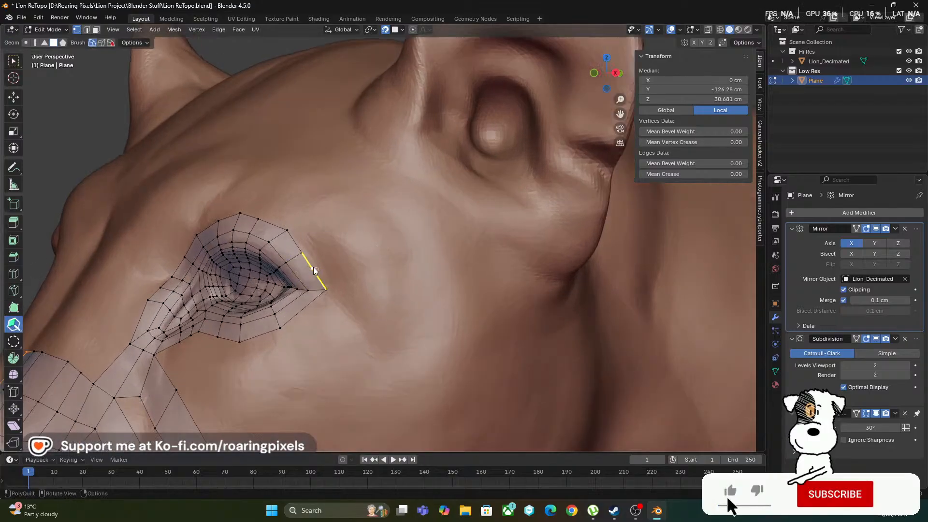
left_click_drag(313, 270, 435, 218)
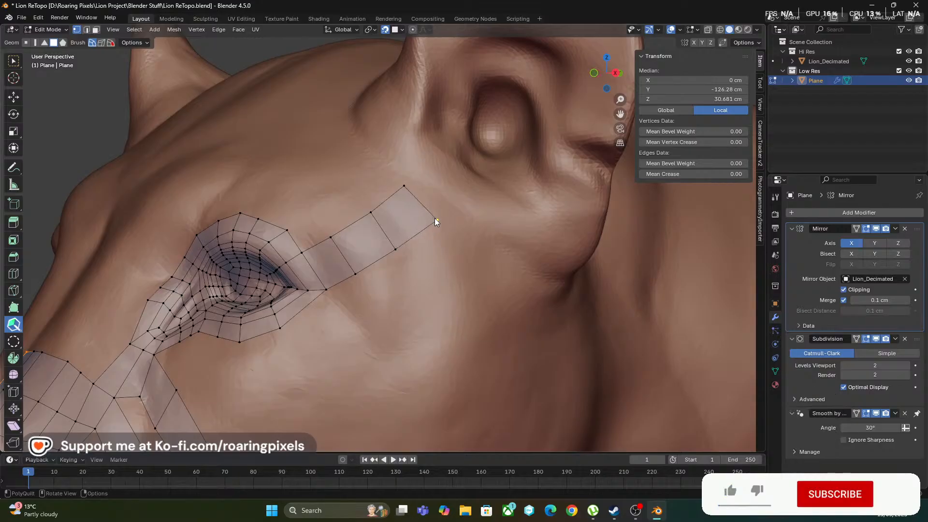
middle_click_drag(442, 199, 428, 206)
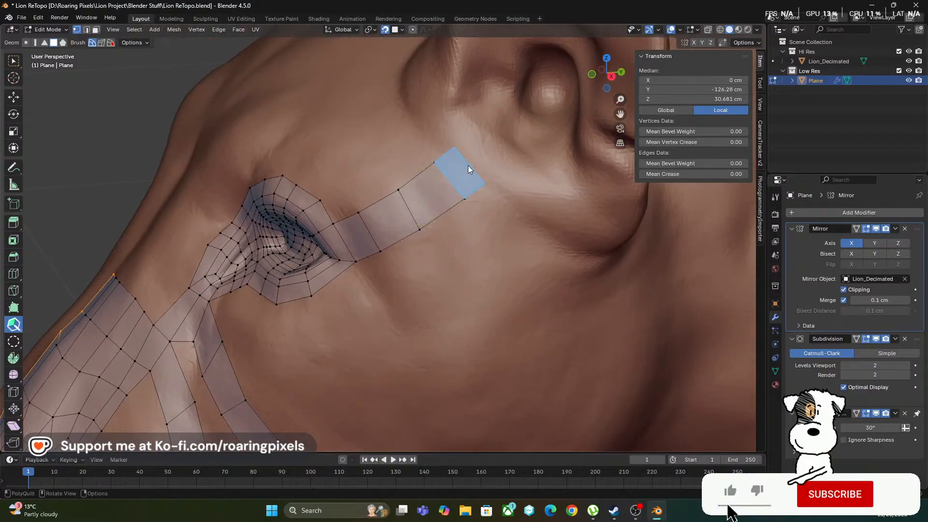
left_click_drag(468, 165, 468, 165)
Adjust the vertices near the ear end of the new strip to even out its last quads
middle_click_drag(488, 209, 288, 317)
middle_click_drag(179, 278, 173, 279)
left_click_drag(165, 286, 160, 290)
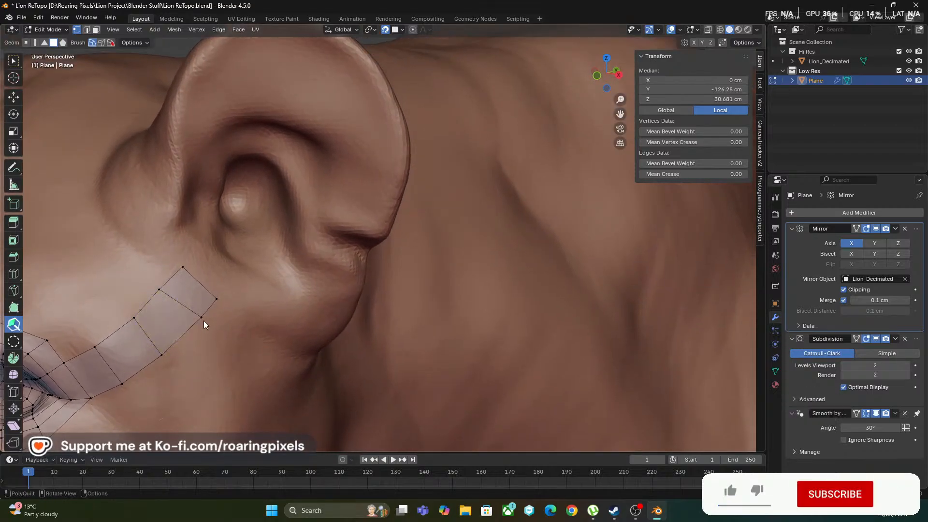
left_click_drag(202, 317, 199, 321)
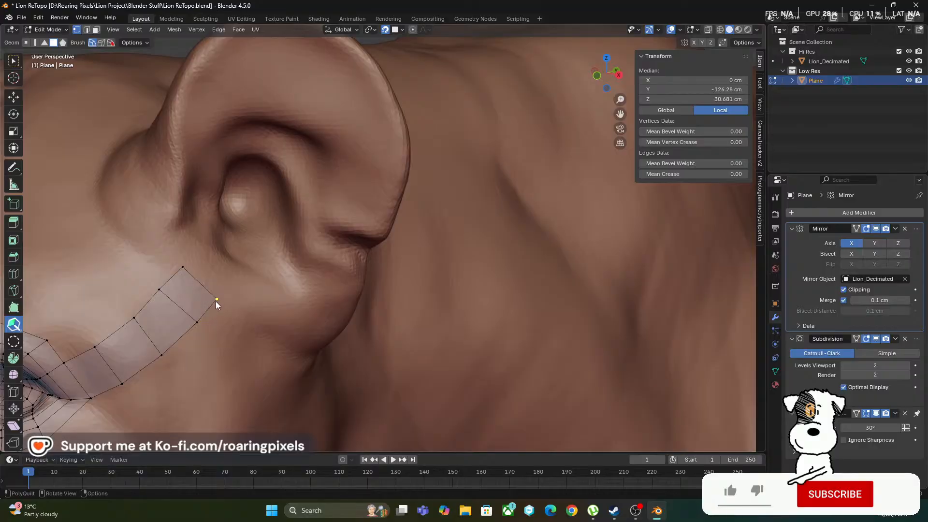
Extend the strip from the lower edge of its end quad with three more quads curving beneath the ear
middle_click_drag(249, 314, 243, 346)
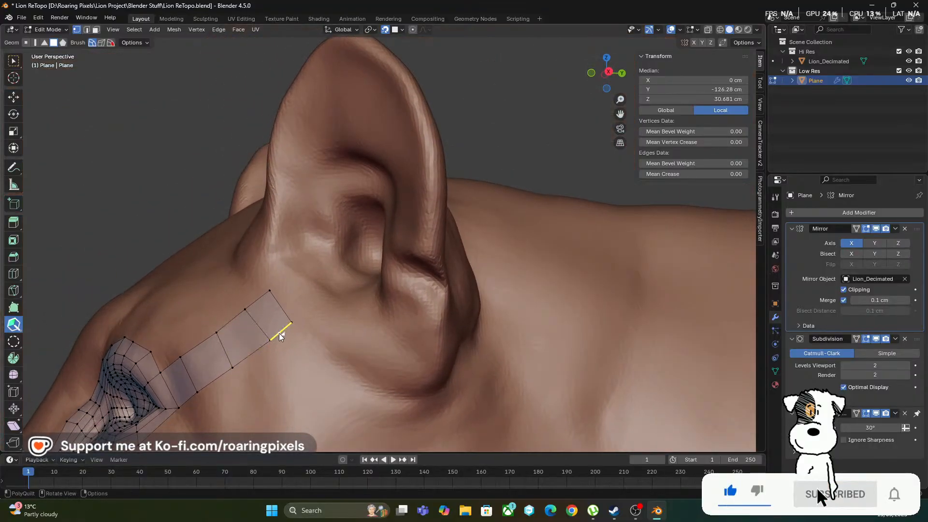
left_click_drag(294, 348, 305, 358)
mouse_move(347, 352)
middle_mouse_down()
mouse_move(333, 355)
mouse_move(390, 386)
middle_mouse_up()
middle_click_drag(395, 352, 340, 288, "shift")
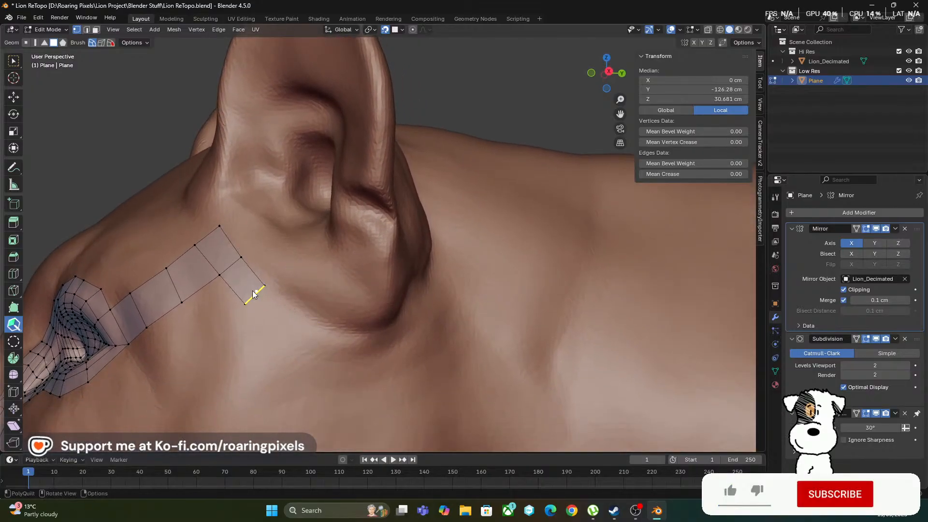
left_click(260, 297, "shift")
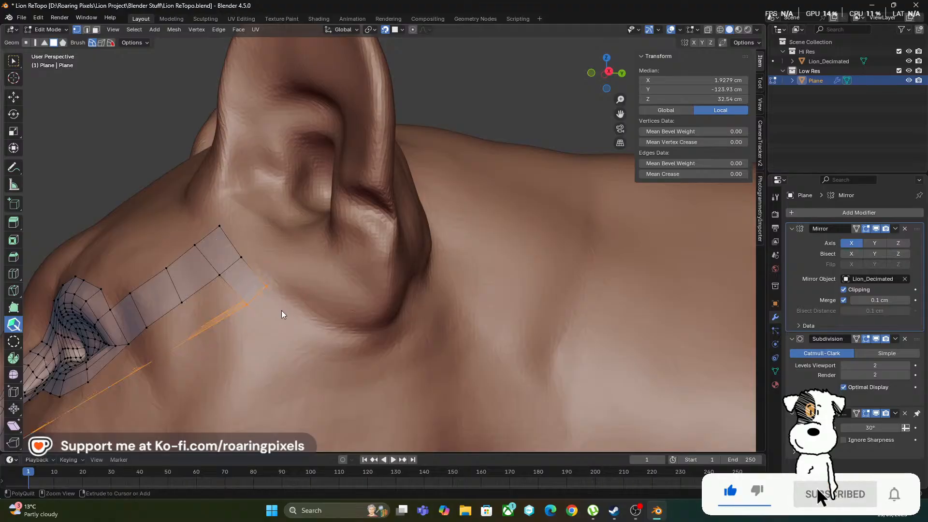
key("ctrl+z")
left_click(261, 292, "shift")
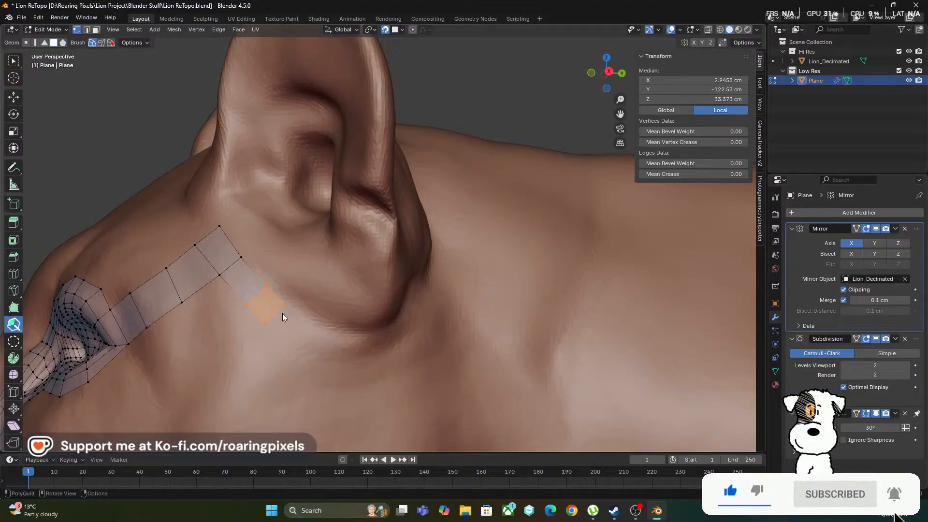
left_click_drag(297, 306, 286, 340)
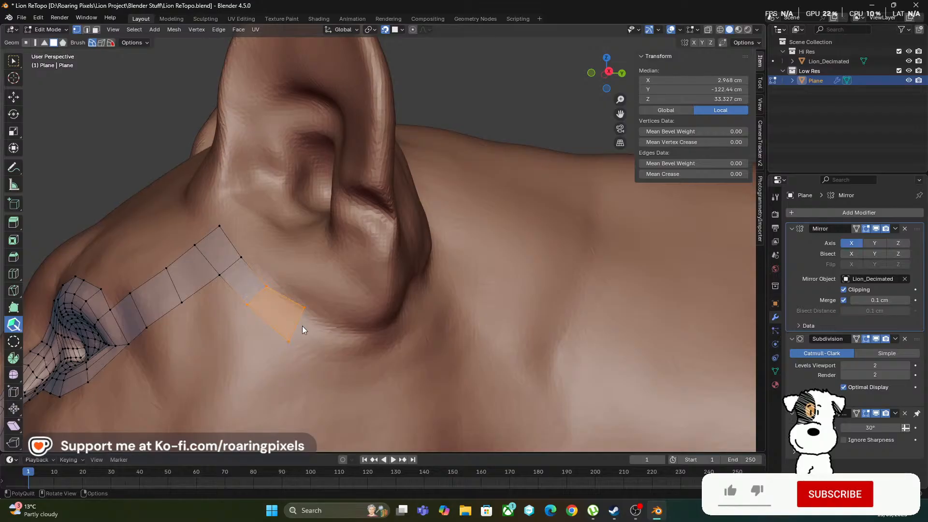
left_click(314, 332, "shift")
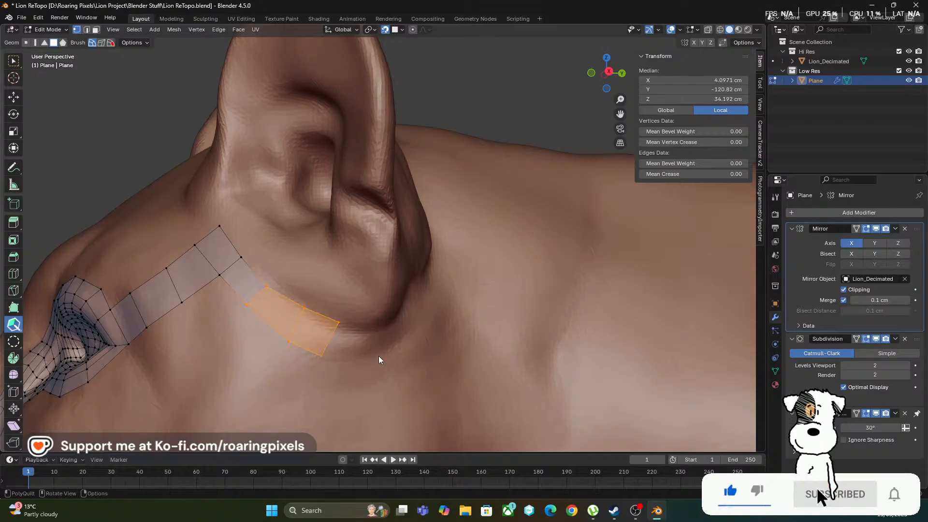
middle_click_drag(379, 360, 363, 332)
middle_click_drag(389, 387, 370, 400)
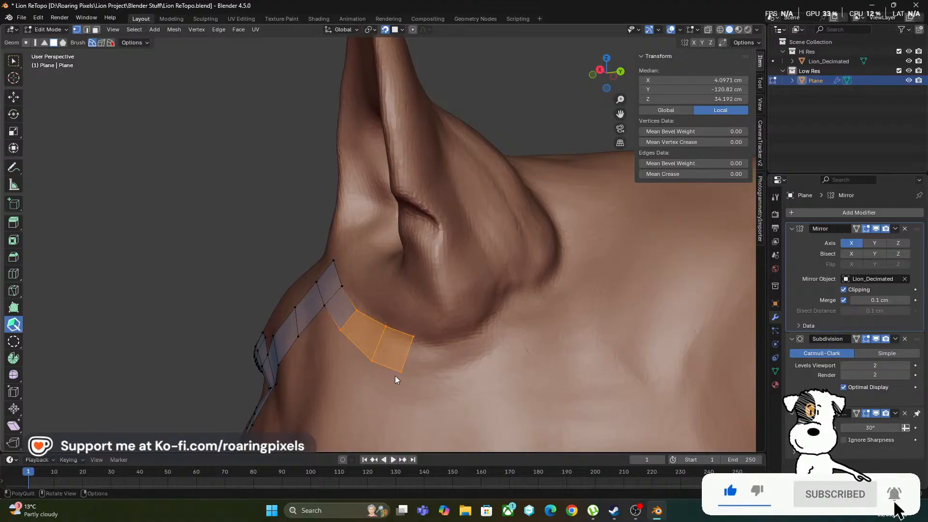
Even out the strip's end vertices beneath the ear and extend it with two more quads toward the back of the ear
left_click_drag(402, 370, 415, 379)
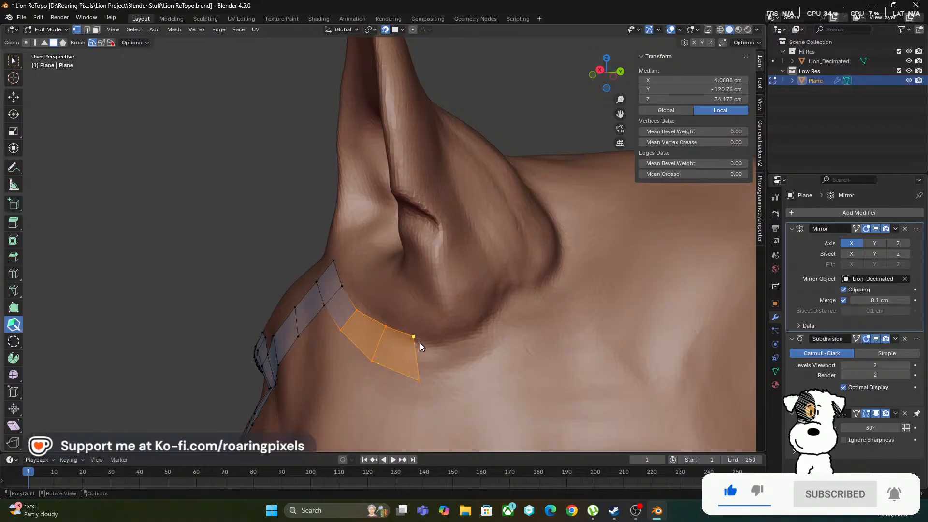
left_click_drag(421, 346, 422, 343)
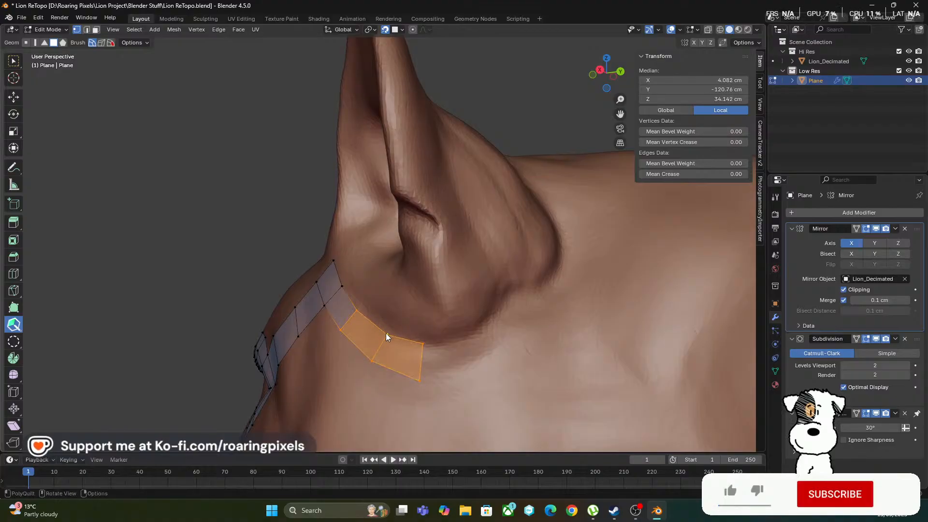
mouse_move(421, 369)
left_mouse_down()
mouse_move(450, 388)
mouse_move(474, 385)
left_mouse_up()
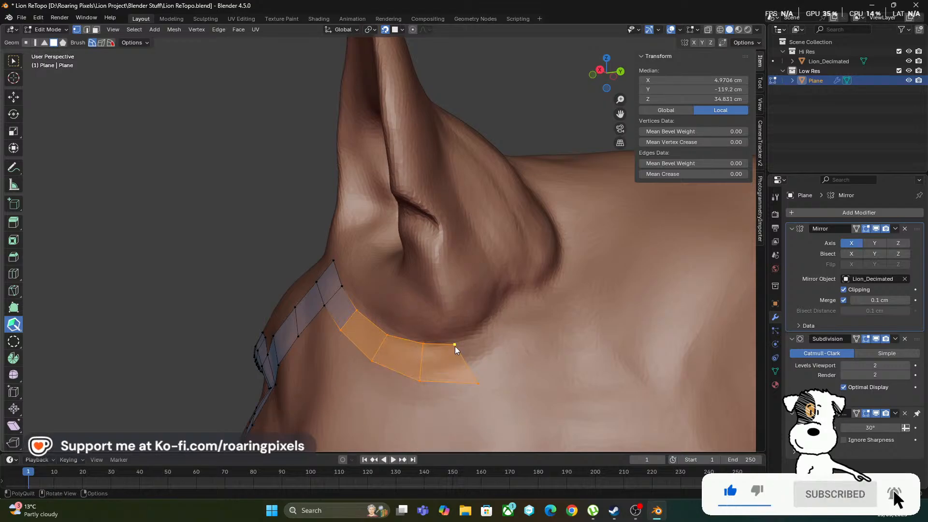
left_click_drag(454, 346, 463, 344)
middle_click_drag(462, 344, 491, 348)
middle_click_drag(448, 379, 465, 365)
left_click(523, 325, "shift")
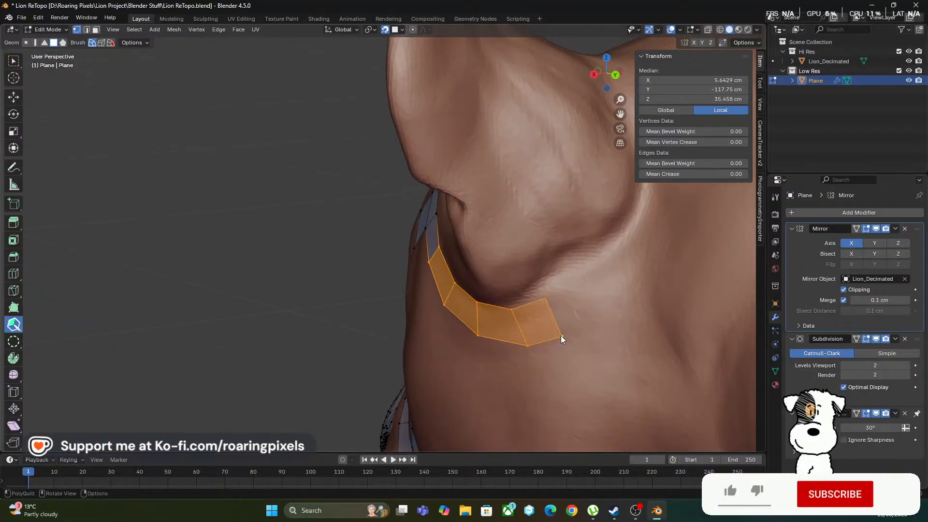
Widen the strip's end quad, add another quad behind the ear's lower edge, and adjust its outer corners
left_click_drag(561, 336, 584, 330)
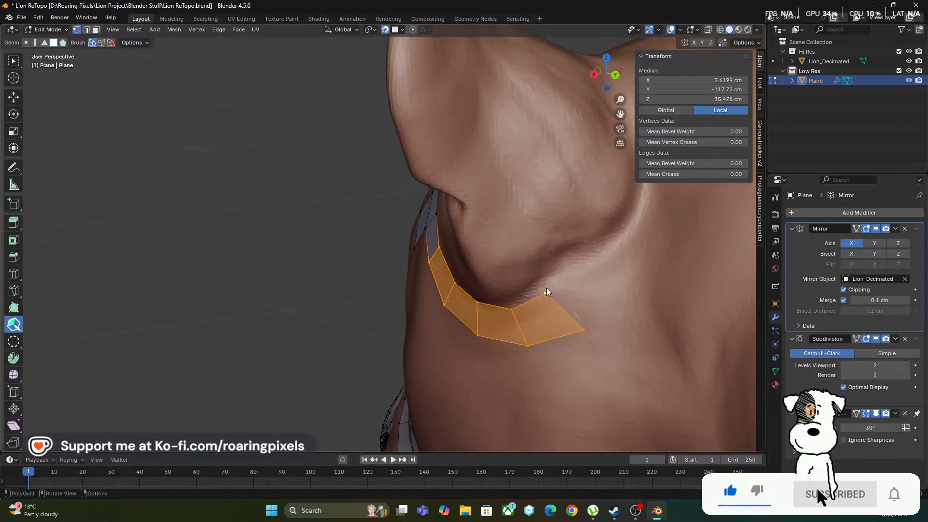
middle_click_drag(582, 318, 486, 344, "shift")
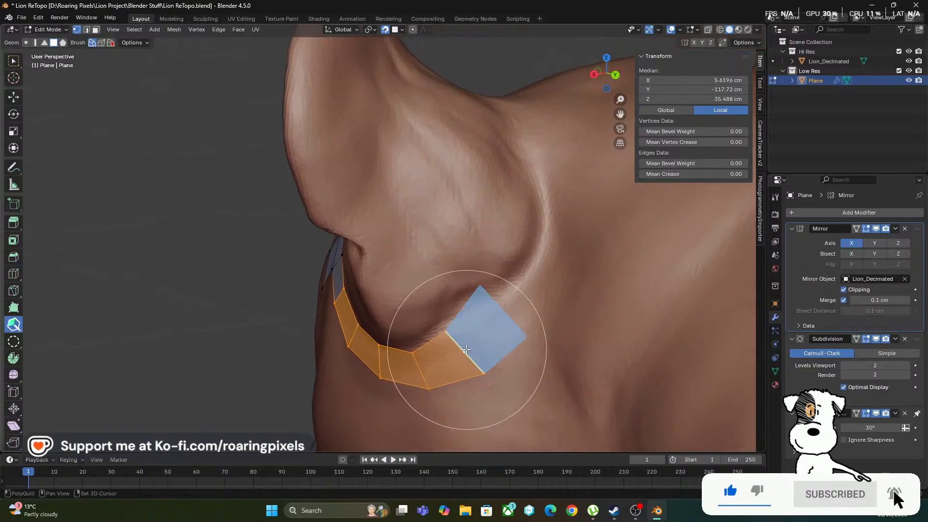
left_click(466, 349, "shift")
left_click_drag(483, 285, 500, 303)
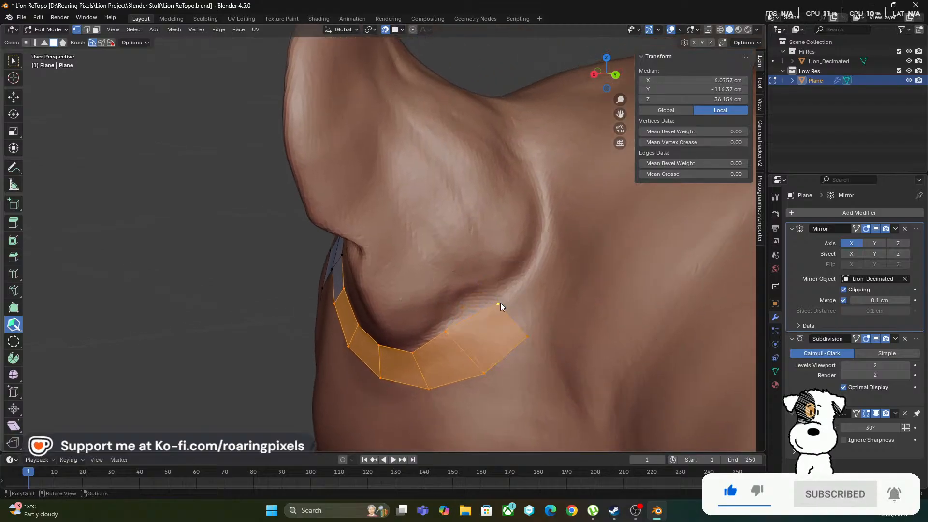
left_click_drag(527, 337, 536, 350)
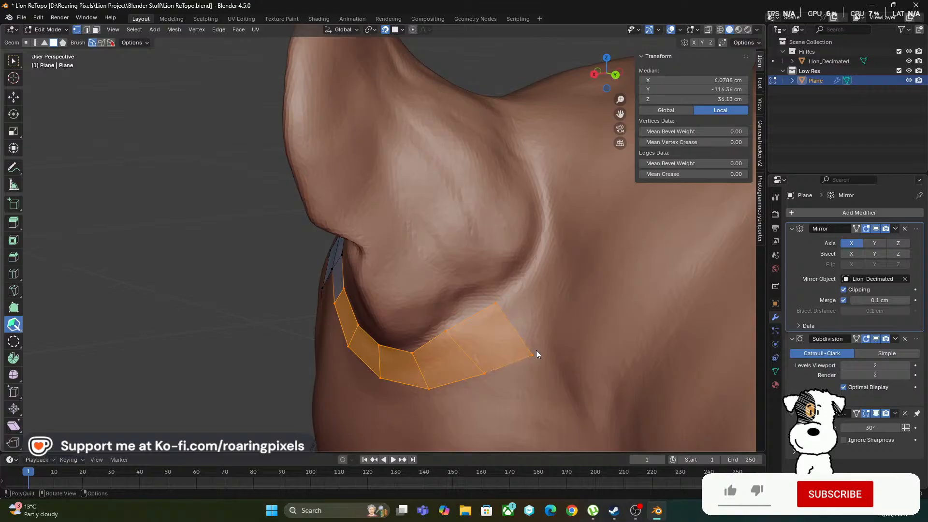
mouse_move(546, 336)
middle_mouse_down()
mouse_move(564, 326)
mouse_move(517, 338)
middle_mouse_up()
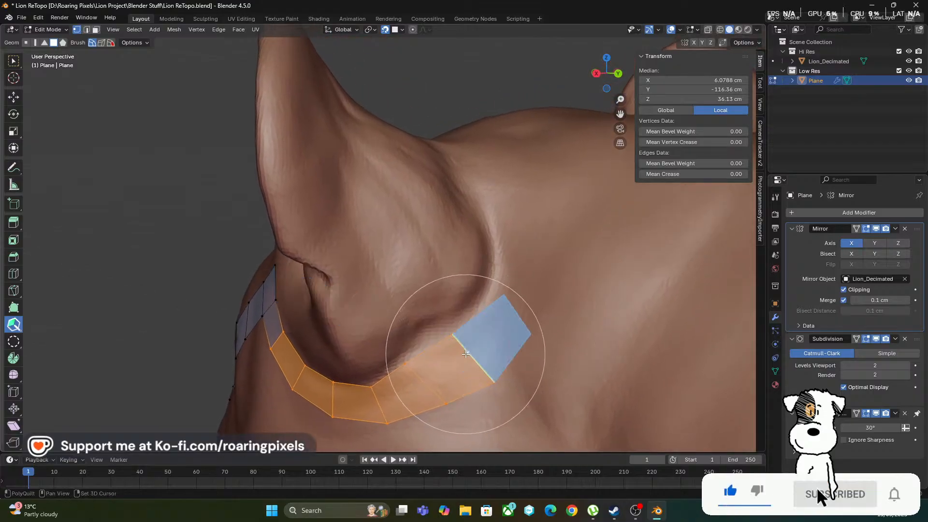
Add two more quads curving up the back of the ear base and align their vertices to the crease
left_click(474, 349, "shift")
middle_click_drag(548, 296, 545, 315)
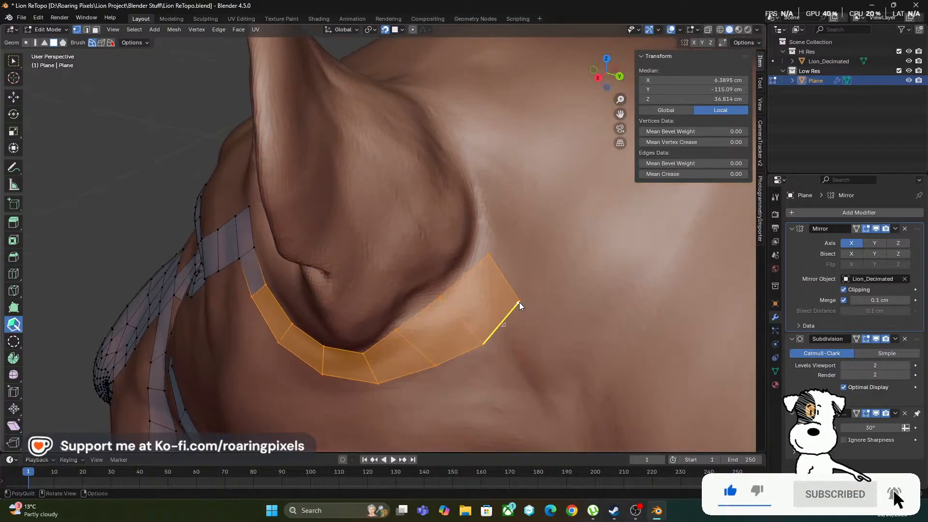
left_click_drag(519, 300, 469, 262)
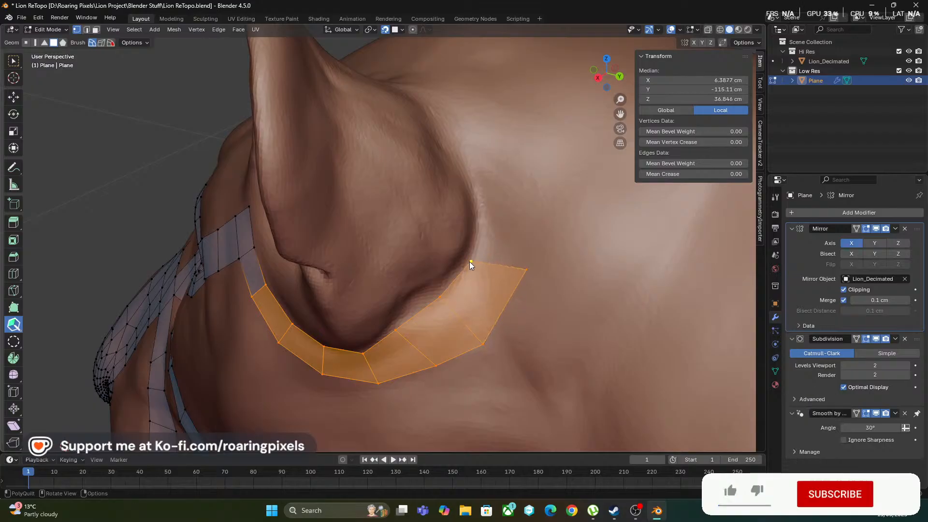
left_click(500, 262, "shift")
middle_click_drag(540, 208, 549, 234)
middle_click_drag(541, 183, 440, 356, "shift")
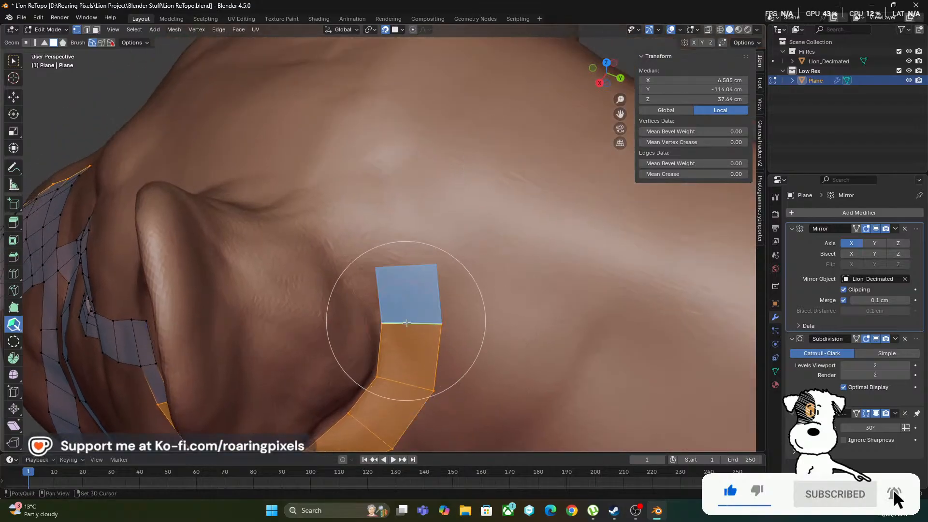
Turn the strip around the upper back of the ear base with two more quads, angling their end vertices forward
left_click(407, 320, "shift")
left_click_drag(377, 268, 367, 271)
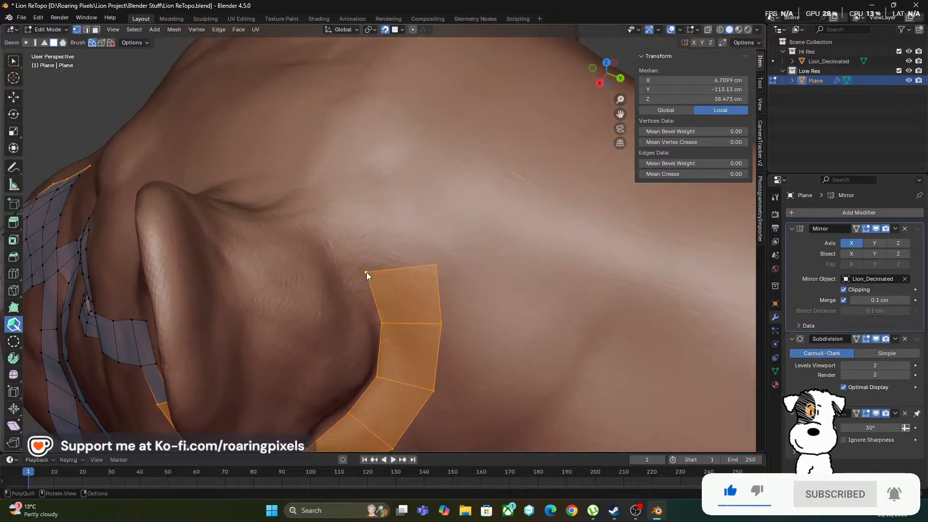
left_click_drag(436, 264, 418, 233)
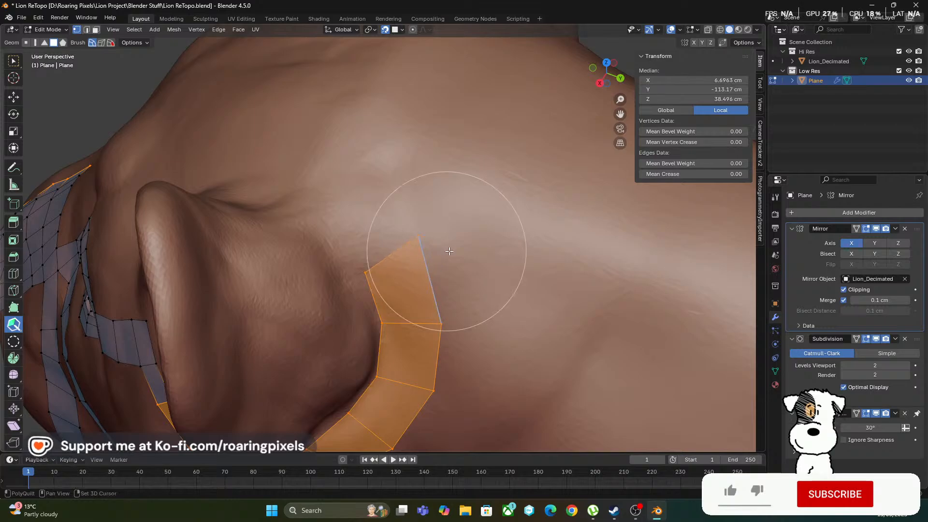
middle_click_drag(452, 247, 496, 318, "shift")
middle_click_drag(482, 284, 504, 279)
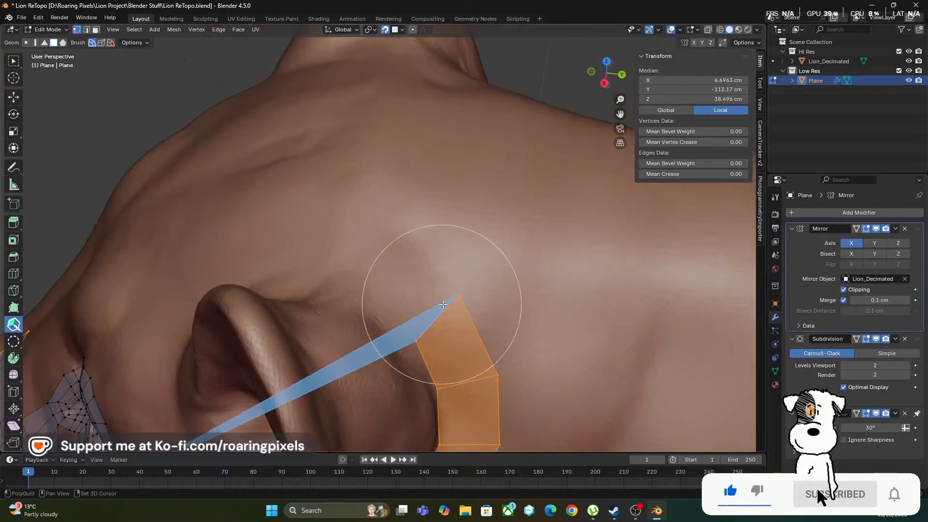
left_click(419, 312, "shift")
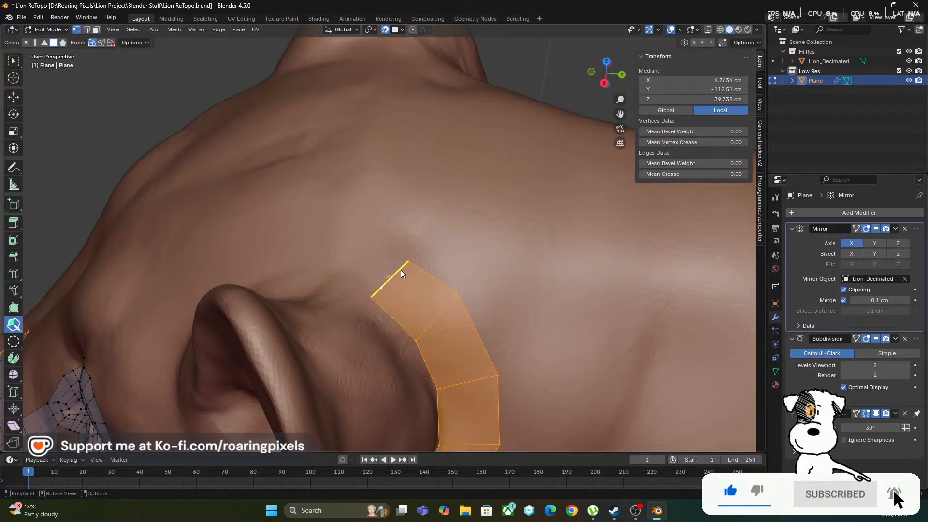
left_click_drag(409, 261, 385, 242)
Continue the quad strip across the top of the ear base and down its front side, adjusting the end vertices
mouse_move(329, 254)
middle_mouse_down()
mouse_move(373, 277)
mouse_move(412, 277)
mouse_move(338, 341)
middle_mouse_up()
left_click_drag(350, 251, 323, 312)
mouse_move(280, 325)
middle_mouse_down()
mouse_move(315, 295)
mouse_move(312, 334)
mouse_move(377, 354)
mouse_move(372, 369)
mouse_move(344, 307)
middle_mouse_up()
left_click_drag(343, 307, 304, 338)
mouse_move(314, 352)
middle_mouse_down()
mouse_move(335, 335)
mouse_move(319, 335)
middle_mouse_up()
left_click(317, 335, "shift")
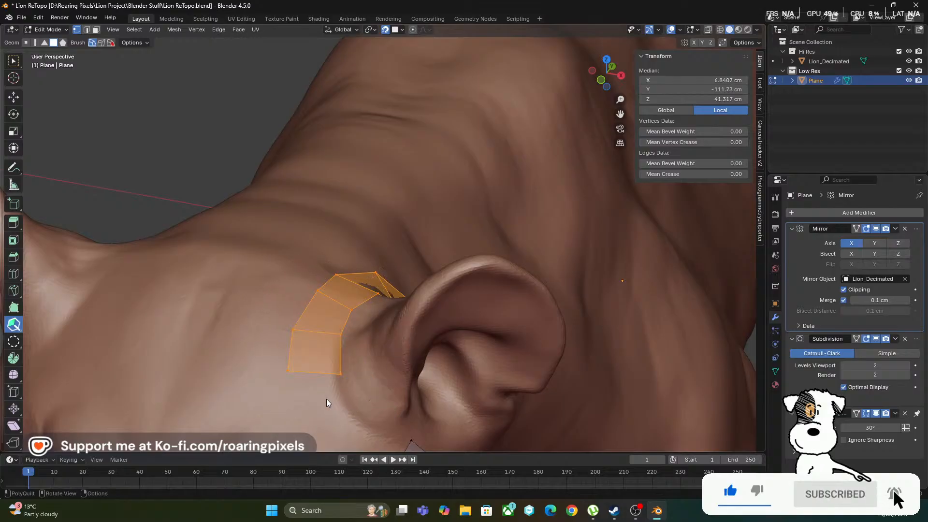
middle_click_drag(326, 400, 321, 340)
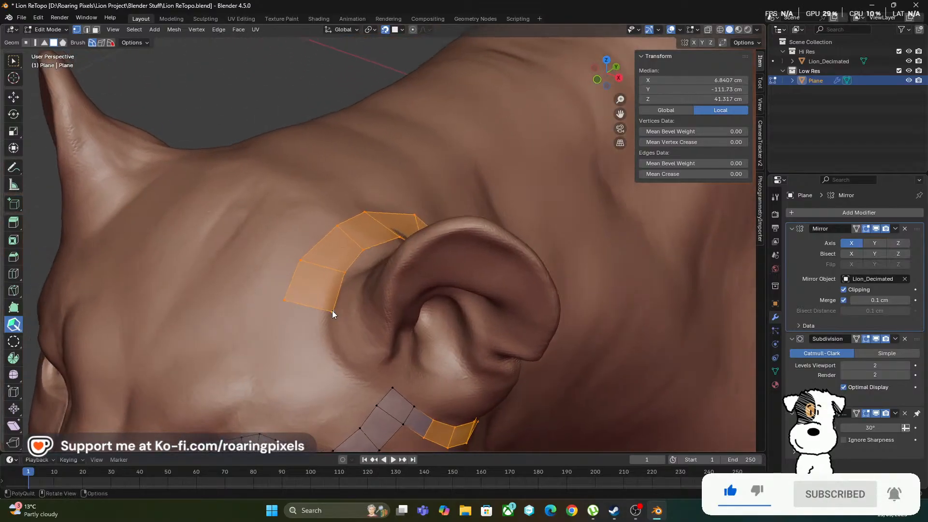
left_click_drag(332, 311, 323, 309)
middle_click_drag(348, 293, 295, 290)
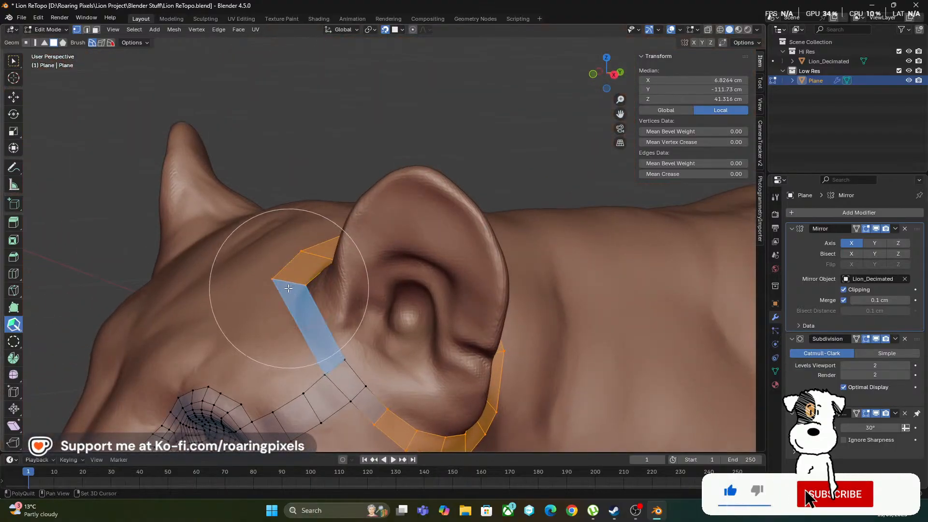
Bridge the gap at the front of the ear with a quad, add an edge loop across it, and shape it around the ear base
left_click(296, 288, "shift")
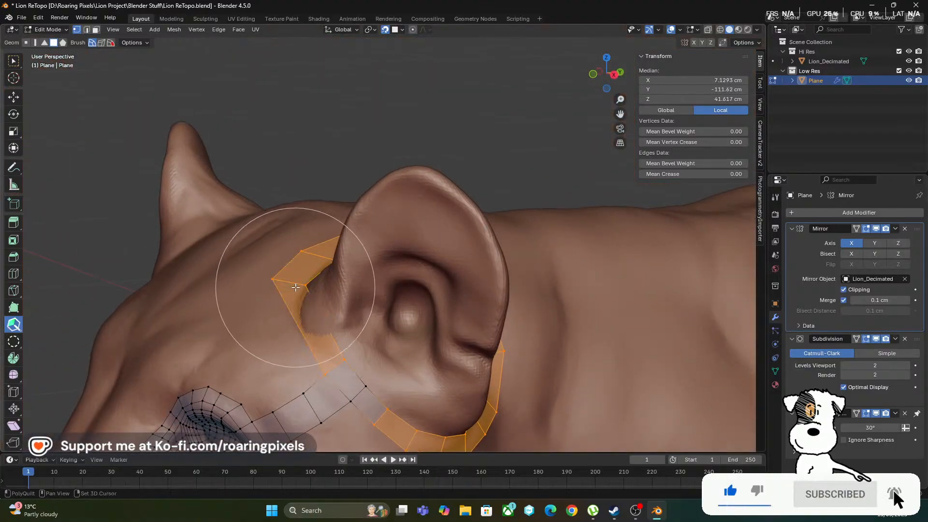
left_click(319, 315, "ctrl")
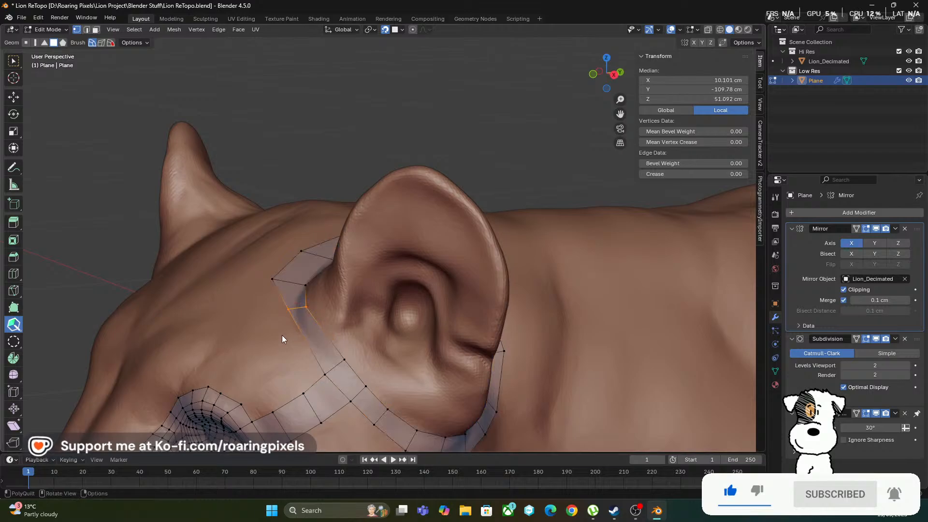
mouse_move(282, 335)
middle_mouse_down()
mouse_move(265, 363)
mouse_move(289, 336)
middle_mouse_up()
mouse_move(291, 322)
left_mouse_down()
mouse_move(266, 330)
mouse_move(292, 329)
left_mouse_up()
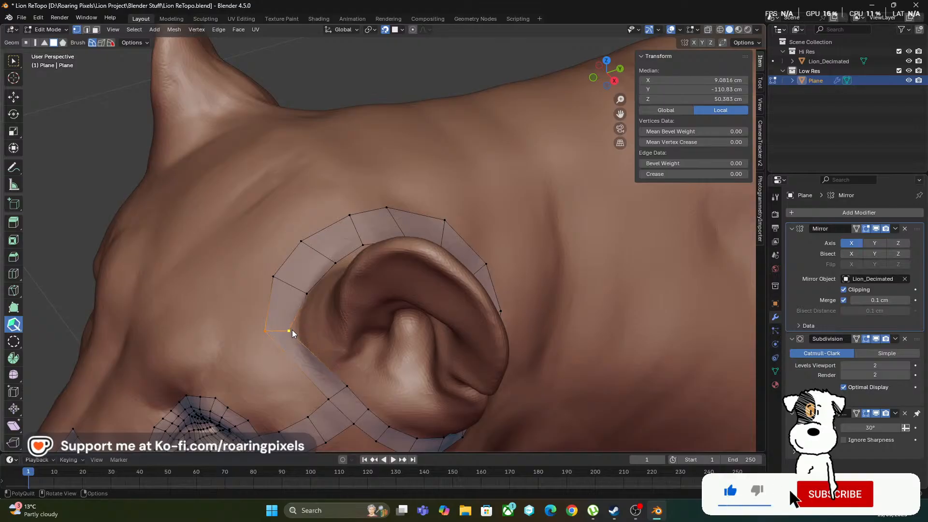
middle_click_drag(313, 333, 391, 209)
scroll(333, 347, "up", 1)
scroll(331, 350, "up", 2)
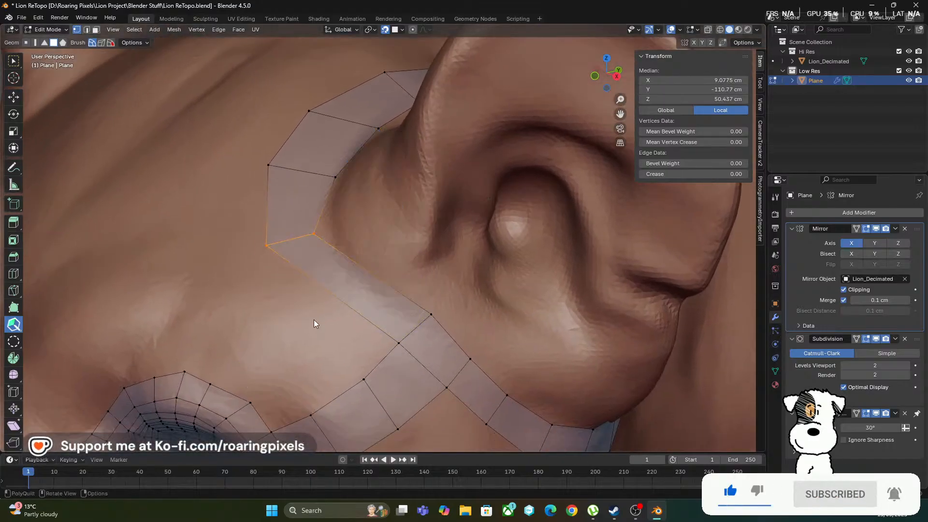
Add another edge loop across the long bridging quad in front of the ear and reposition its vertices
middle_click_drag(315, 320, 317, 335)
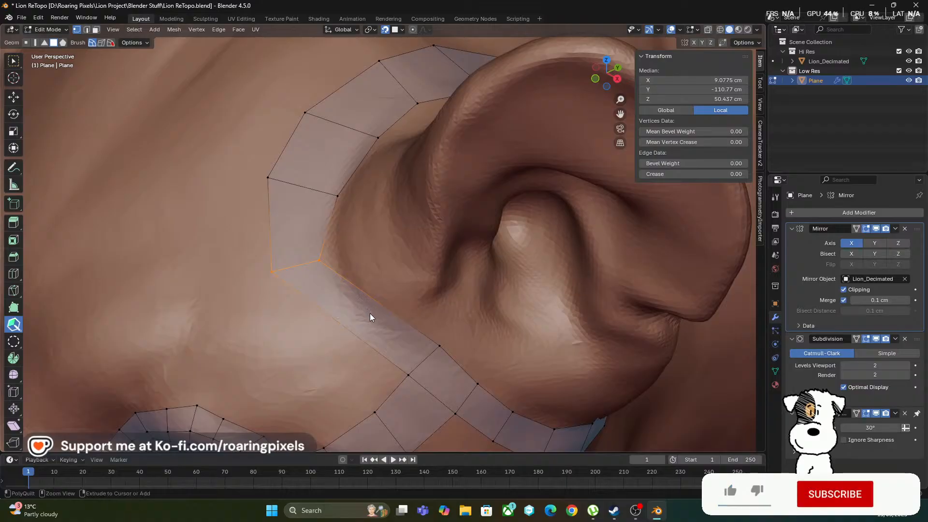
left_click(383, 308)
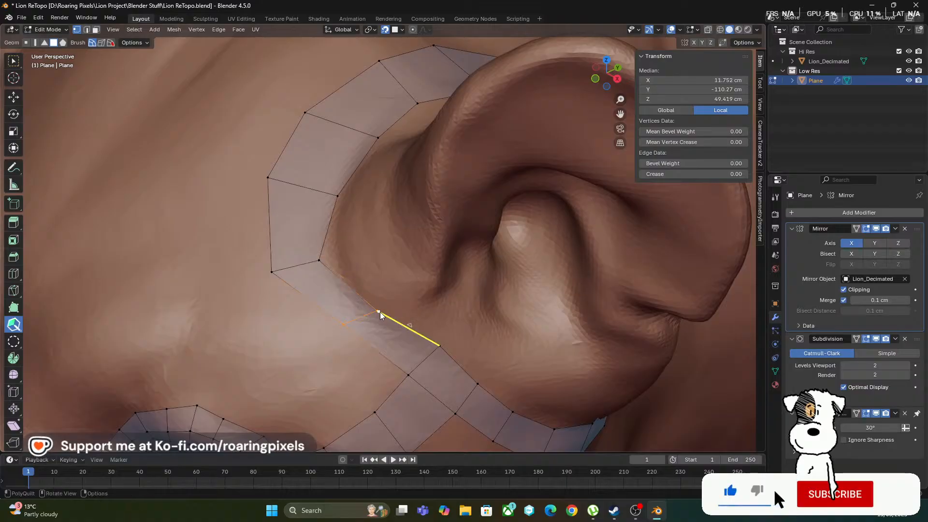
key("ctrl+z")
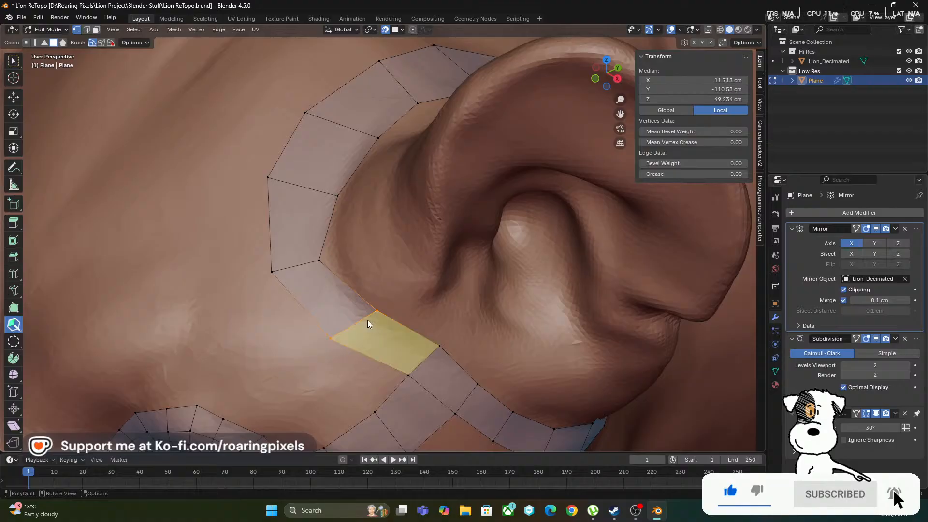
middle_click_drag(361, 311, 260, 227)
Examine the closed quad loop around the ear and its relation to the eye, cheek and jaw strips from several angles
middle_click_drag(248, 195, 418, 256)
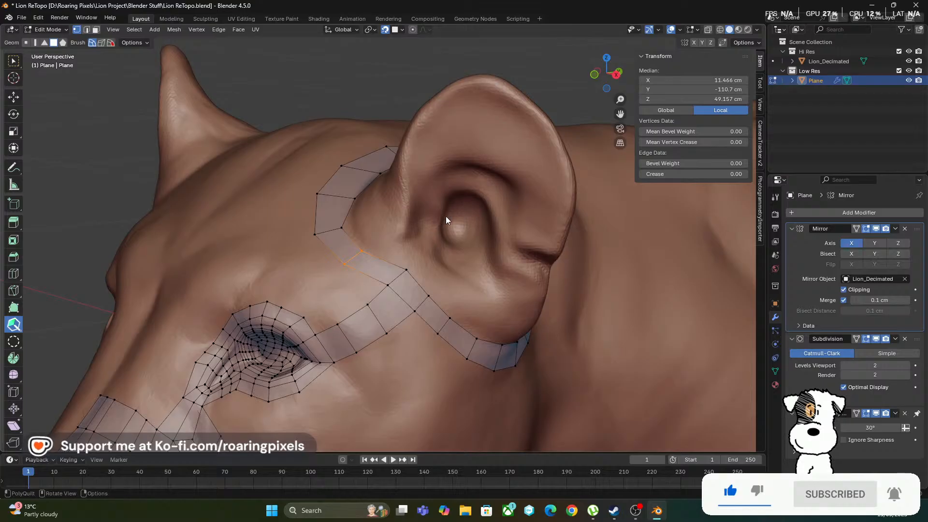
scroll(446, 216, "down", 3)
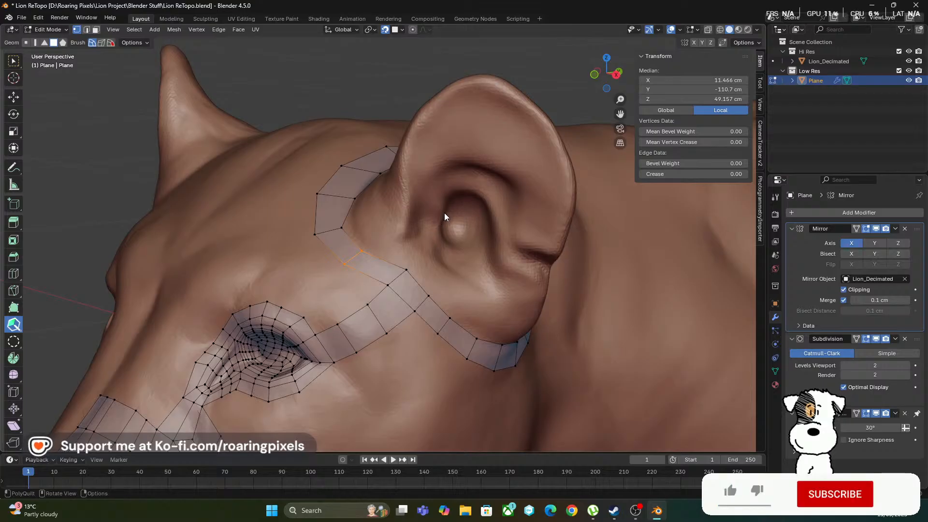
middle_click_drag(477, 207, 397, 173)
middle_click_drag(473, 259, 388, 317)
scroll(346, 291, "up", 2)
middle_click_drag(346, 292, 438, 164)
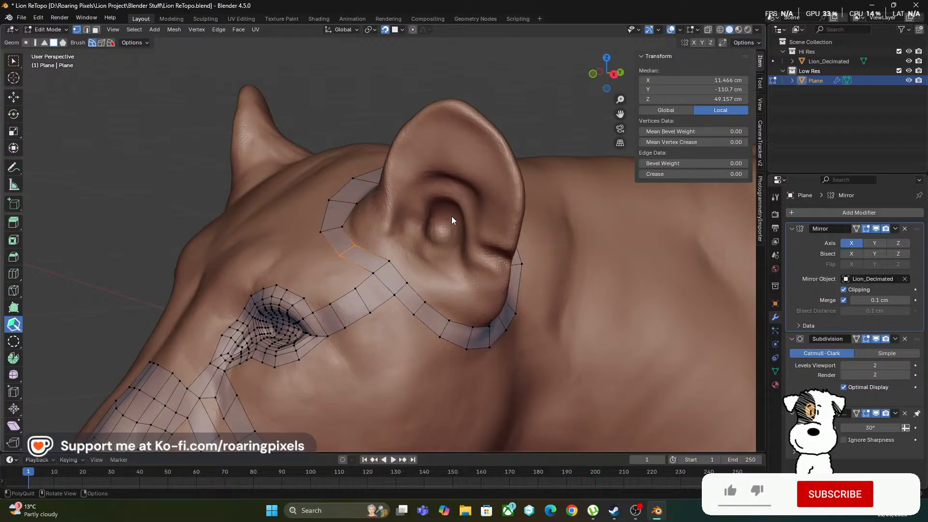
scroll(451, 216, "down", 3)
scroll(407, 227, "up", 3)
scroll(413, 240, "down", 5)
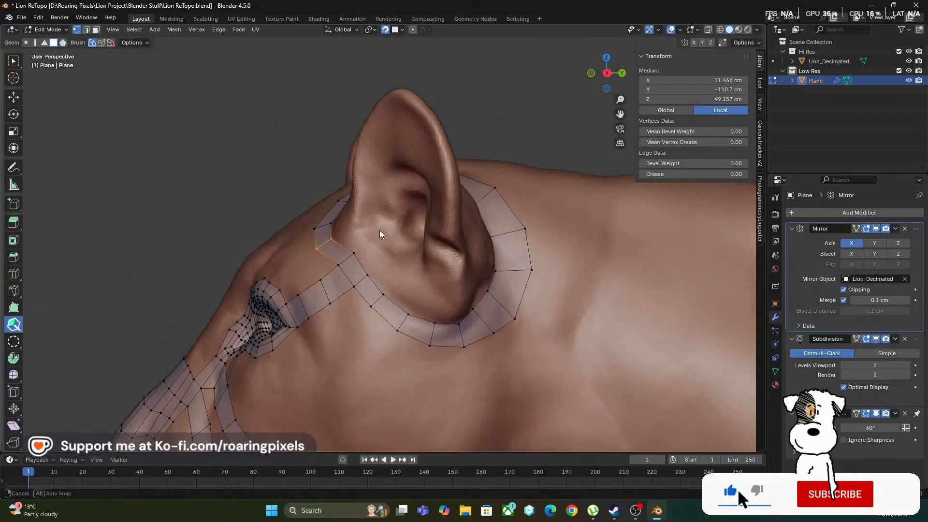
middle_click_drag(375, 294, 415, 281)
scroll(416, 281, "up", 3)
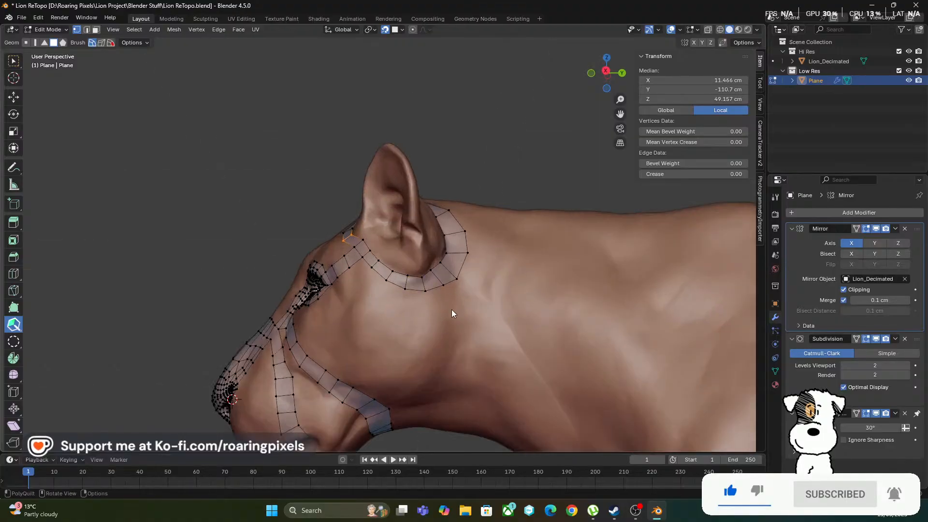
middle_click_drag(452, 311, 436, 295)
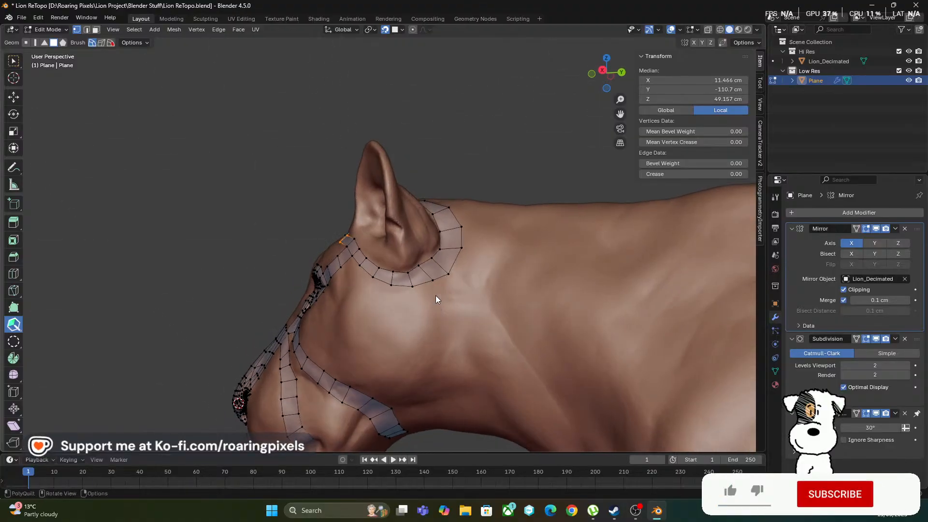
Extend a quad strip from the lower rear edge of the ear loop down behind the cheek, placing its end vertices on the sculpt
middle_click_drag(399, 395, 441, 292)
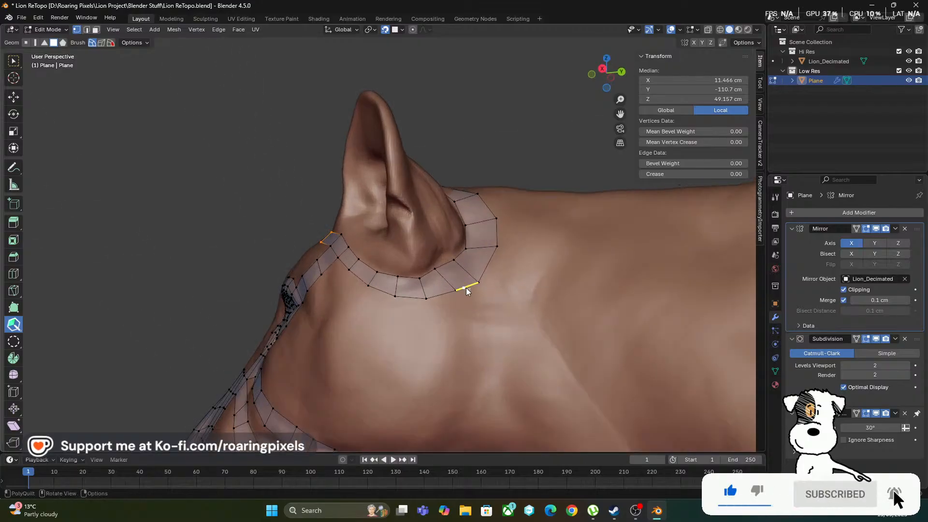
left_click_drag(465, 289, 478, 314)
middle_click_drag(493, 332, 481, 208)
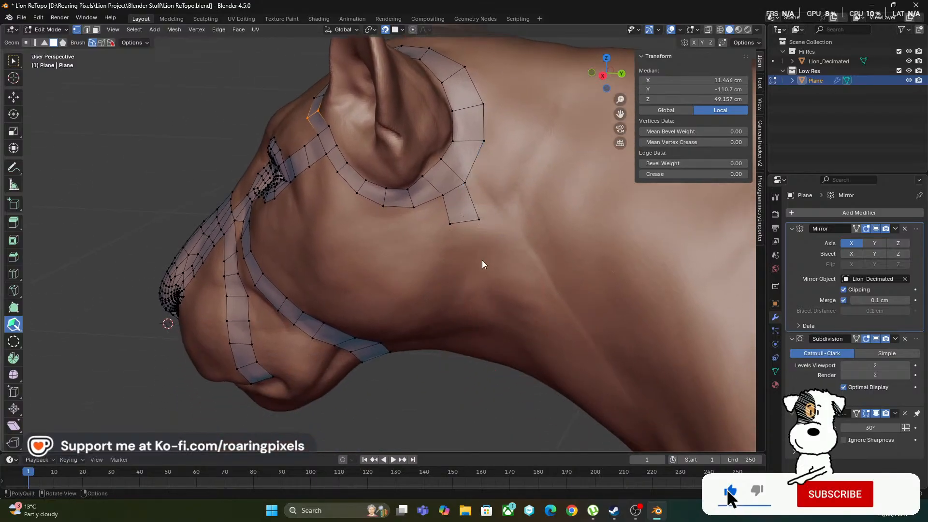
middle_click_drag(483, 260, 478, 222)
left_click_drag(466, 211, 476, 289)
middle_click_drag(476, 289, 440, 255)
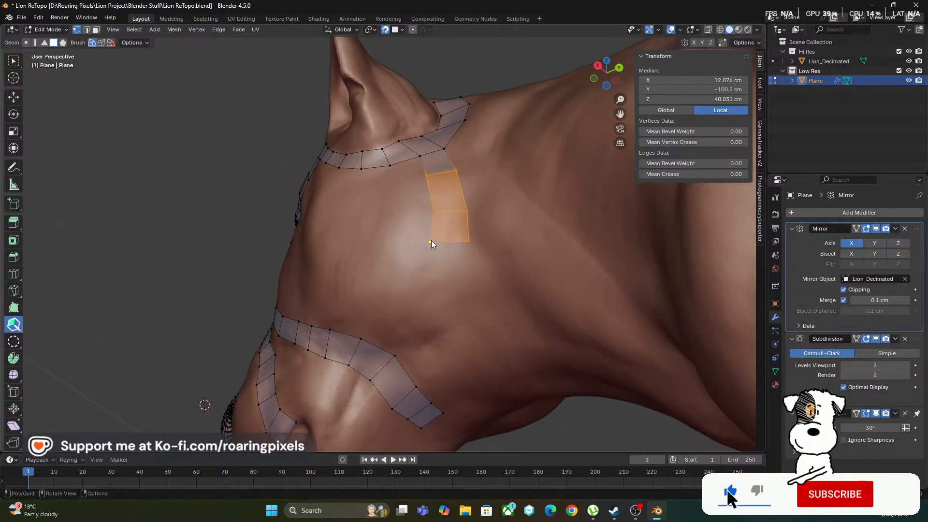
Continue the strip around the back of the jaw and bridge it to the lower end of the cheek strip with a quad
left_click_drag(431, 241, 454, 260)
mouse_move(454, 260)
middle_mouse_down()
mouse_move(445, 294)
mouse_move(468, 251)
middle_mouse_up()
left_click_drag(472, 253, 424, 313)
middle_click_drag(435, 351, 421, 314)
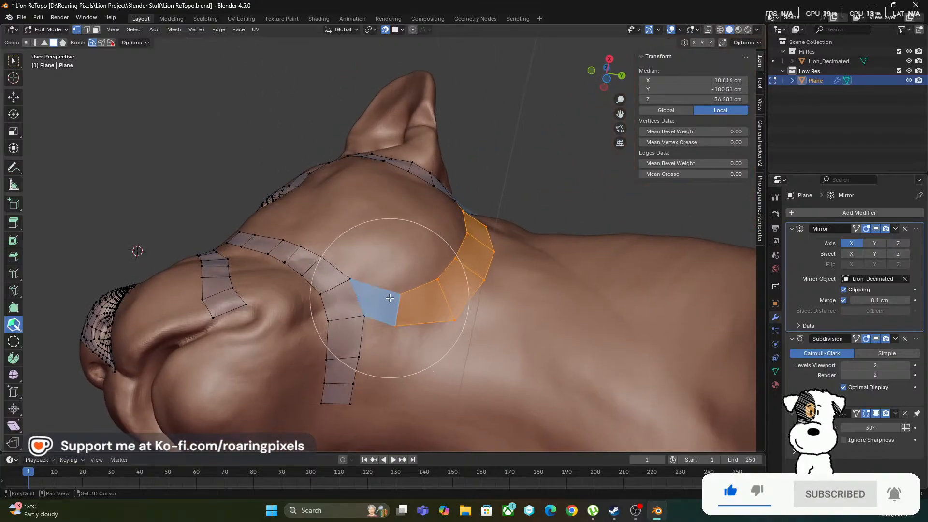
left_click(396, 308)
mouse_move(389, 316)
middle_mouse_down()
mouse_move(382, 248)
mouse_move(336, 340)
mouse_move(342, 327)
mouse_move(408, 301)
mouse_move(418, 335)
mouse_move(385, 315)
middle_mouse_up()
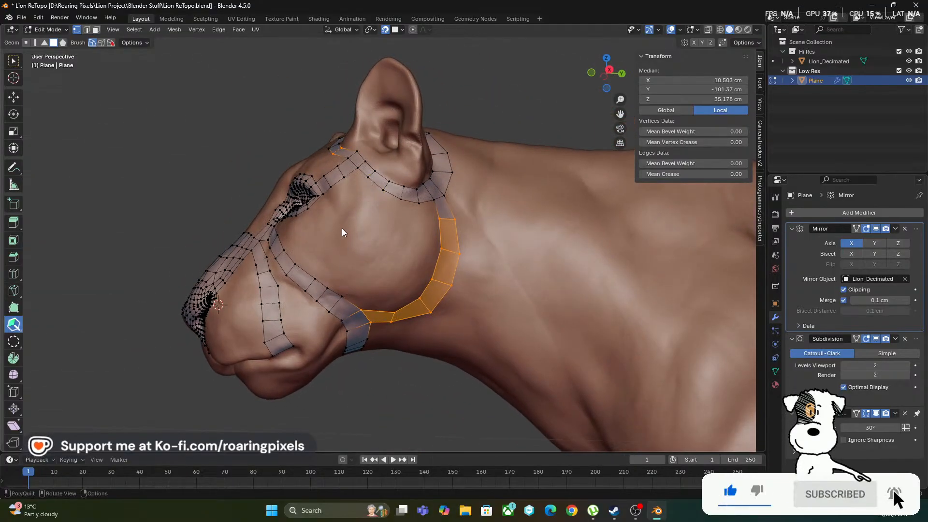
Extend two quads from the inner edge of the ear loop across the top of the head to the centre line
middle_click_drag(354, 255, 394, 253)
scroll(367, 251, "up", 4)
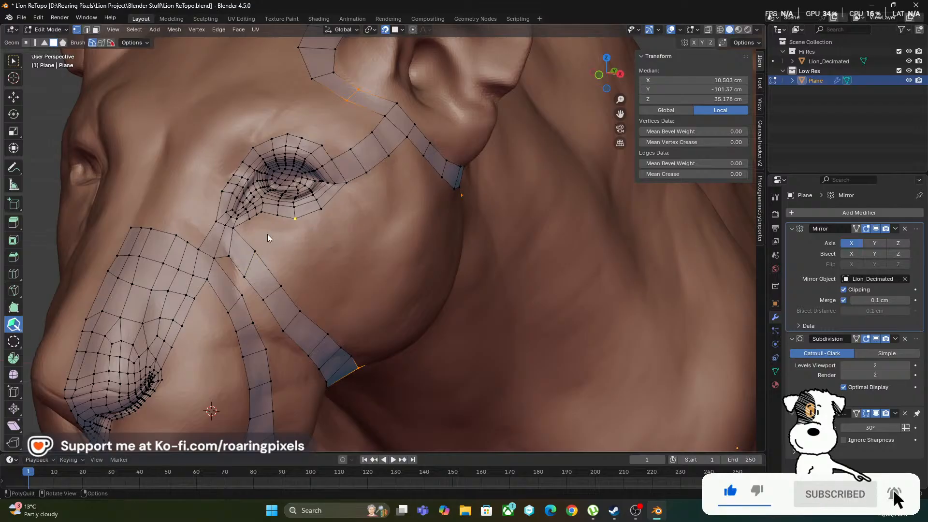
middle_click_drag(332, 237, 292, 216)
middle_click_drag(364, 240, 369, 193)
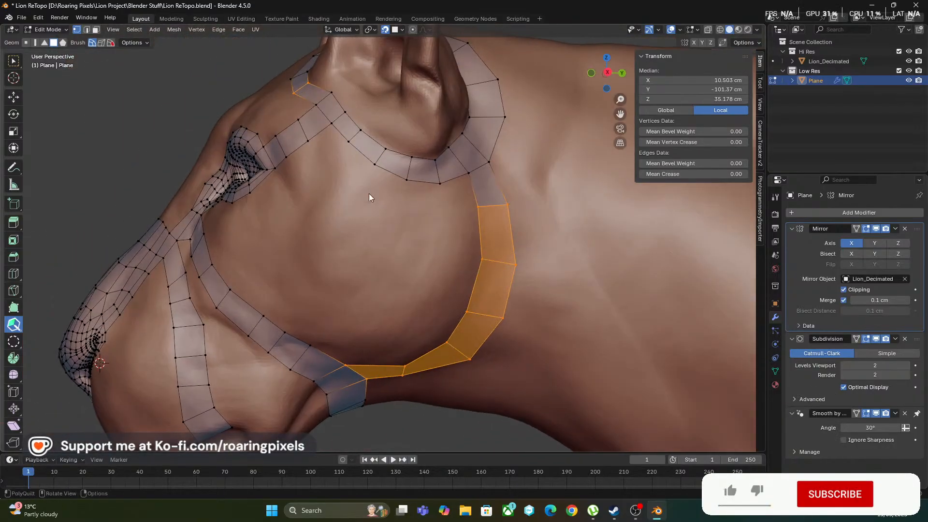
middle_click_drag(442, 234, 333, 175)
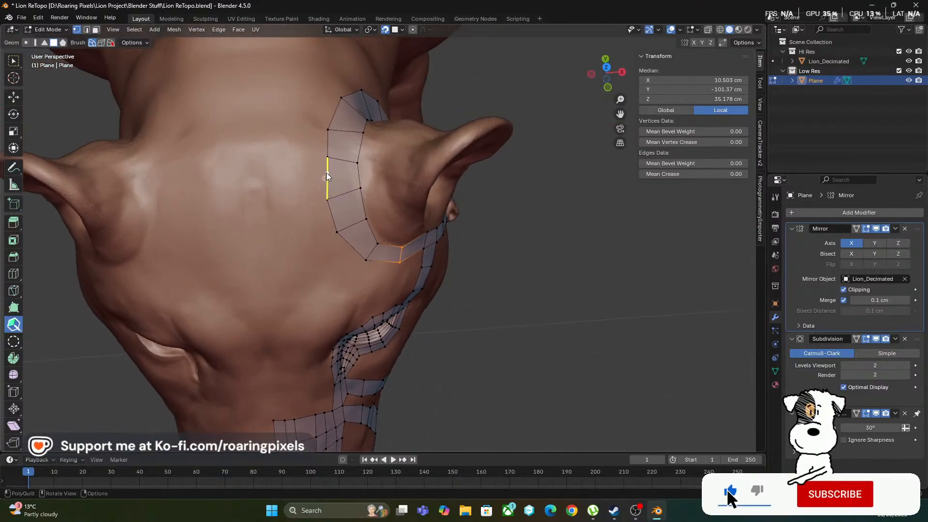
mouse_move(327, 178)
left_mouse_down()
mouse_move(242, 177)
mouse_move(243, 195)
mouse_move(261, 199)
left_mouse_up()
left_click_drag(244, 152, 257, 155)
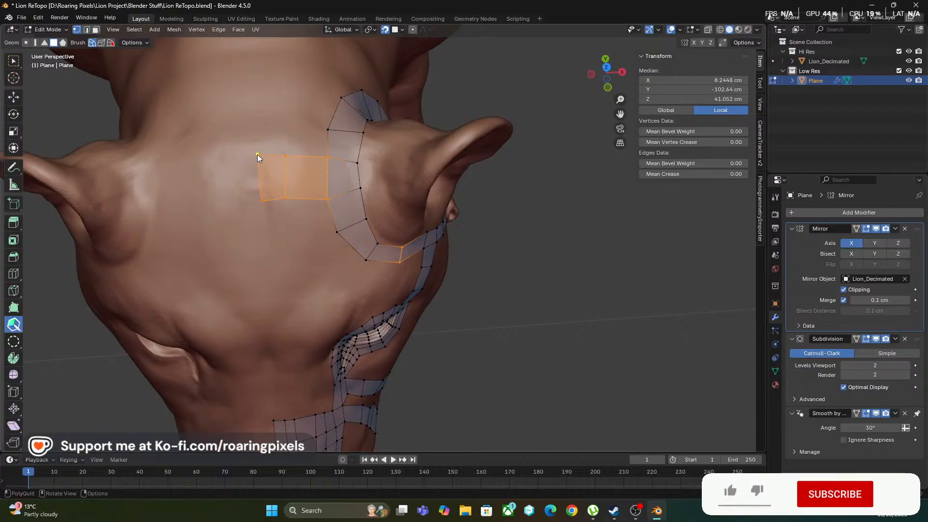
Select the two end vertices of the head-top strip with the Select tool and scale them to 0 along X
left_click(13, 61)
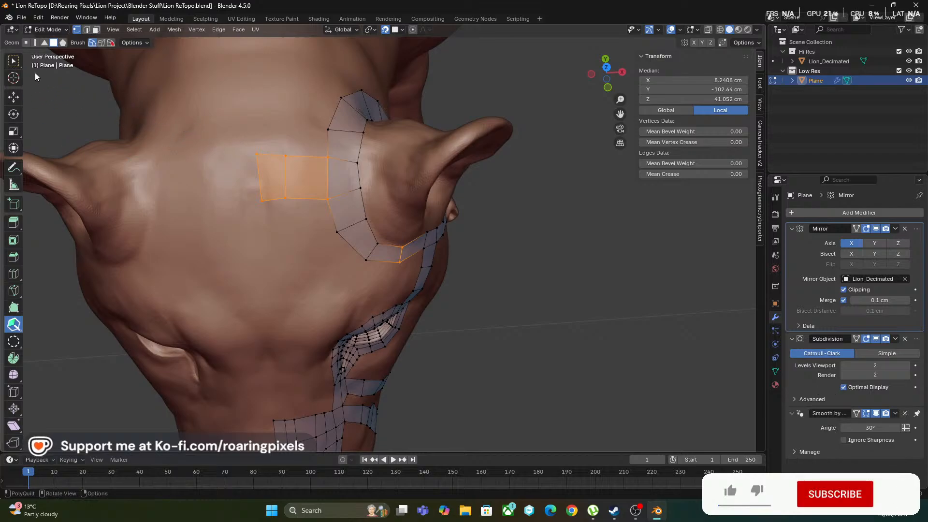
left_click(14, 61)
left_click(256, 153)
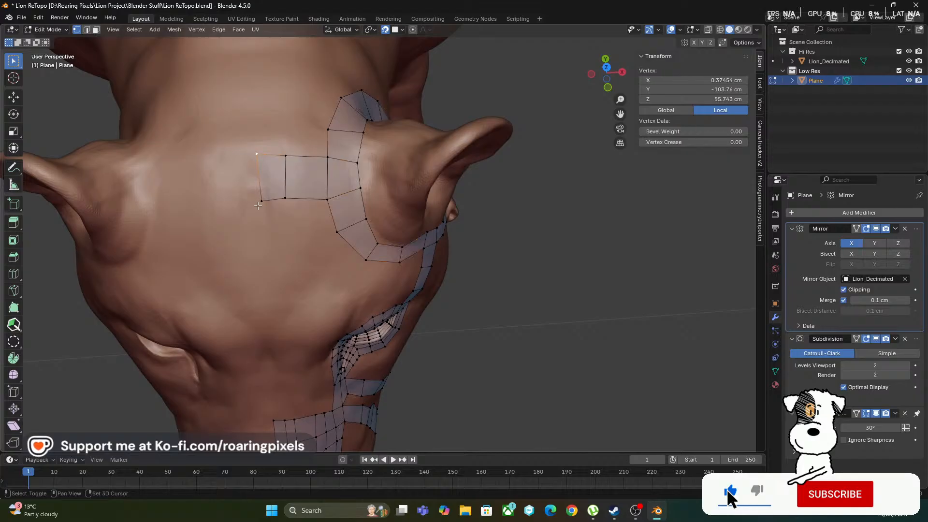
left_click(261, 201, "shift")
key("s")
key("x")
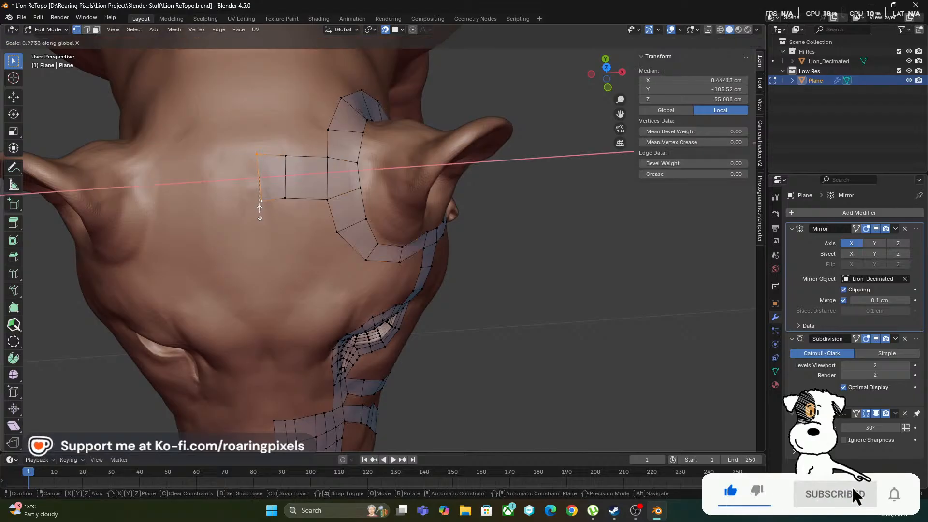
key("0")
key("Return")
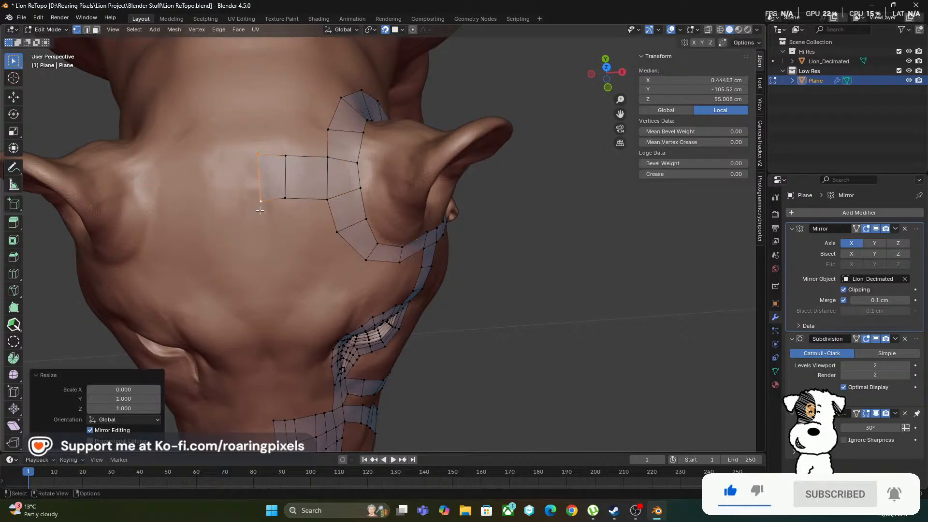
Set the X position of the selected centre-line vertices to 0 cm
left_click(709, 80)
type("0")
key("Return")
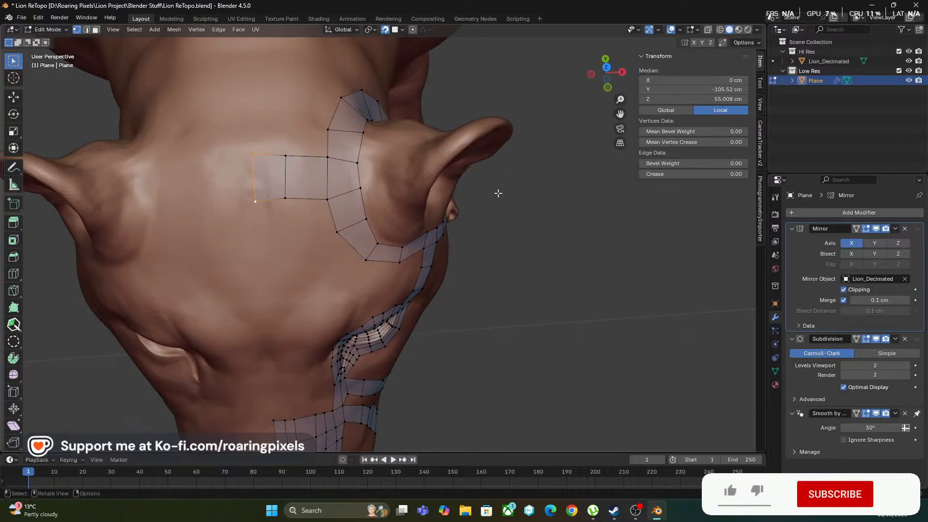
Return to Object Mode, hide the Hi Res collection, and inspect the mirrored low-poly mesh from several angles
key("Tab")
scroll(502, 256, "down", 3)
middle_click_drag(502, 256, 403, 194)
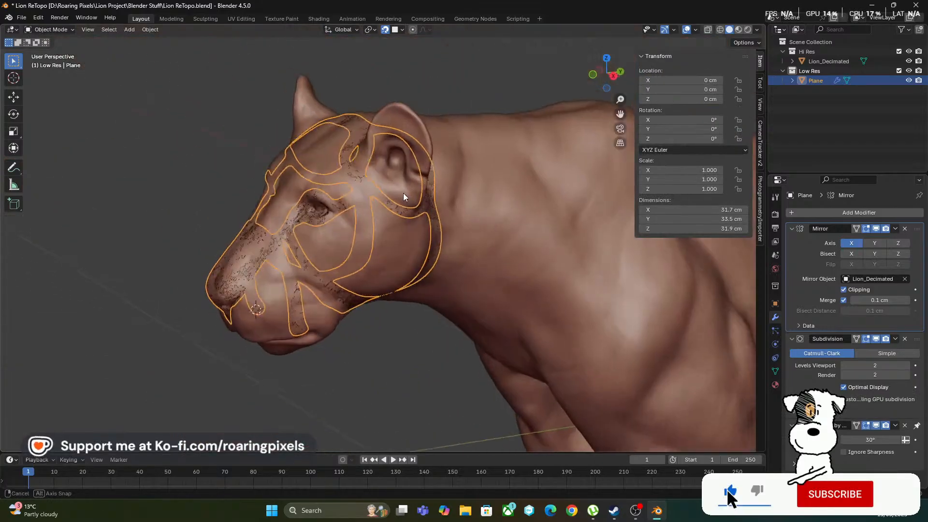
left_click(908, 51)
scroll(466, 346, "up", 4)
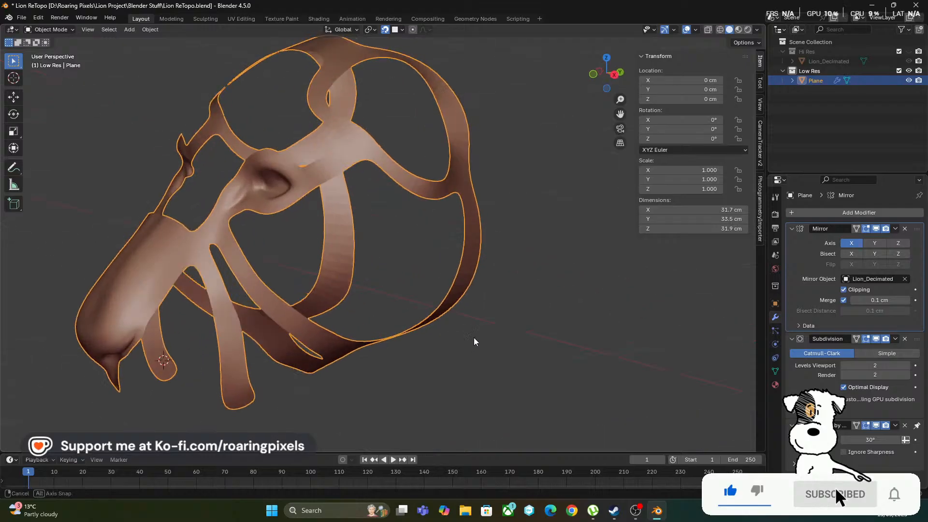
middle_click_drag(474, 342, 243, 179)
scroll(269, 225, "up", 3)
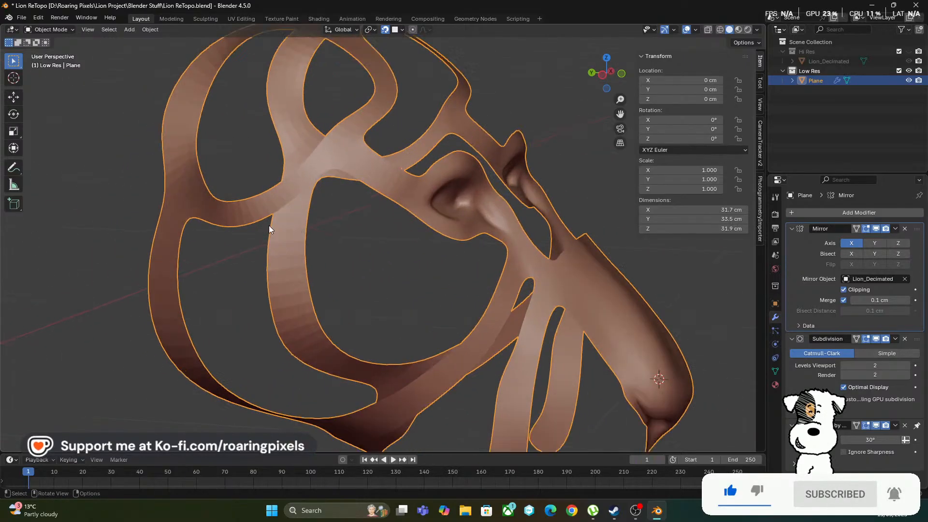
middle_click_drag(269, 225, 227, 161)
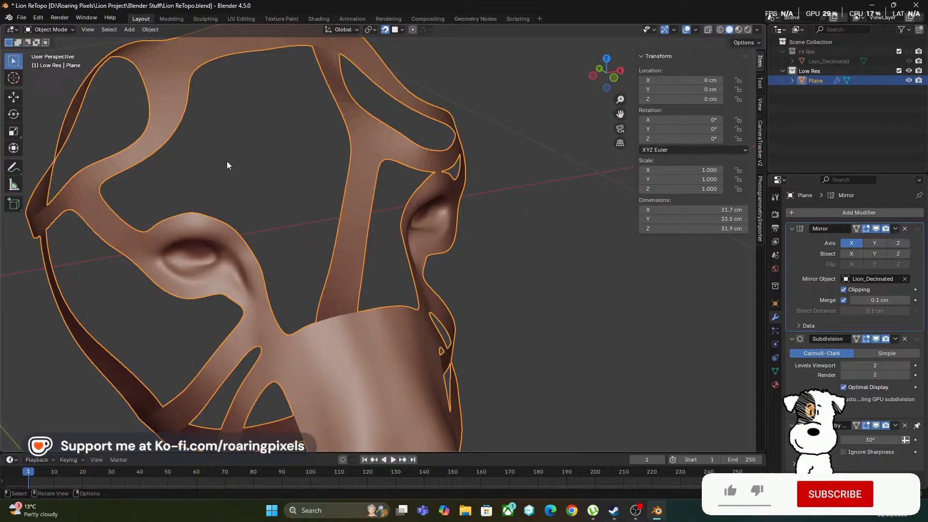
Apply Shade Auto Smooth to the low-poly head mesh and check its shading
left_click(148, 29)
left_click(194, 266)
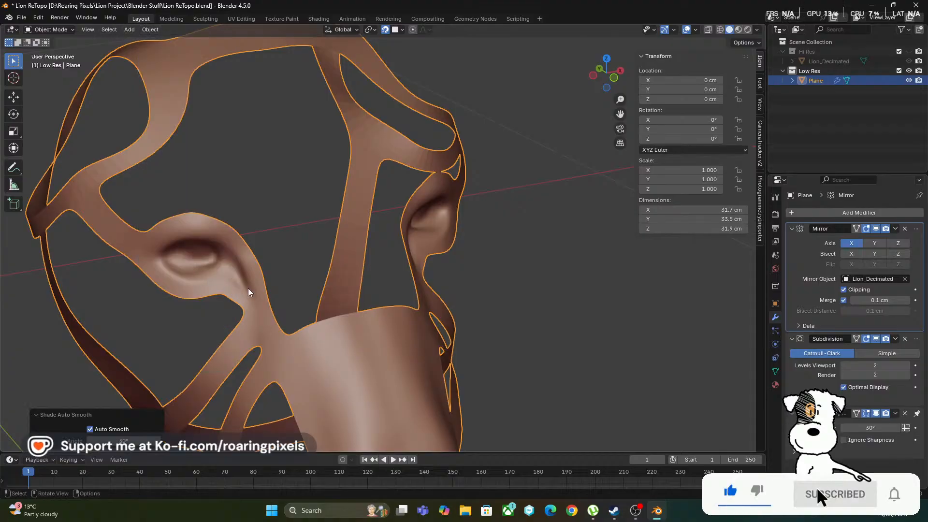
scroll(248, 291, "down", 5)
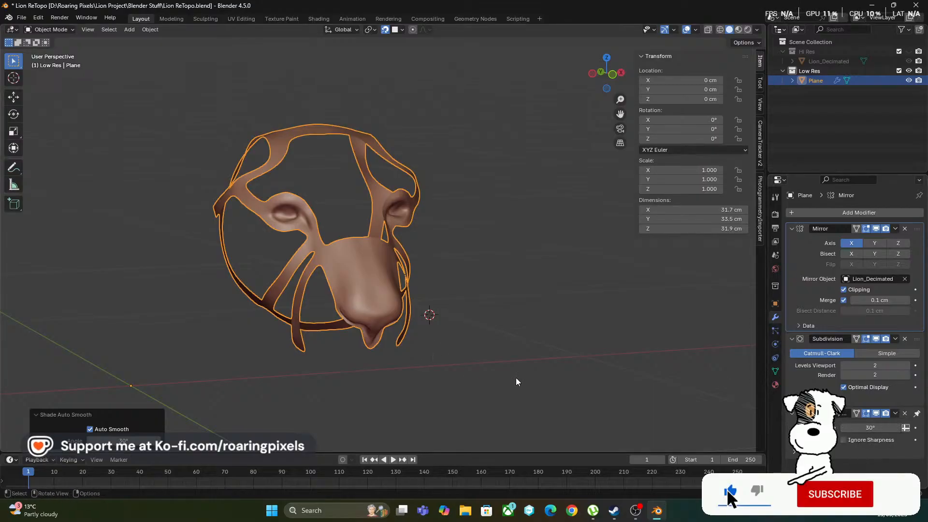
scroll(516, 382, "up", 3)
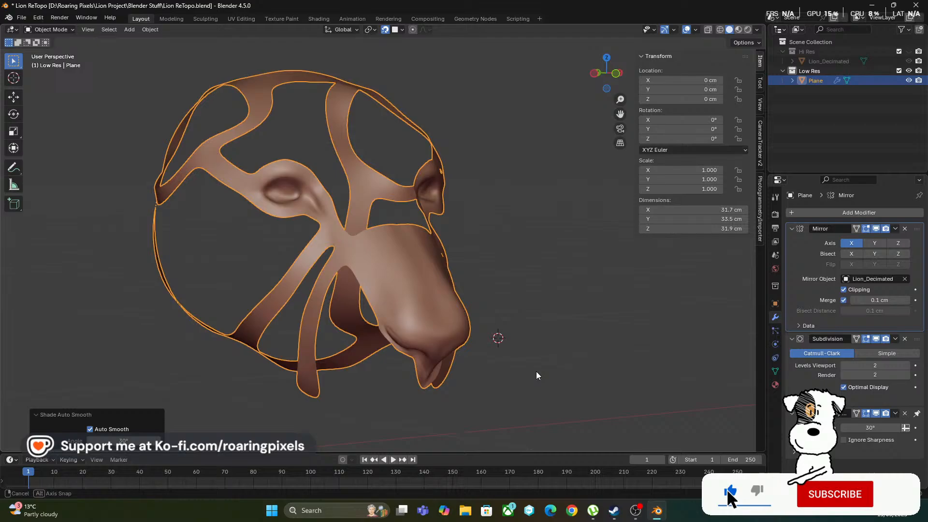
Remove the Smooth by Angle modifier from the low-poly mesh and inspect the shading around the eye and muzzle
left_click(905, 414)
scroll(633, 366, "up", 3)
middle_click_drag(633, 365, 685, 322)
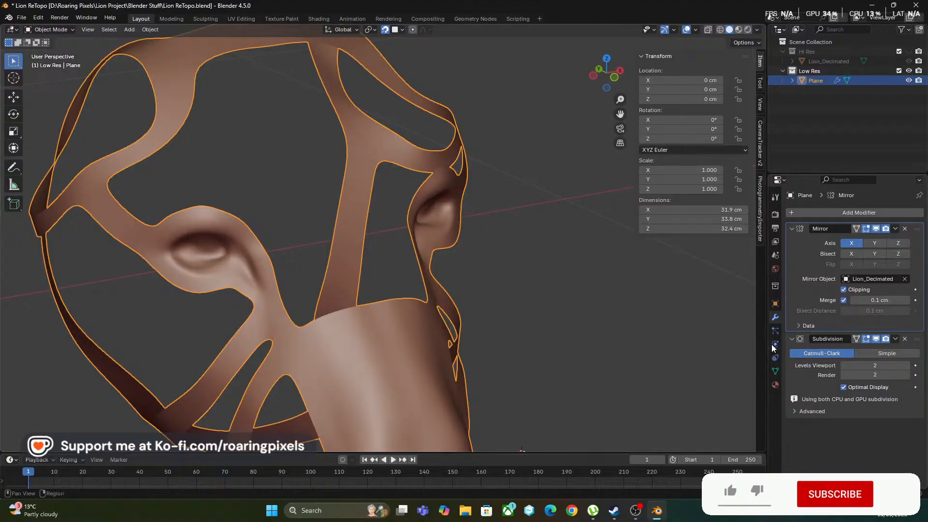
Look through the output, scene, view layer, world, collection and render properties for a smoothing setting
left_click(775, 228)
scroll(785, 248, "down", 4)
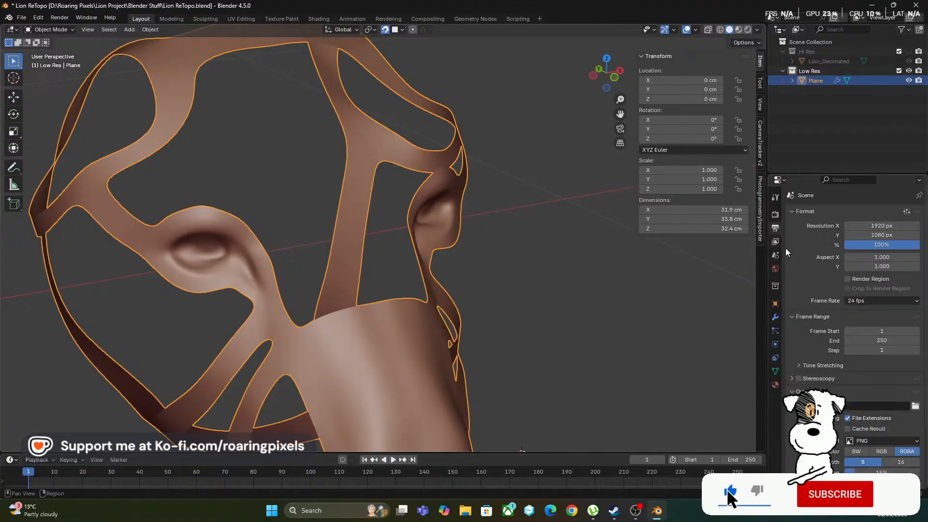
left_click(775, 255)
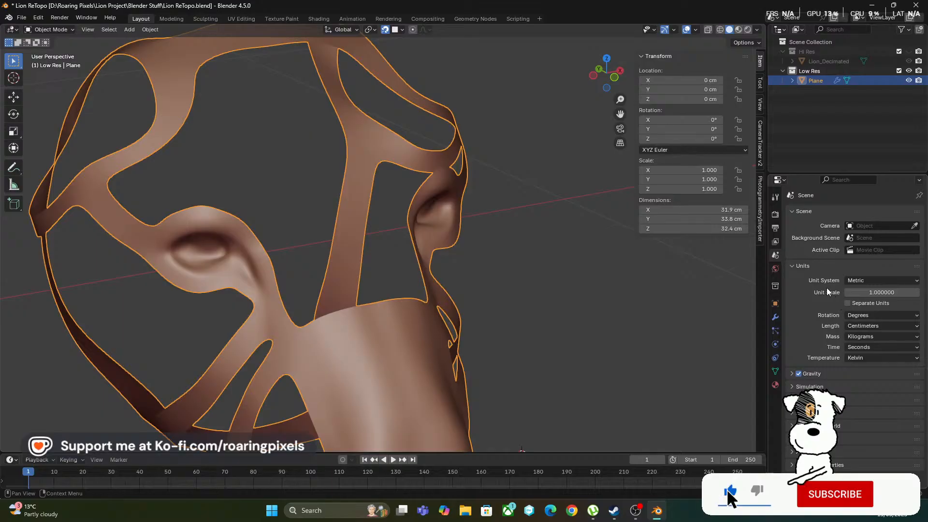
left_click(776, 241)
scroll(819, 310, "down", 7)
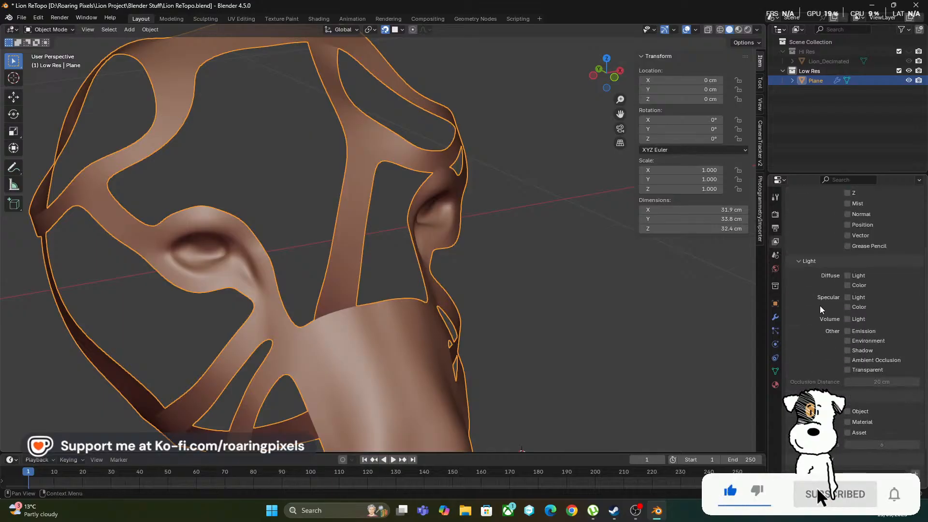
left_click(776, 269)
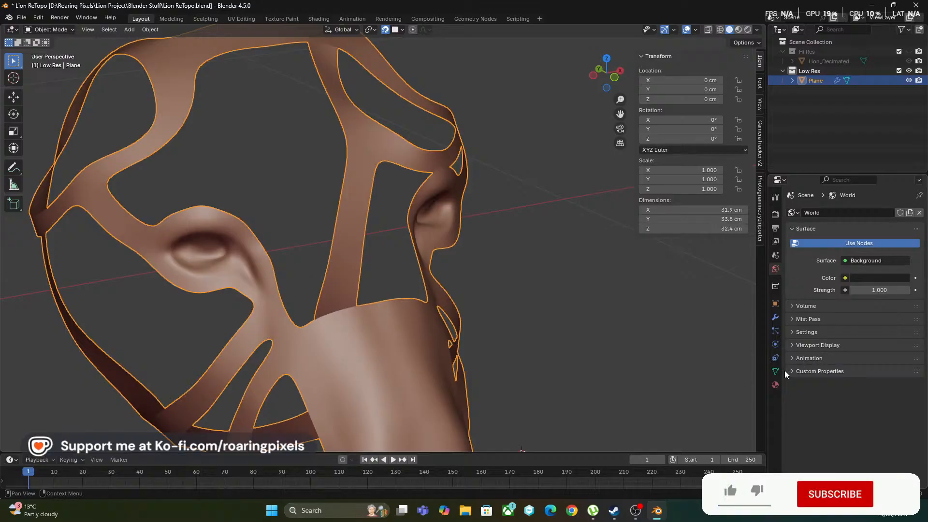
left_click(793, 345)
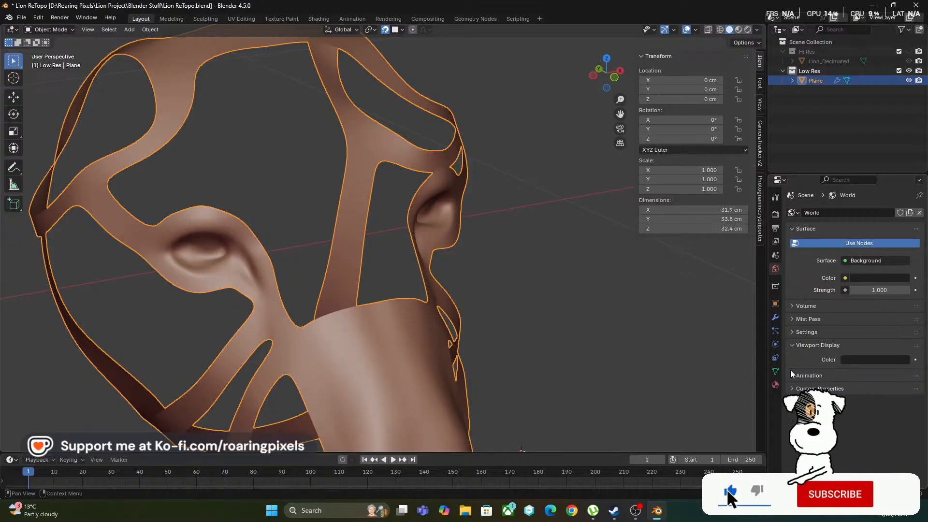
left_click(791, 388)
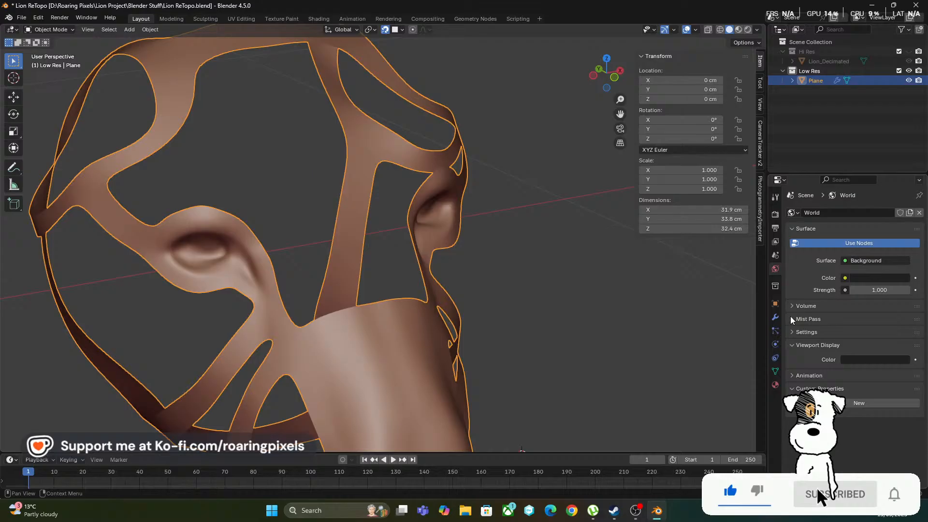
left_click(775, 286)
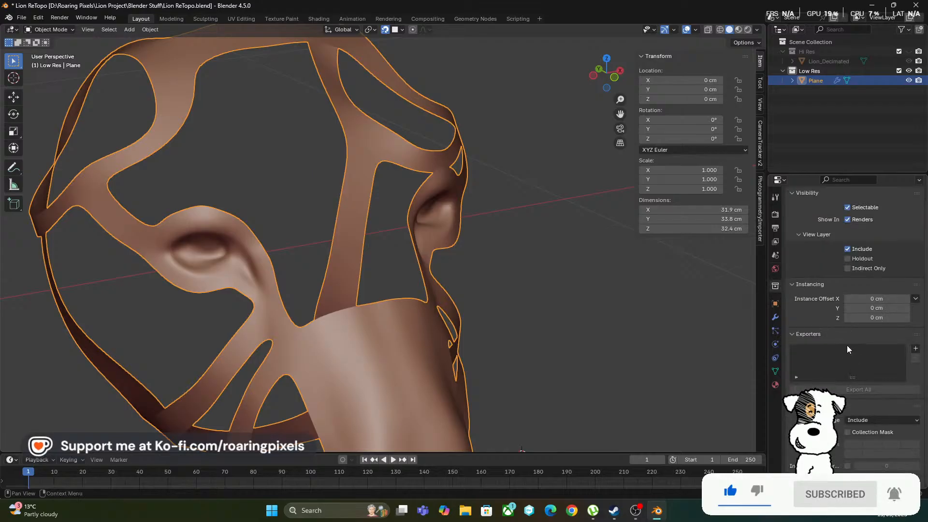
left_click(776, 215)
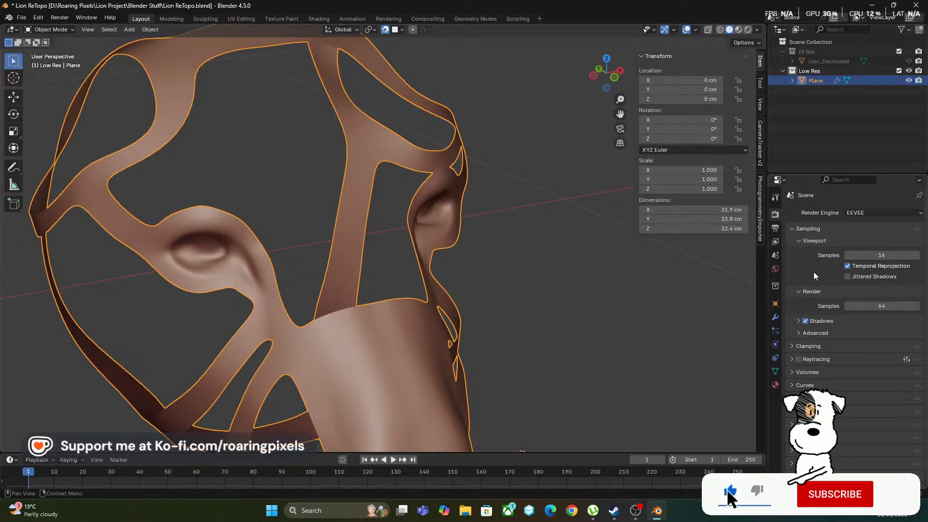
scroll(813, 272, "down", 1)
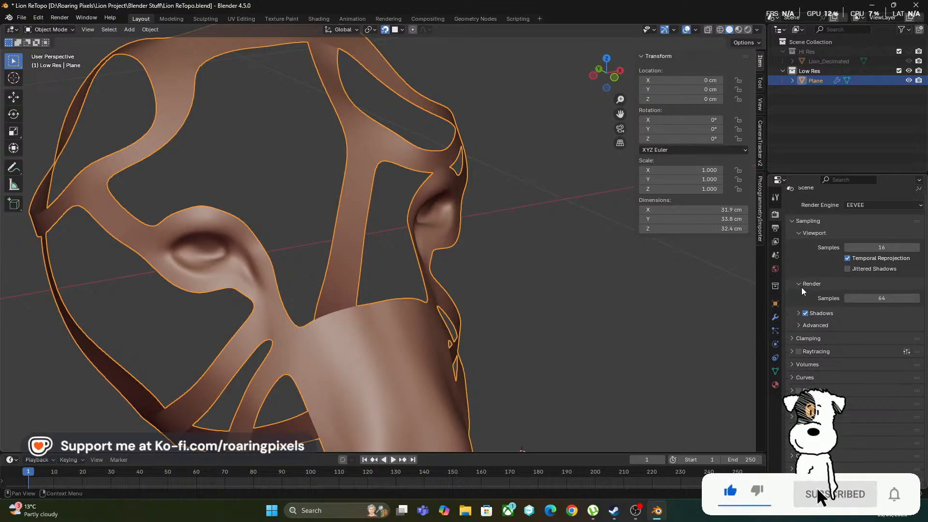
left_click(777, 230)
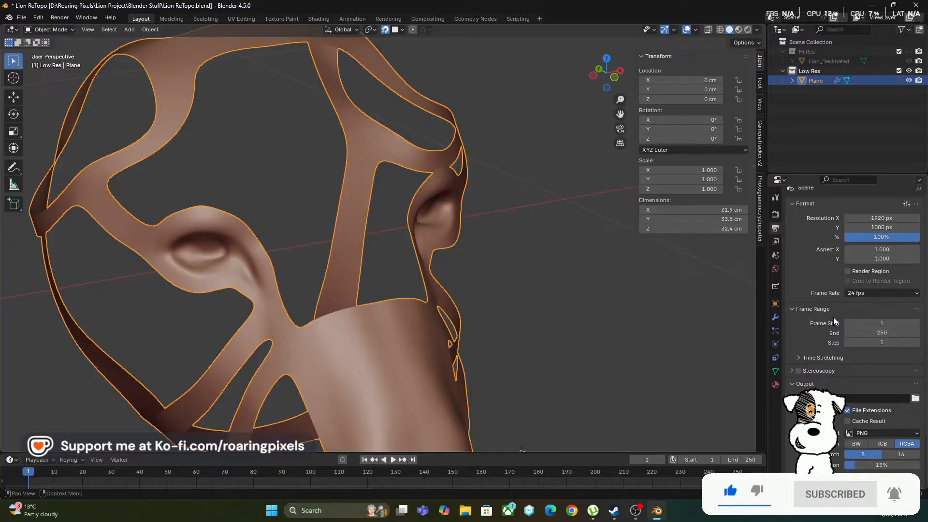
Search the properties for "smoot"
left_click(842, 179)
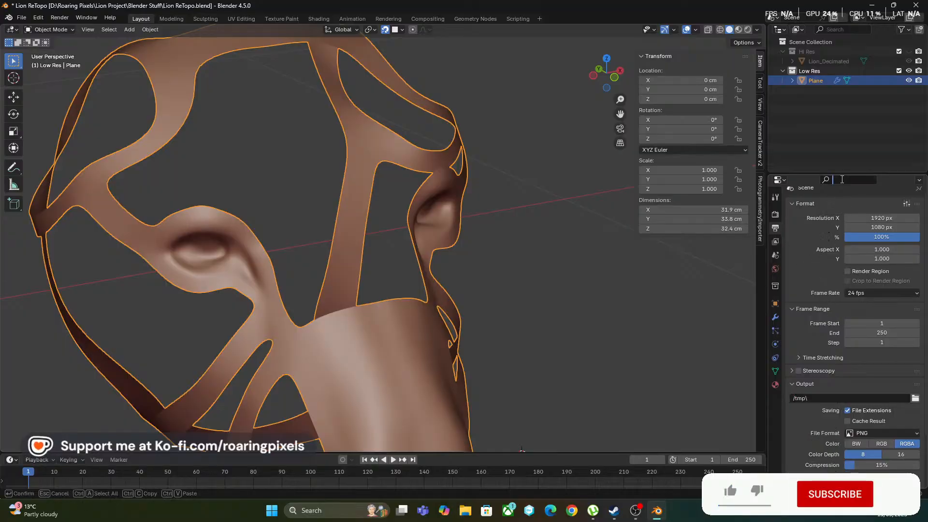
type("smoot")
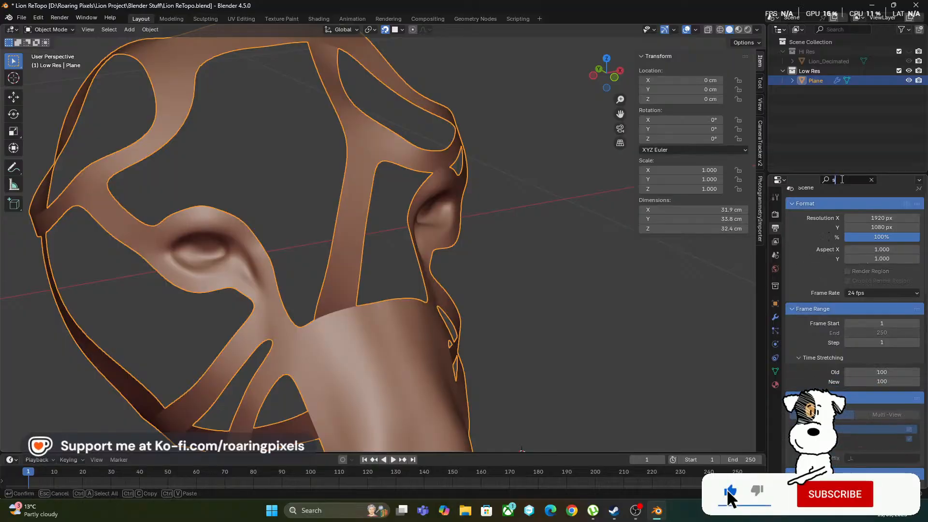
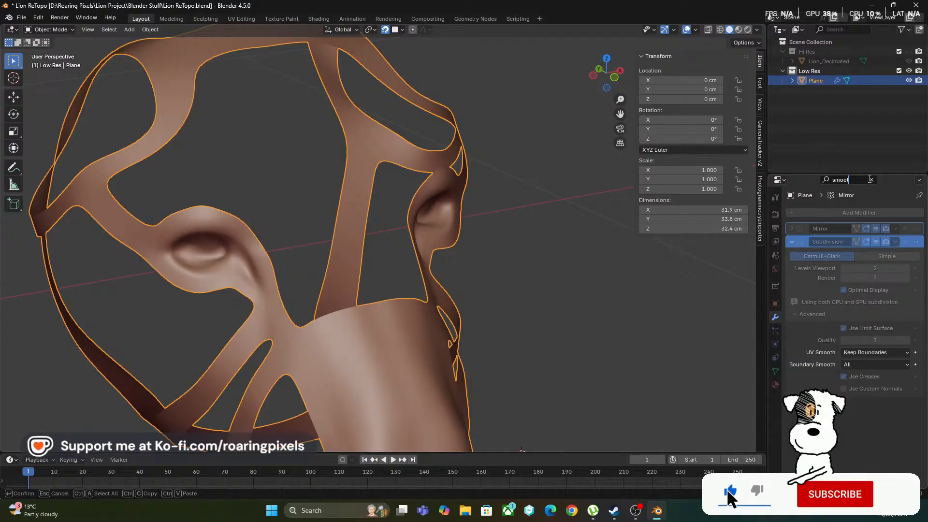
Search the properties of the low-res Plane object and the output settings for "Auto", and clear the search filter
key("BackSpace")
key("BackSpace")
key("BackSpace")
key("BackSpace")
key("BackSpace")
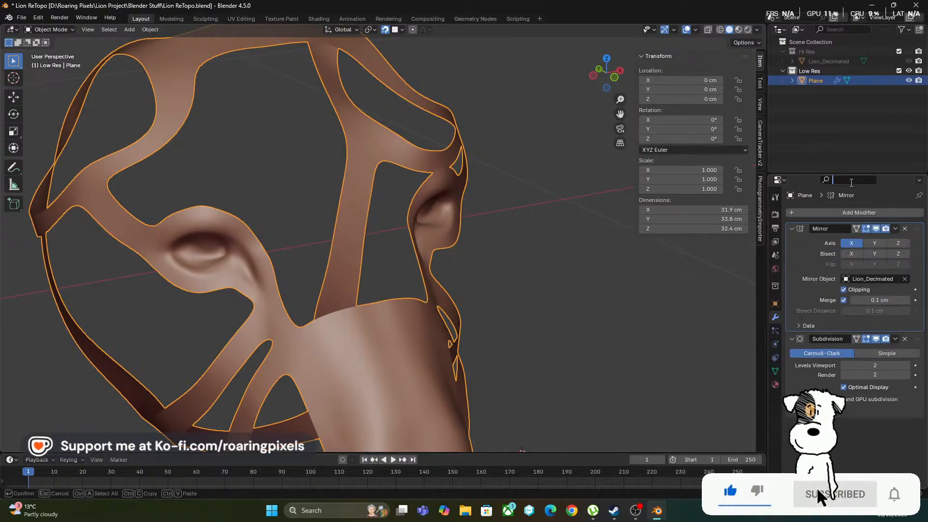
type("Auto")
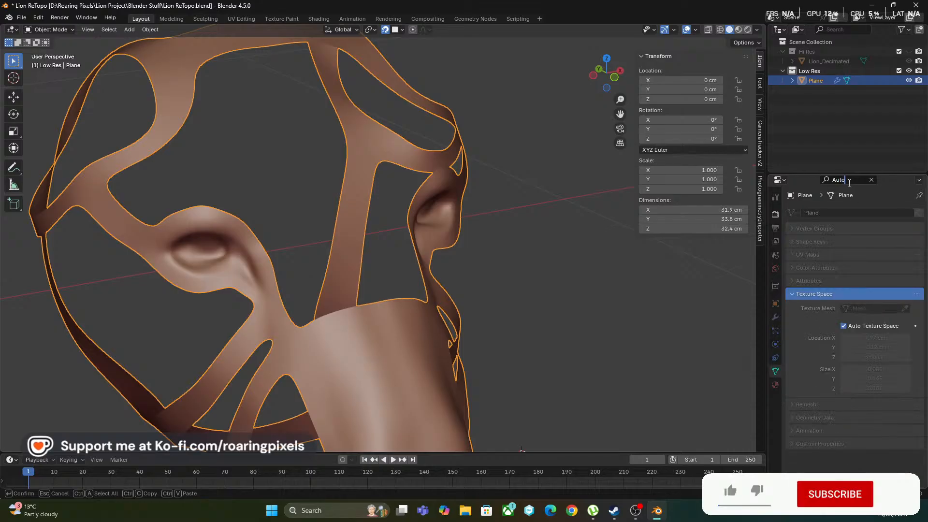
left_click(775, 228)
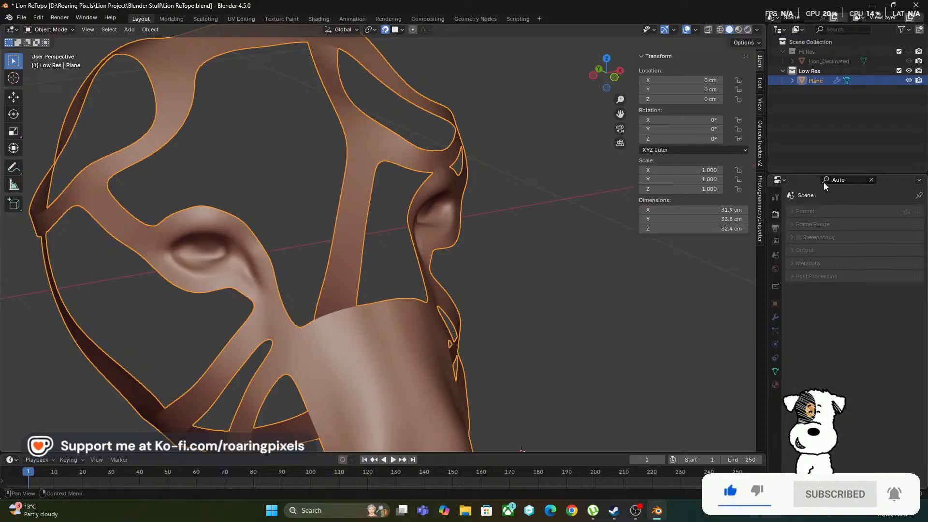
left_click(871, 180)
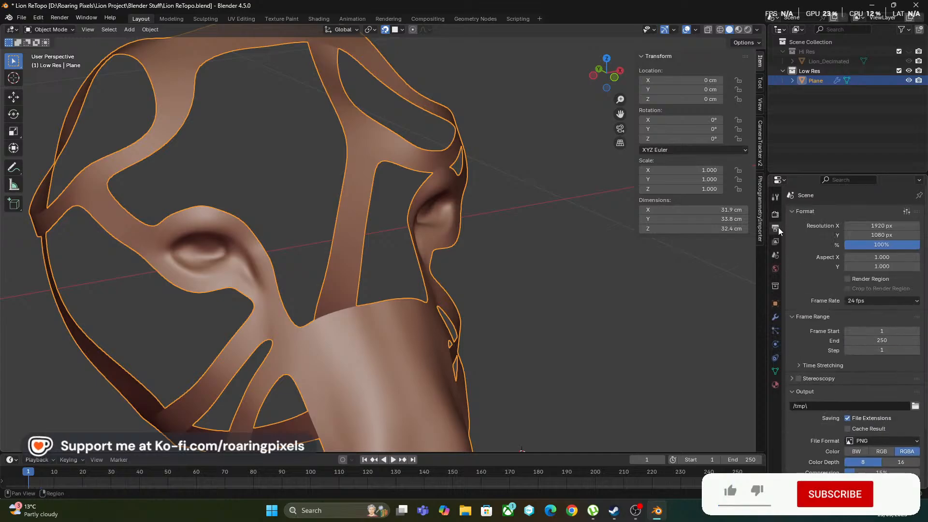
scroll(805, 295, "down", 4)
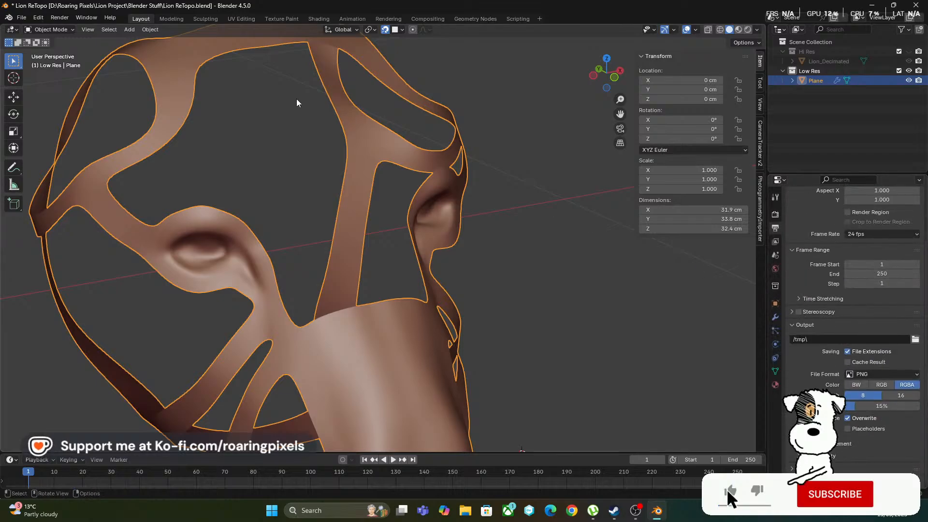
Apply Shade Auto Smooth to the low-res lion face mesh and set its Smooth by Angle modifier to 60°
scroll(297, 103, "down", 5)
left_click(153, 30)
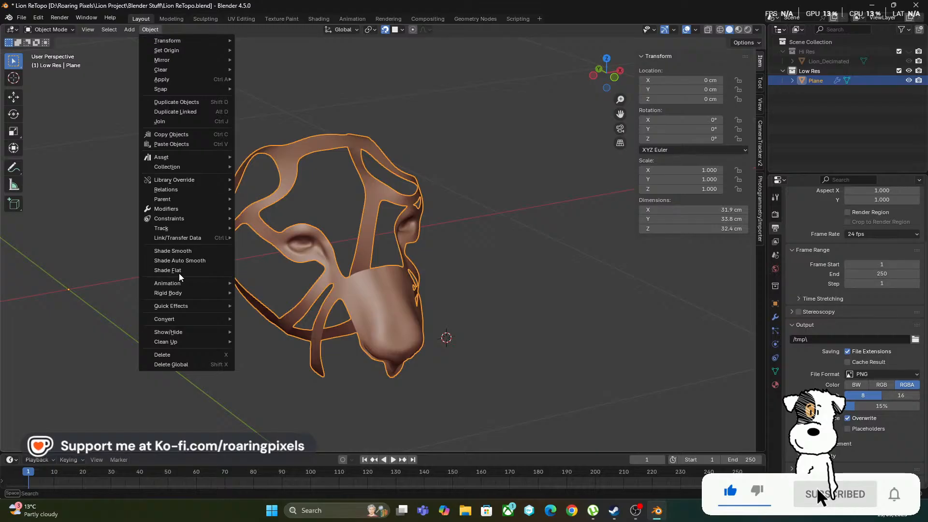
left_click(187, 261)
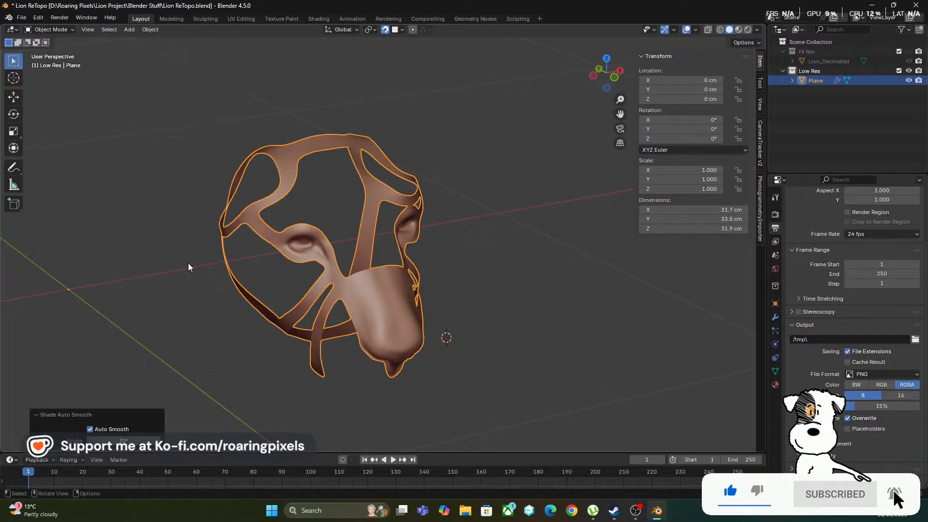
left_click(774, 318)
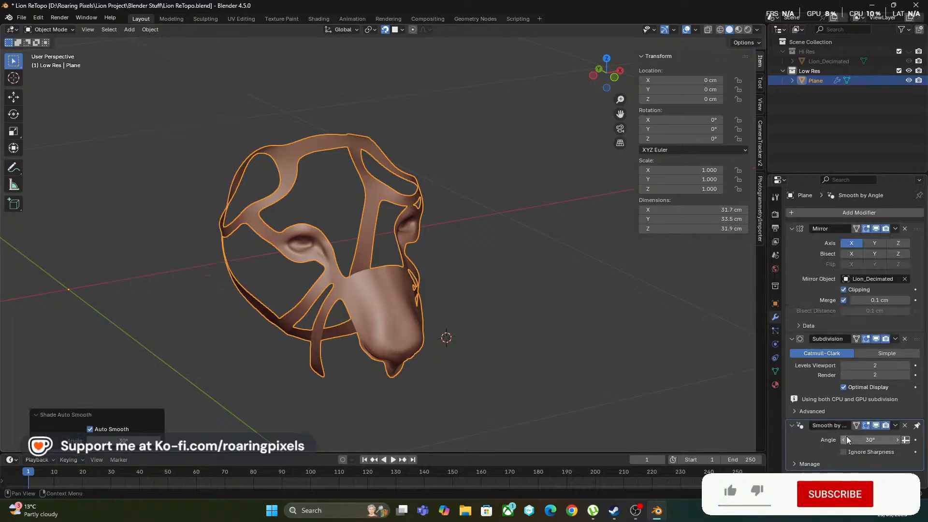
left_click(868, 438)
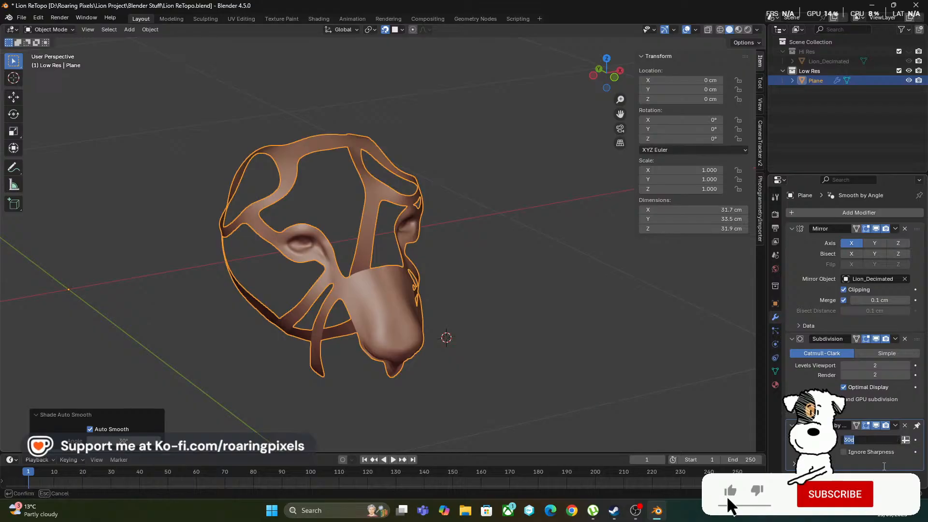
type("60")
key("Return")
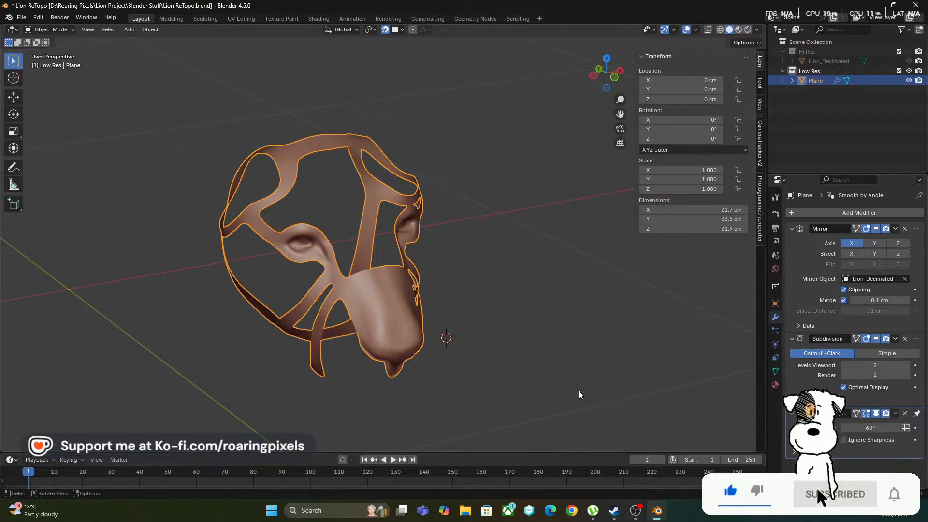
Change the viewport's solid-shading MatCap from the brown sphere to the light grey one
scroll(554, 378, "up", 2)
middle_click_drag(553, 375, 456, 369)
scroll(452, 387, "down", 4)
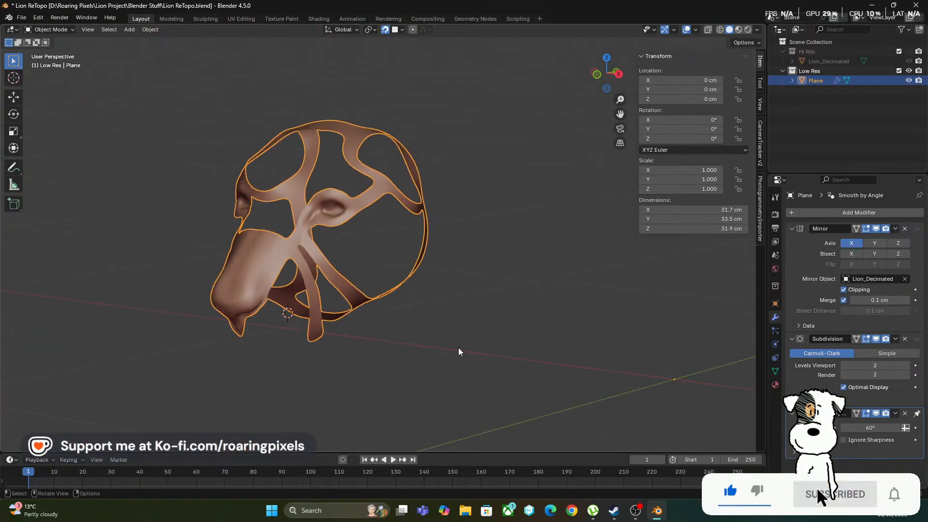
middle_click_drag(442, 343, 421, 248)
scroll(531, 237, "down", 2)
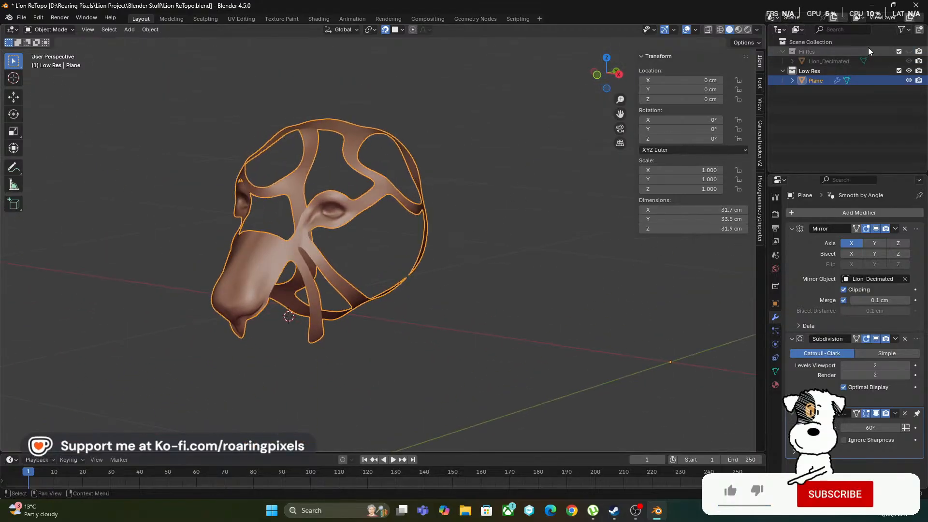
left_click(757, 30)
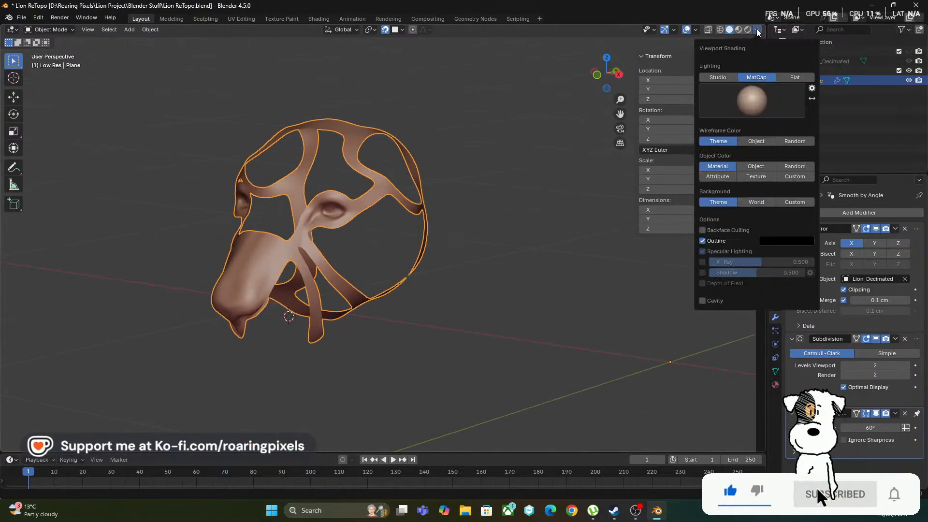
left_click(751, 101)
left_click(585, 135)
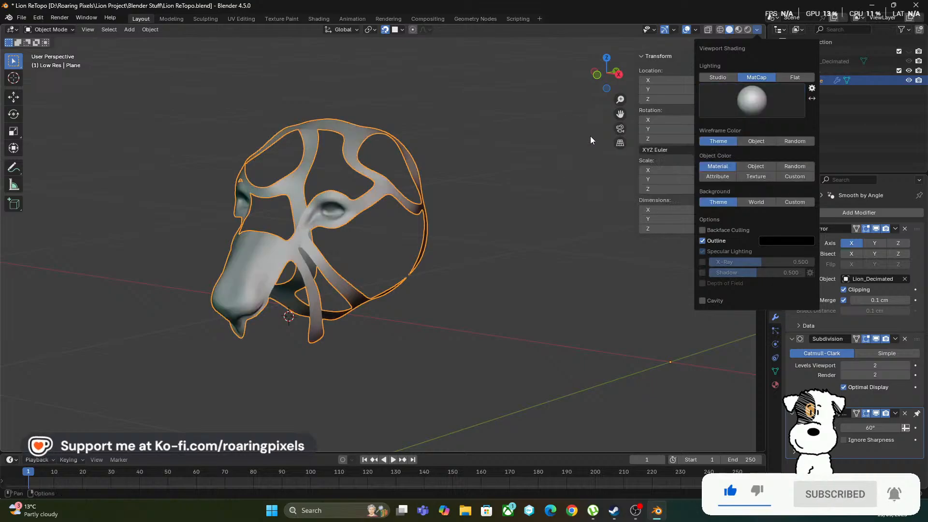
Temporarily show the Hi Res collection to compare the low-res face strips with the lion sculpt from the front
scroll(460, 274, "up", 2)
middle_click_drag(460, 274, 512, 270)
left_click(908, 52)
scroll(513, 247, "down", 3)
scroll(459, 275, "up", 4)
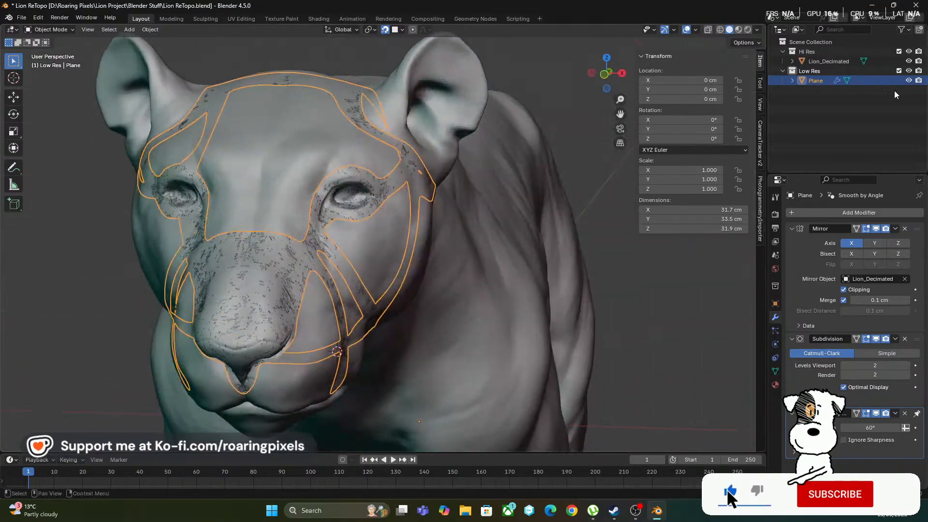
left_click(909, 51)
Show the Hi Res collection and examine the lion sculpt's whole body, legs and head from both sides
scroll(483, 280, "down", 3)
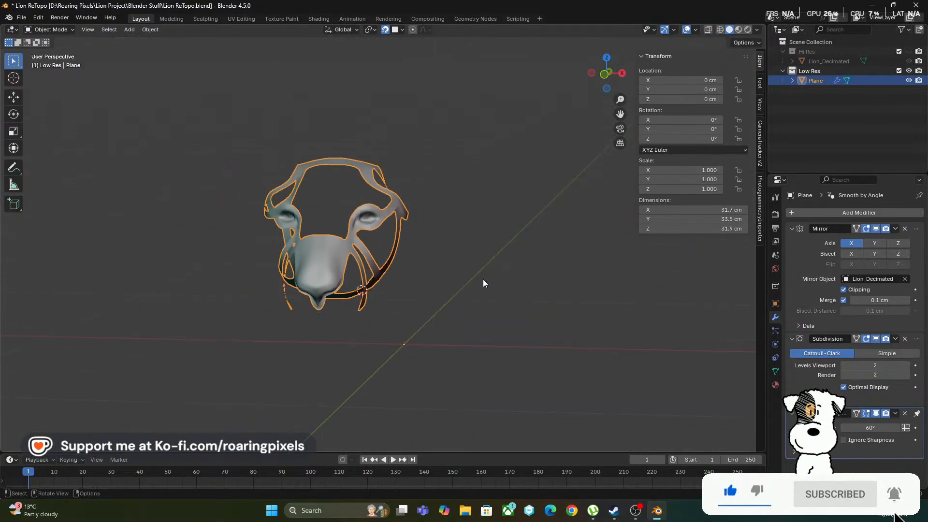
middle_click_drag(483, 279, 385, 307)
scroll(506, 282, "up", 3)
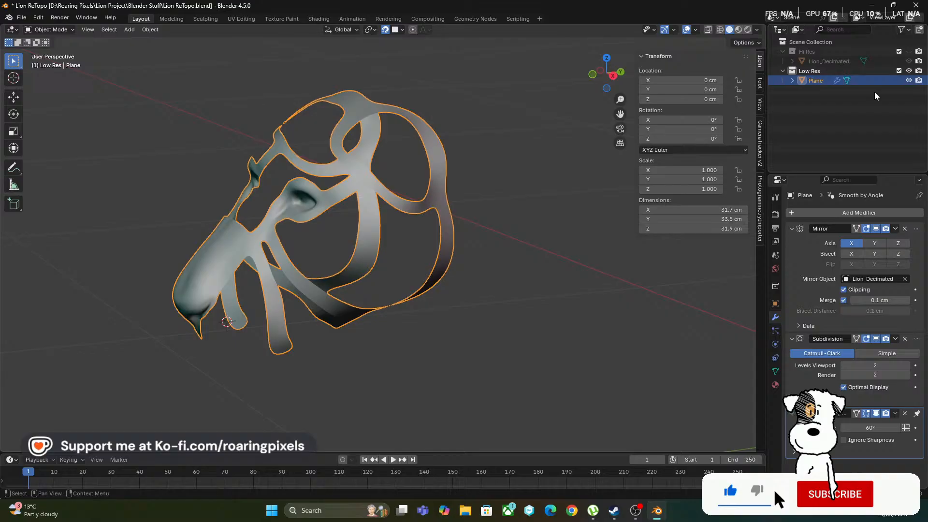
left_click(909, 52)
scroll(427, 350, "down", 8)
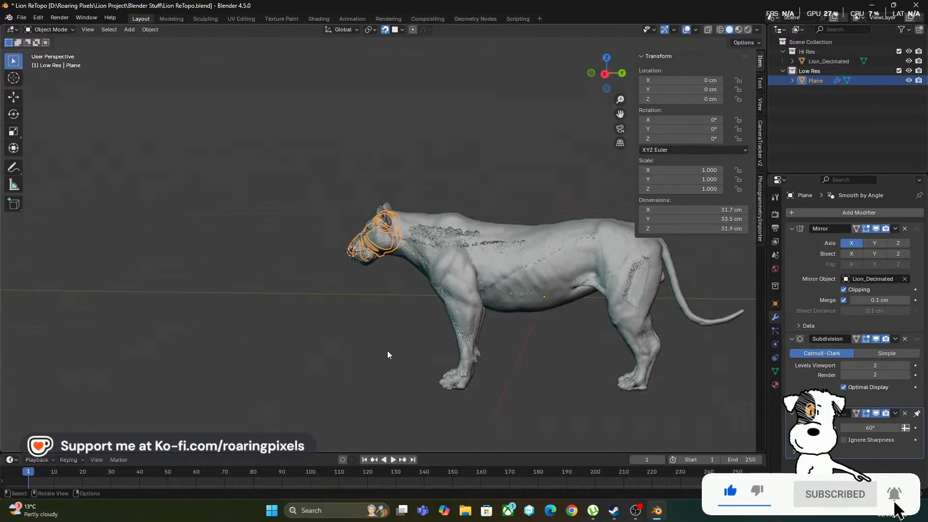
middle_click_drag(387, 350, 323, 362)
scroll(486, 347, "up", 5)
scroll(465, 364, "up", 2)
scroll(323, 358, "down", 2)
middle_click_drag(390, 356, 399, 356)
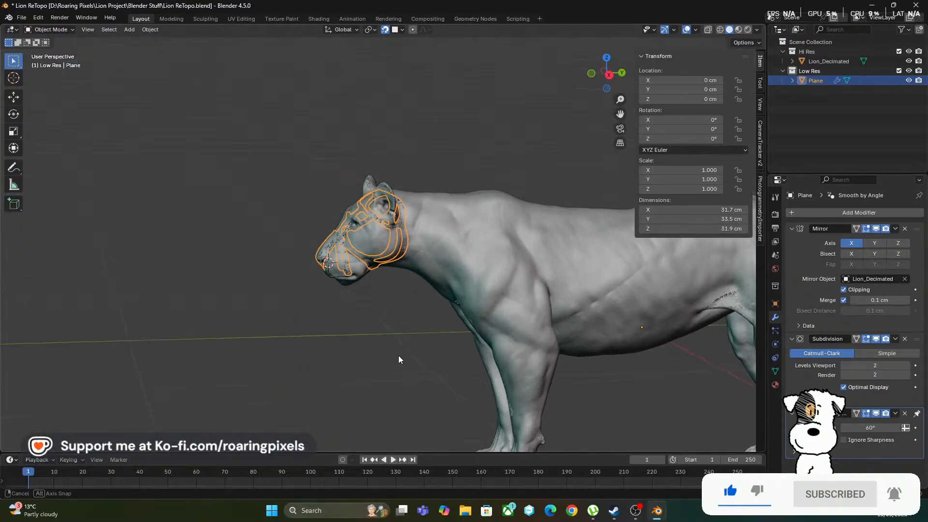
scroll(396, 356, "down", 4)
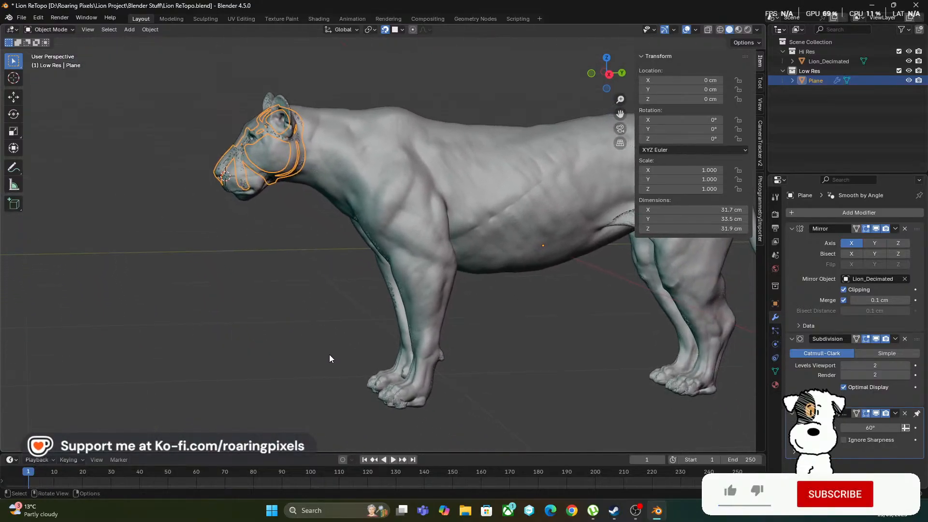
scroll(329, 355, "down", 1)
middle_click_drag(368, 380, 505, 378)
scroll(478, 388, "up", 1)
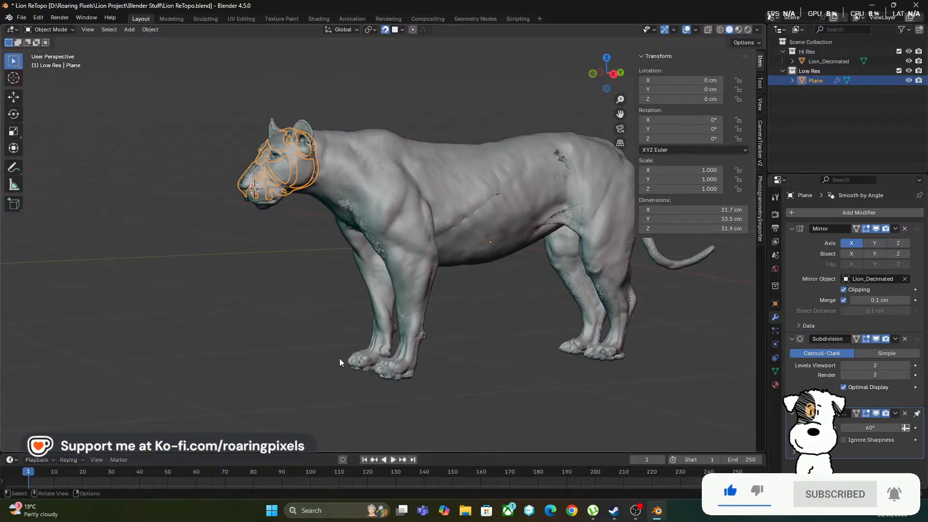
middle_click_drag(339, 358, 292, 322)
scroll(476, 379, "down", 2)
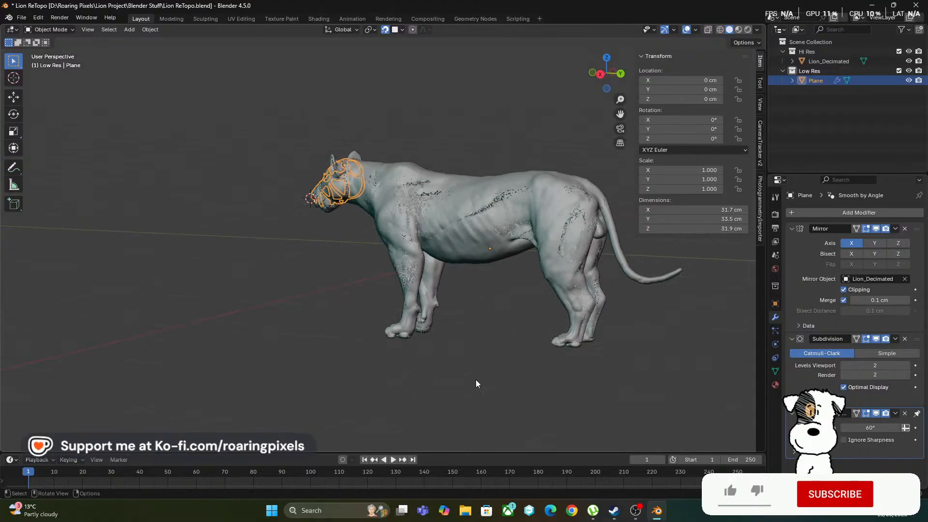
mouse_move(476, 379)
middle_mouse_down()
mouse_move(420, 382)
mouse_move(390, 425)
mouse_move(477, 384)
mouse_move(464, 372)
middle_mouse_up()
scroll(418, 385, "up", 2)
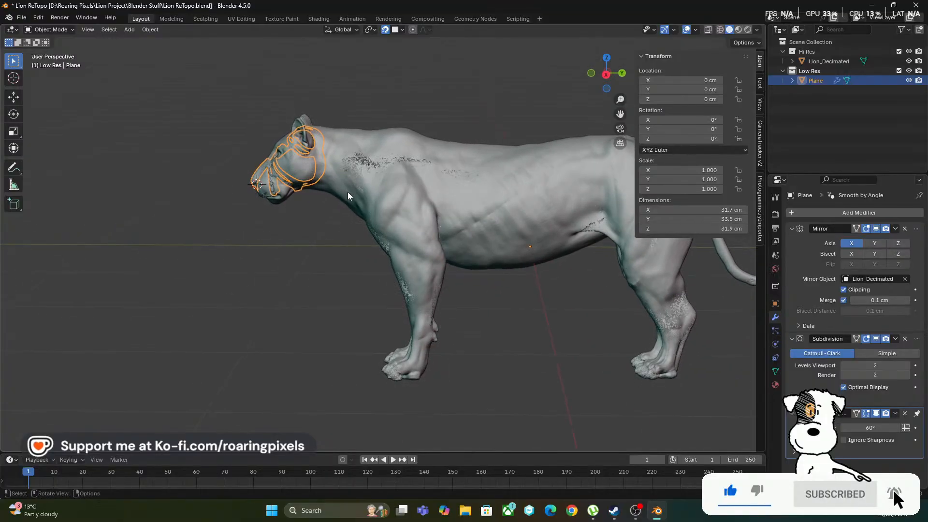
middle_click_drag(498, 341, 413, 247)
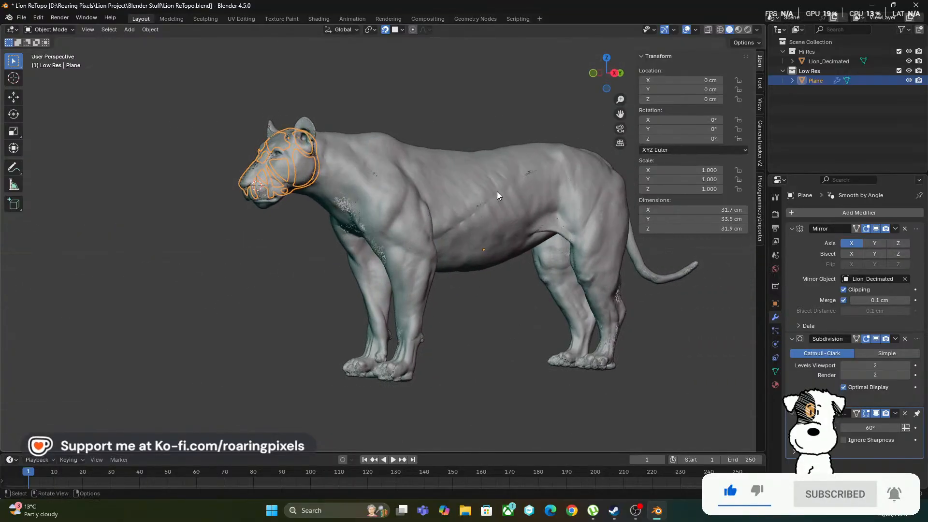
middle_click_drag(485, 365, 529, 265)
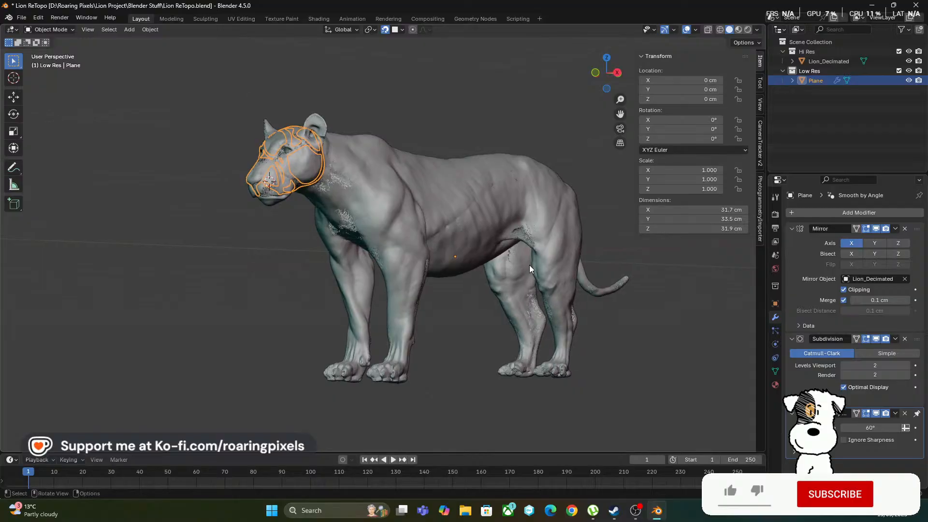
middle_click_drag(467, 358, 403, 365)
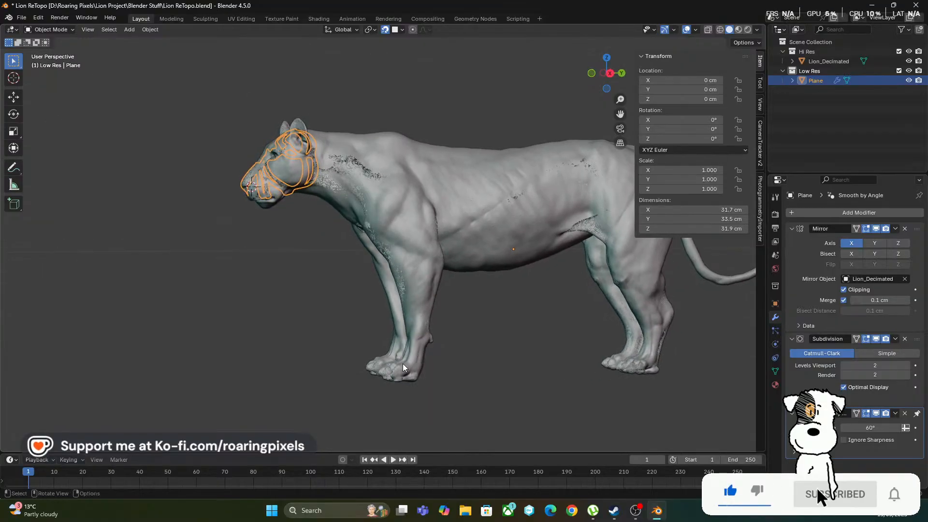
middle_click_drag(608, 371, 509, 380)
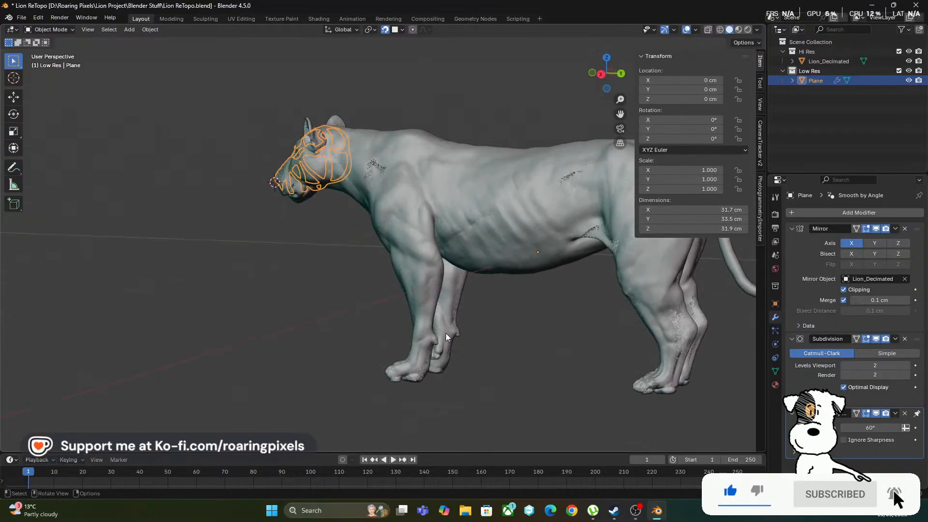
middle_click_drag(445, 333, 423, 314)
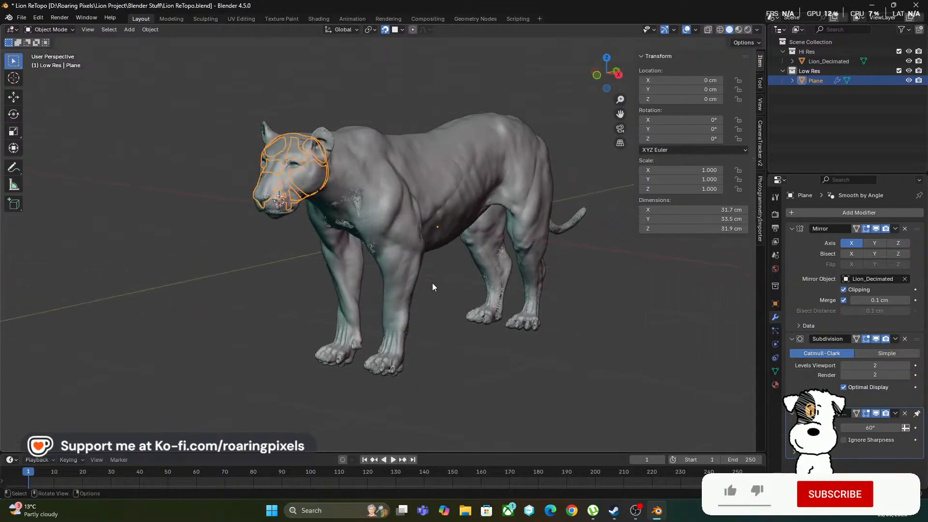
middle_click_drag(467, 369, 592, 370)
Examine up close how the retopology strips lie on the lion's face, and hide the Hi Res collection
scroll(383, 263, "up", 5)
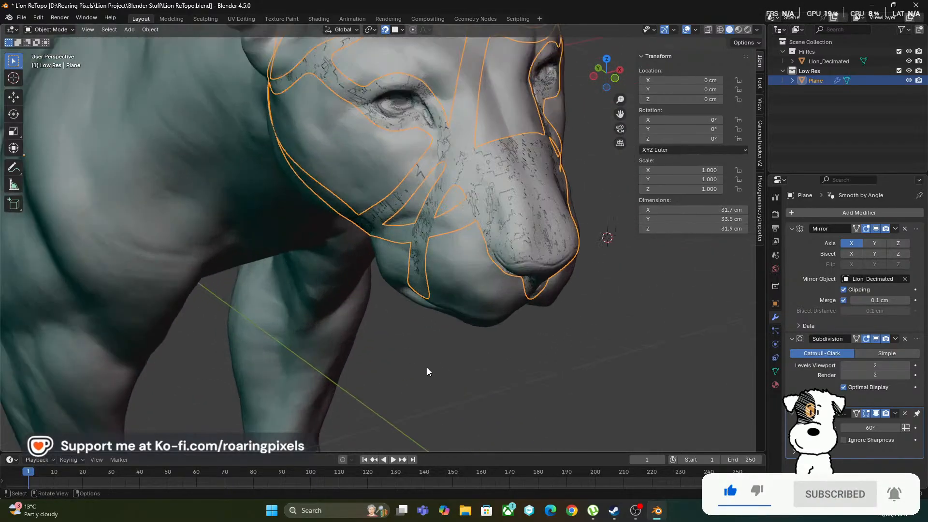
scroll(444, 353, "up", 4)
mouse_move(465, 339)
middle_mouse_down()
mouse_move(481, 314)
mouse_move(491, 332)
mouse_move(475, 338)
middle_mouse_up()
scroll(481, 317, "down", 3)
scroll(475, 337, "down", 1)
left_click(908, 51)
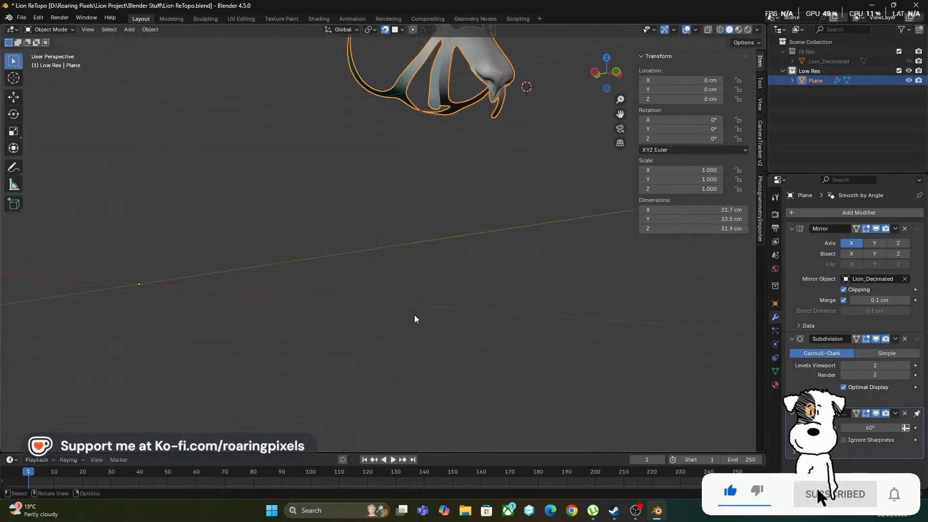
Examine the isolated low-res face mesh from above and from both sides
scroll(421, 310, "down", 3)
middle_click_drag(428, 297, 365, 344)
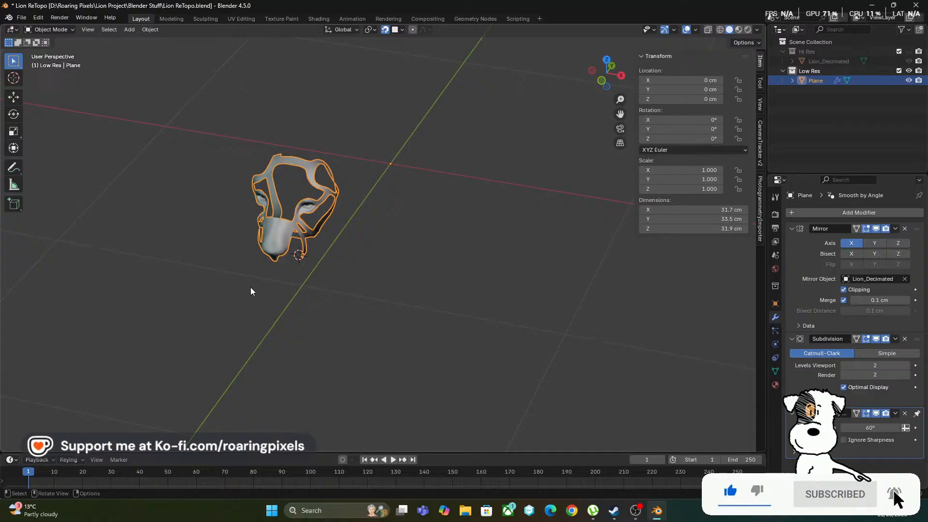
scroll(251, 291, "up", 2)
middle_click_drag(257, 303, 408, 309)
scroll(376, 308, "up", 3)
scroll(392, 307, "up", 3)
scroll(408, 309, "down", 4)
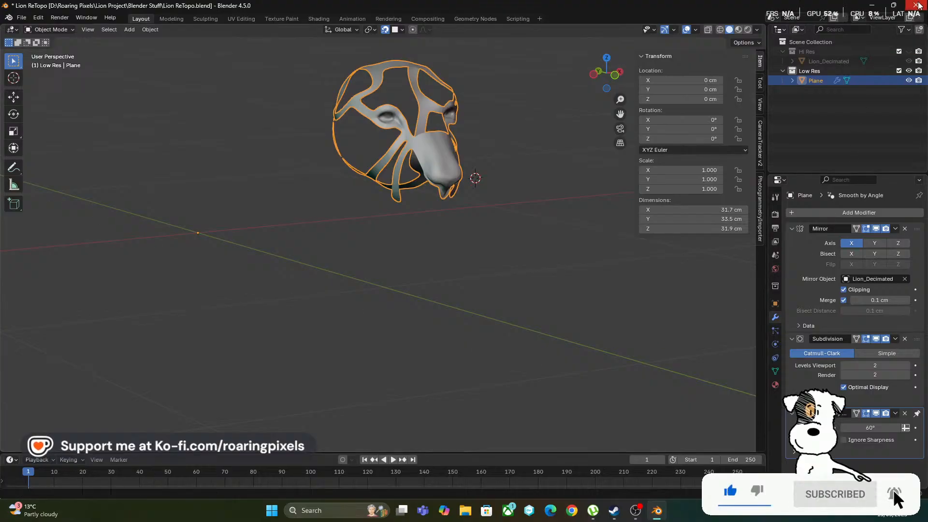
Save the Lion ReTopo file and close the program
key("ctrl+s")
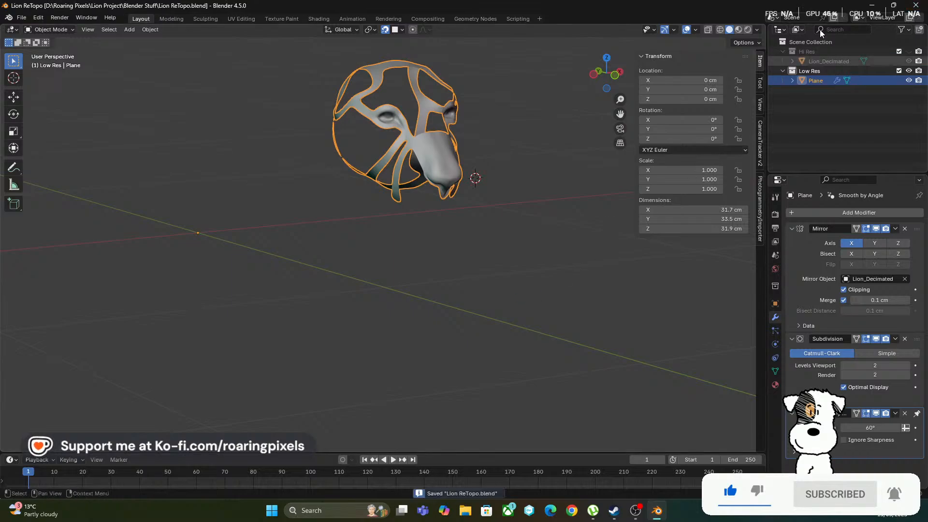
left_click(916, 5)
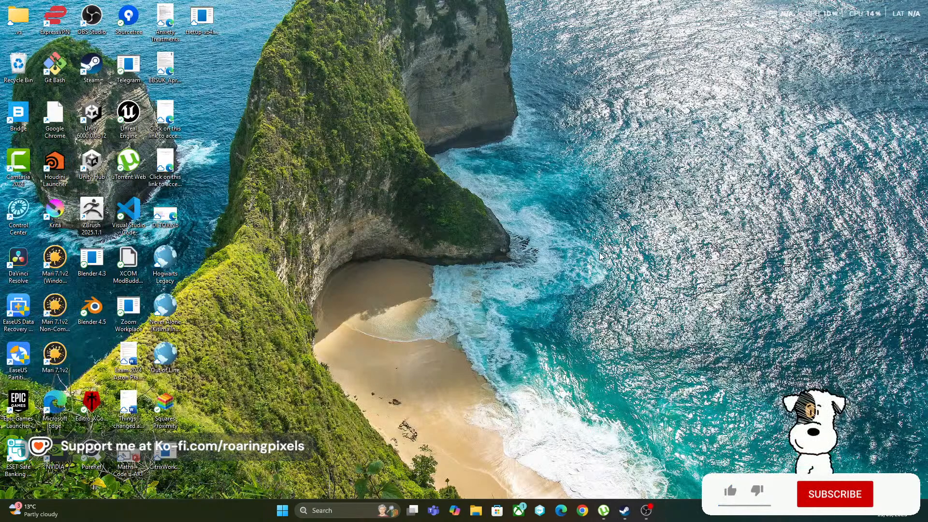